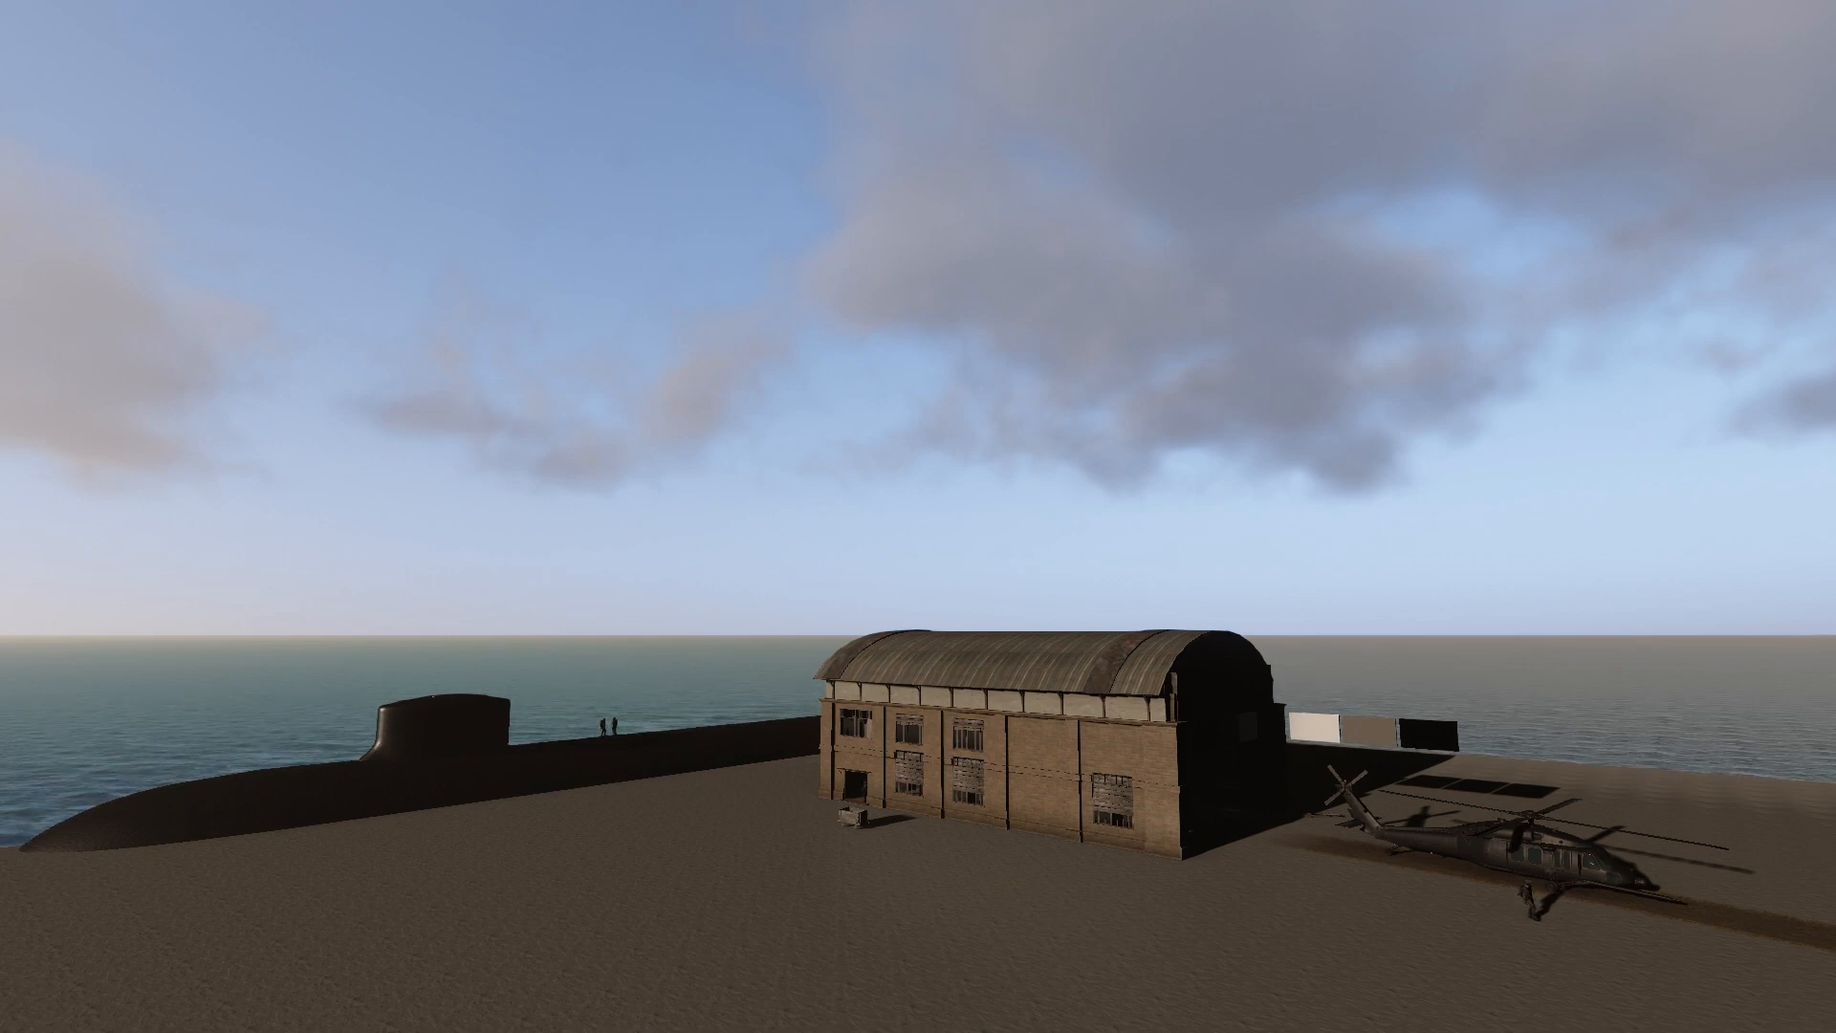
Examine the outdoor exposure around the coast, submarine, brick hangar and parked helicopter.
right_drag(1462, 478, 1033, 373)
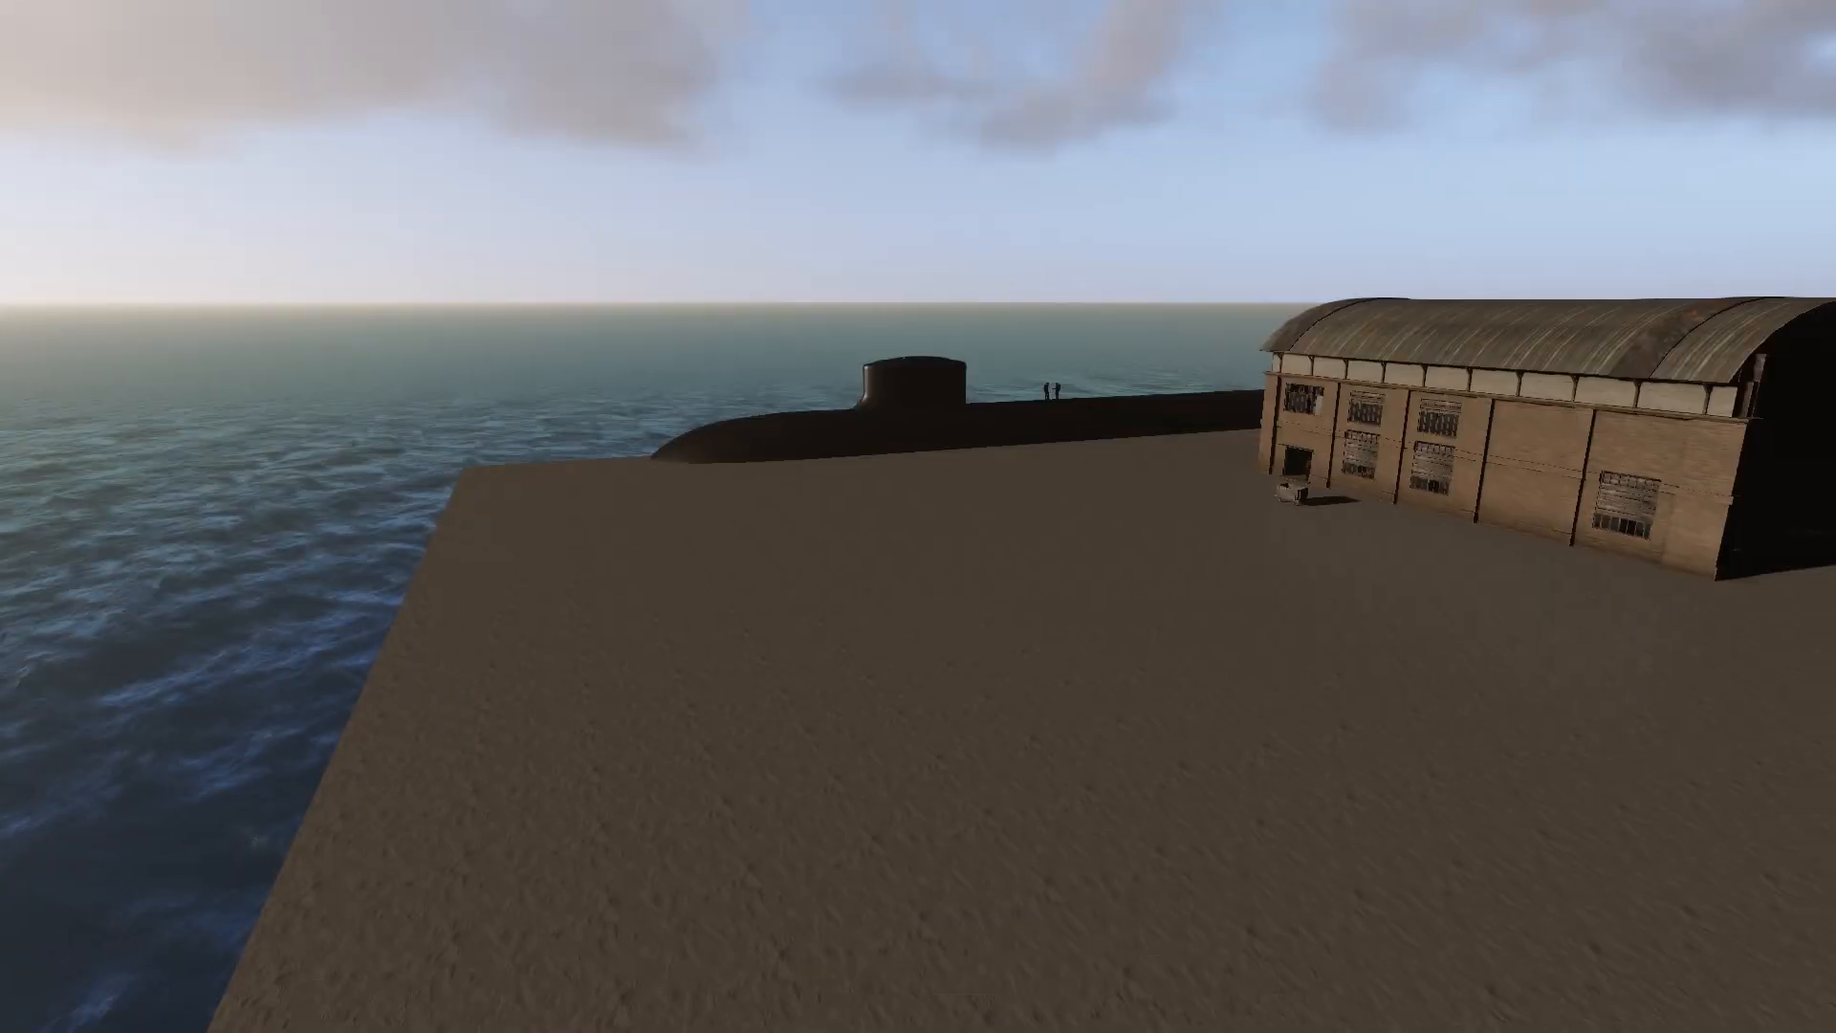
right_drag(1033, 373, 1090, 478)
key(w)
key(d)
scroll(1185, 375, down, 1)
scroll(1170, 413, up, 1)
scroll(1161, 421, up, 1)
right_drag(1473, 459, 1335, 437)
key(s)
key(w)
scroll(1425, 490, down, 1)
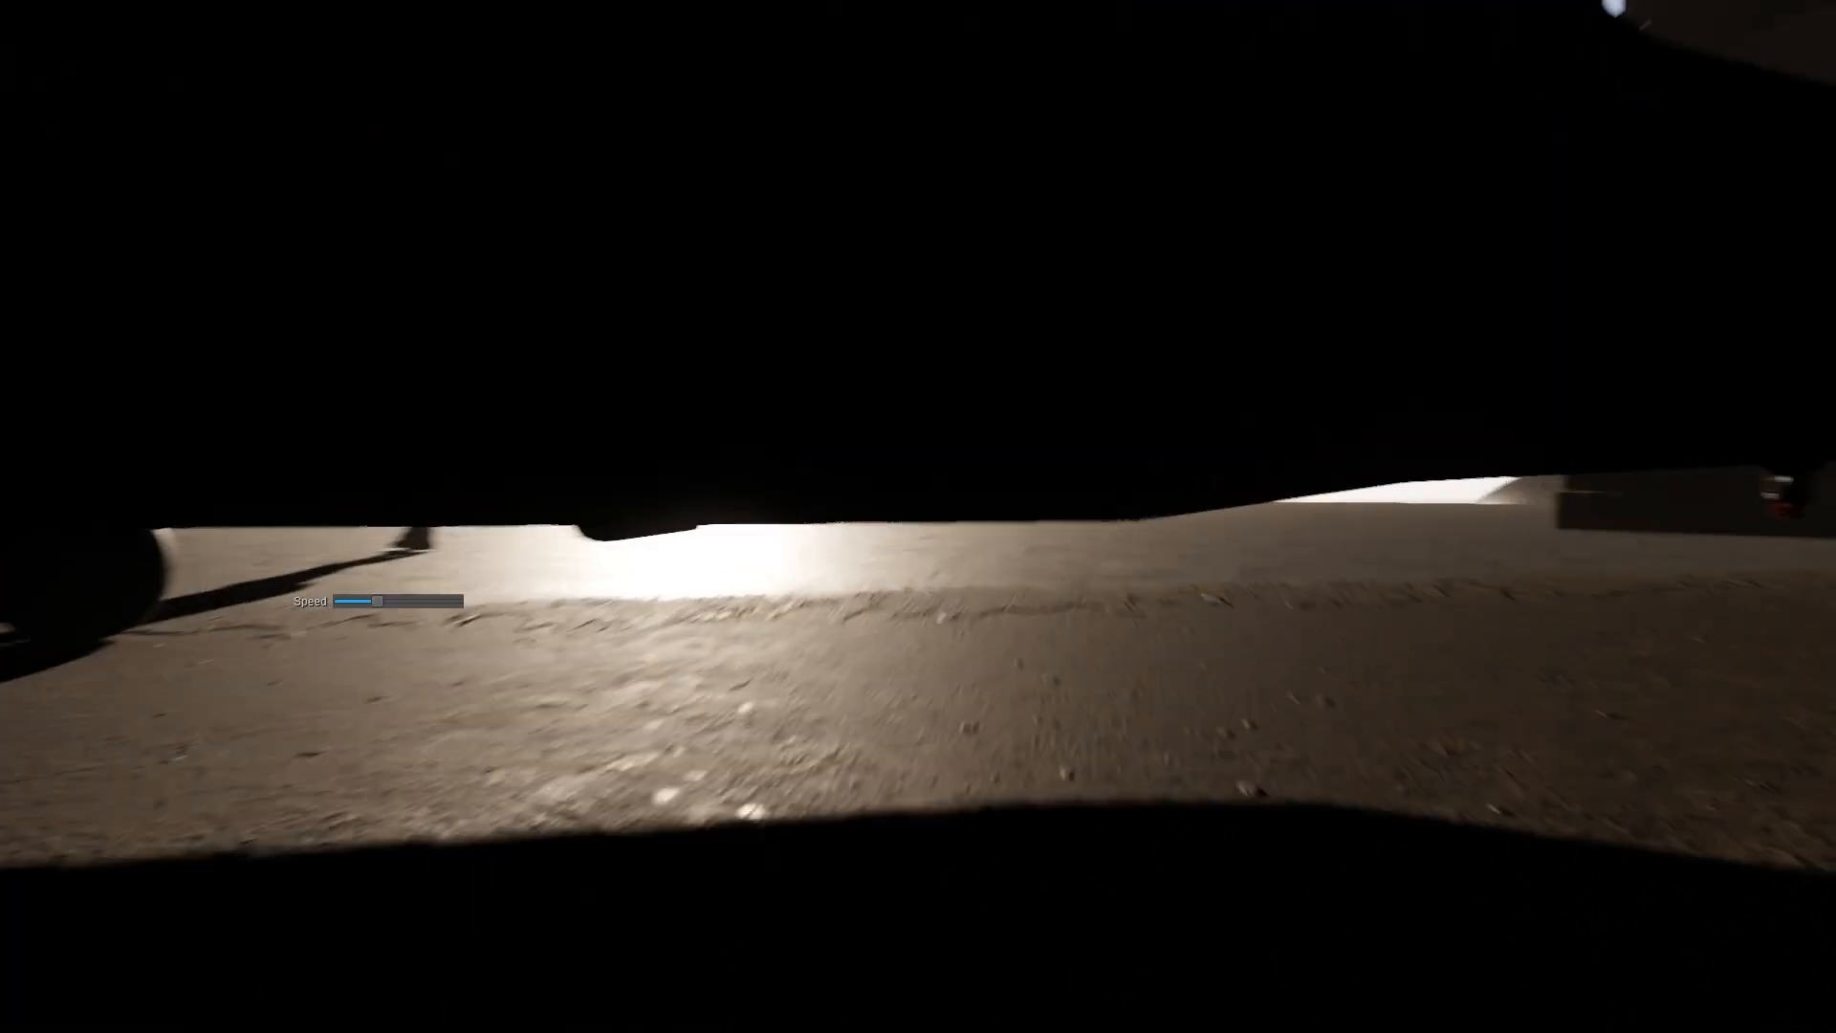
Examine the dark hangar interior and the helicopter's red-lit cabin, comparing them with the bright exterior.
mouse_move(1425, 493)
right_down()
mouse_move(1377, 488)
mouse_move(1434, 483)
right_up()
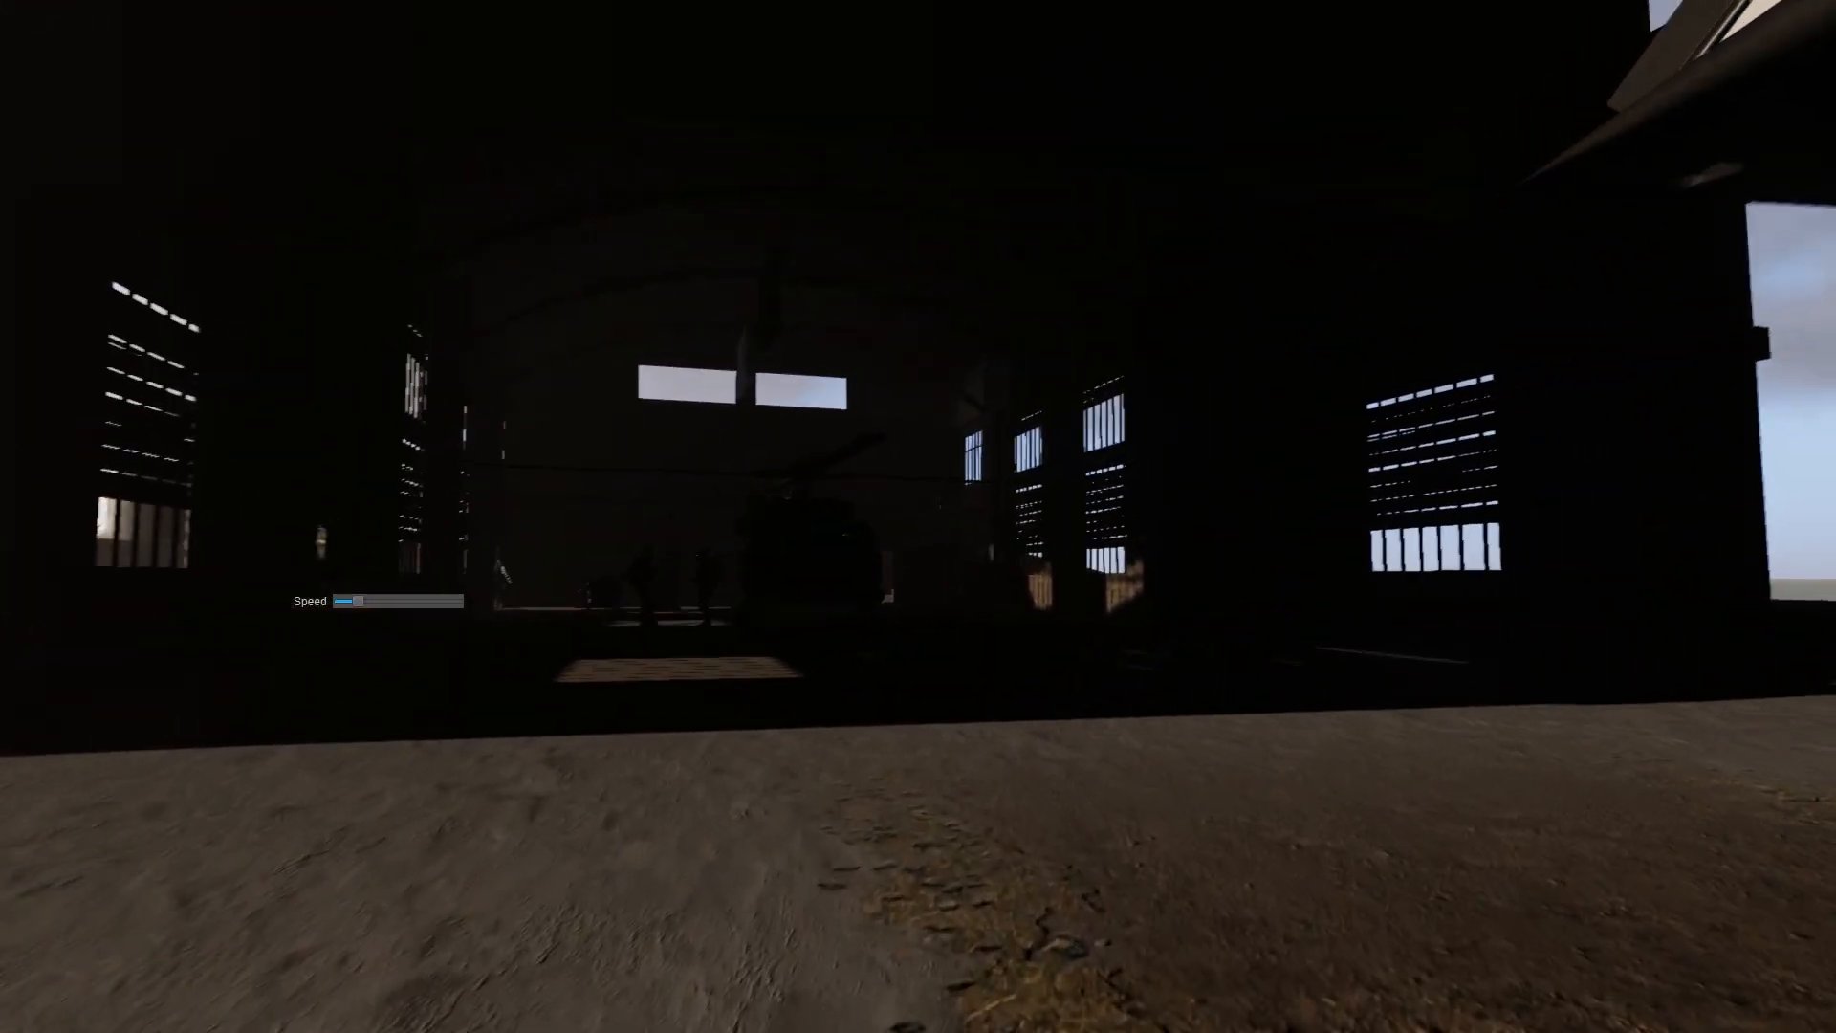
scroll(918, 516, down, 2)
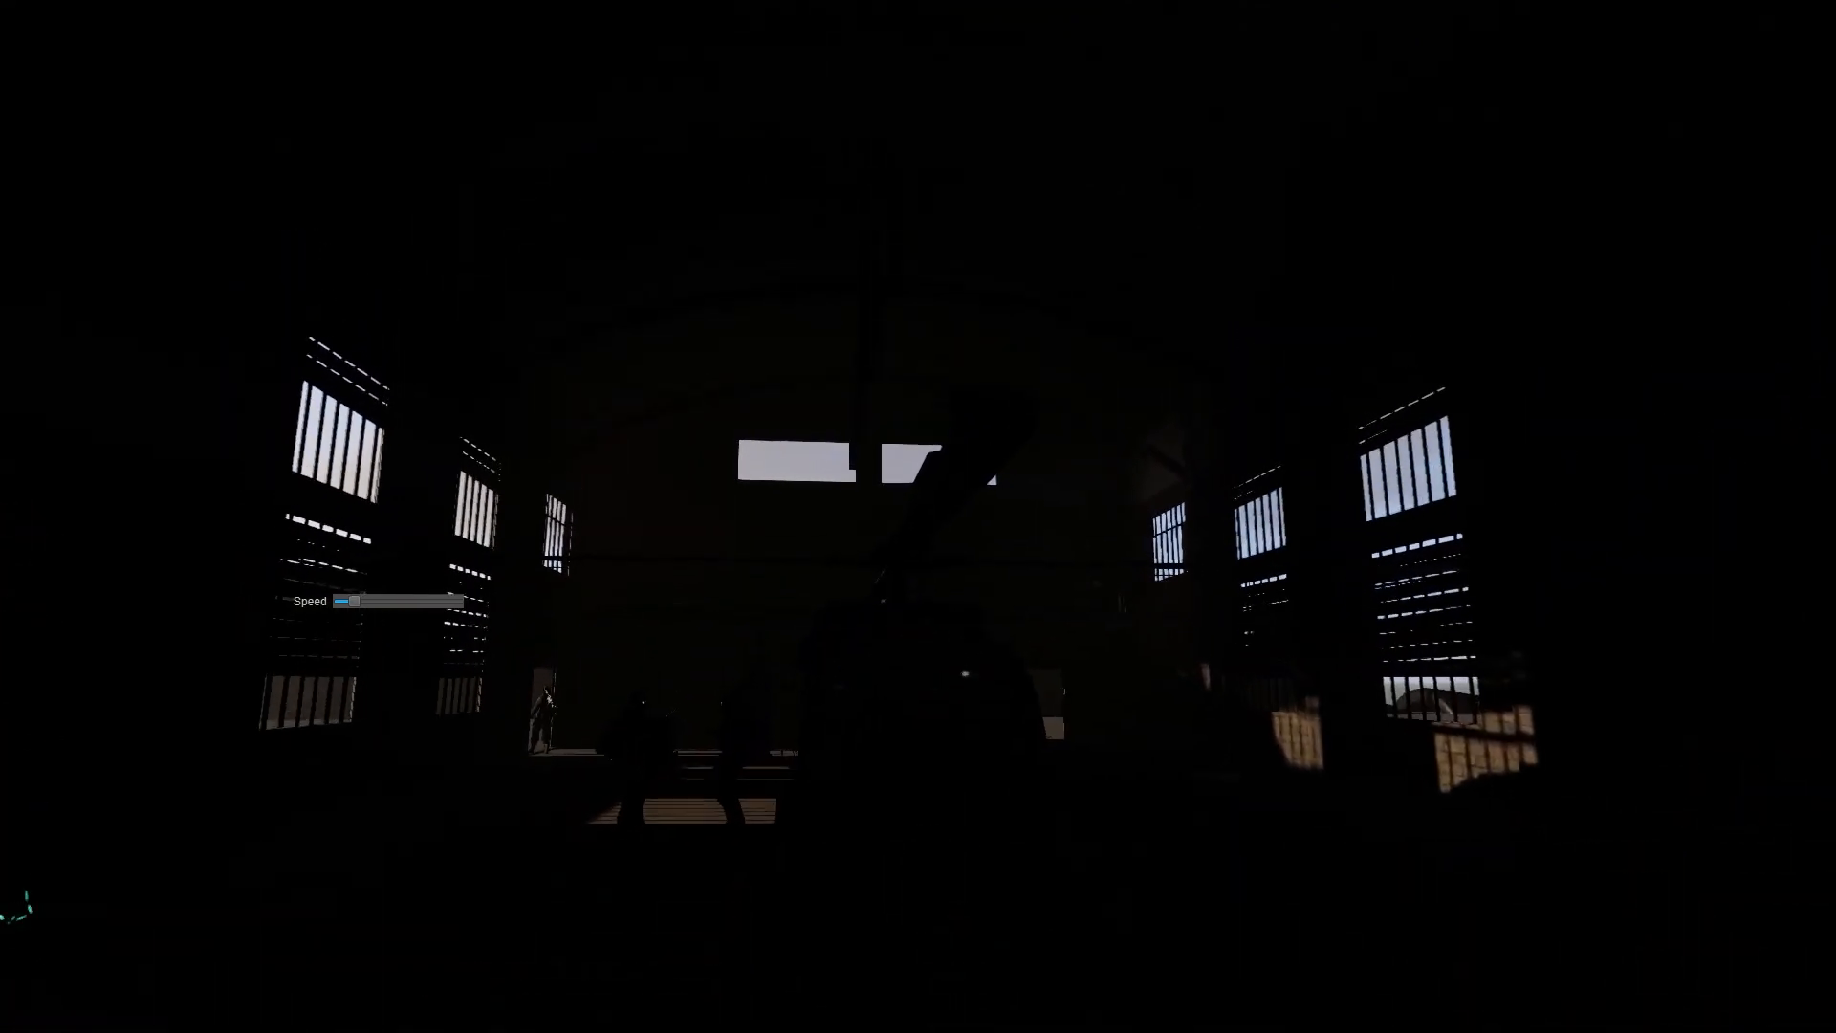
scroll(918, 517, up, 2)
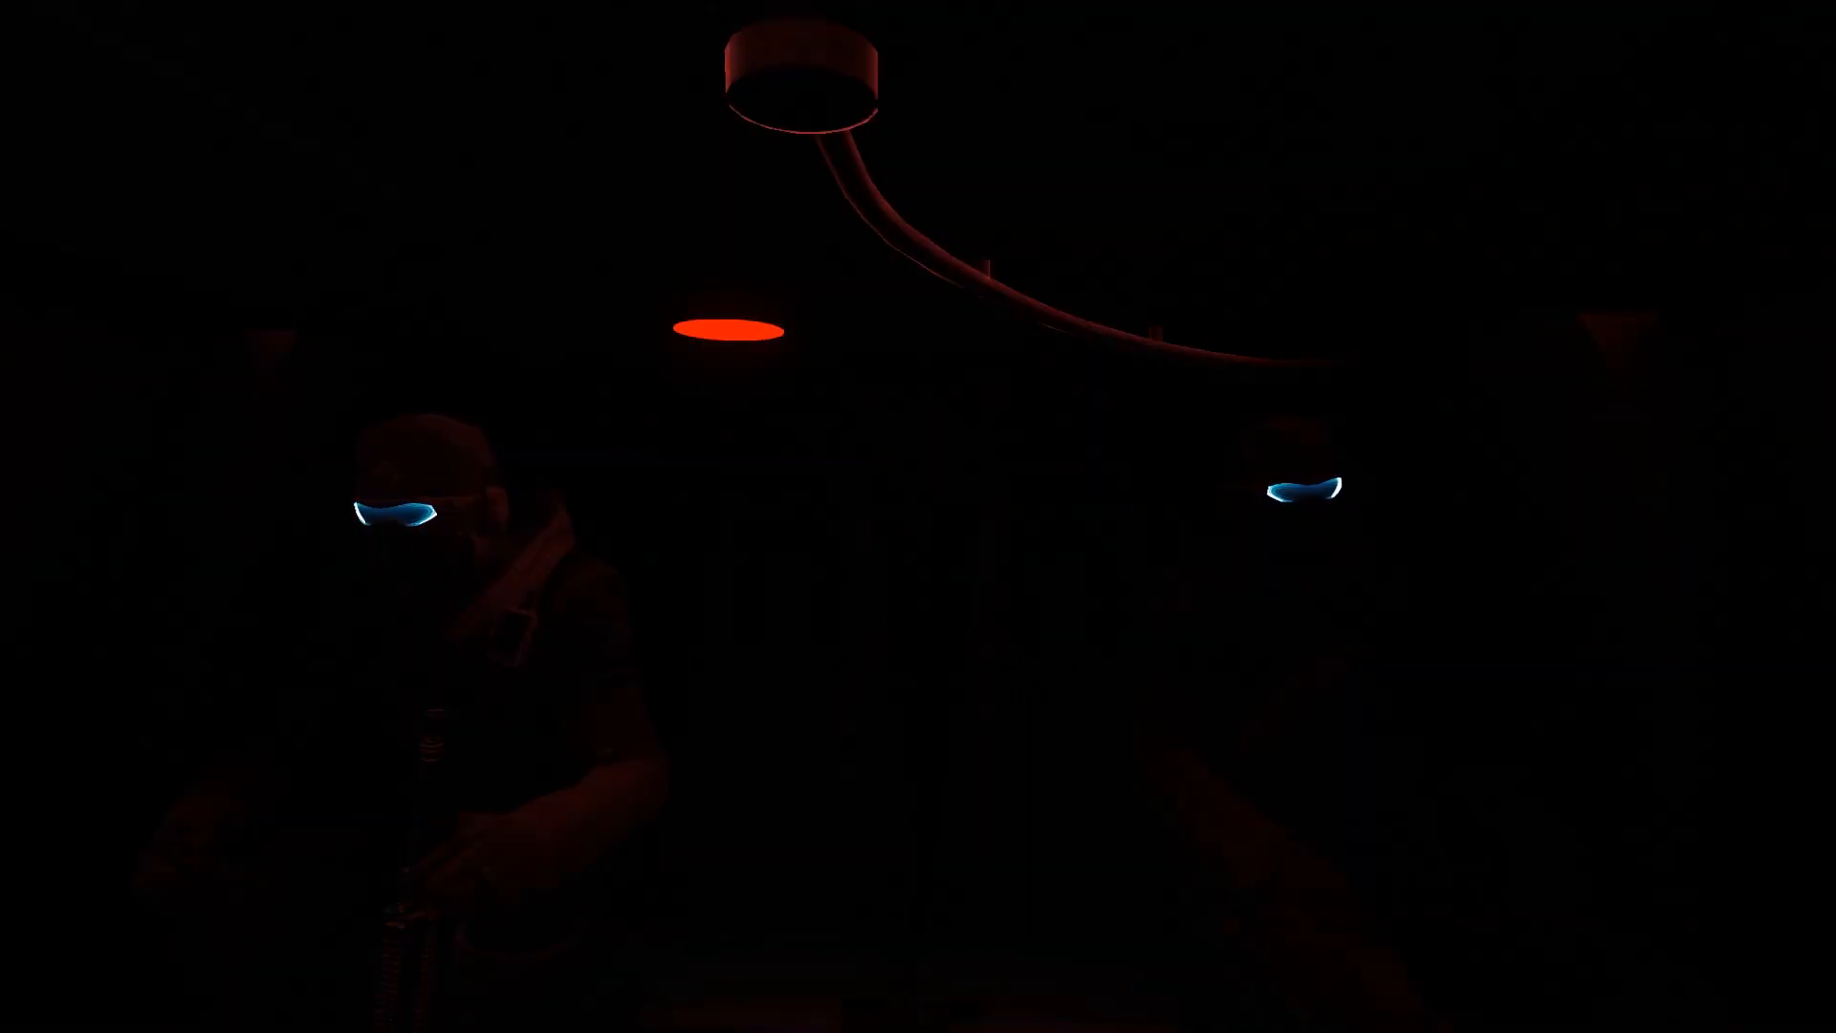
key(s)
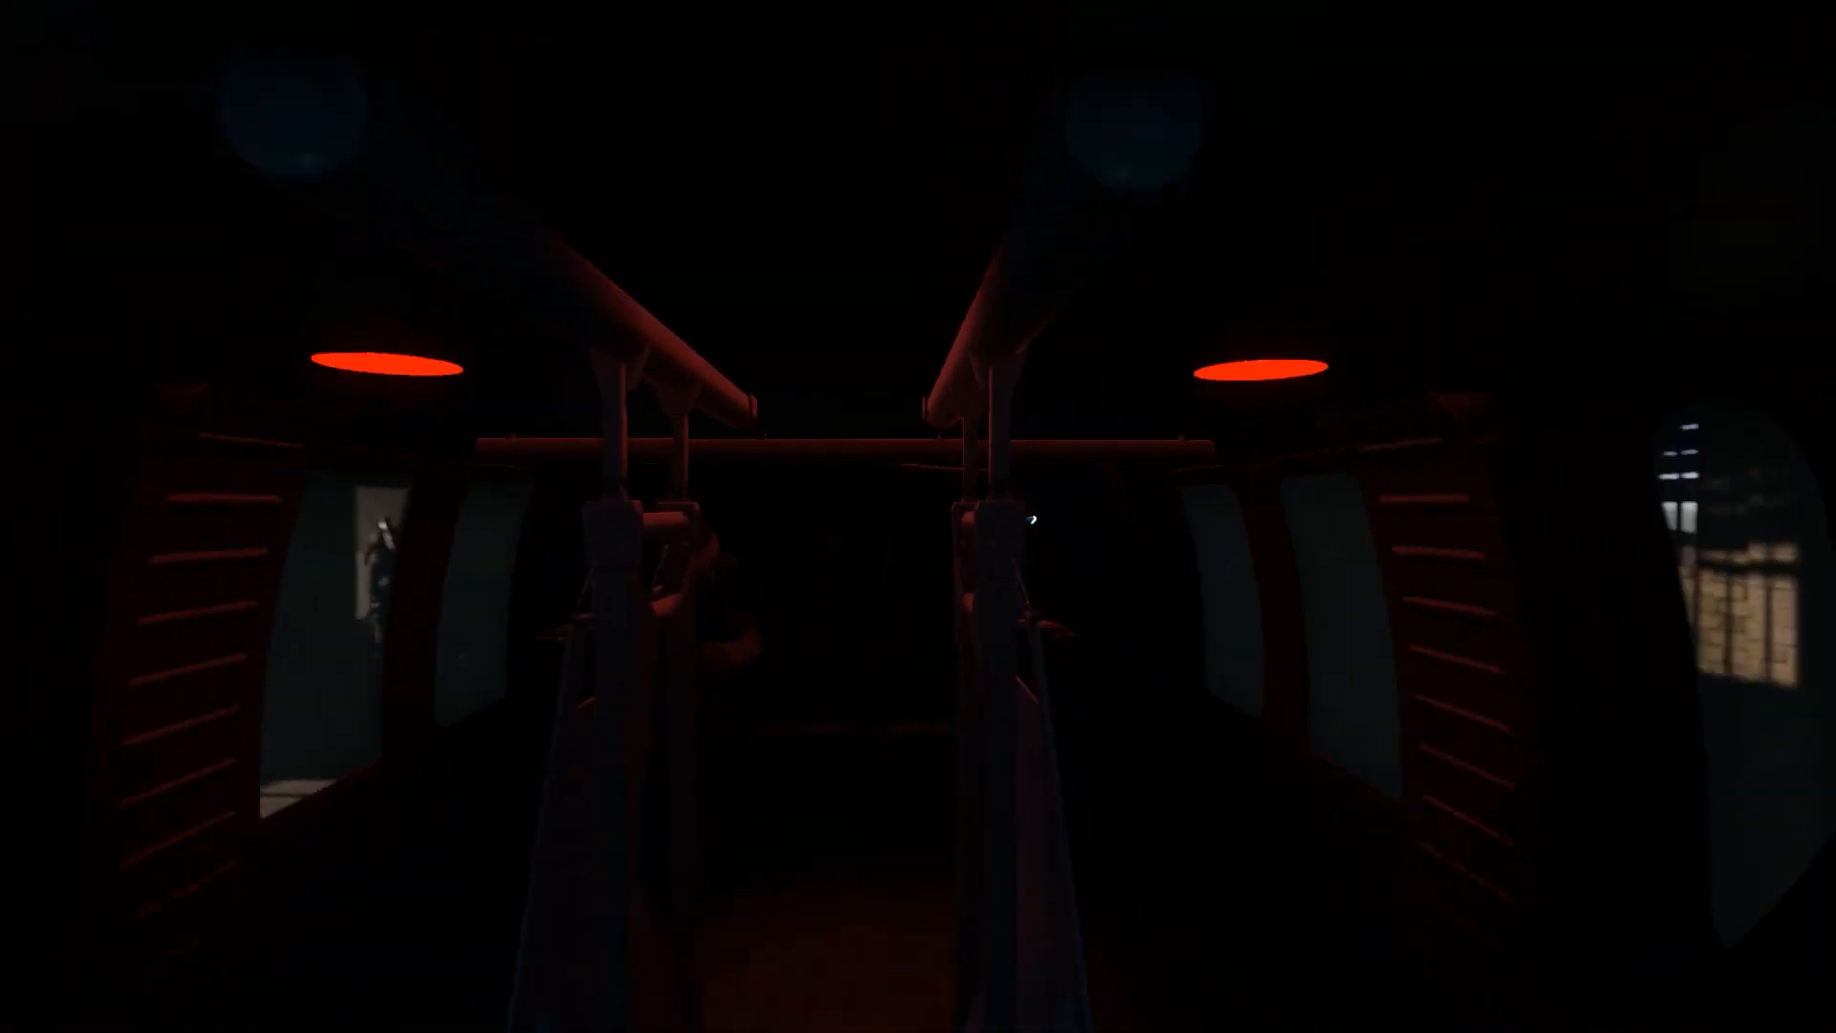
key(s)
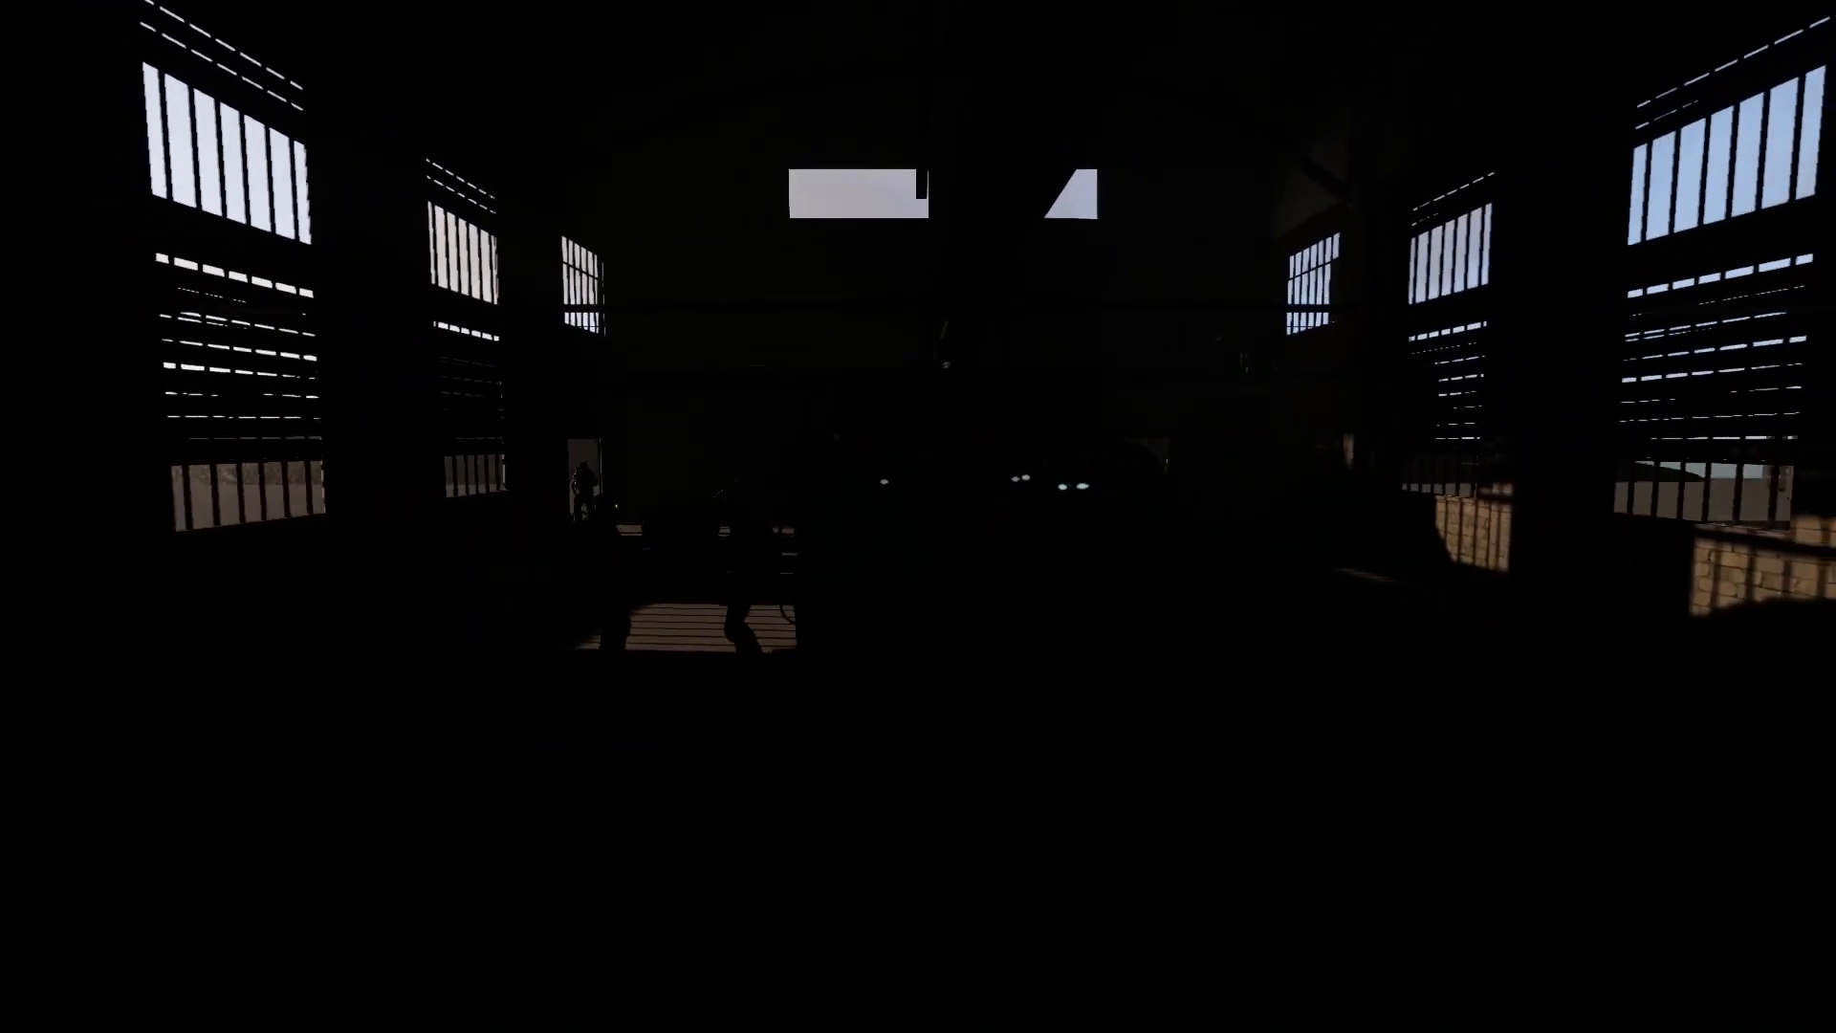
key(d)
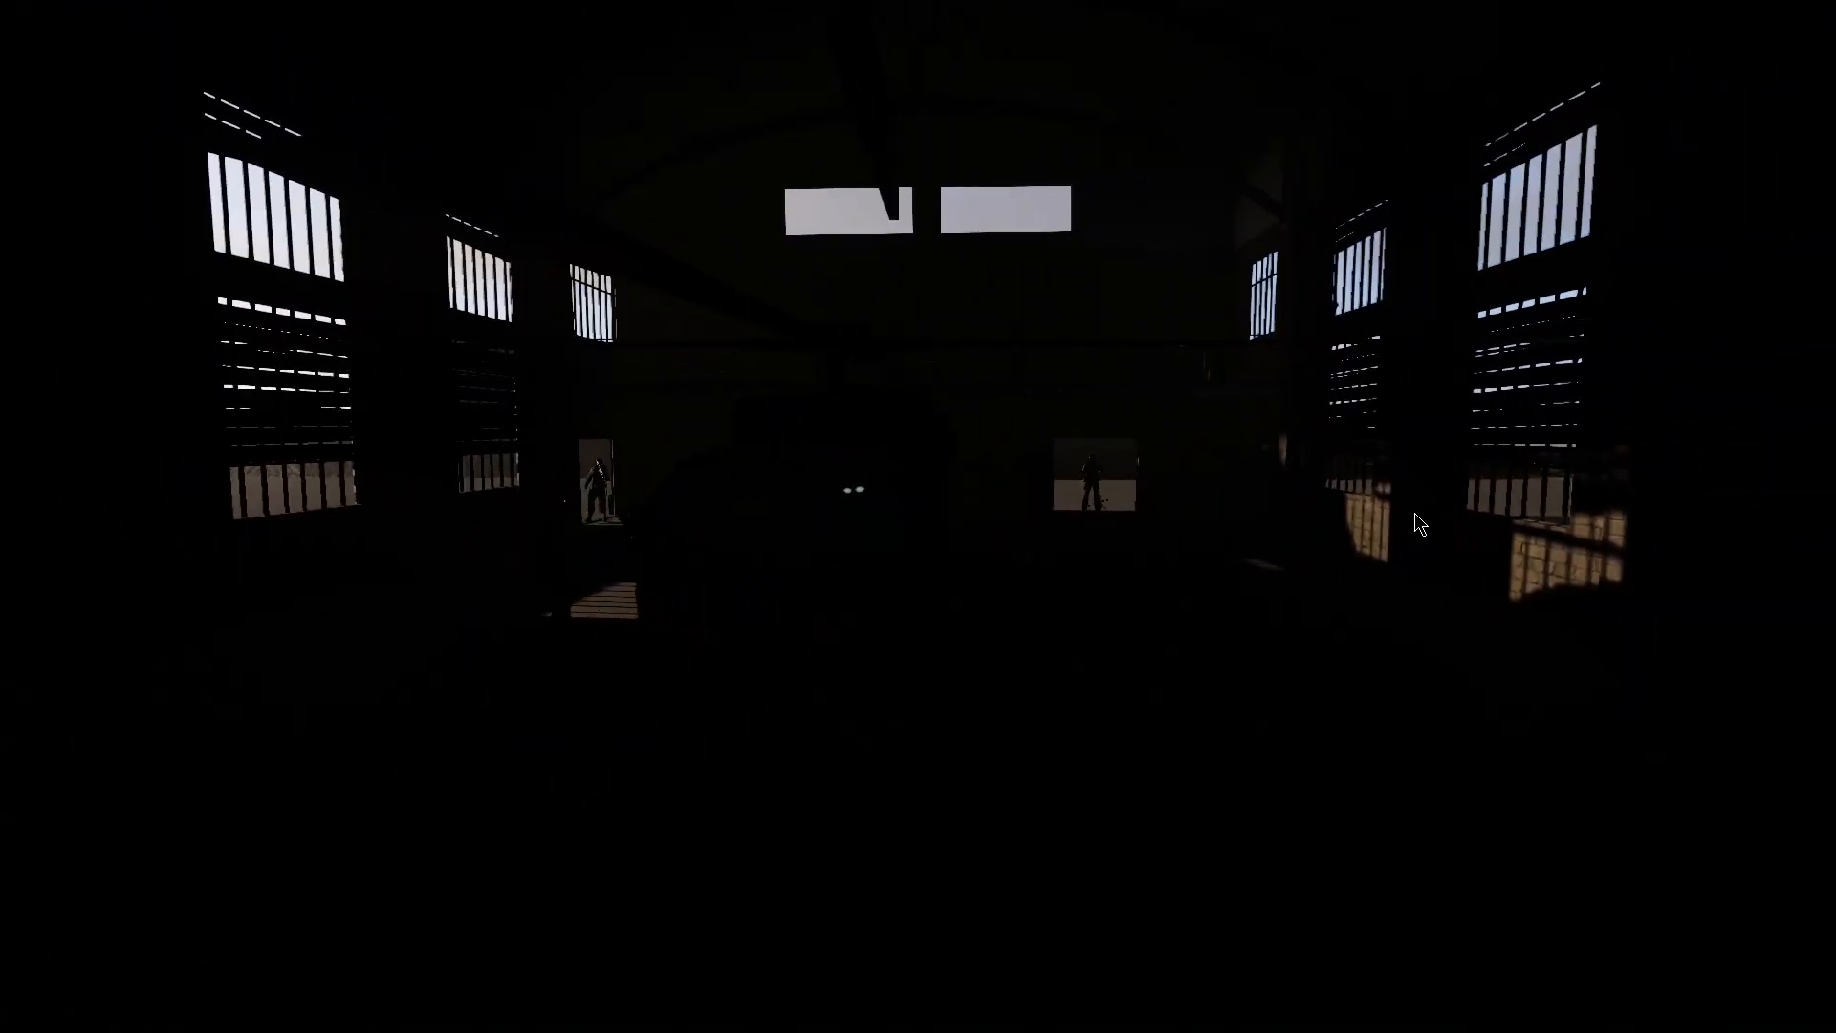
right_drag(1414, 513, 454, 480)
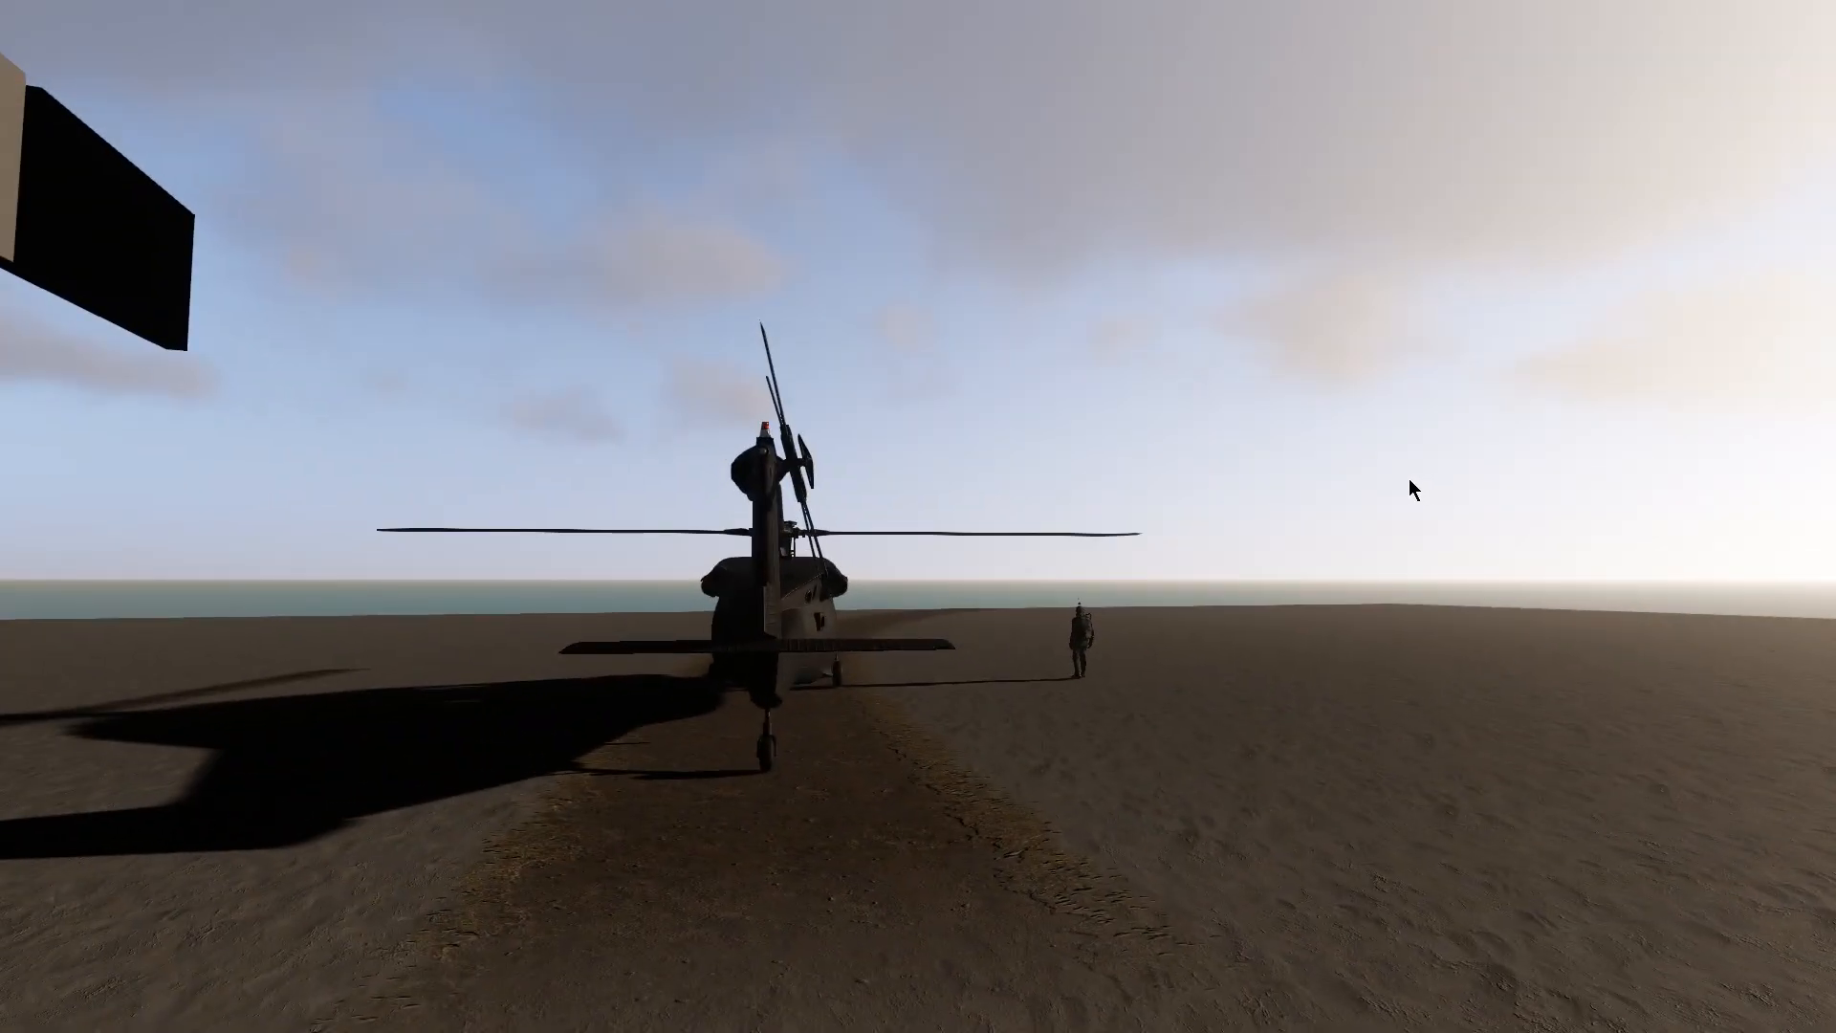
mouse_move(1426, 467)
right_down()
mouse_move(1721, 688)
mouse_move(1827, 861)
mouse_move(1425, 470)
mouse_move(1435, 512)
mouse_move(1408, 463)
right_up()
key(w)
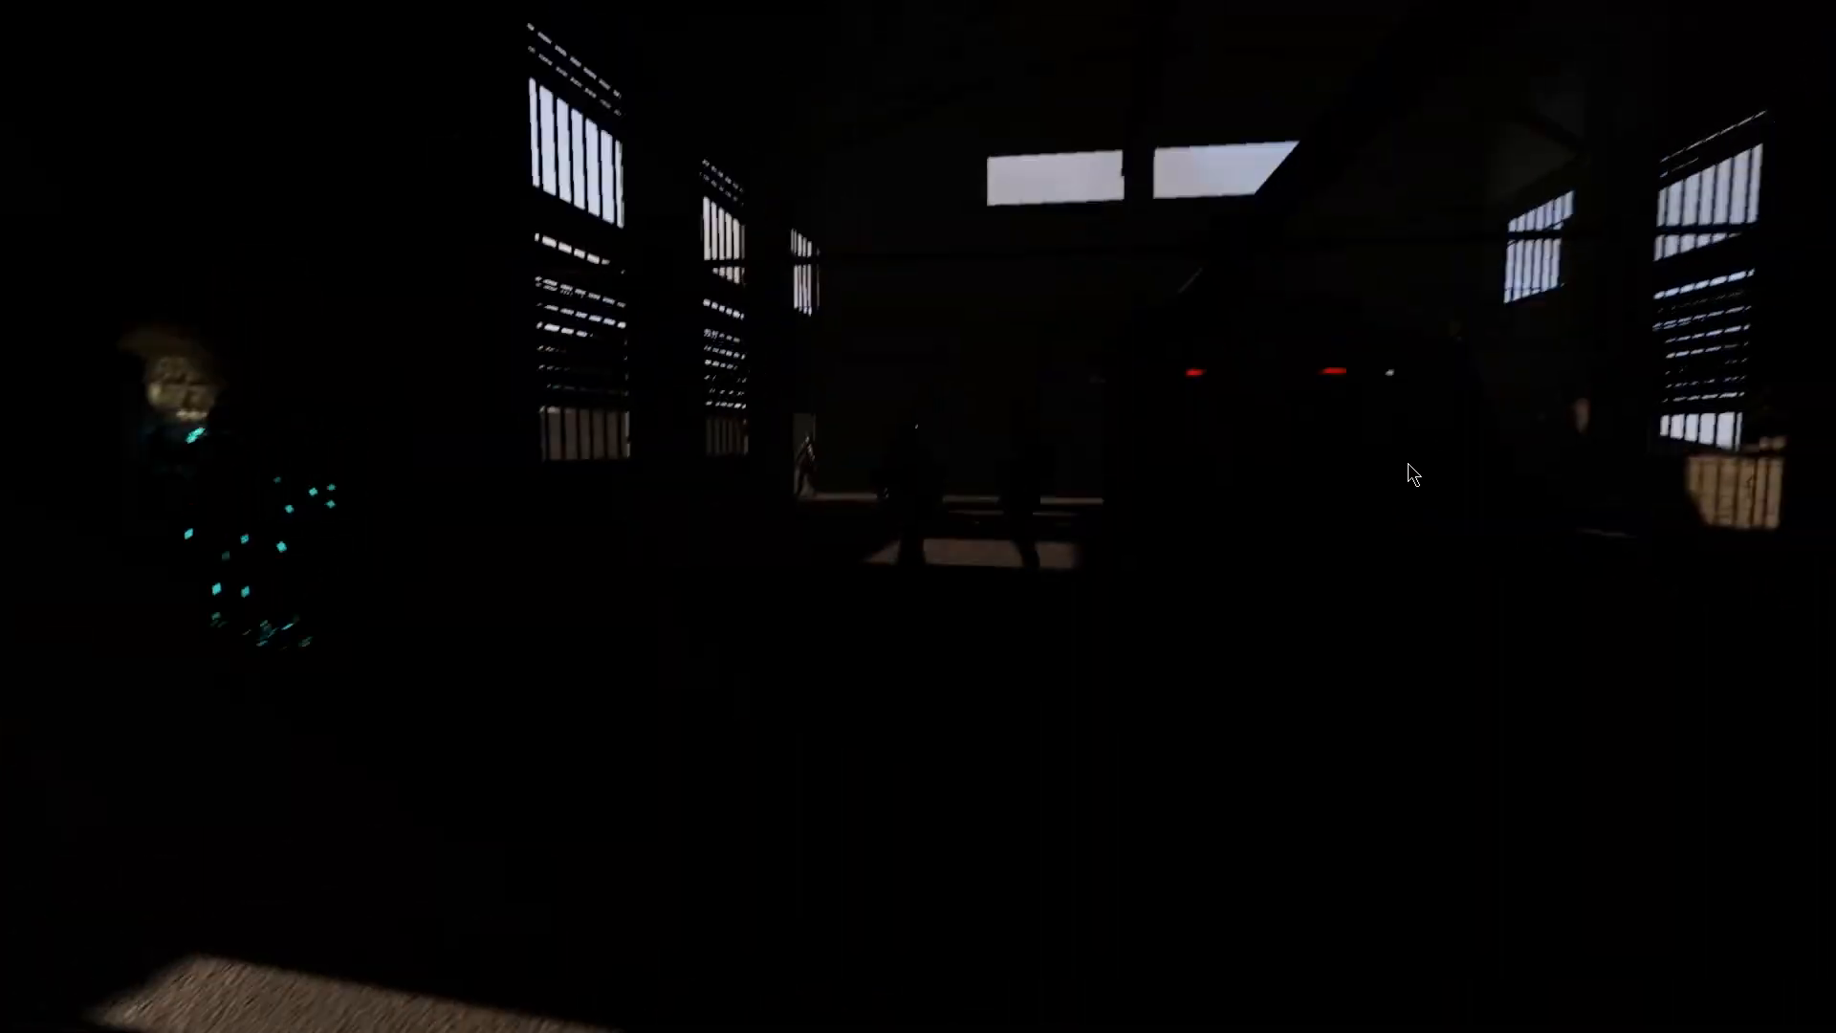
scroll(1408, 463, down, 2)
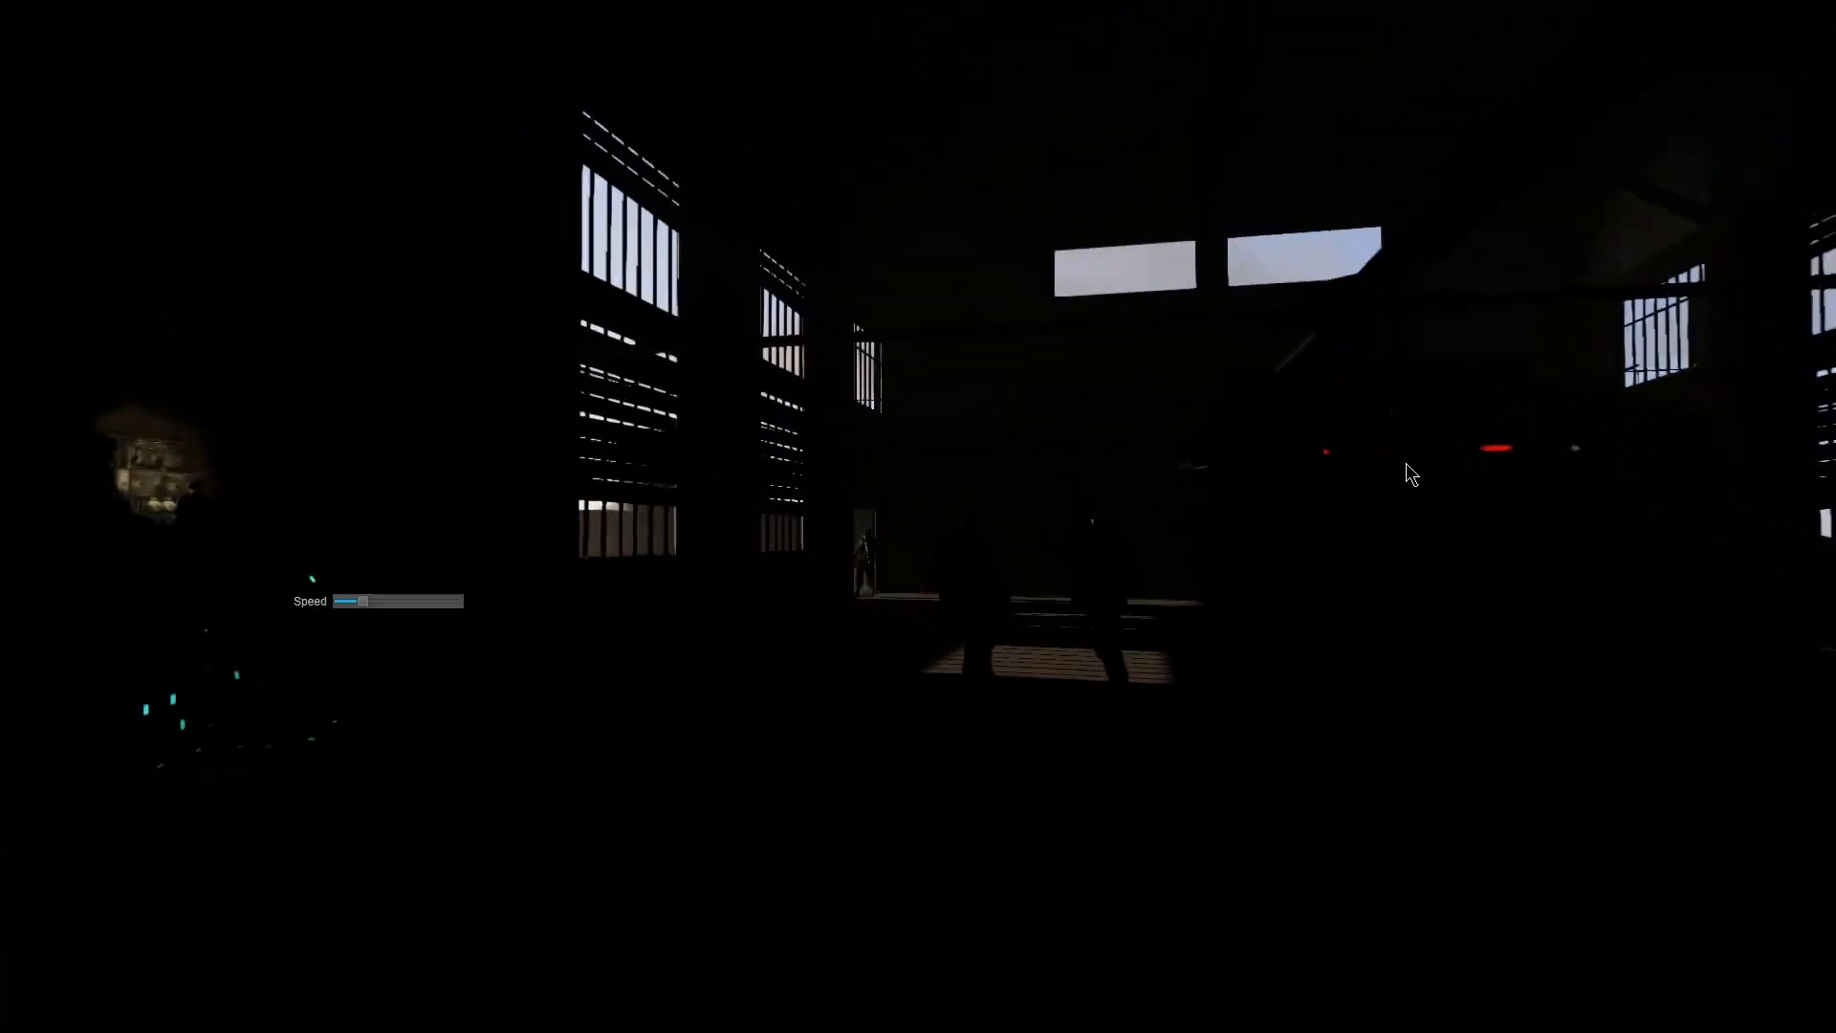
key(w)
scroll(1410, 463, up, 1)
right_drag(1408, 463, 1408, 463)
Inspect the hangar's brick side wall with its boarded windows, open doorway and the wooden cart.
key(s)
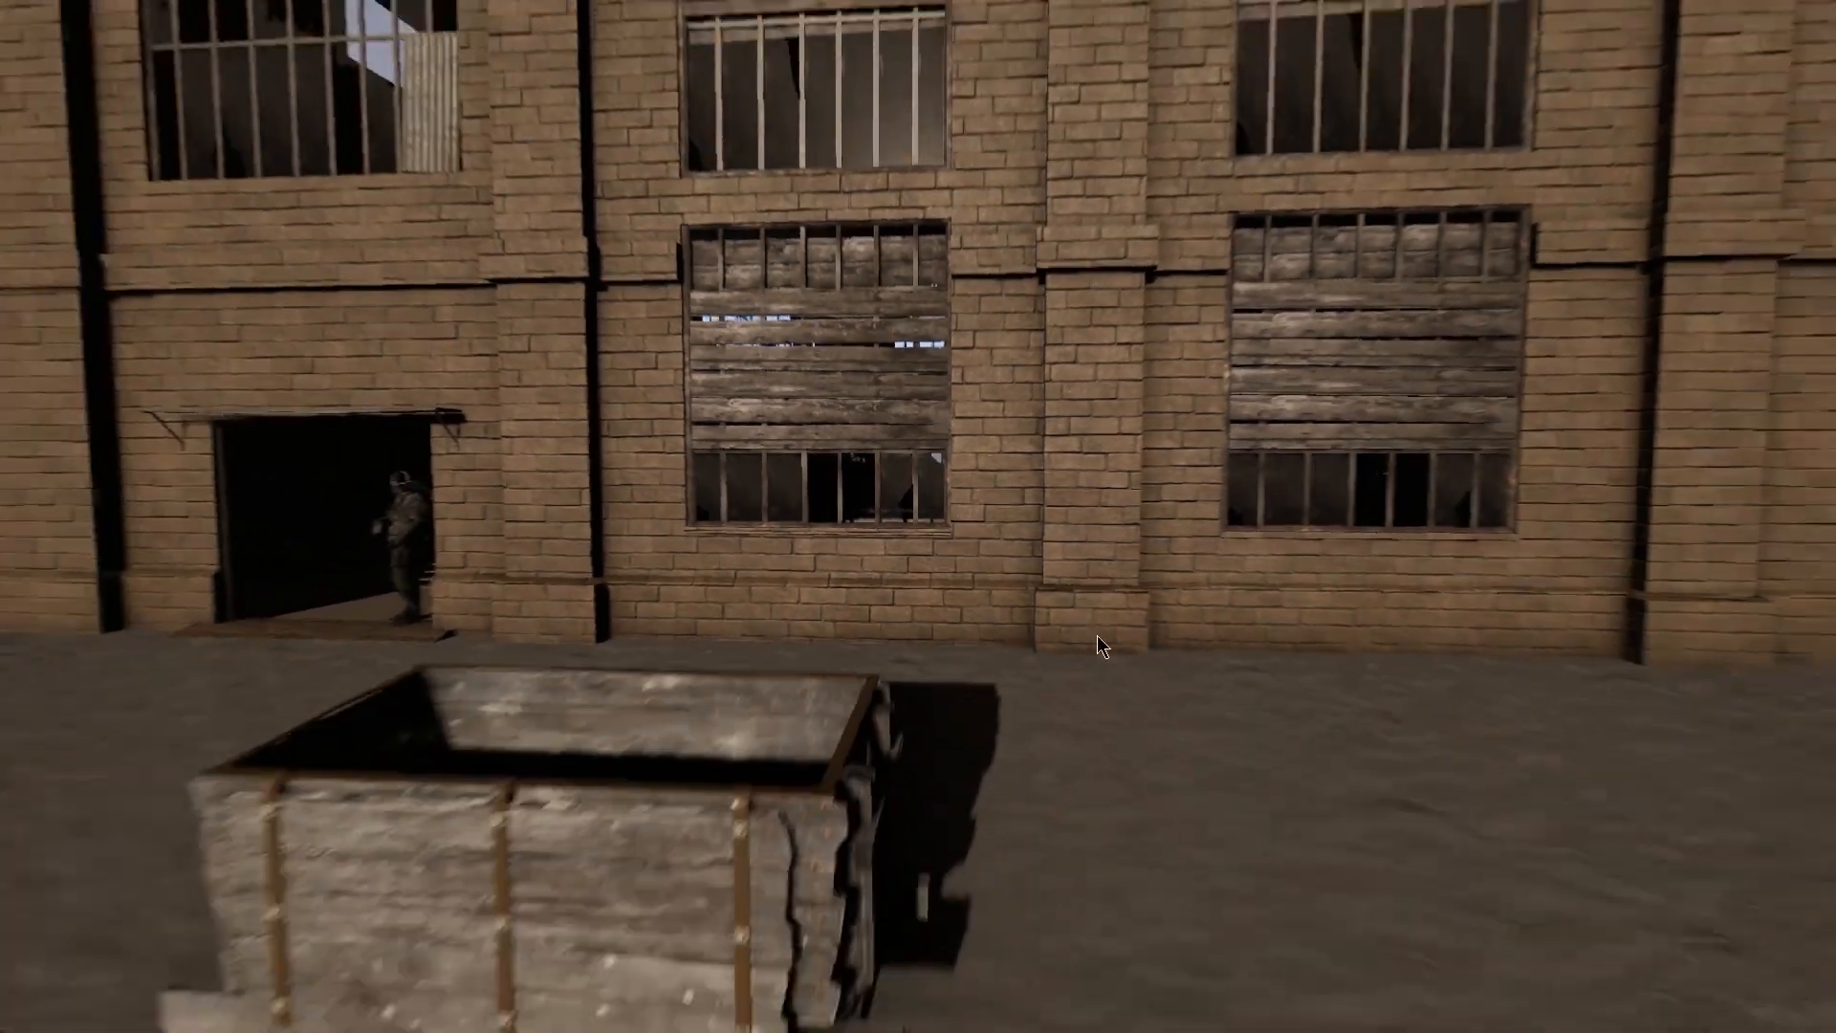
key(s)
right_drag(1098, 635, 1144, 612)
key(e)
key(w)
key(d)
key(w)
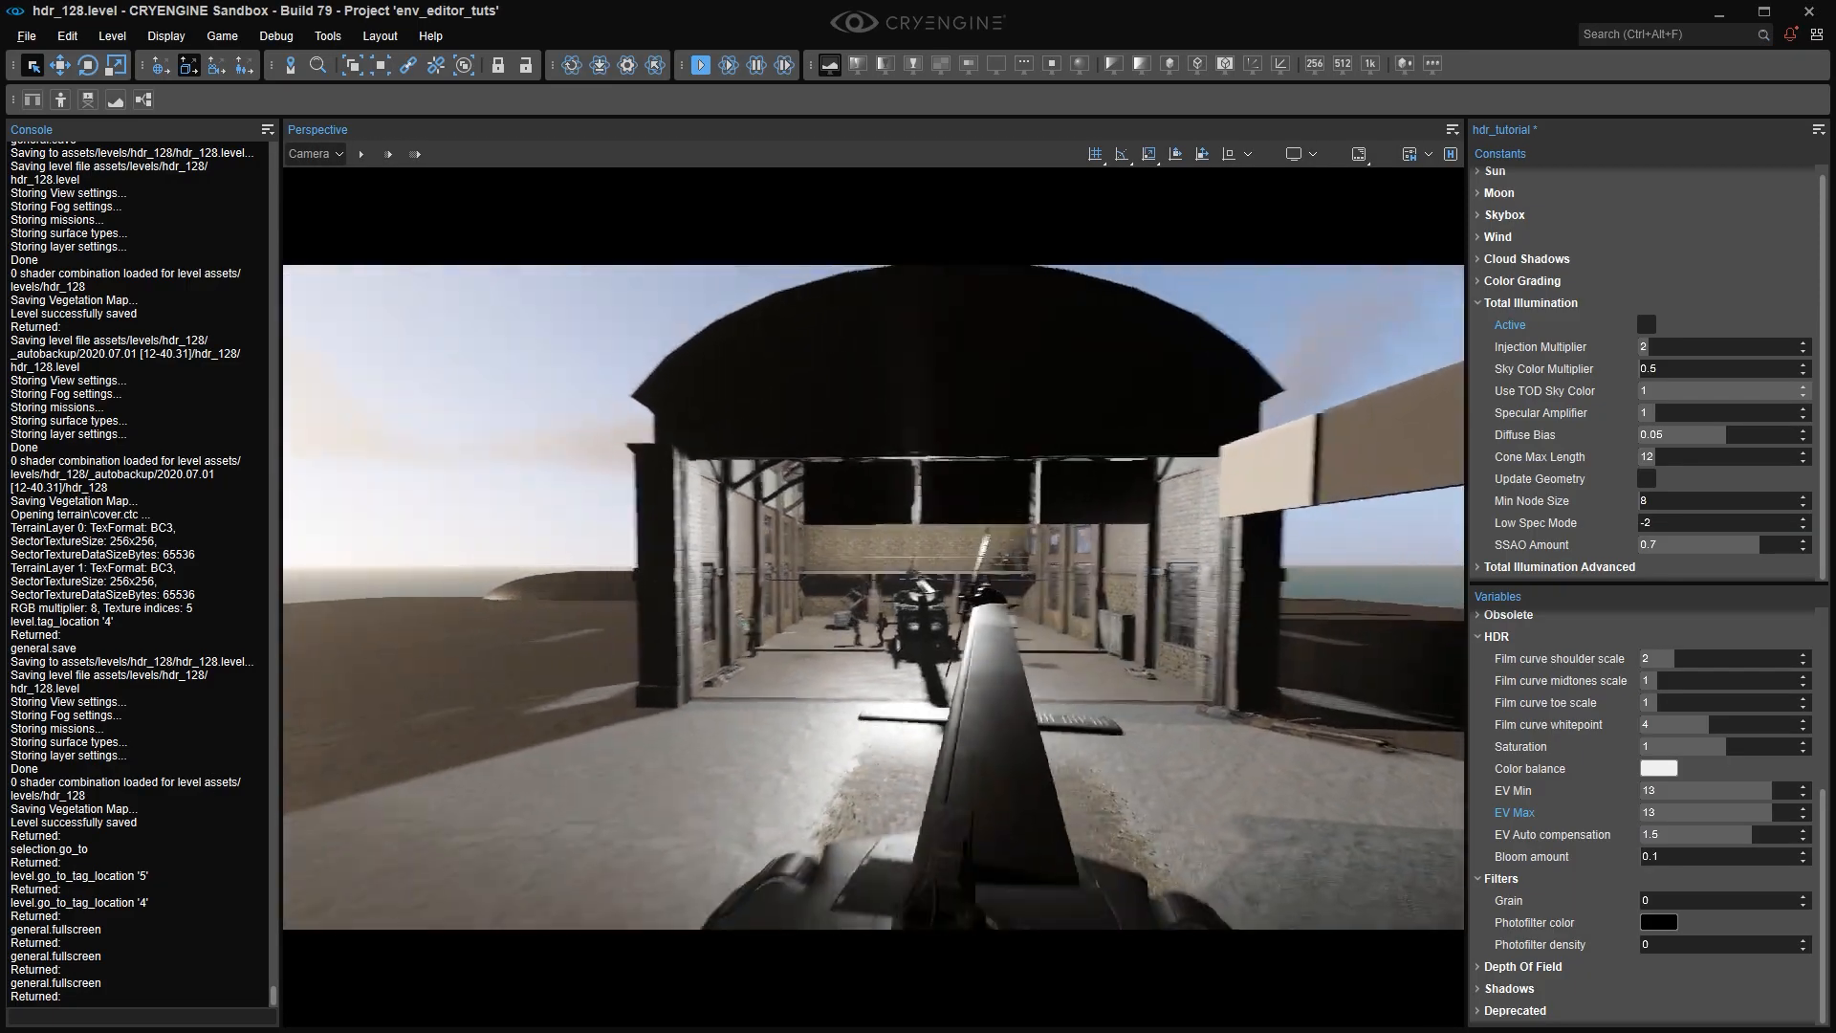
Compare the scene's exposure at the hangar entrance with sunlit and backlit views of the helicopter outside.
scroll(858, 696, up, 2)
right_drag(858, 696, 1091, 622)
key(w)
key(a)
scroll(985, 622, up, 2)
key(s)
right_drag(968, 620, 968, 620)
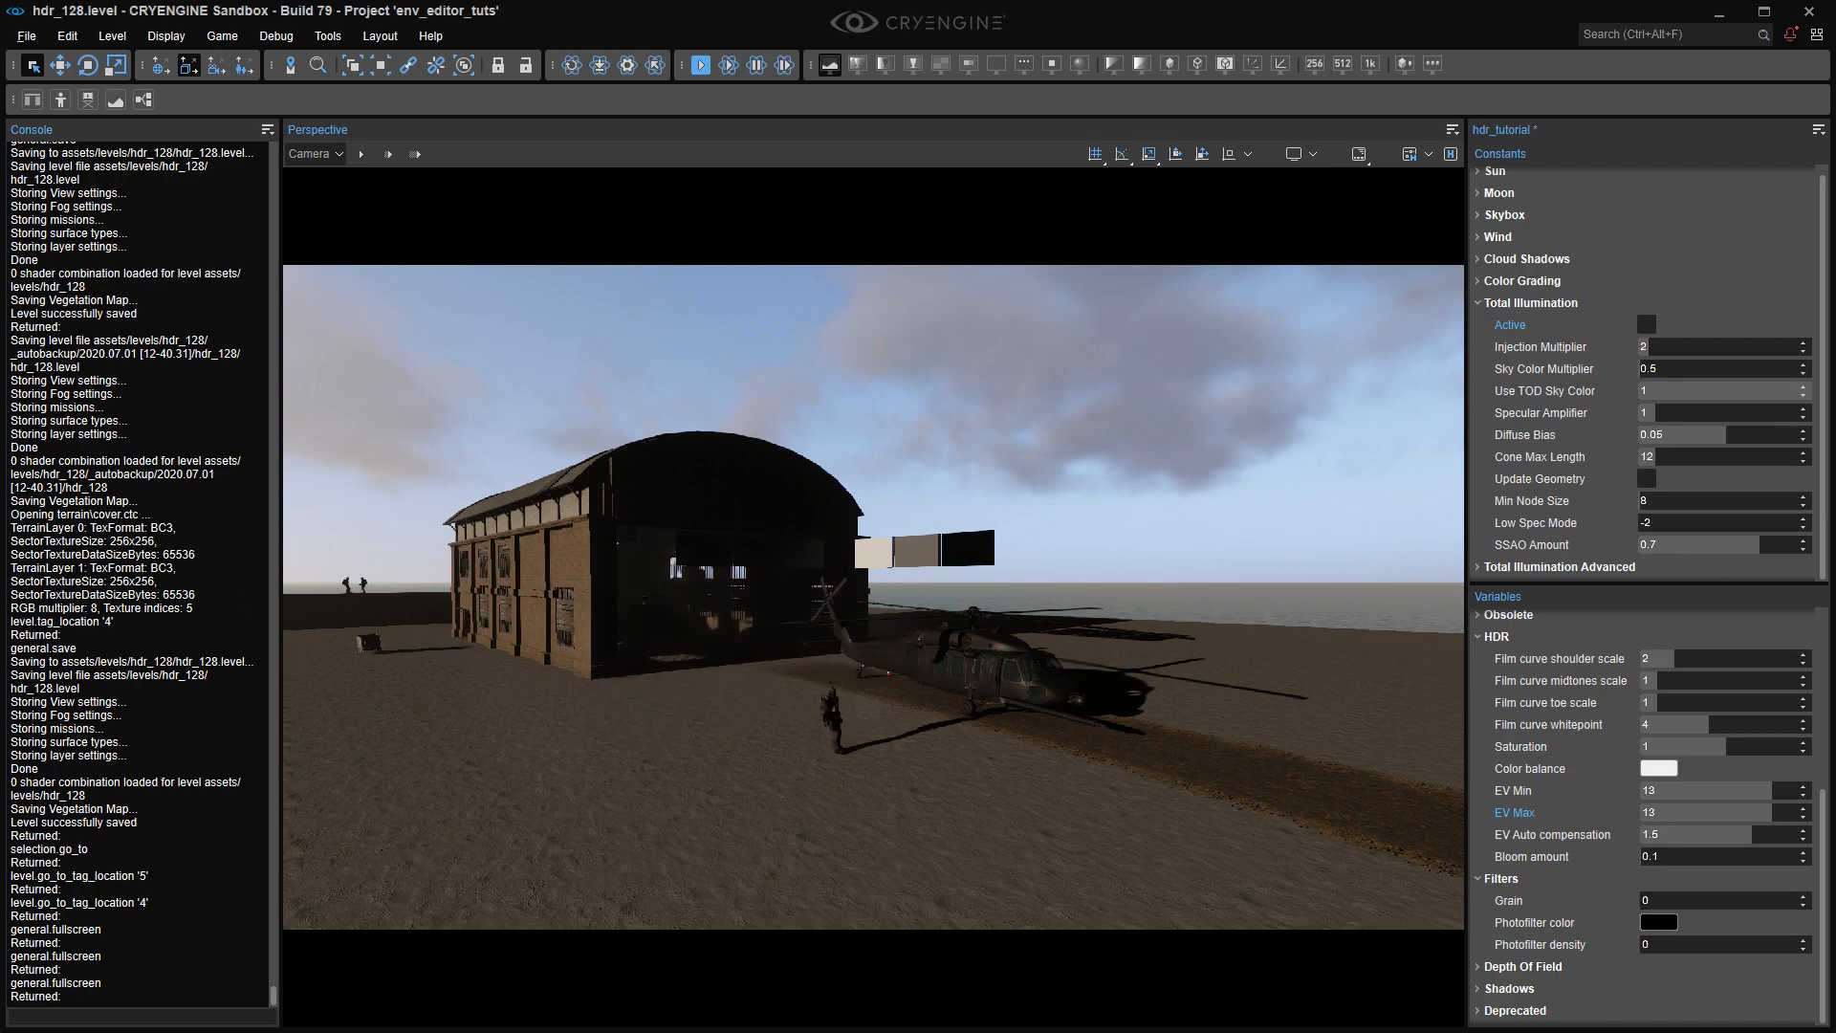
key(d)
right_drag(883, 525, 813, 566)
key(w)
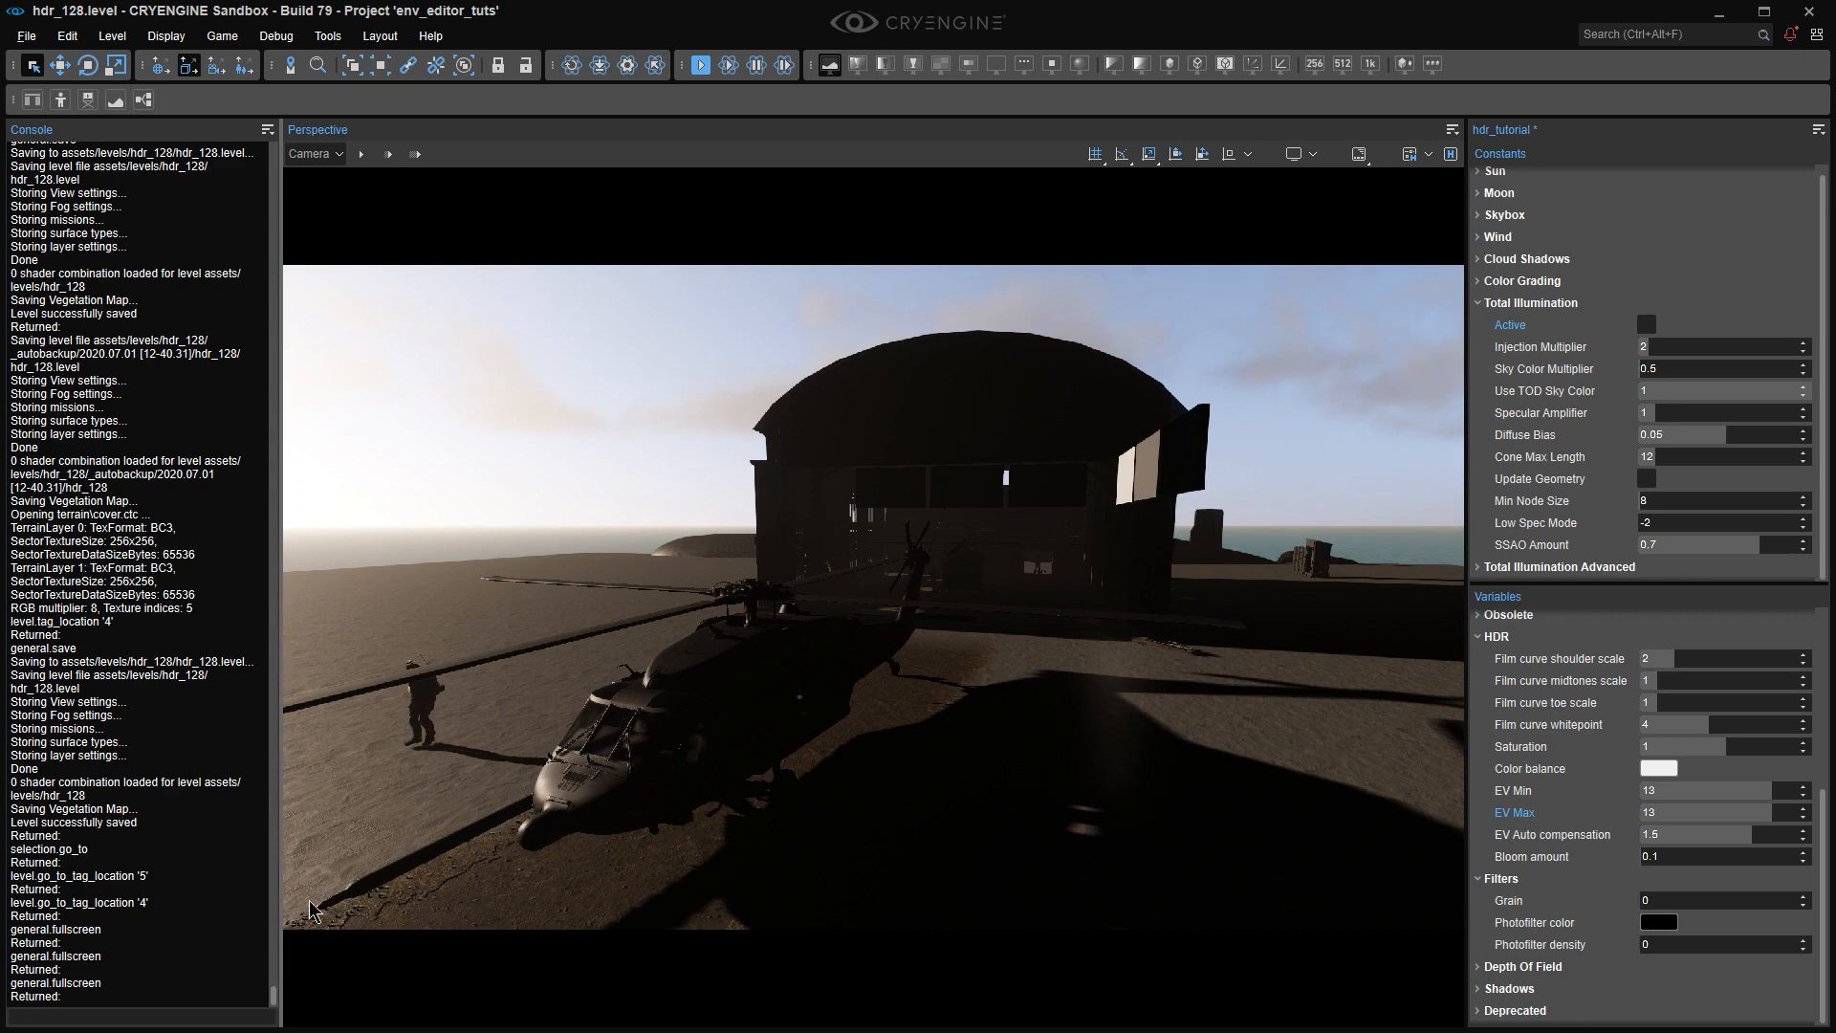
key(d)
mouse_move(683, 698)
right_down()
mouse_move(658, 696)
mouse_move(677, 695)
right_up()
key(s)
scroll(672, 697, down, 2)
Set the console variable r_HDREyeAdaptationMode to 1.
click(148, 1011)
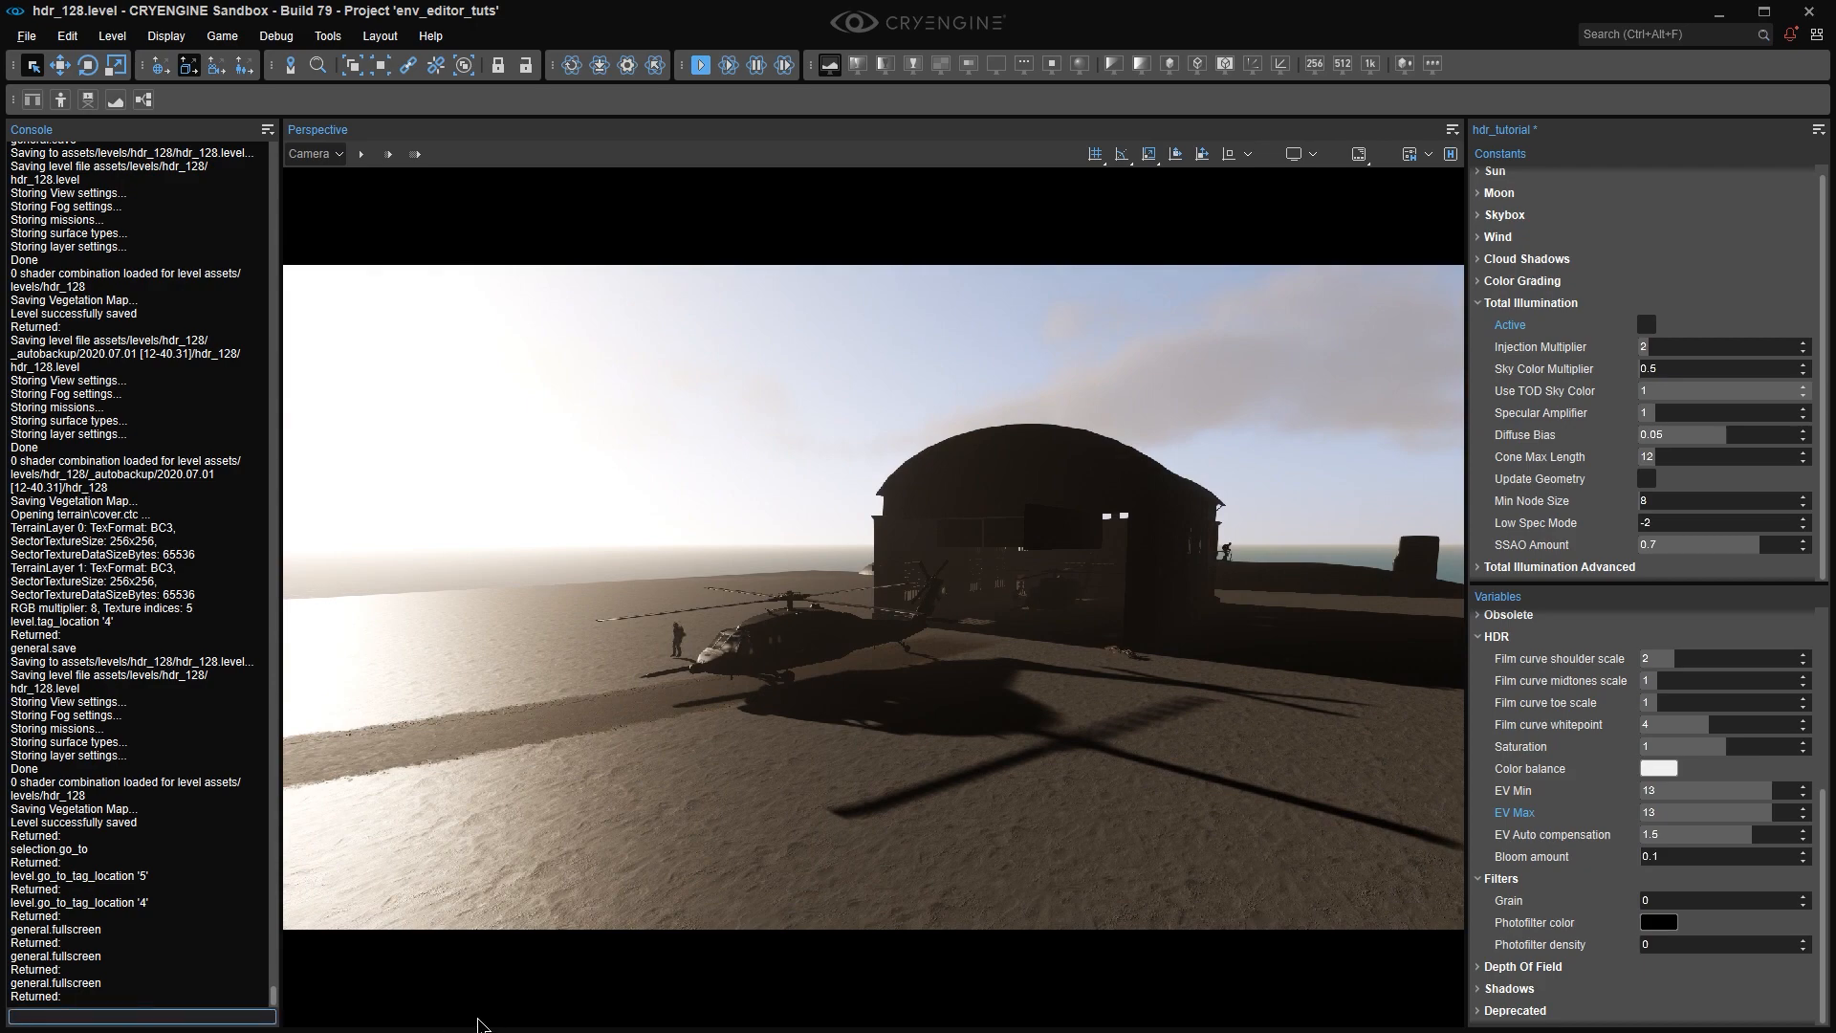
text(r_hdreyeddapation)
key(BackSpace)
key(BackSpace)
key(BackSpace)
key(BackSpace)
key(BackSpace)
key(BackSpace)
key(BackSpace)
key(BackSpace)
key(BackSpace)
key(BackSpace)
key(BackSpace)
key(BackSpace)
key(BackSpace)
key(BackSpace)
key(BackSpace)
key(BackSpace)
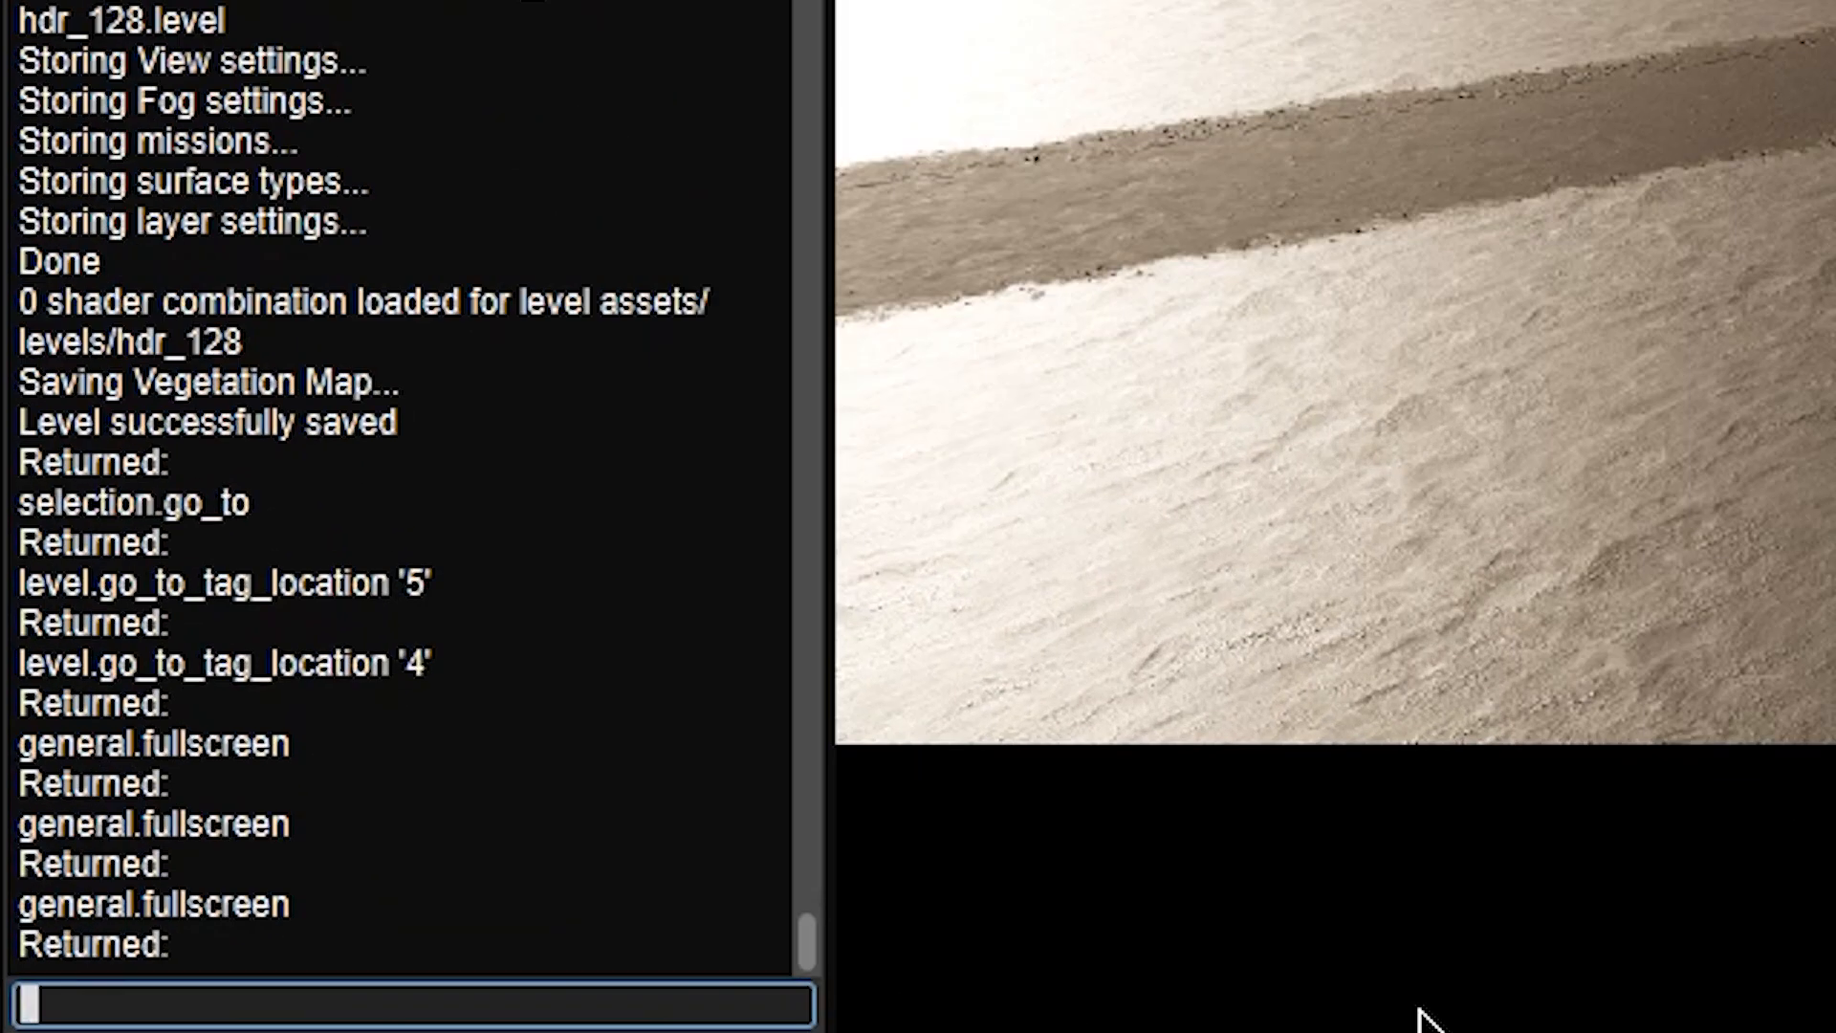
text(r_hdreyead)
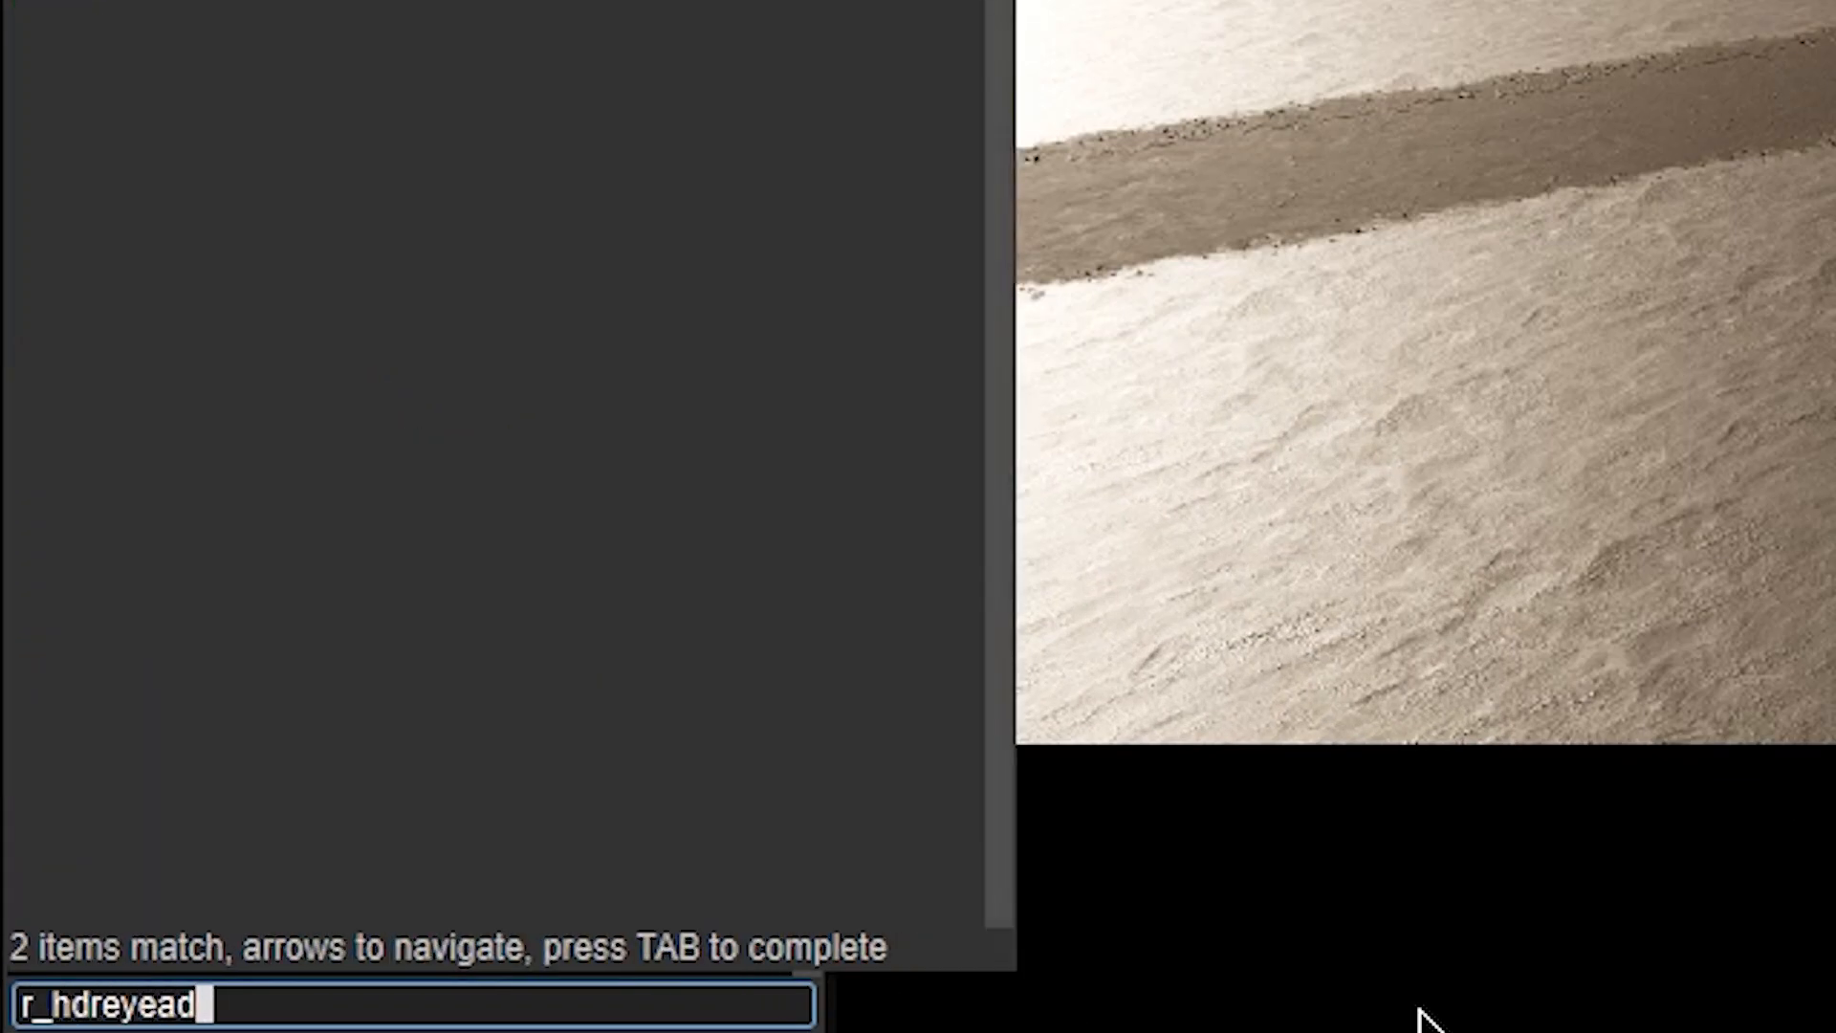
key(Tab)
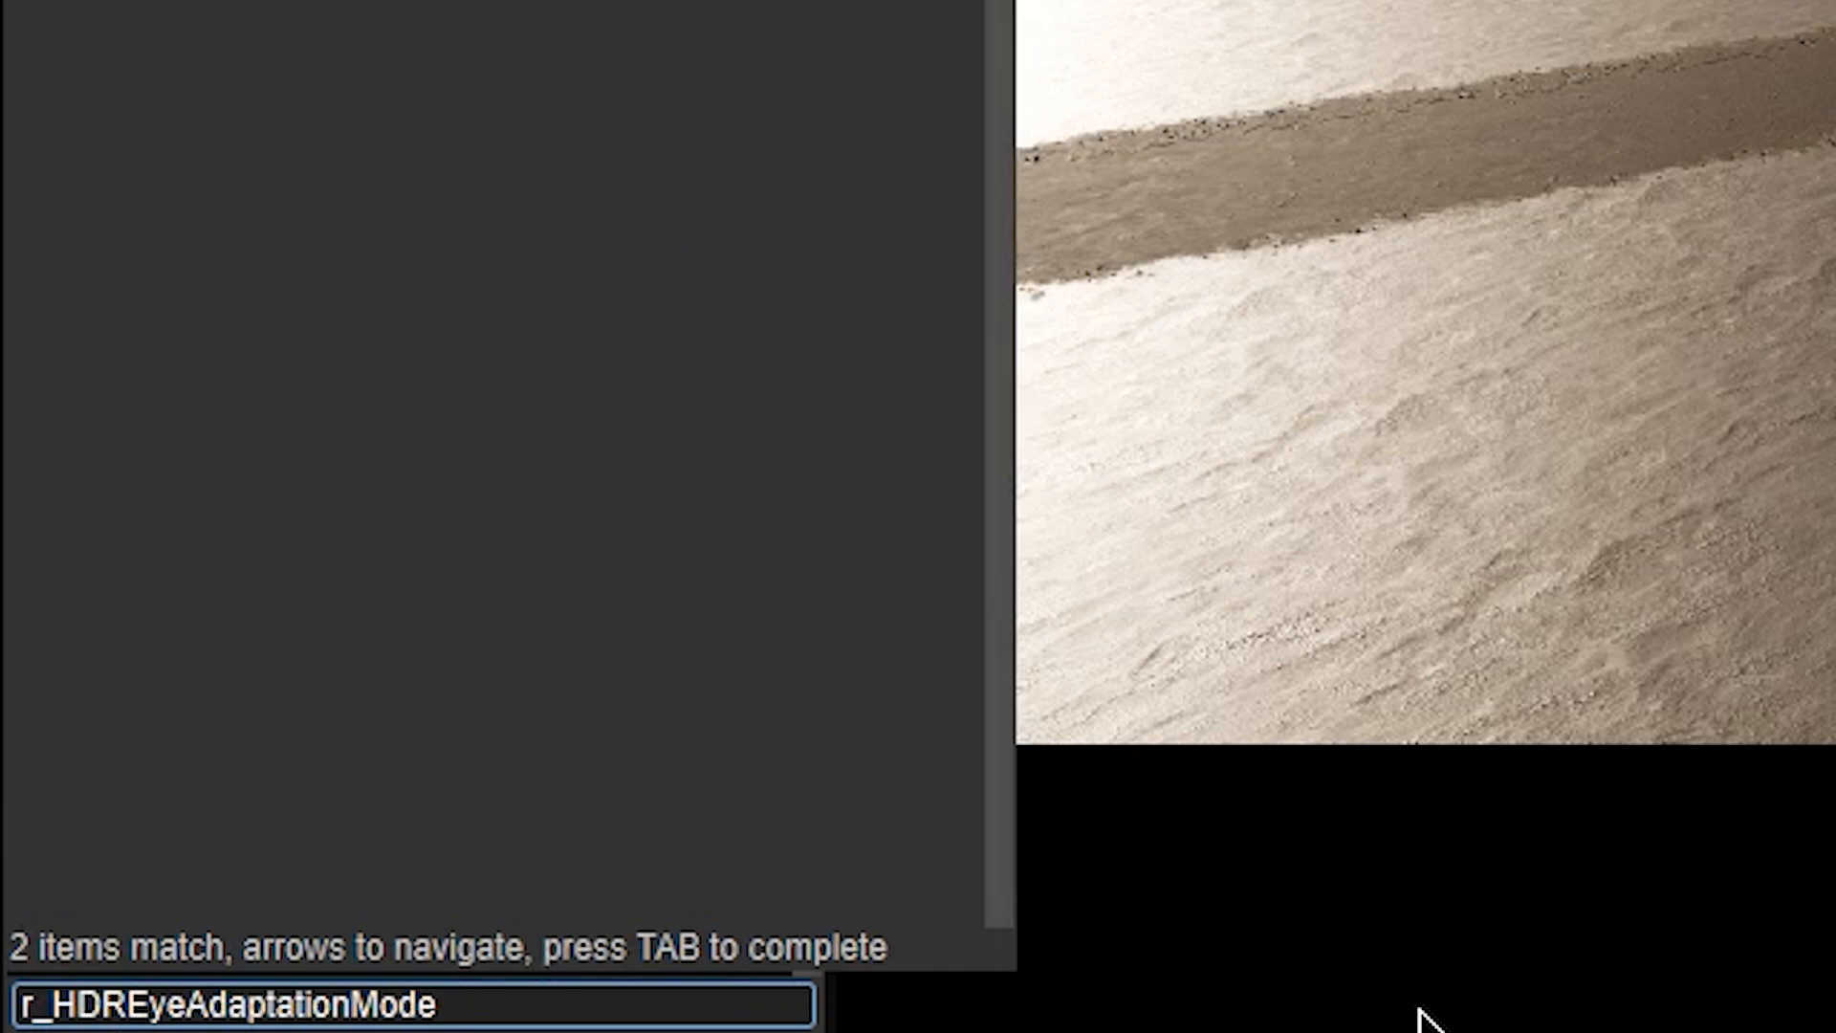
text(1)
key(Return)
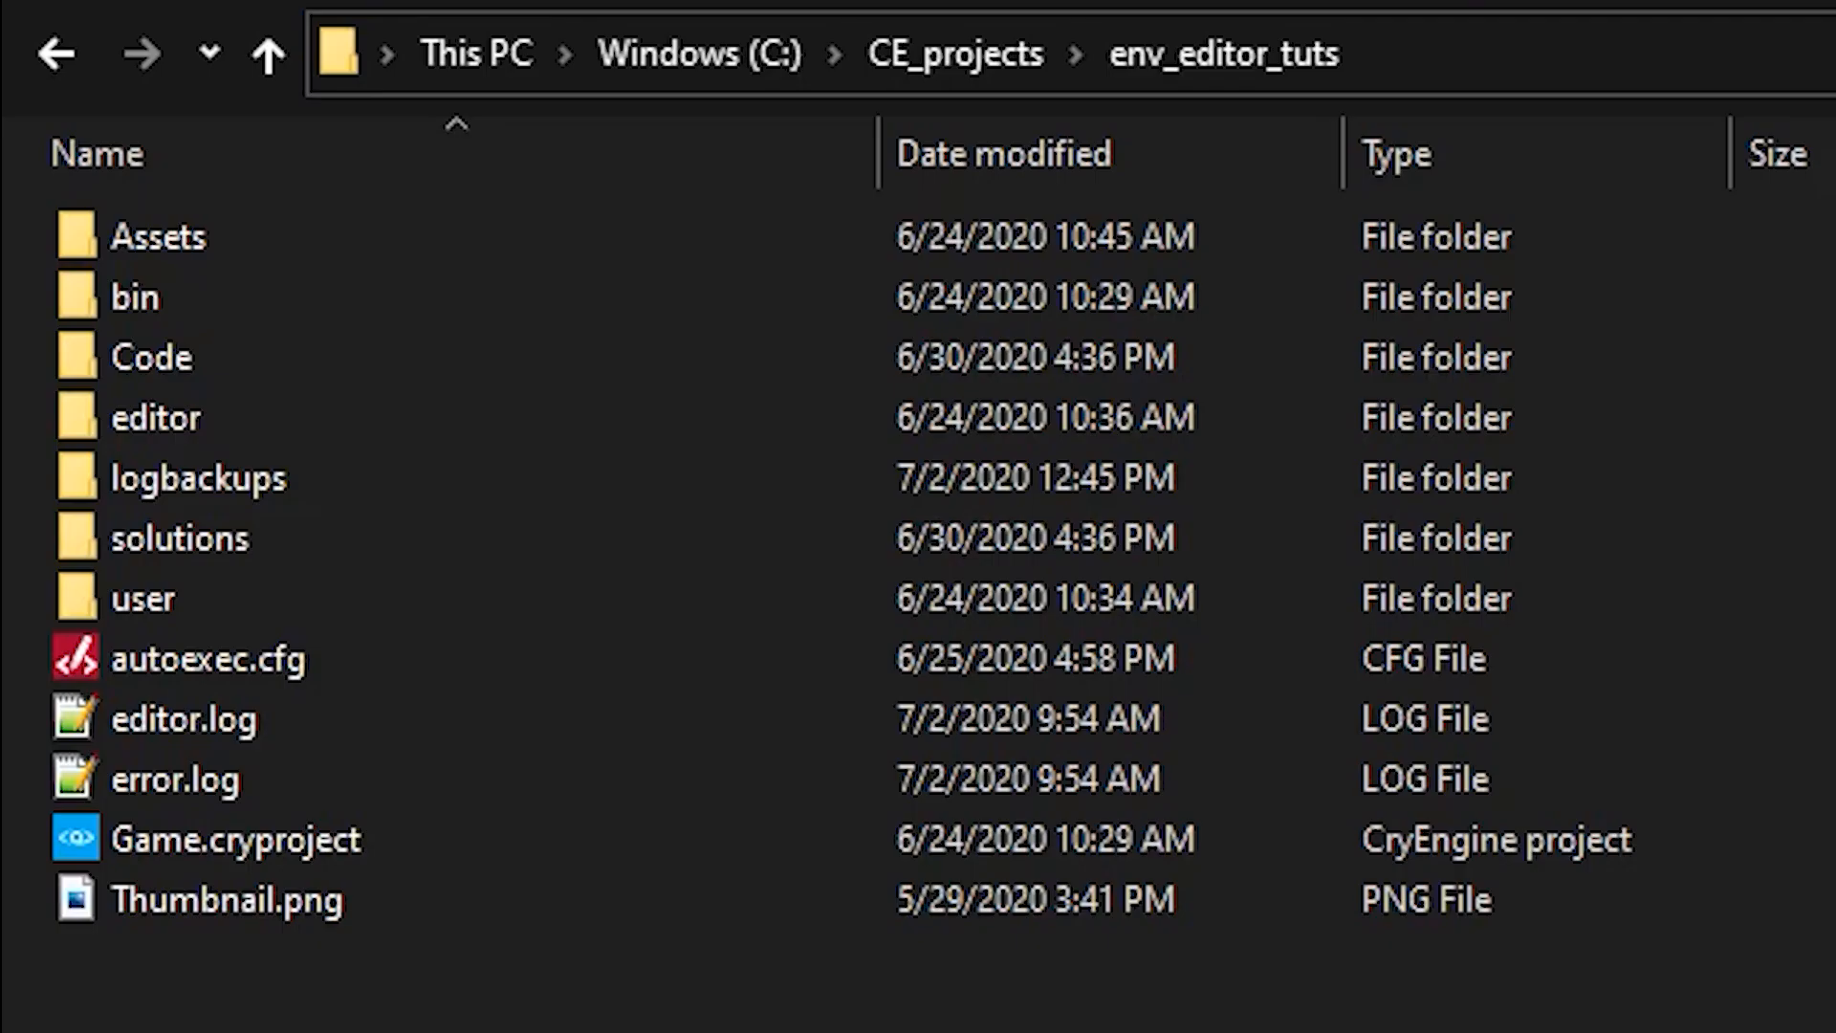
Switch to the env_editor_tuts project folder and locate autoexec.cfg alongside Game.cryproject.
click(304, 660)
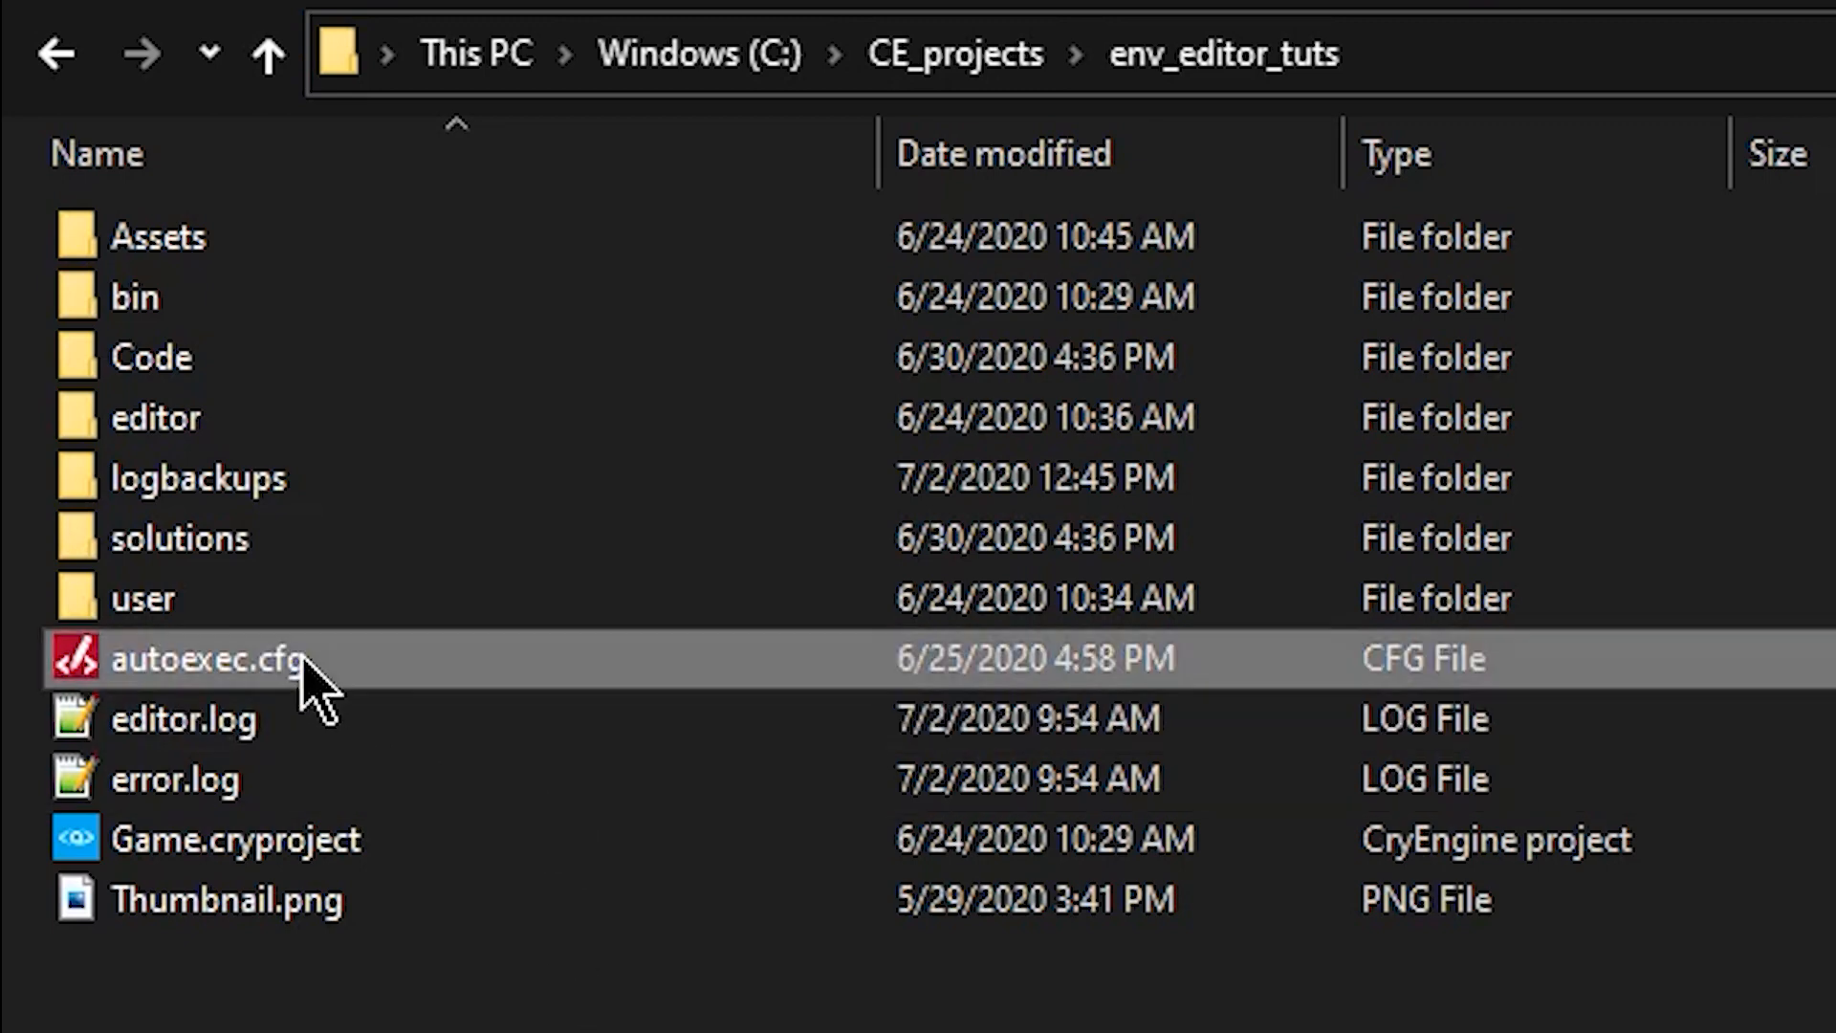
click(271, 836)
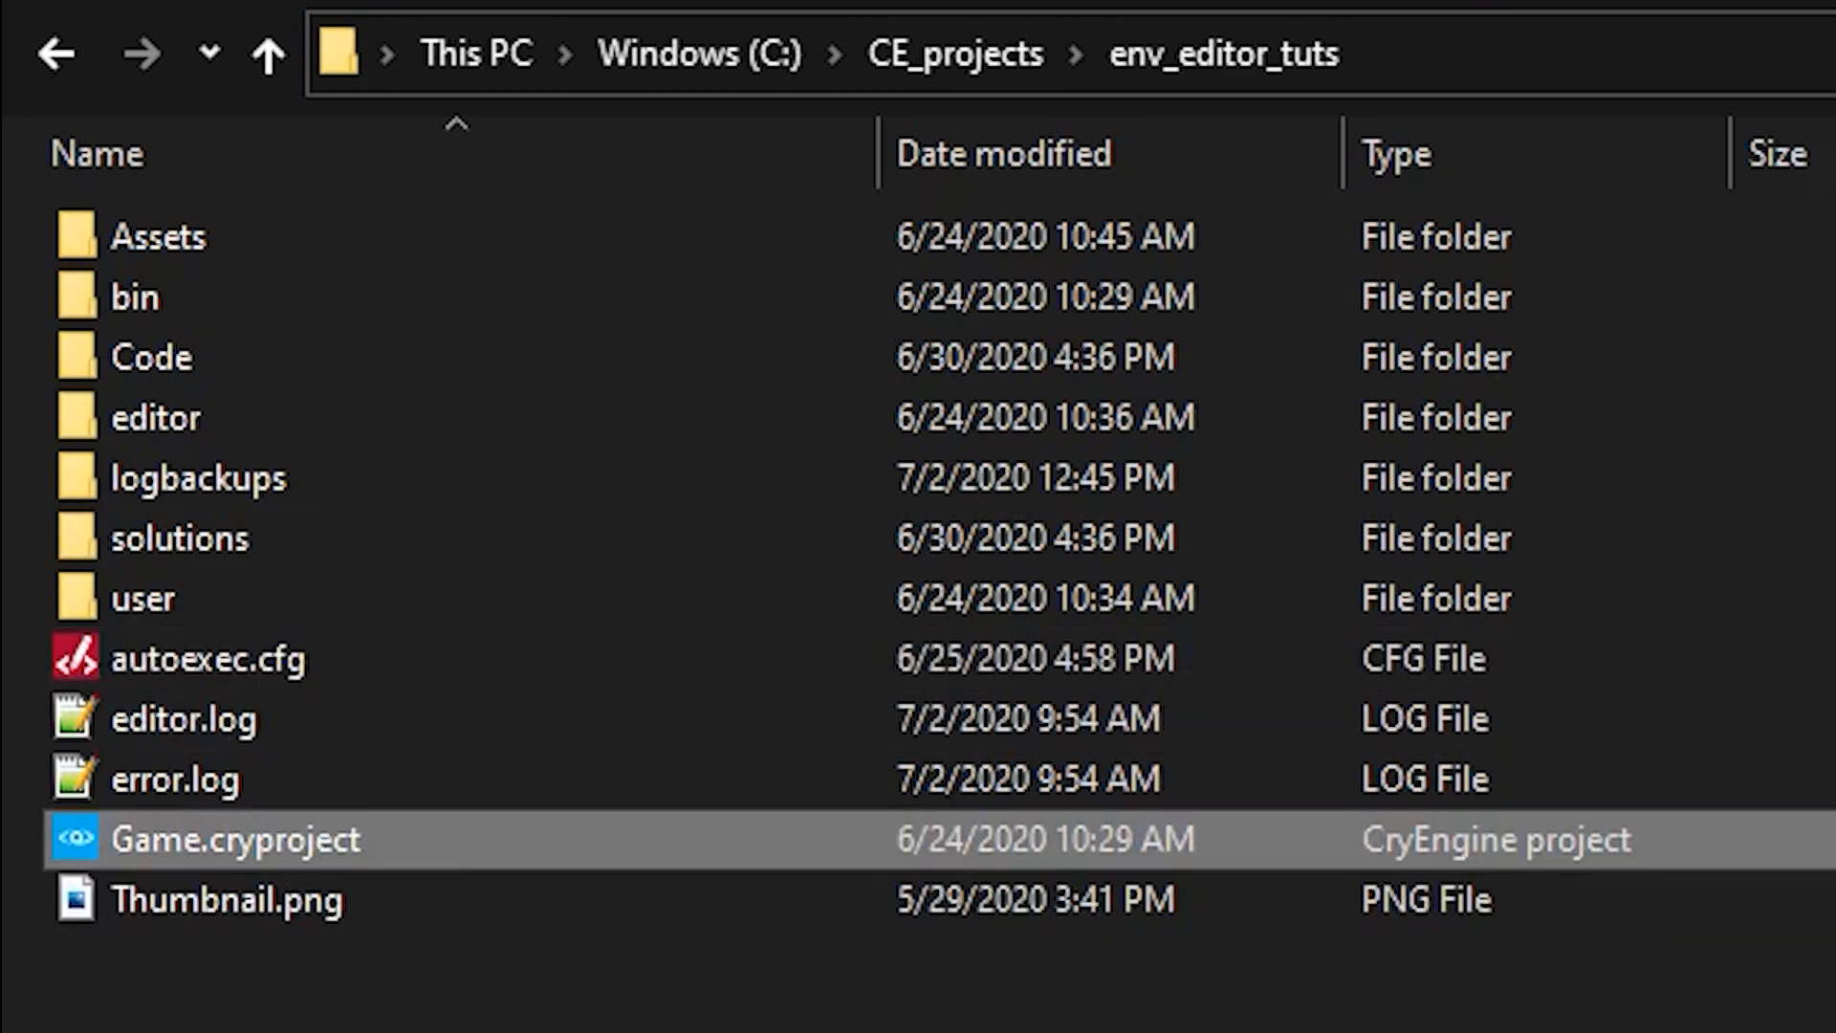
drag(925, 92, 2, 2)
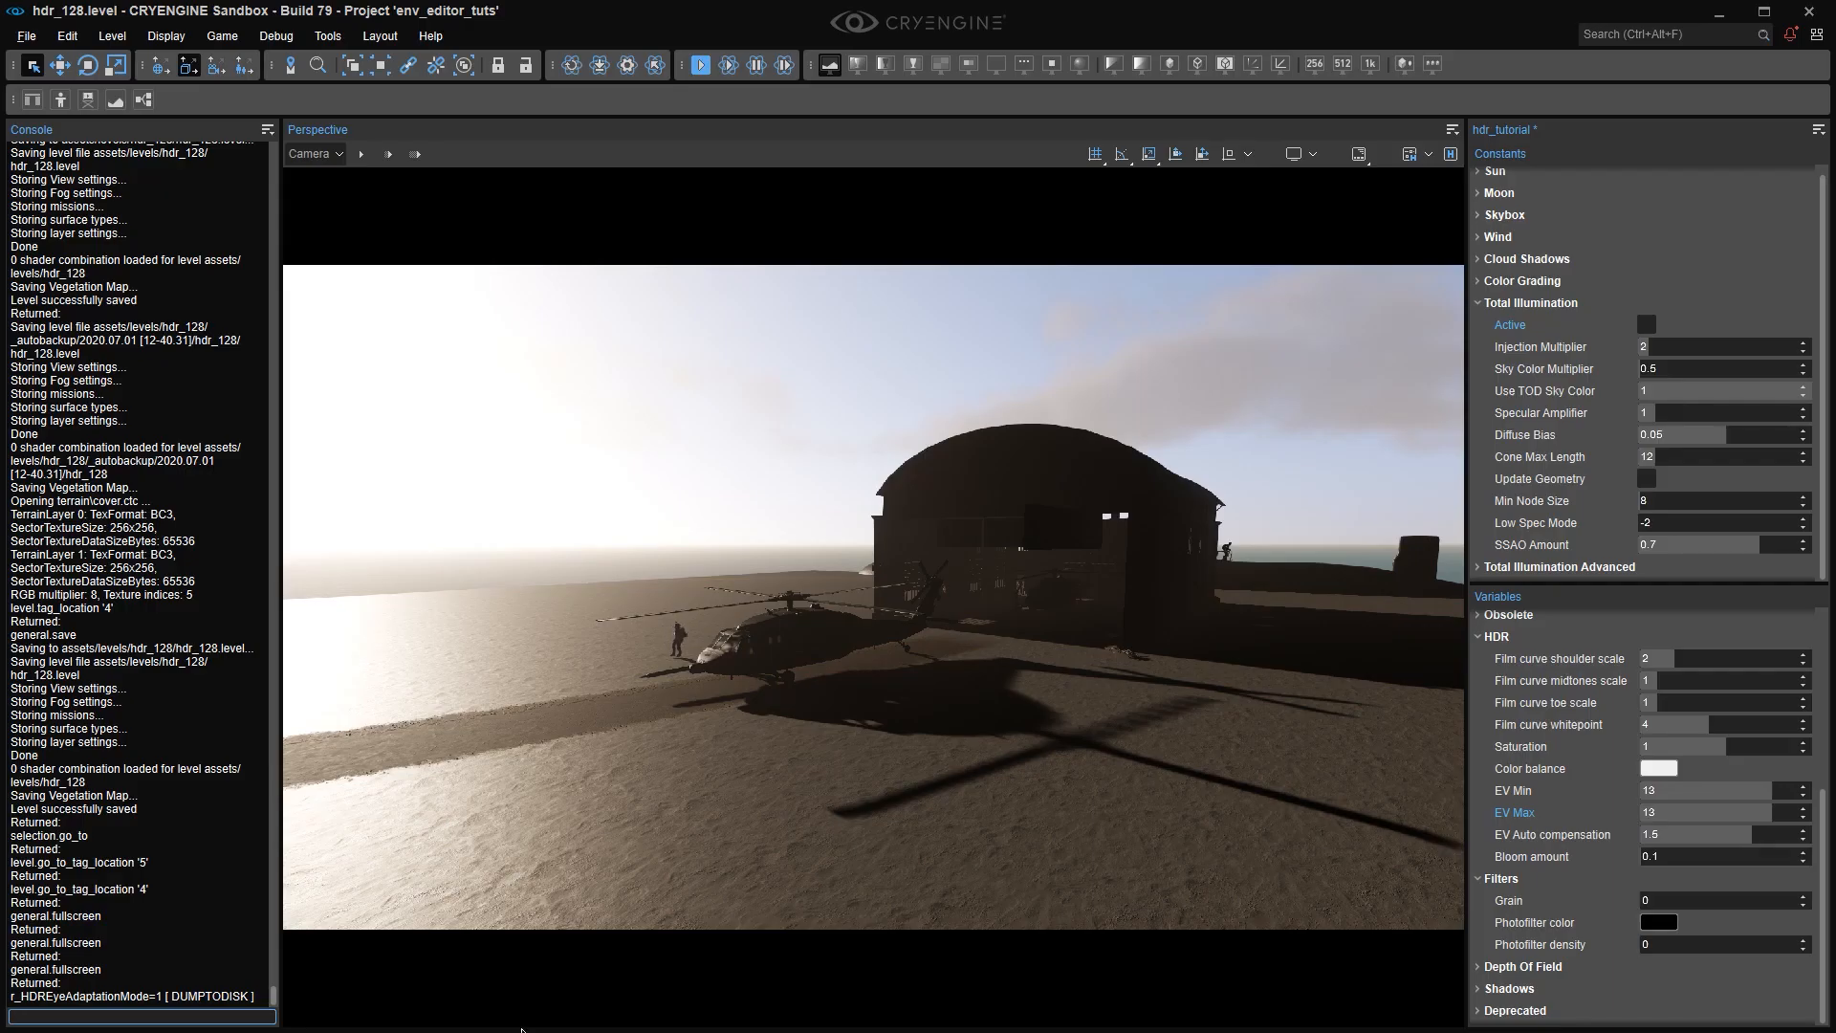
key(Up)
key(Return)
text(2)
key(Return)
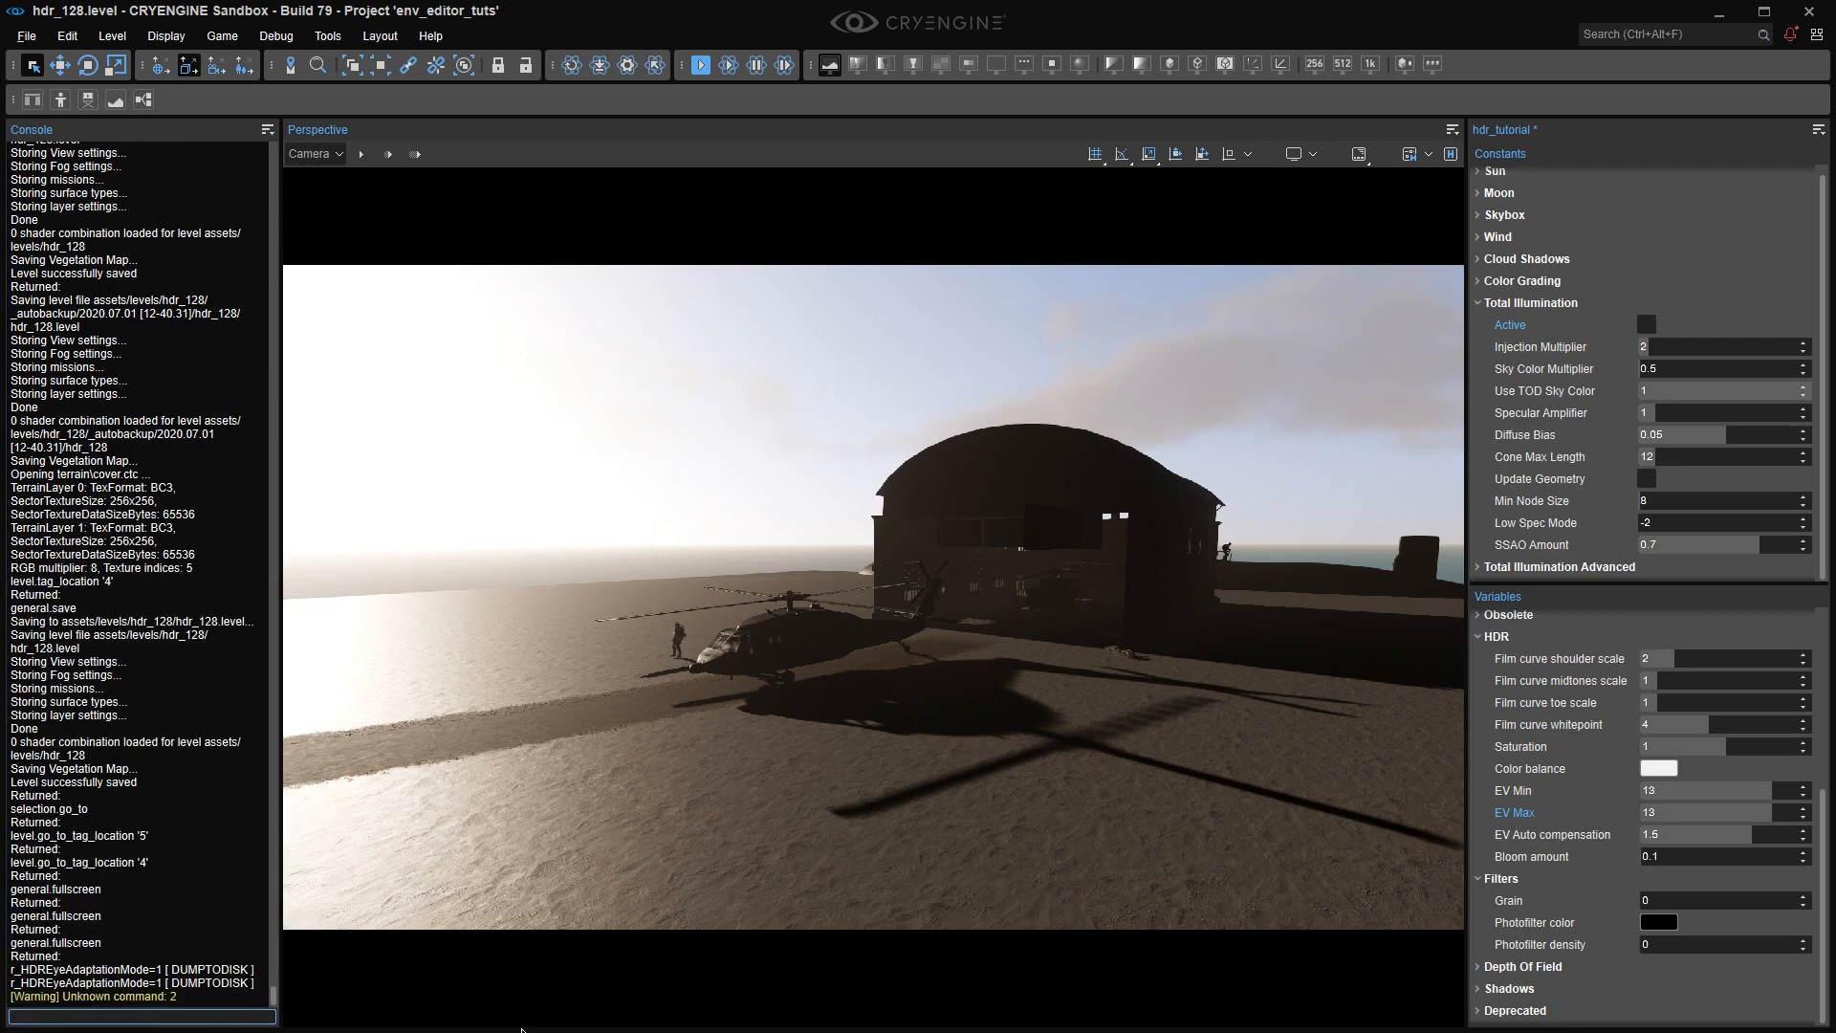
Recall the eye adaptation console command and set r_HDREyeAdaptationMode to 2.
key(Up)
key(Up)
key(Up)
key(Up)
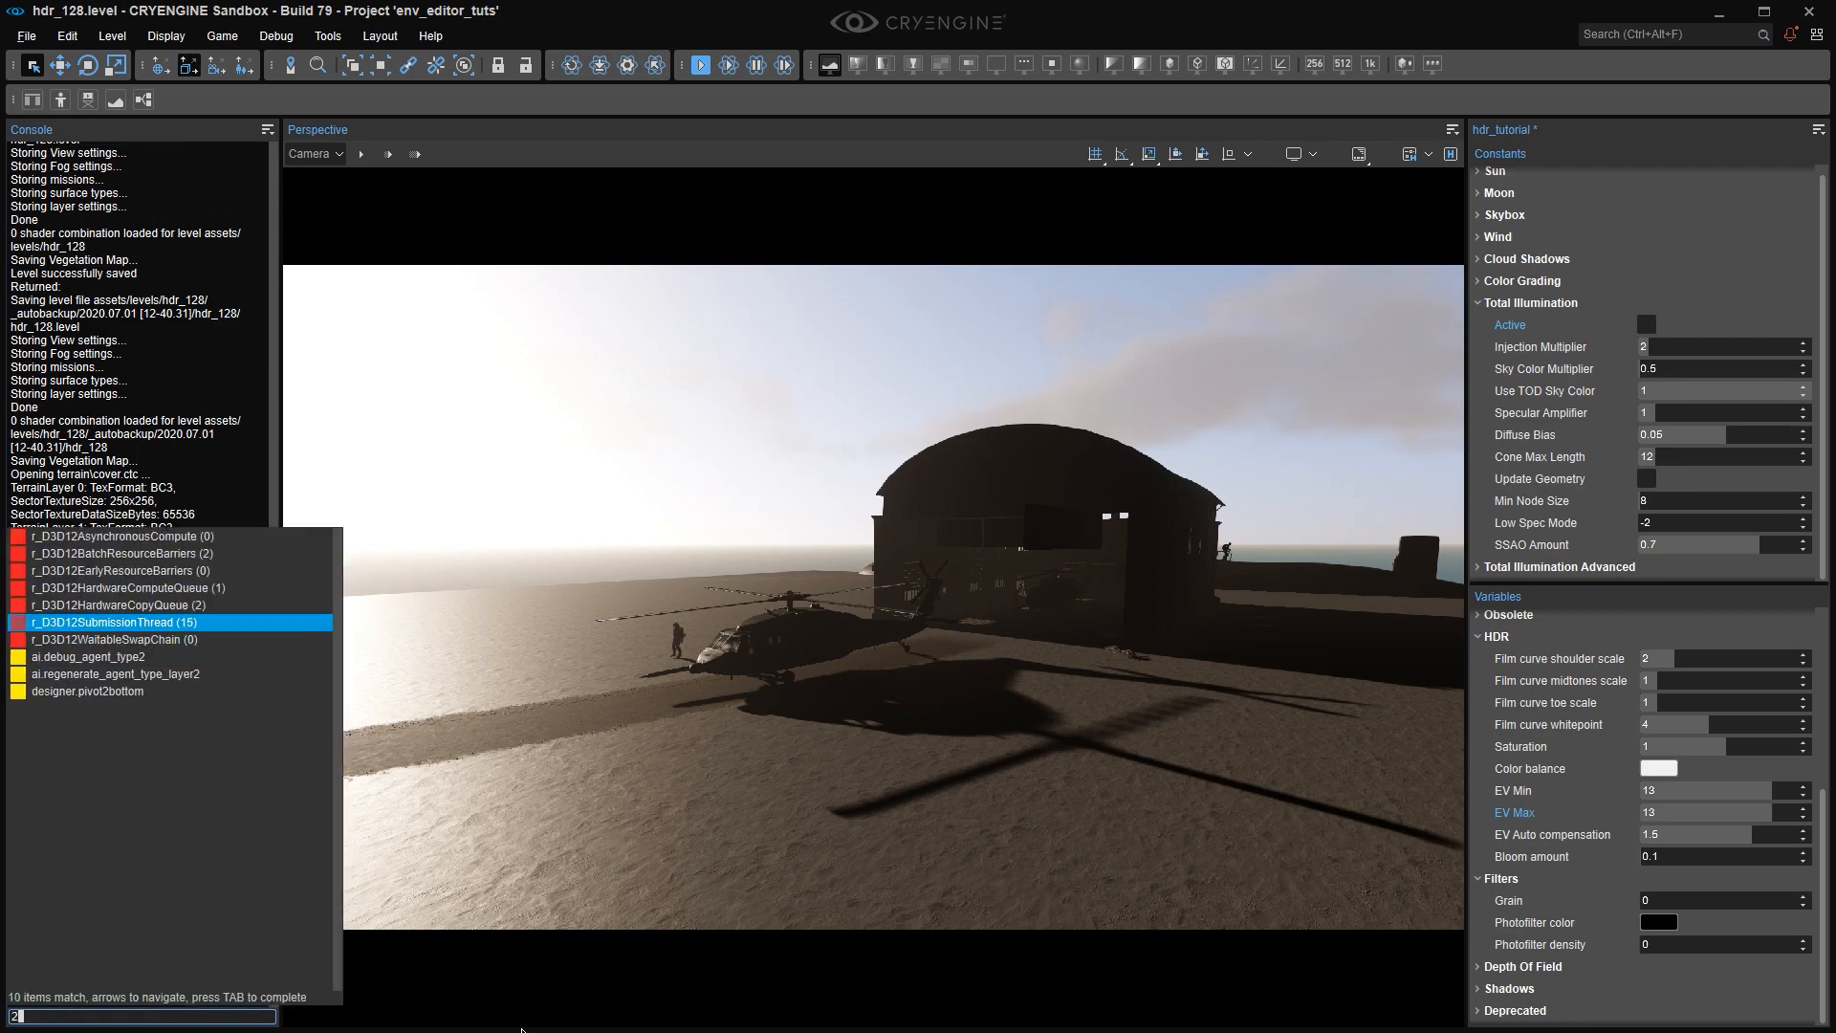
key(Up)
key(Up)
text(2)
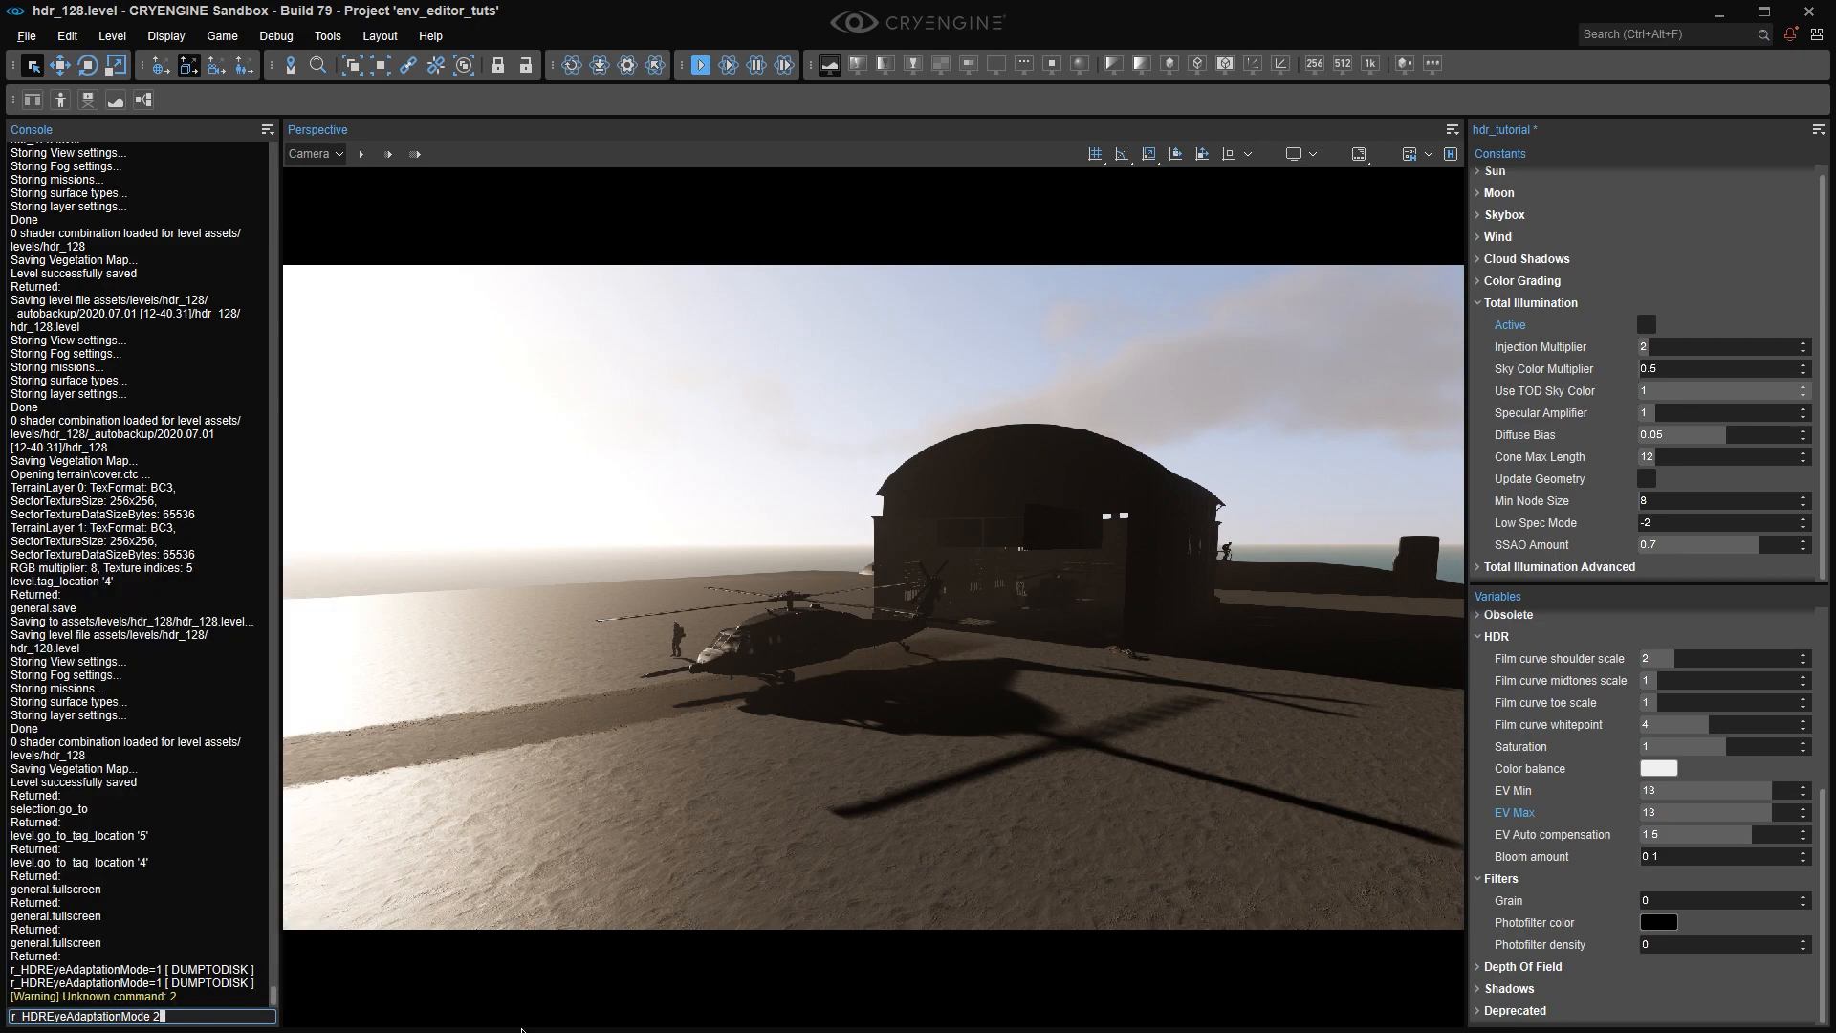
key(Return)
Switch r_HDREyeAdaptationMode back to 1 through the console.
key(Up)
key(BackSpace)
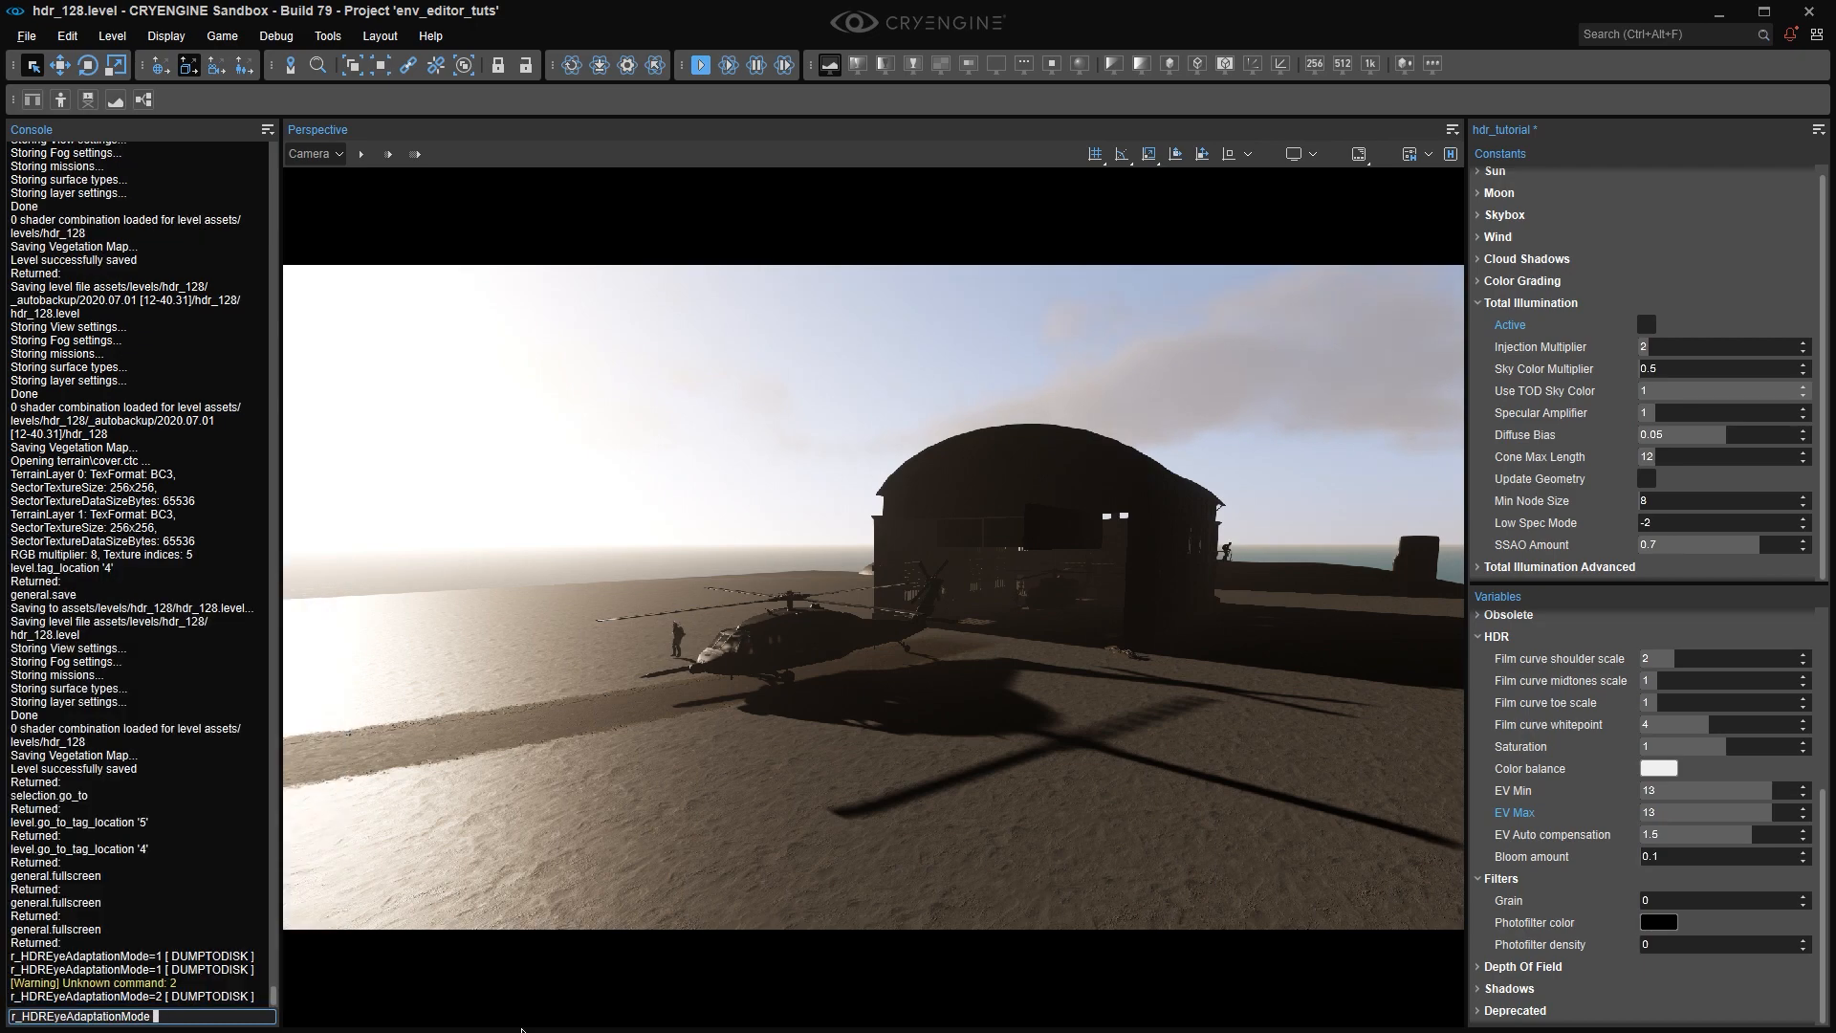
text(1)
key(Return)
Examine the eye adaptation between the shadowed side of the helicopter and the sunlit front of the hangar.
right_drag(868, 610, 942, 589)
key(w)
scroll(867, 610, up, 2)
key(w)
key(s)
key(s)
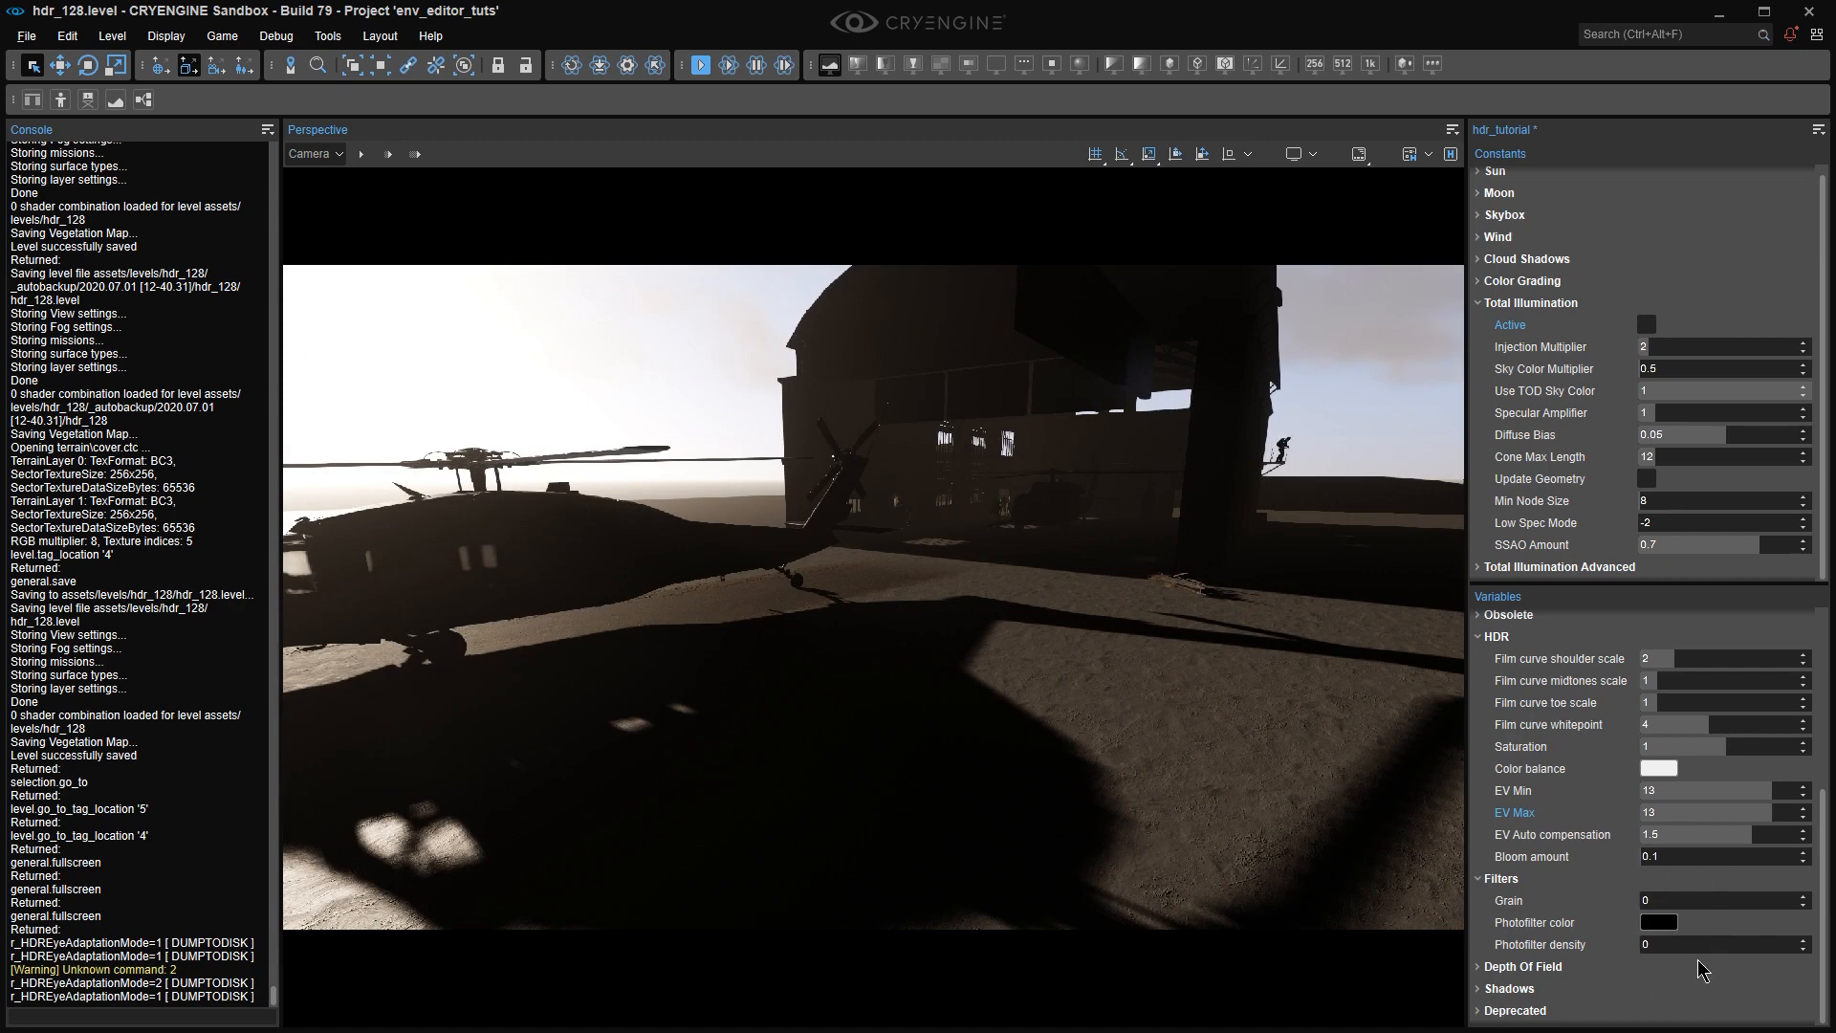
right_drag(1244, 727, 1100, 636)
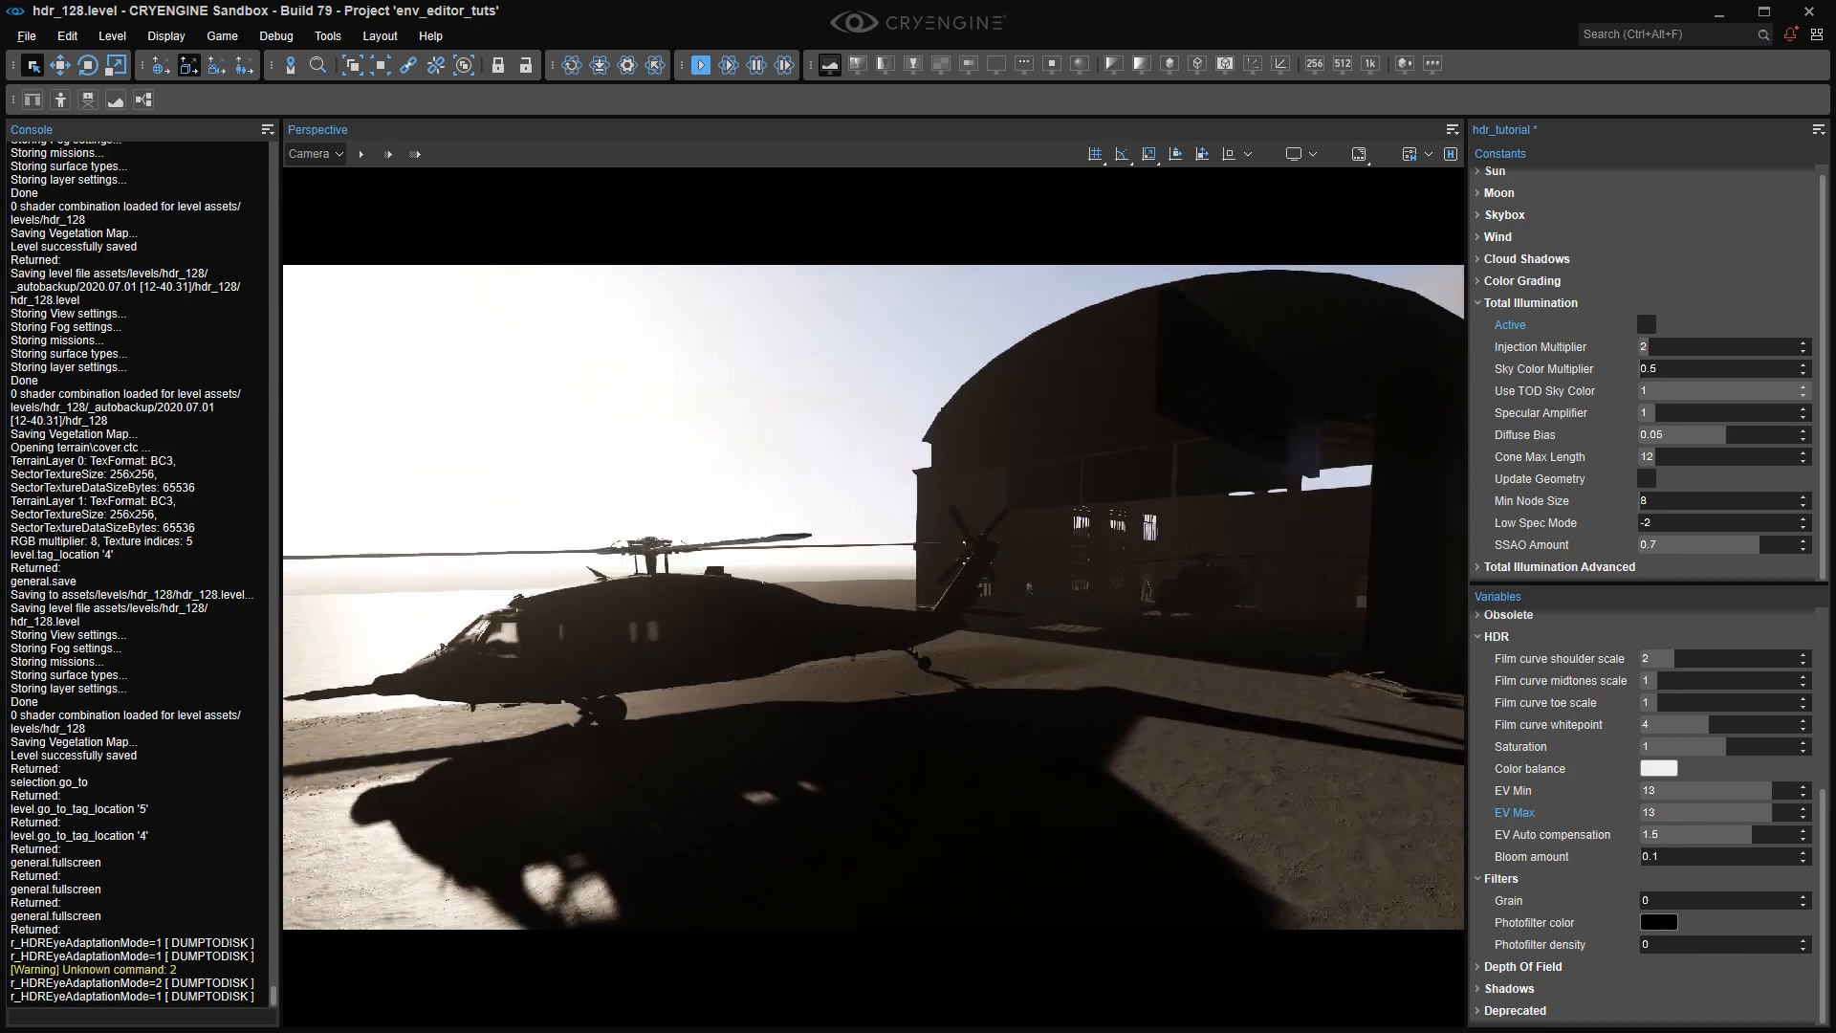
key(s)
right_drag(1281, 698, 1439, 705)
key(a)
right_drag(1293, 696, 1305, 699)
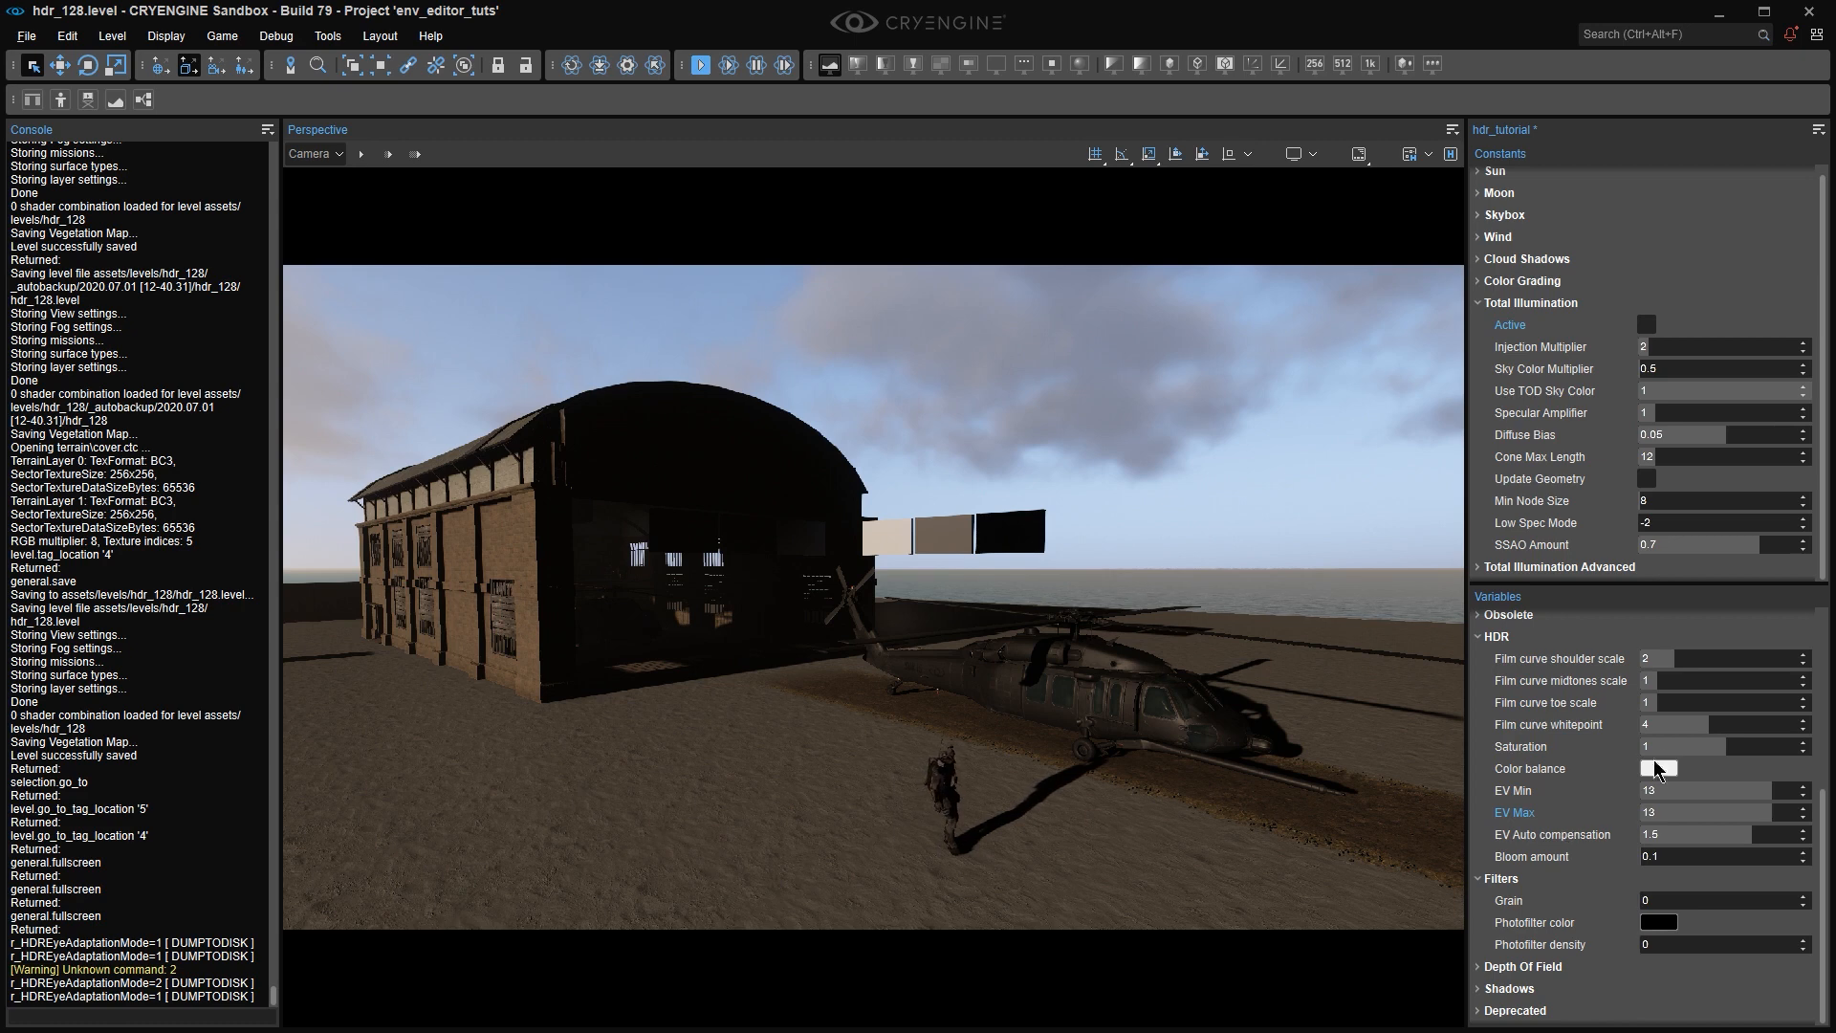
Set the HDR saturation to 0 and try a light green color balance, #9ff093.
drag(1691, 746, 1641, 746)
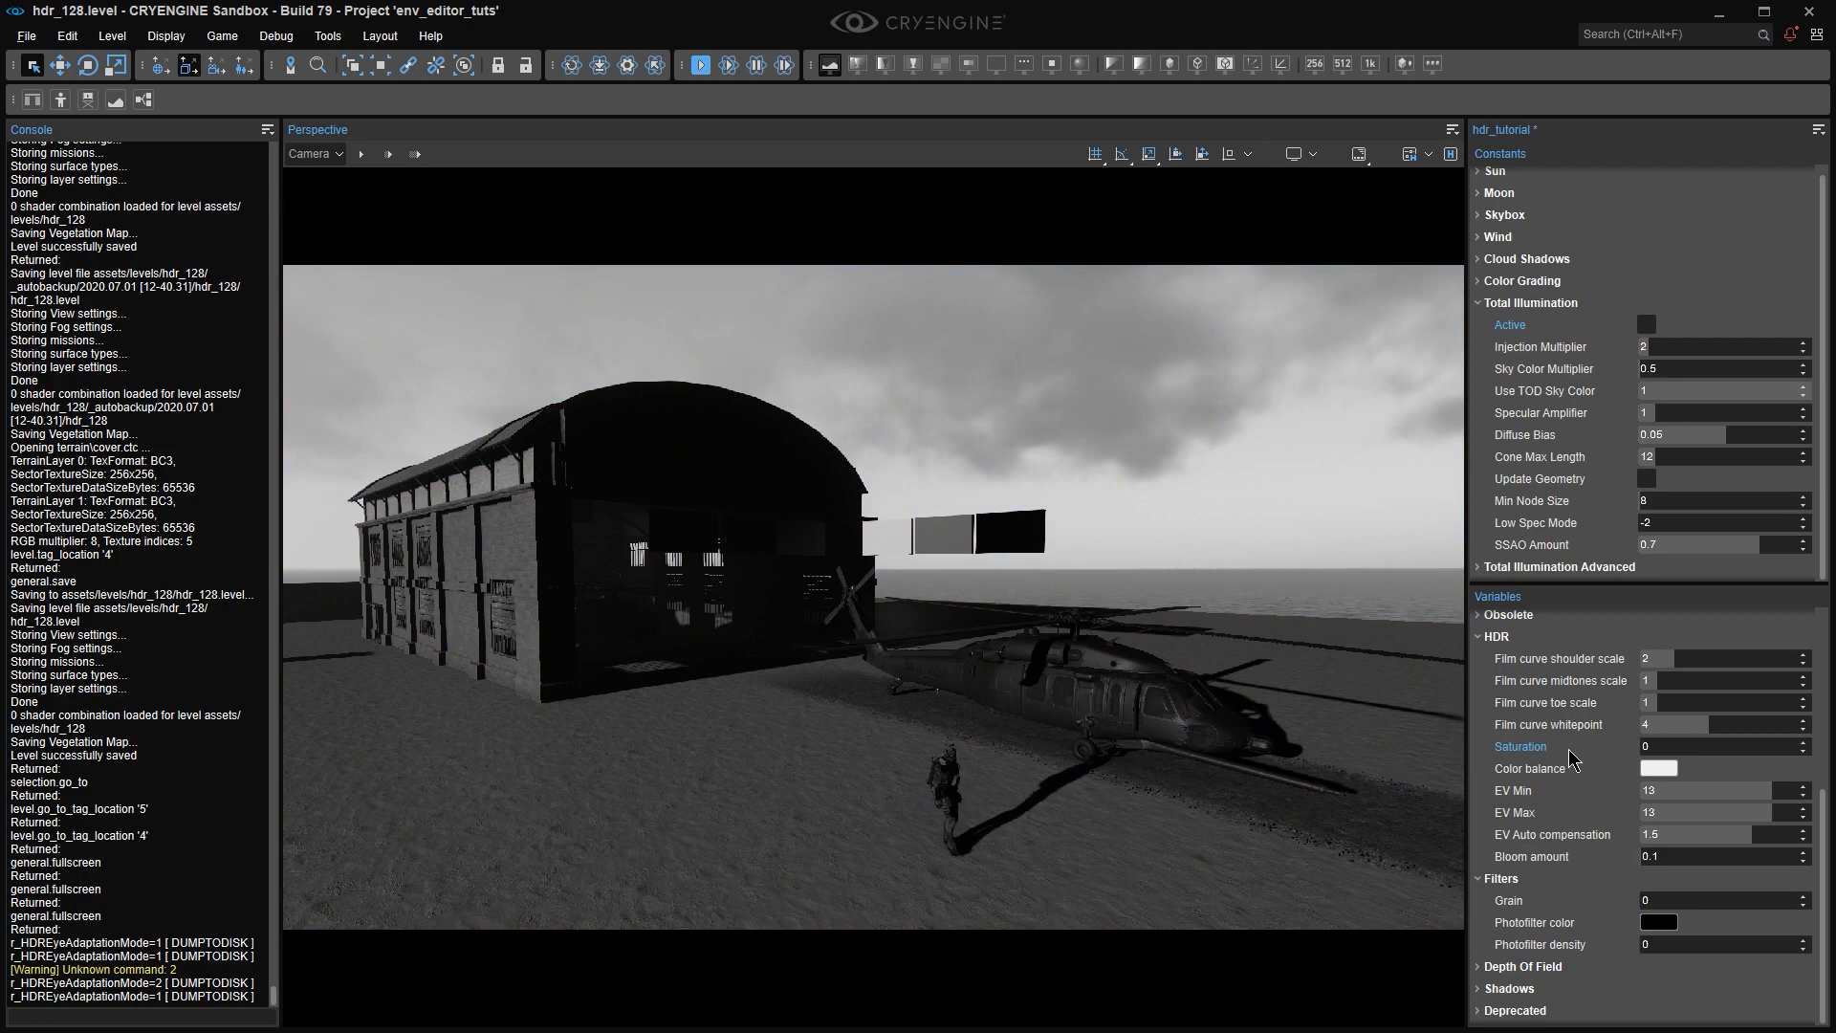
click(1659, 768)
click(1639, 492)
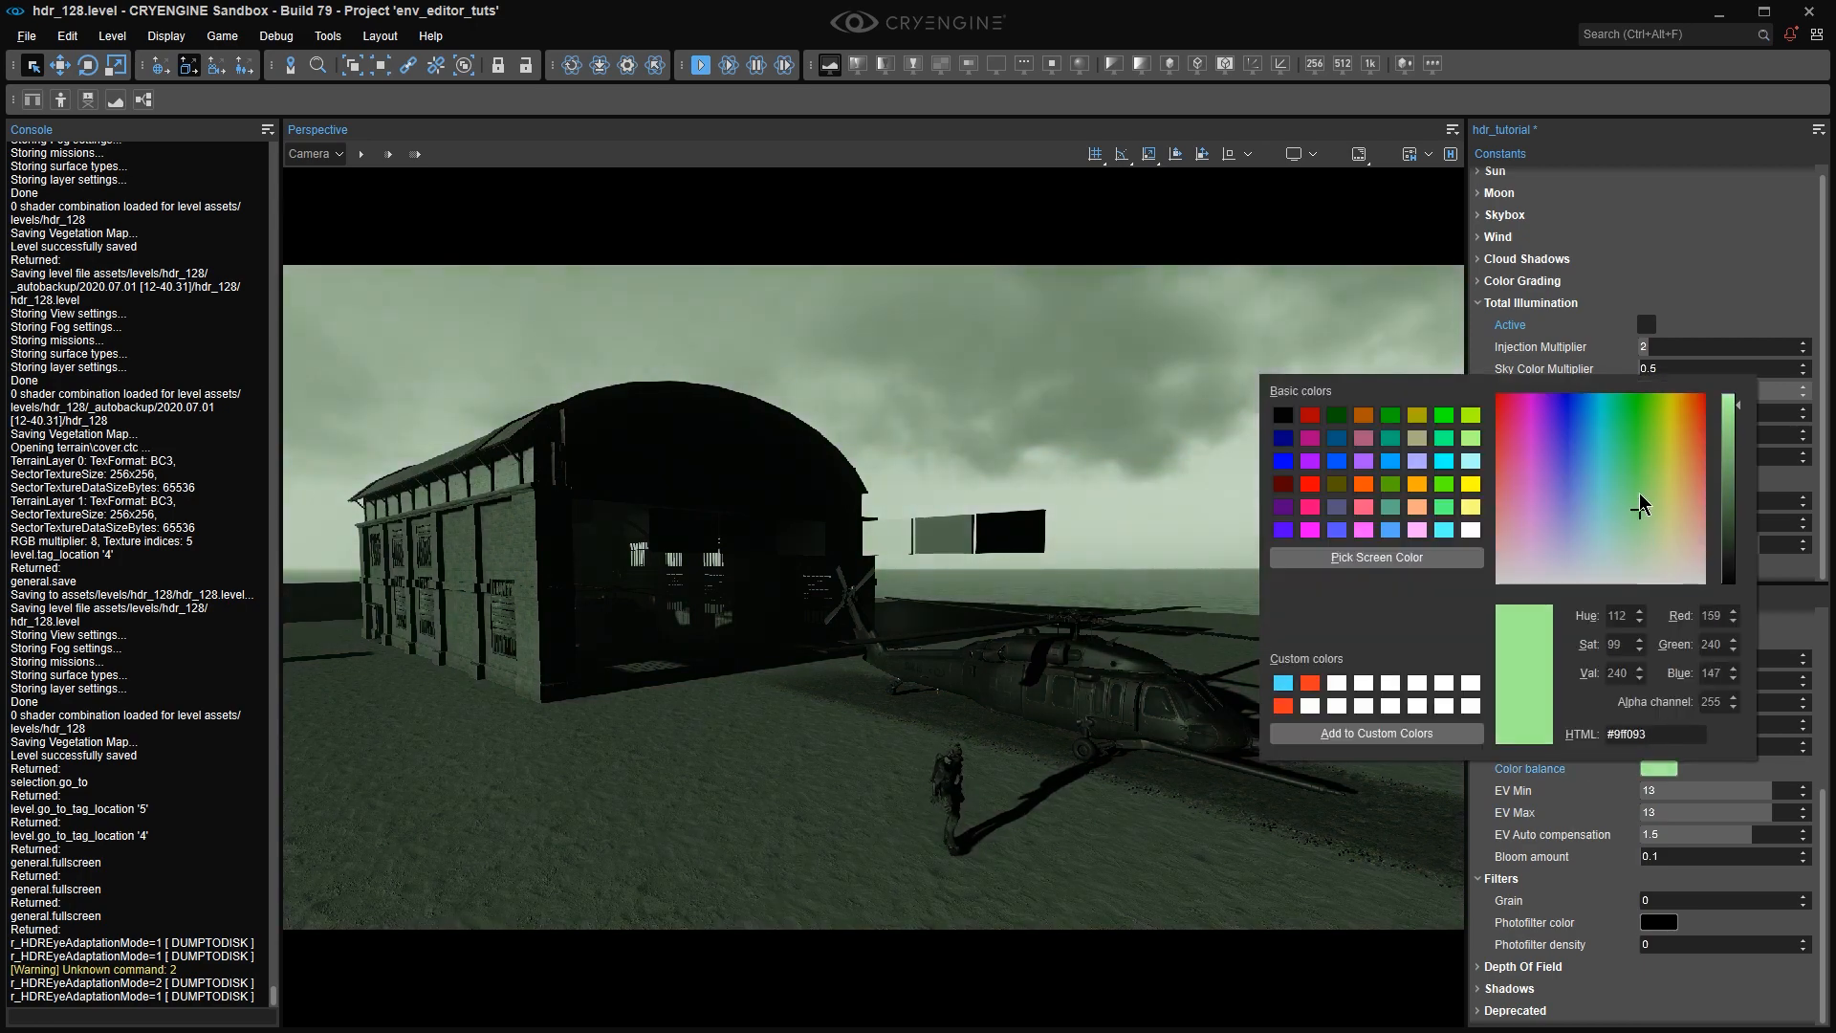
click(1620, 496)
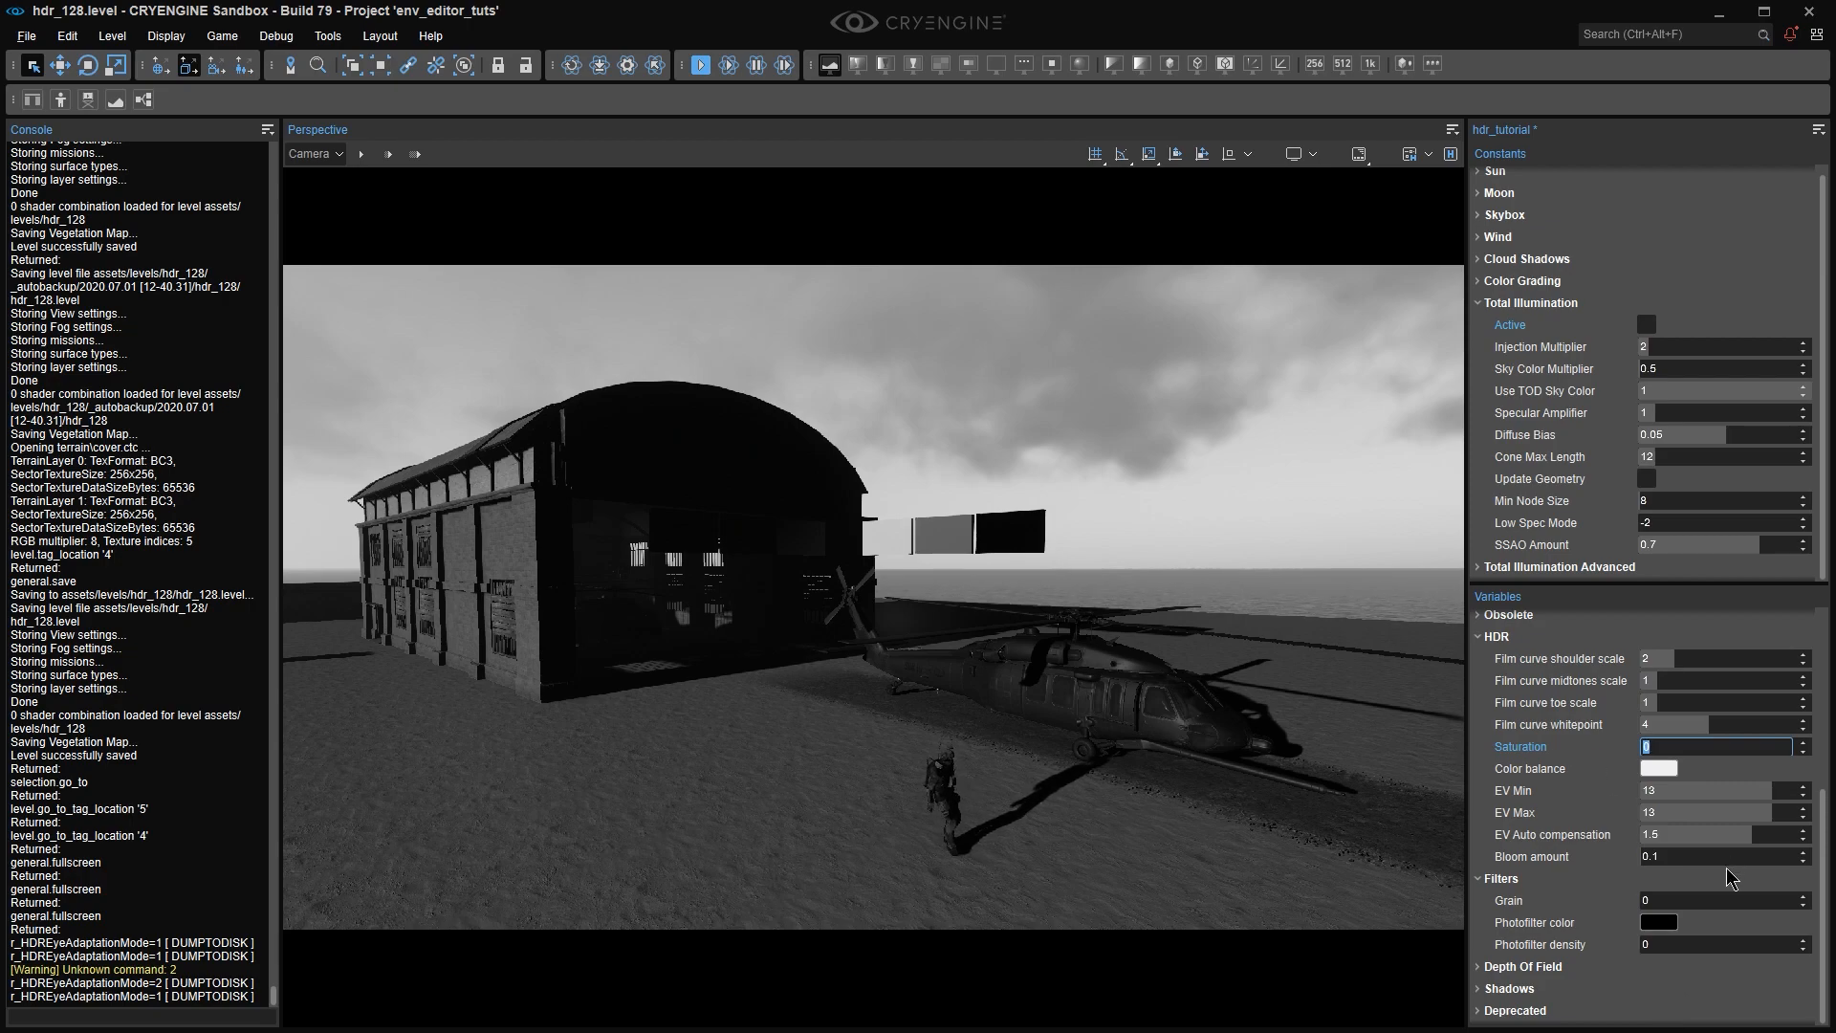
Try a paler green HDR color balance, such as #aaf0ae, on the desaturated scene.
click(1660, 768)
click(1638, 520)
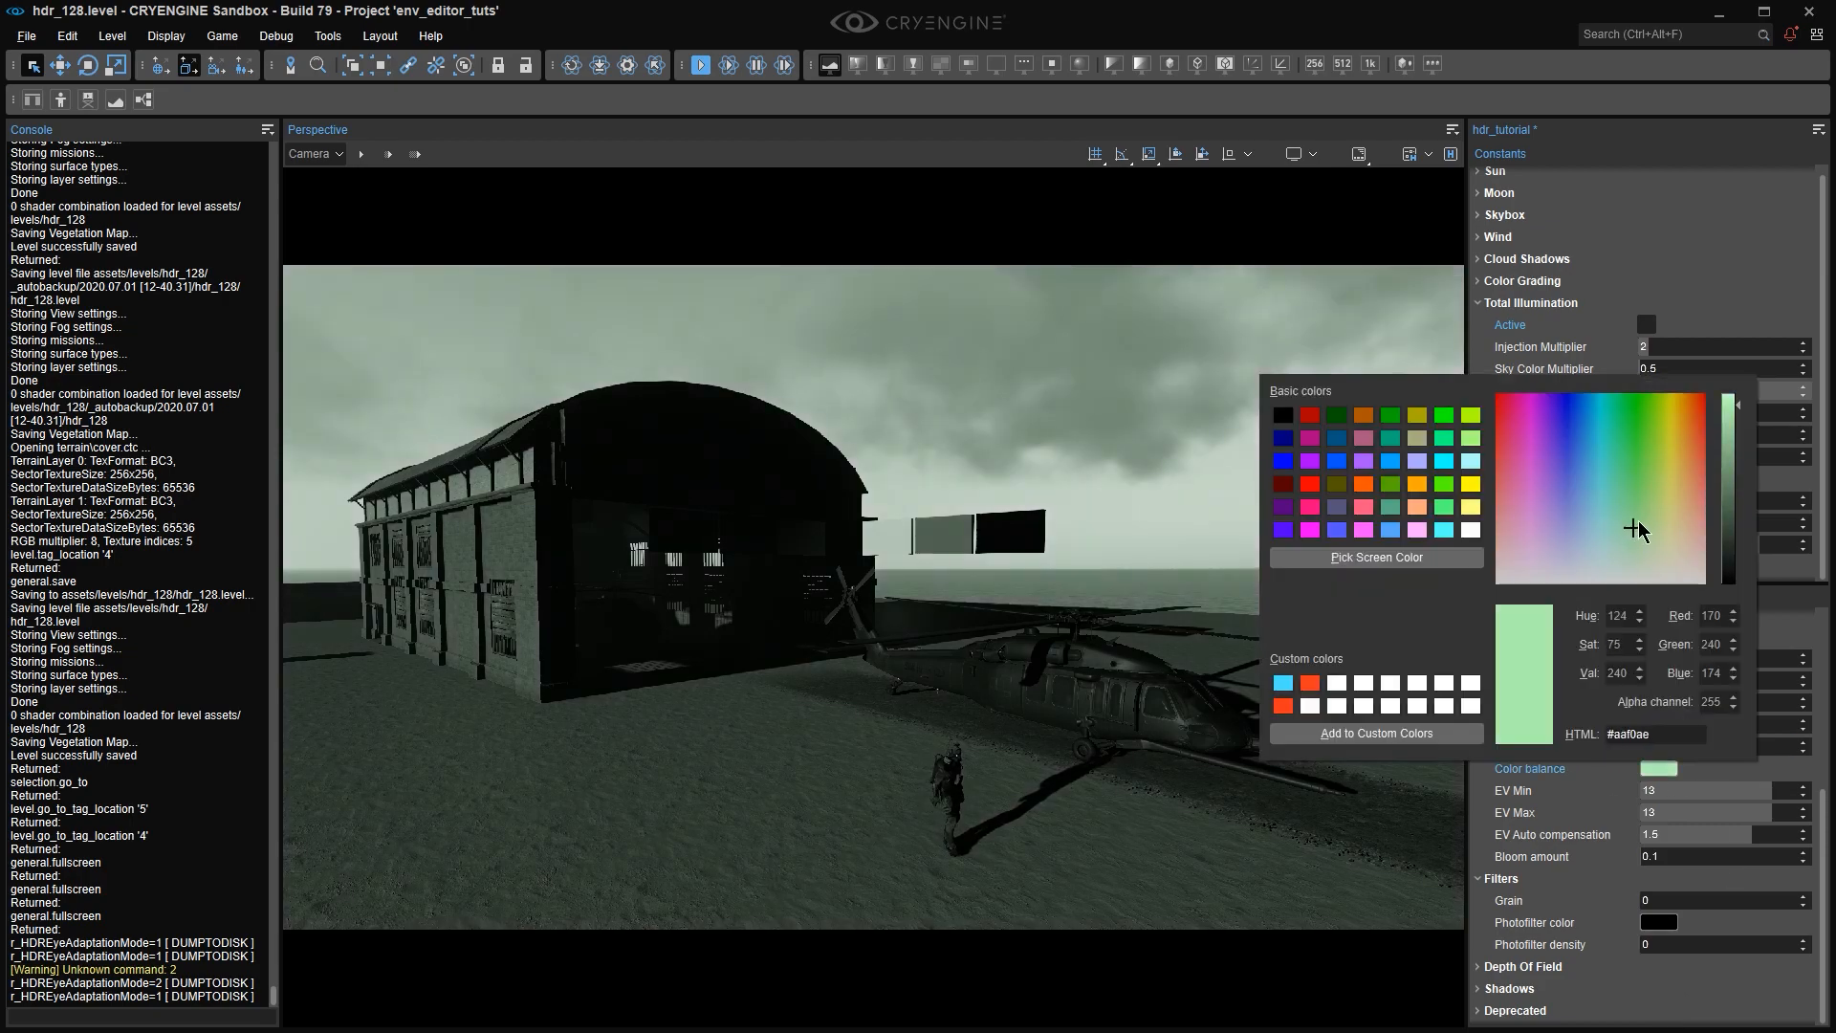
click(1626, 492)
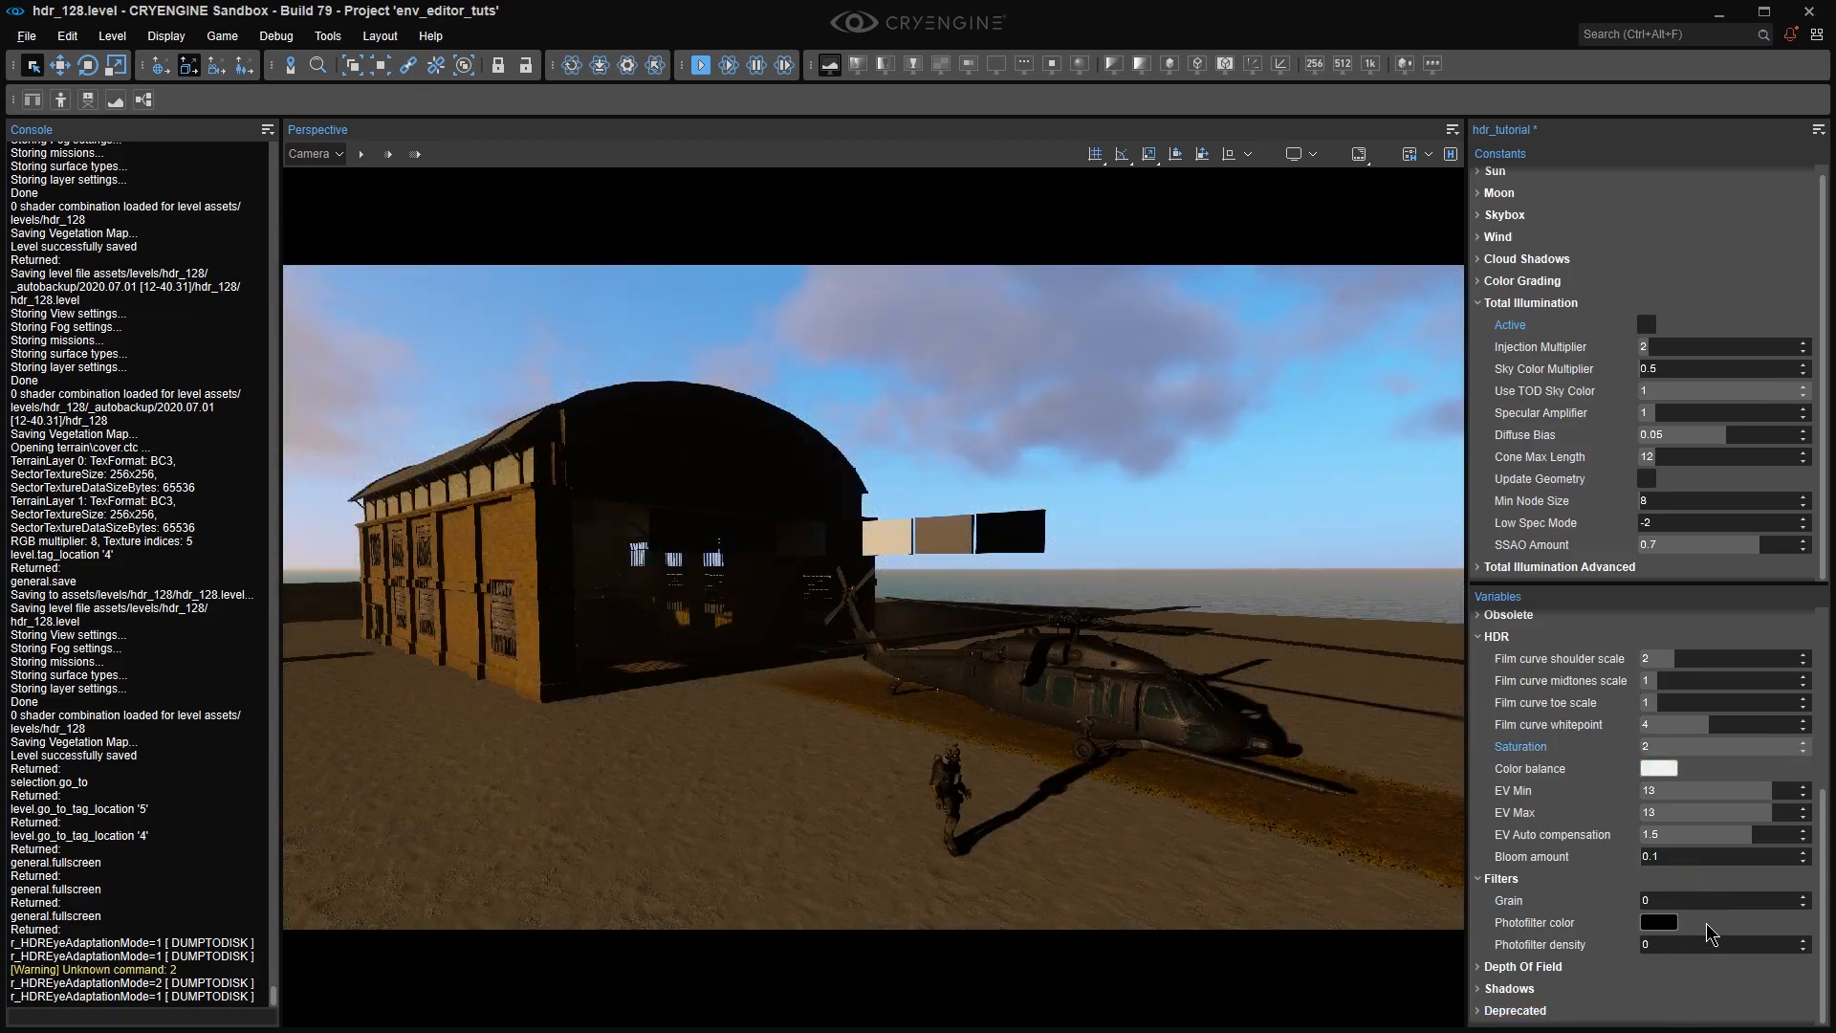
Set the HDR saturation to 1 and compare it with a fully desaturated value of 0.
click(1668, 749)
text(1)
key(Return)
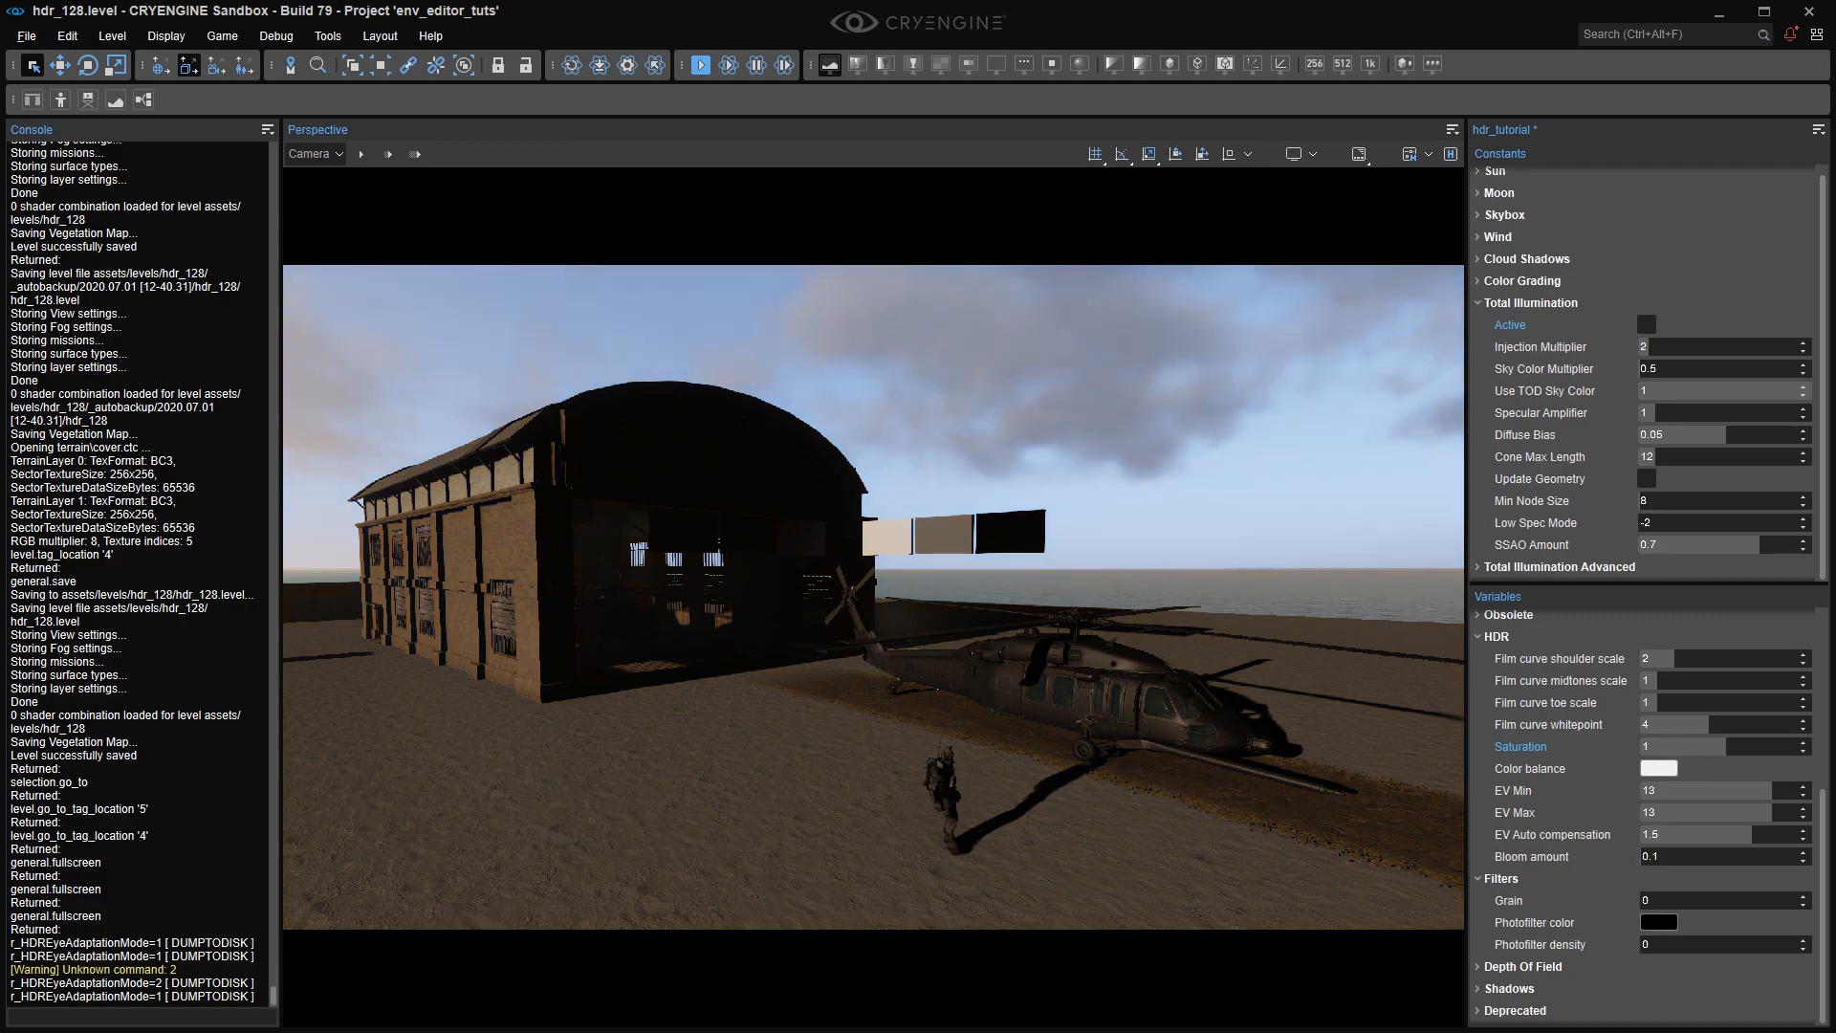
drag(1691, 752, 1683, 751)
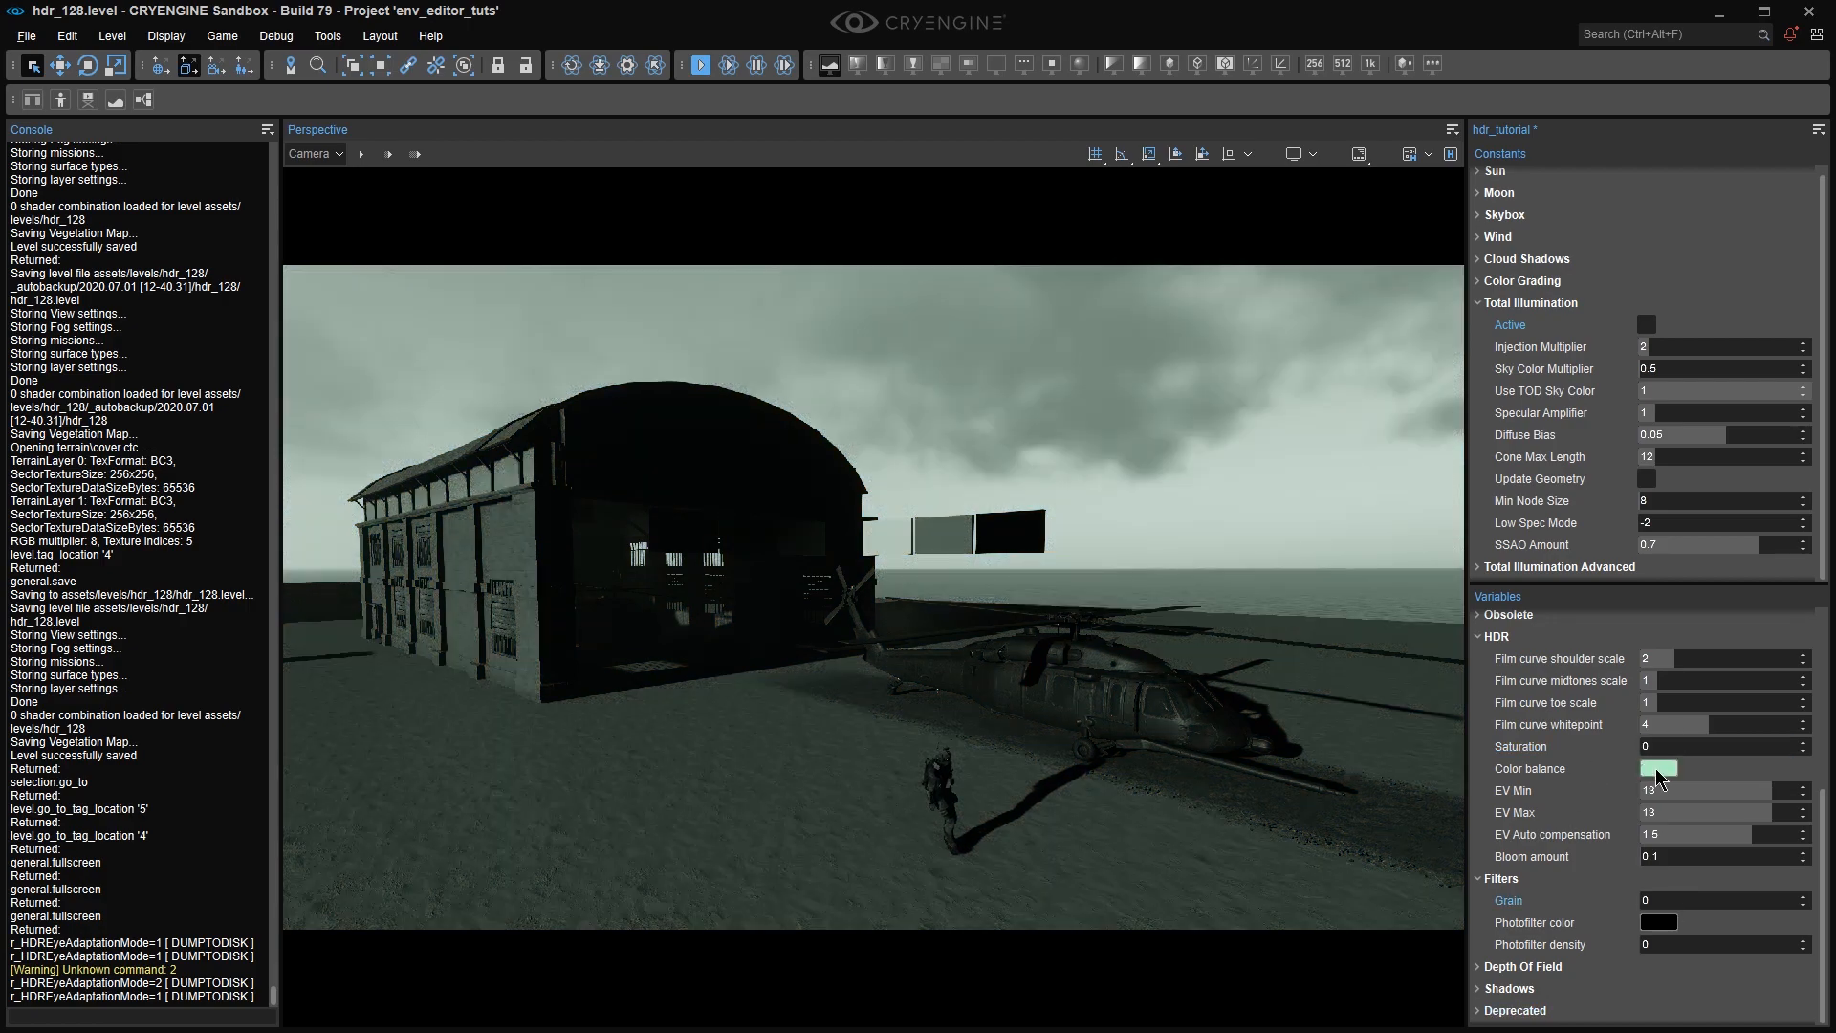
Reset the HDR color balance to a neutral near-white.
click(1657, 769)
drag(1630, 532, 1626, 631)
click(1701, 975)
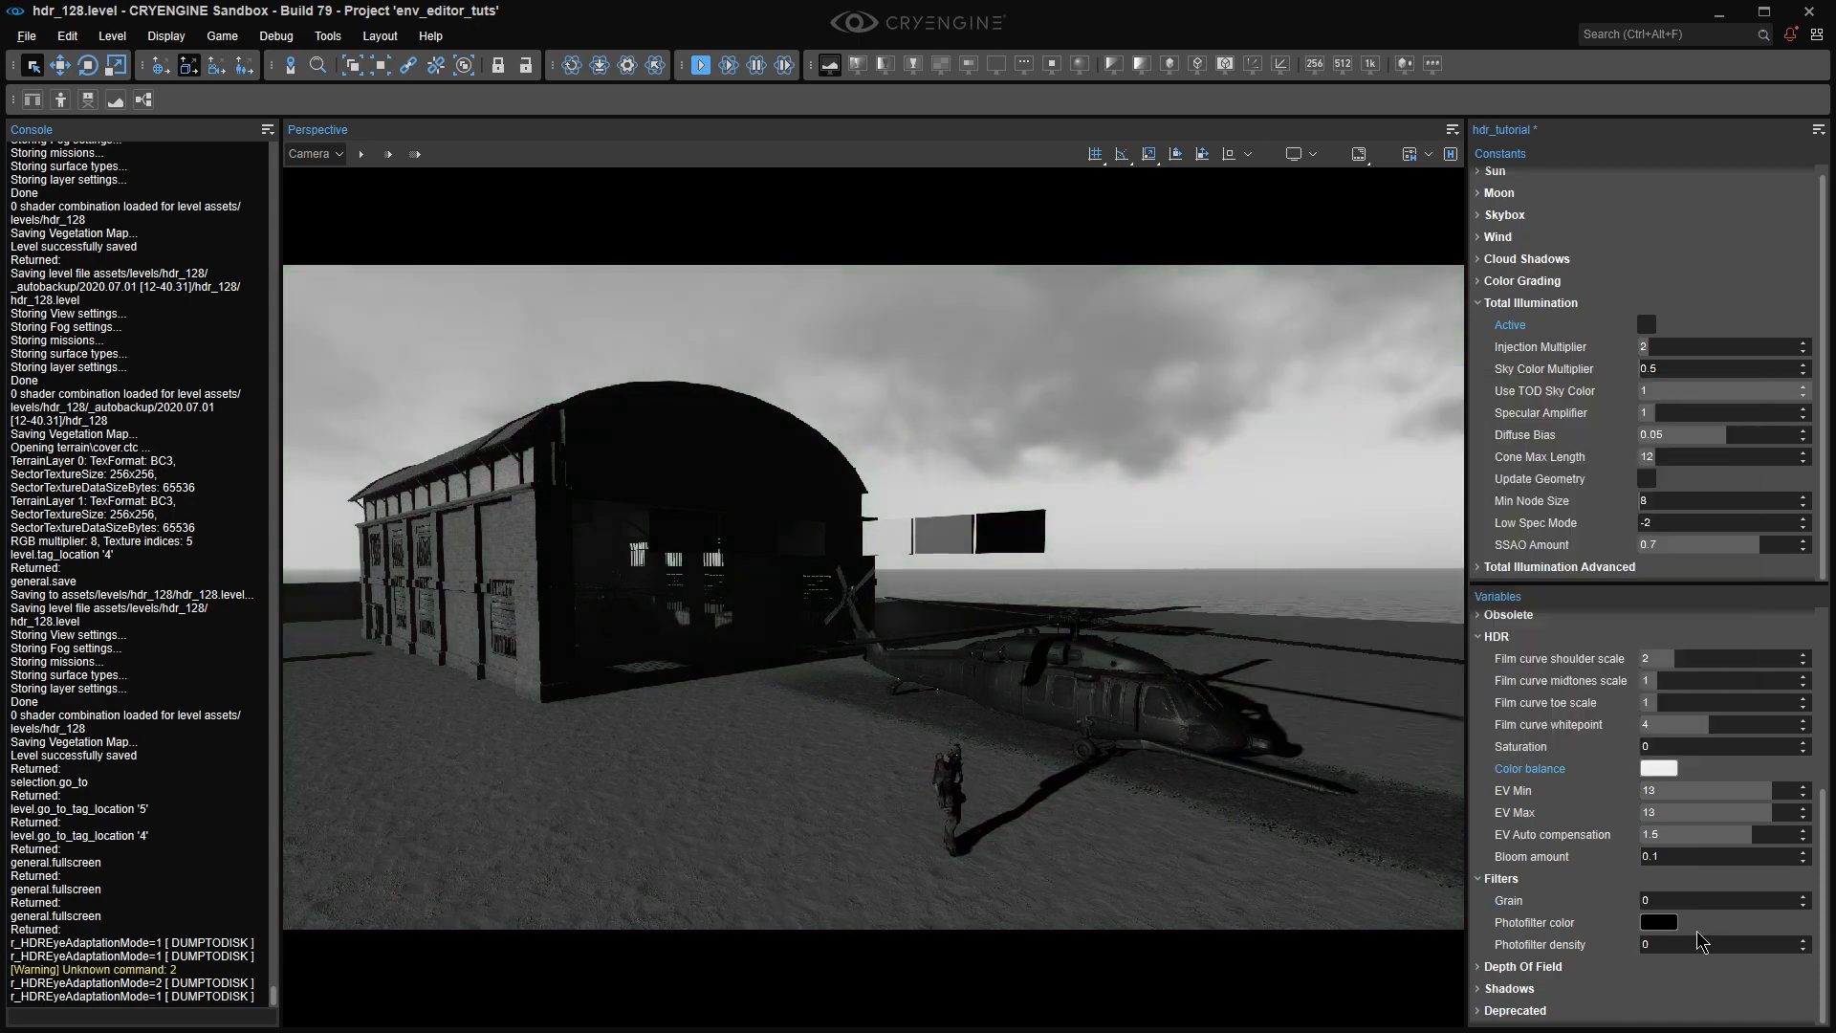
Try the HDR saturation at 2, back at 1, and reduced to about 0.33 or lower.
drag(1659, 745, 1814, 746)
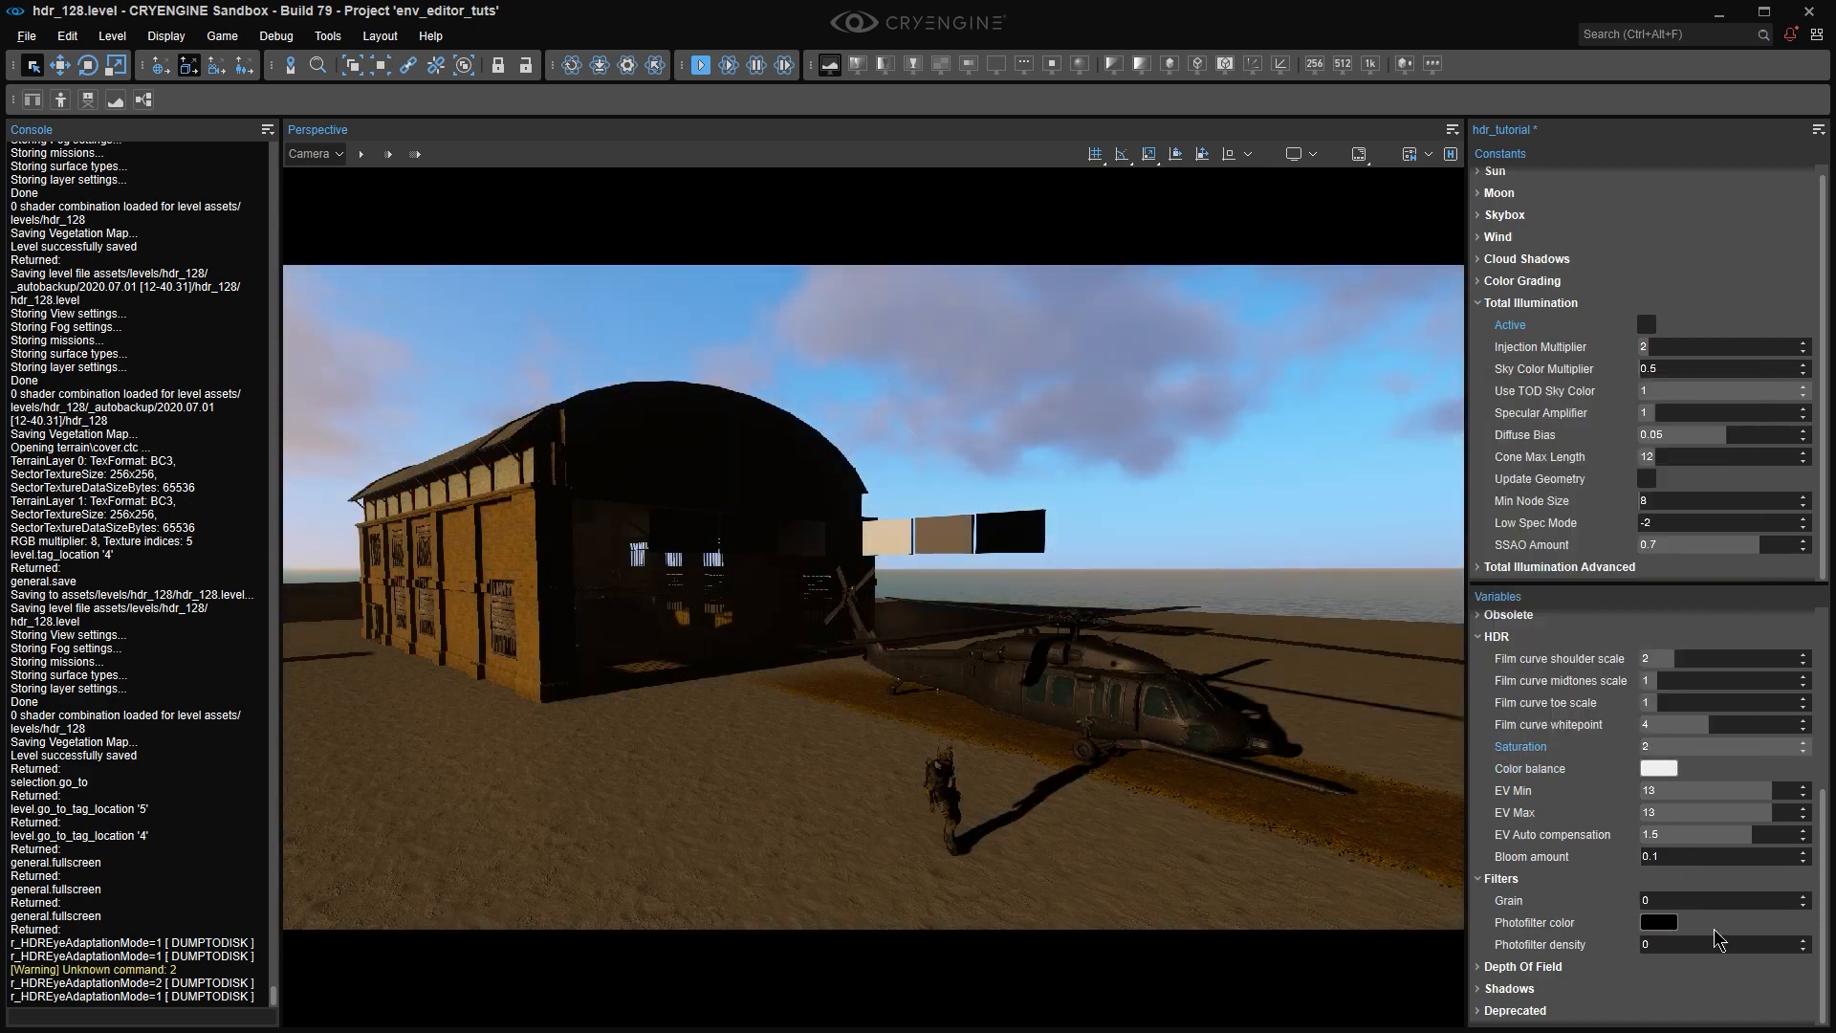
click(1674, 744)
text(1)
key(Return)
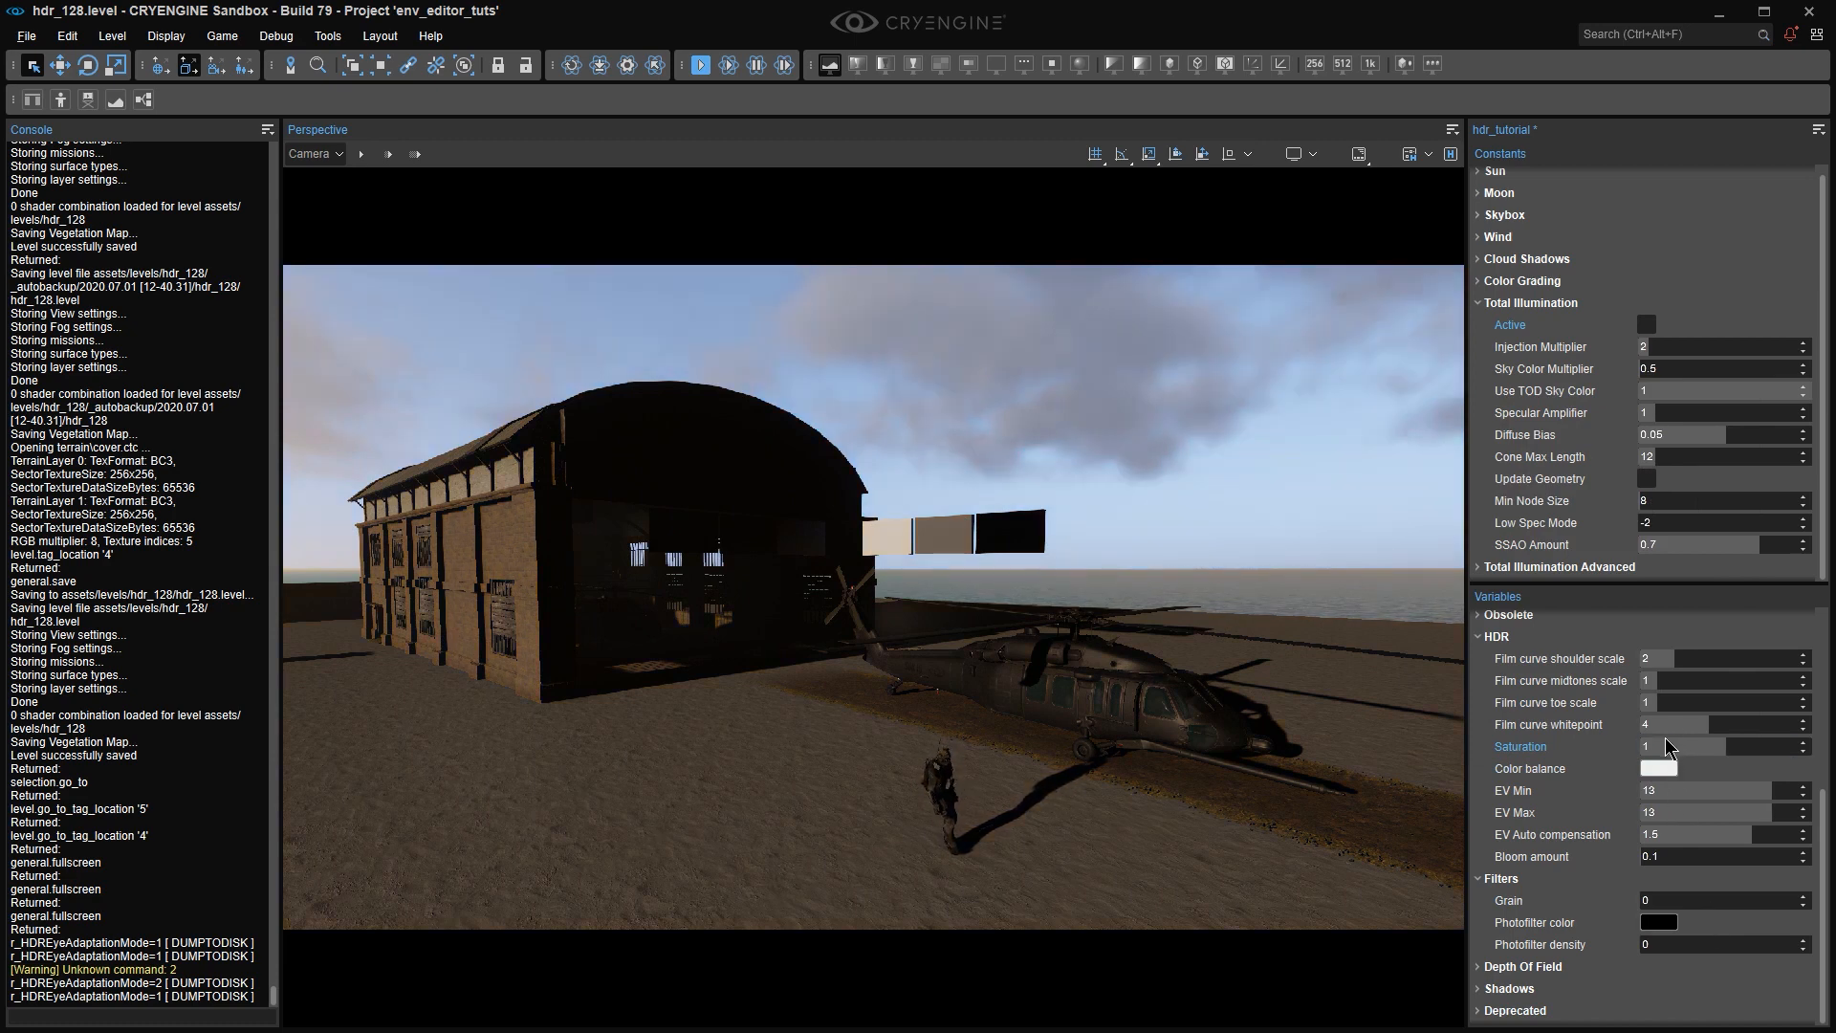
drag(1699, 744, 1693, 746)
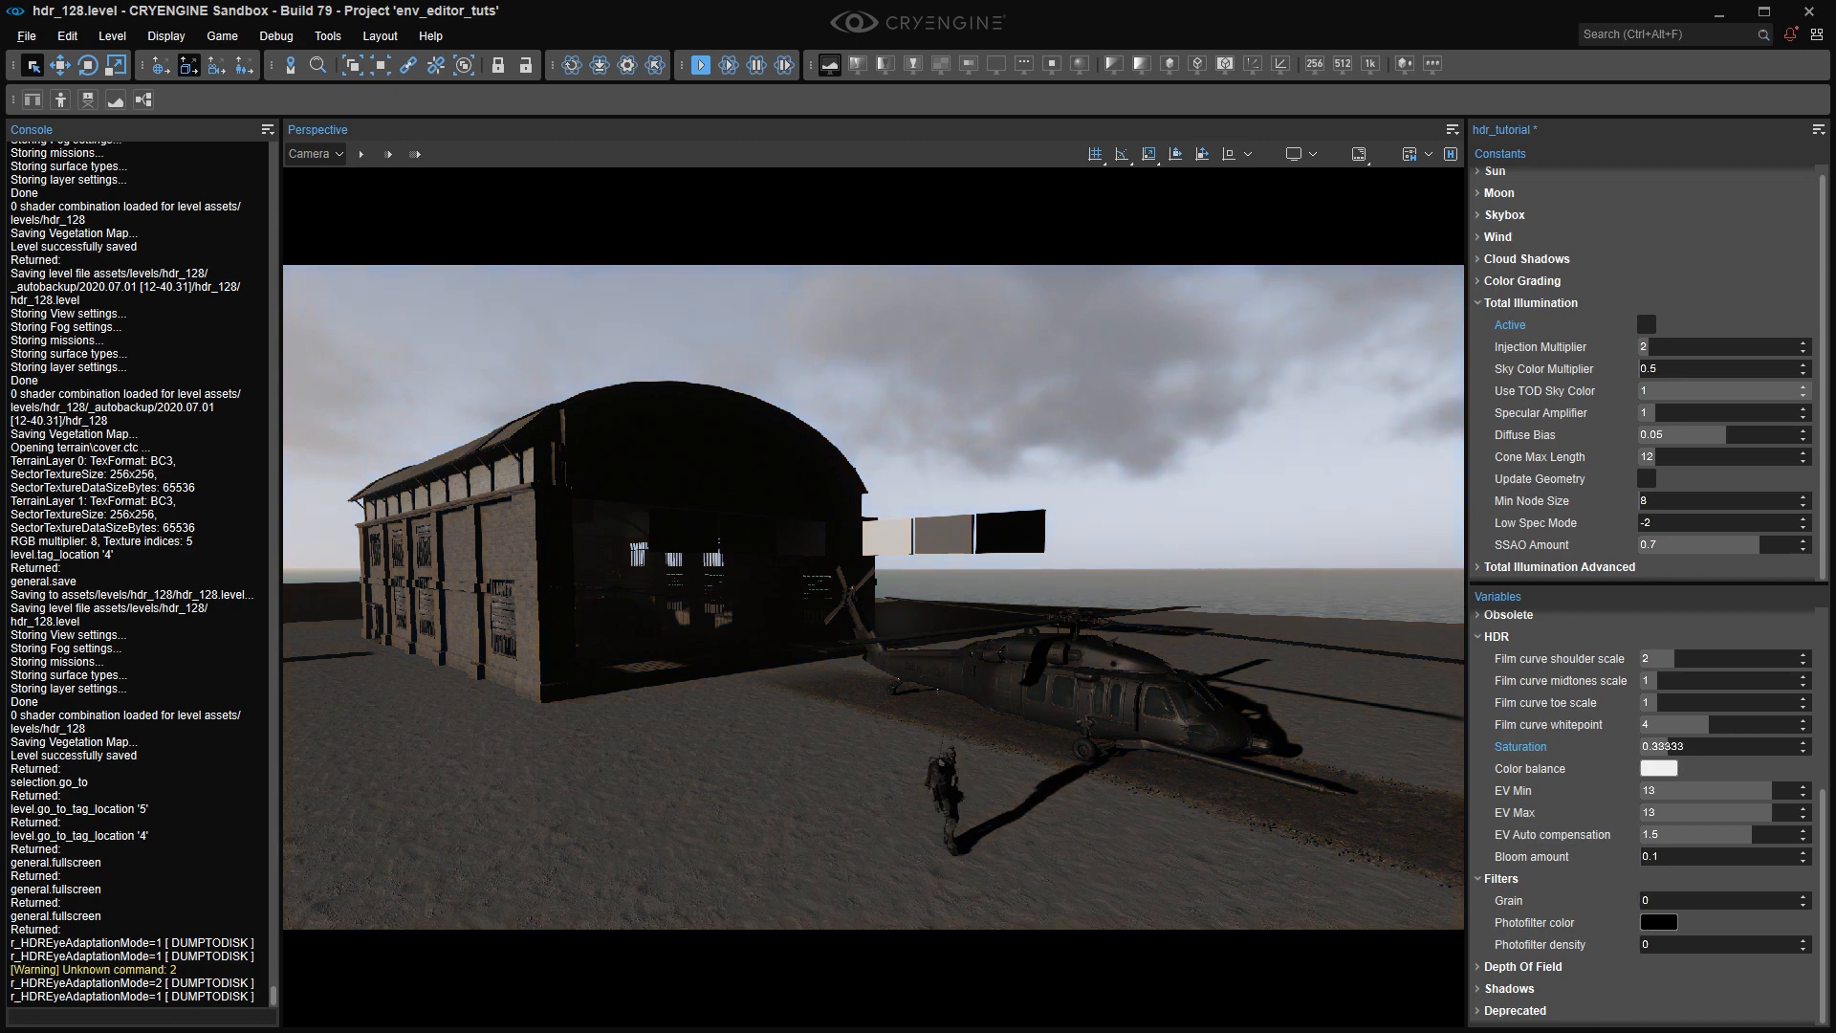
drag(1674, 746, 1639, 746)
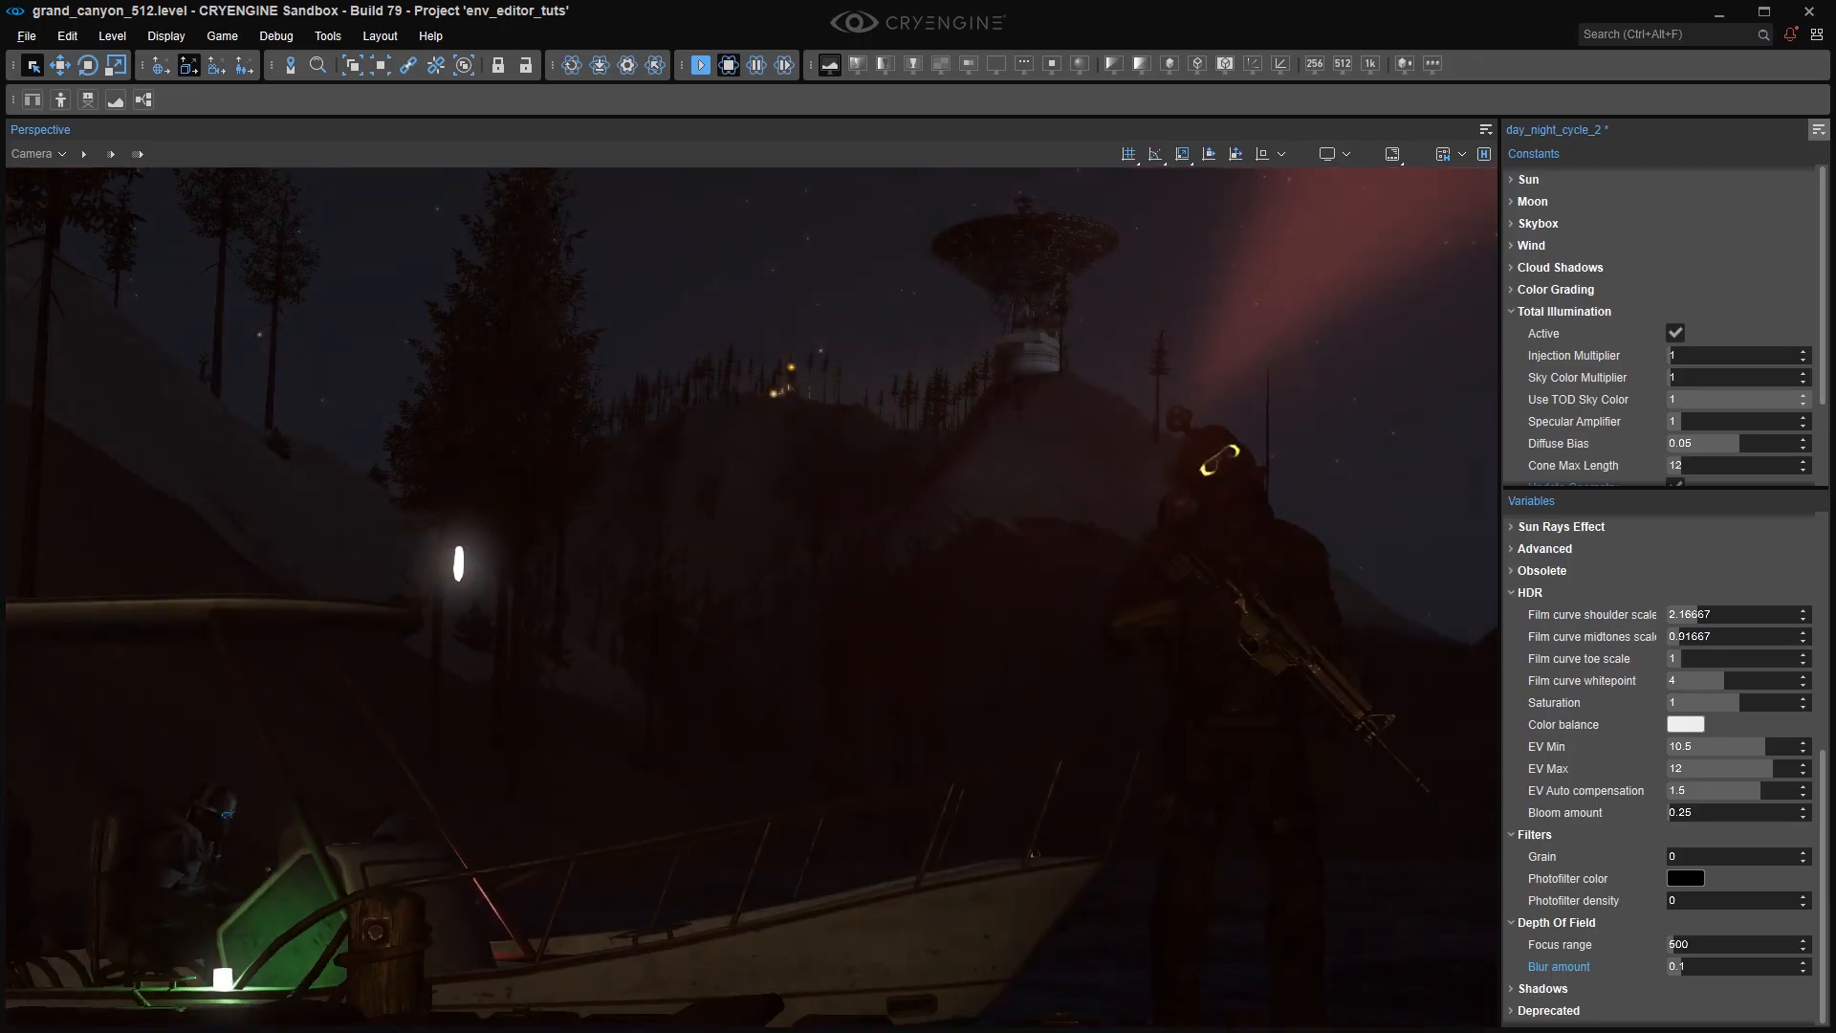
In the grand_canyon_512 level, set the HDR saturation of the day_night_cycle_2 environment to 0.5.
click(1730, 702)
text(0.5)
key(Return)
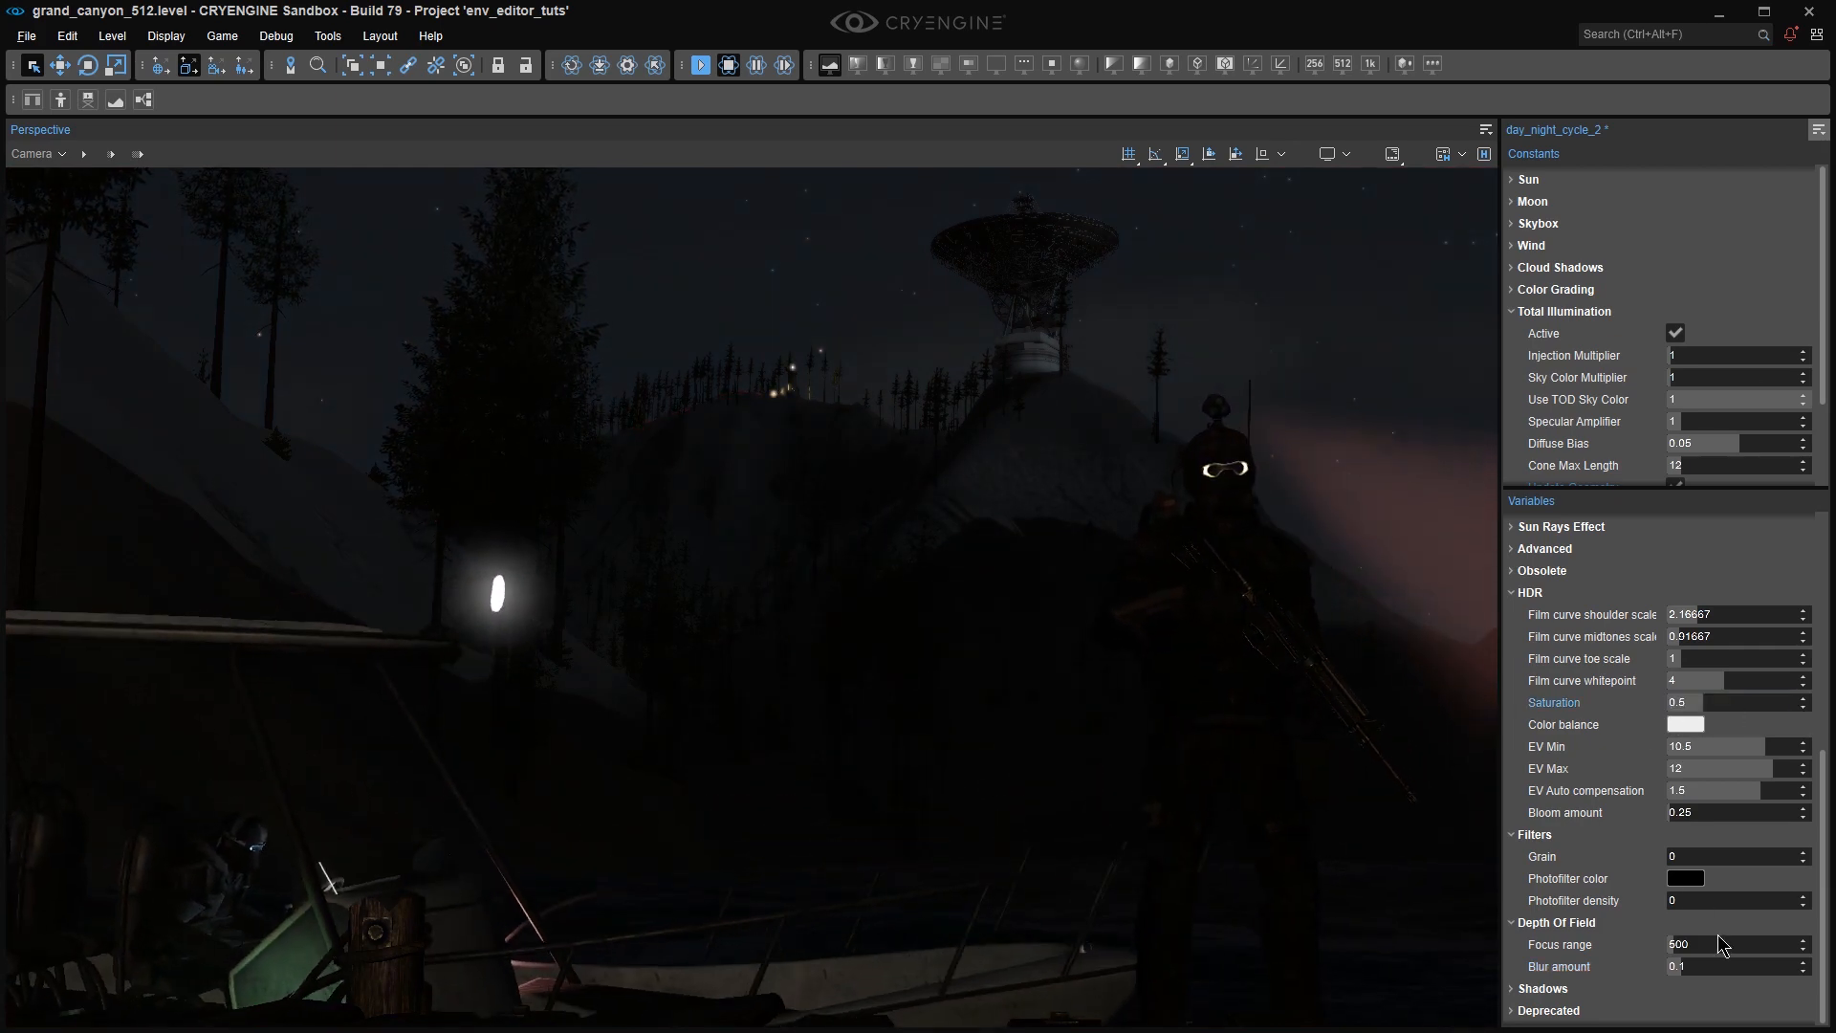
Set the depth of field focus range to 50 and blur amount to 0.4, and raise the filter grain.
drag(1726, 938, 1726, 937)
key(ctrl+z)
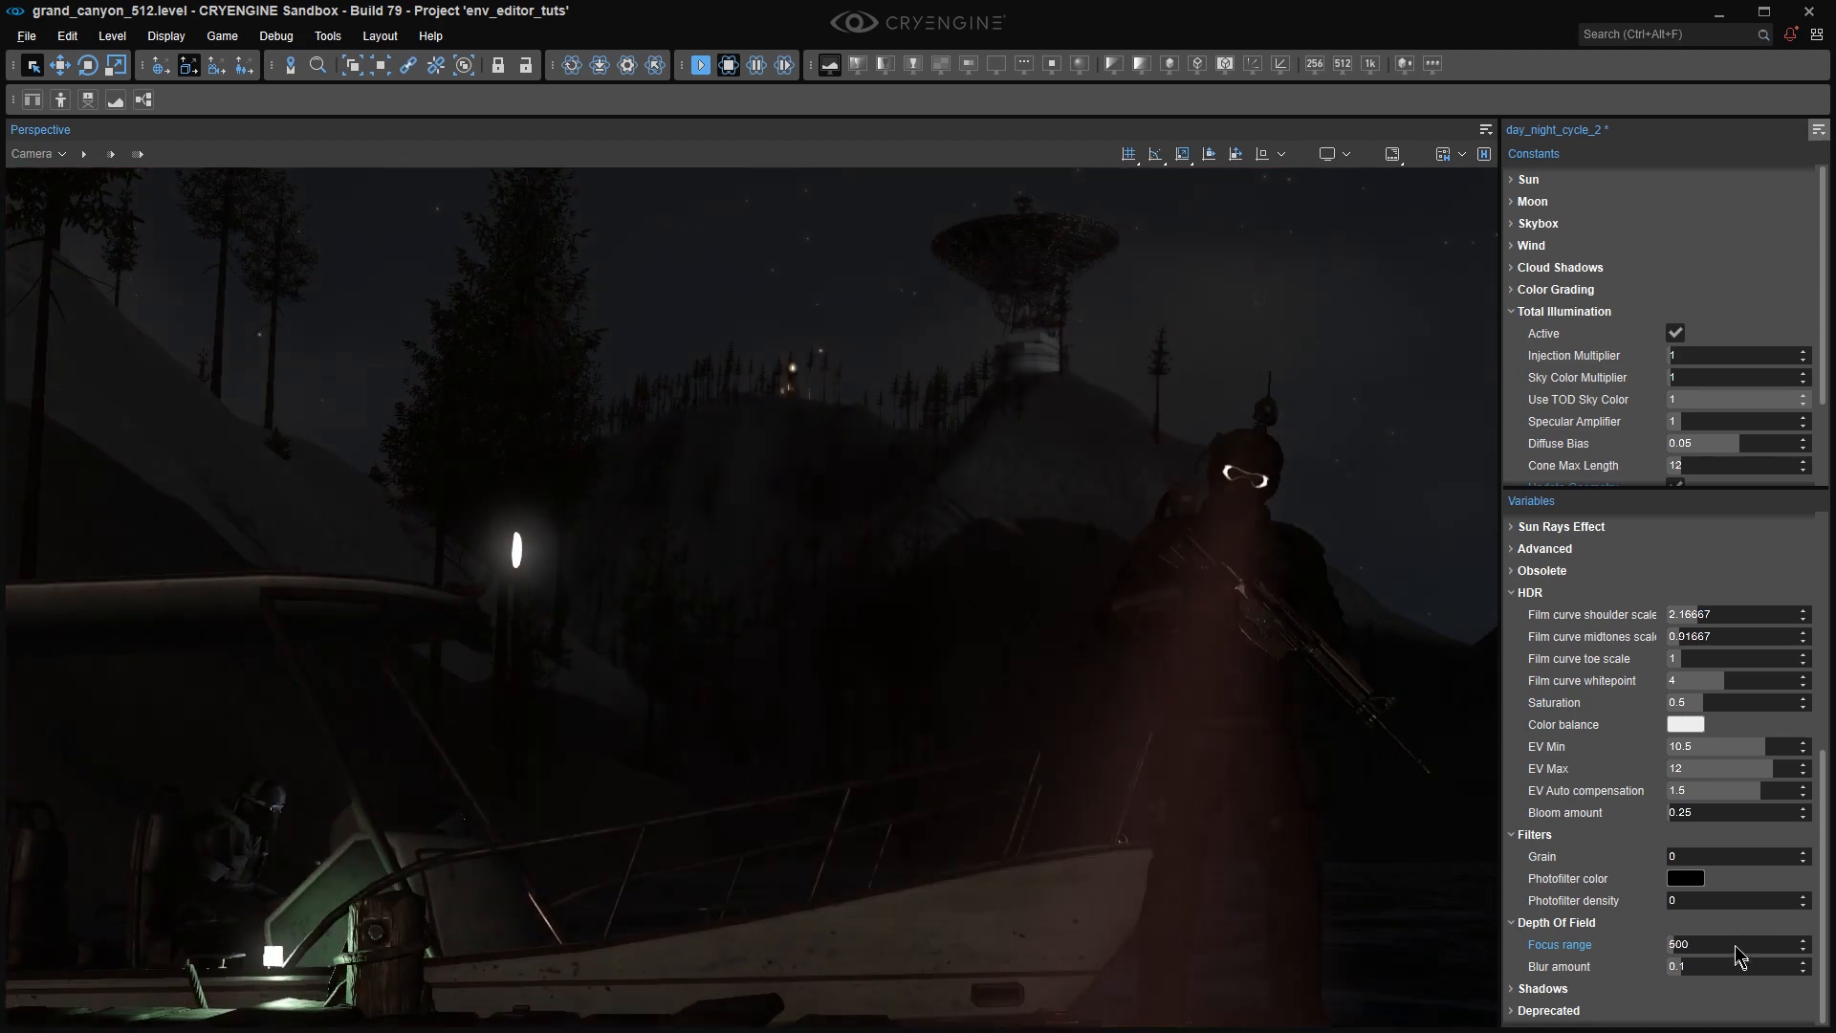
click(1743, 941)
text(50)
key(Tab)
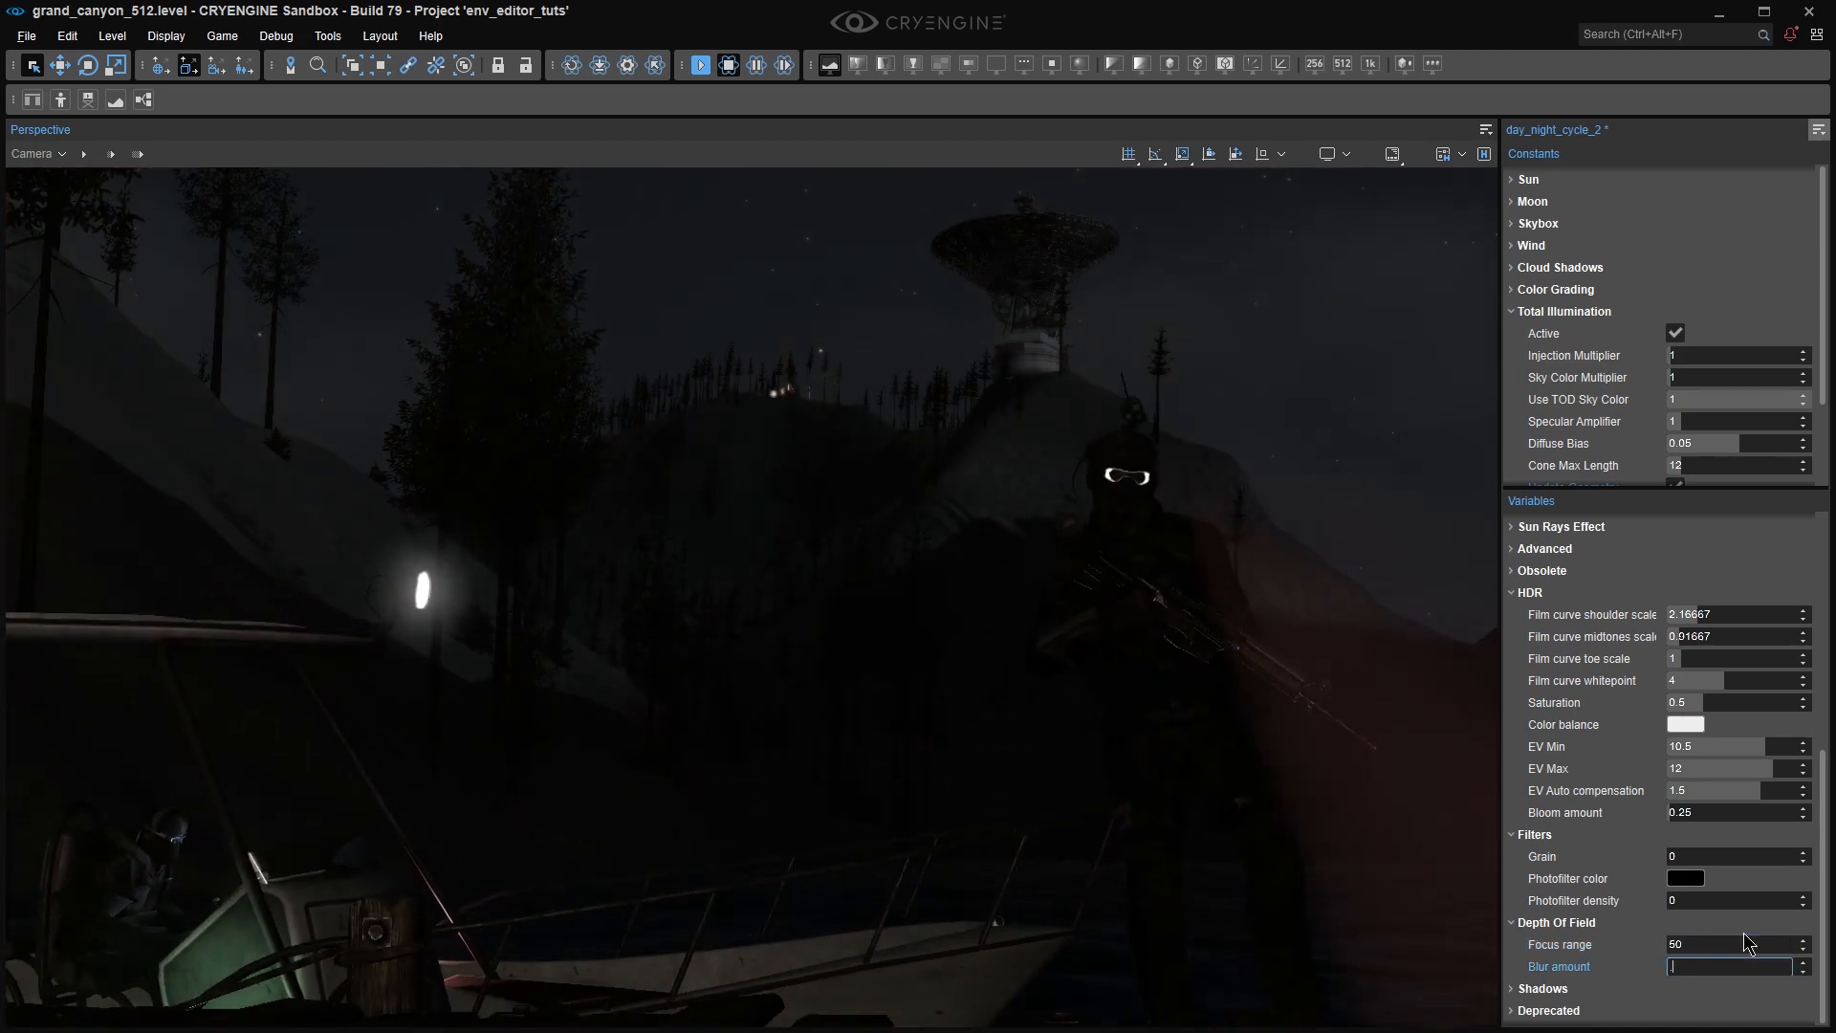
text(.4)
key(Return)
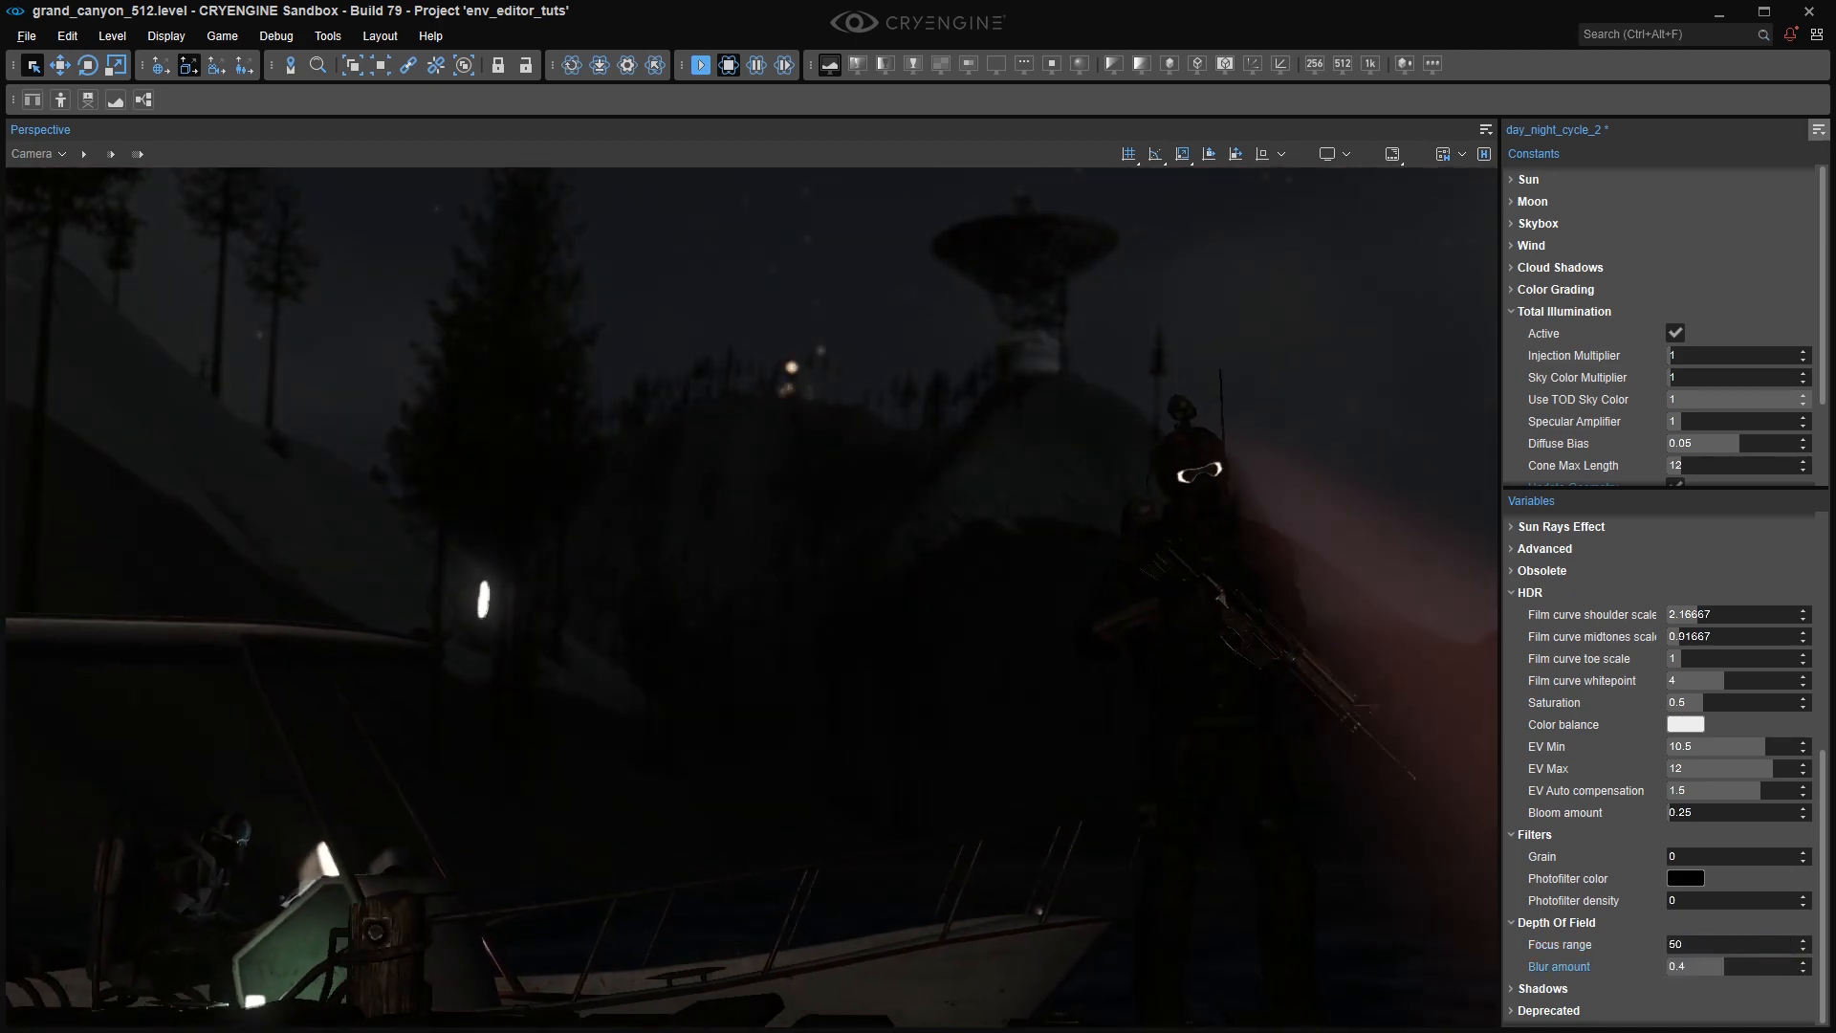
drag(1712, 857, 1758, 857)
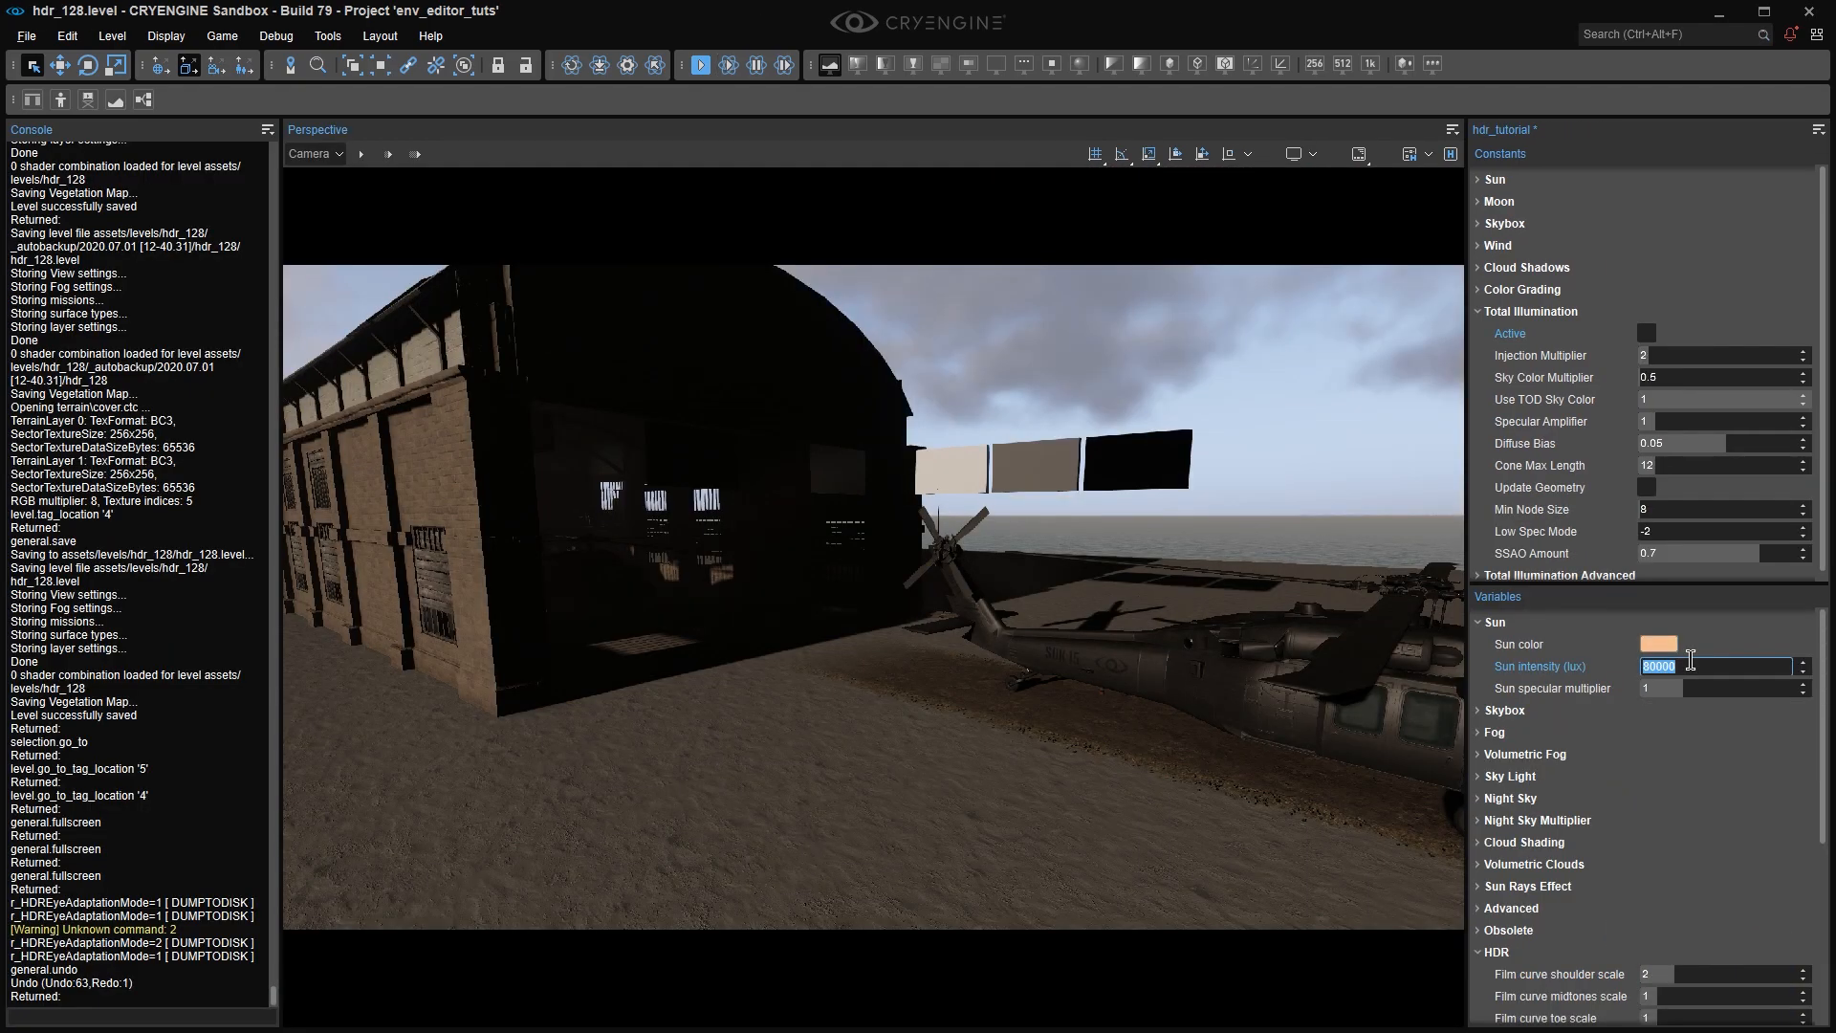
In the hdr_128 level, set the sun intensity to 800 lux and the Sky Light sun intensity multiplier to 20.
text(800)
key(Return)
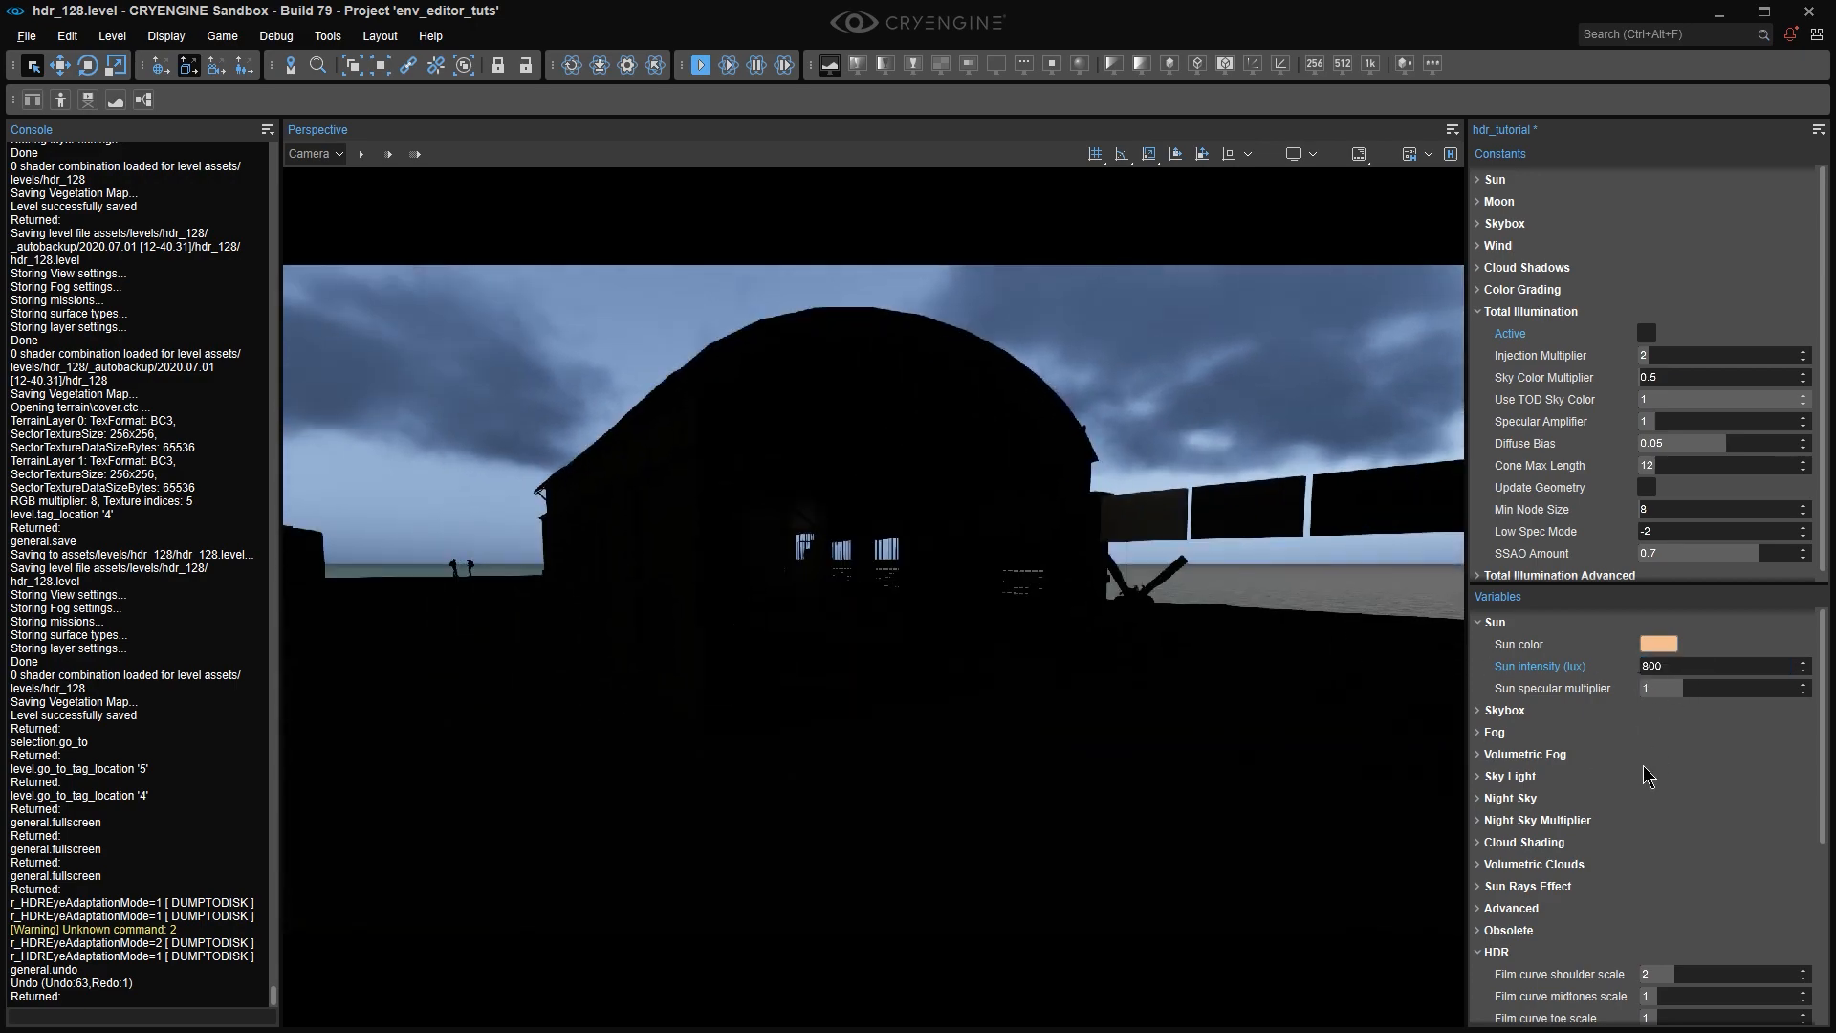
click(1478, 775)
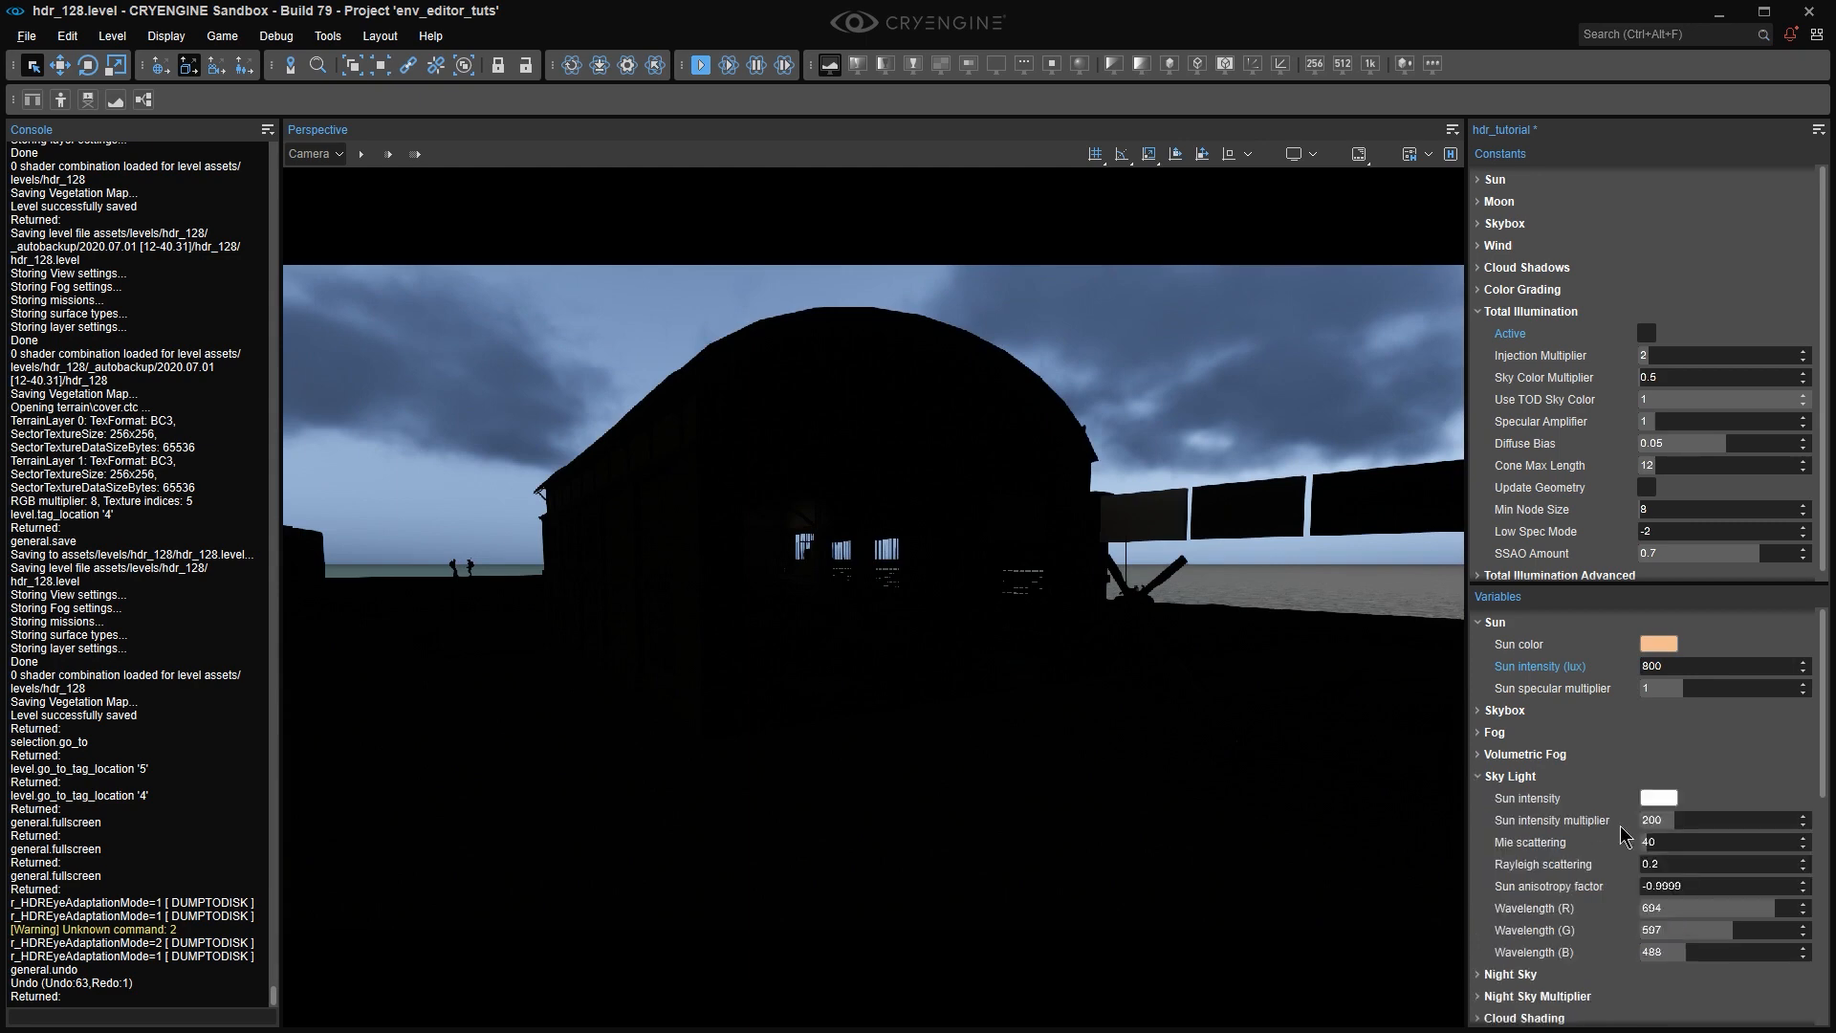
double_click(1674, 820)
text(20)
key(Return)
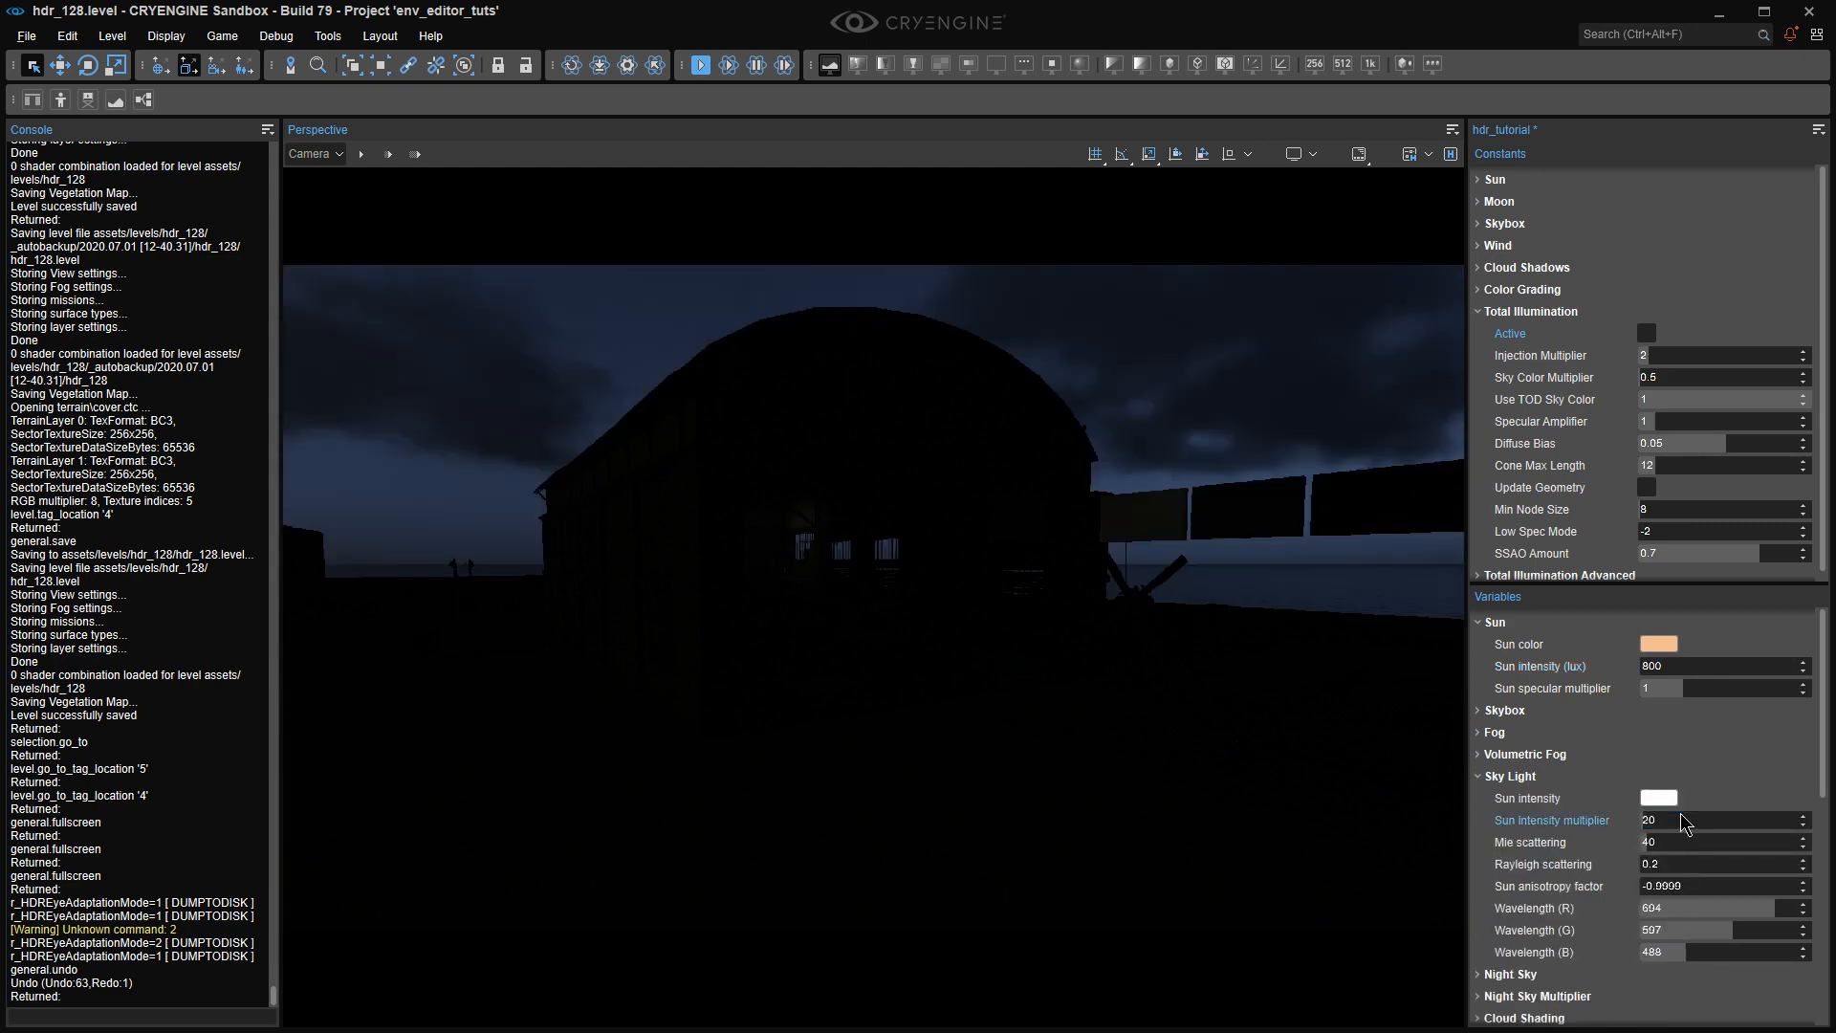
Undo the sun intensity and Sky Light multiplier changes.
key(ctrl+z)
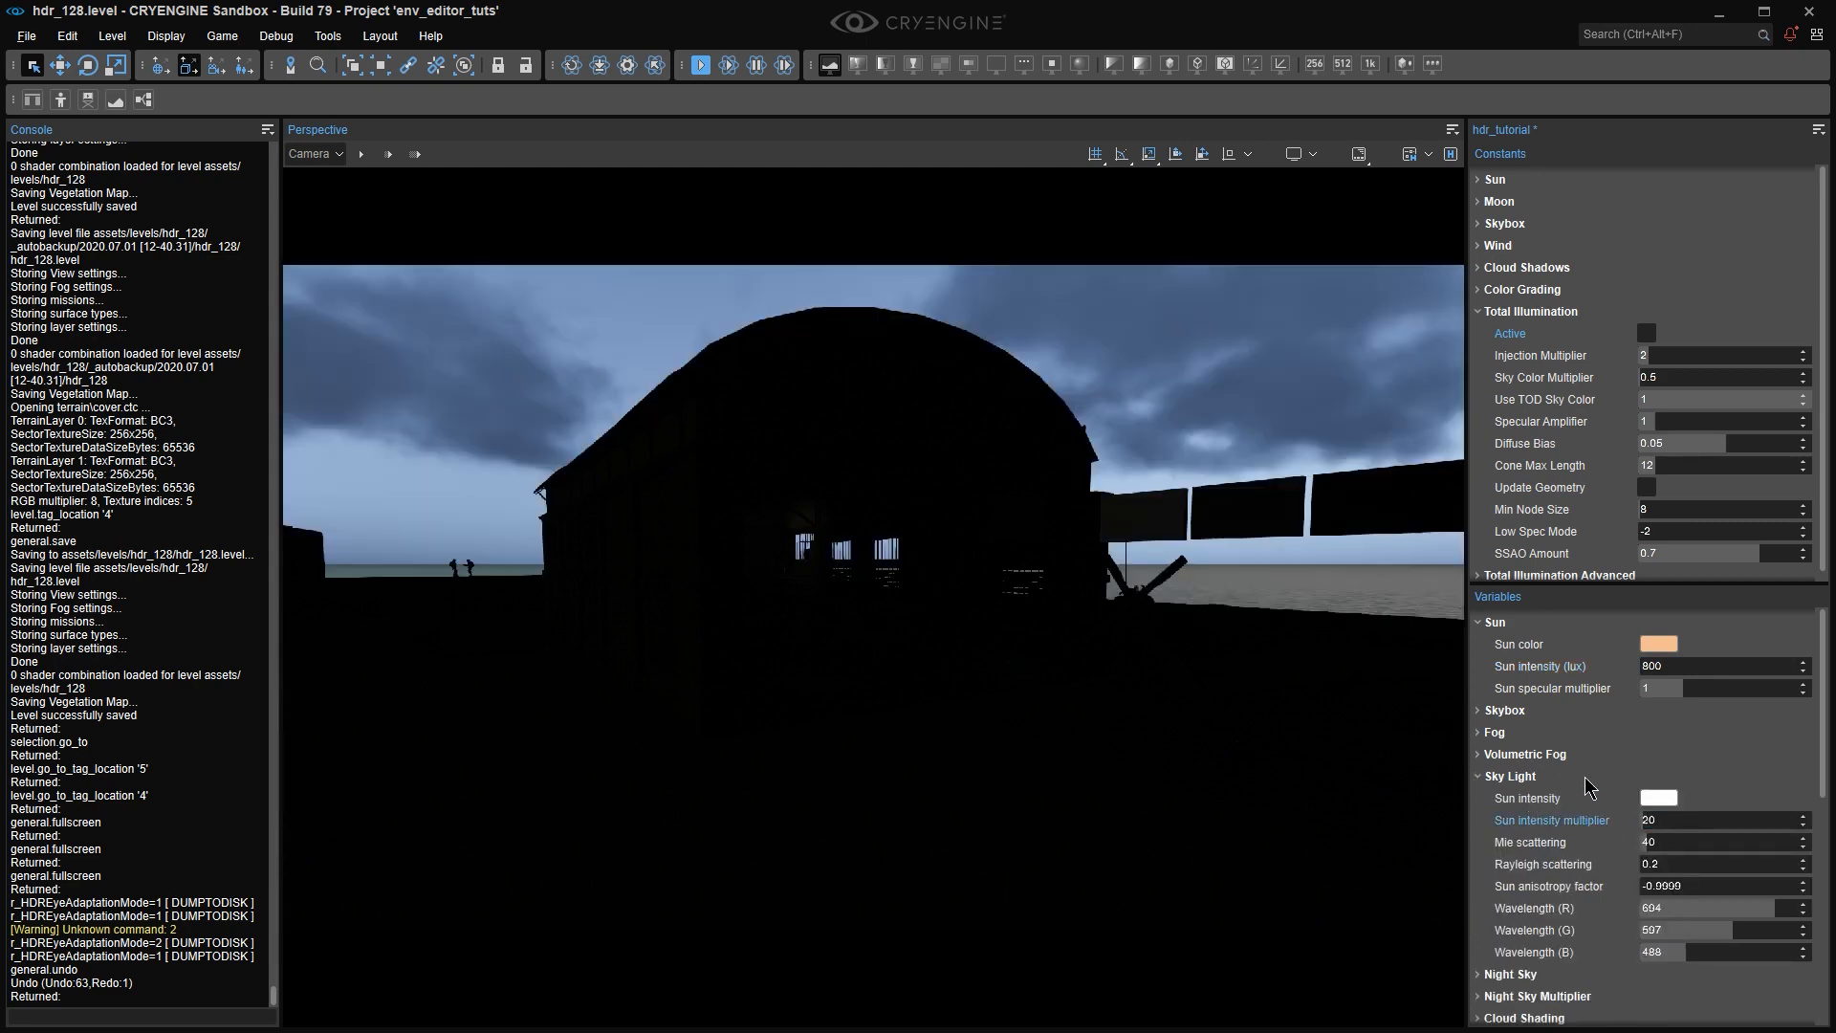
key(ctrl+z)
right_drag(1172, 651, 1196, 667)
key(s)
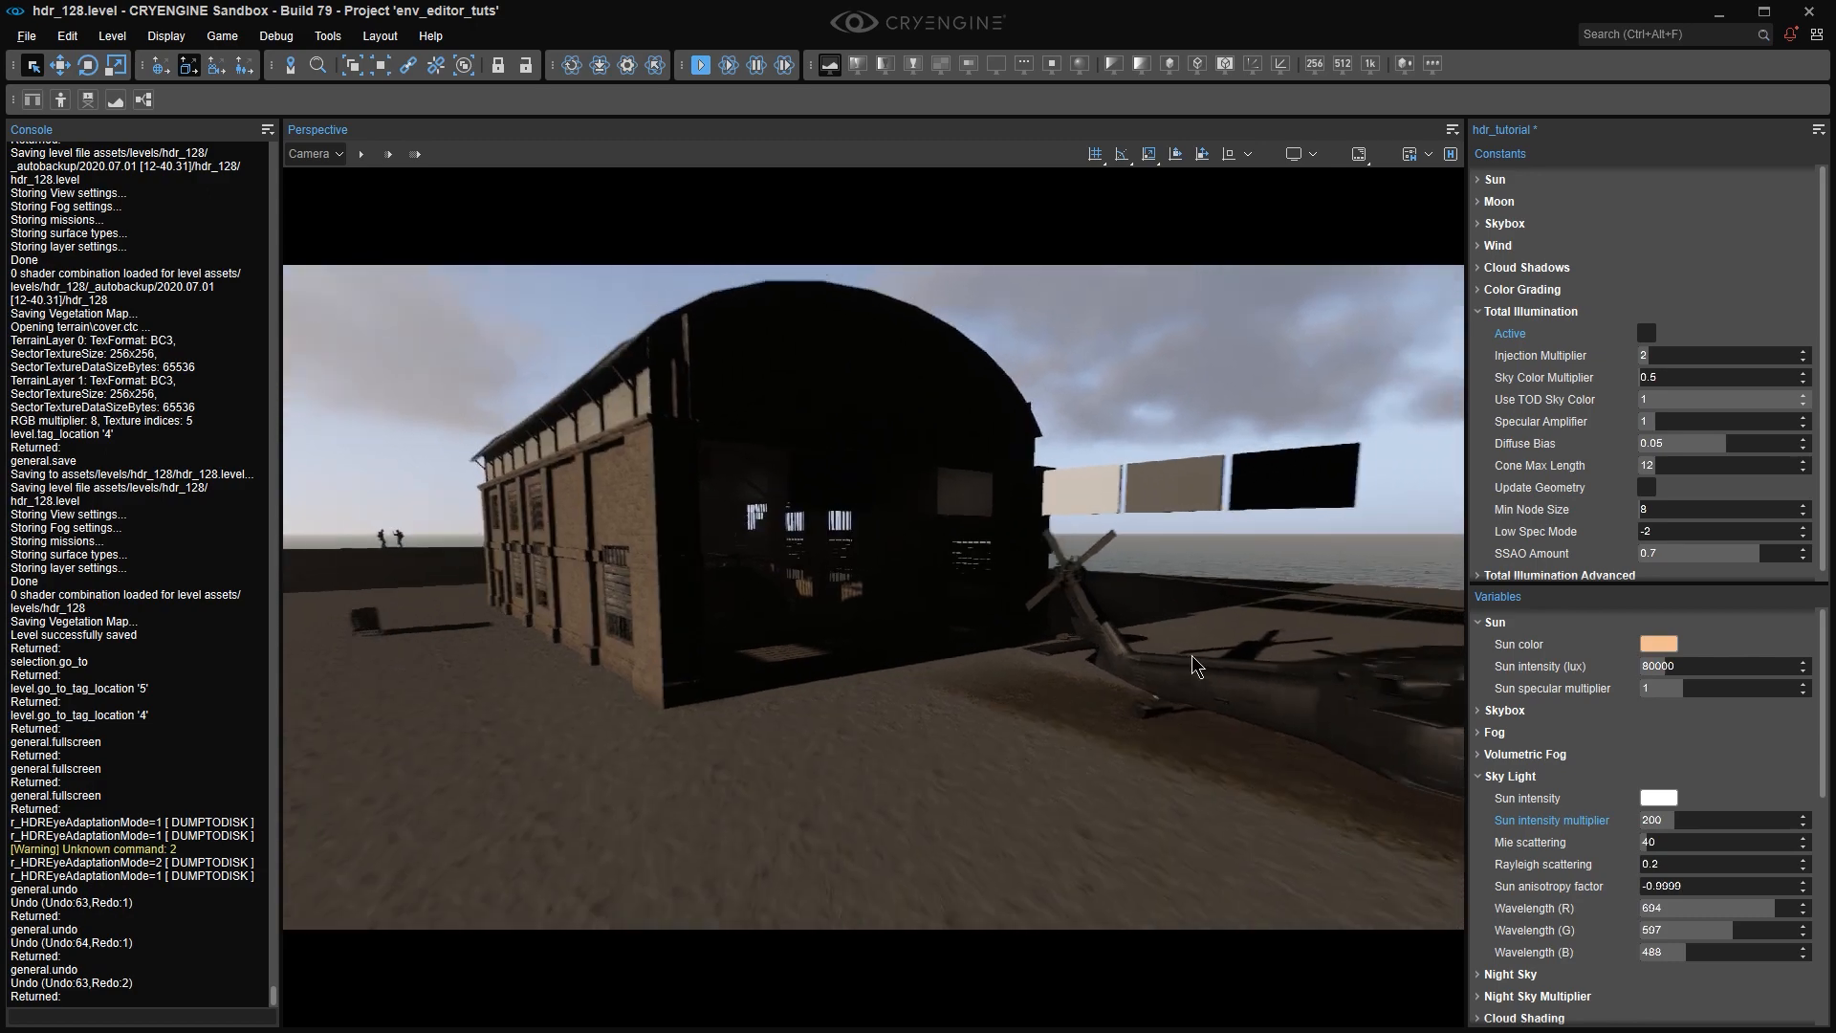
Set the HDR saturation to 1.
scroll(1645, 763, down, 4)
scroll(1641, 756, up, 1)
scroll(1641, 763, down, 3)
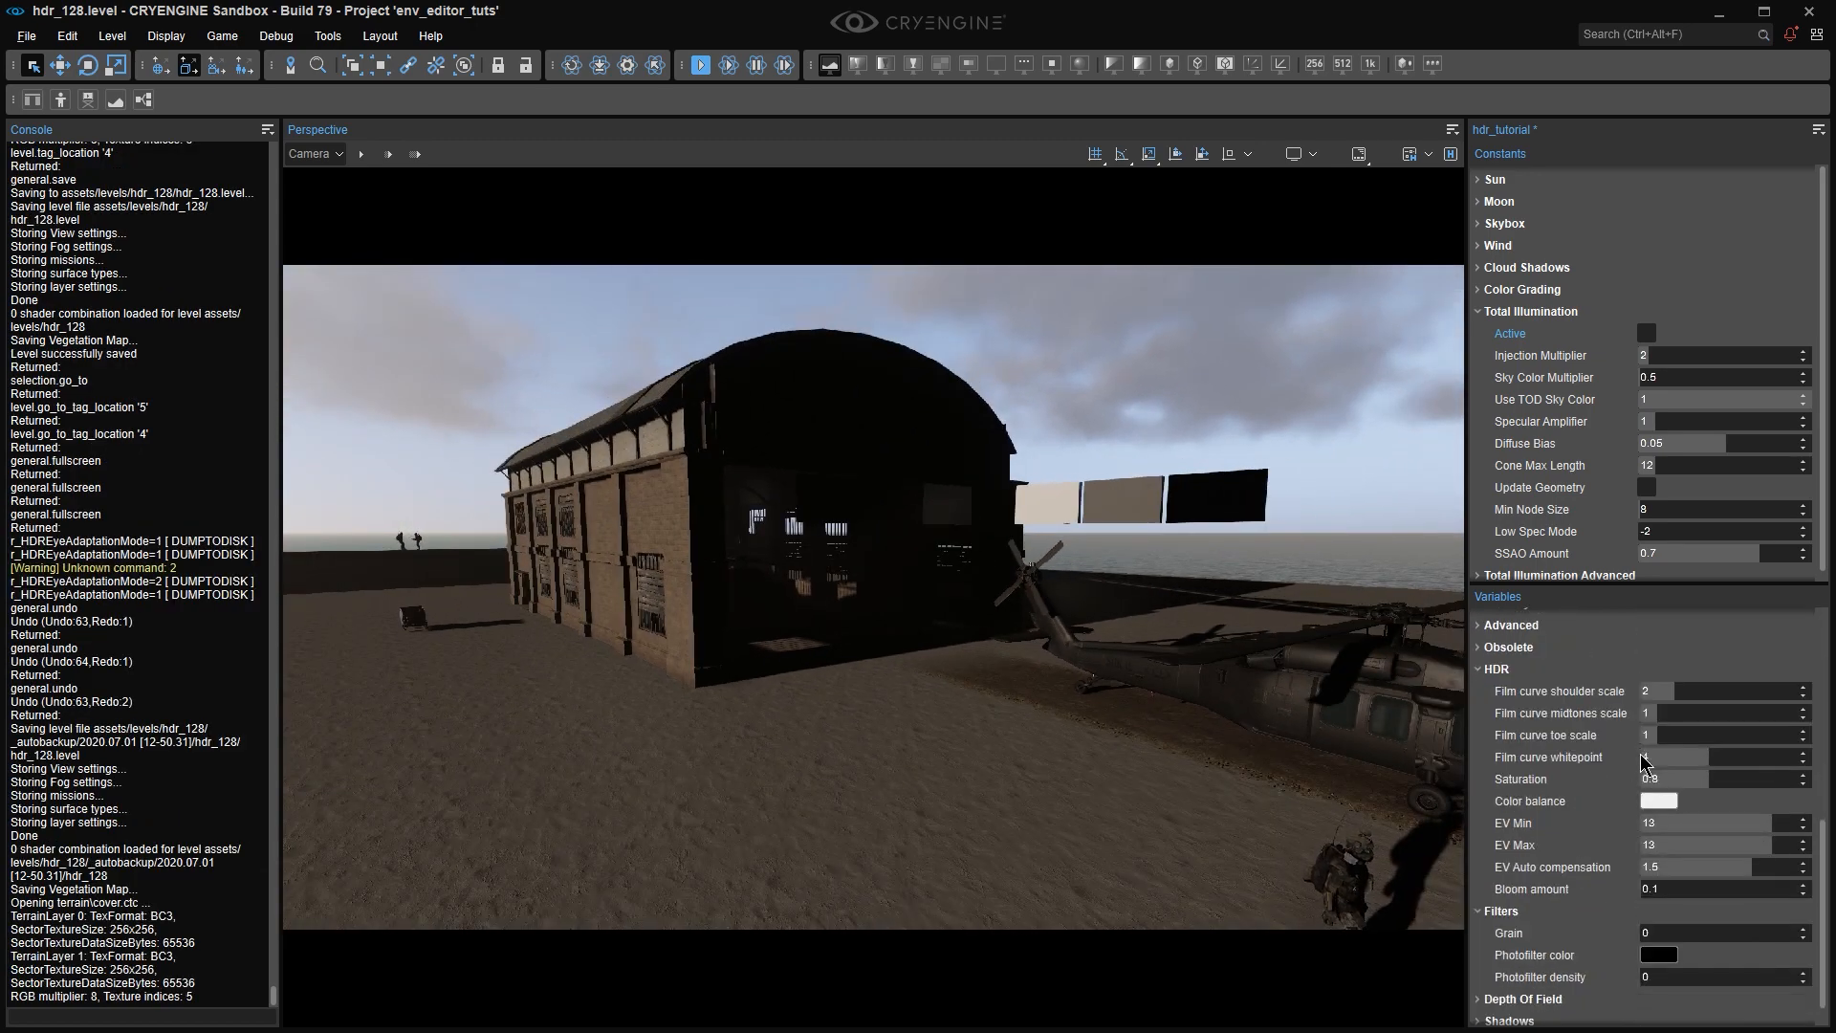
click(1731, 777)
key(Return)
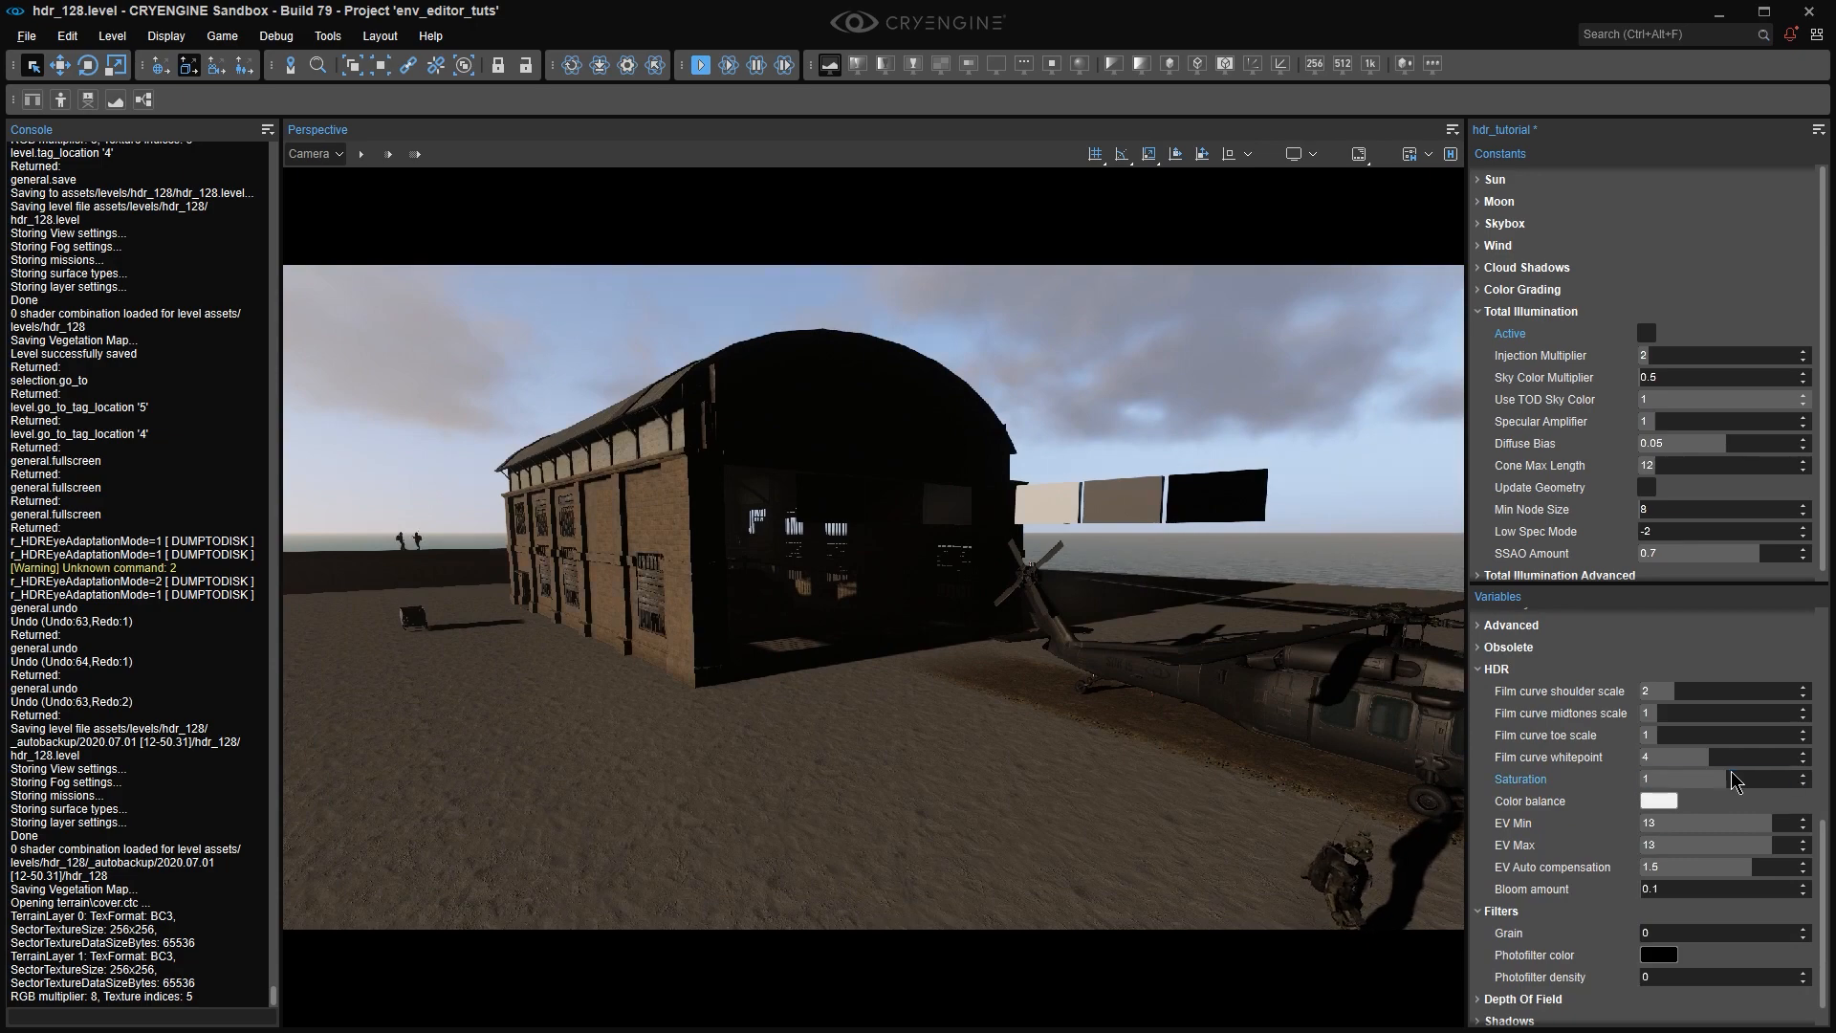
Try faint HDR color balance tints, such as pale pink #f0dede, and reset the color to neutral #f0f0f0.
click(1661, 807)
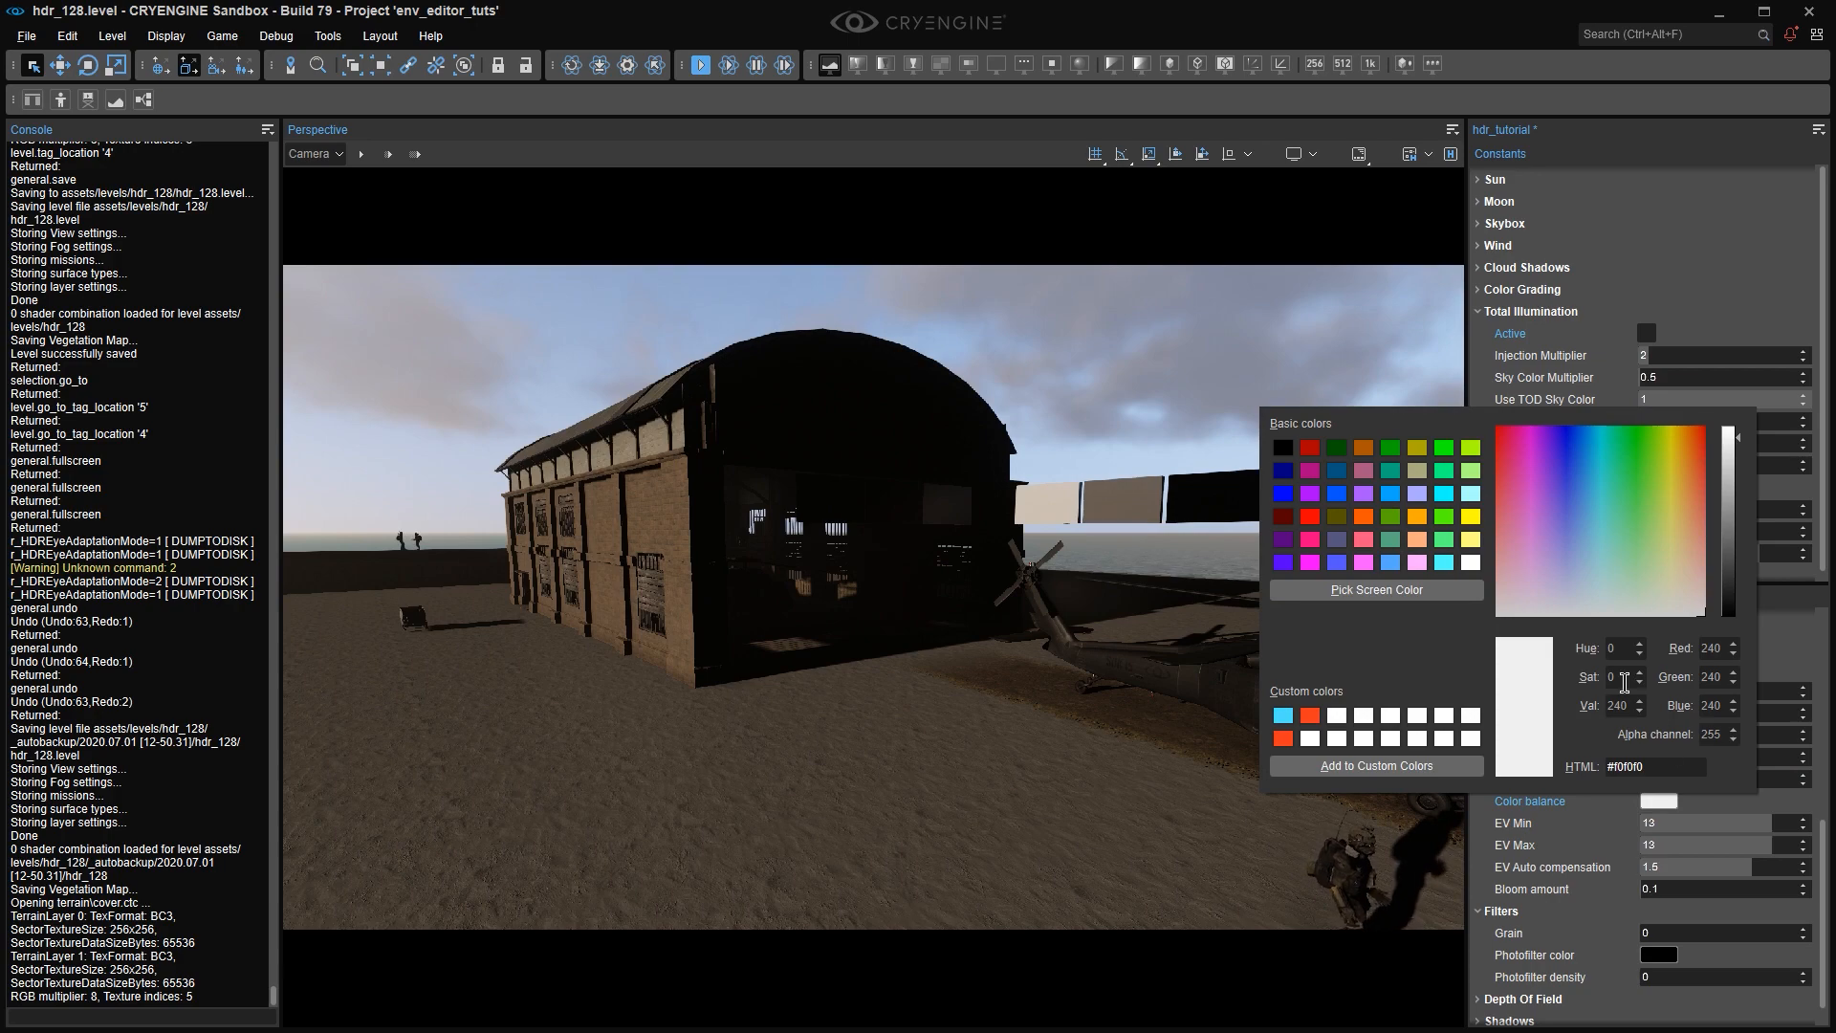
click(1624, 682)
text(2)
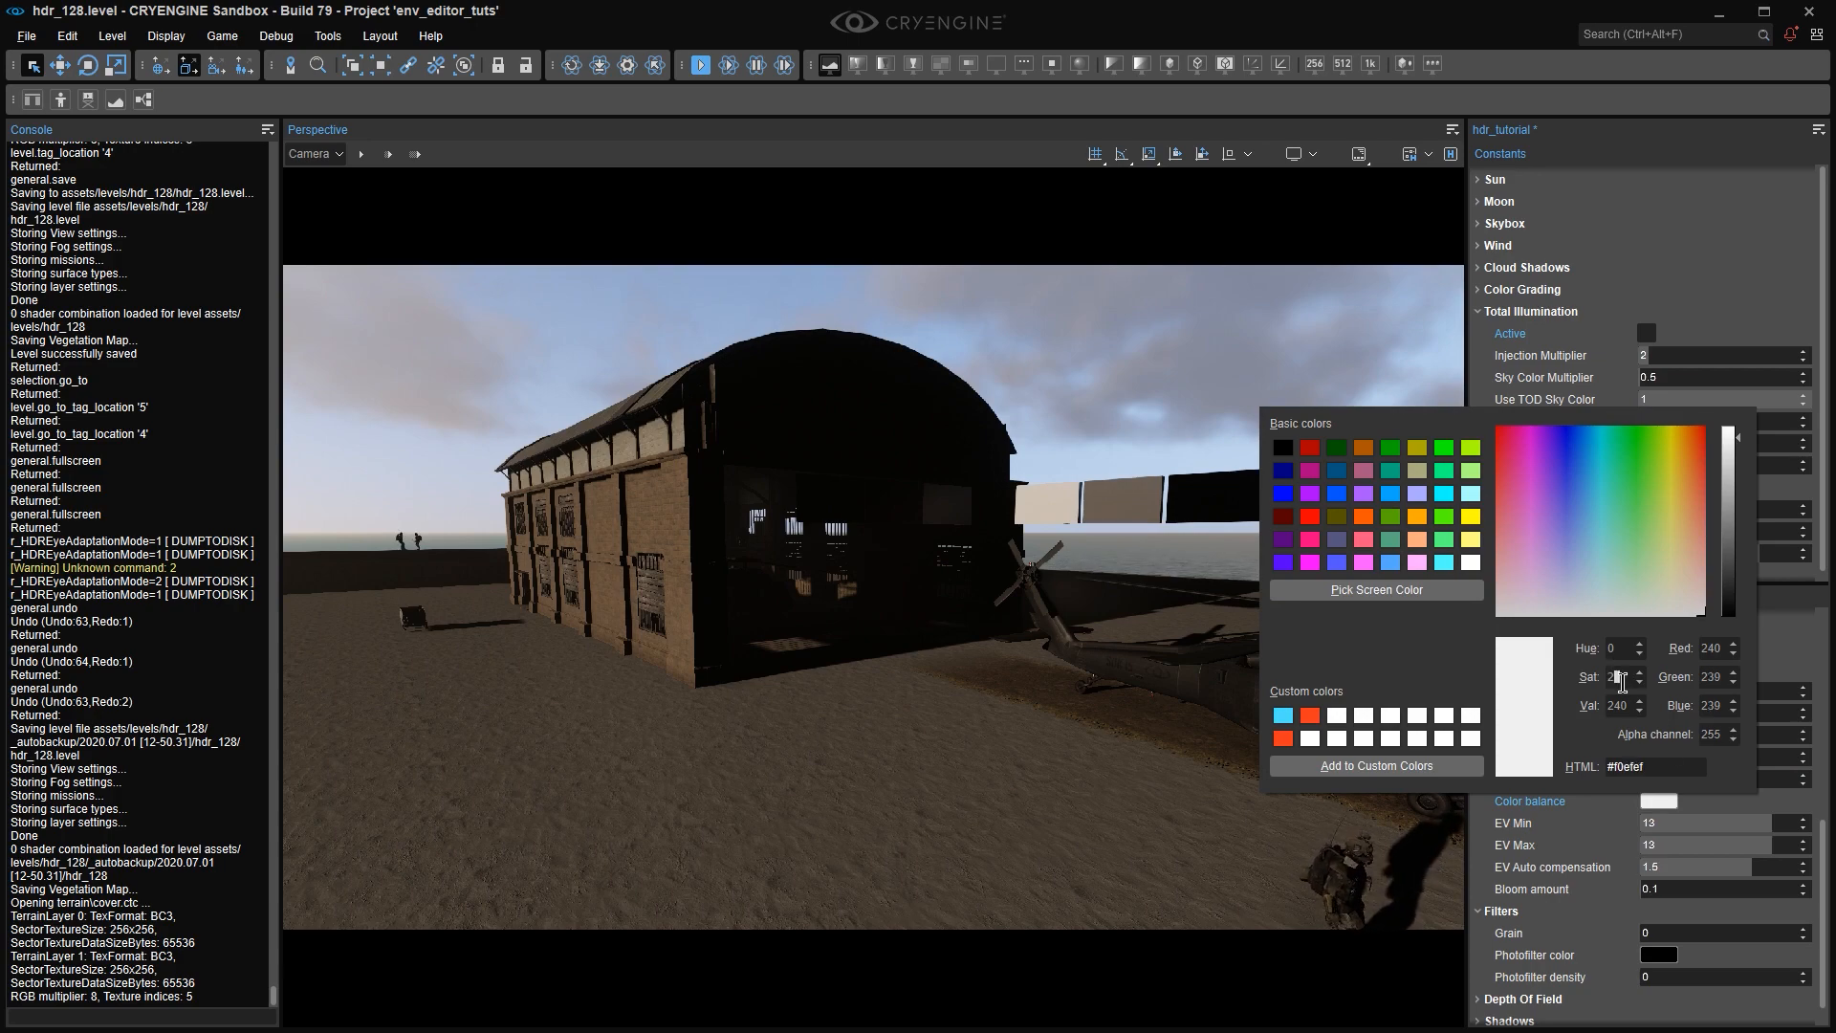
text(0)
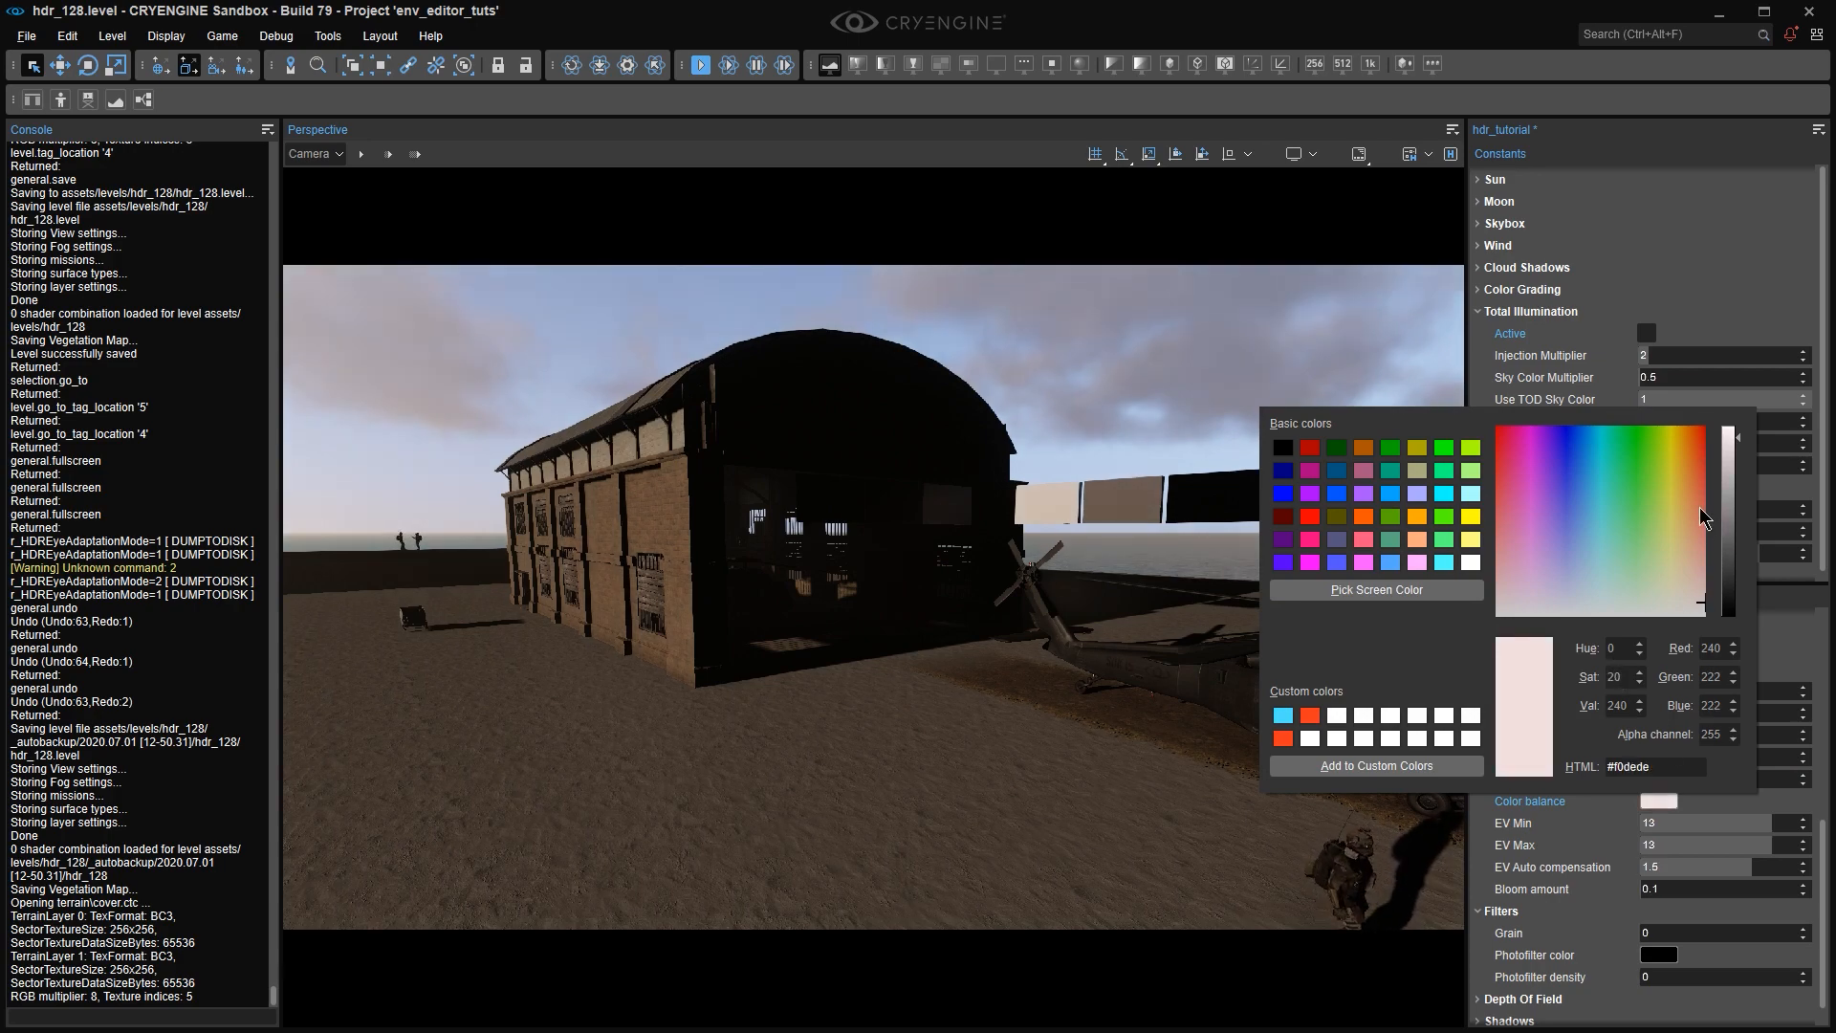
drag(1685, 552, 1671, 665)
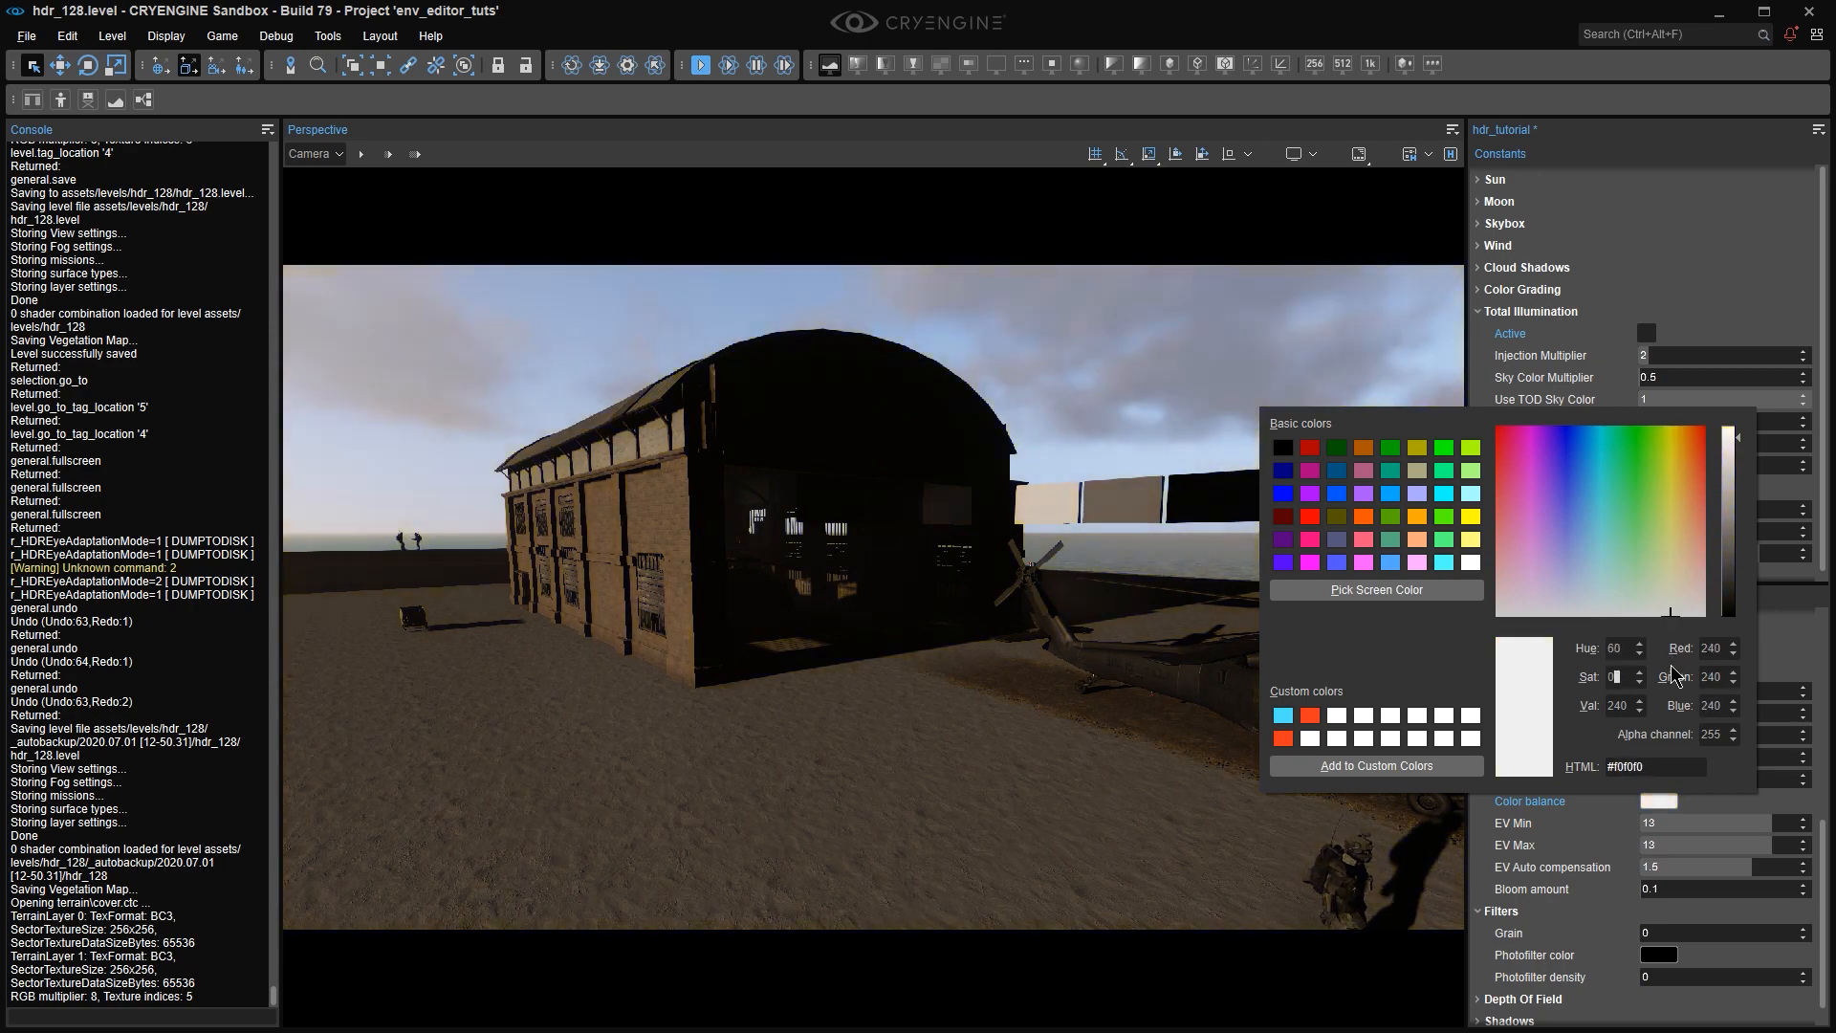
click(1611, 891)
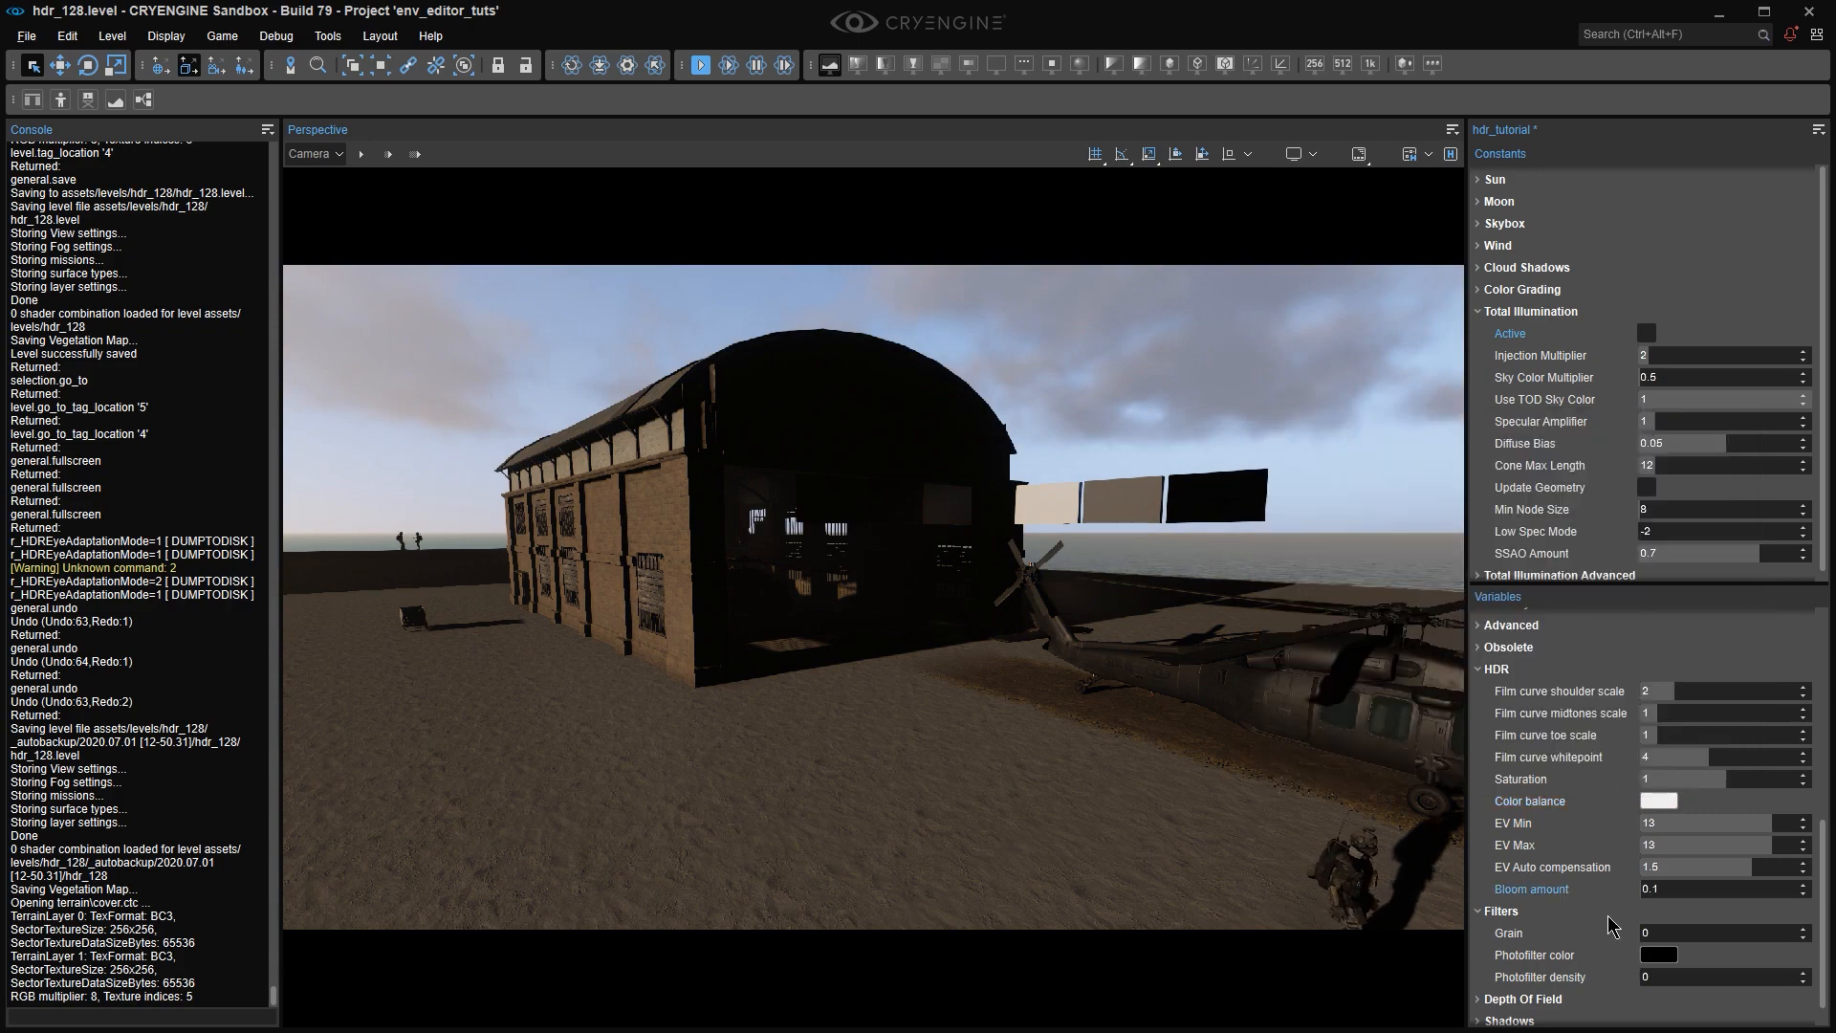
Examine the daylight scene with neutral color balance from several viewpoints around the helicopter and hangar.
right_drag(1426, 820, 1506, 820)
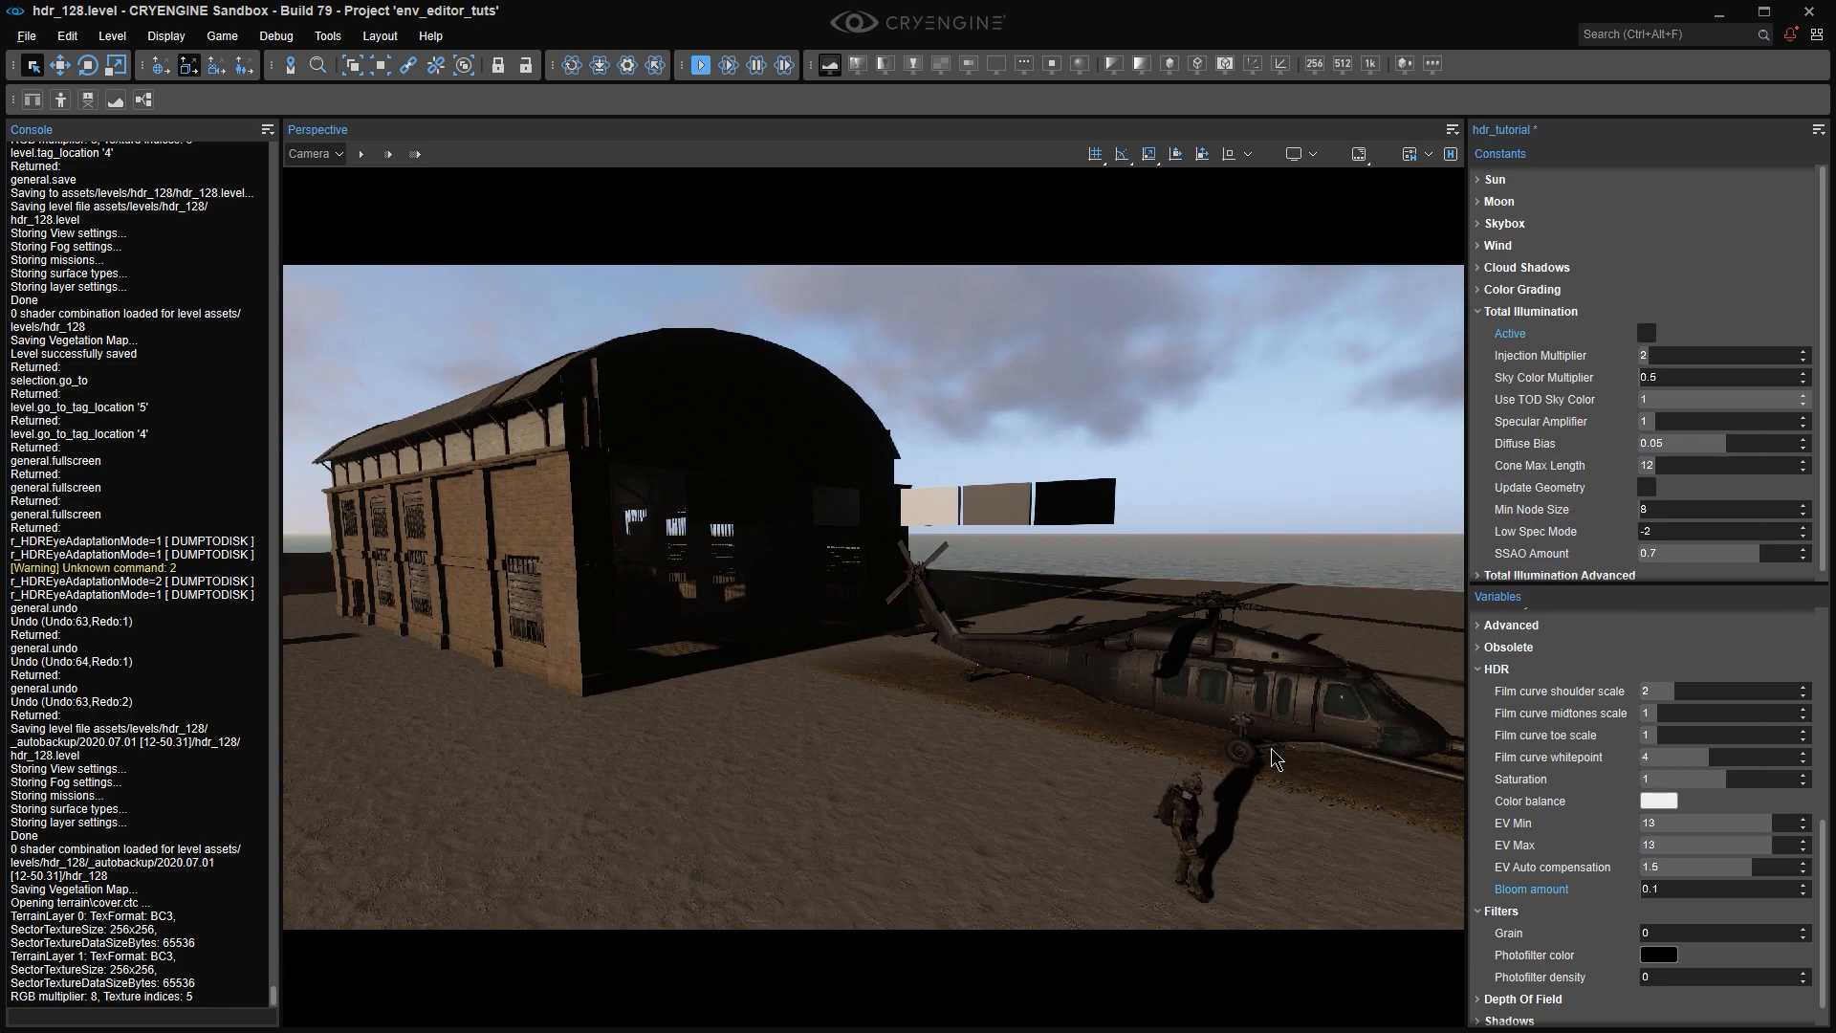
key(a)
mouse_move(1218, 751)
right_down()
mouse_move(1387, 744)
mouse_move(1185, 737)
right_up()
scroll(1218, 751, up, 2)
key(s)
key(w)
key(s)
Darken the scene to night by setting the sun intensity to 800 lux and the Sky Light sun intensity multiplier to 10.
scroll(1692, 694, up, 10)
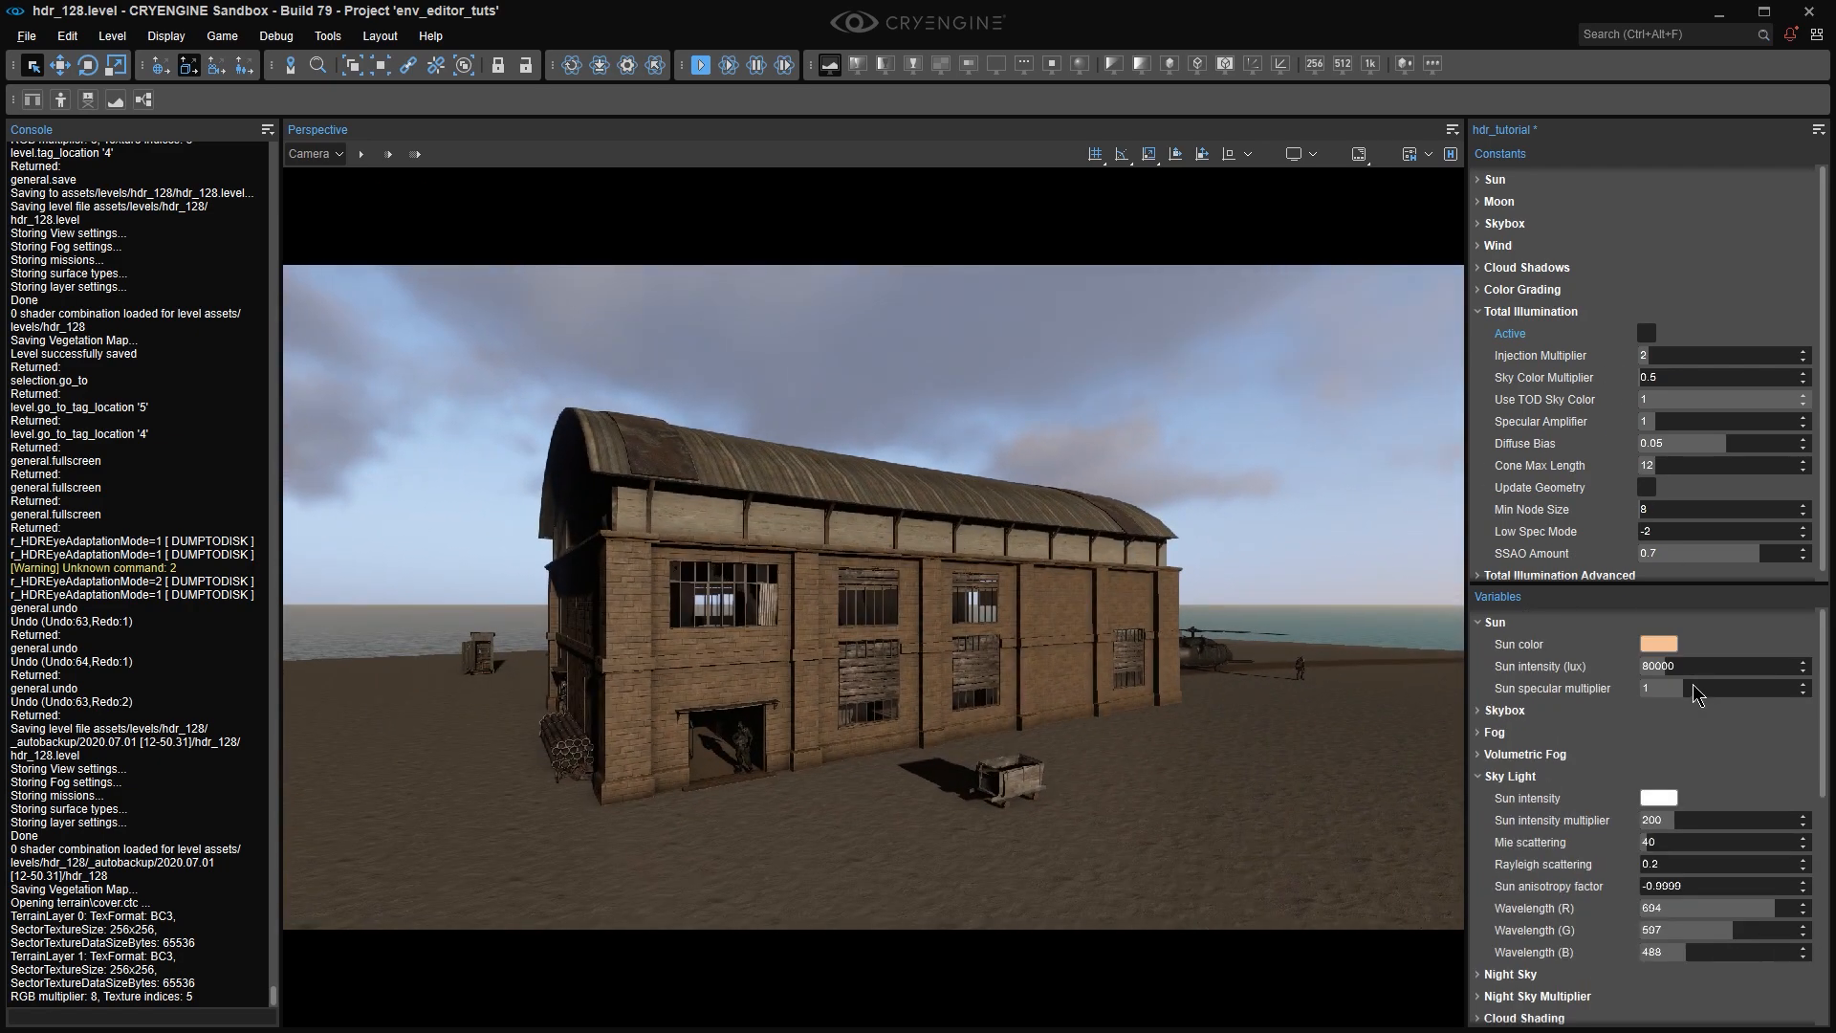
click(1680, 669)
text(800)
key(Return)
click(1717, 820)
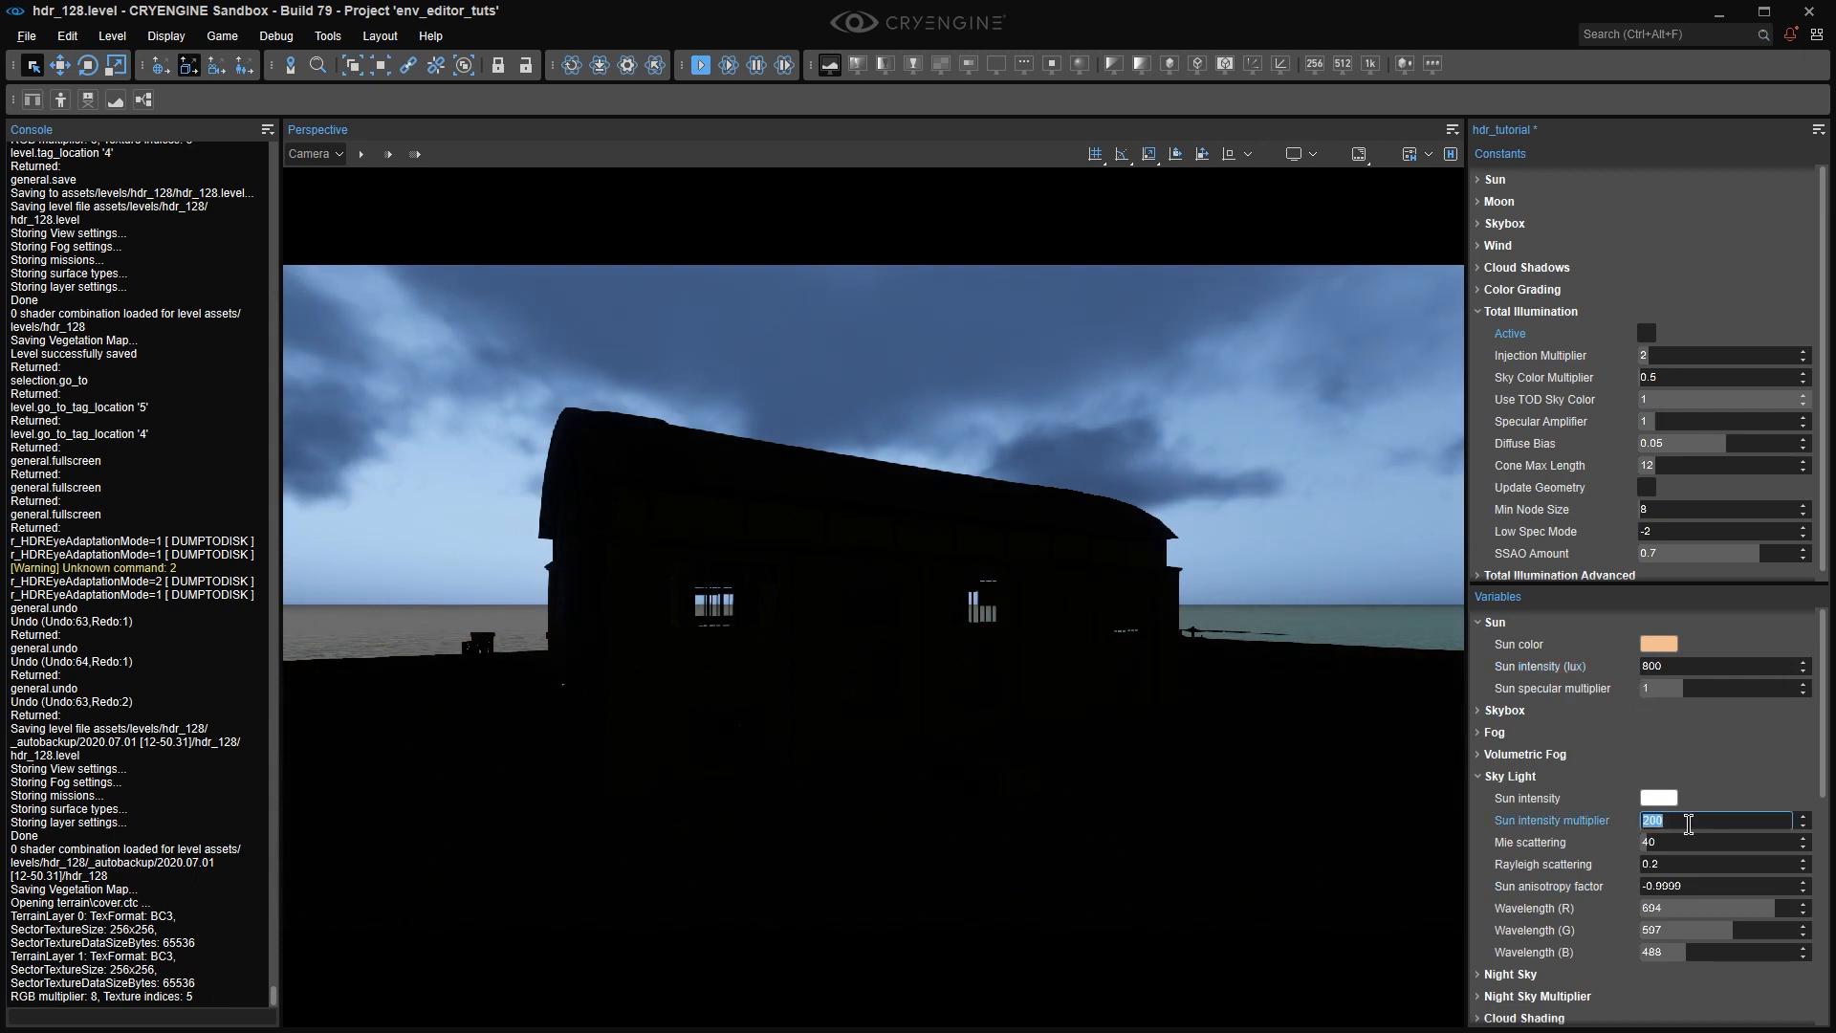
text(10)
key(Return)
Try a cyan HDR color balance, #00f0e0, on the night scene and reset the color's saturation to 0.
scroll(1502, 784, down, 6)
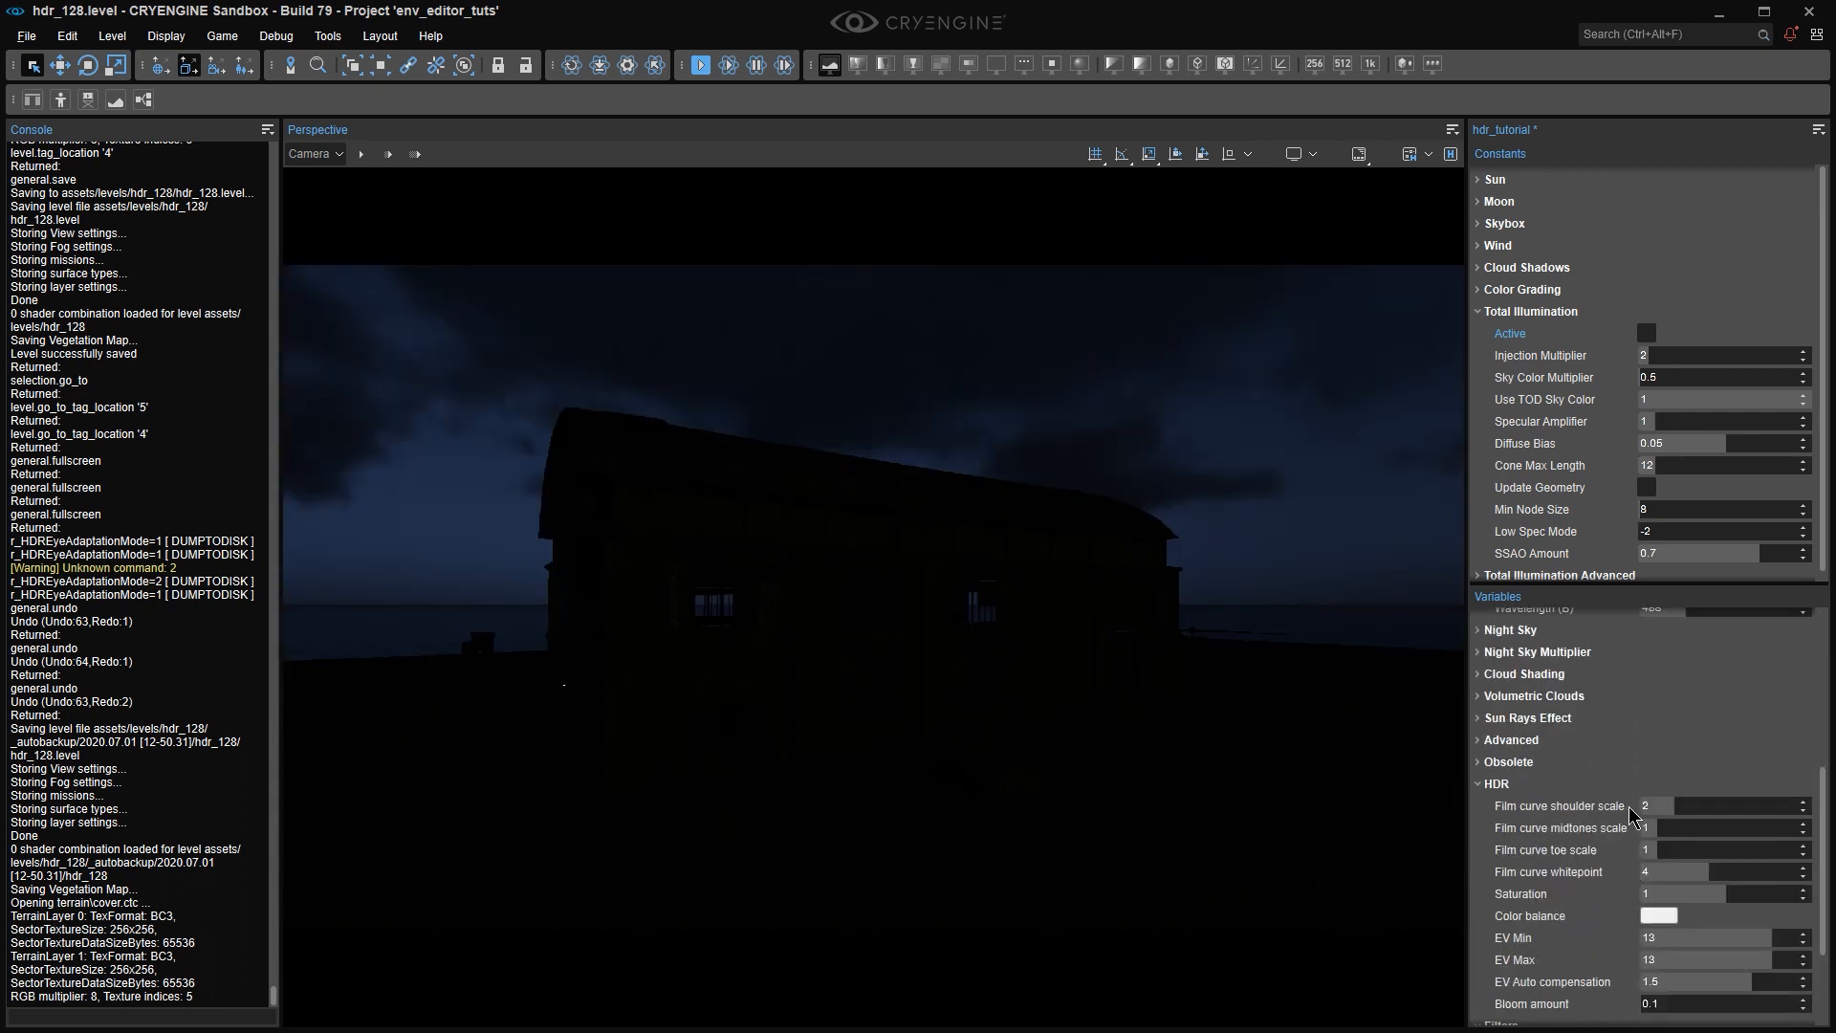
scroll(1691, 875, down, 3)
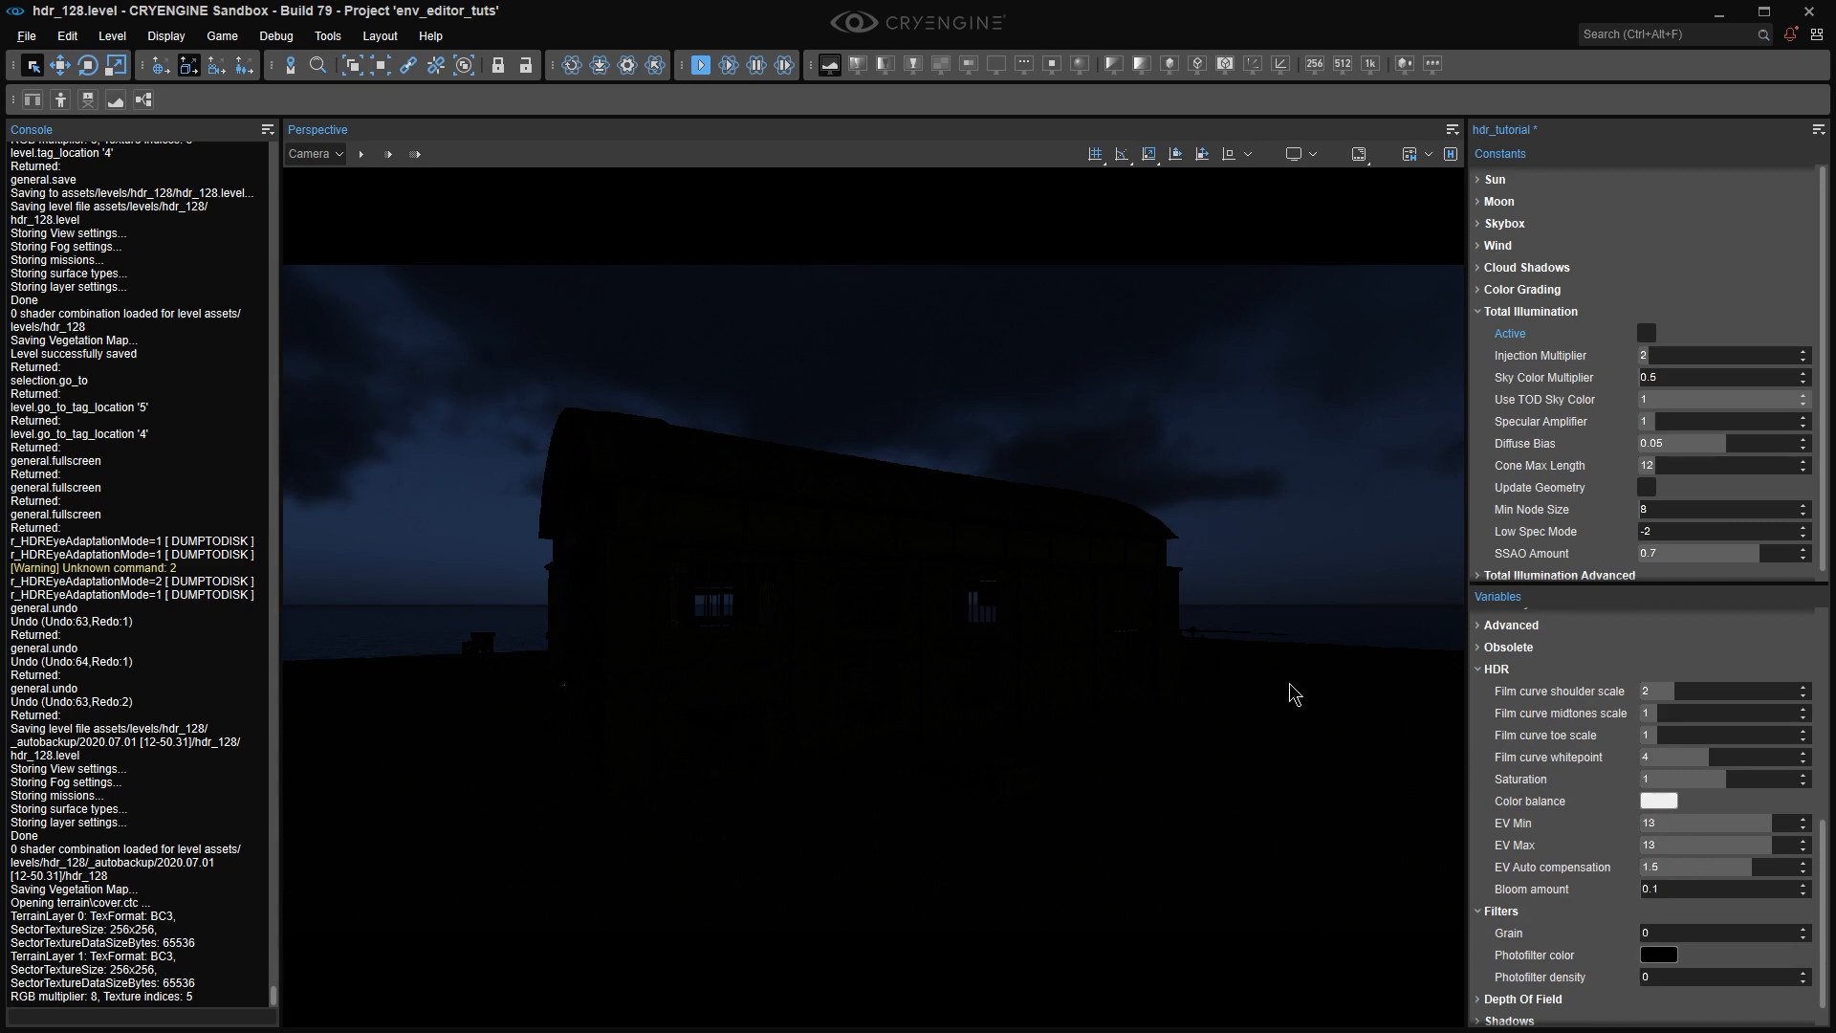
key(d)
right_drag(1290, 685, 1162, 681)
scroll(1214, 683, up, 2)
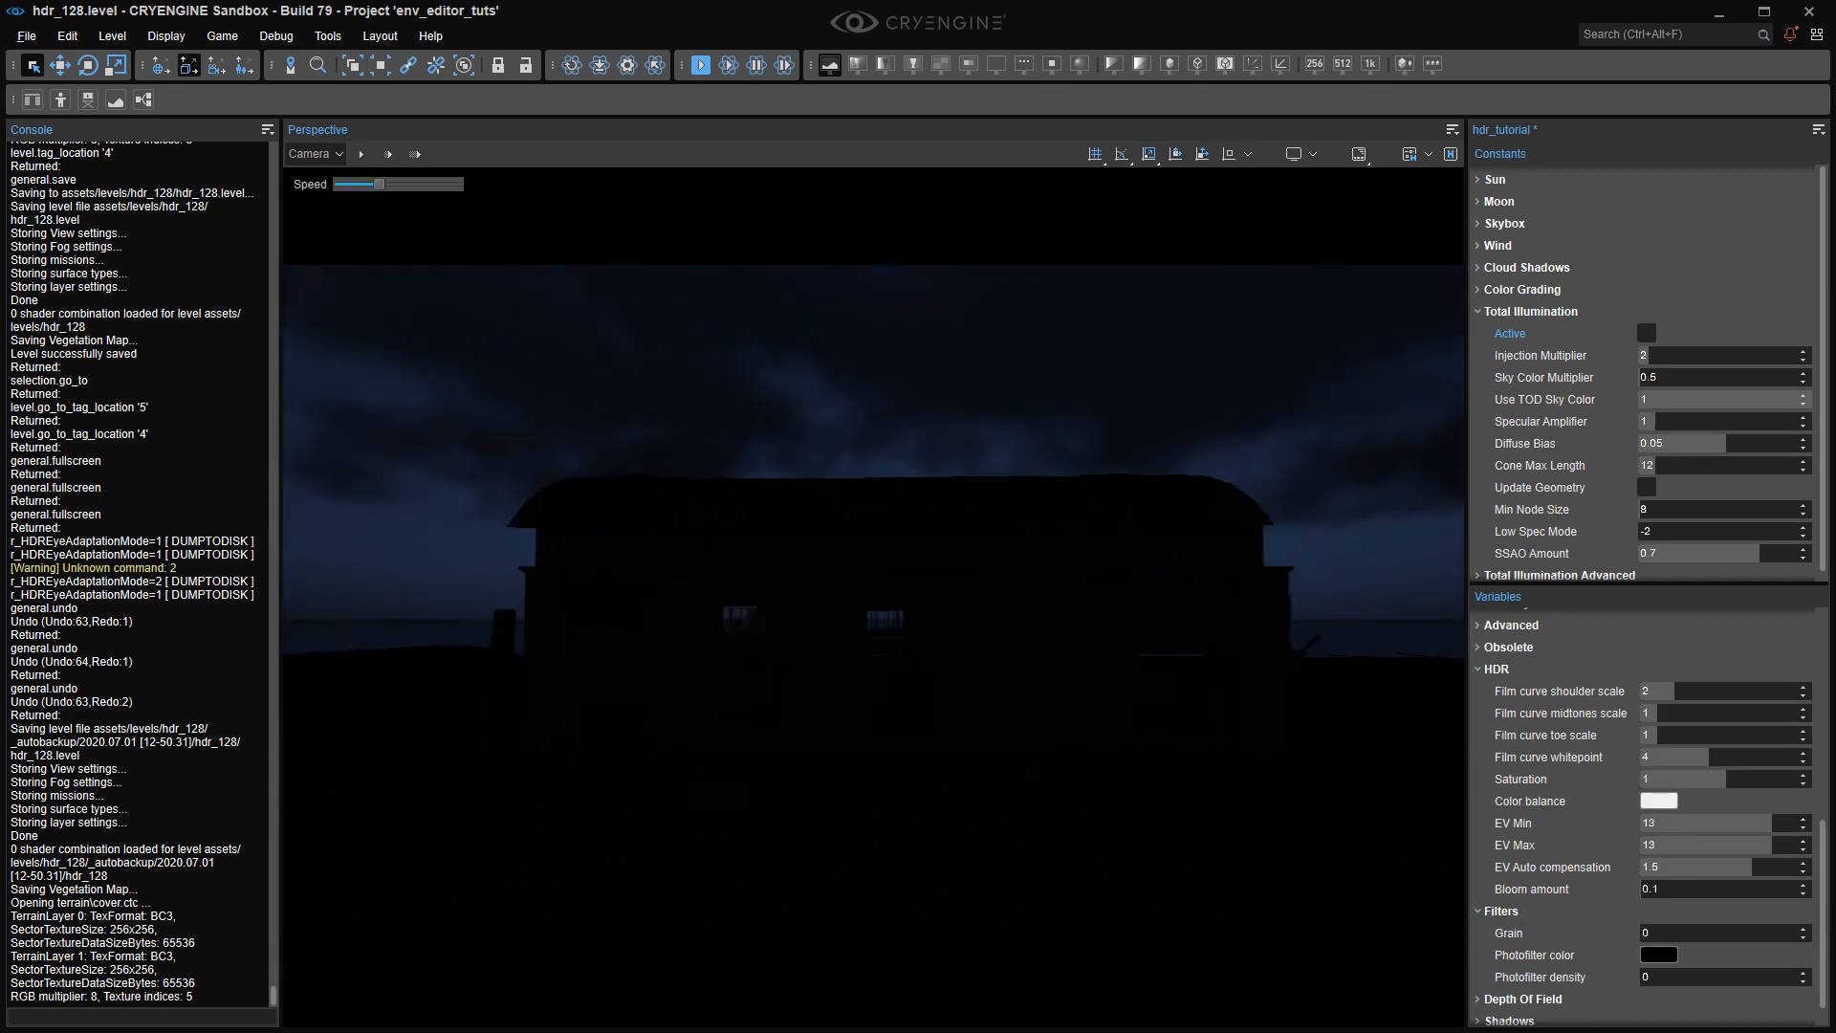
key(d)
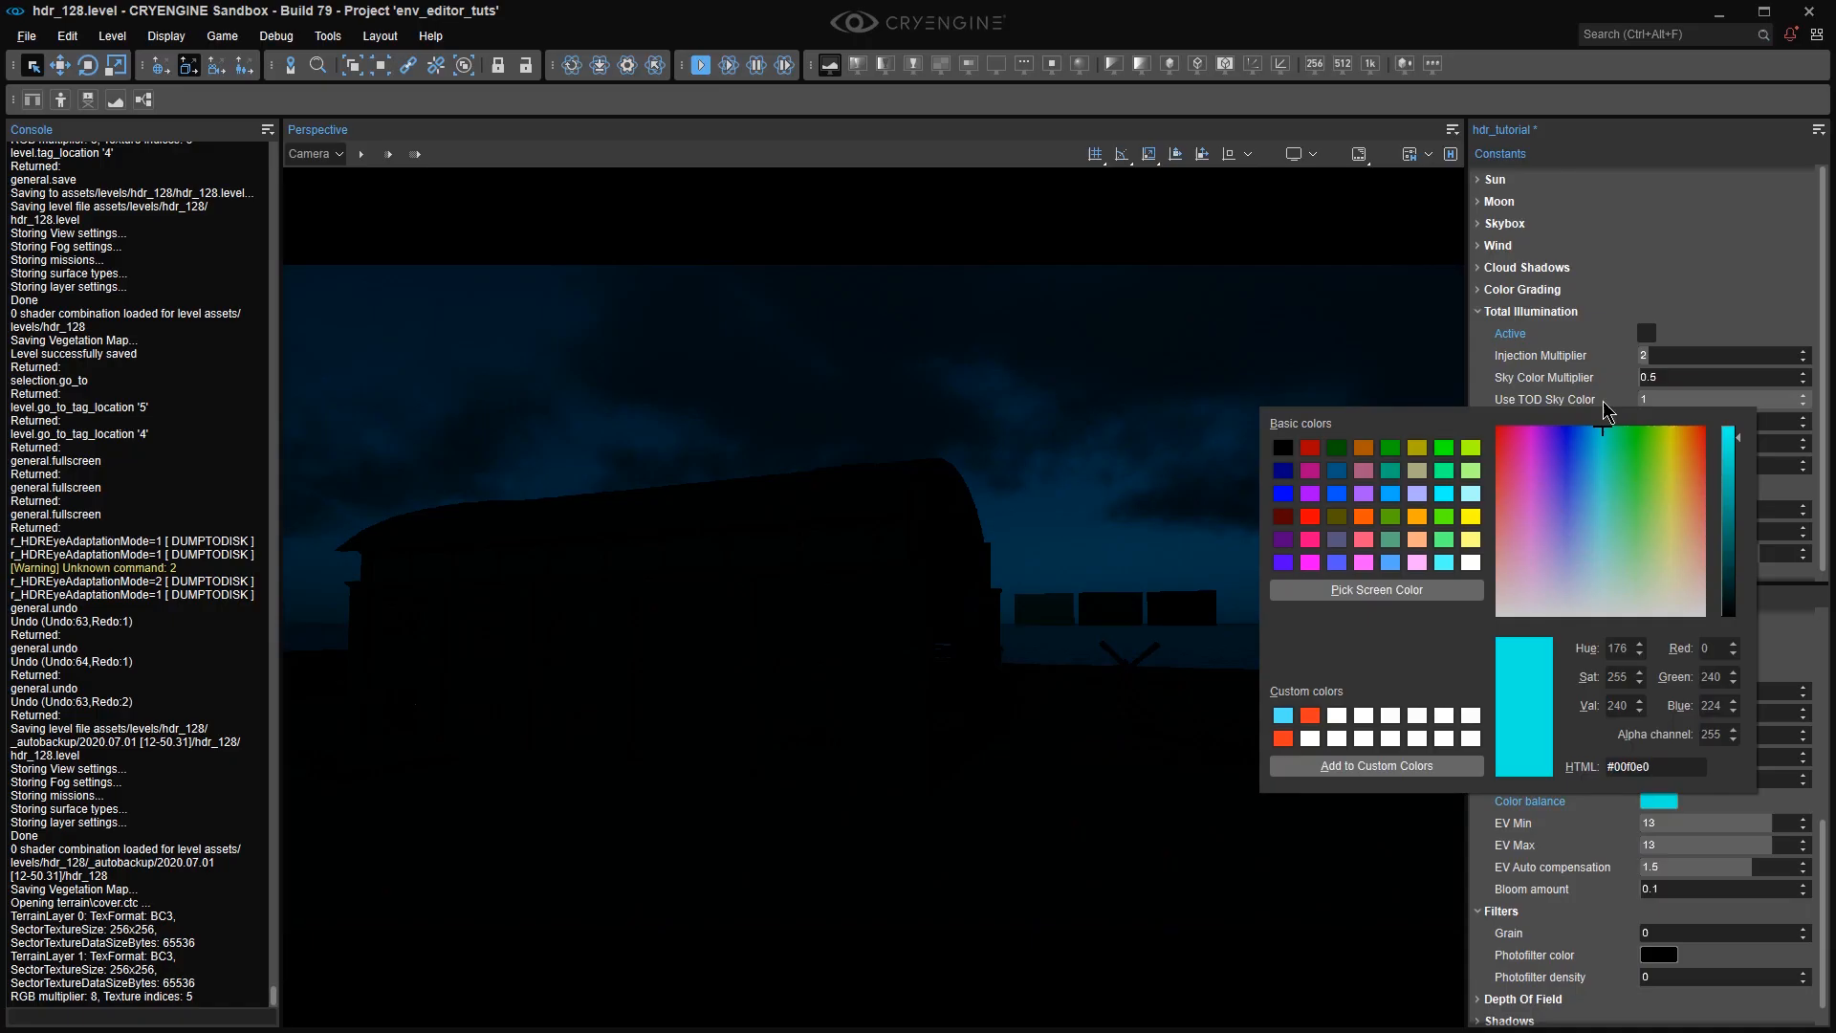
double_click(1612, 676)
text(0)
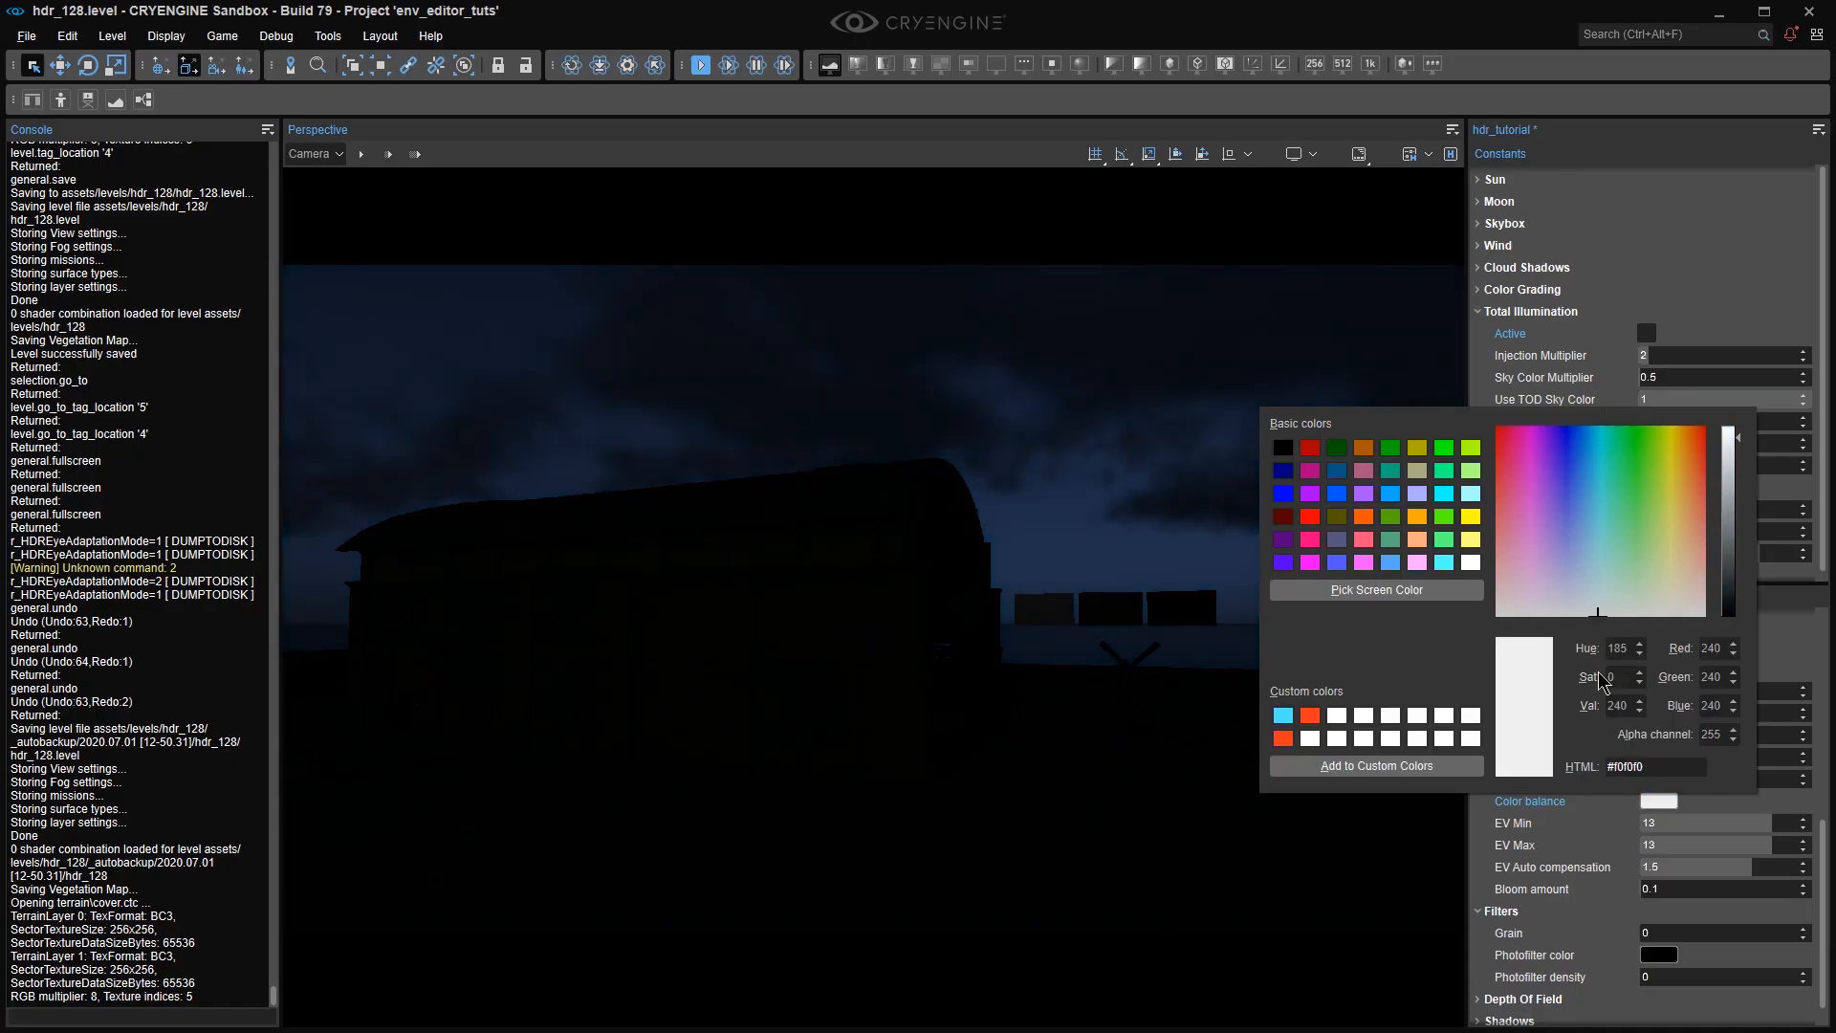
click(1623, 954)
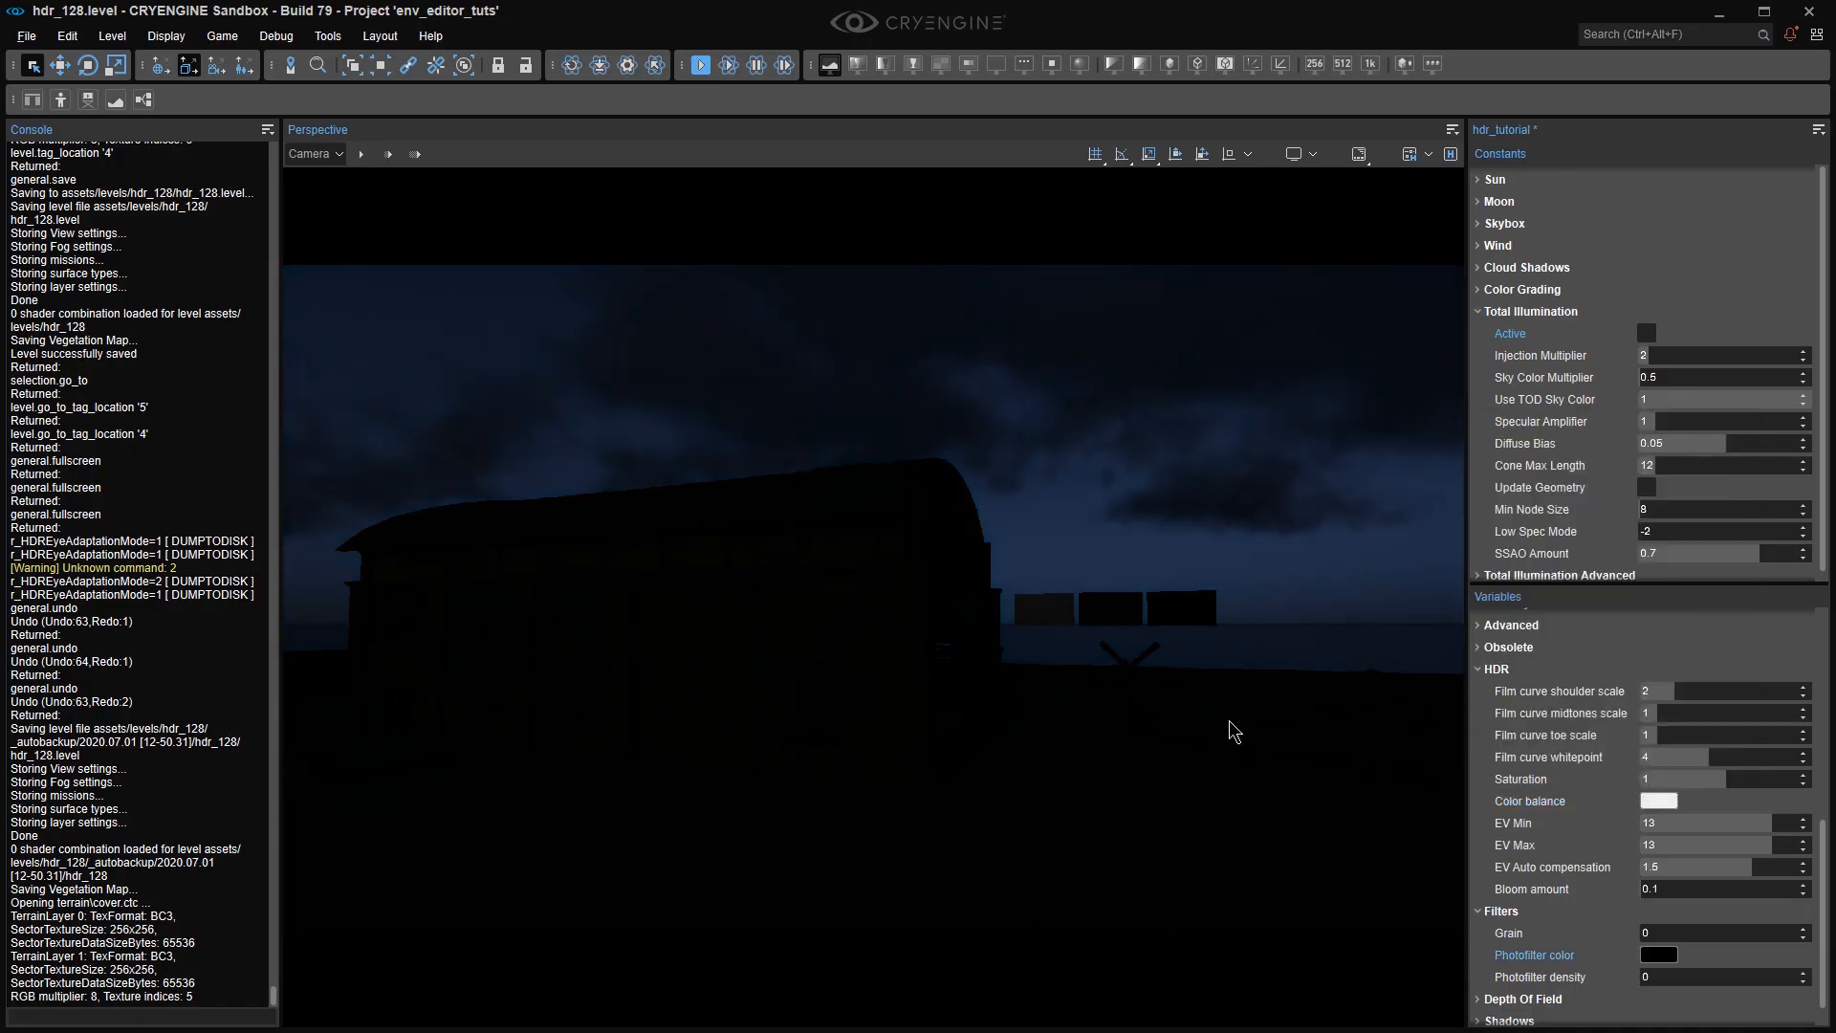
Undo the night lighting changes to the sun intensity and Sky Light multiplier.
key(ctrl+z)
key(ctrl+z)
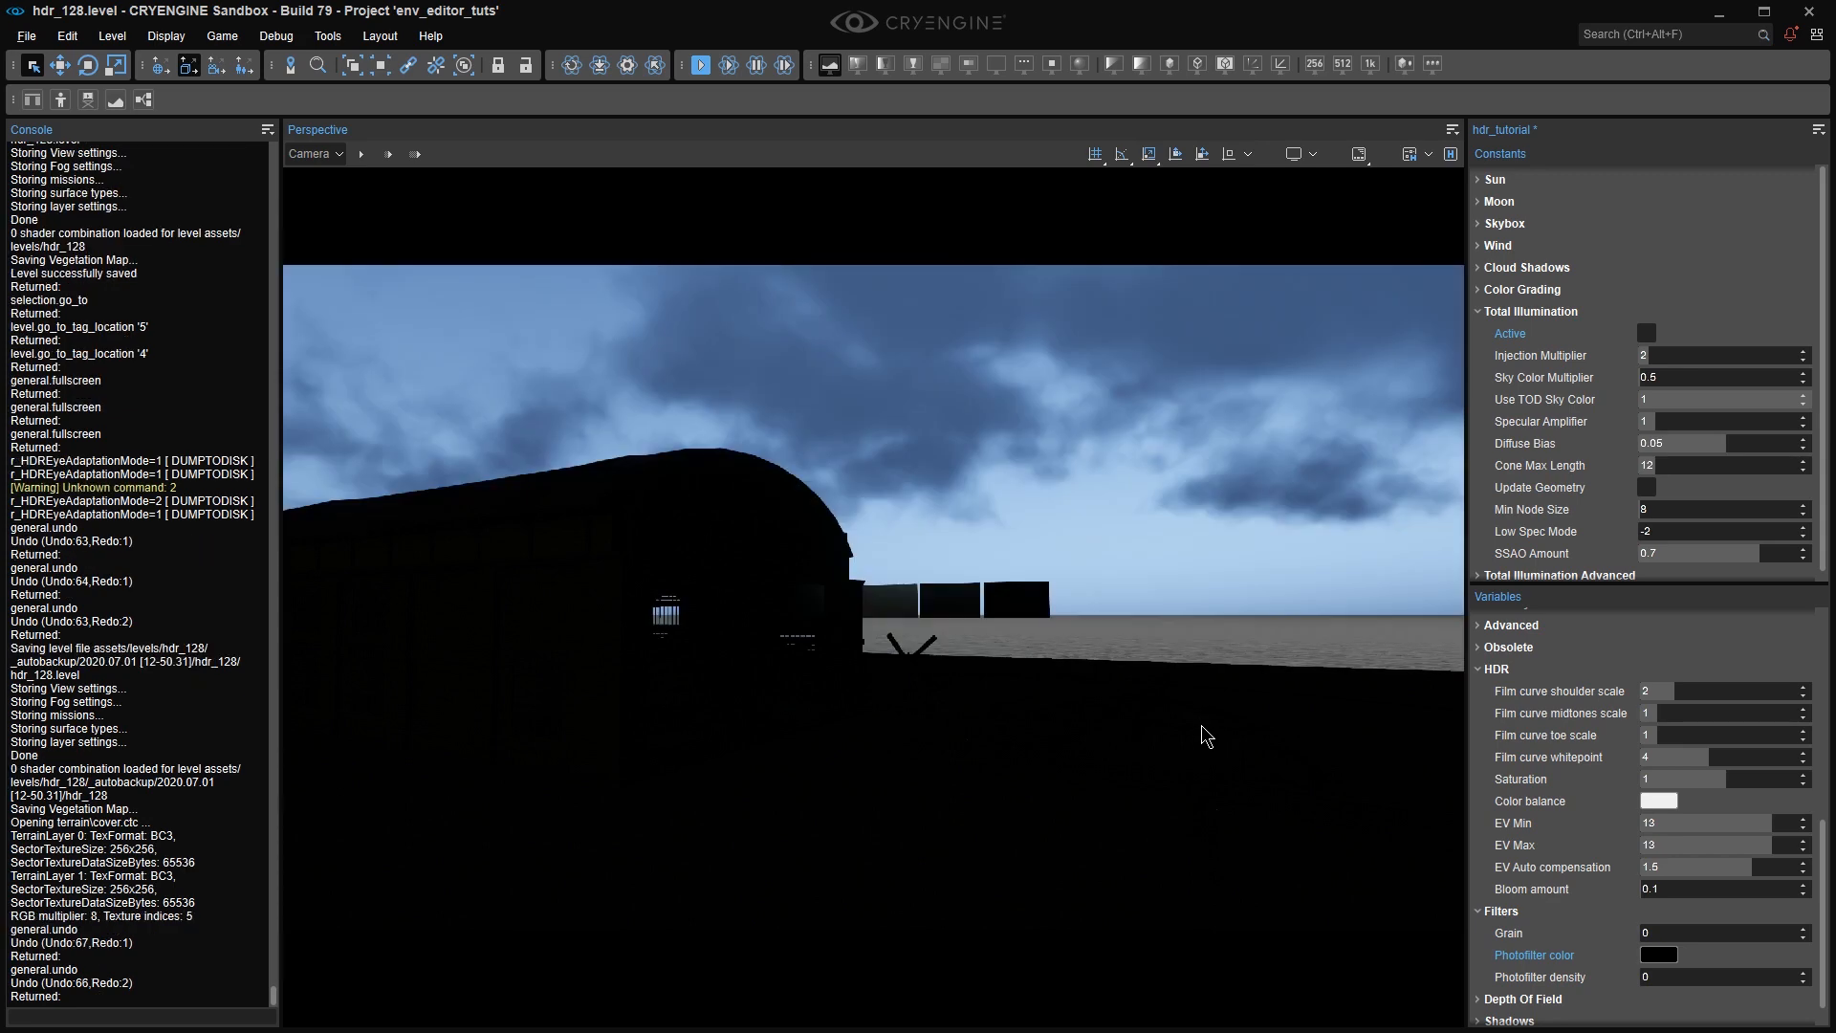
key(ctrl+z)
Try a yellow HDR color balance, #ffef3c, on the daylight scene.
click(1660, 801)
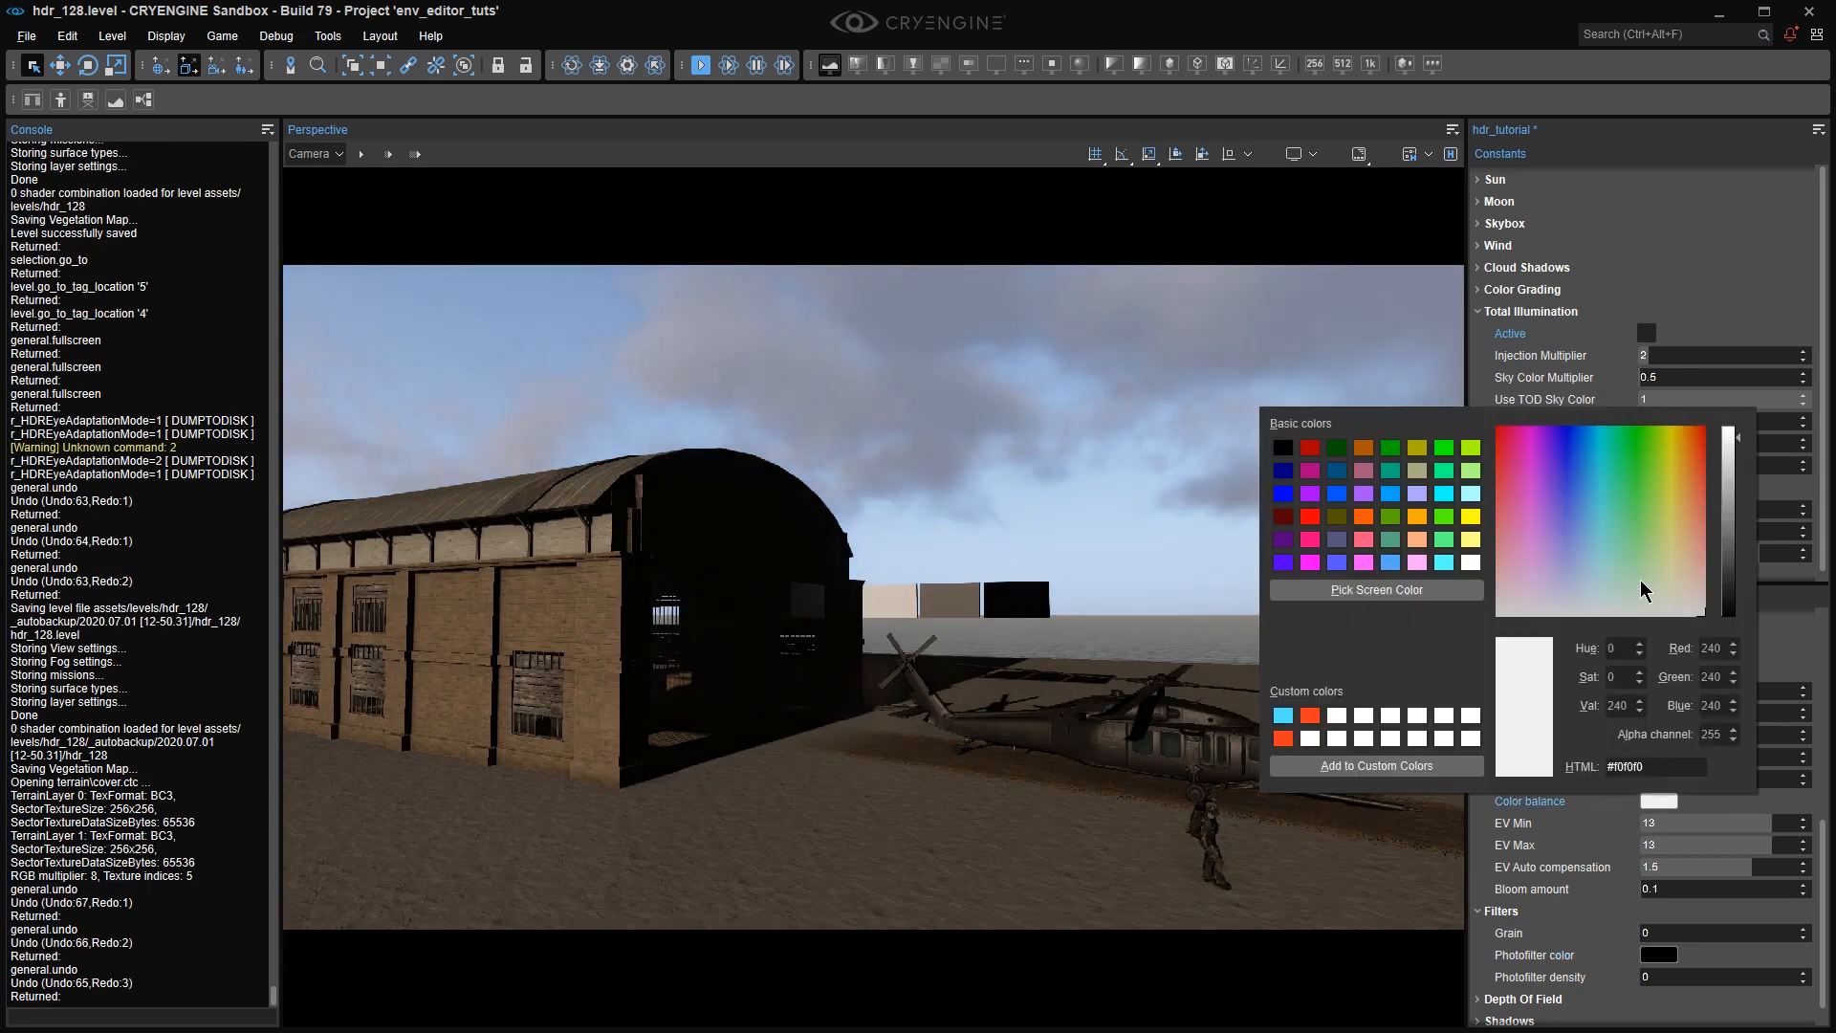
drag(1642, 587, 1672, 484)
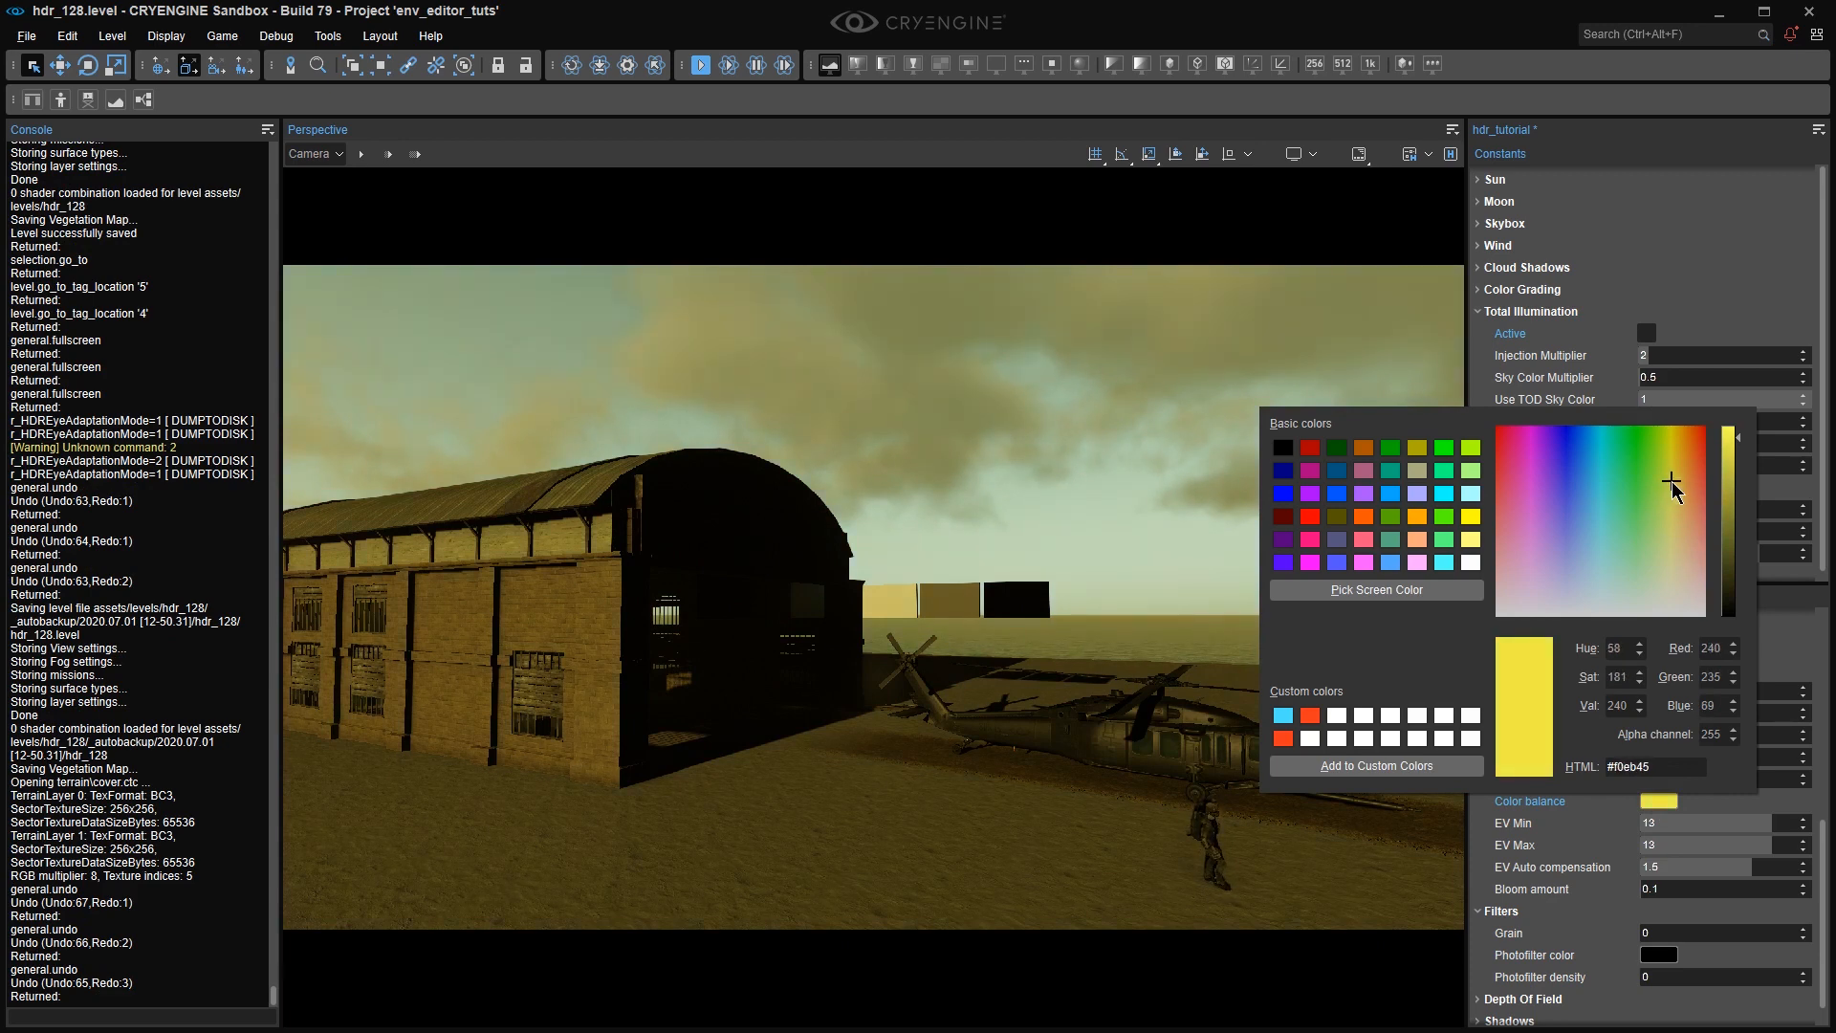
click(1736, 428)
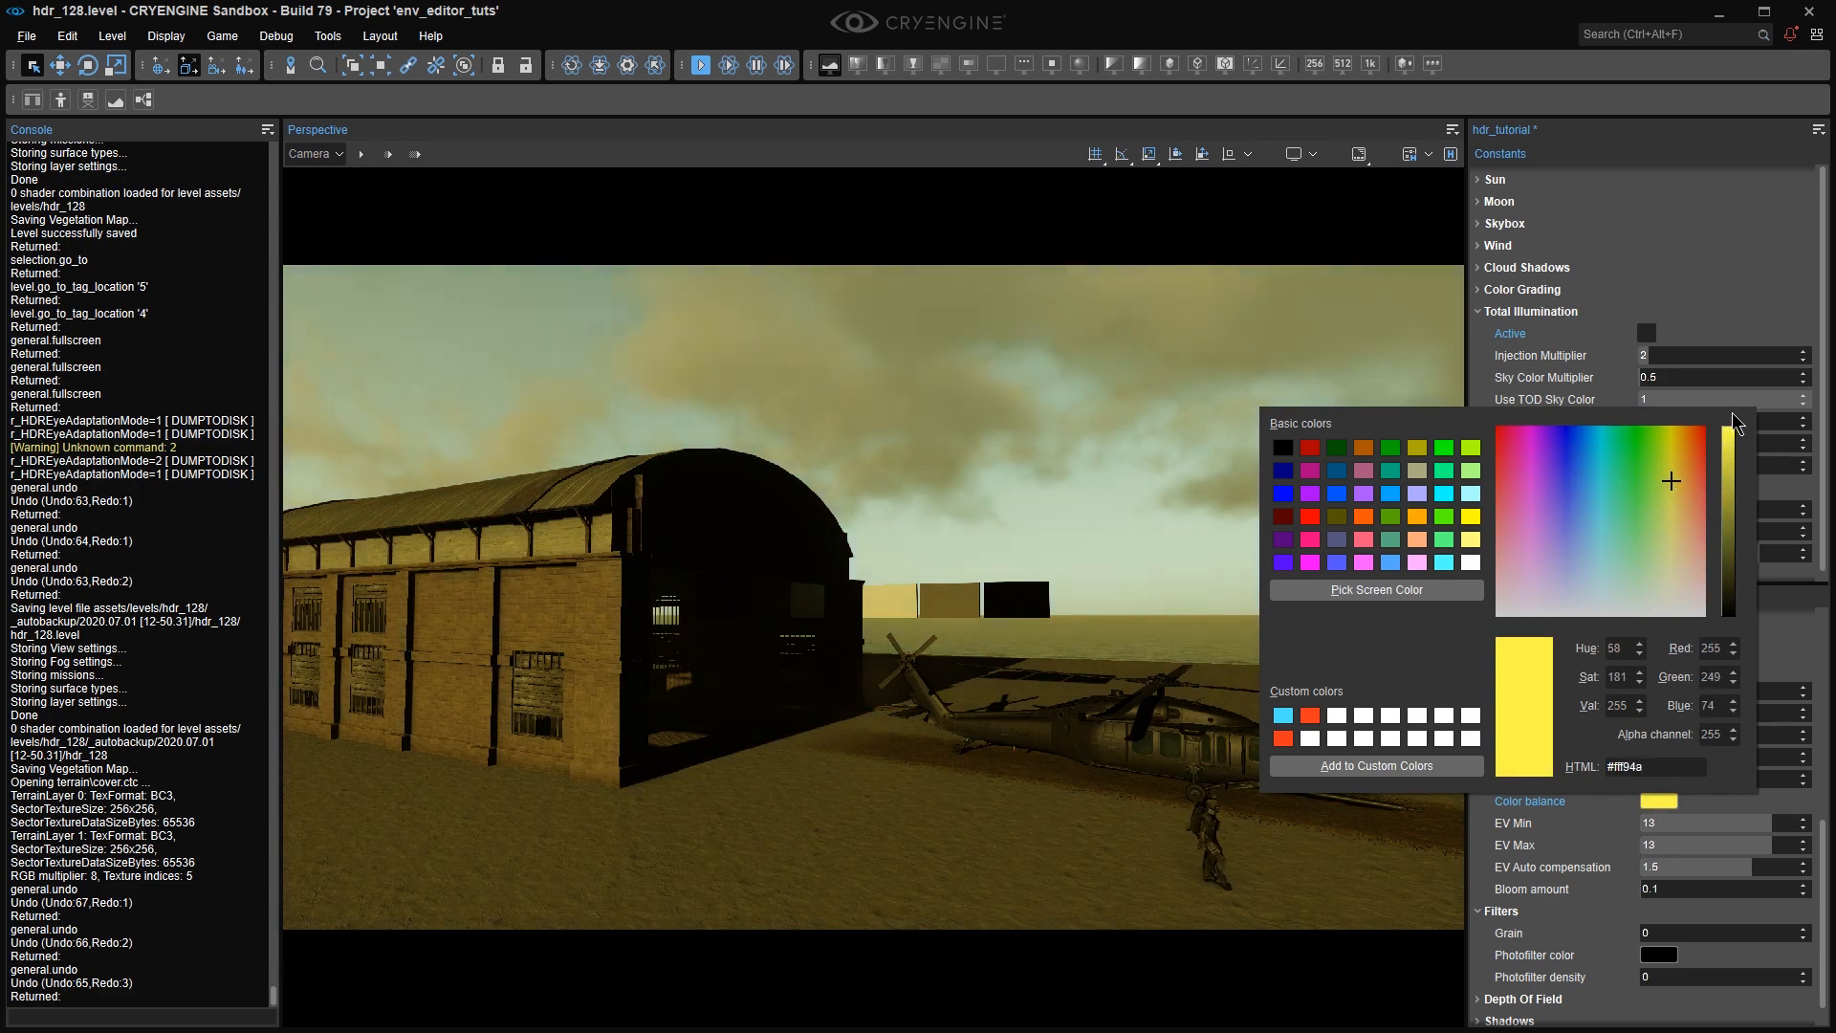
drag(1671, 487, 1674, 472)
Try a blue color balance by setting its hue to 225, and cancel back to the neutral color.
text(225)
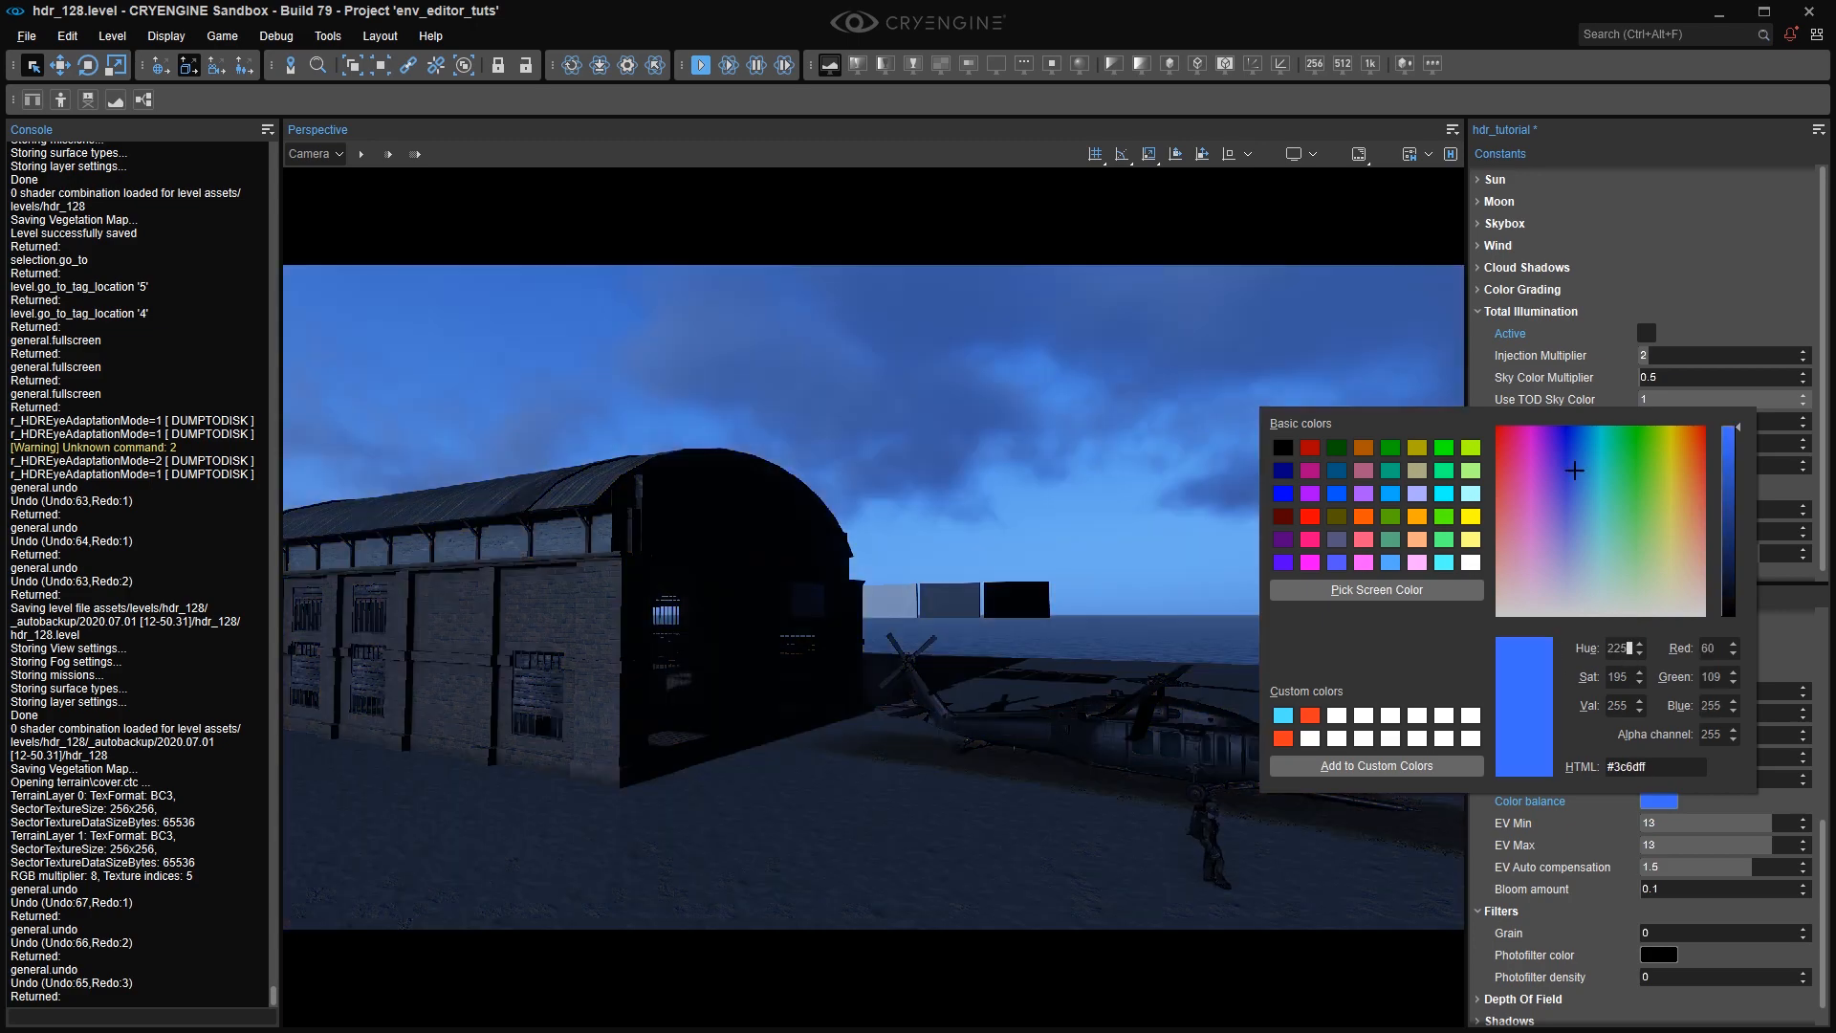
key(ctrl+z)
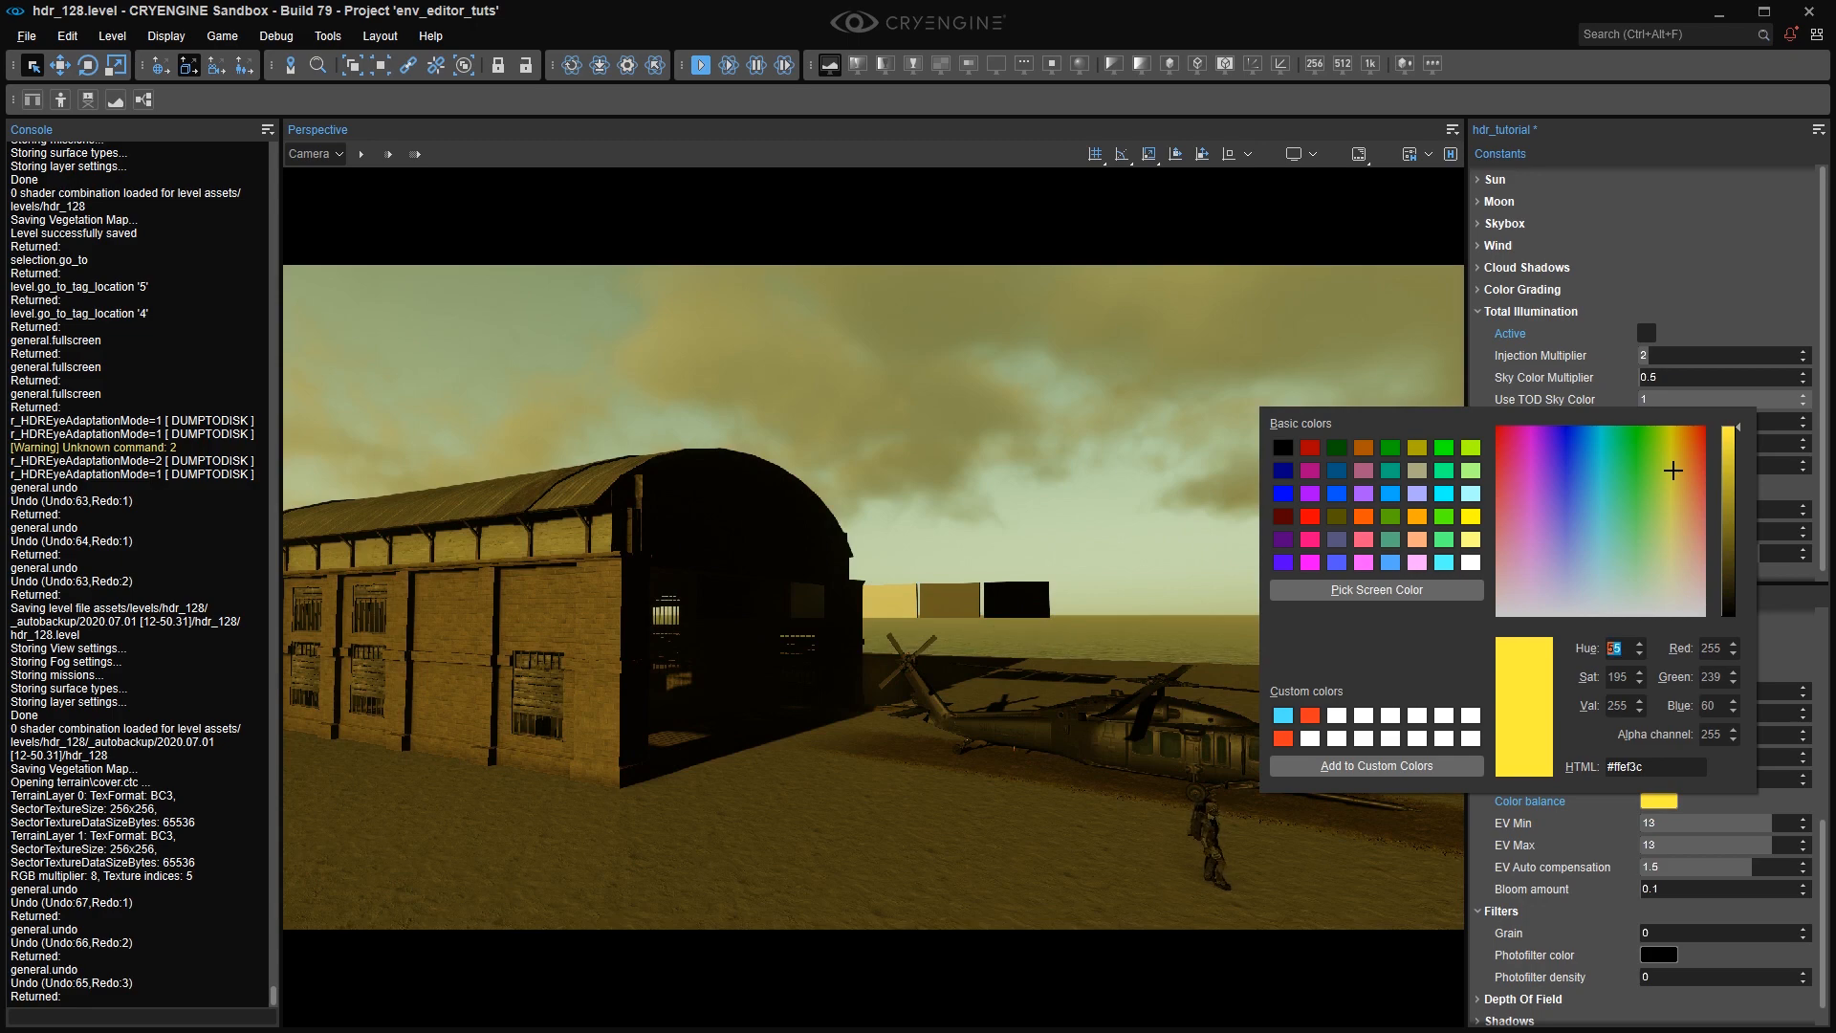
text(225)
key(ctrl+z)
key(Escape)
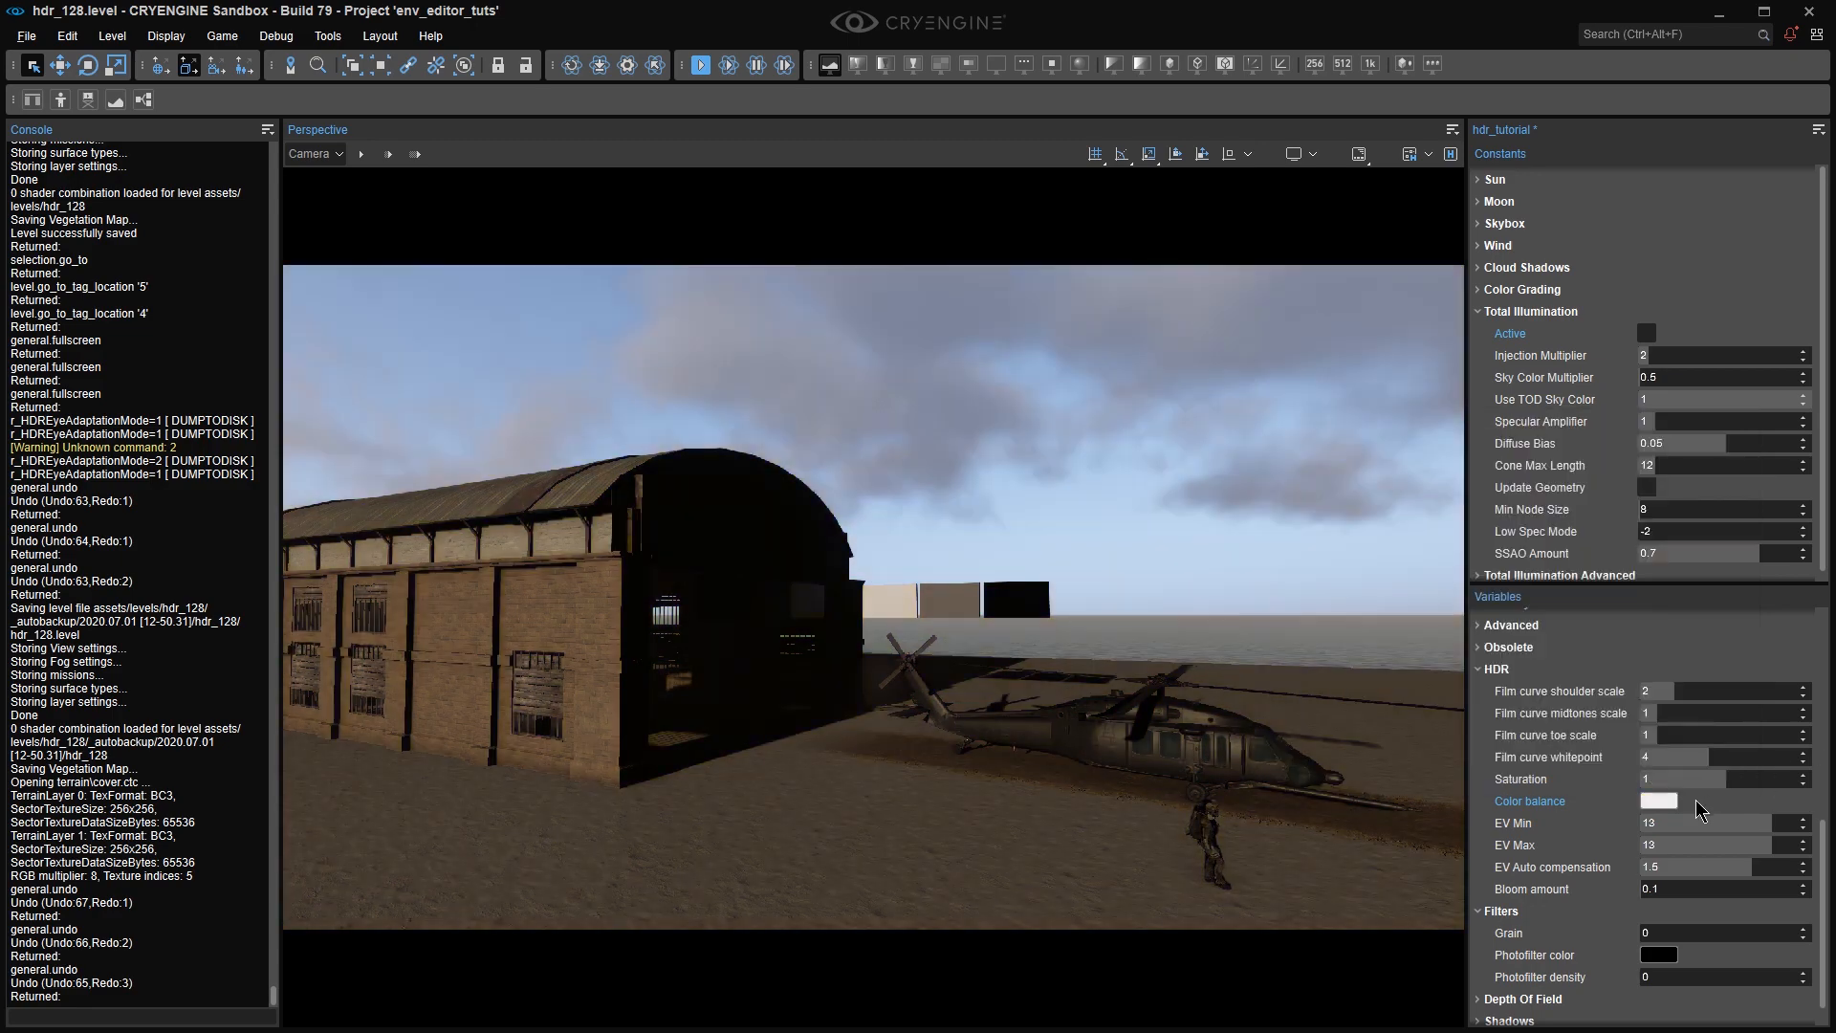
Try lowering the HDR color balance brightness to black, #000000.
click(1659, 802)
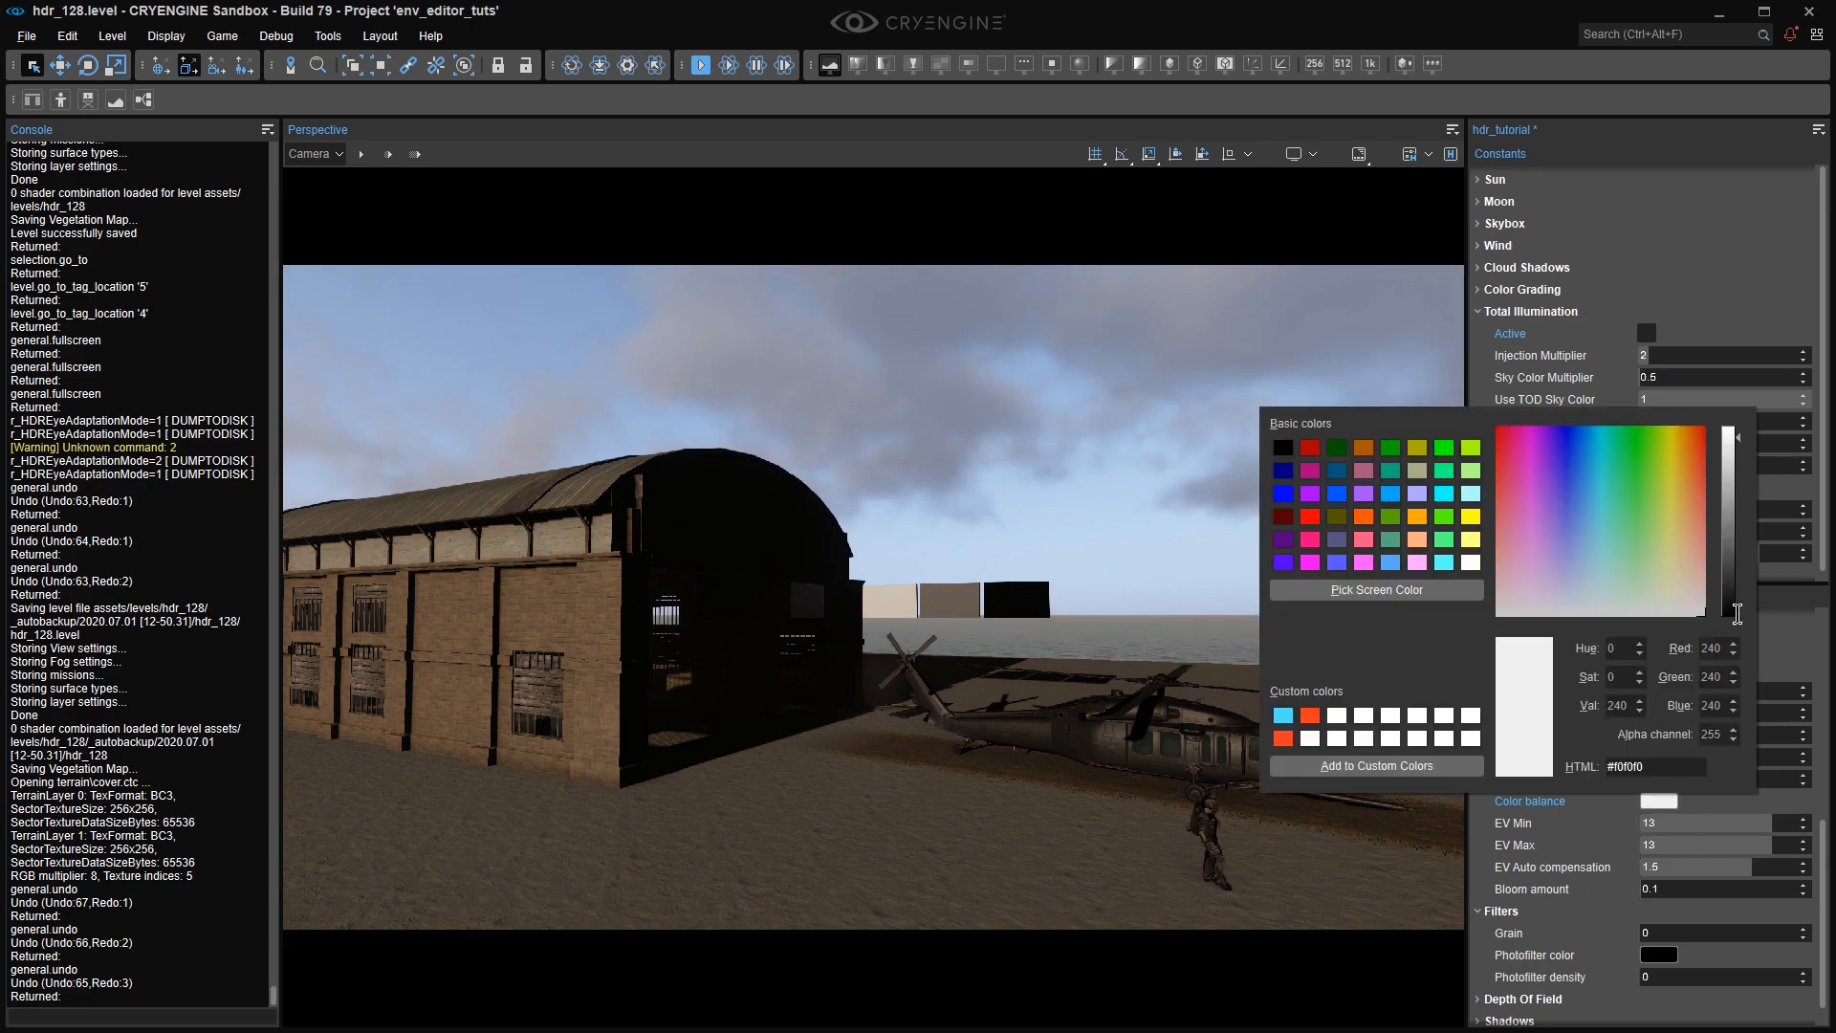
drag(1738, 449, 1733, 599)
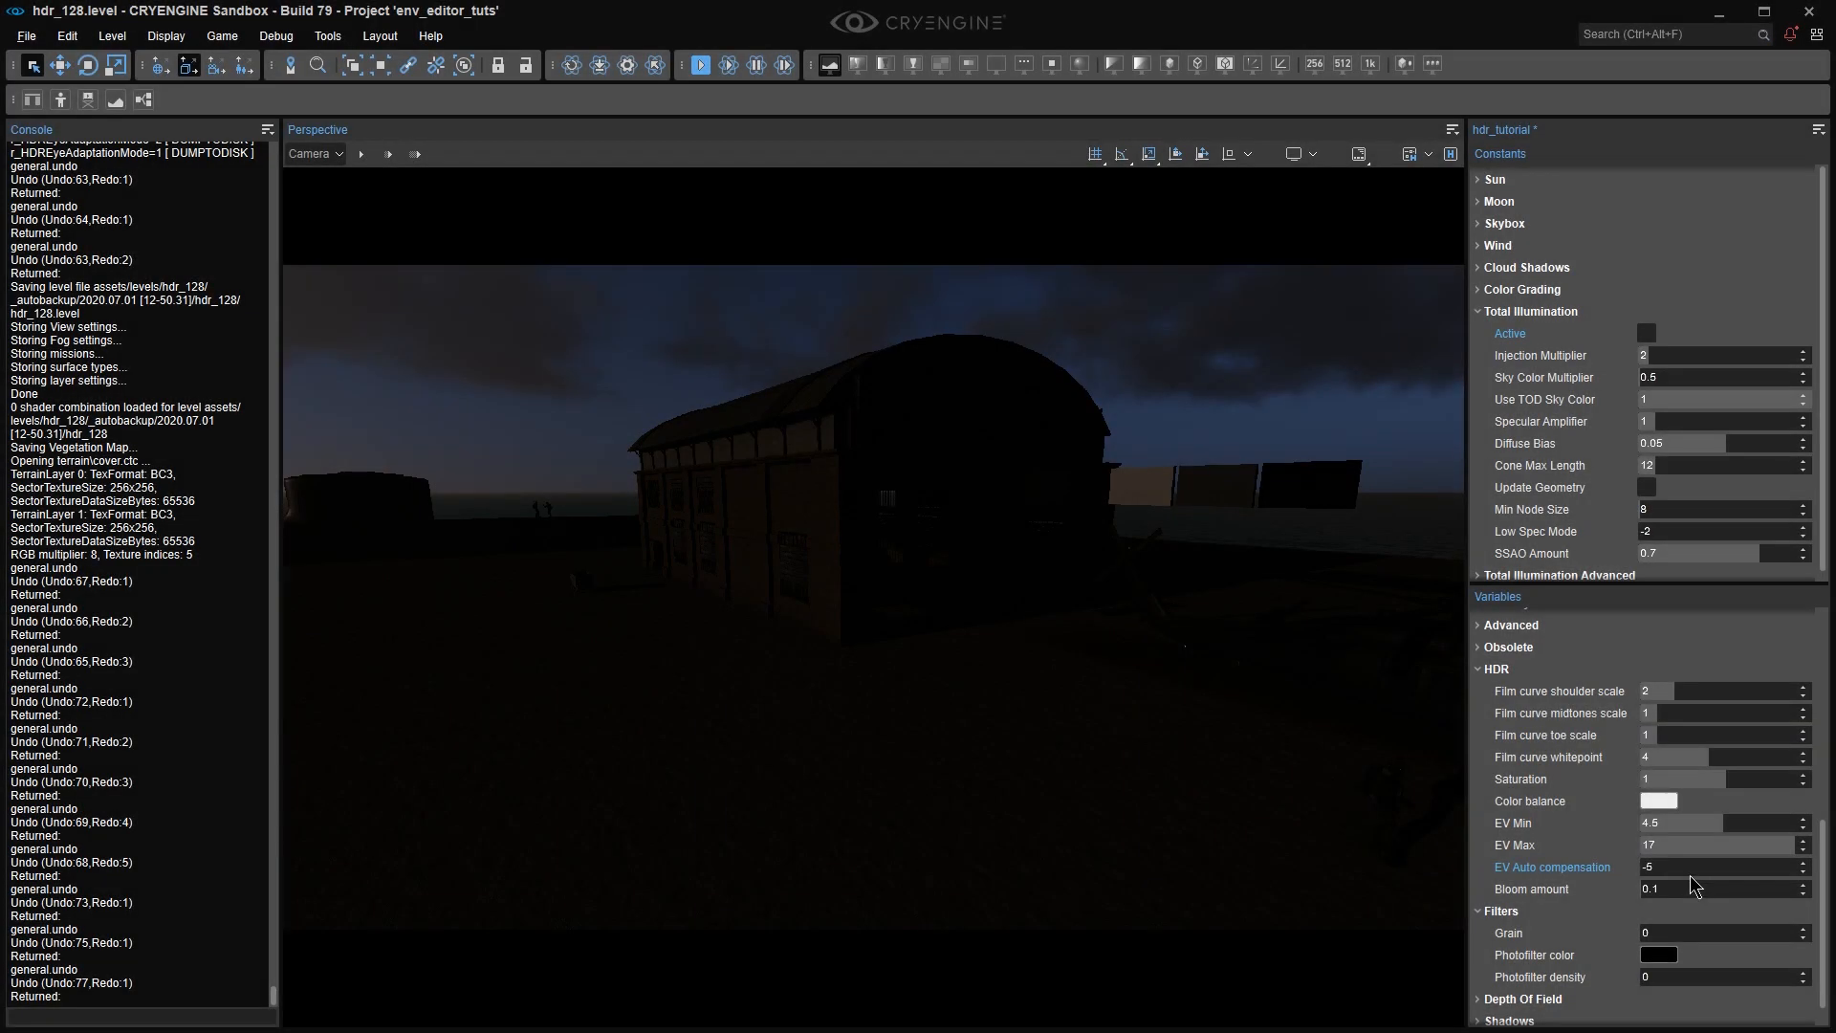
Undo the last EV Auto compensation change and set EV Auto compensation to 1.5.
key(ctrl+z)
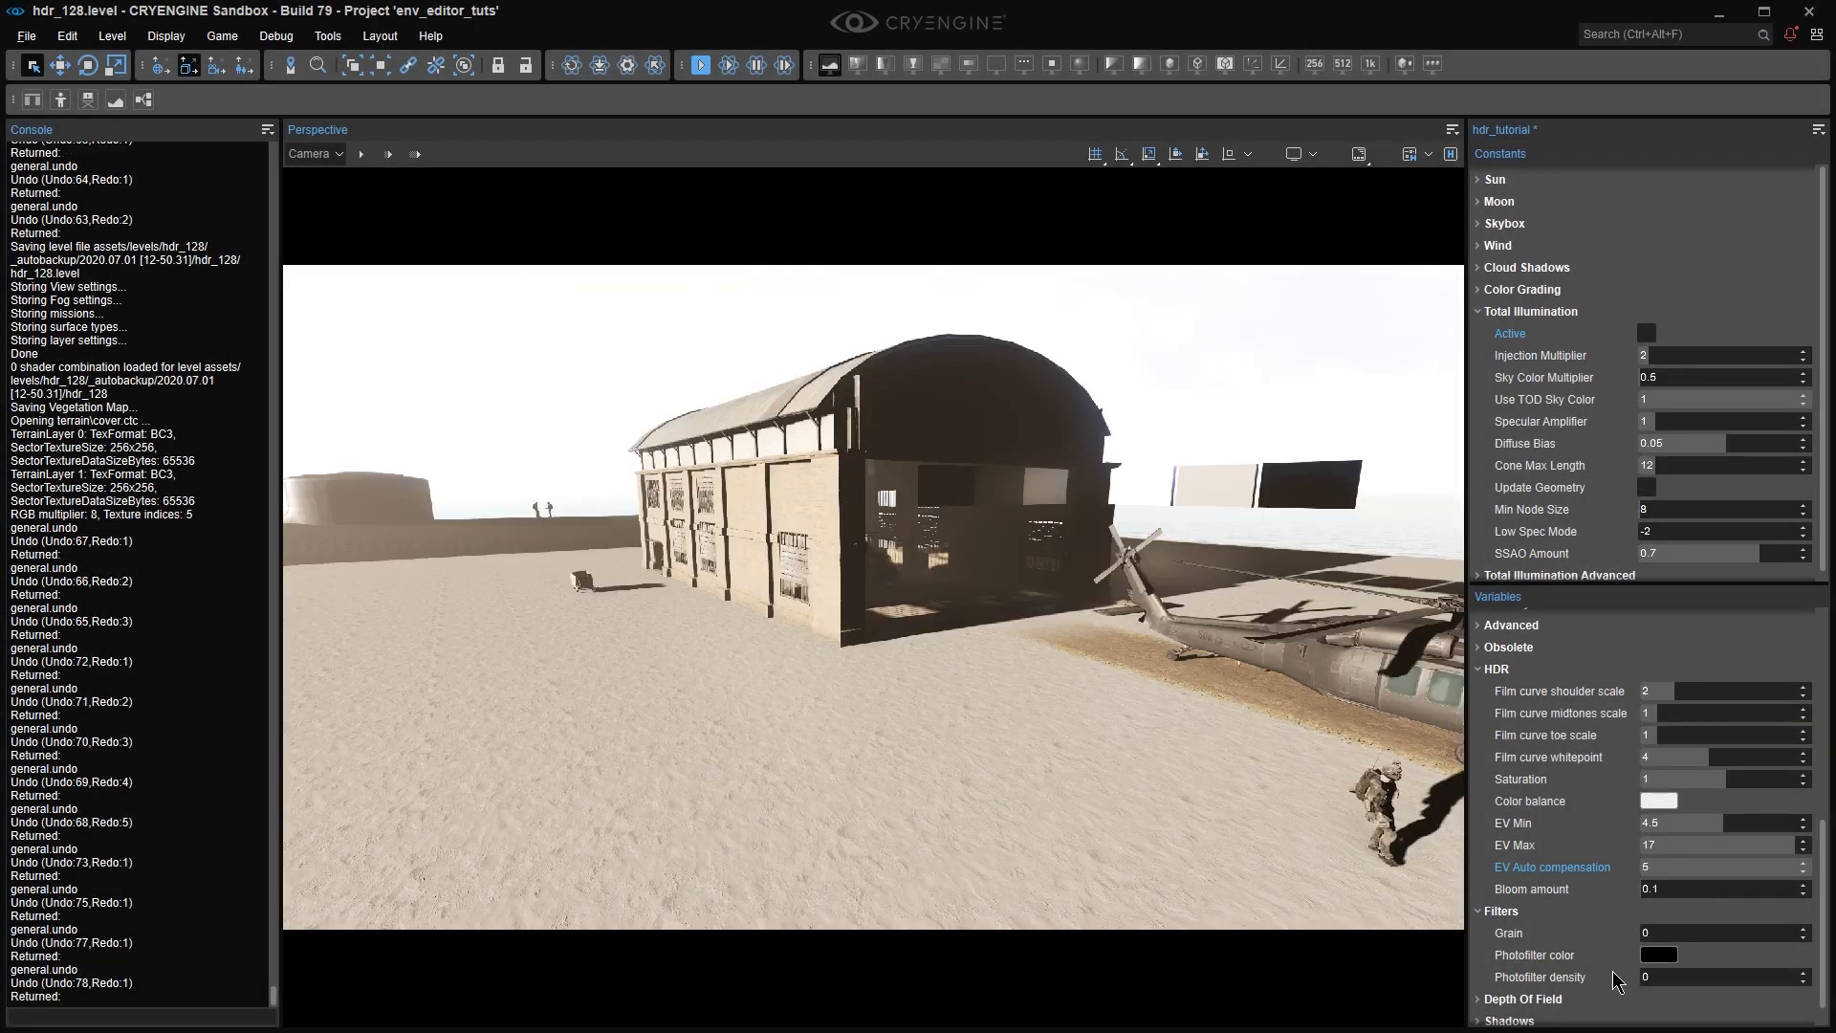
click(1702, 868)
text(1.5)
key(Return)
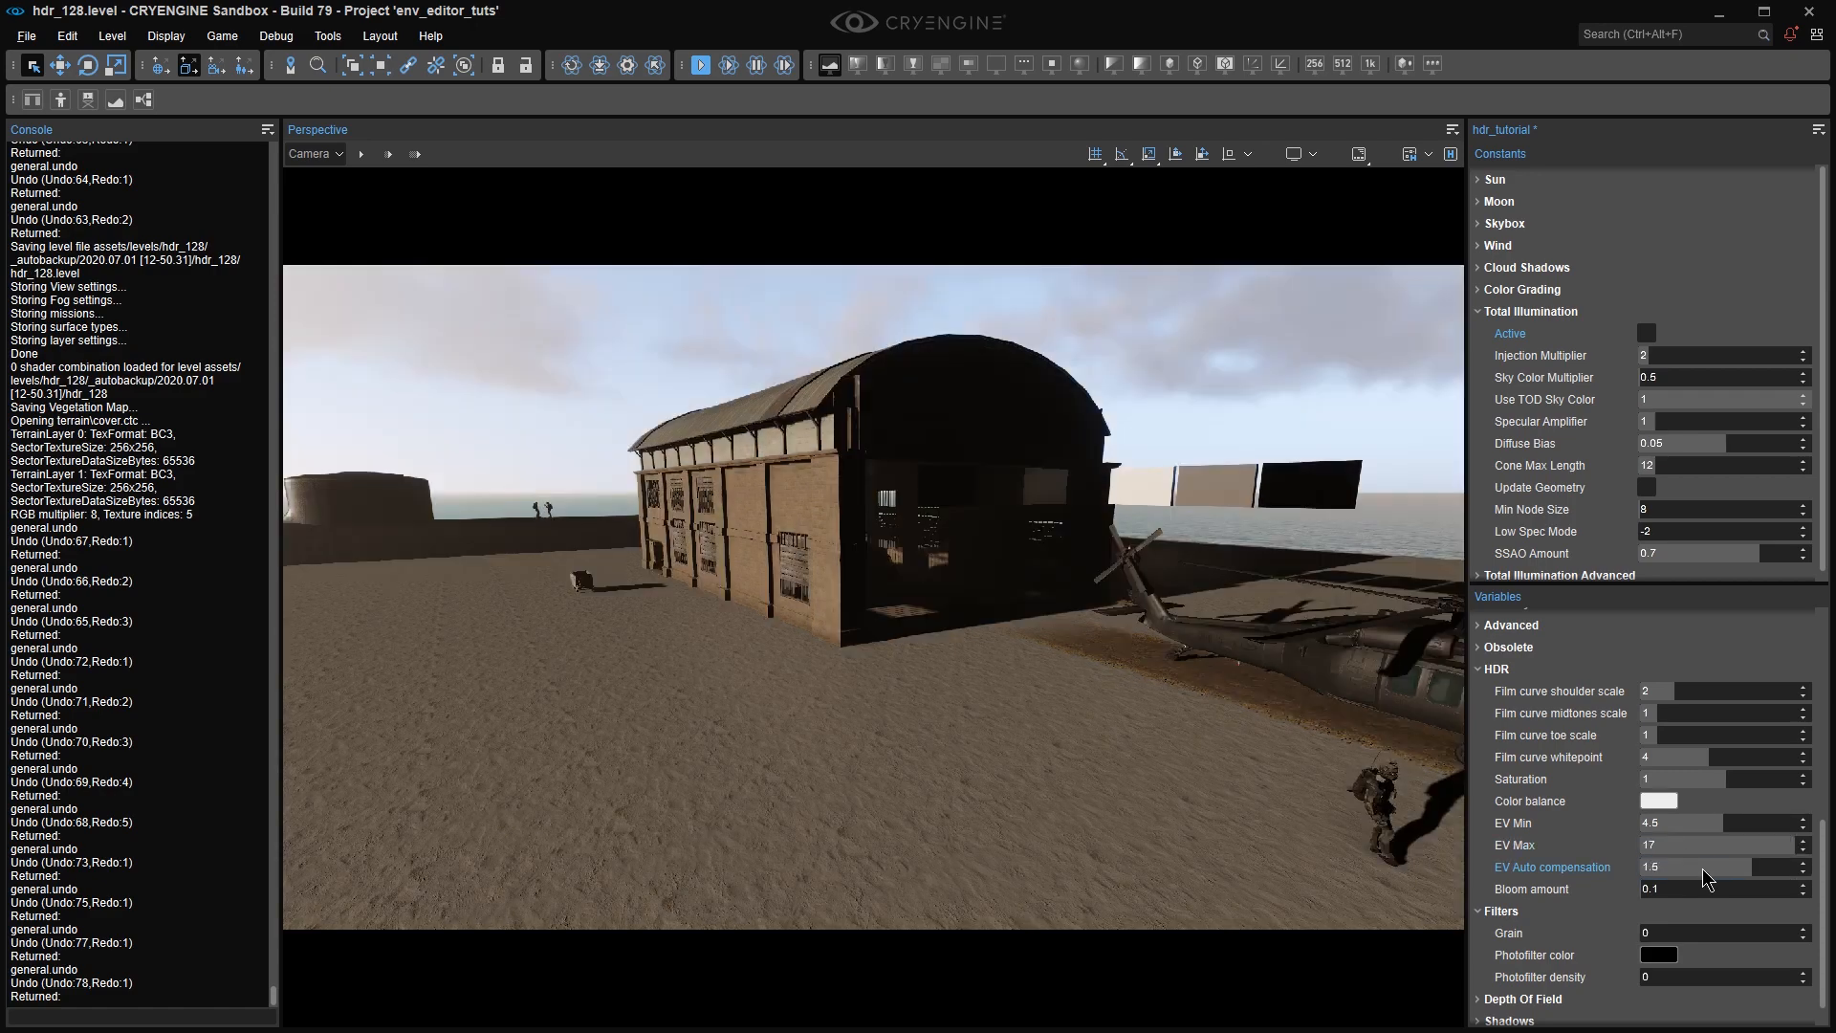
right_drag(1258, 685, 1242, 674)
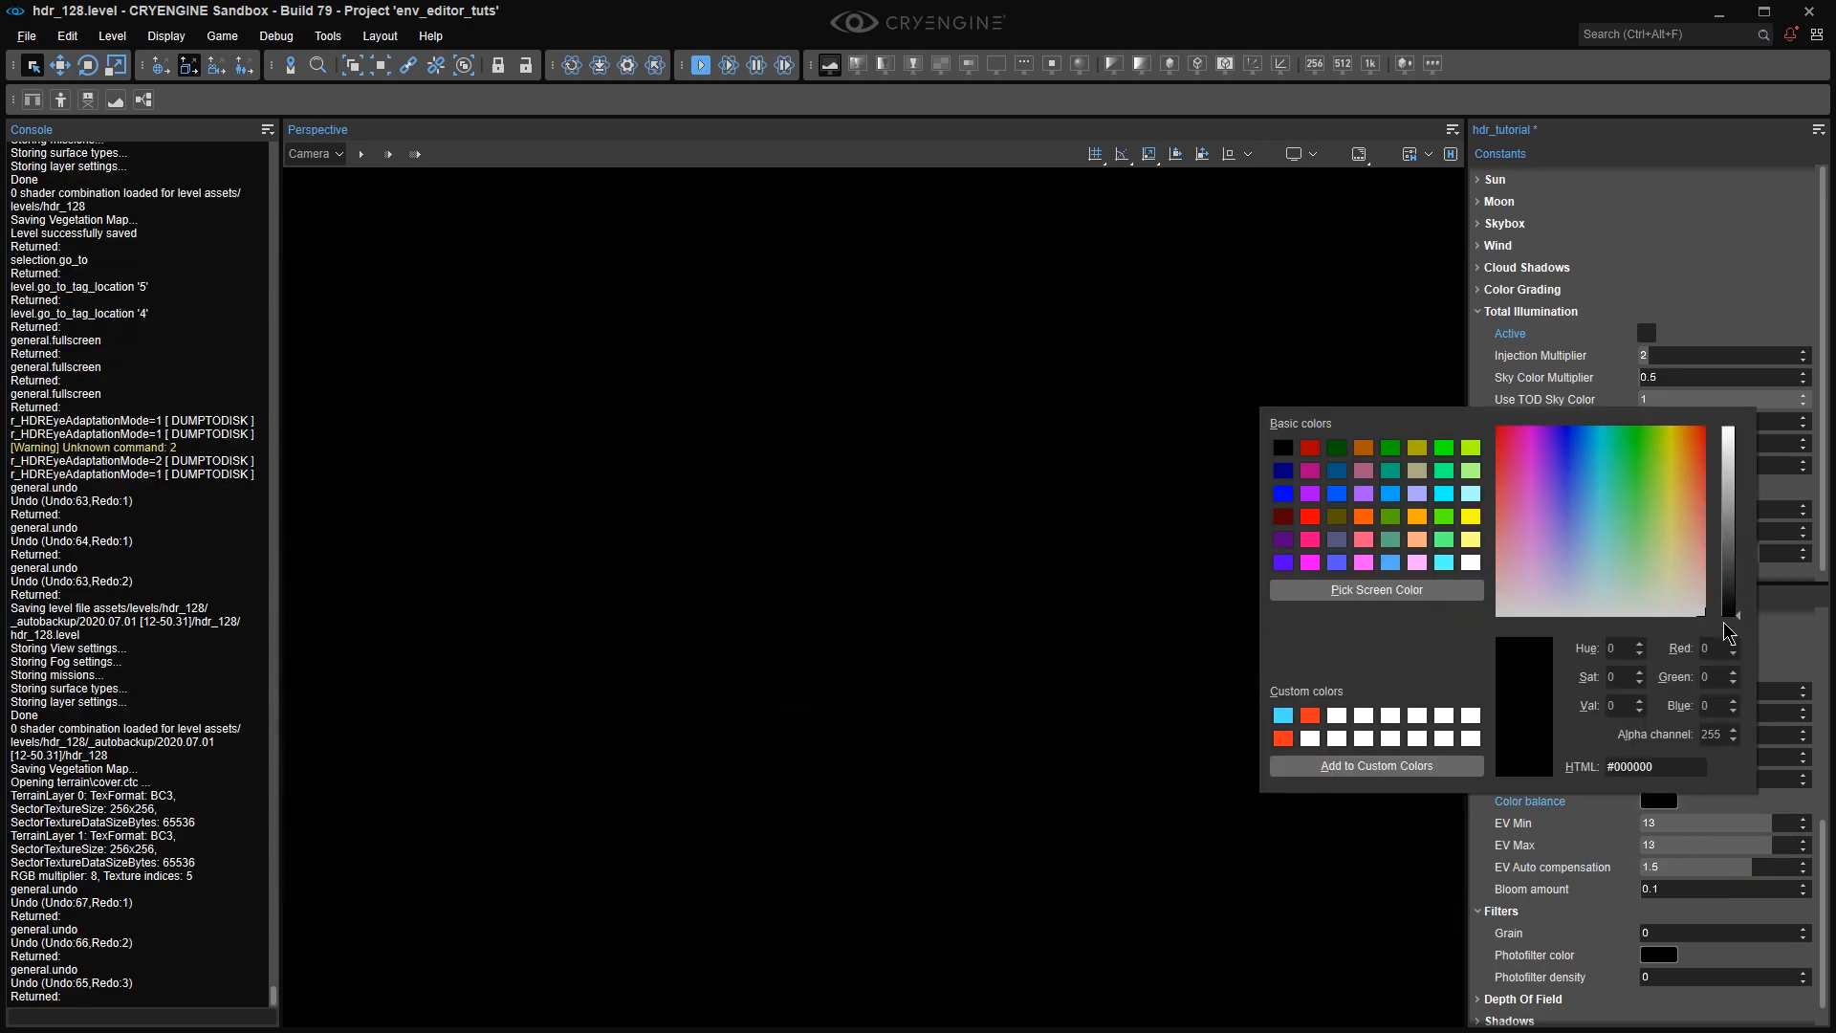
Cancel the black color balance and try saturated tints, red #ed0000 and violet #7700ed.
key(Escape)
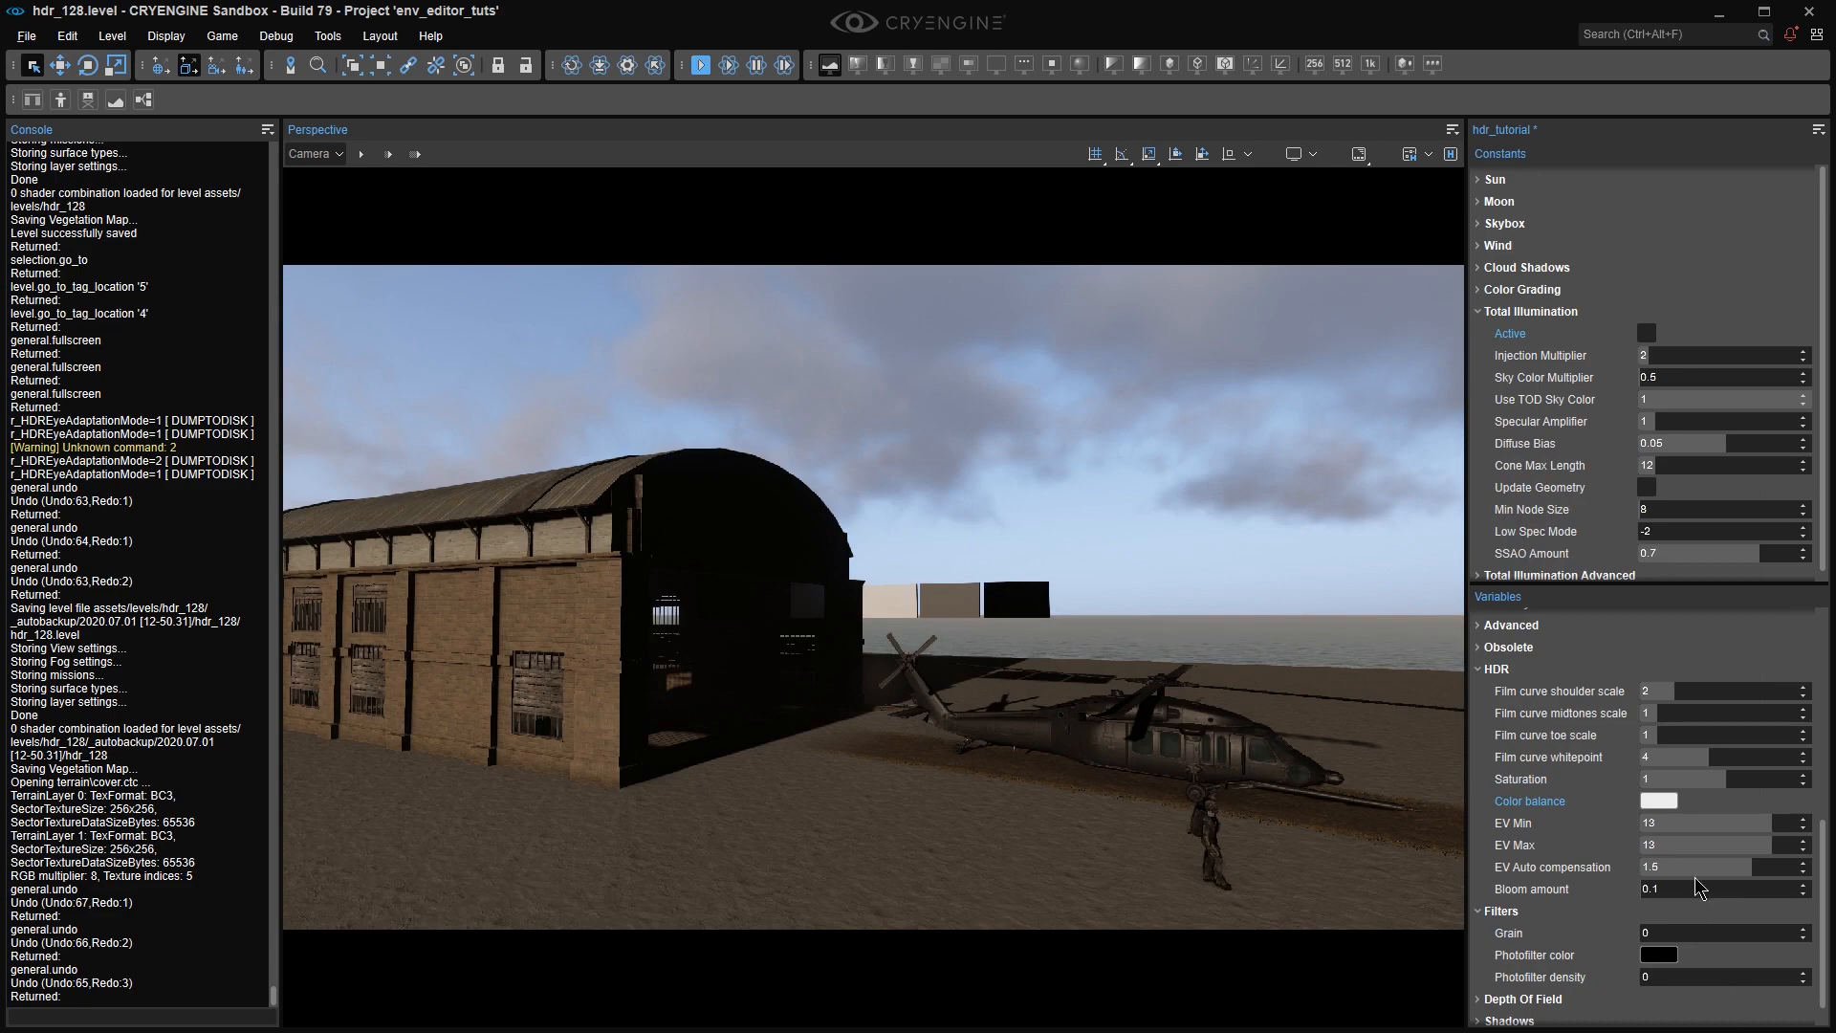
click(1654, 801)
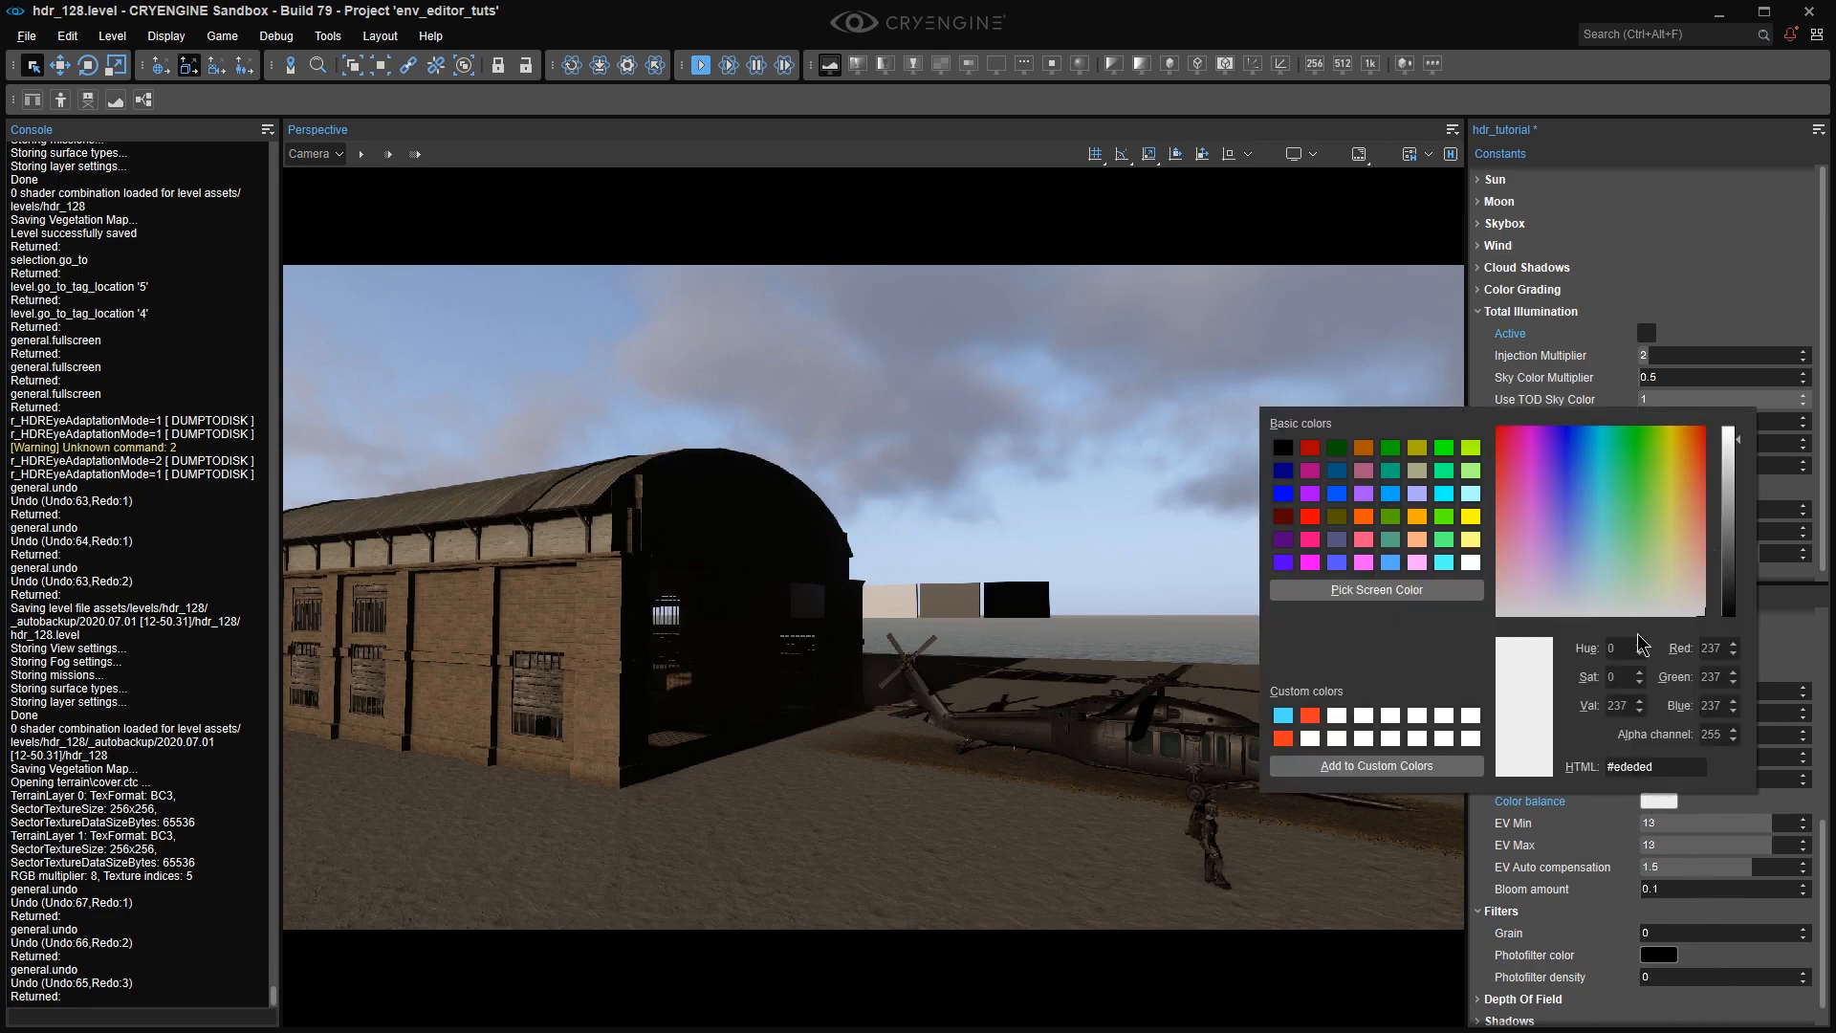
text(55)
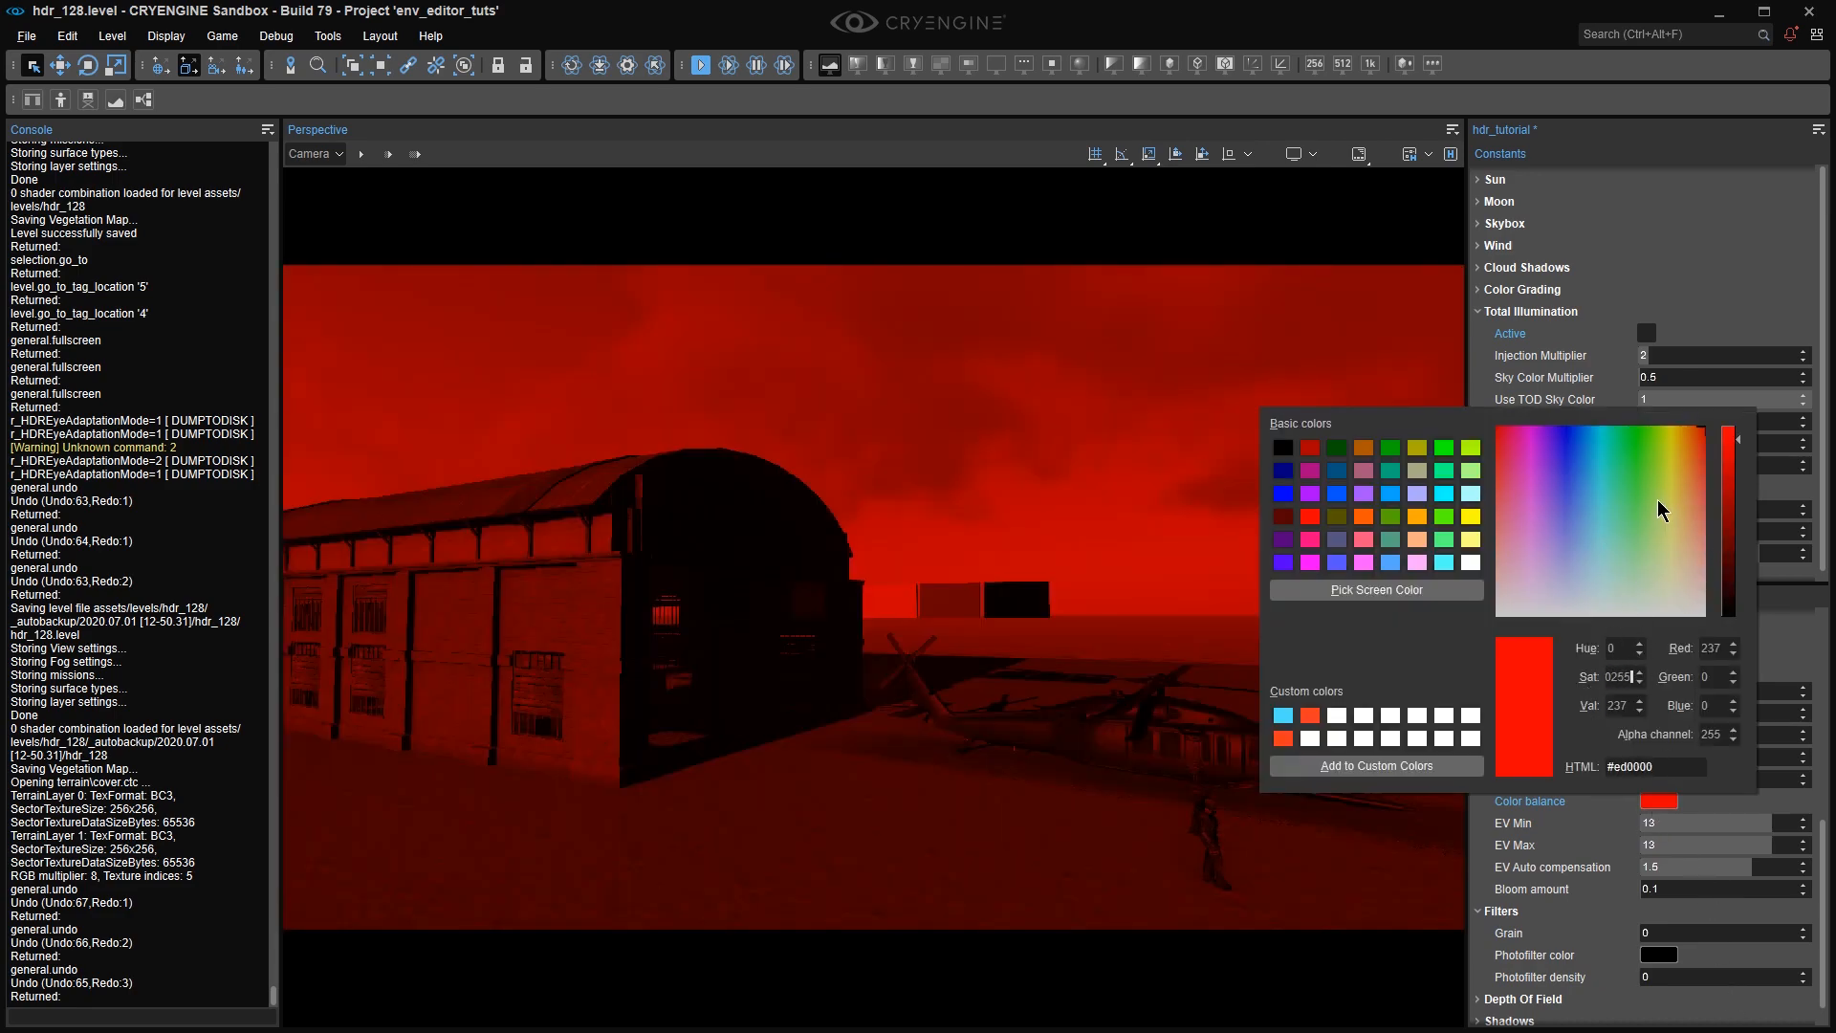
drag(1697, 433, 1548, 422)
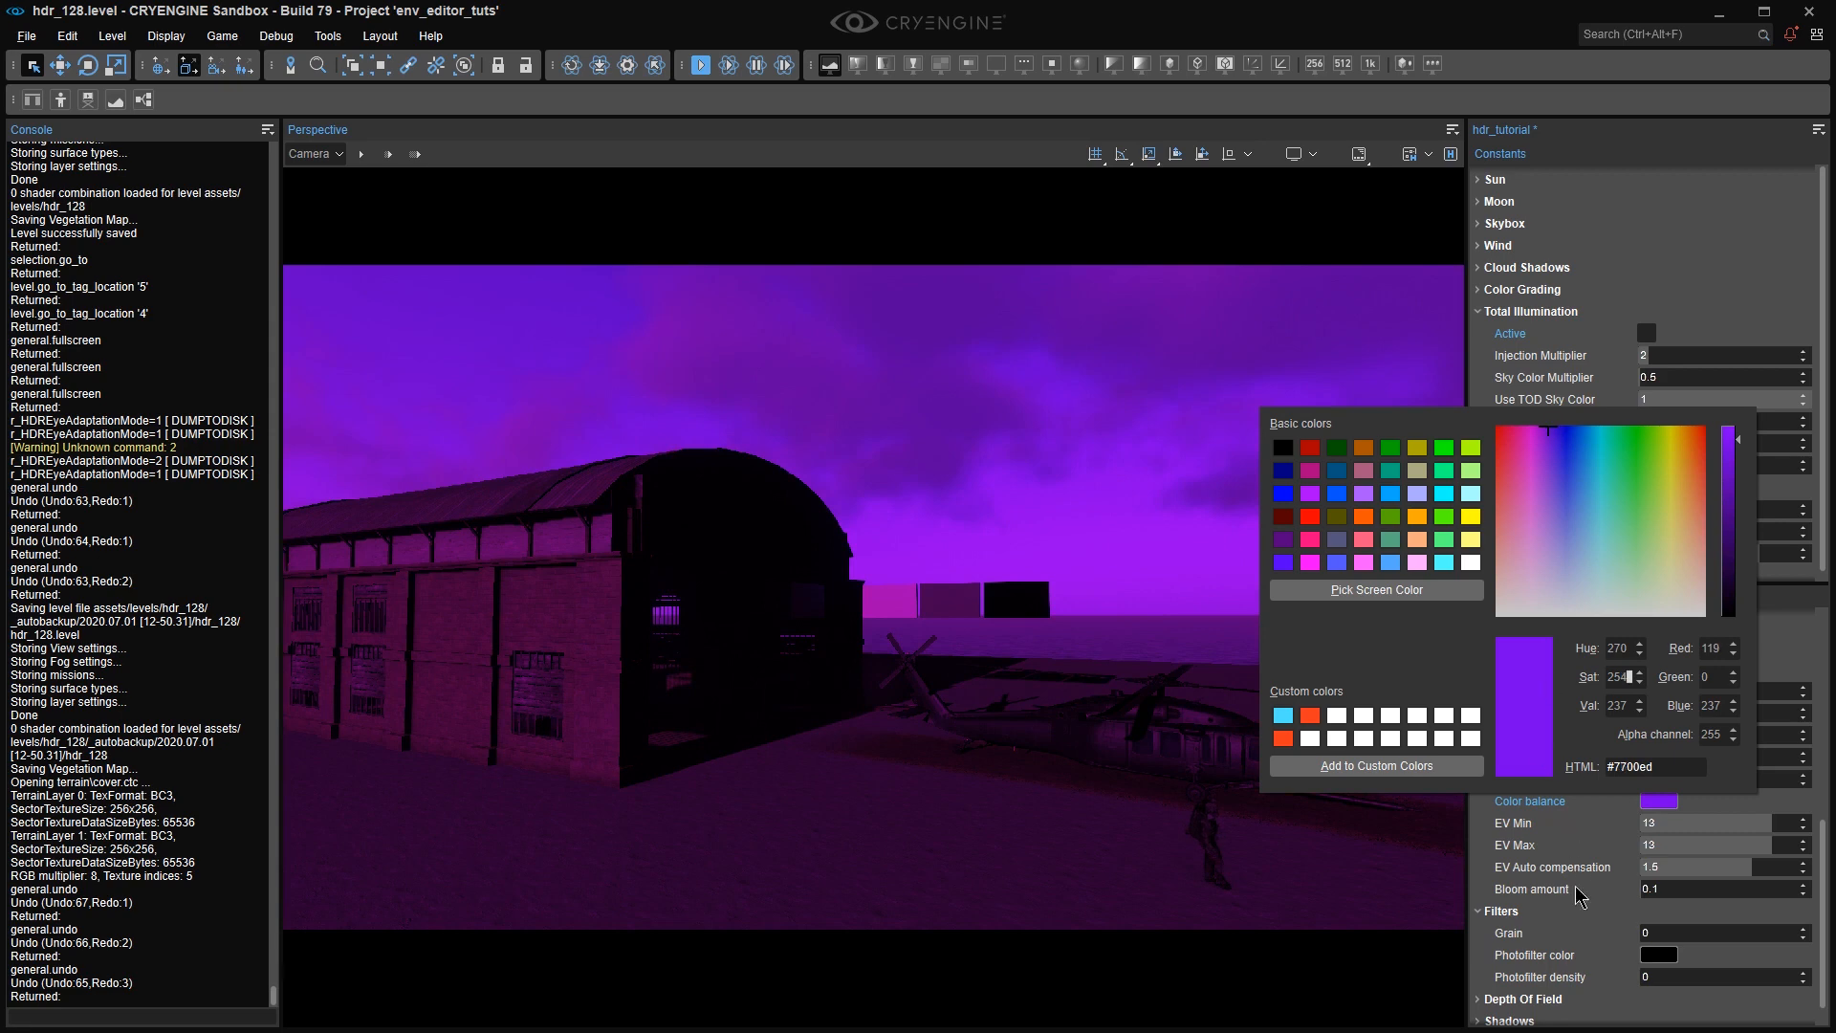
click(1571, 916)
Try an HDR saturation of 0 with the violet tint, and undo the saturation and color balance changes.
drag(1687, 779, 1612, 779)
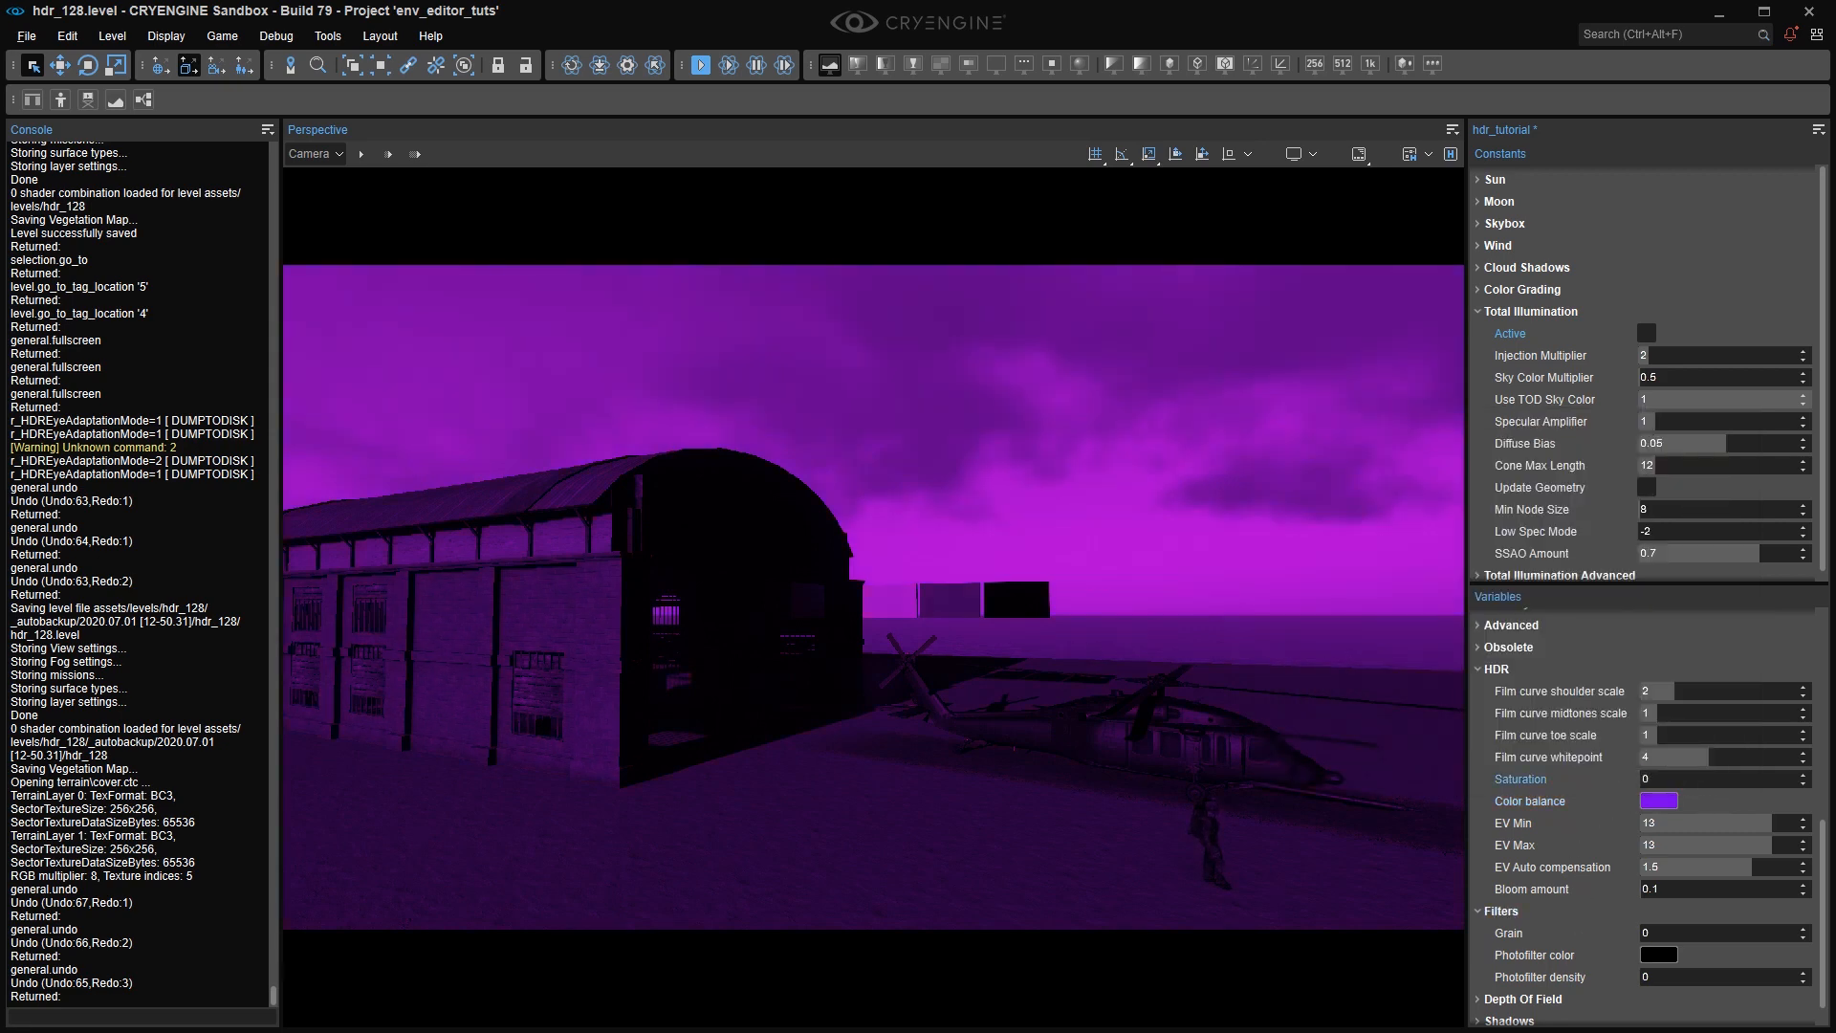
key(ctrl+z)
key(ctrl+z)
key(ctrl+z)
key(ctrl+z)
key(ctrl+z)
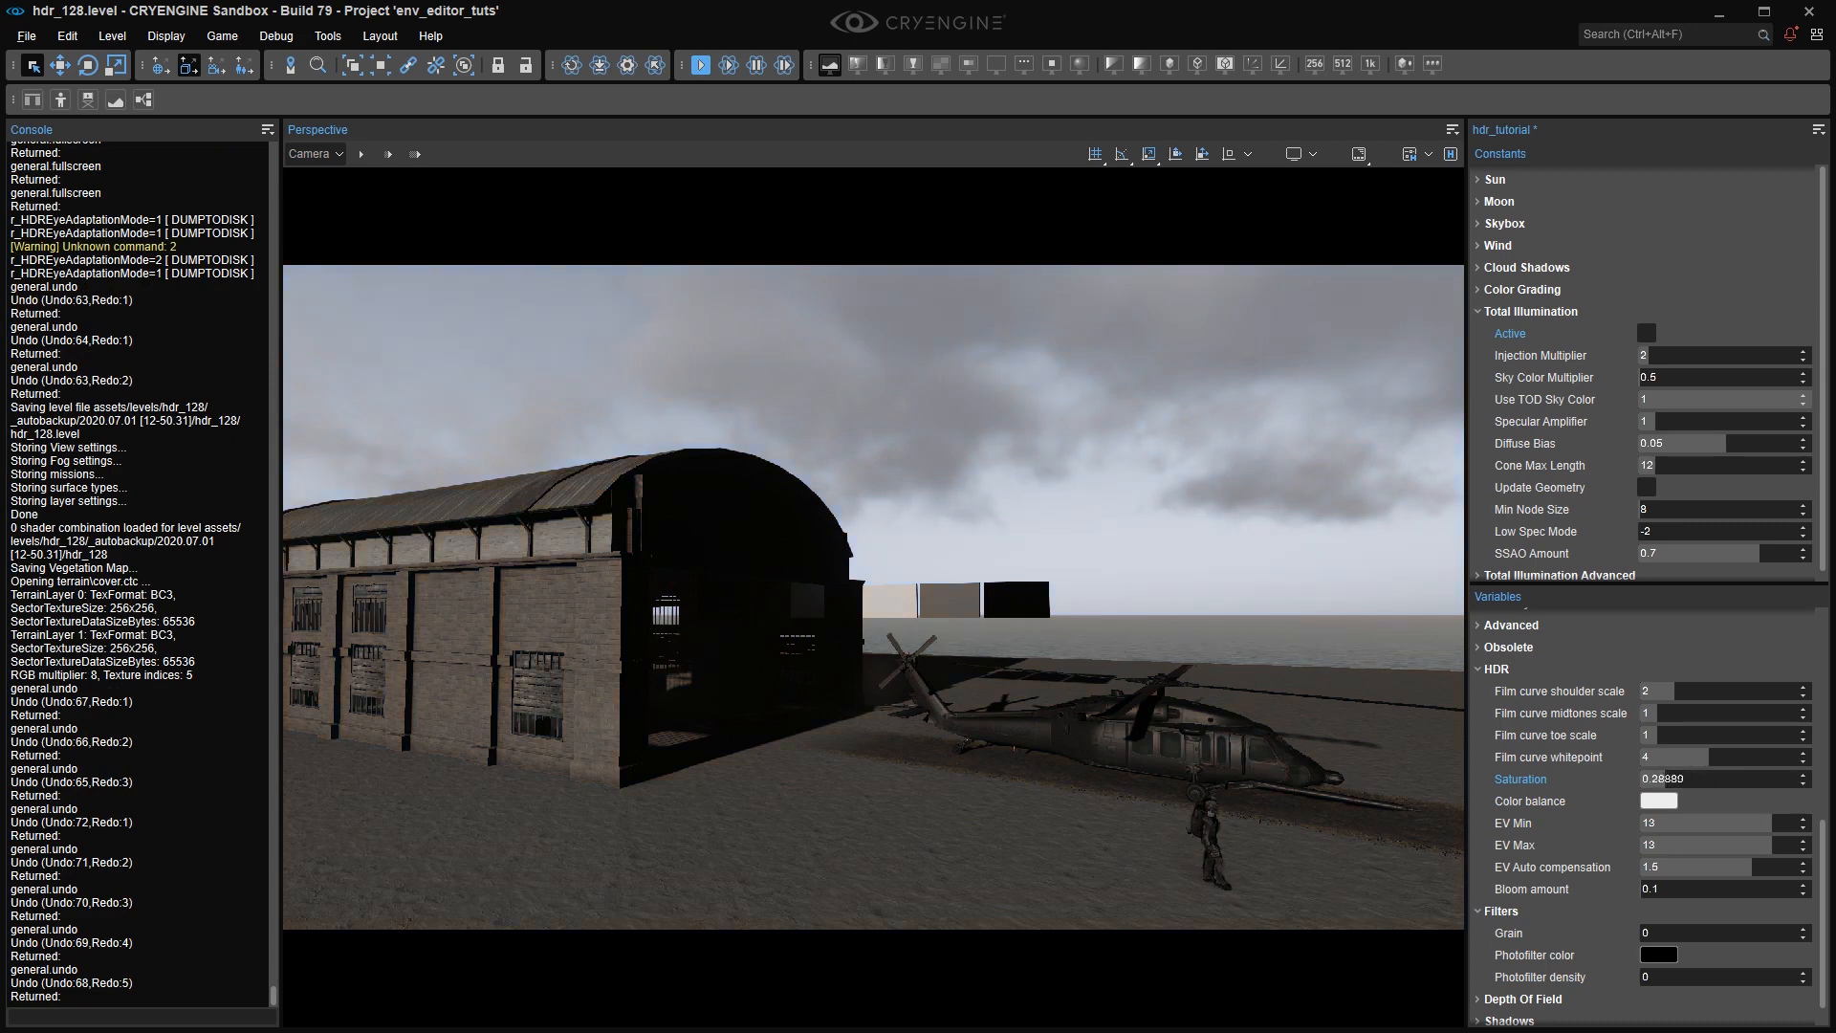
Try an HDR saturation of 2 on the hangar's brick side wall, and reset the saturation to 1.
right_drag(1258, 708, 1207, 713)
key(a)
key(w)
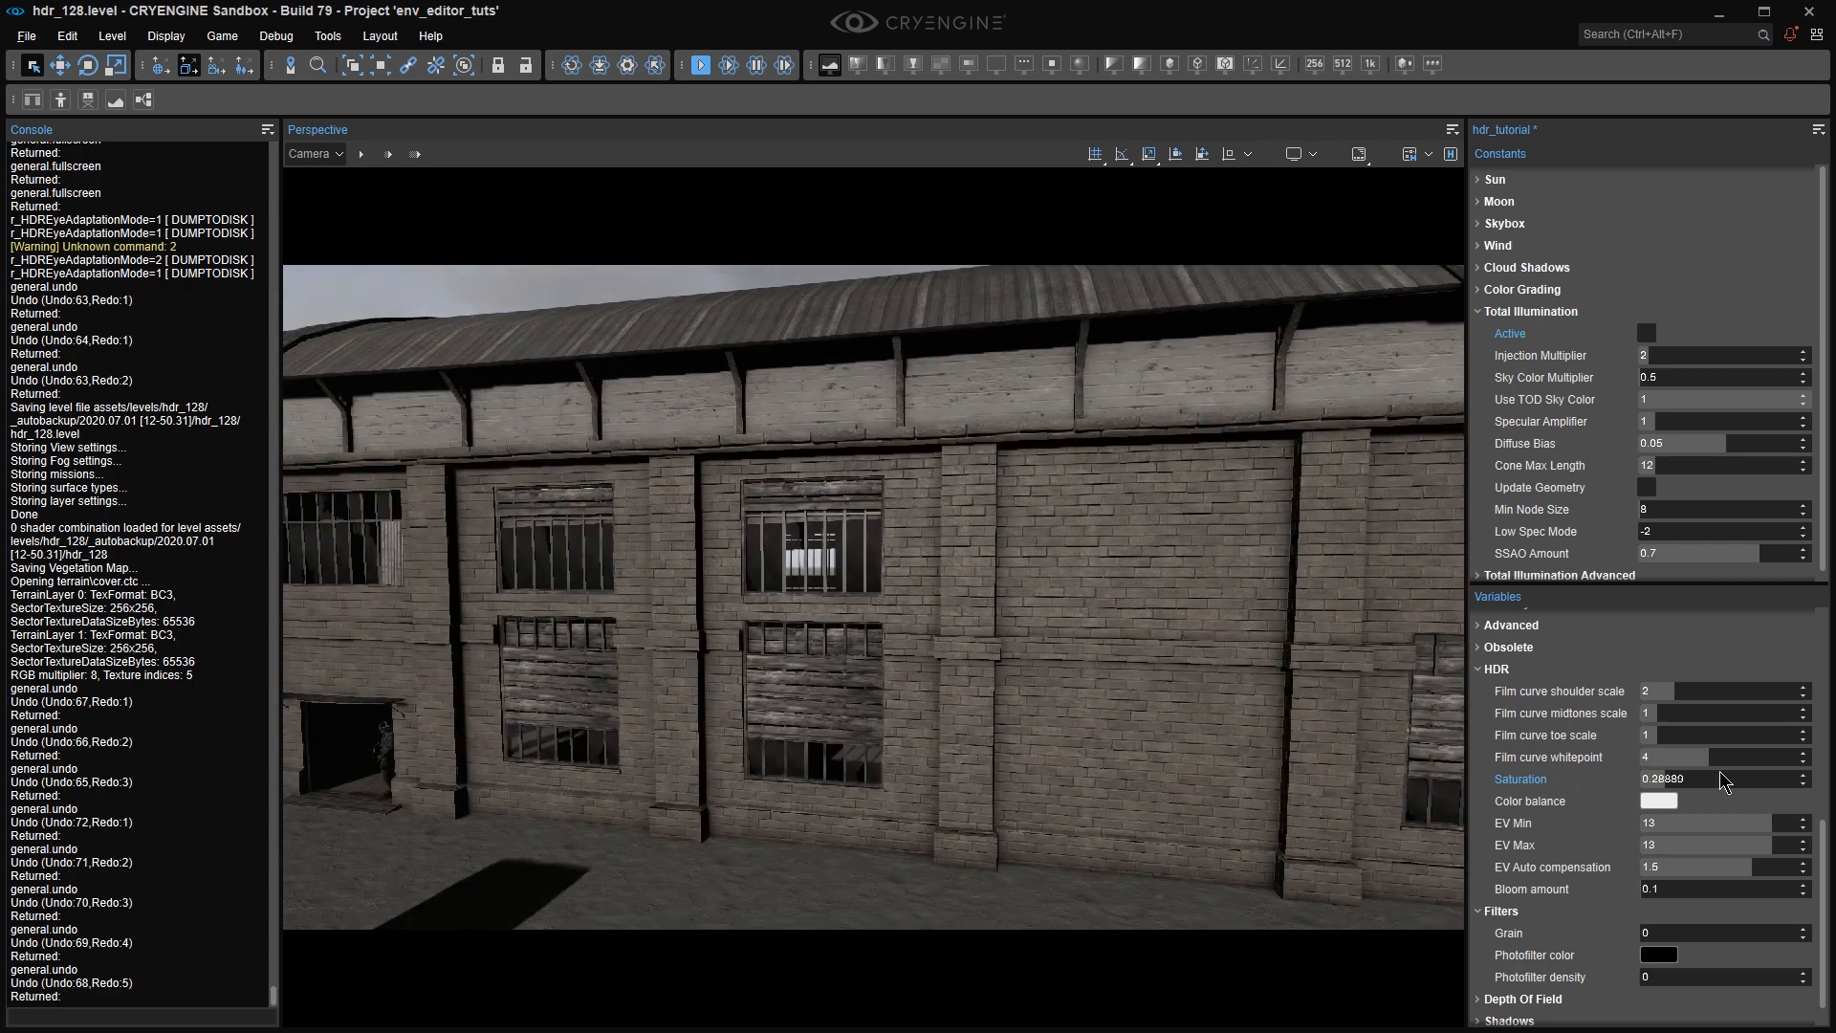
click(1709, 780)
text(1.5)
drag(1683, 784, 1622, 784)
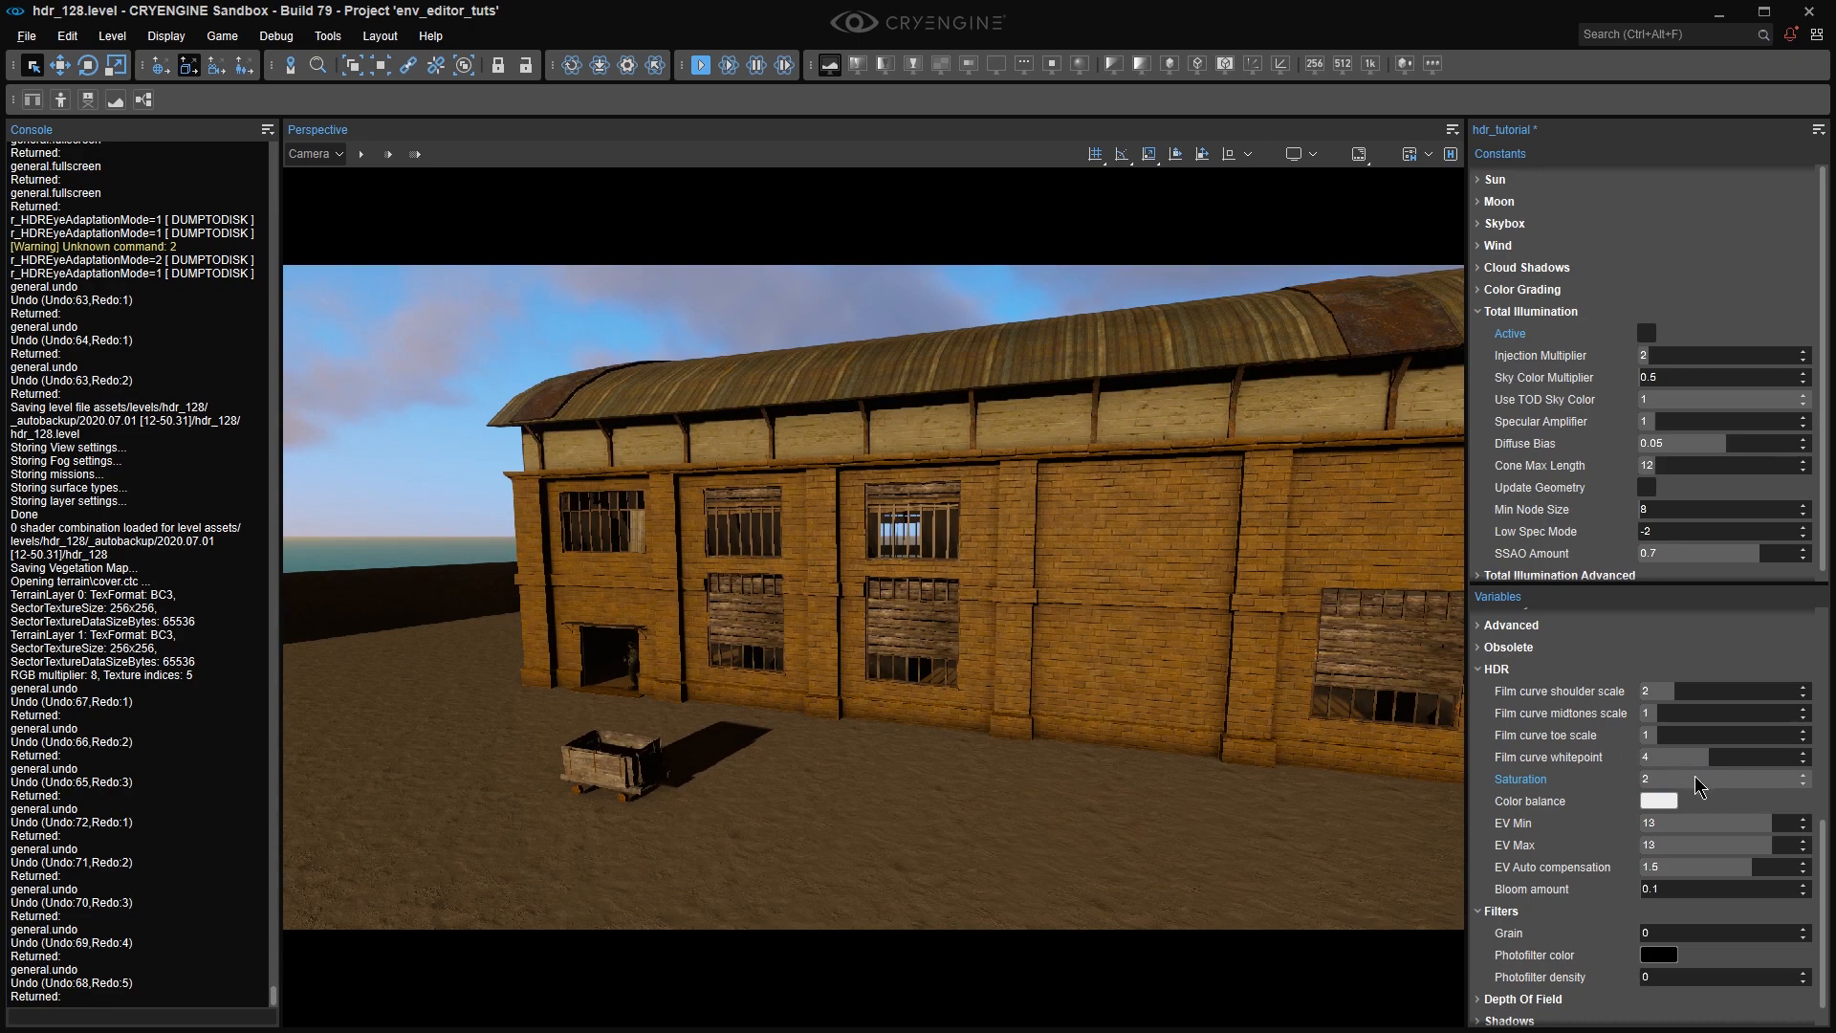
click(1697, 778)
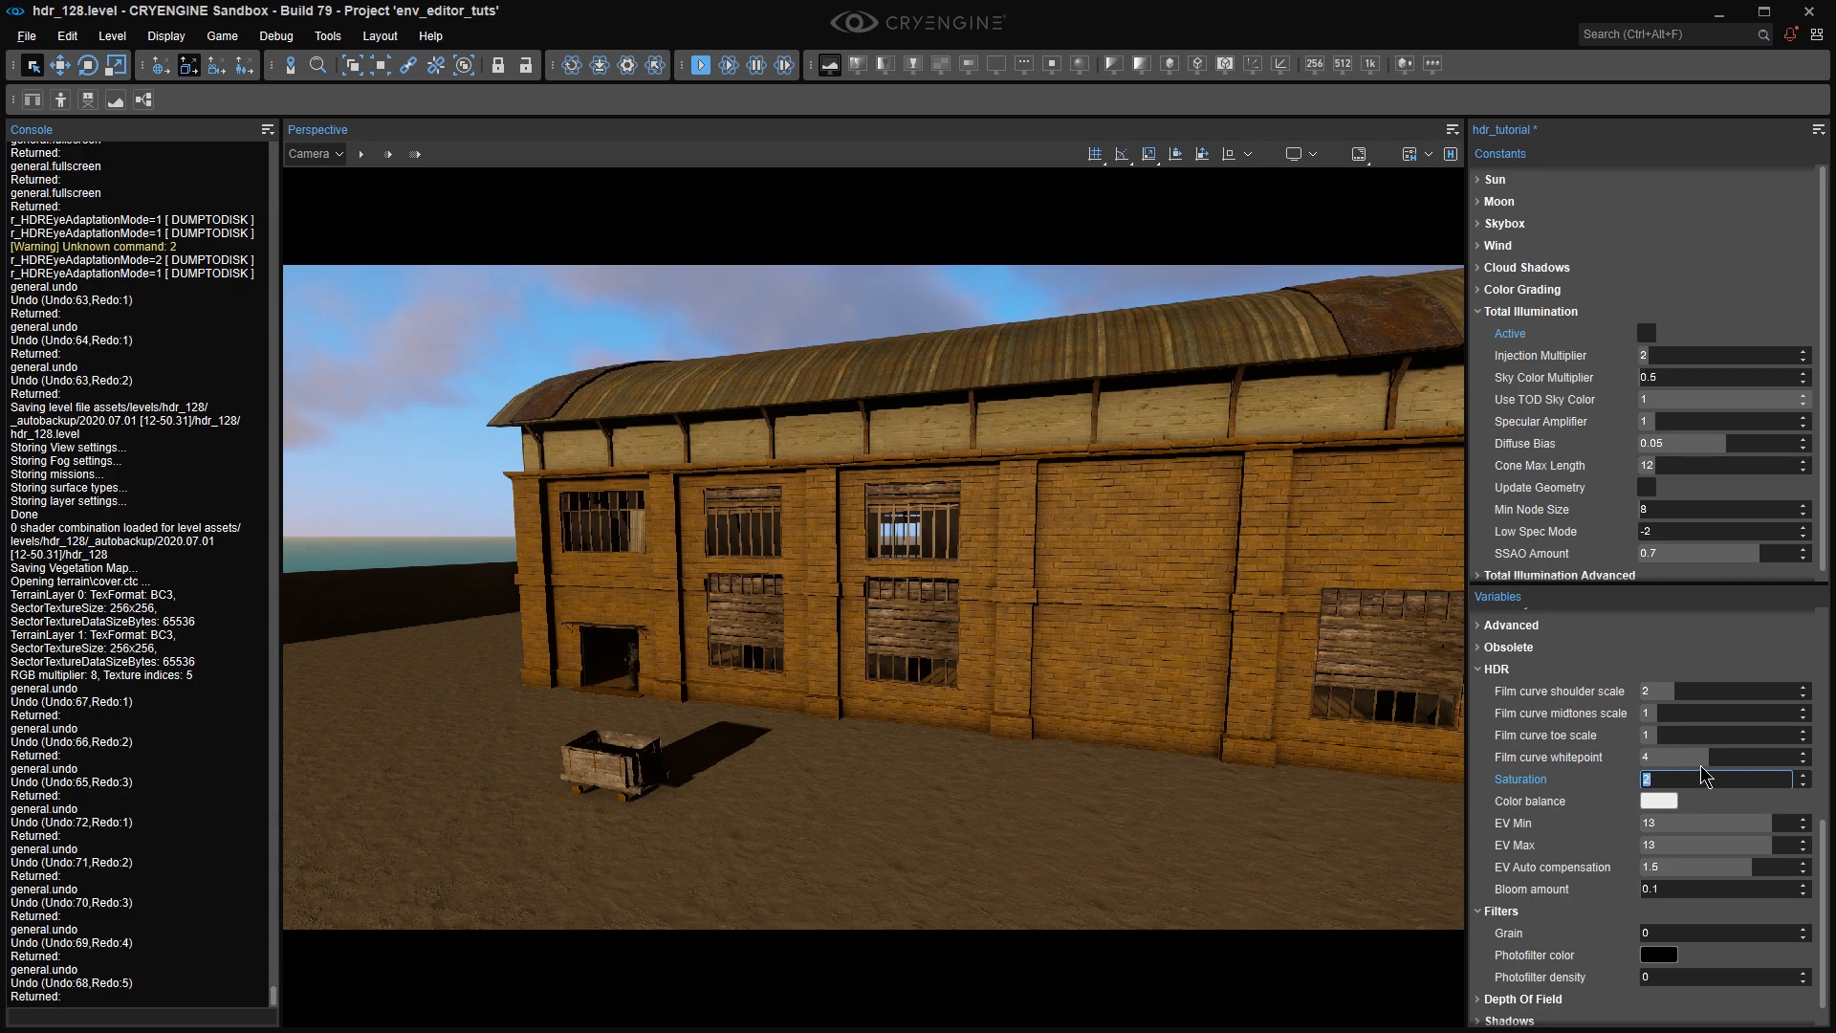
key(Return)
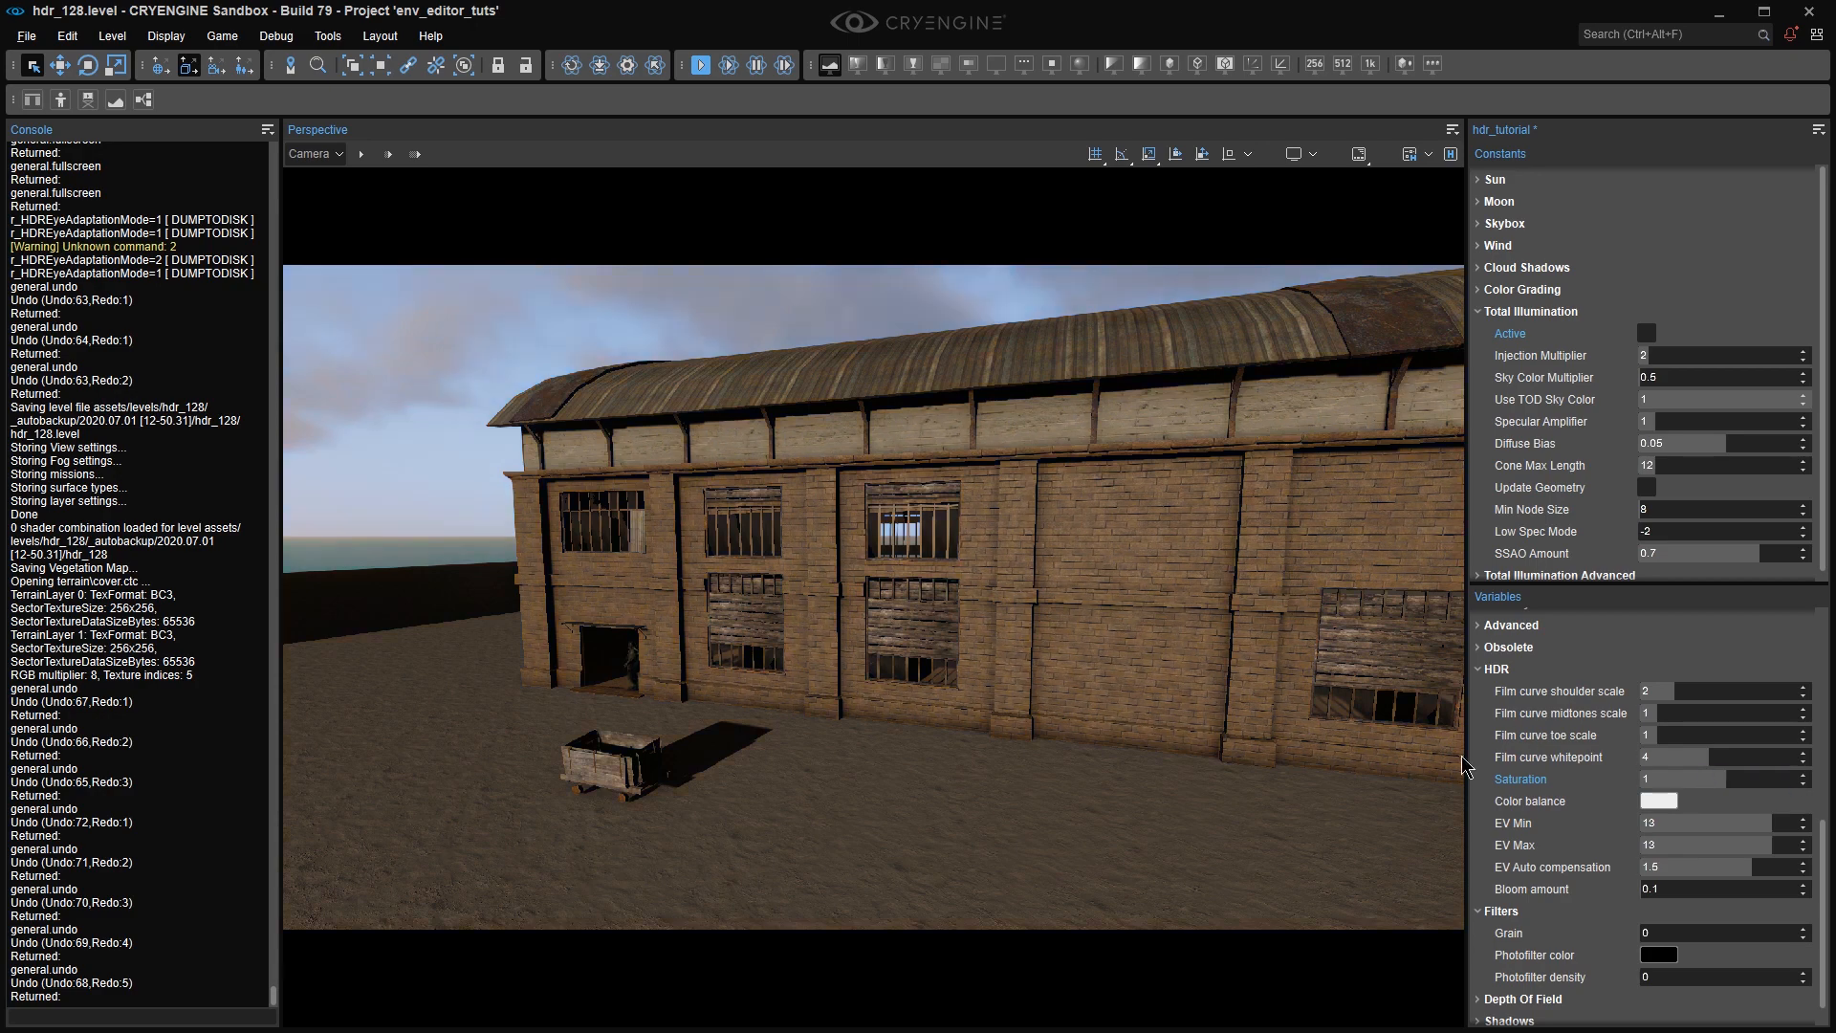
Set the HDR EV Min to 4.5 and EV Max to 17 with the helicopter and hangar front in view.
key(d)
right_drag(1288, 777, 746, 790)
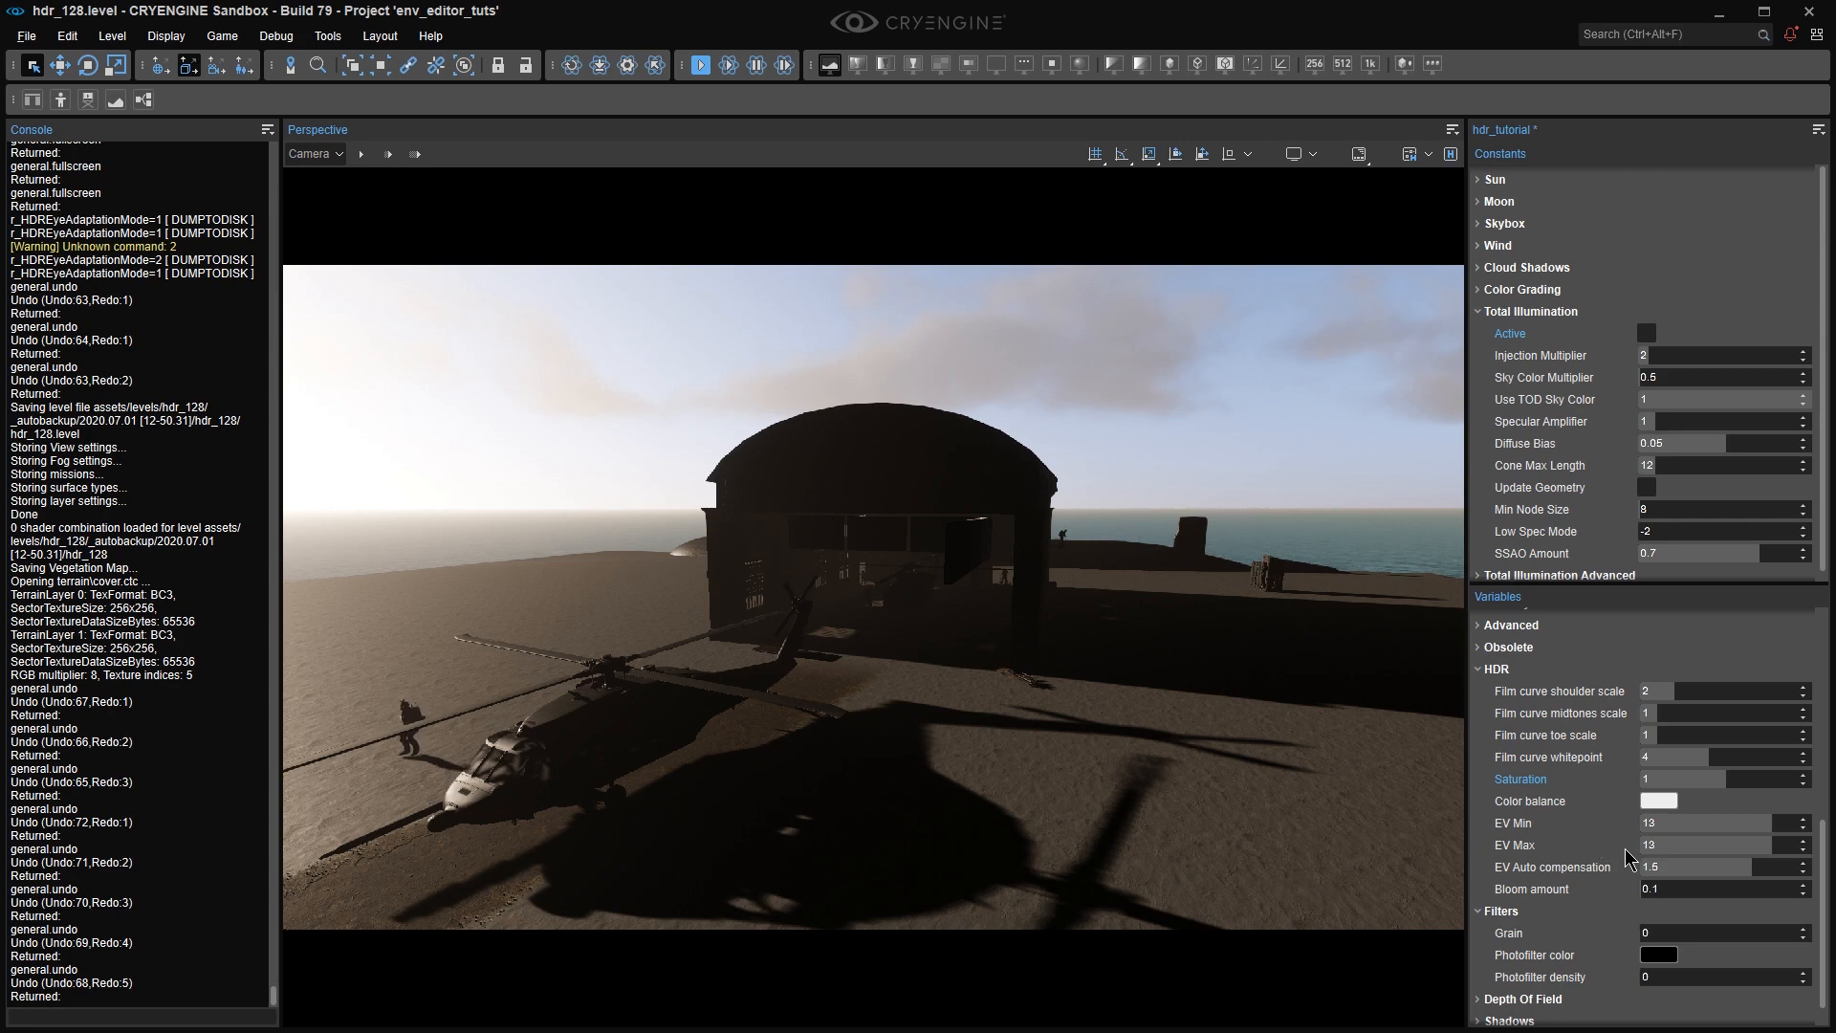
double_click(1700, 821)
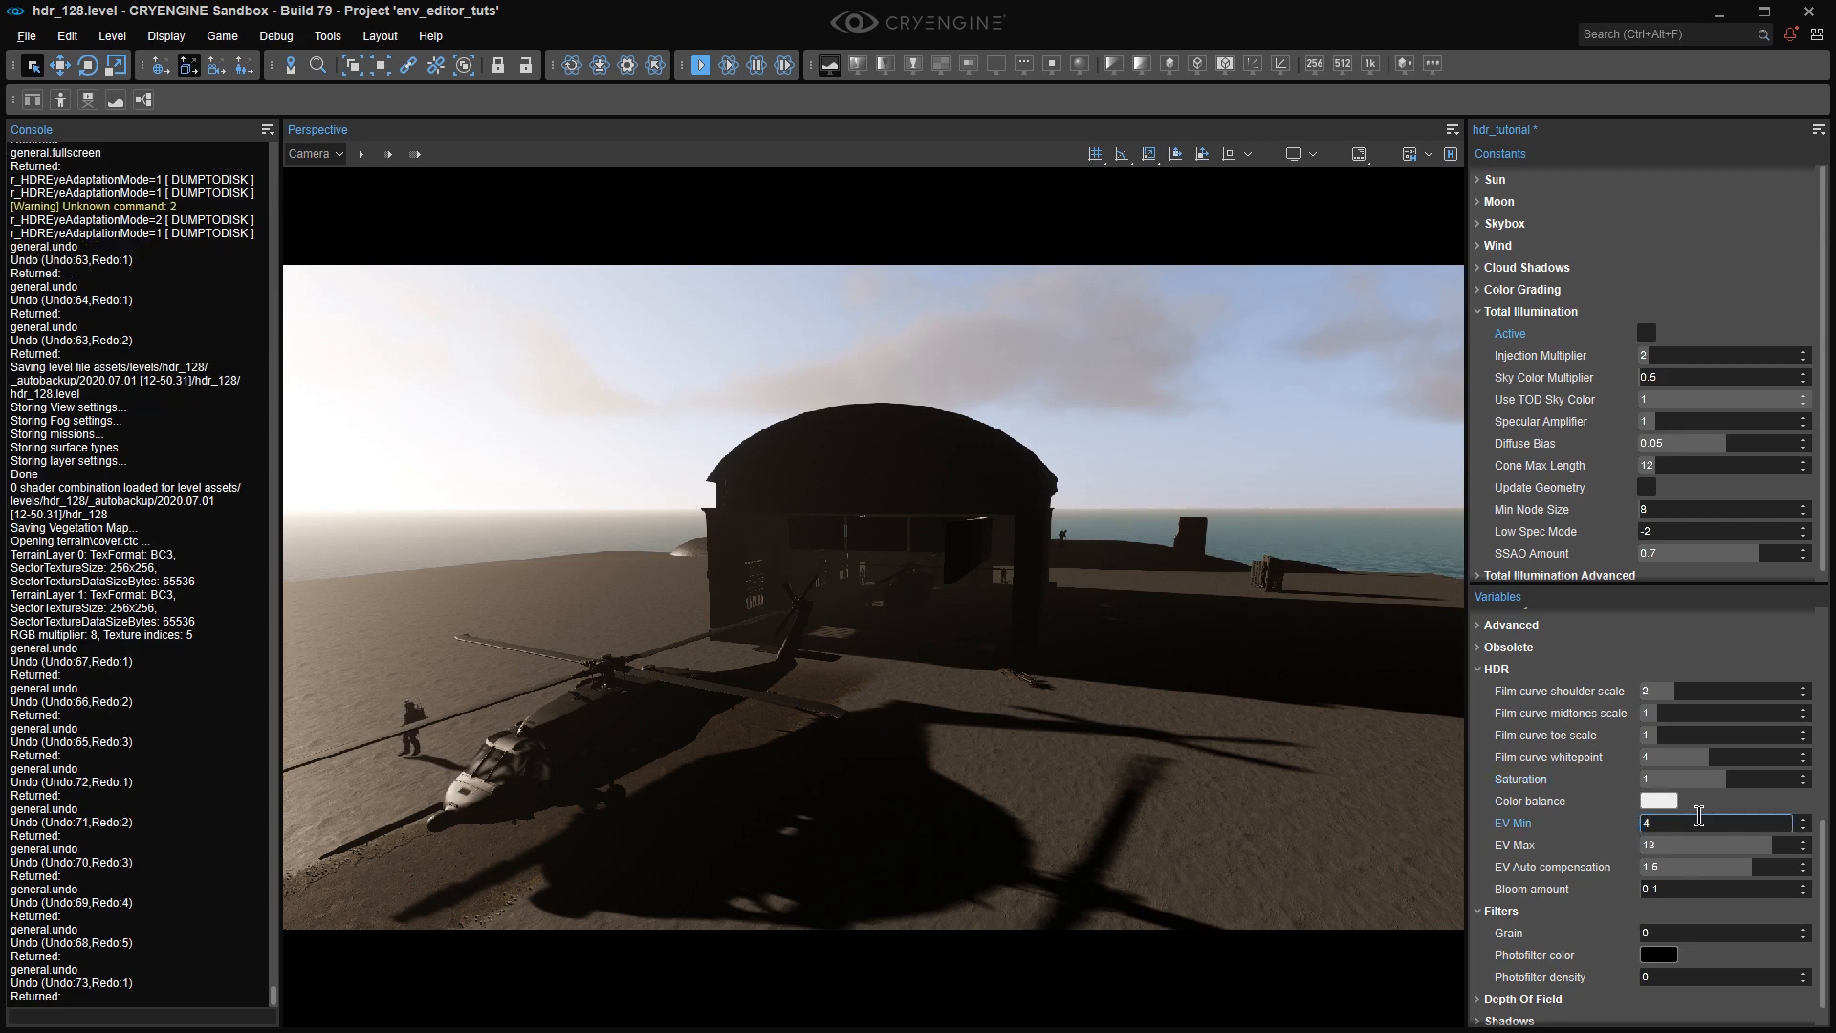
key(Tab)
text(1)
key(Return)
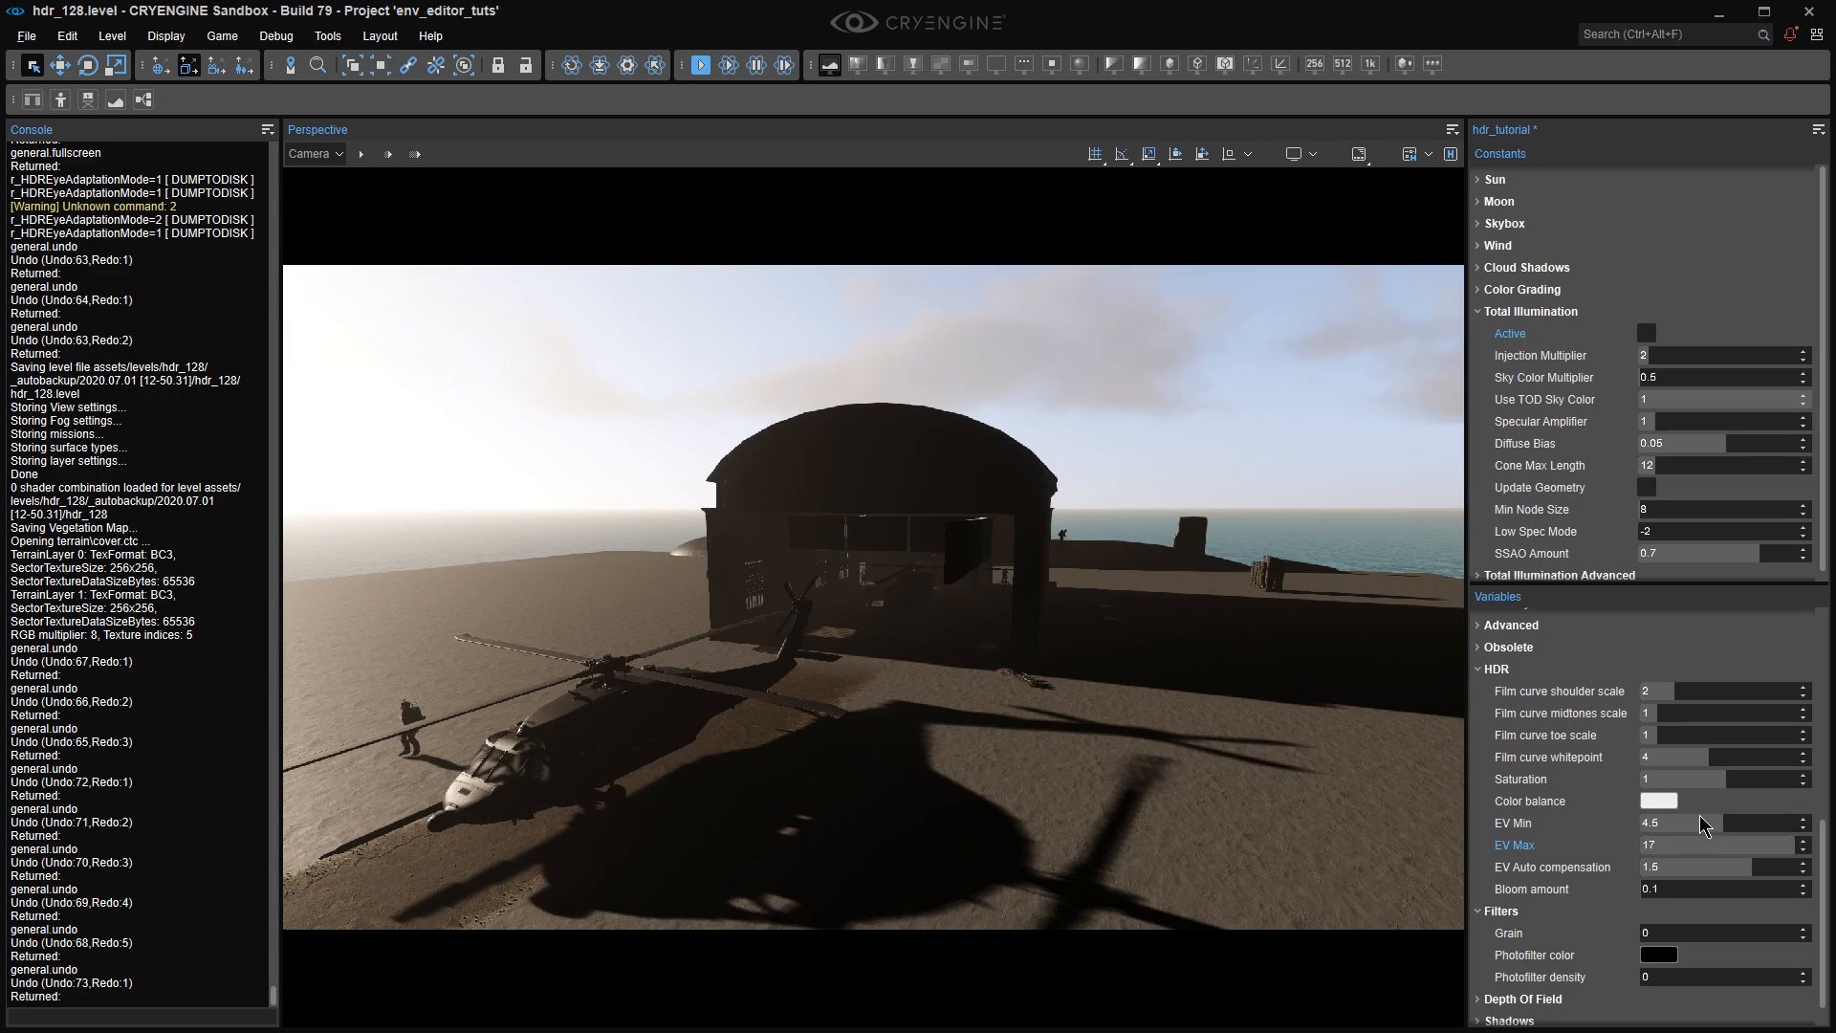
Compare EV Auto compensation at -4.44445 facing the hangar front and at 5 from the hangar's side.
drag(1728, 874, 1650, 868)
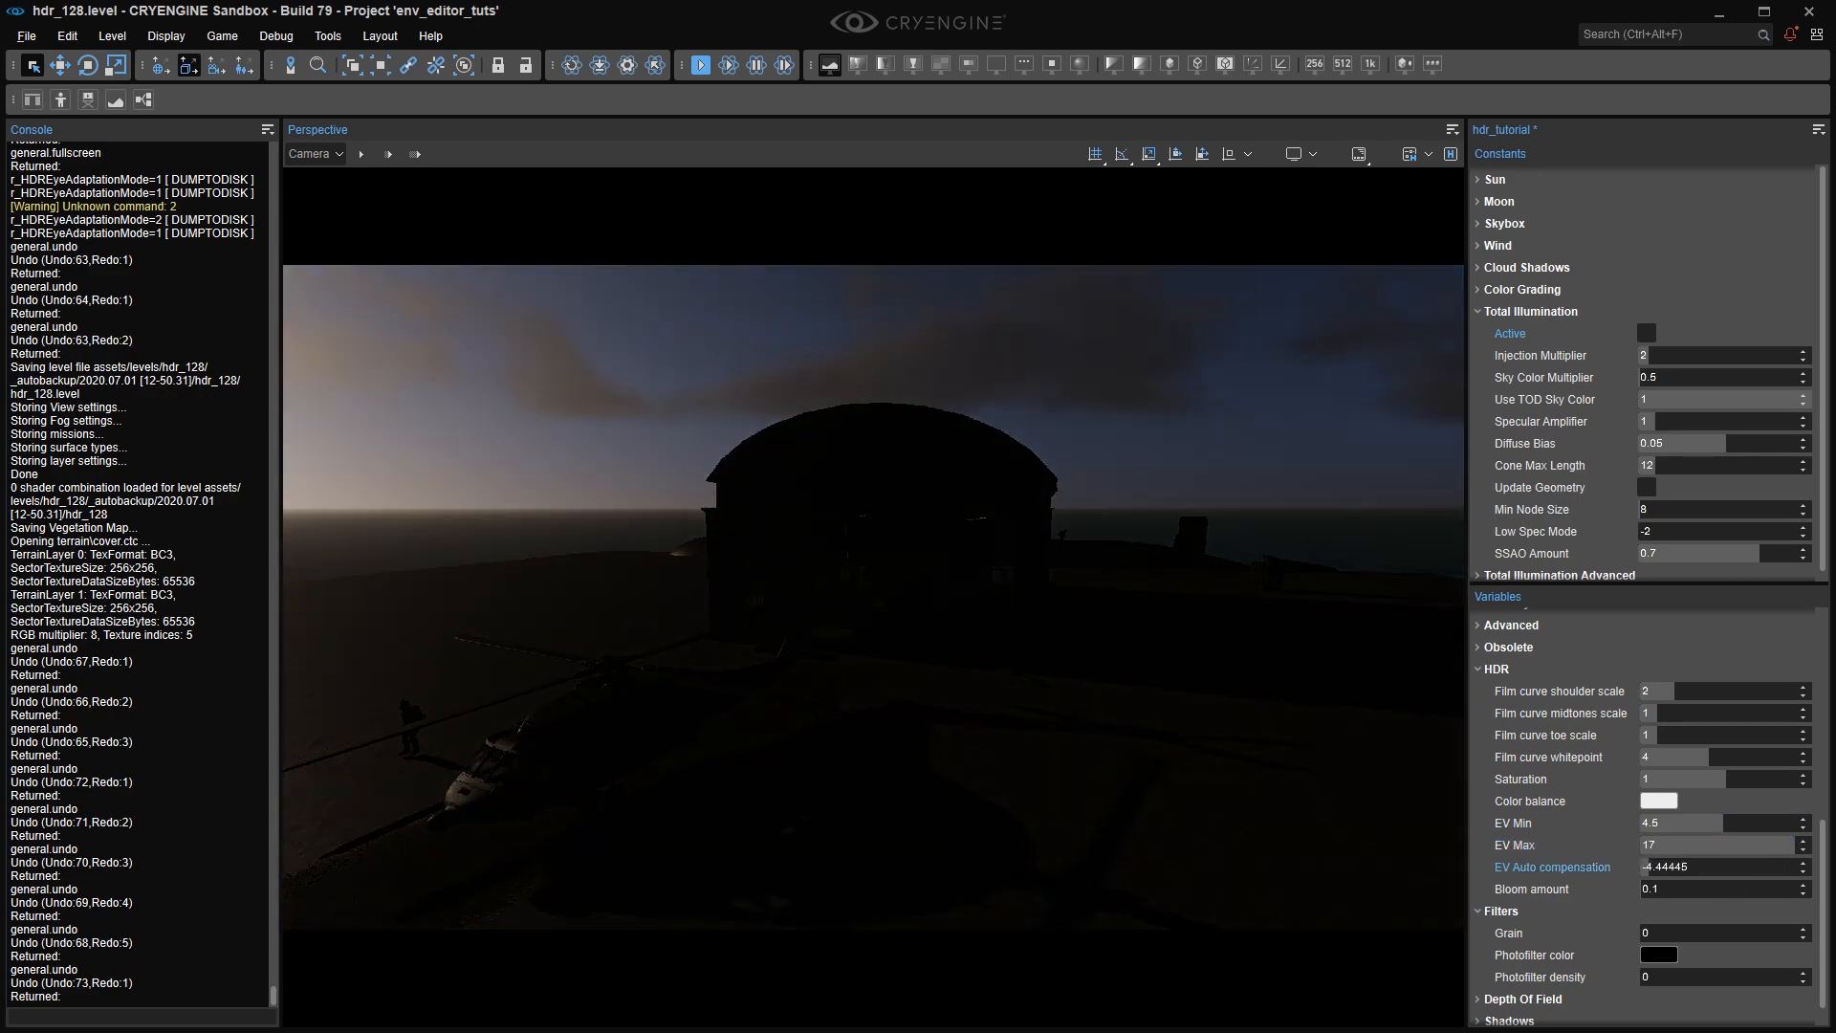
key(ctrl+z)
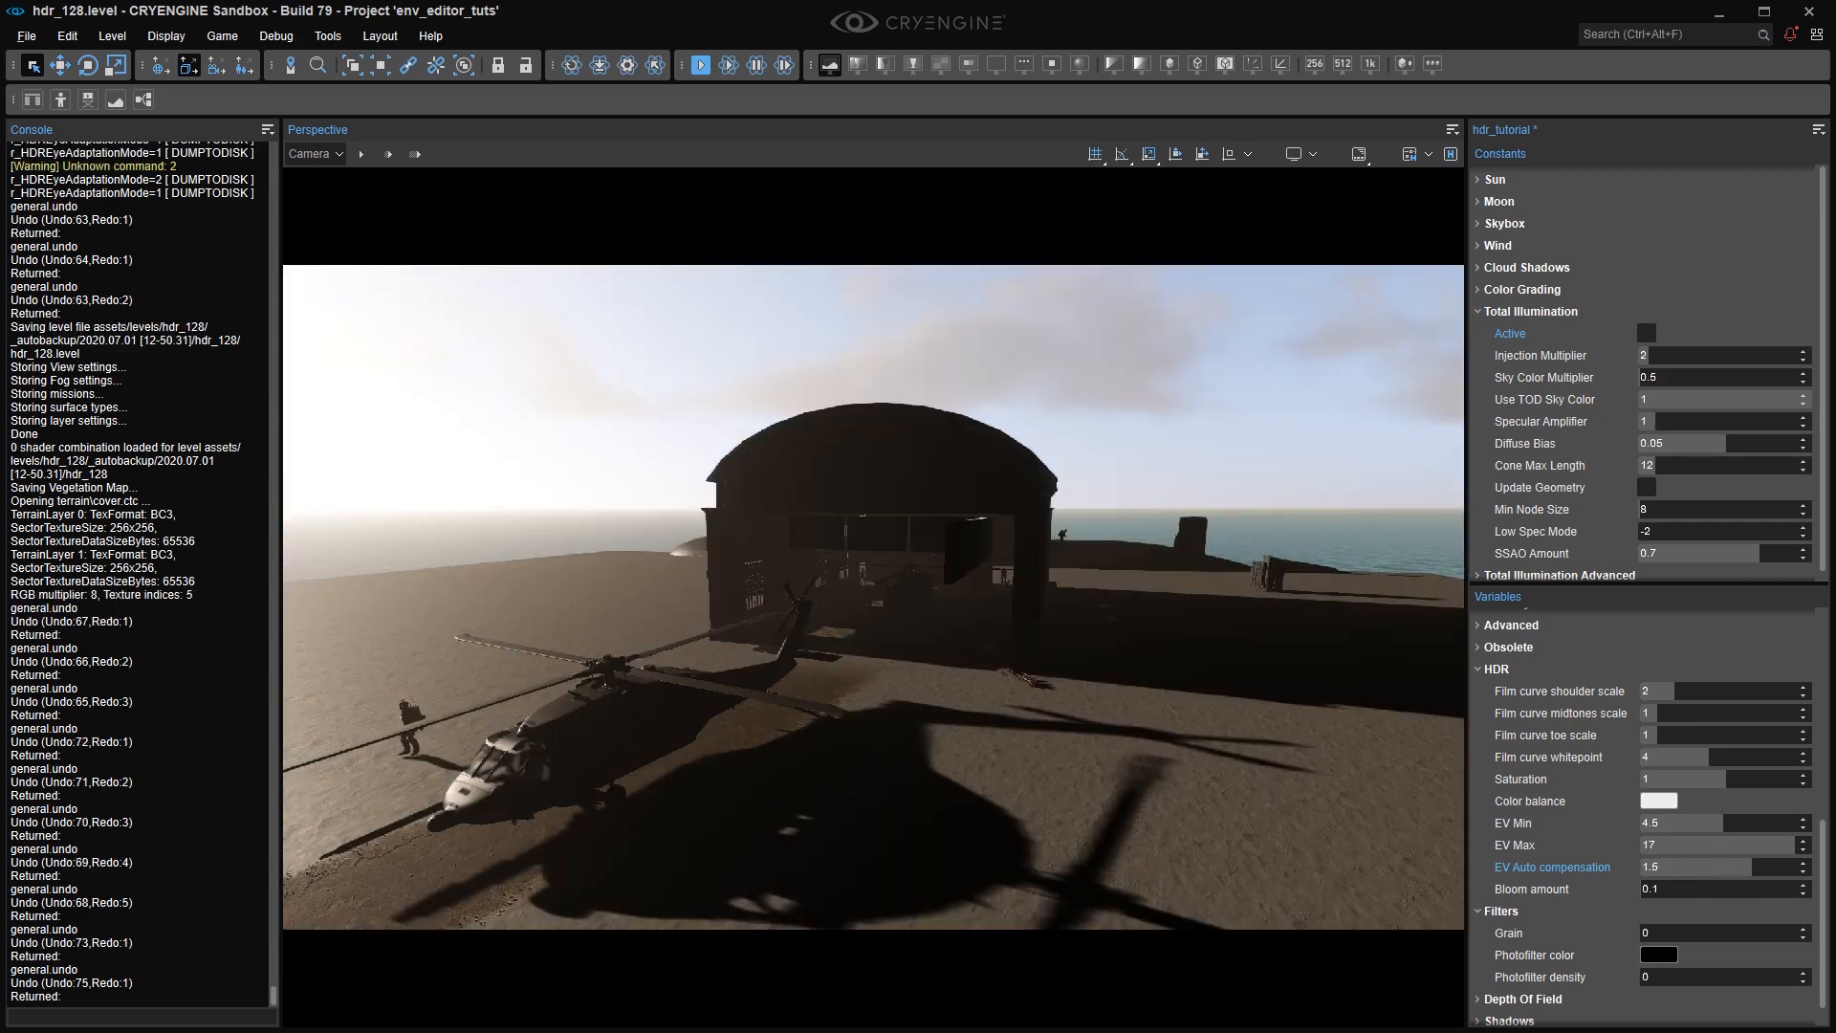
key(a)
mouse_move(1433, 768)
right_down()
mouse_move(1520, 768)
mouse_move(1464, 768)
right_up()
scroll(1433, 768, up, 3)
key(w)
key(a)
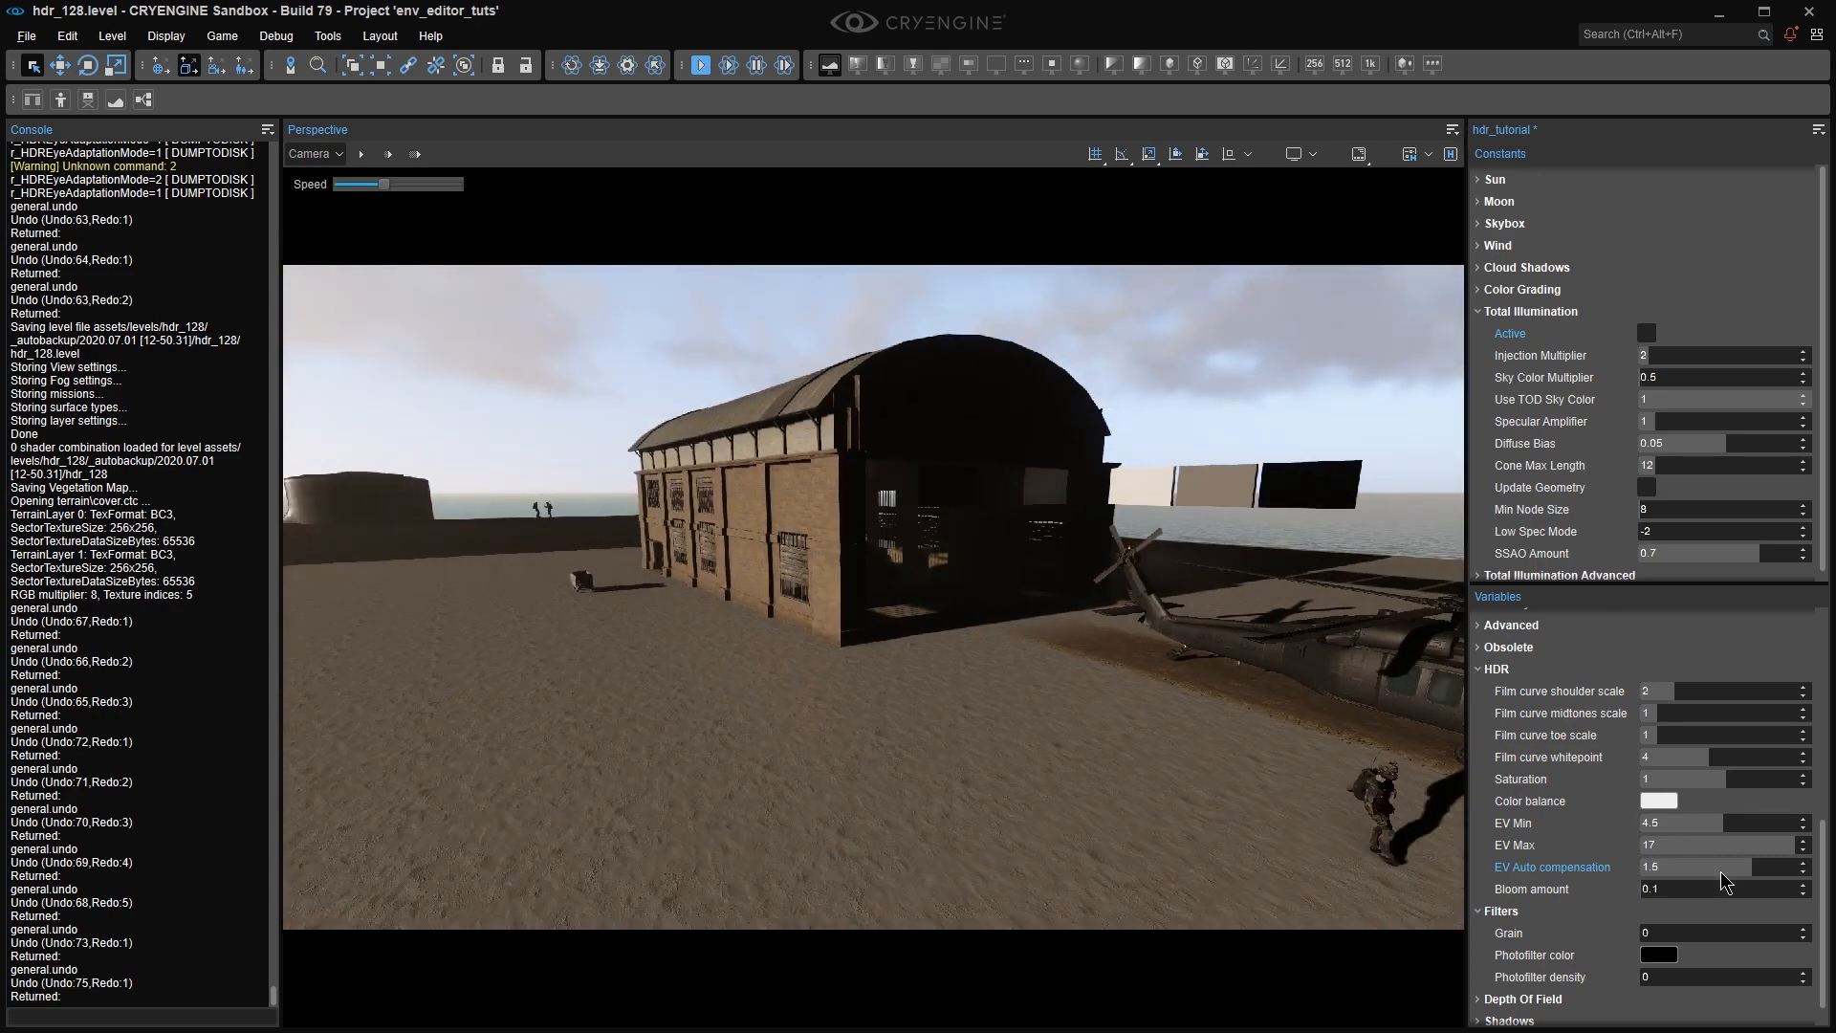
drag(1752, 869, 1806, 870)
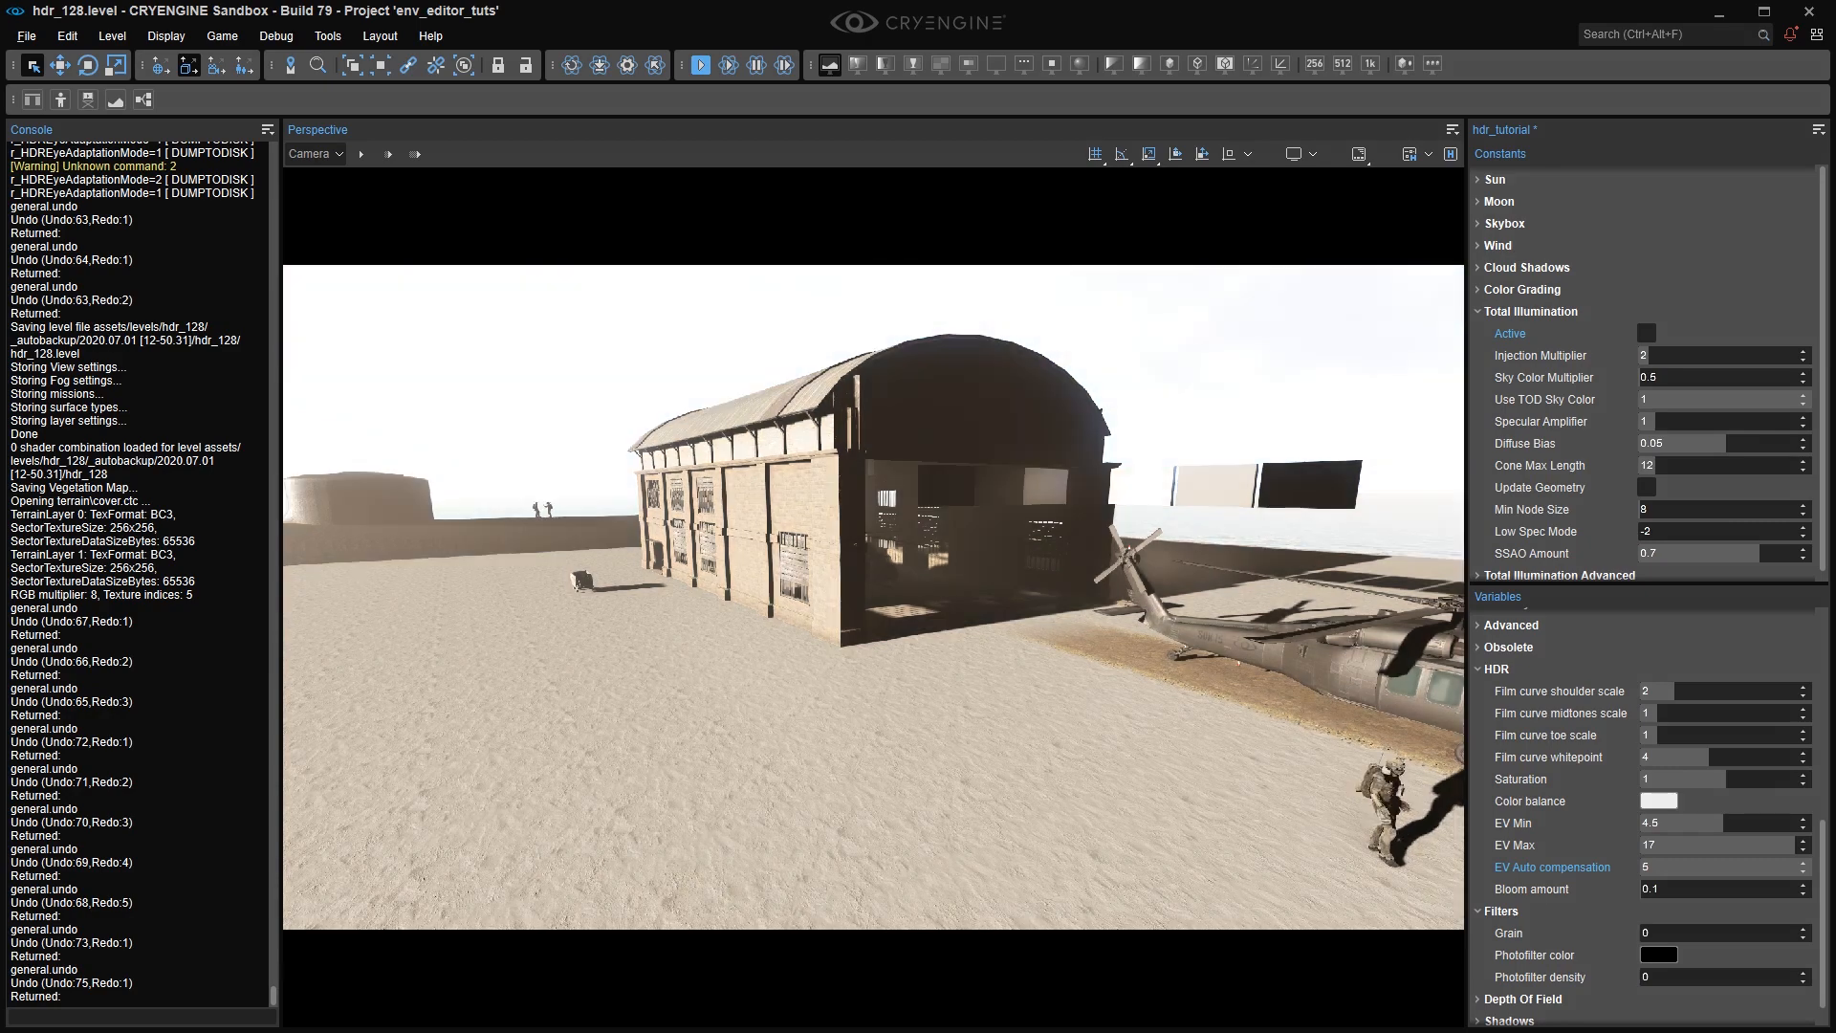
Try tinting and darkening the HDR color balance on the overexposed hangar scene.
click(1663, 806)
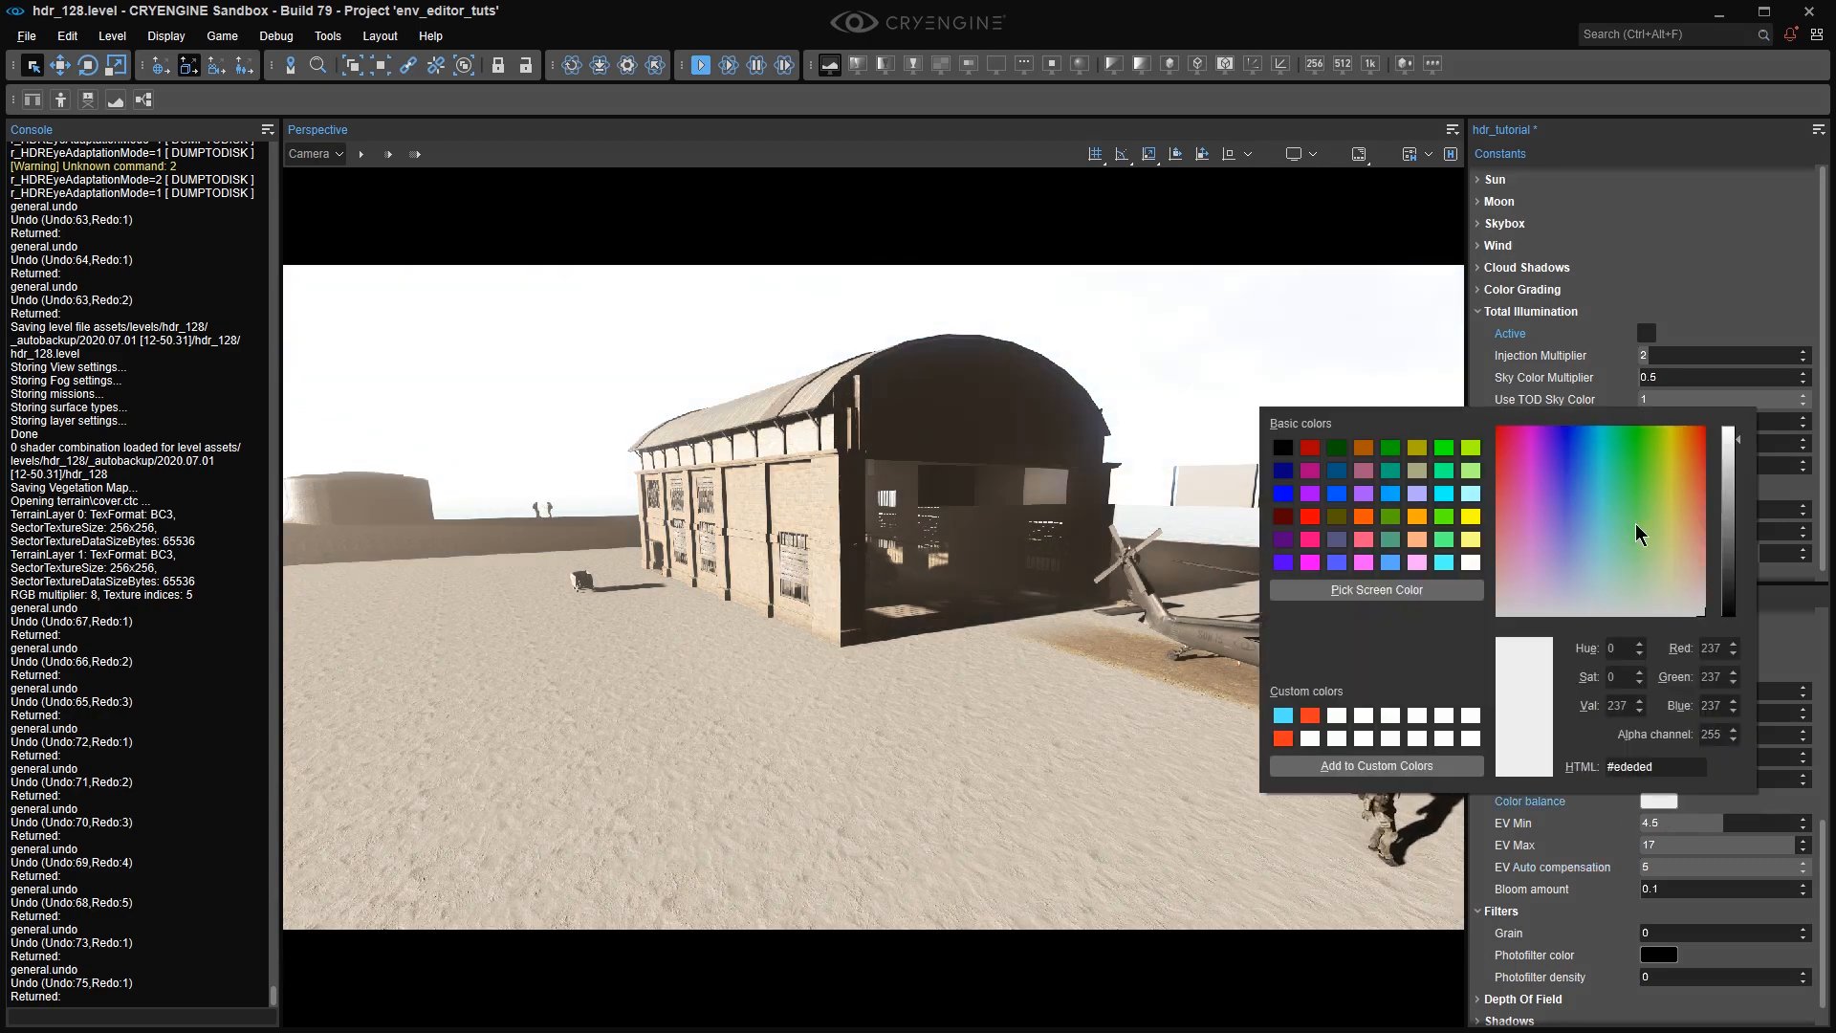
mouse_move(1638, 526)
mouse_down()
mouse_move(1692, 463)
mouse_move(1695, 421)
mouse_move(1665, 507)
mouse_up()
drag(1678, 444, 1717, 633)
click(1683, 859)
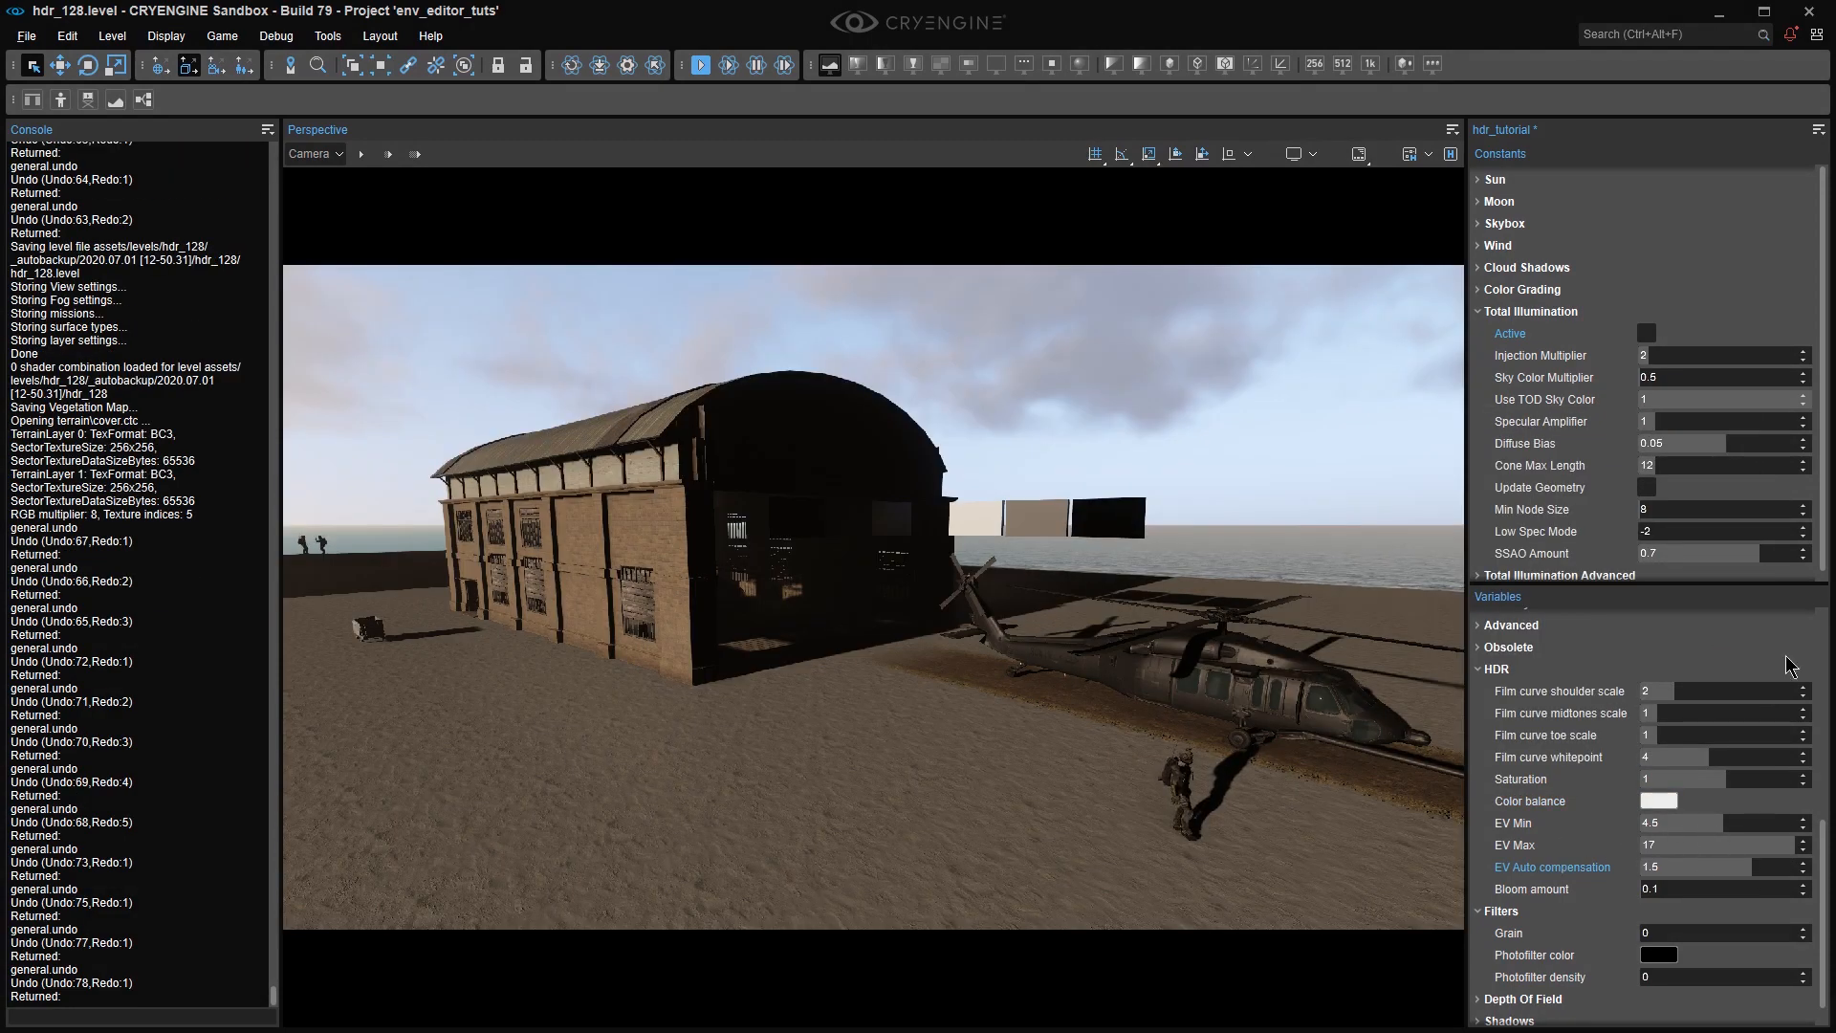
Examine how the exposure adapts when entering the dark hangar and looking back out at the helicopter in daylight.
key(a)
right_drag(1234, 612, 1282, 543)
scroll(1023, 603, up, 2)
key(w)
key(d)
scroll(985, 617, down, 1)
key(w)
scroll(1272, 585, down, 1)
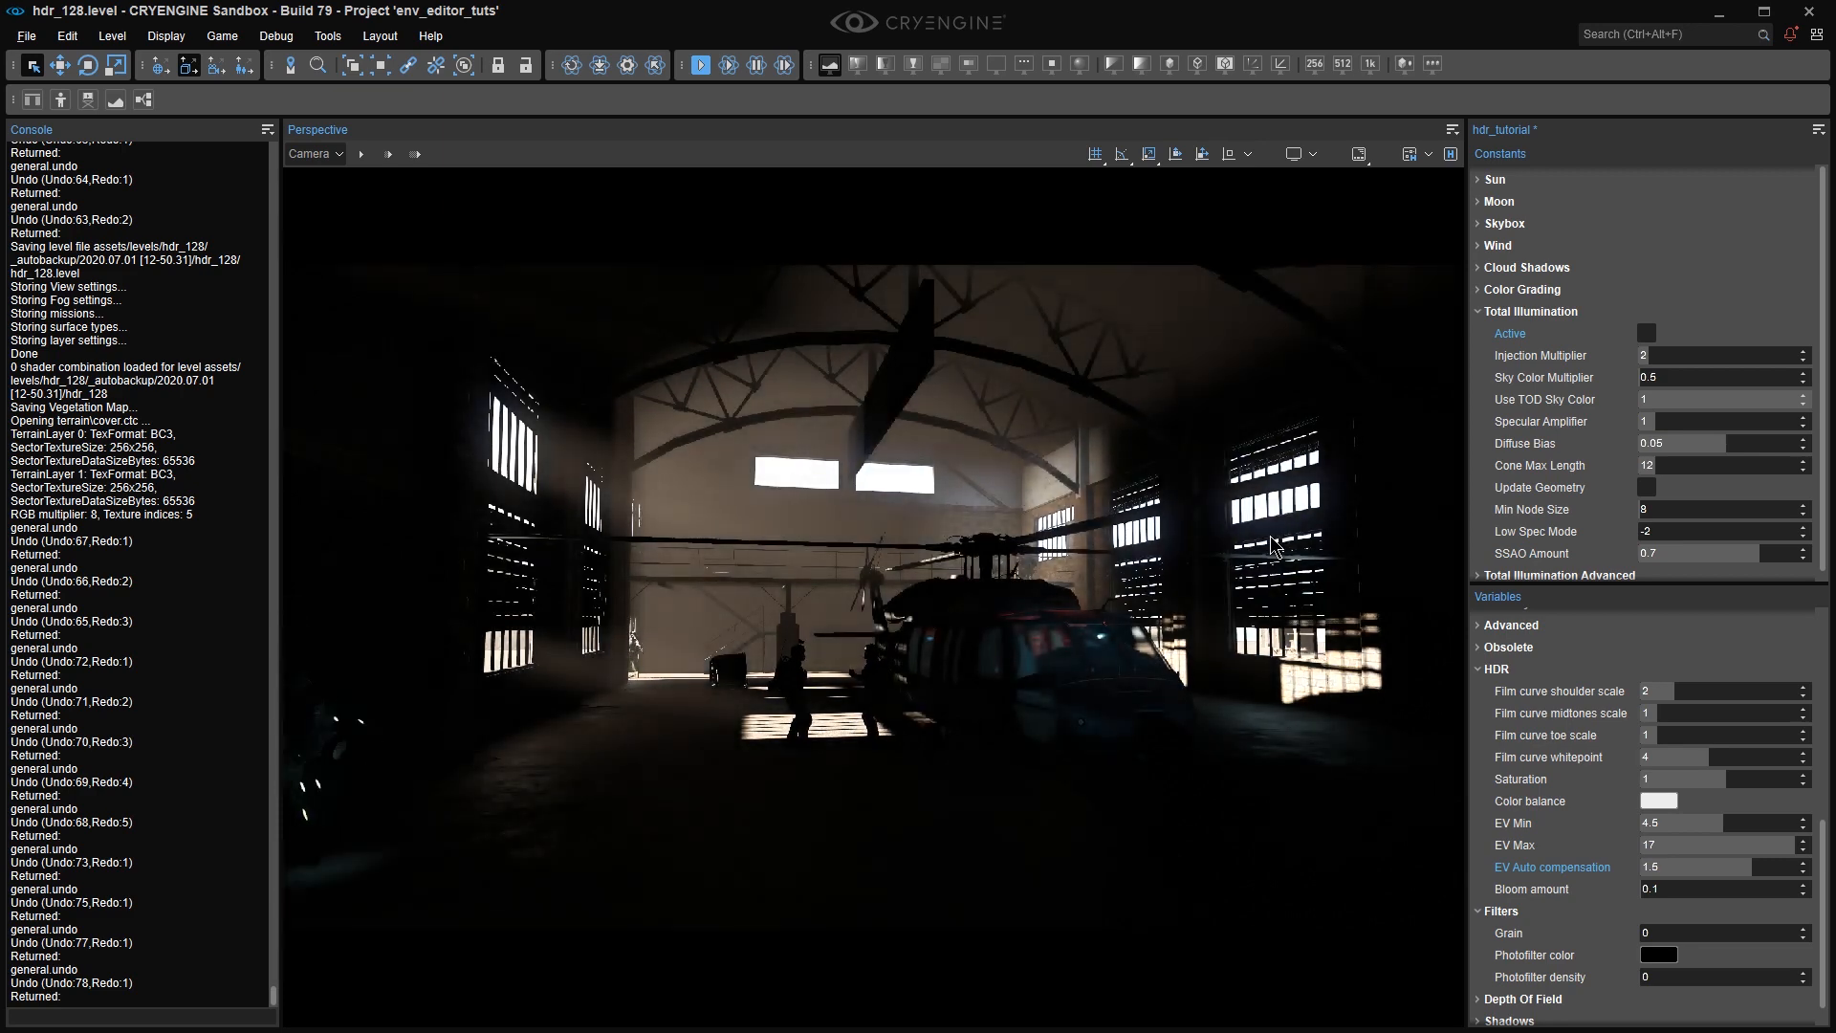
right_drag(1270, 535, 1184, 512)
key(s)
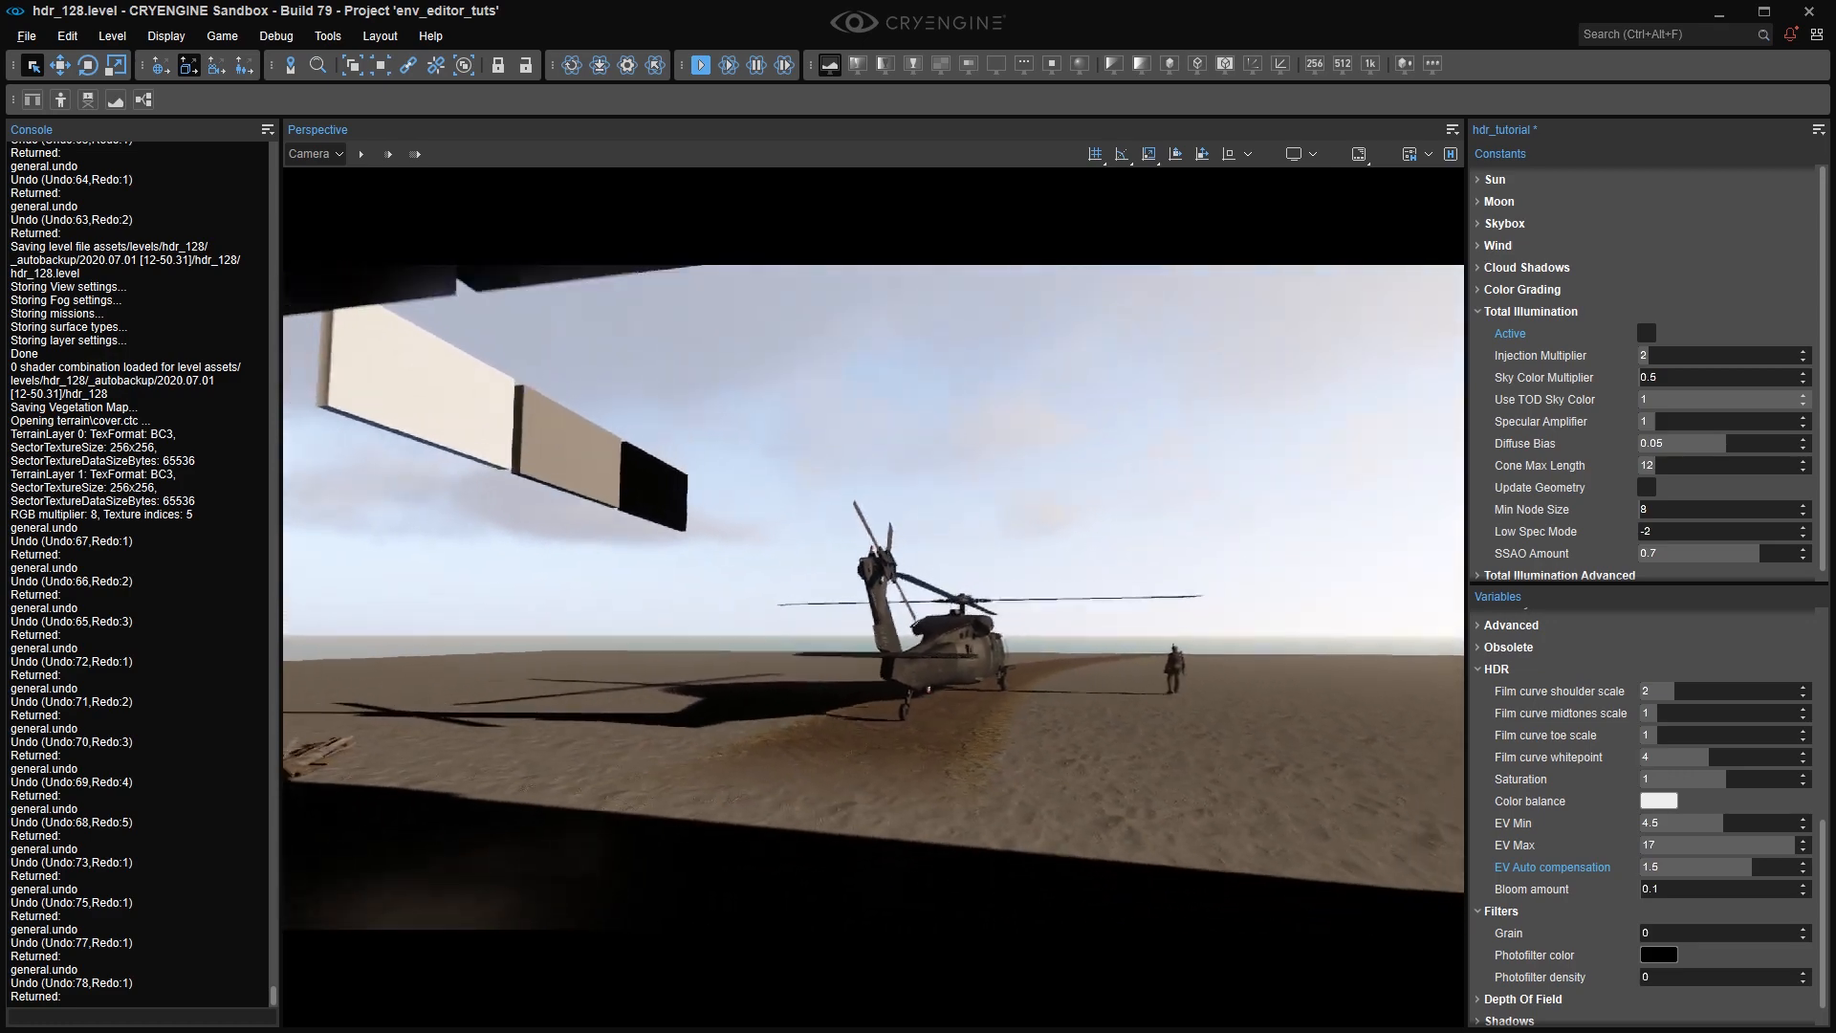
key(s)
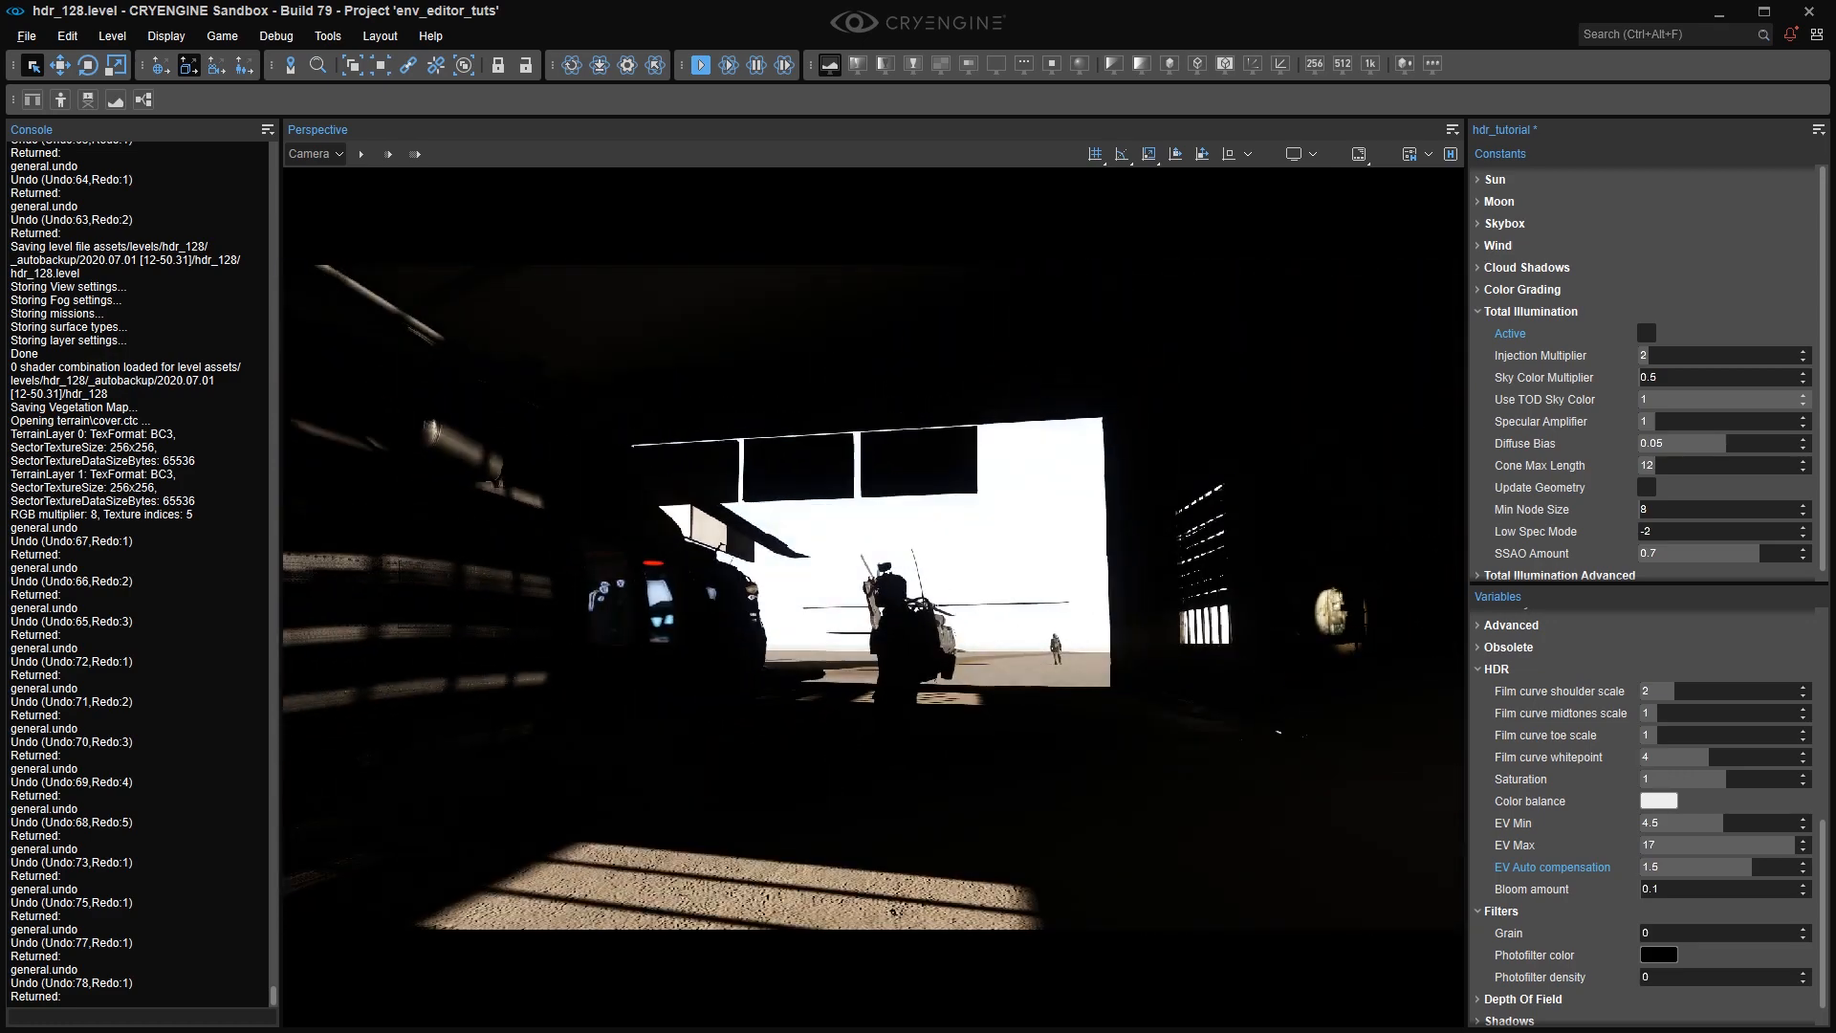
key(d)
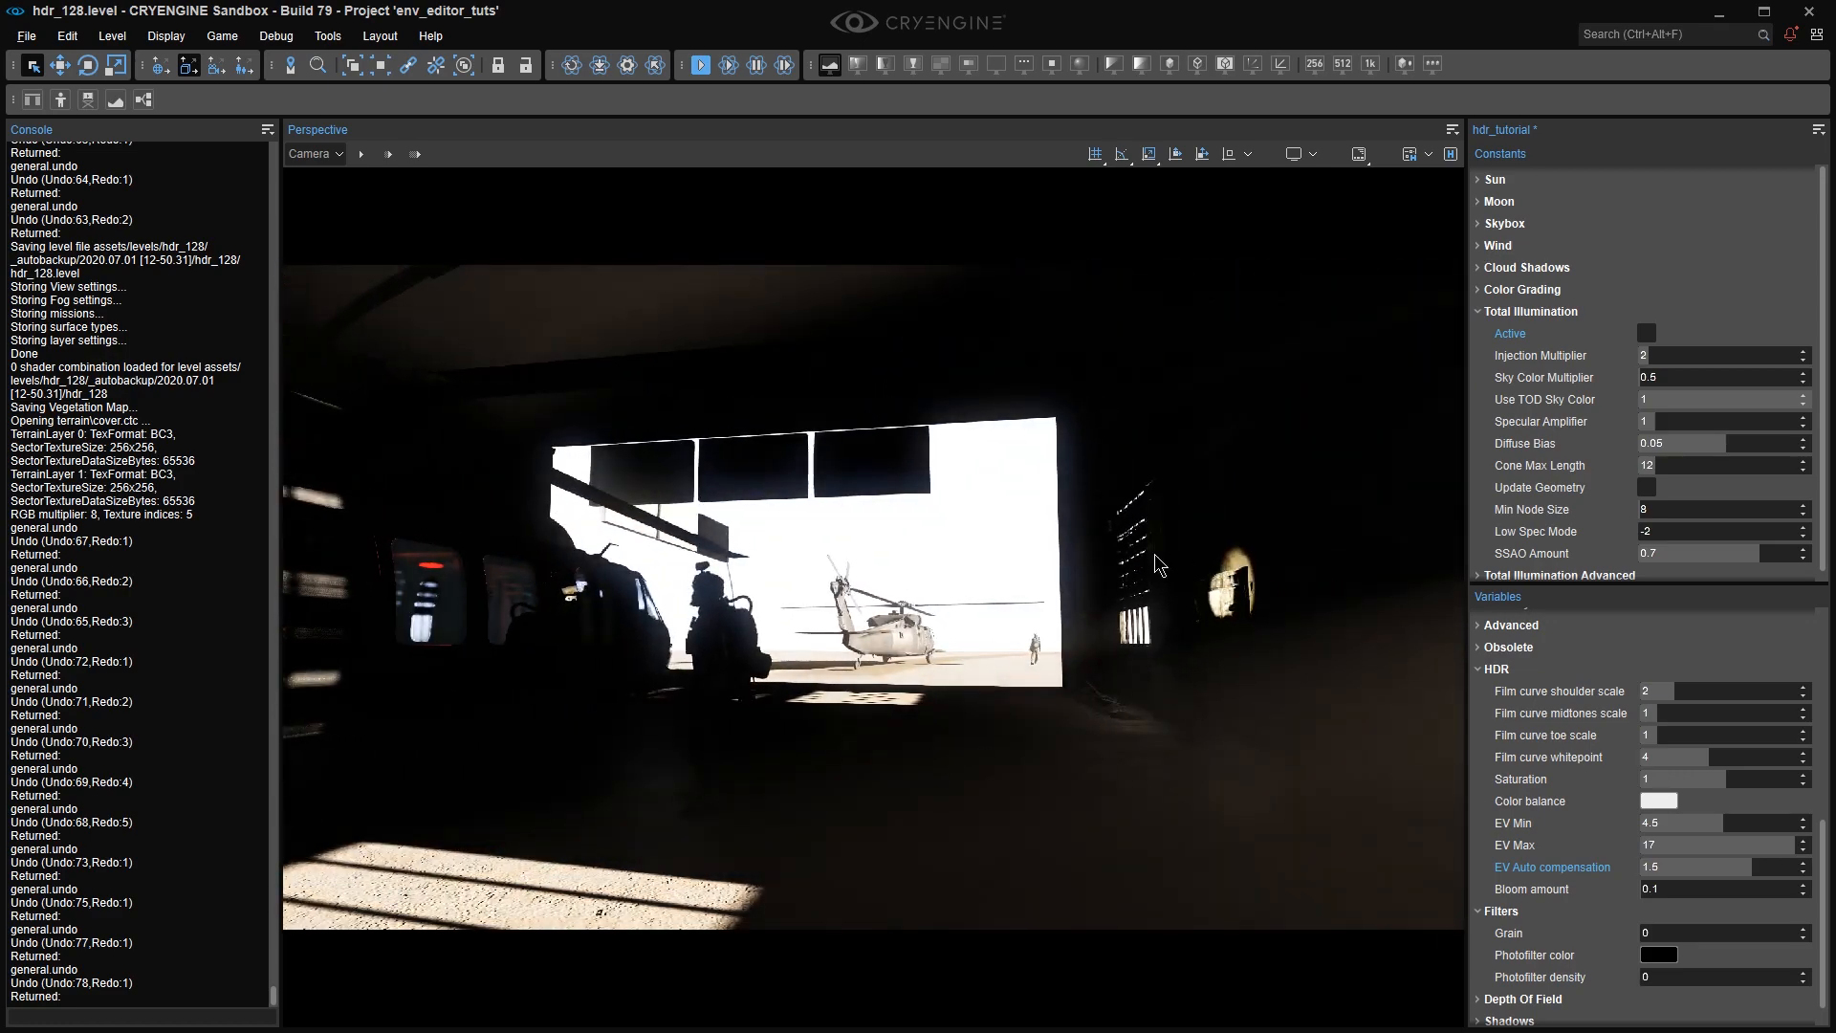
right_drag(1156, 554, 1150, 555)
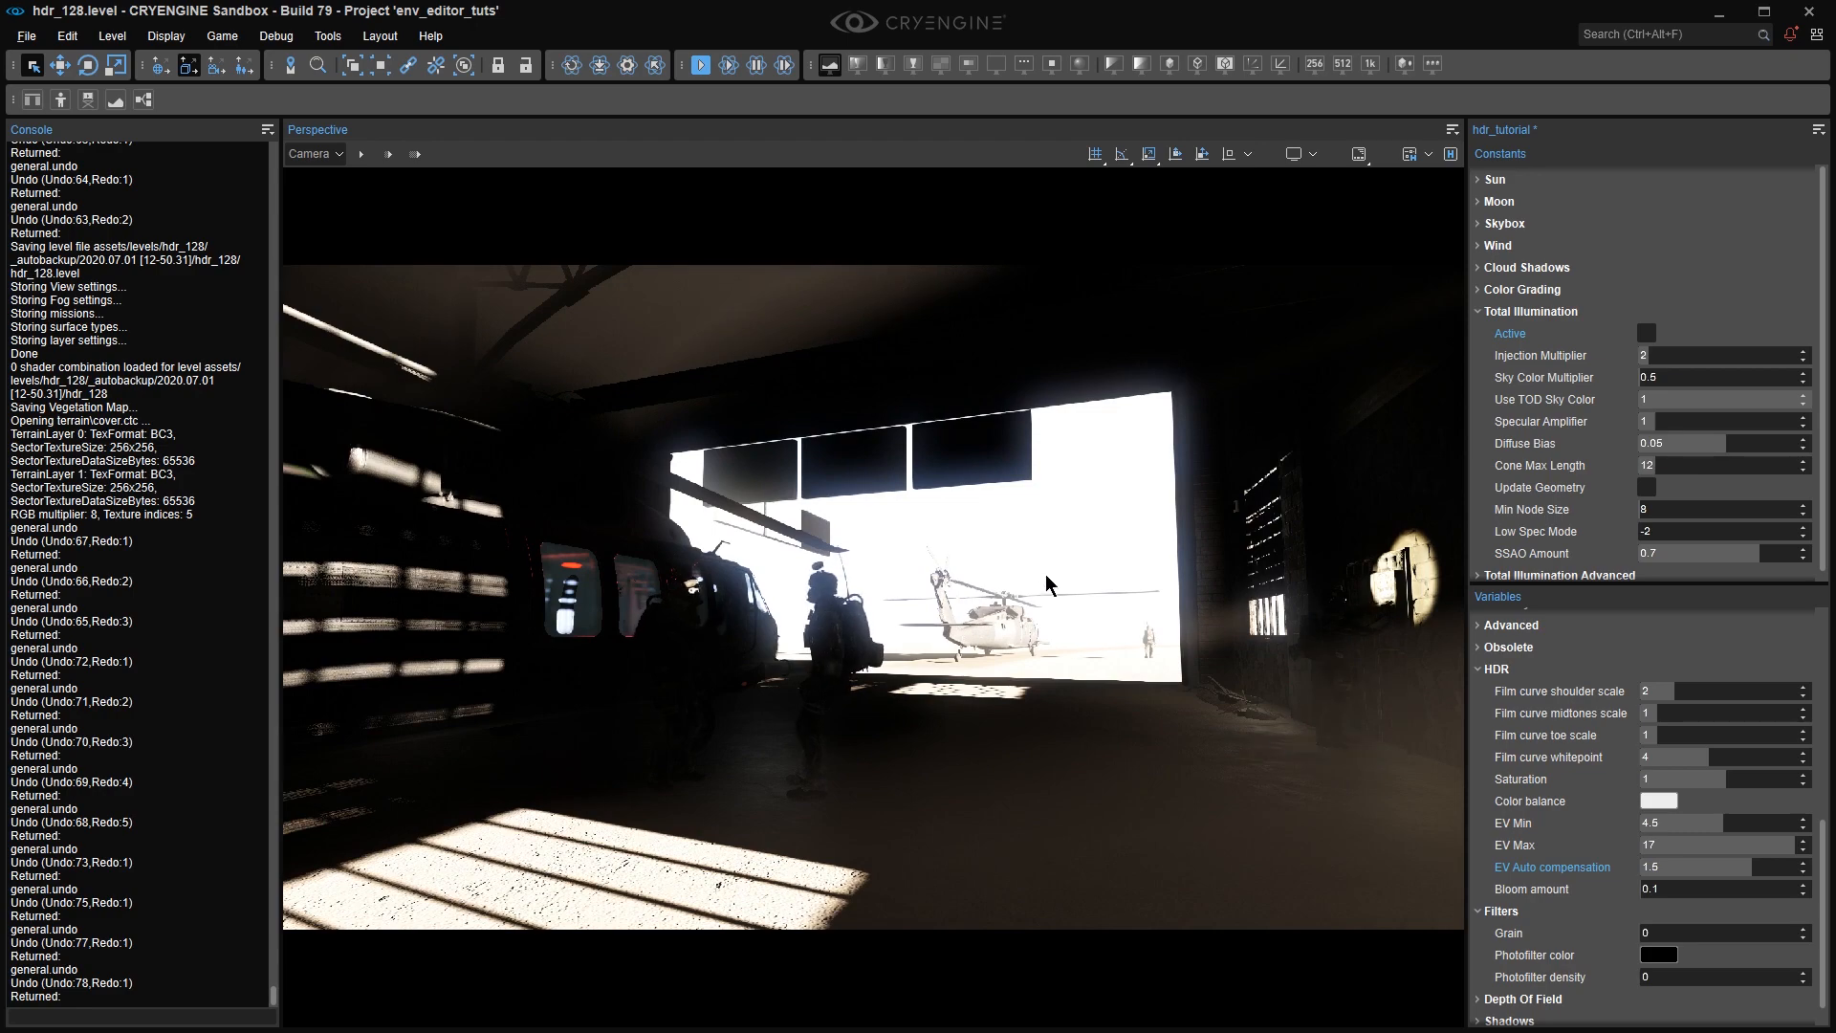
Examine how the exposure changes when leaving the hangar and backing away from its front past the helicopter.
right_drag(1076, 610, 823, 552)
key(w)
scroll(1081, 611, down, 3)
scroll(1014, 574, up, 2)
scroll(803, 560, down, 2)
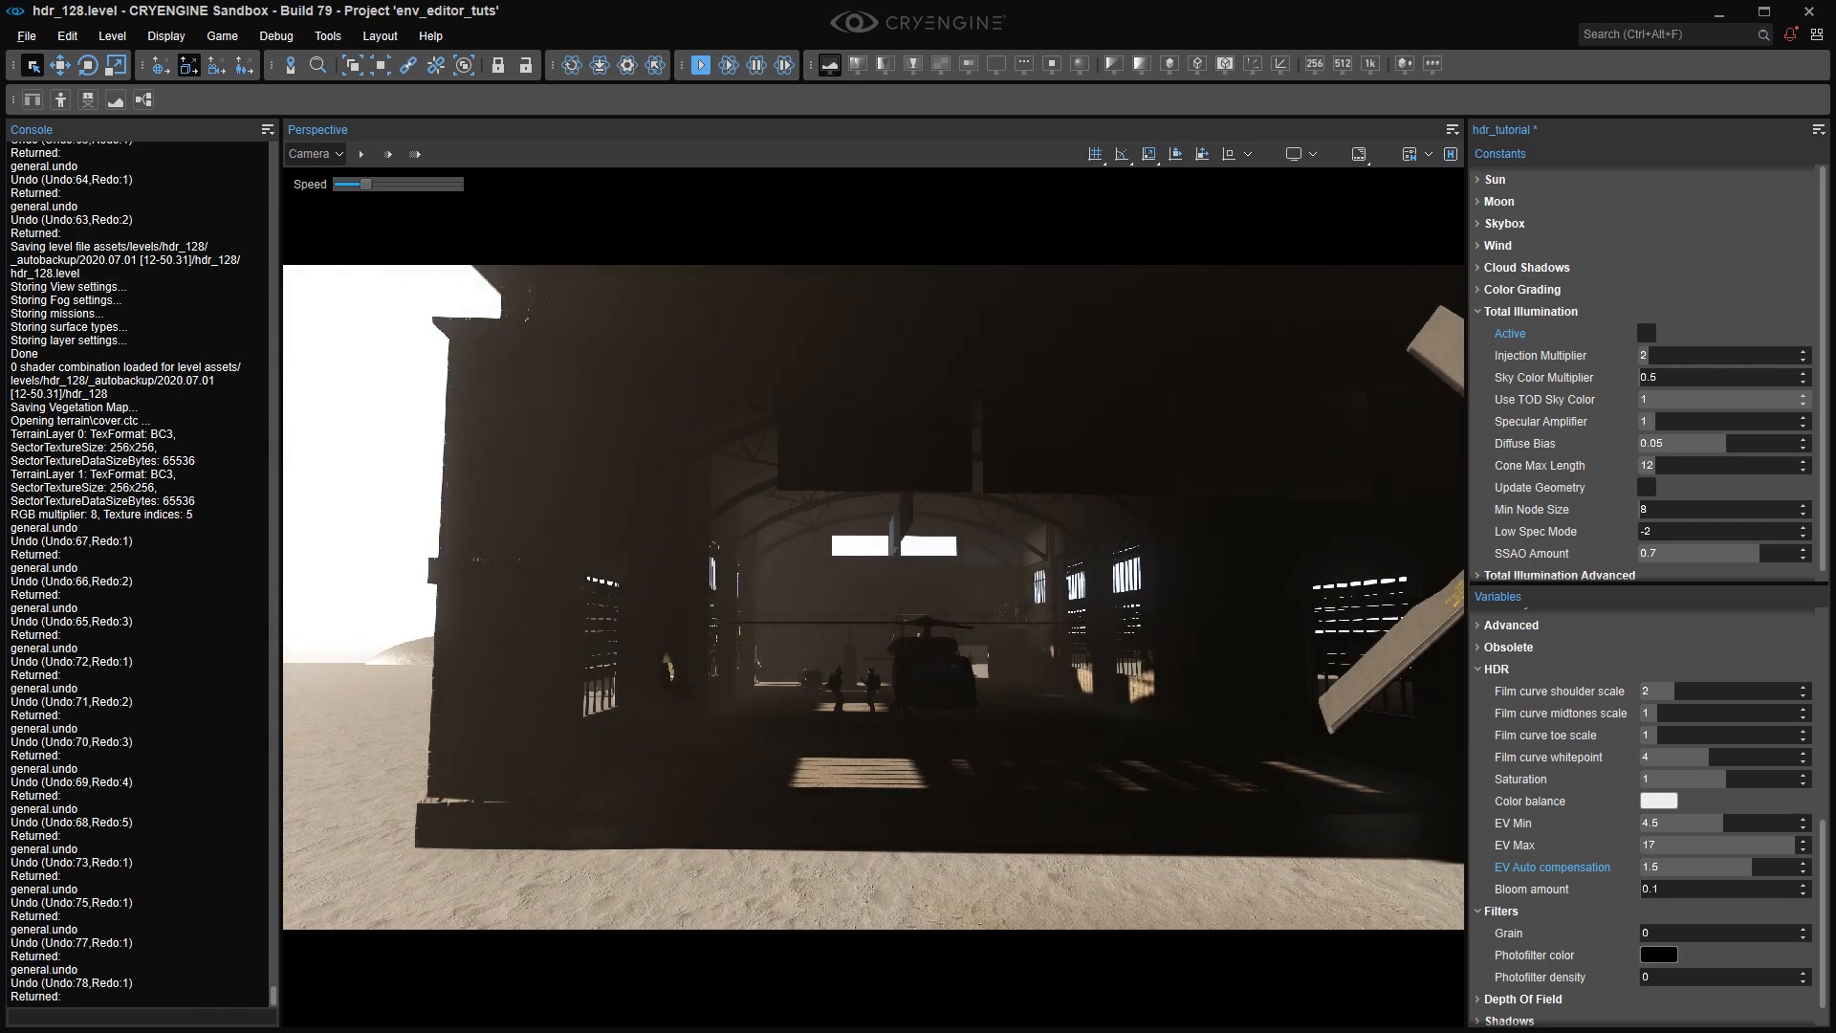
key(s)
right_drag(941, 737, 1098, 708)
key(w)
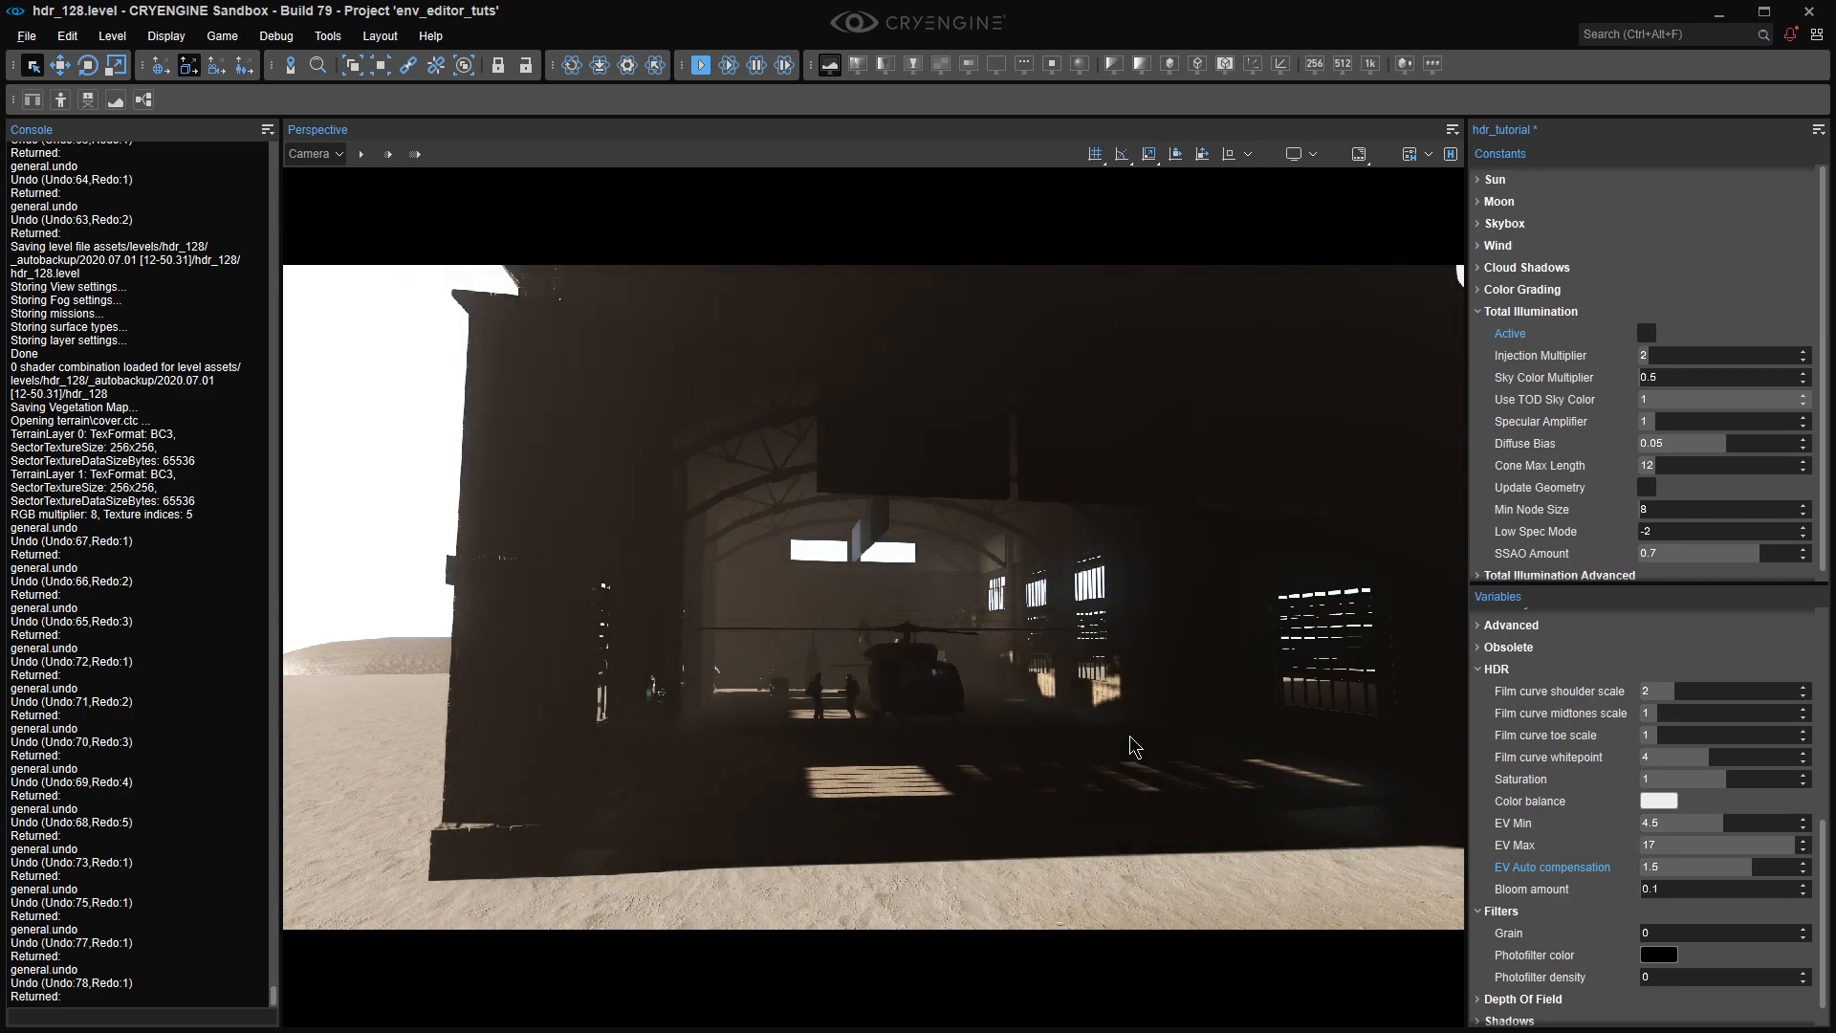
key(s)
key(s)
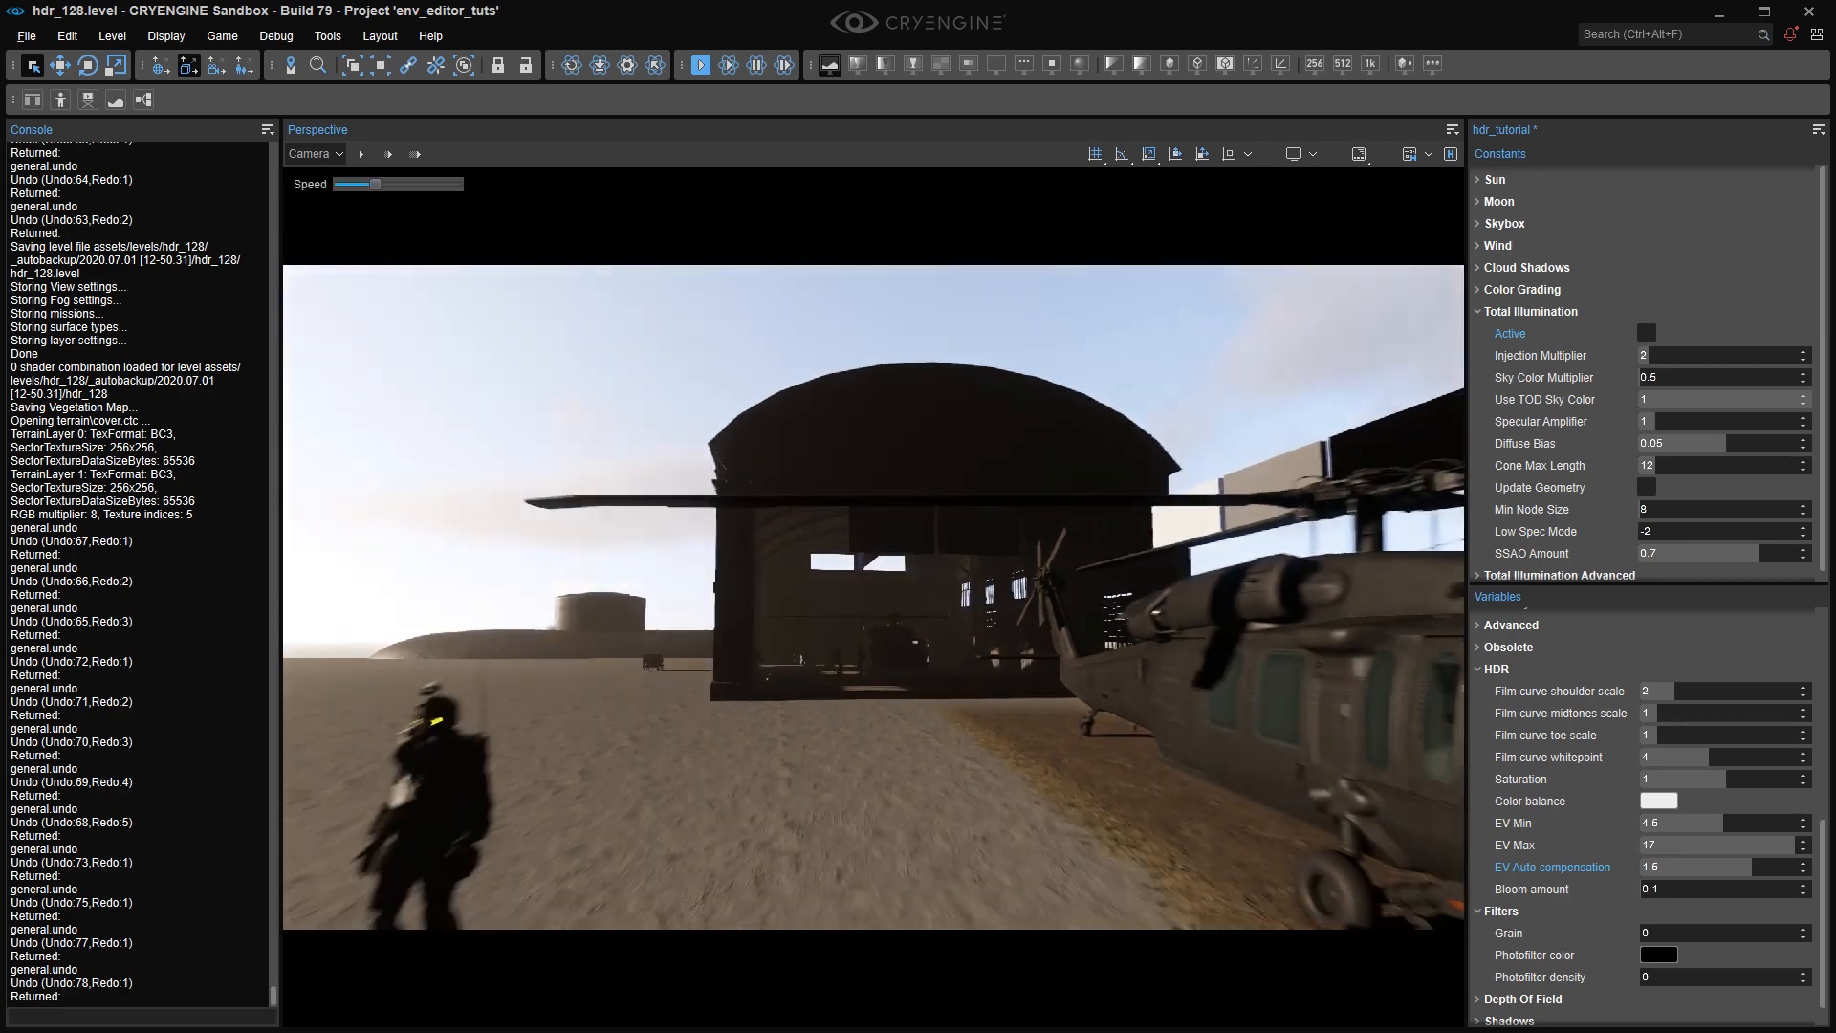
Examine the eye adaptation while entering the dark hangar interior and returning outside to the helicopter against the sun.
key(w)
key(w)
right_drag(1123, 733, 1125, 813)
key(w)
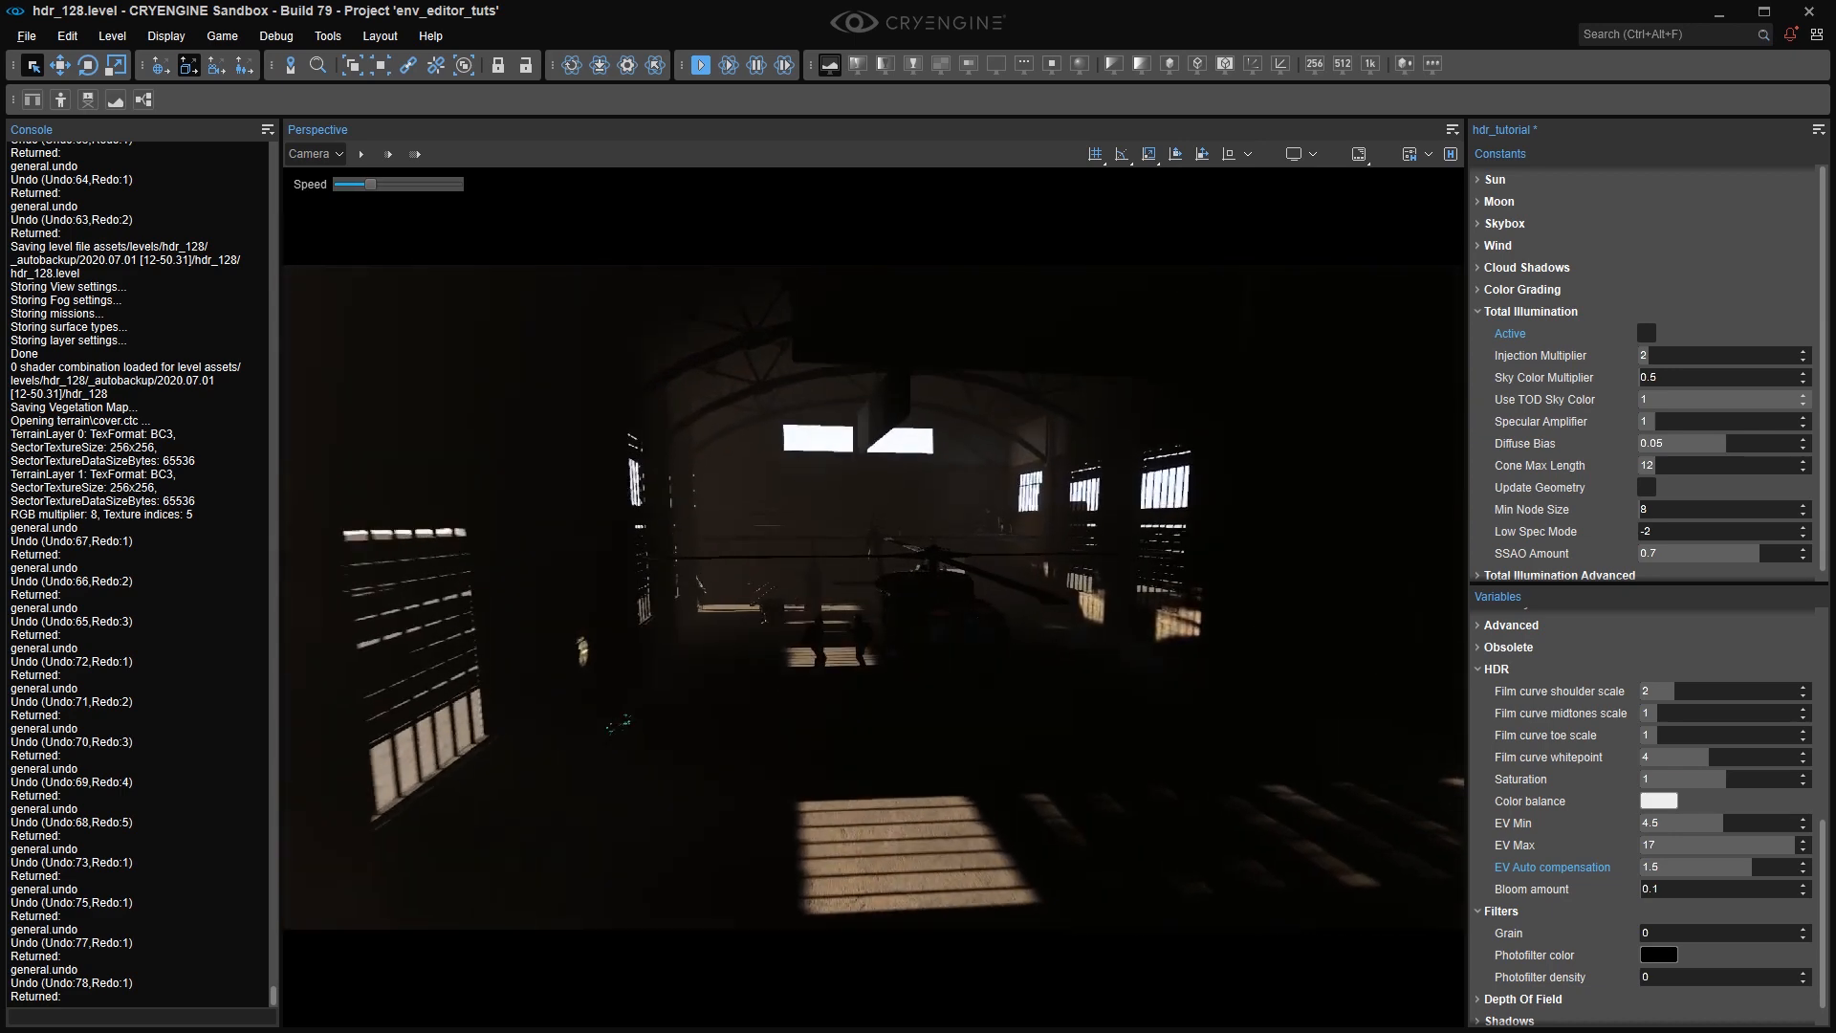
key(w)
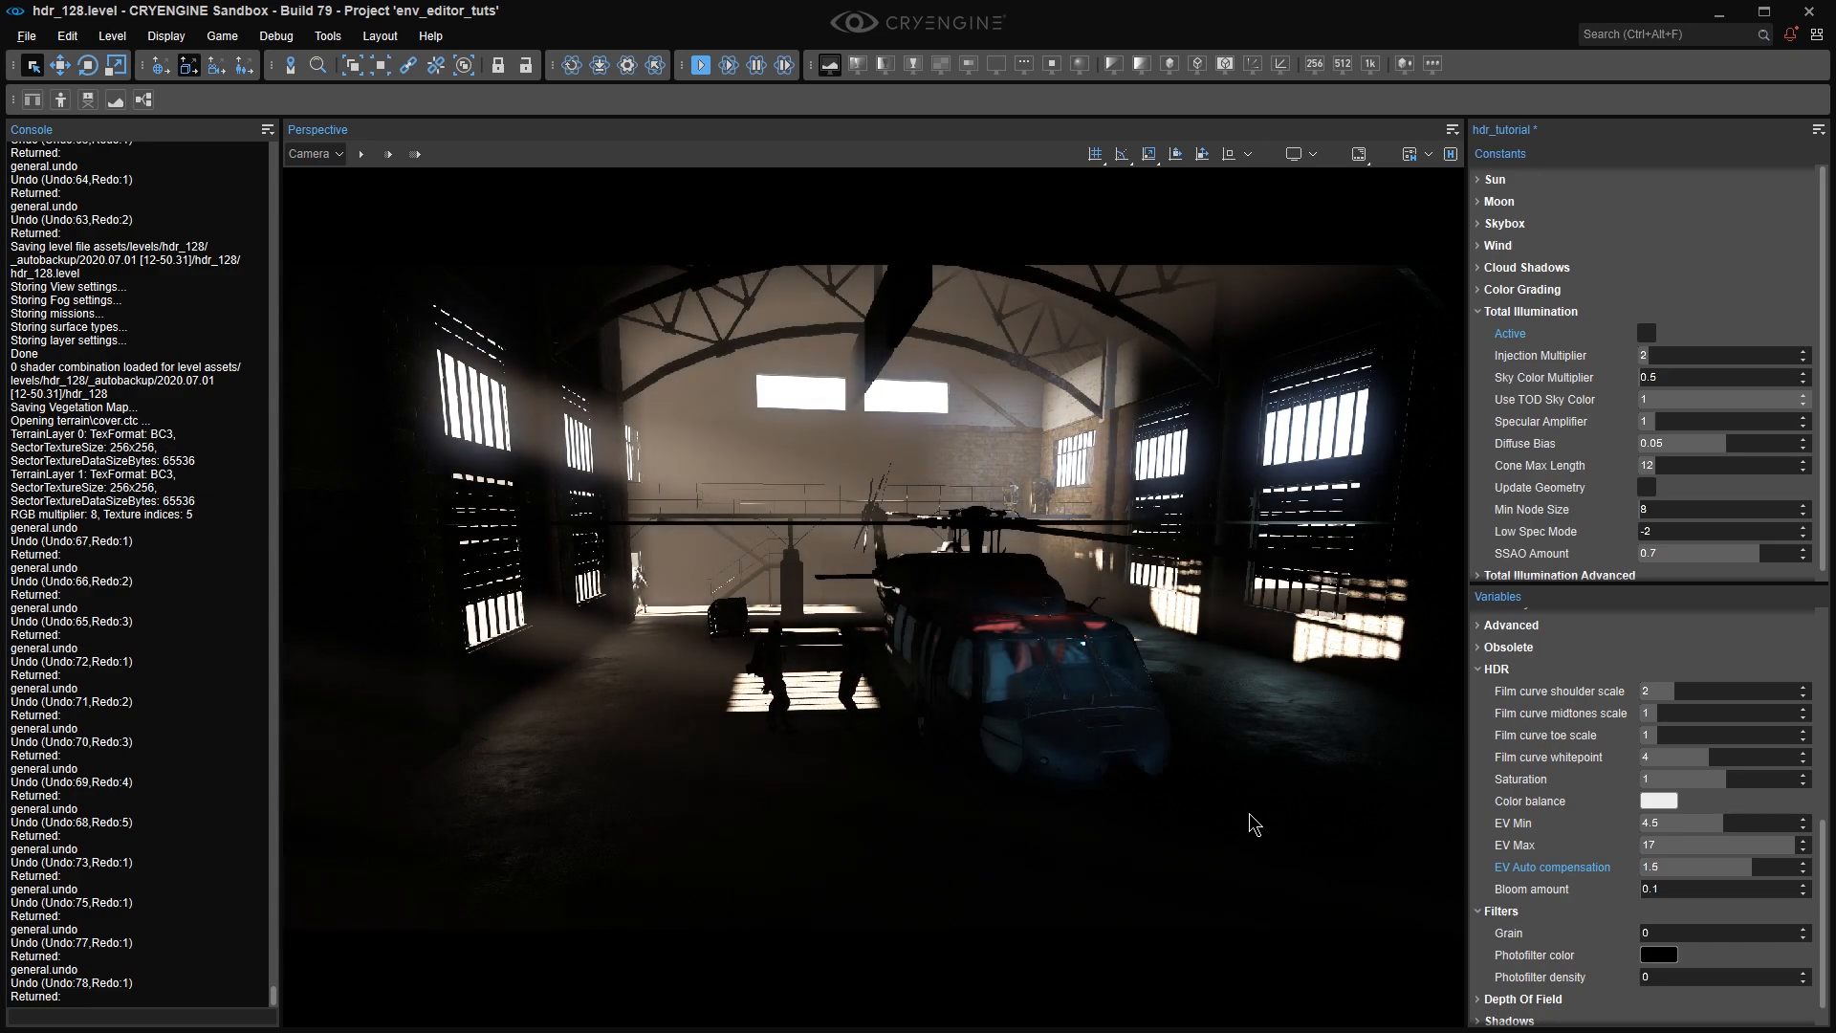
key(d)
right_drag(1317, 800, 1267, 782)
key(s)
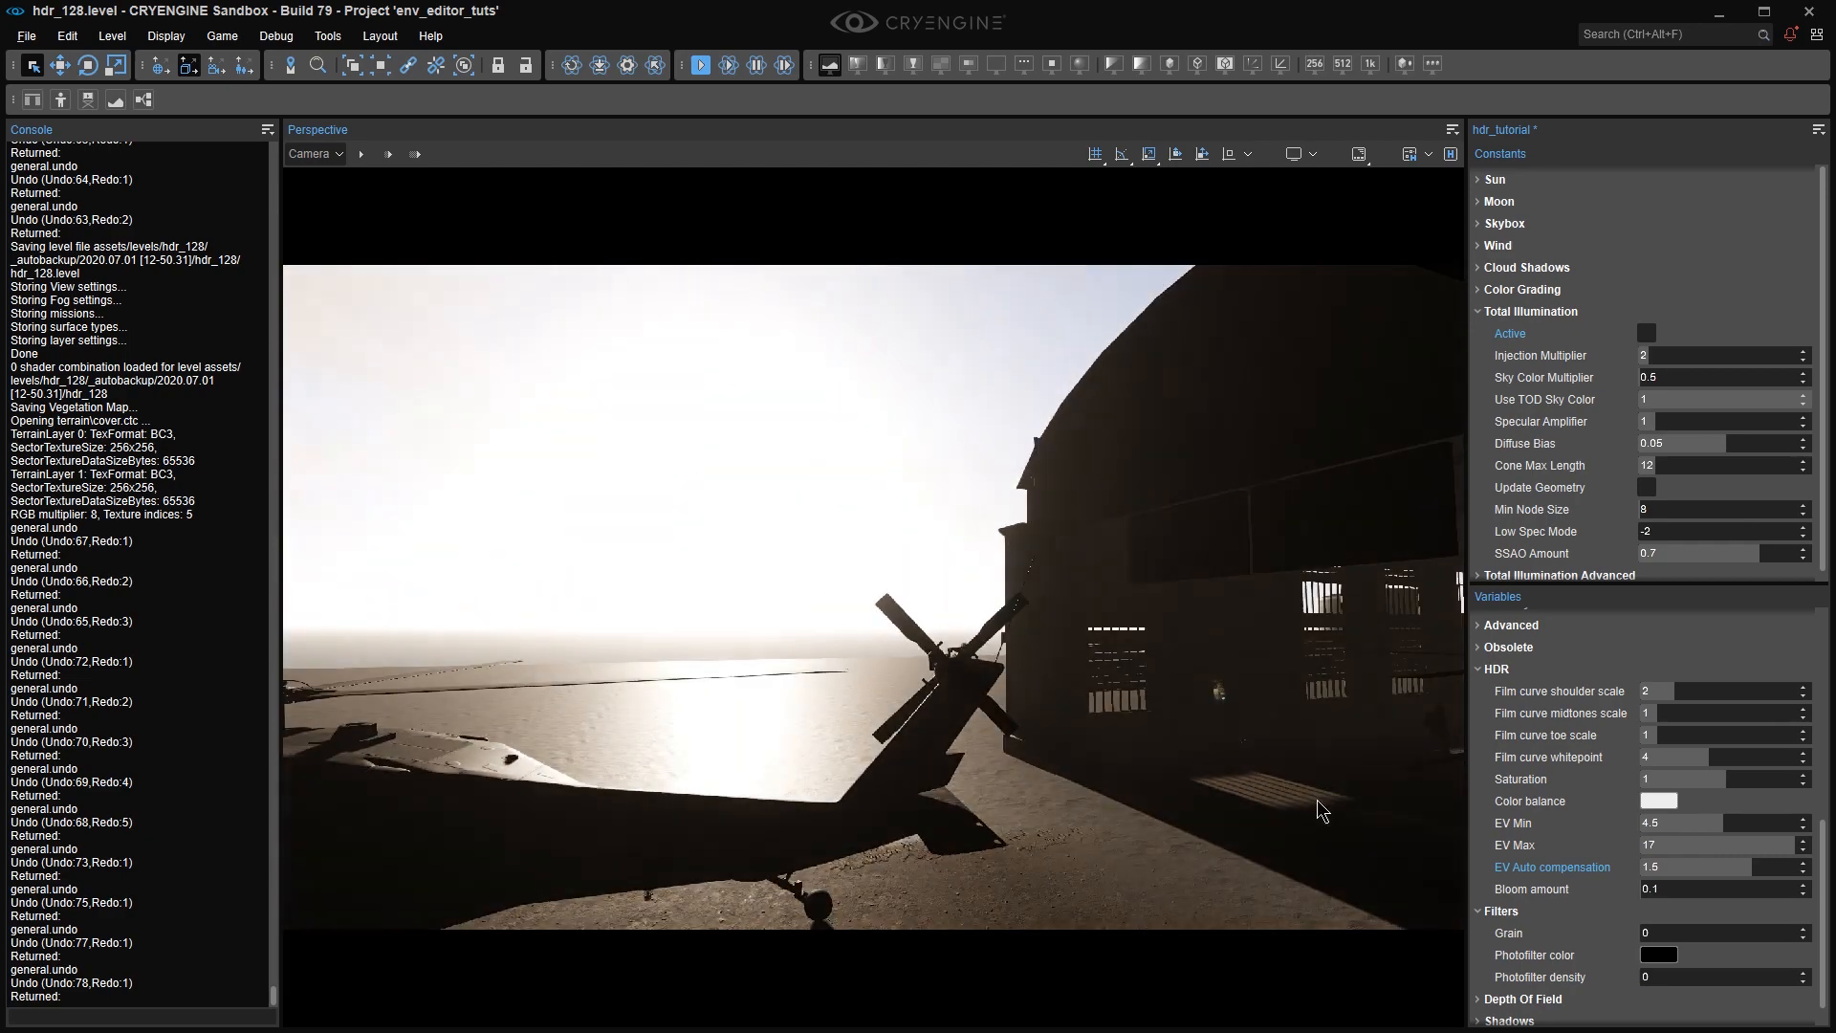
key(a)
key(s)
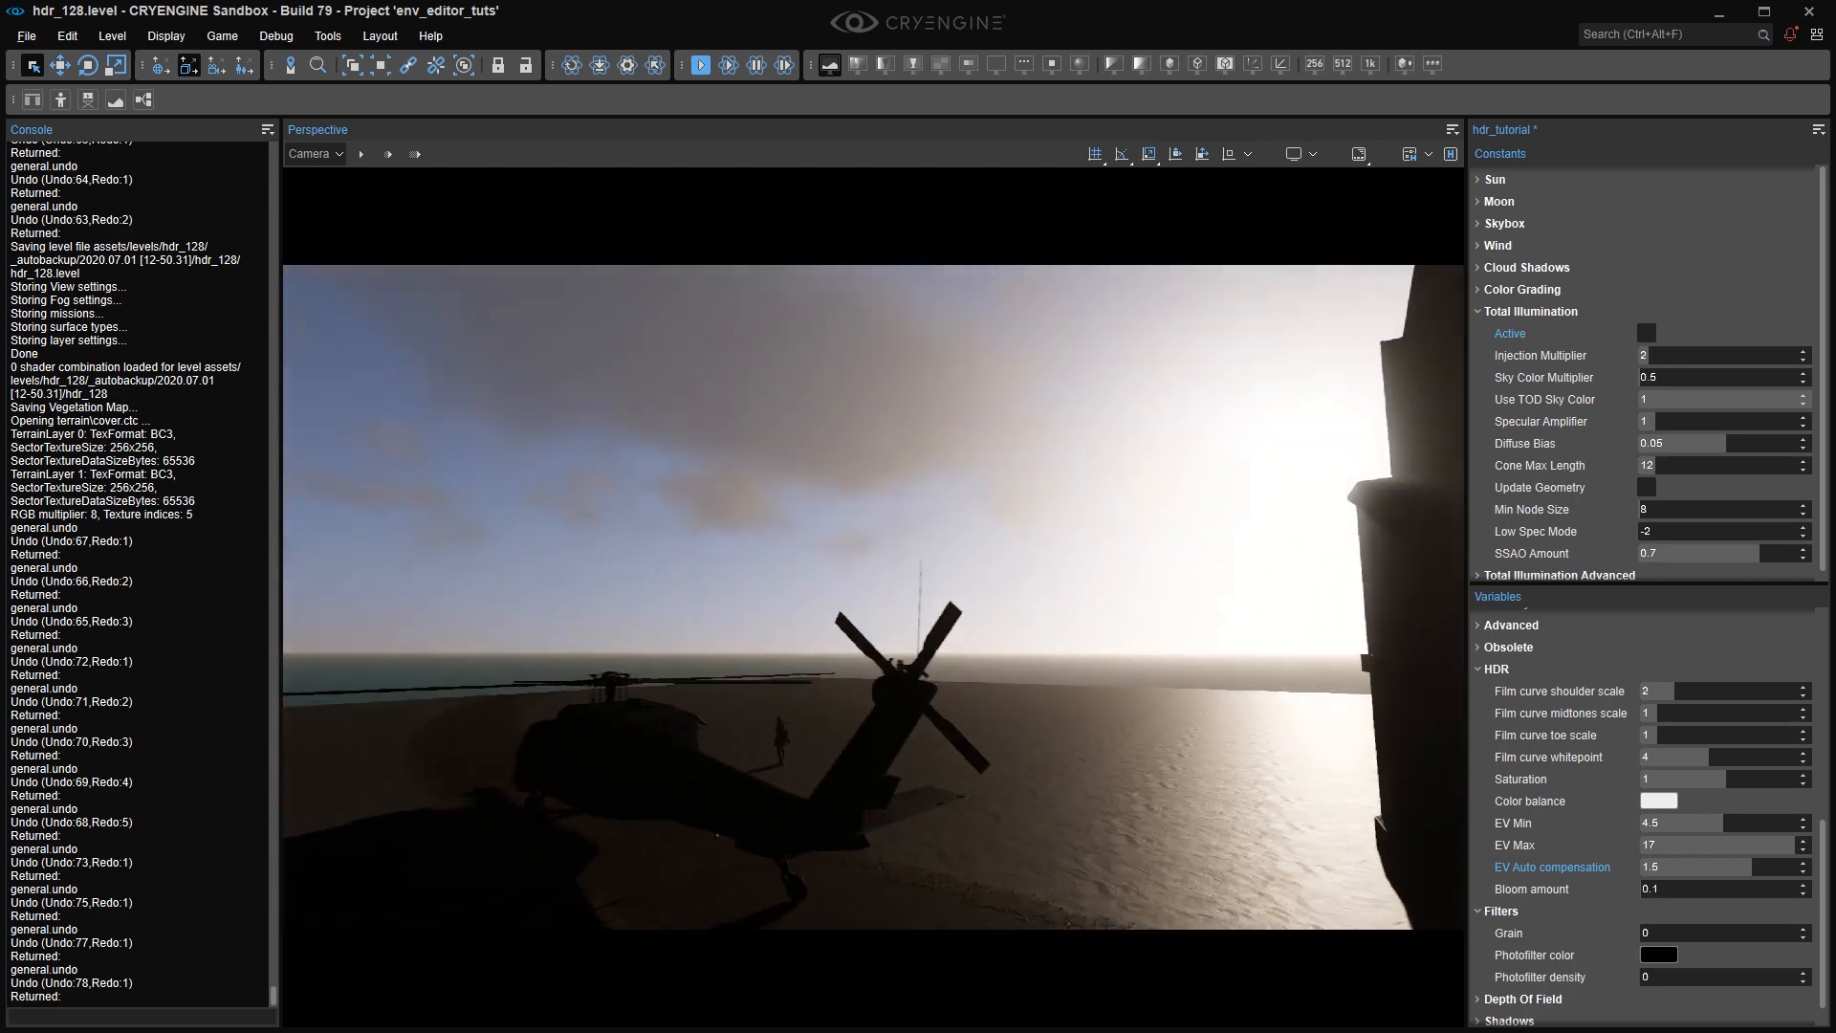
scroll(875, 597, up, 2)
key(s)
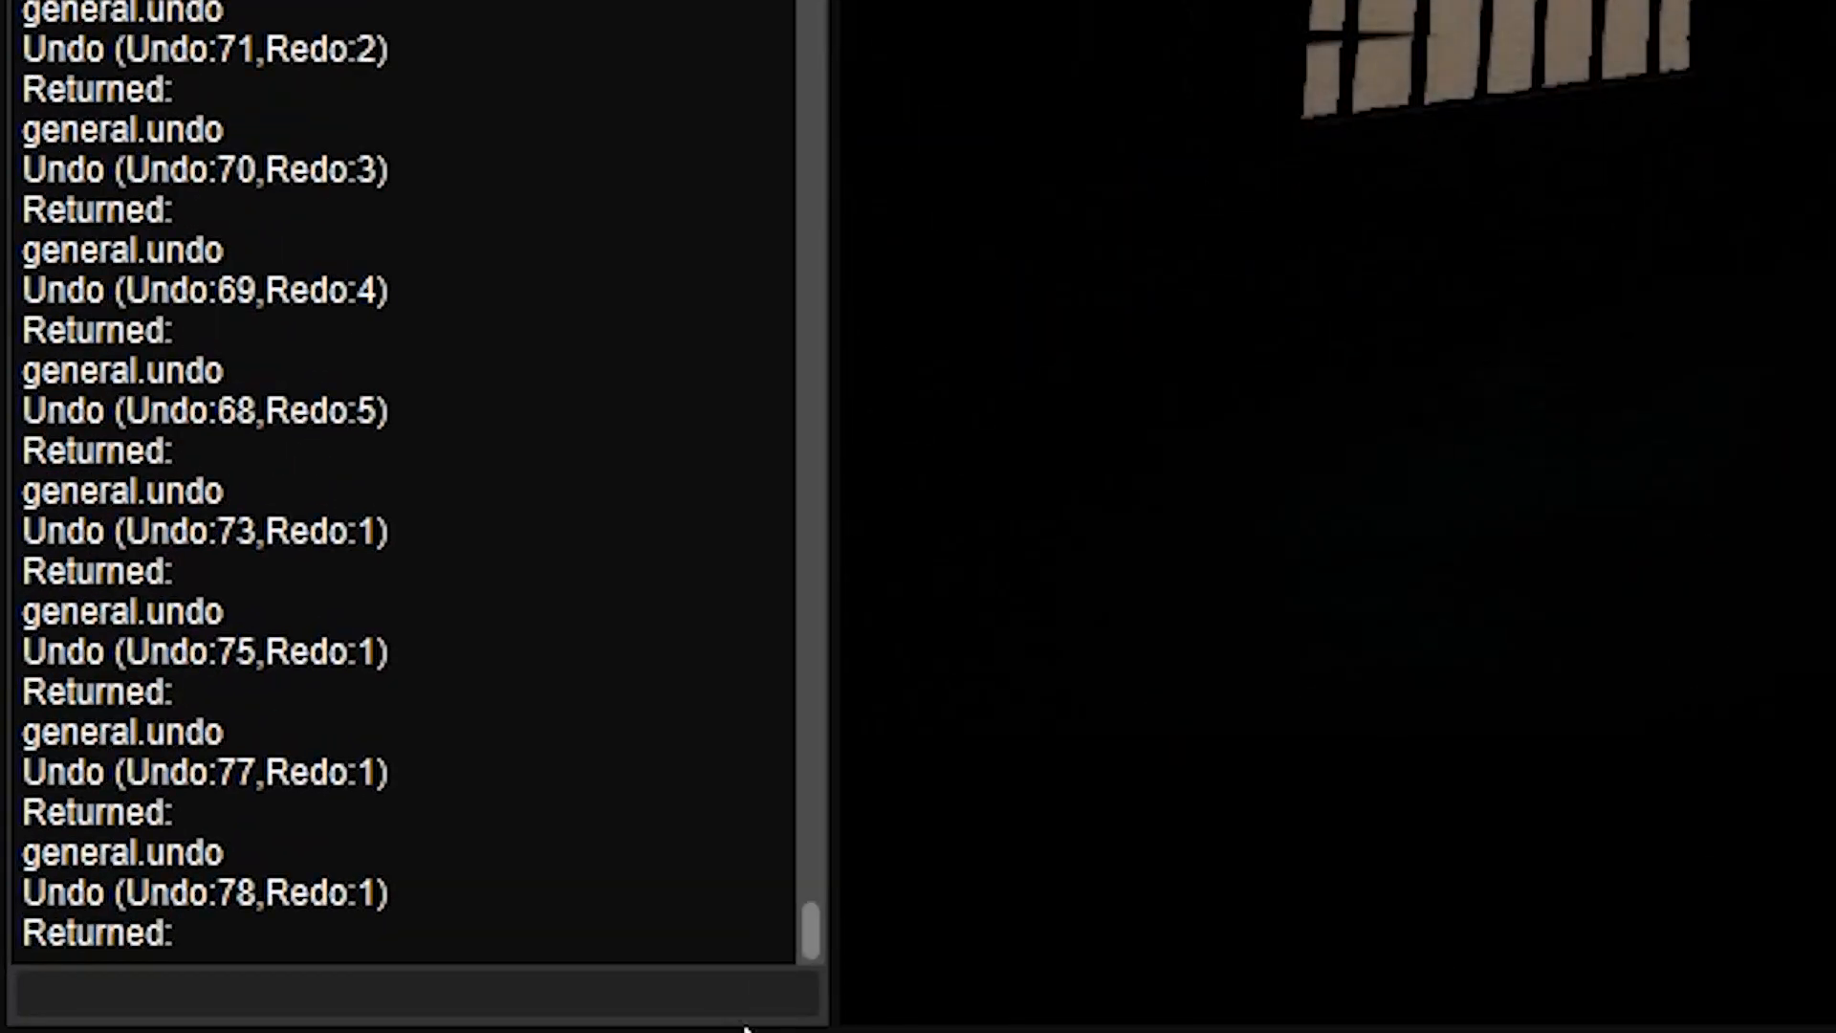
Set the console variable r_HDREyeAdaptationSpeed to 2.
click(603, 973)
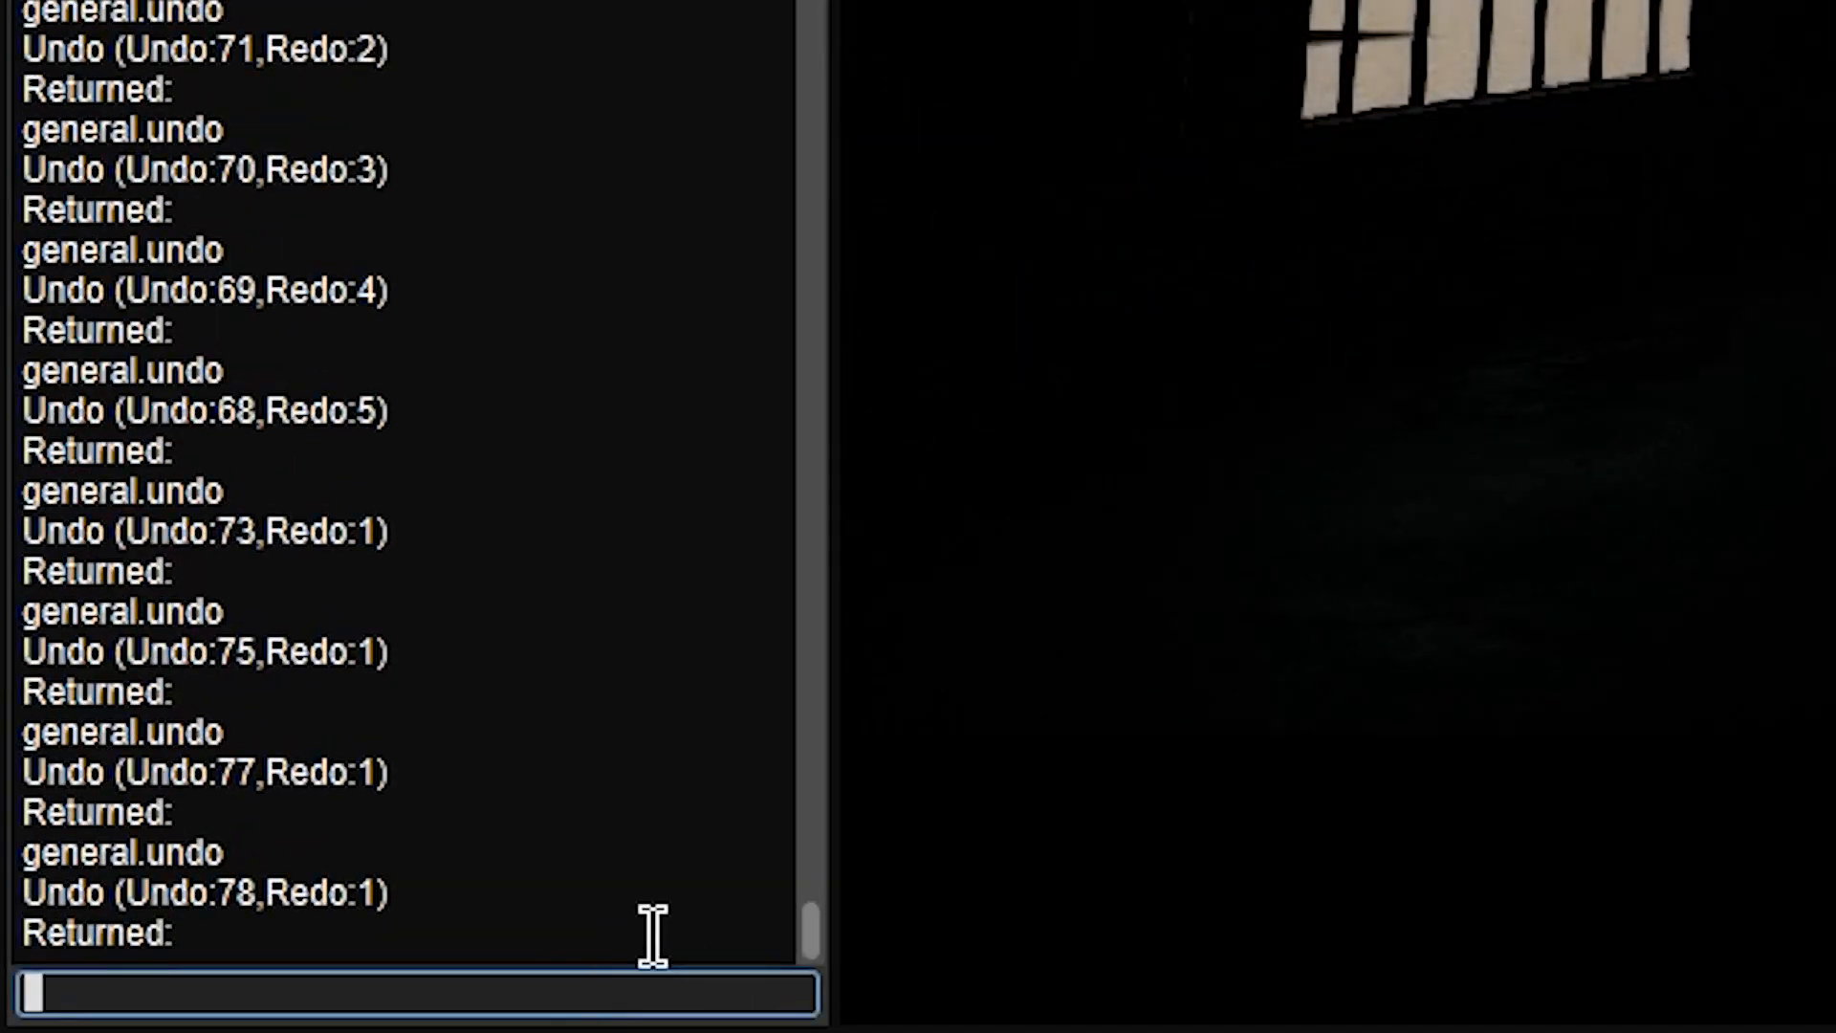
text(hdreyea)
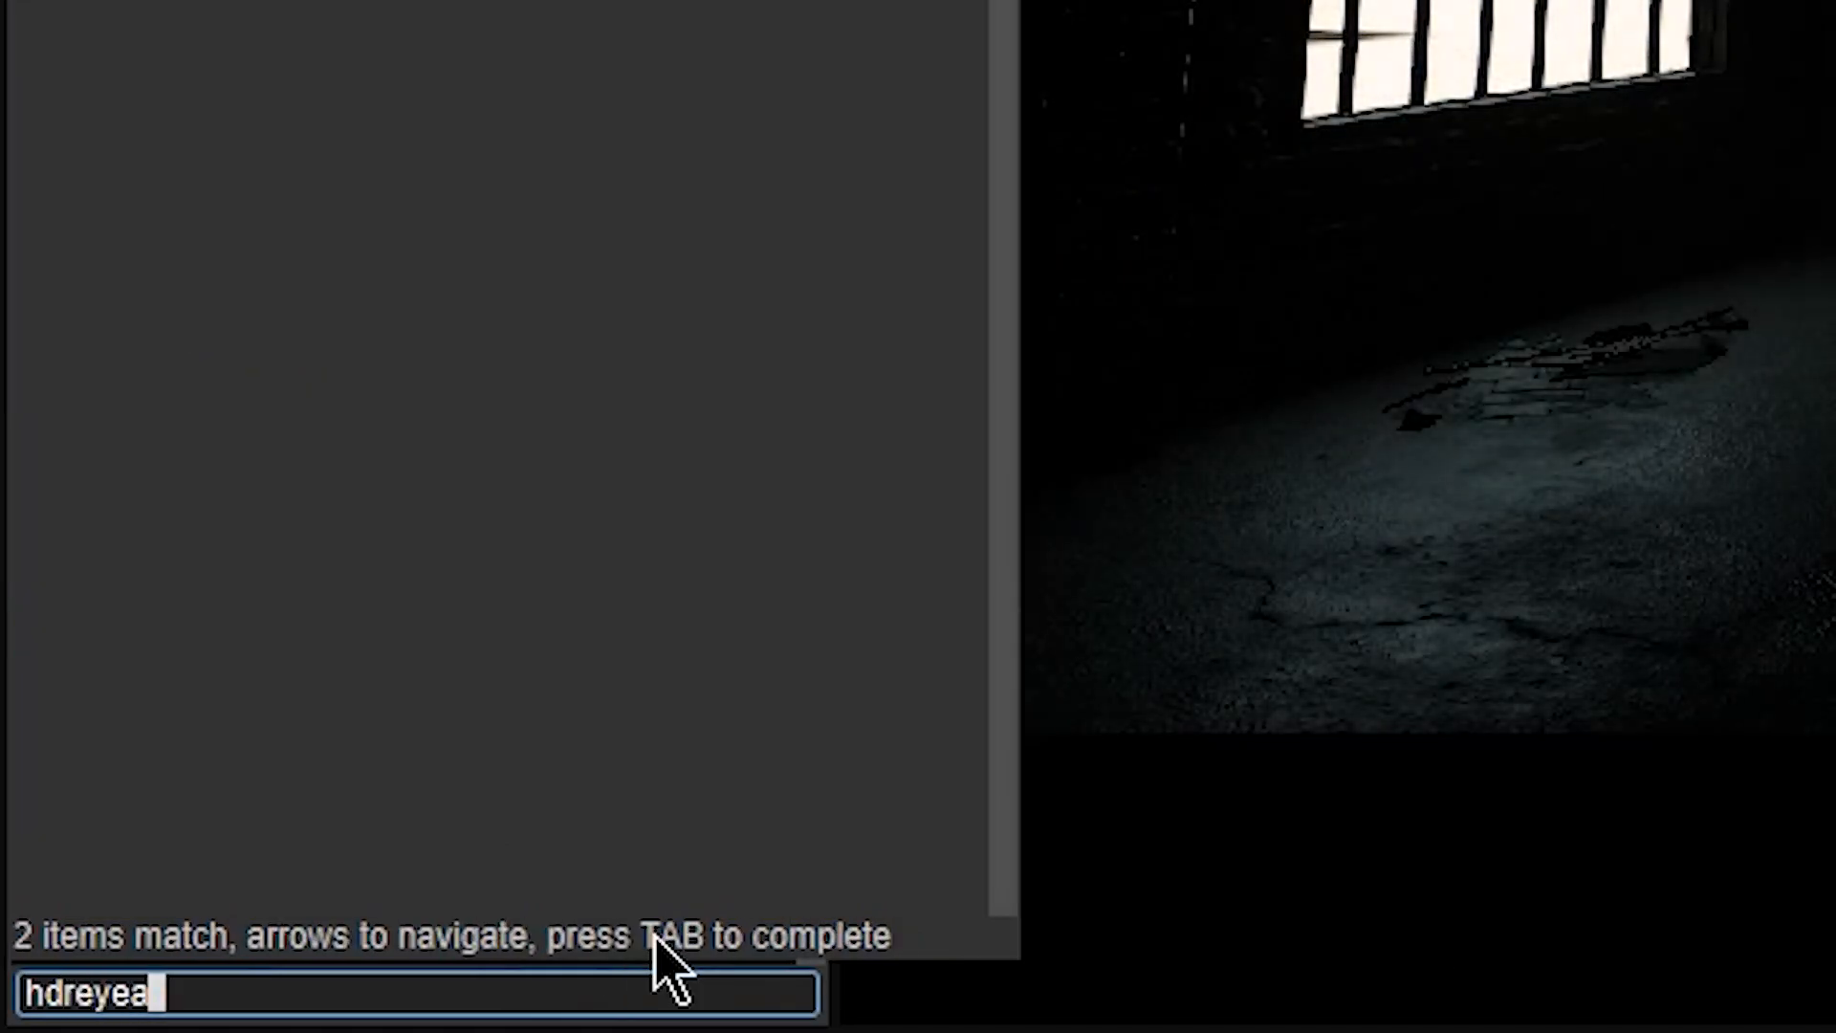
key(Tab)
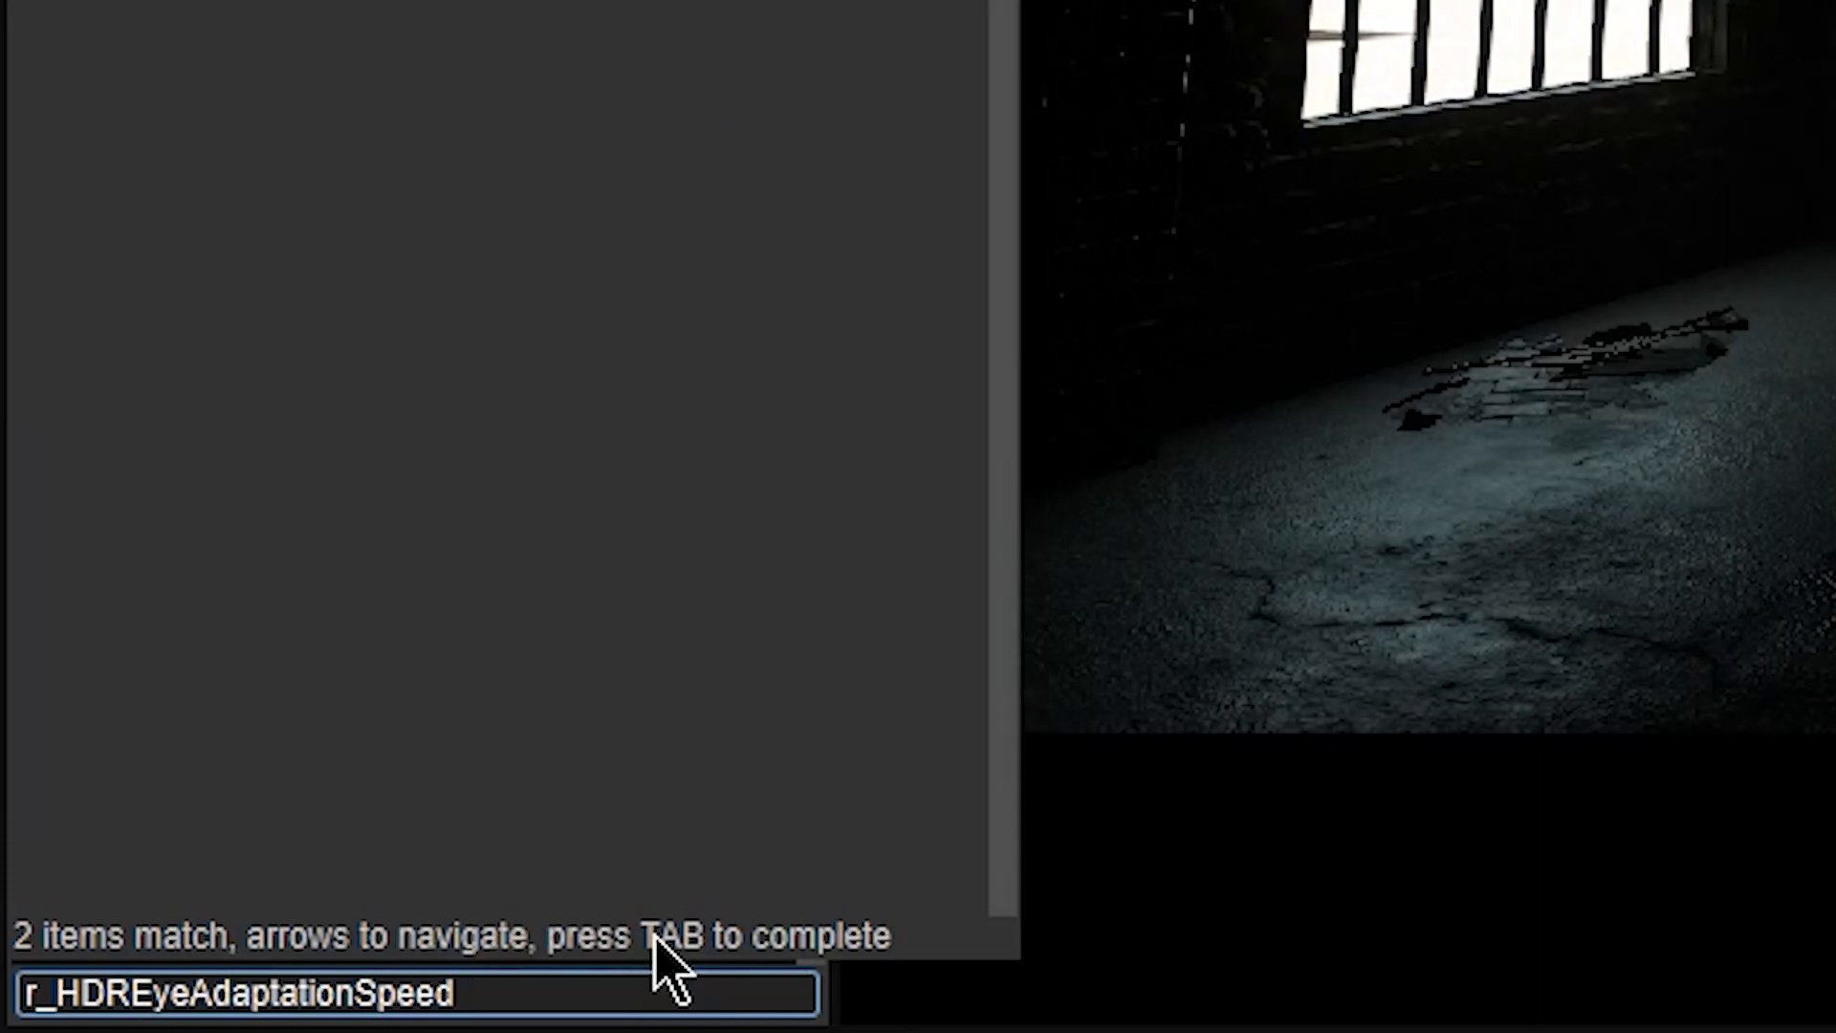
text(2)
key(Return)
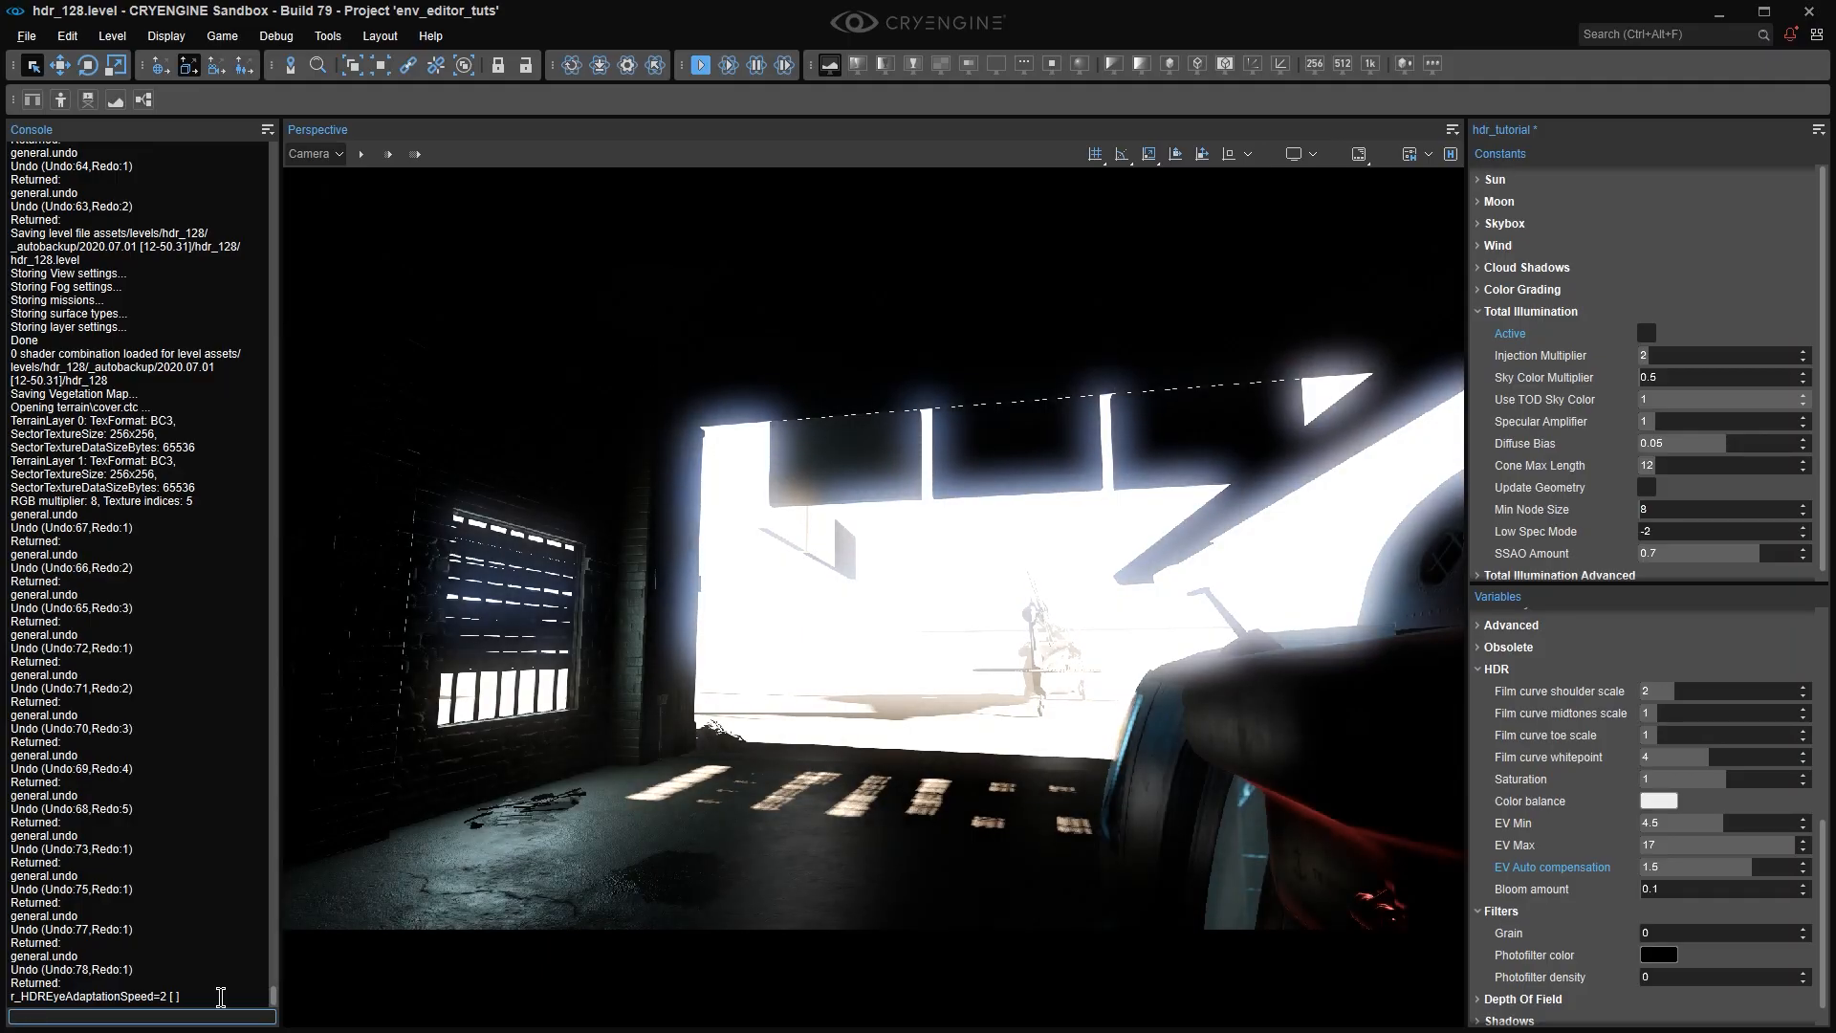
Set r_HDREyeAdaptationSpeed to 5 and compare the adaptation while moving in and out of the hangar opening.
key(Up)
key(BackSpace)
key(w)
right_drag(722, 984, 760, 984)
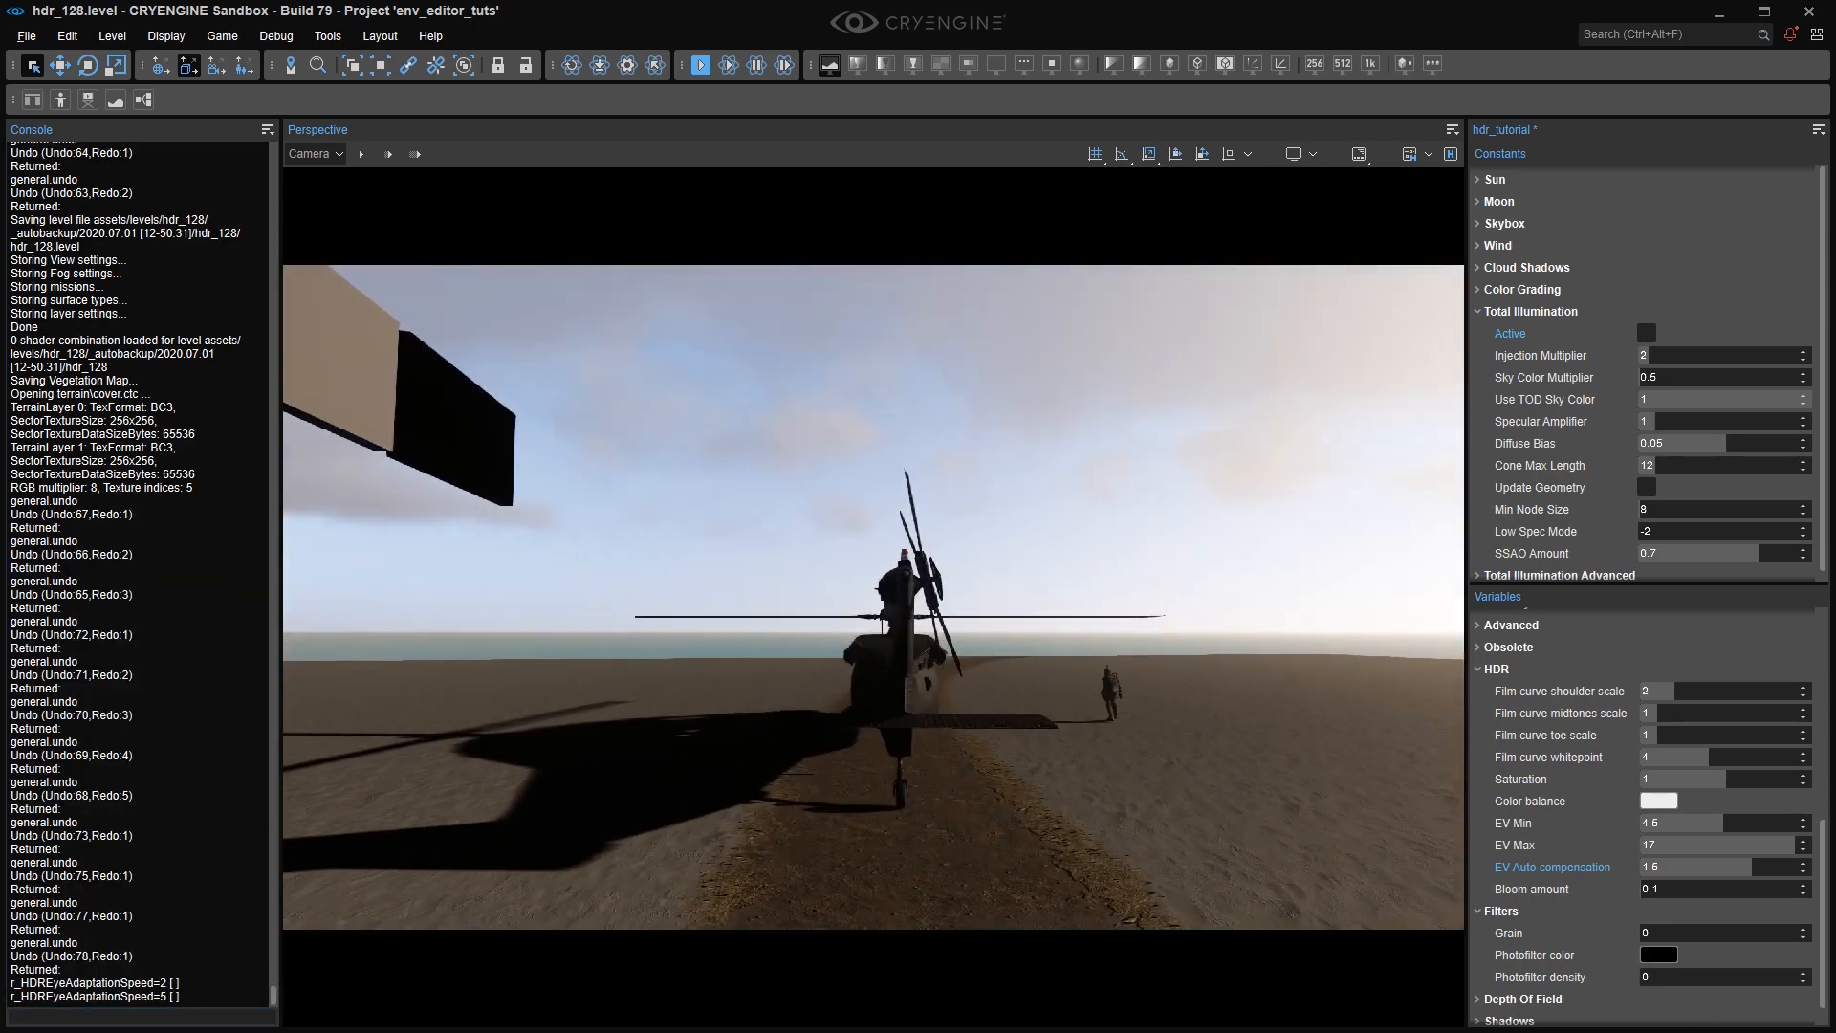
key(s)
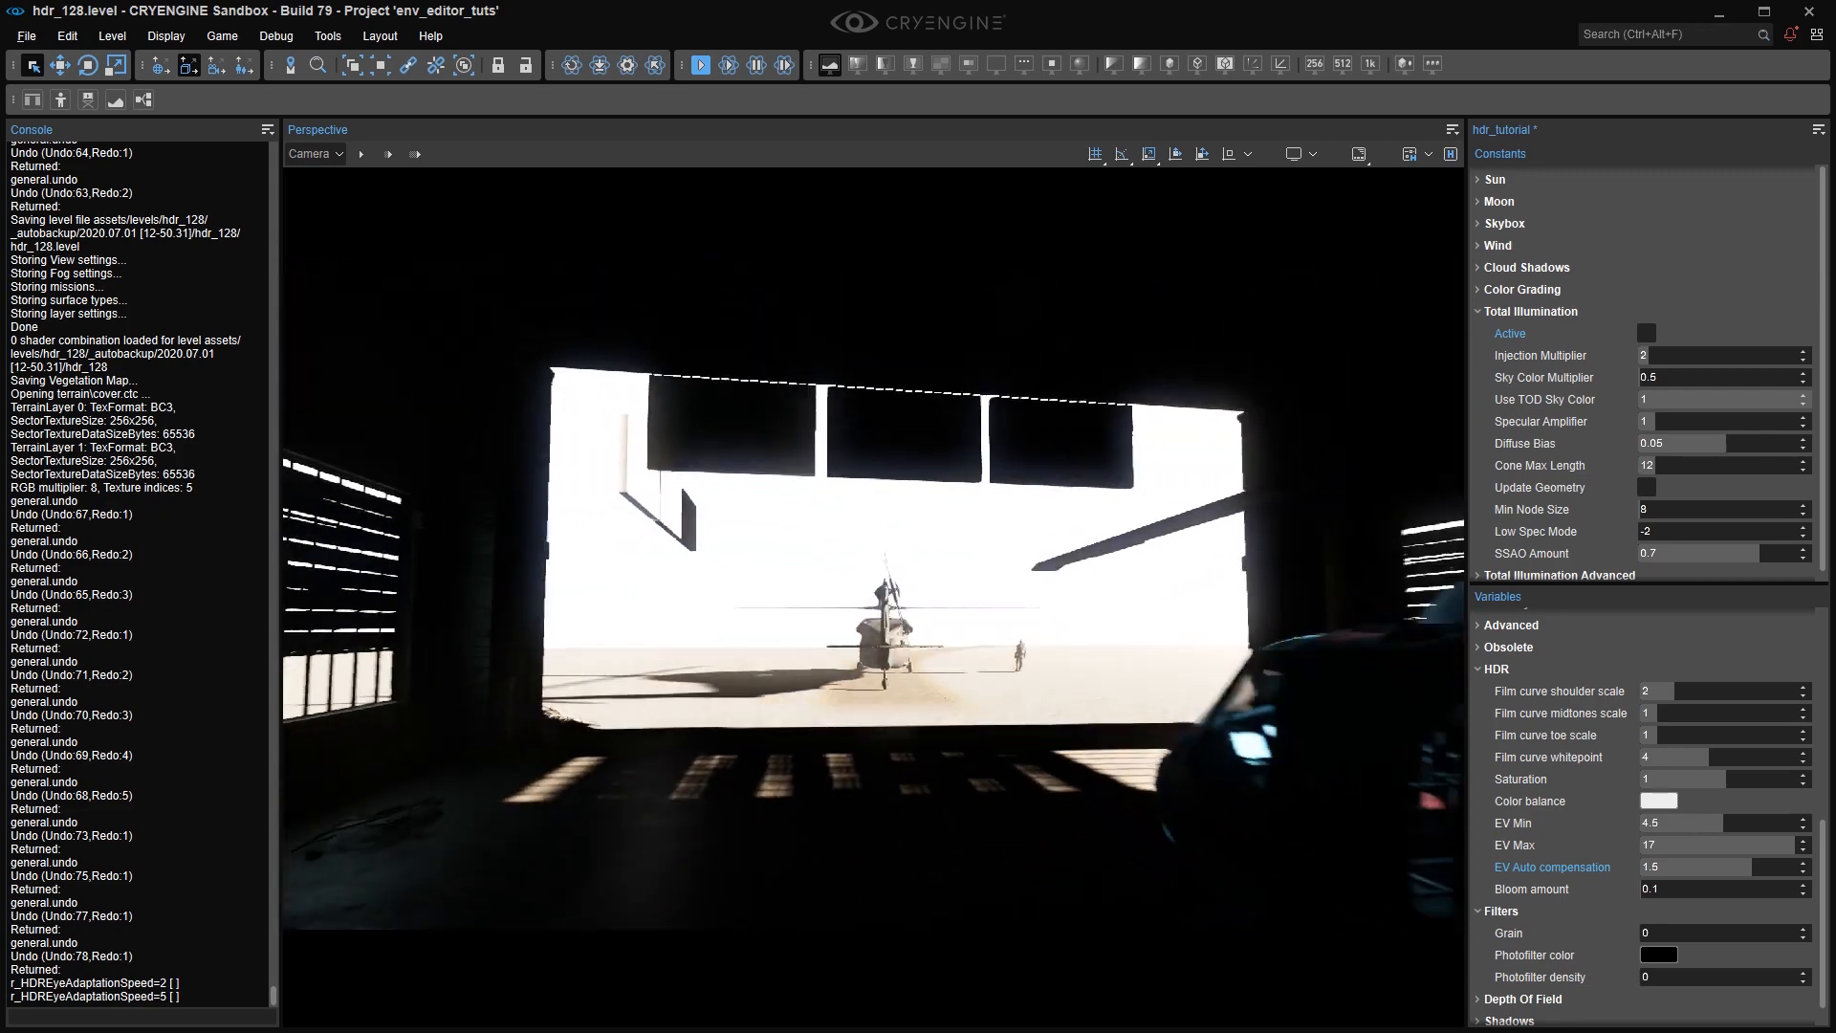
key(w)
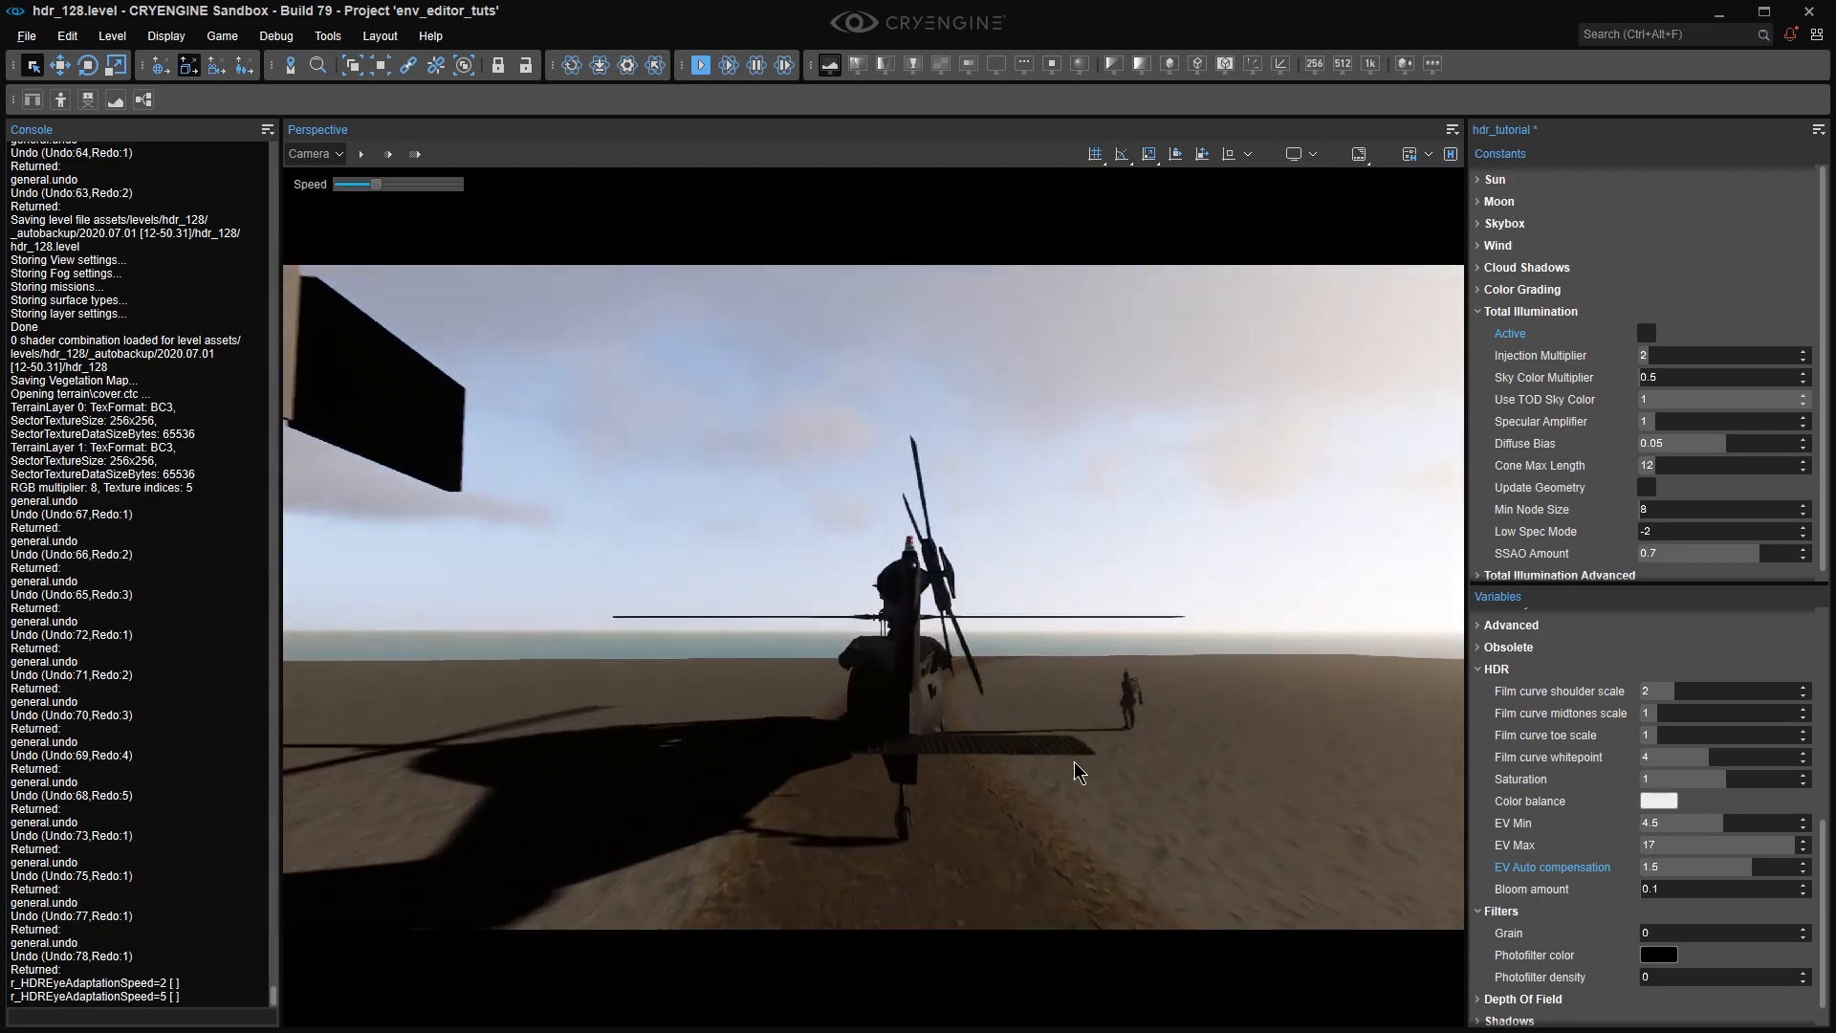
key(s)
mouse_move(1213, 796)
right_down()
mouse_move(1253, 792)
mouse_move(1224, 800)
right_up()
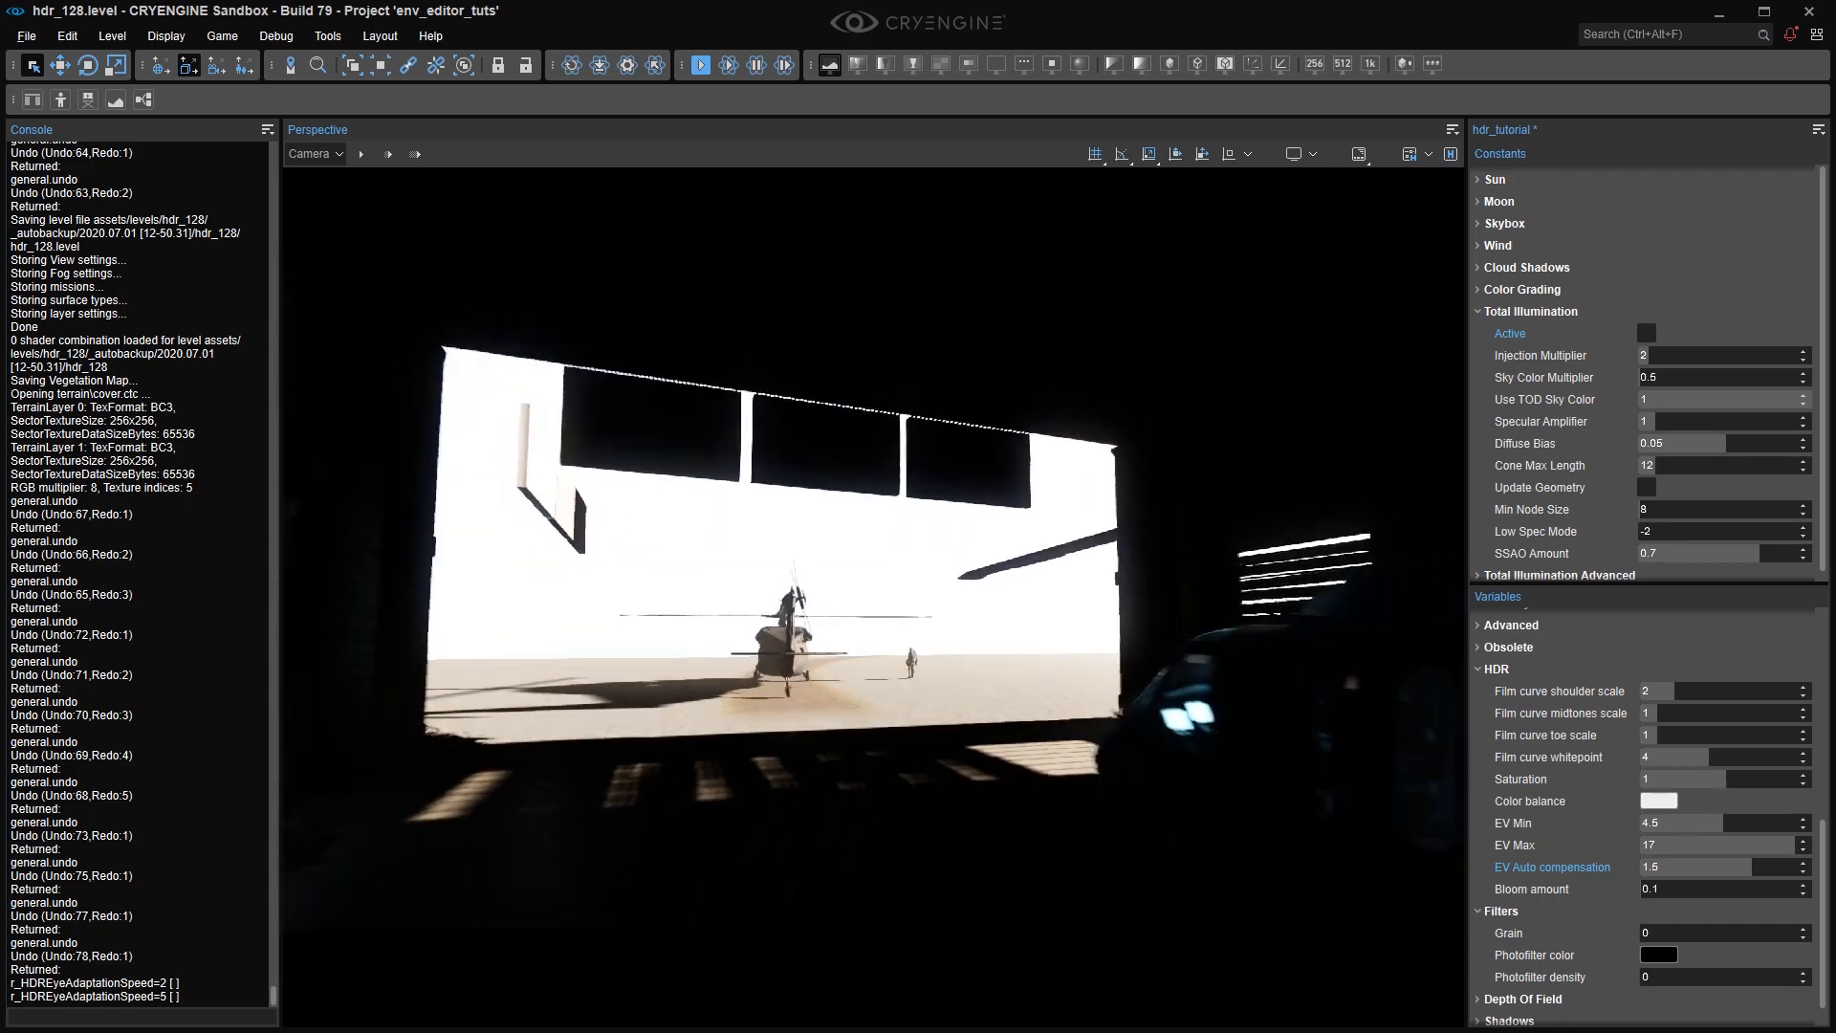
key(w)
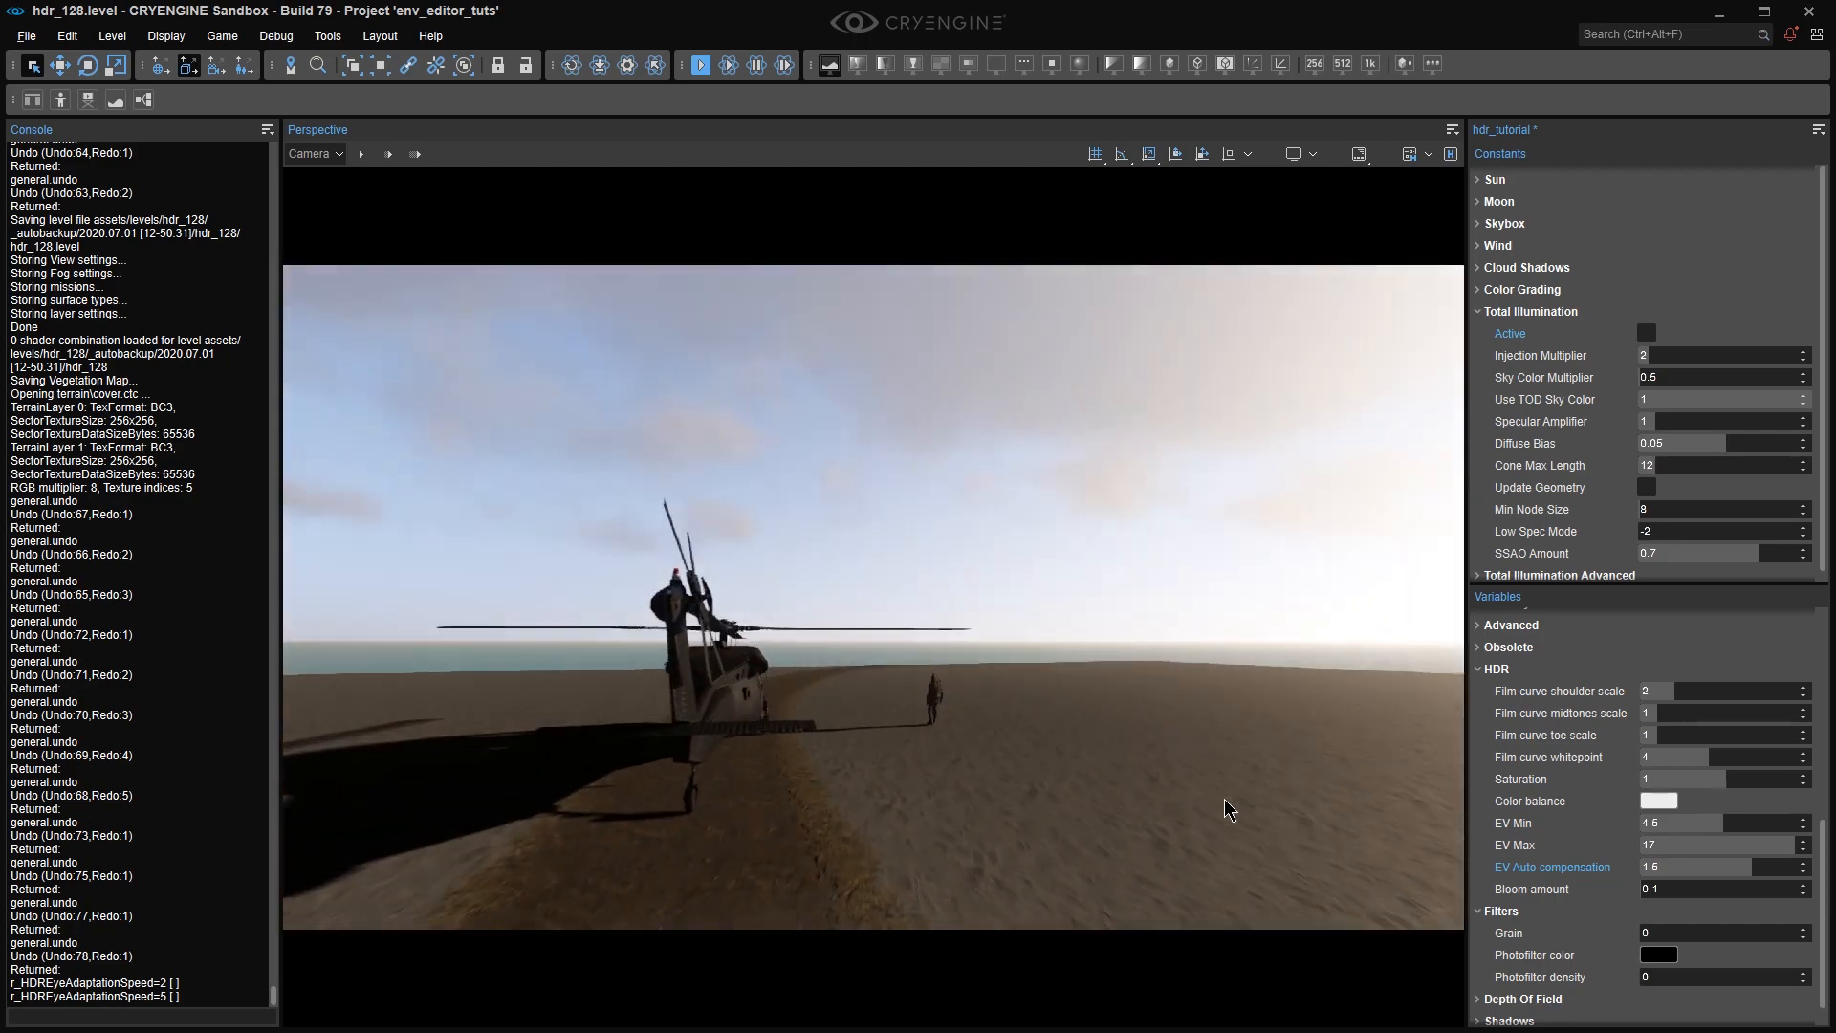
key(s)
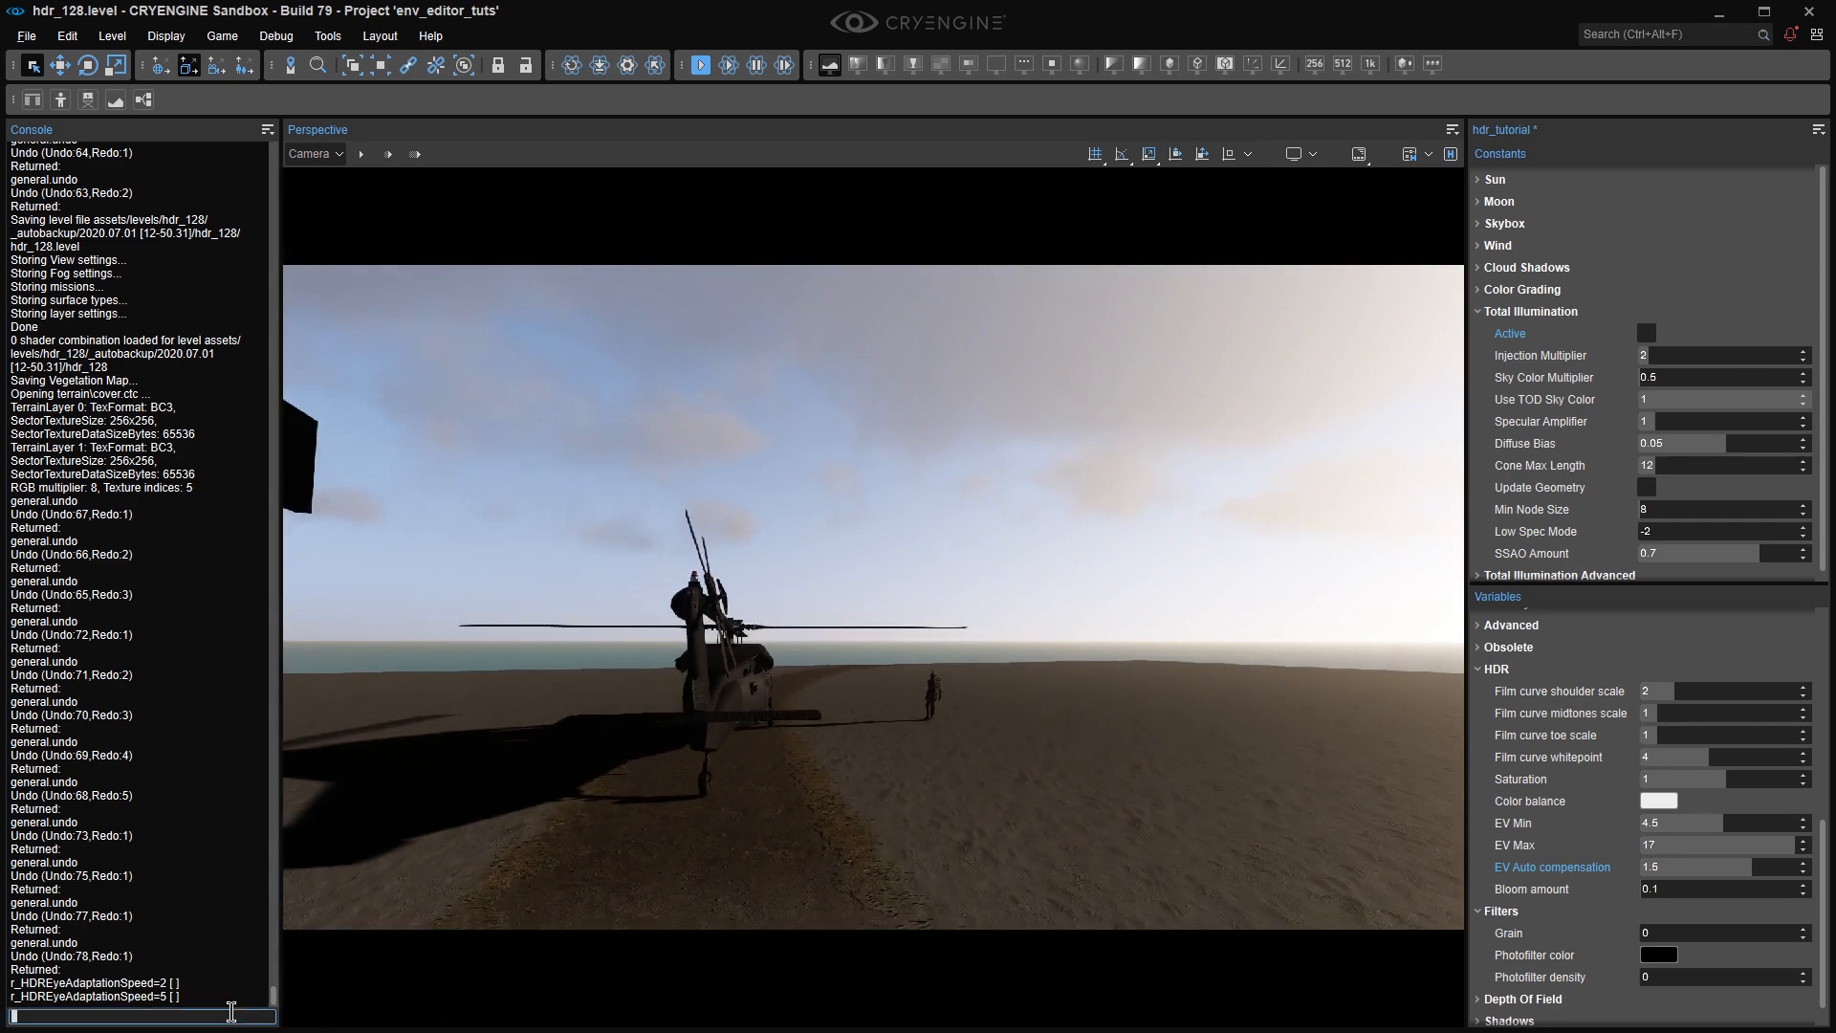
Return r_HDREyeAdaptationSpeed to 2 through the console.
key(Up)
key(Up)
key(Return)
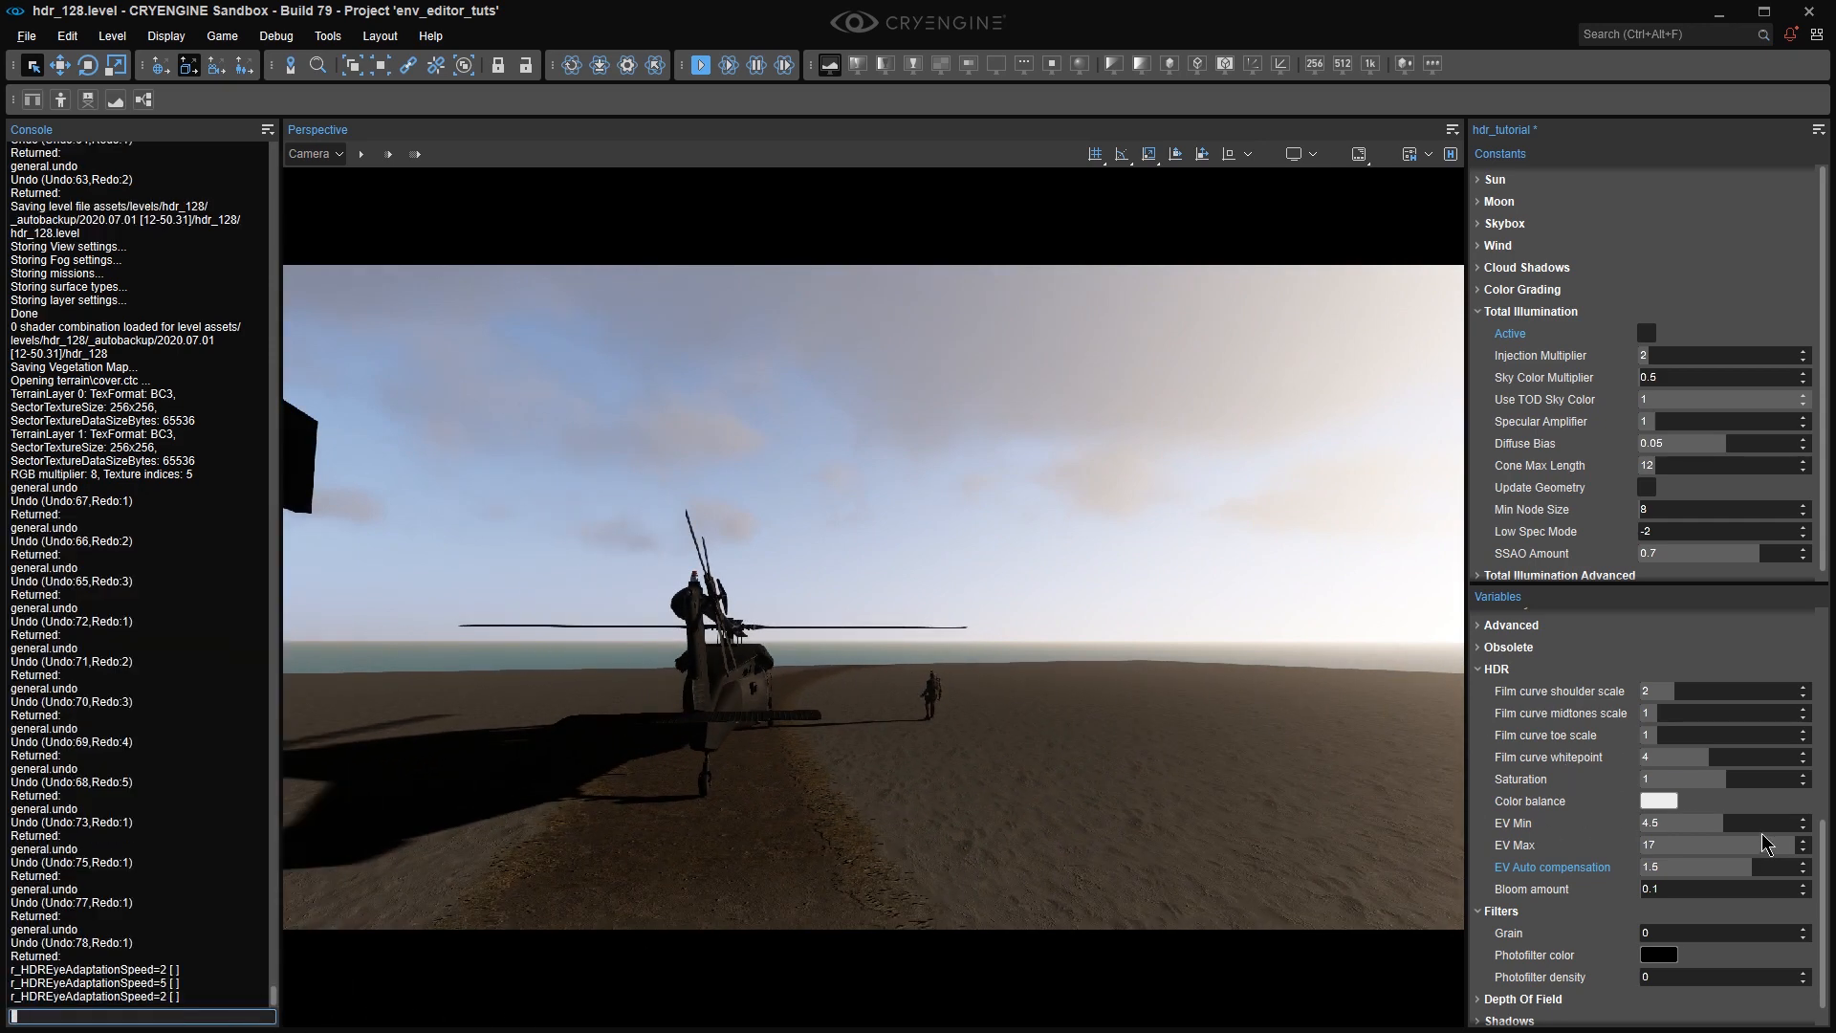
Try adjusting the HDR EV range values and undo the changes.
right_click(1658, 813)
click(1654, 840)
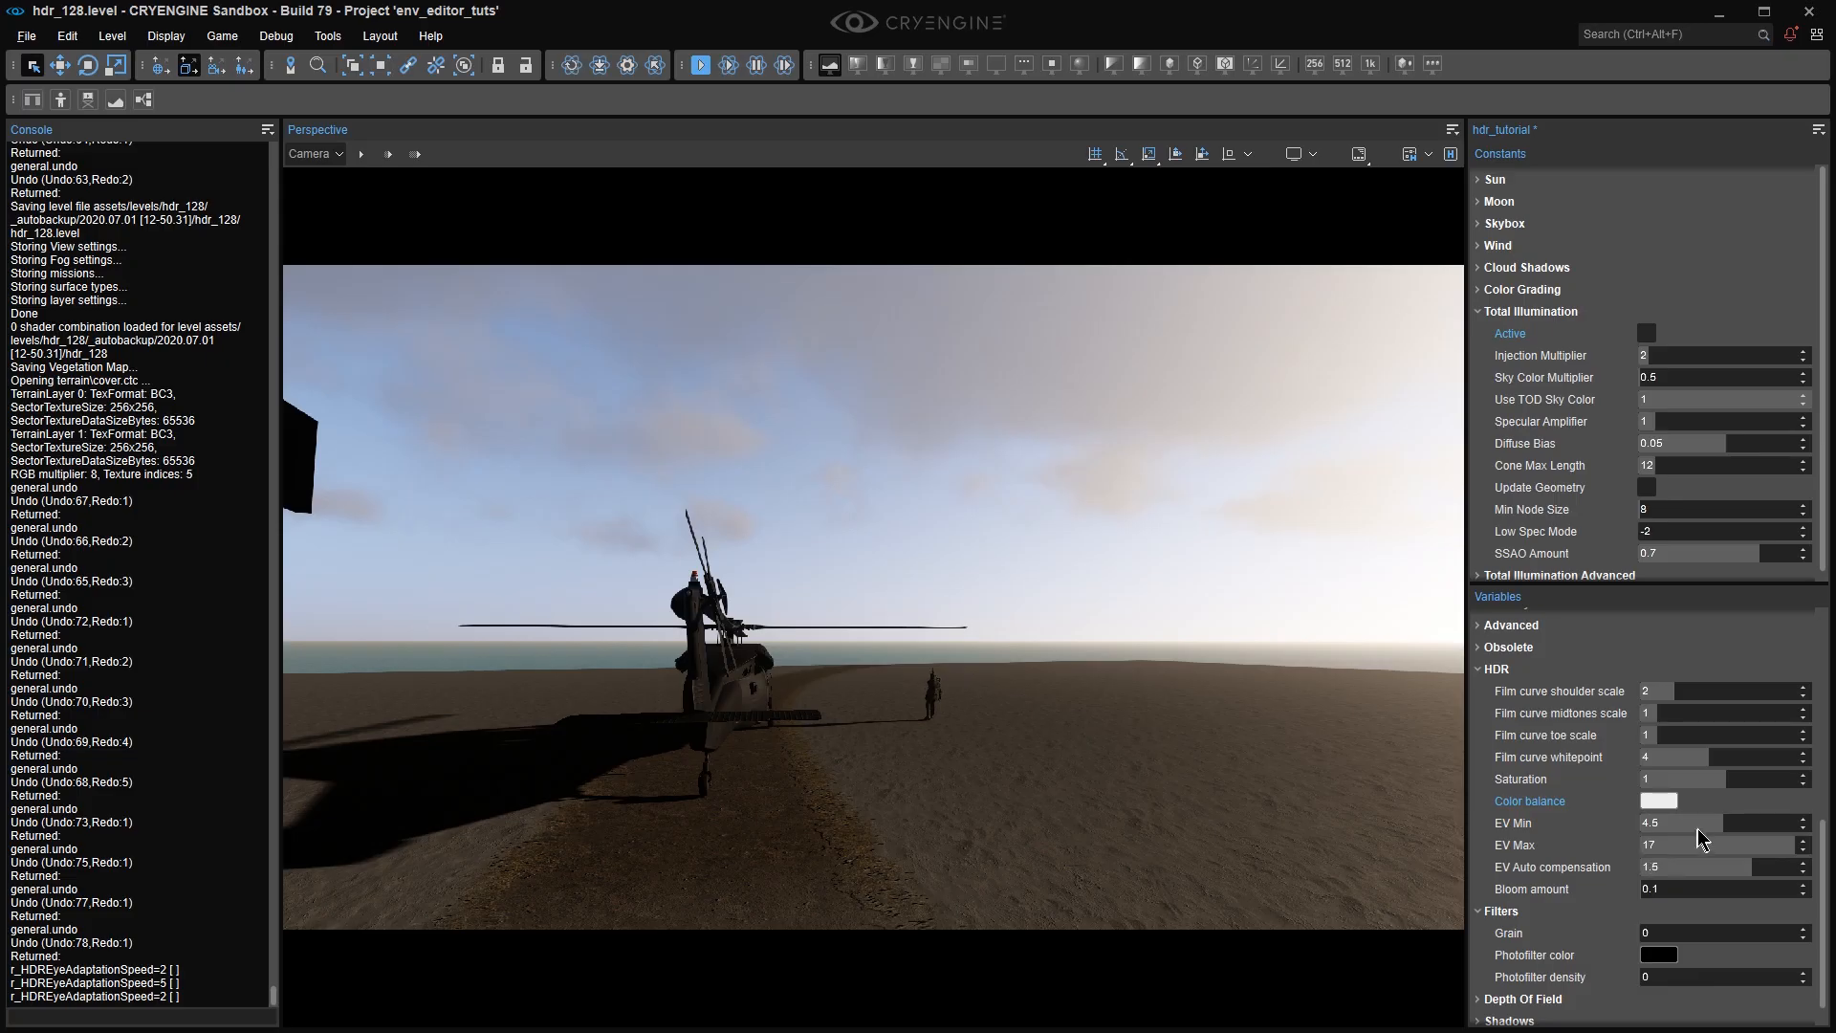
drag(1697, 828, 1541, 854)
key(ctrl+z)
key(ctrl+z)
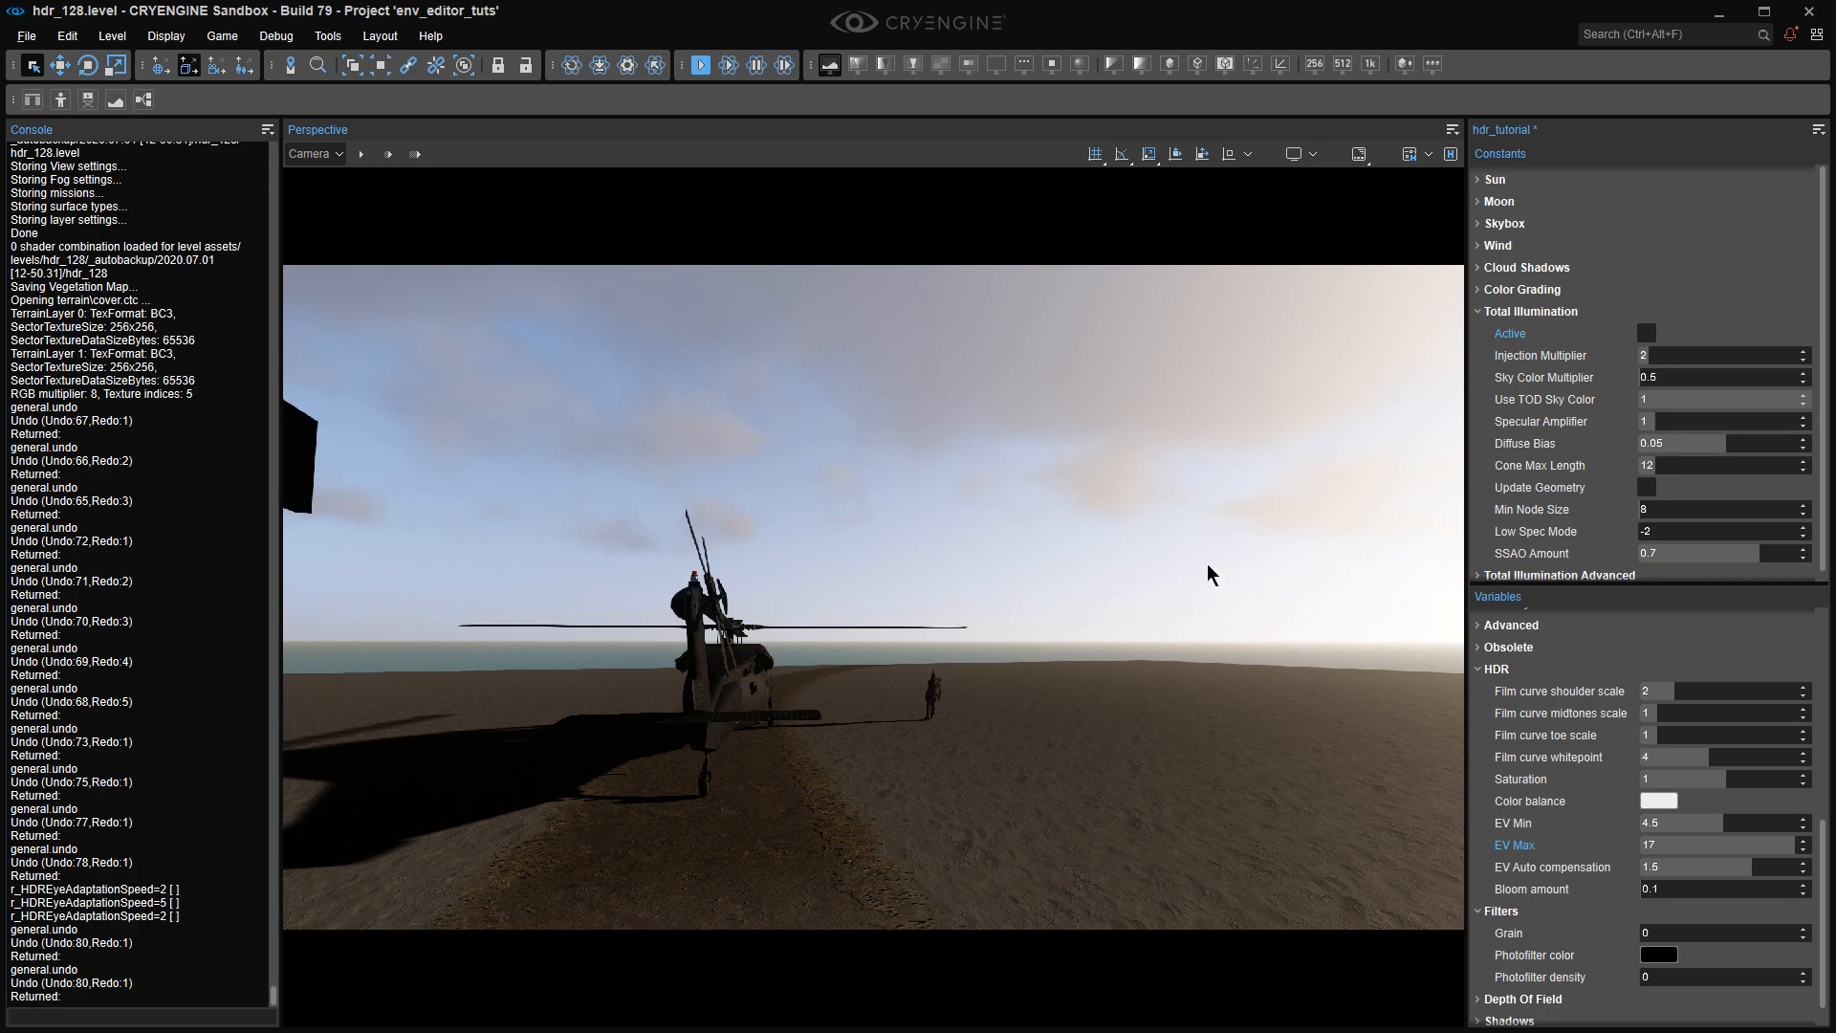
Set r_HDREyeAdaptationSpeed to 4 with the dark hangar entrance in view.
key(s)
right_drag(1213, 575, 1234, 621)
key(w)
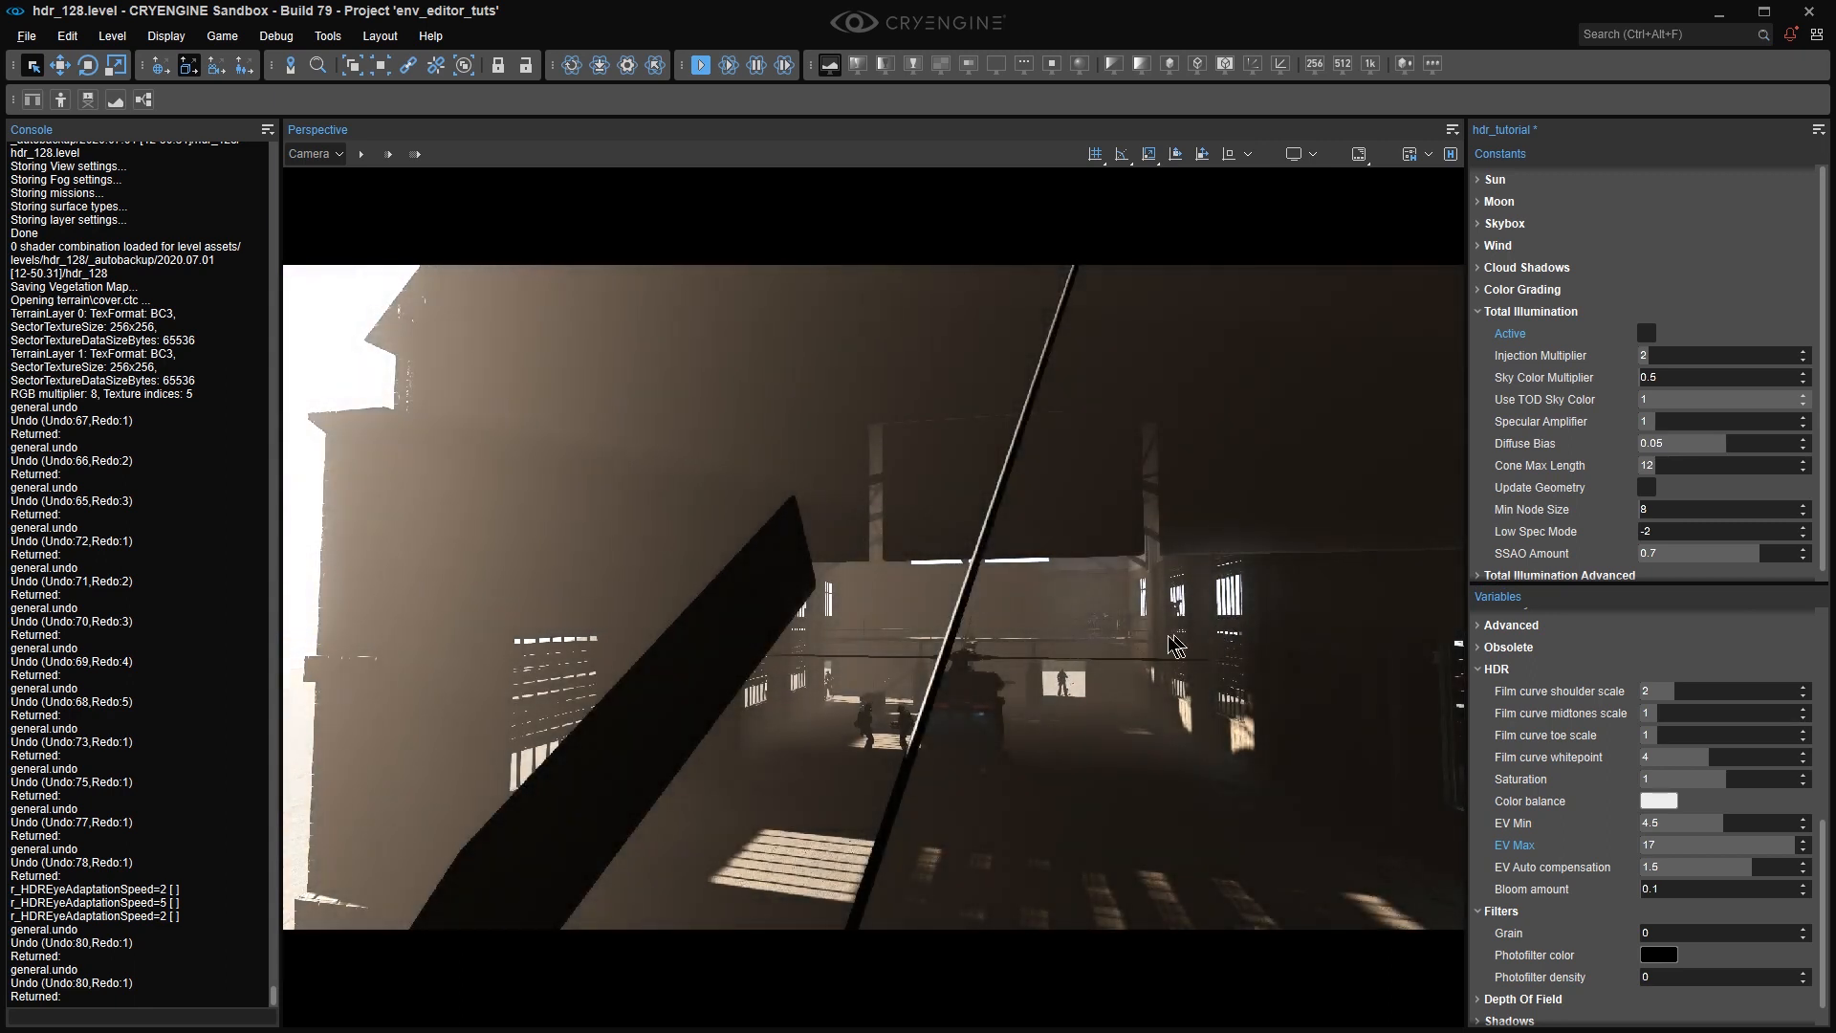
click(134, 1012)
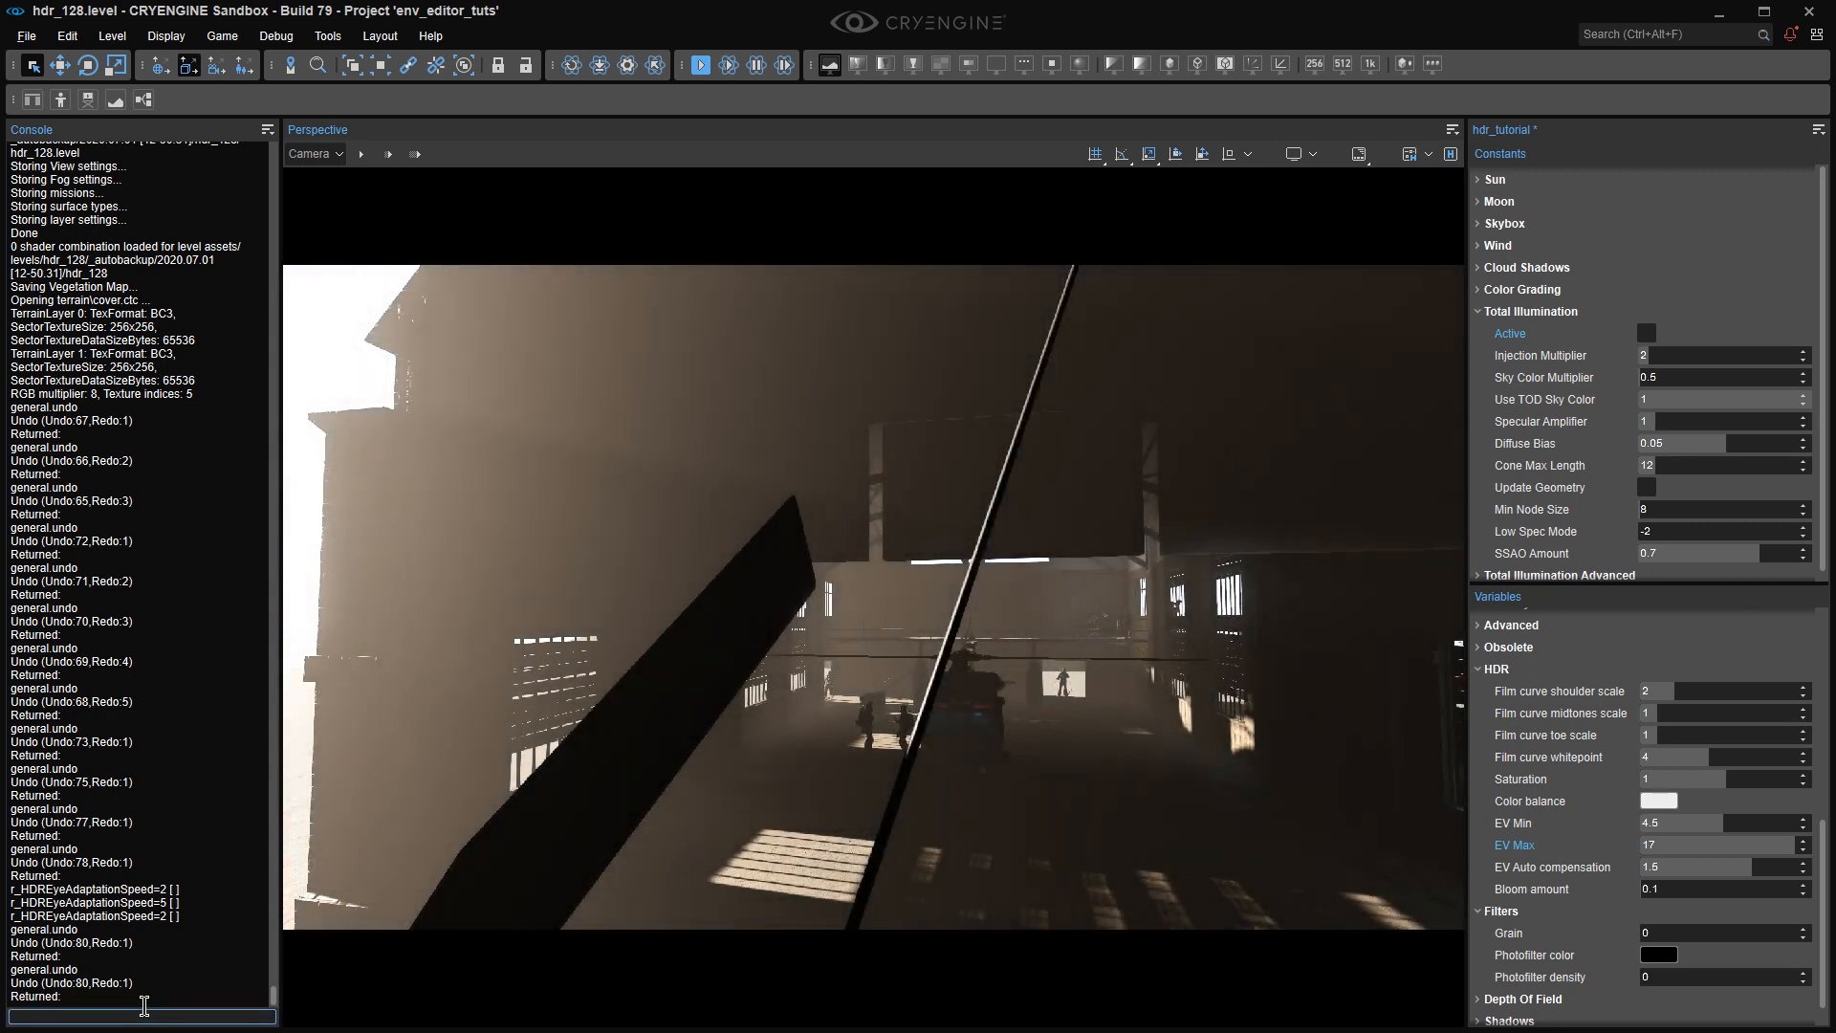
key(Up)
key(Up)
key(BackSpace)
text(4)
key(Return)
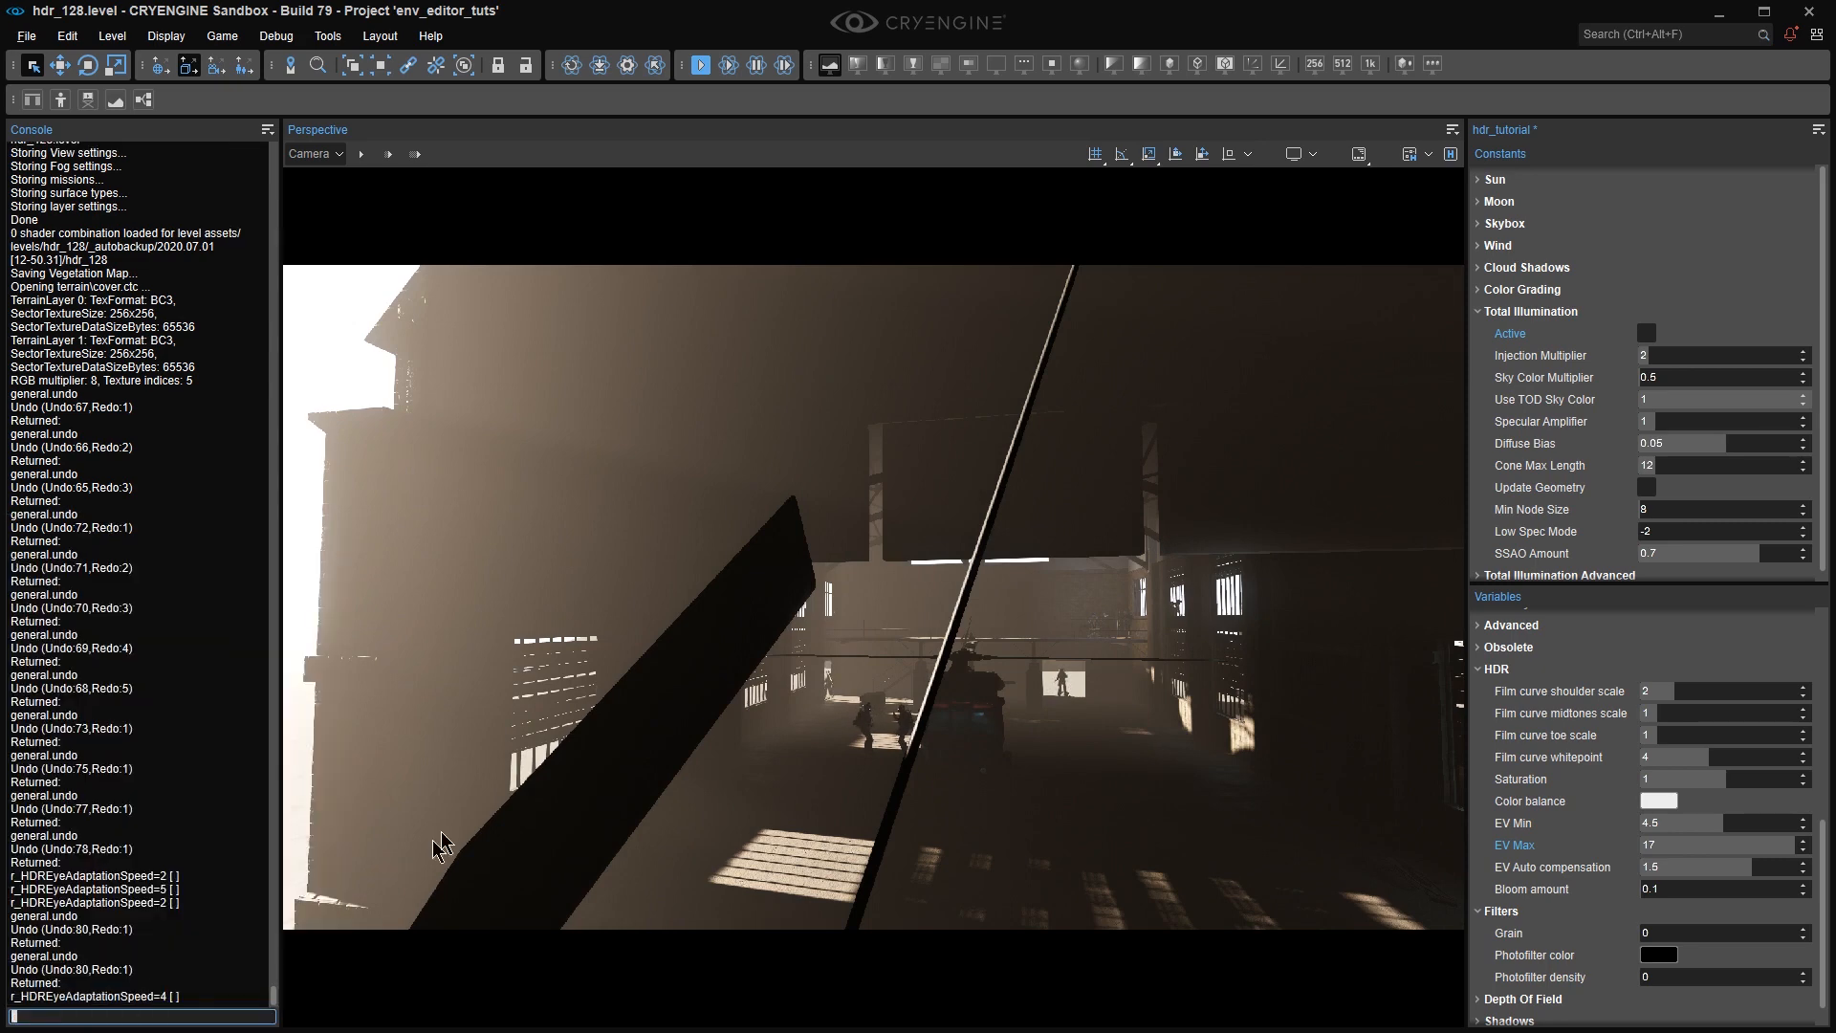
Examine the exposure adaptation at the hangar entrance and out to an overview of the building and helicopter.
right_drag(744, 643, 837, 679)
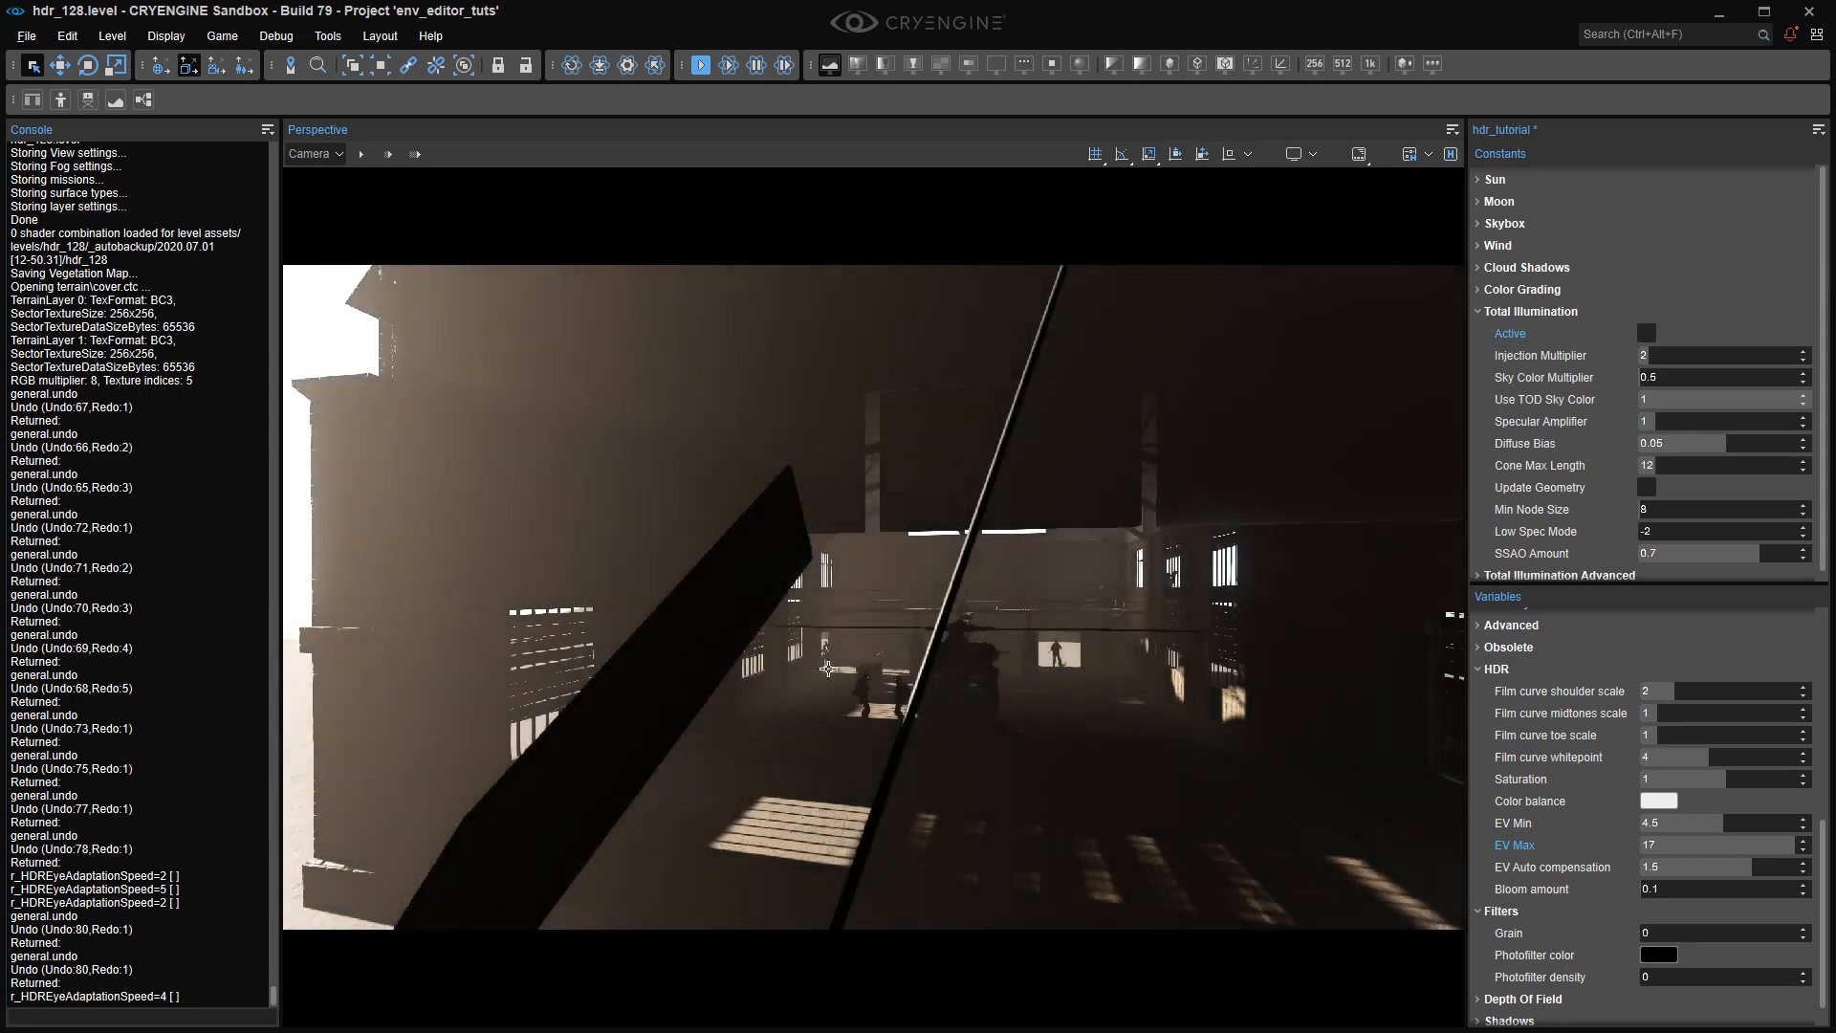
middle_drag(838, 680, 787, 639)
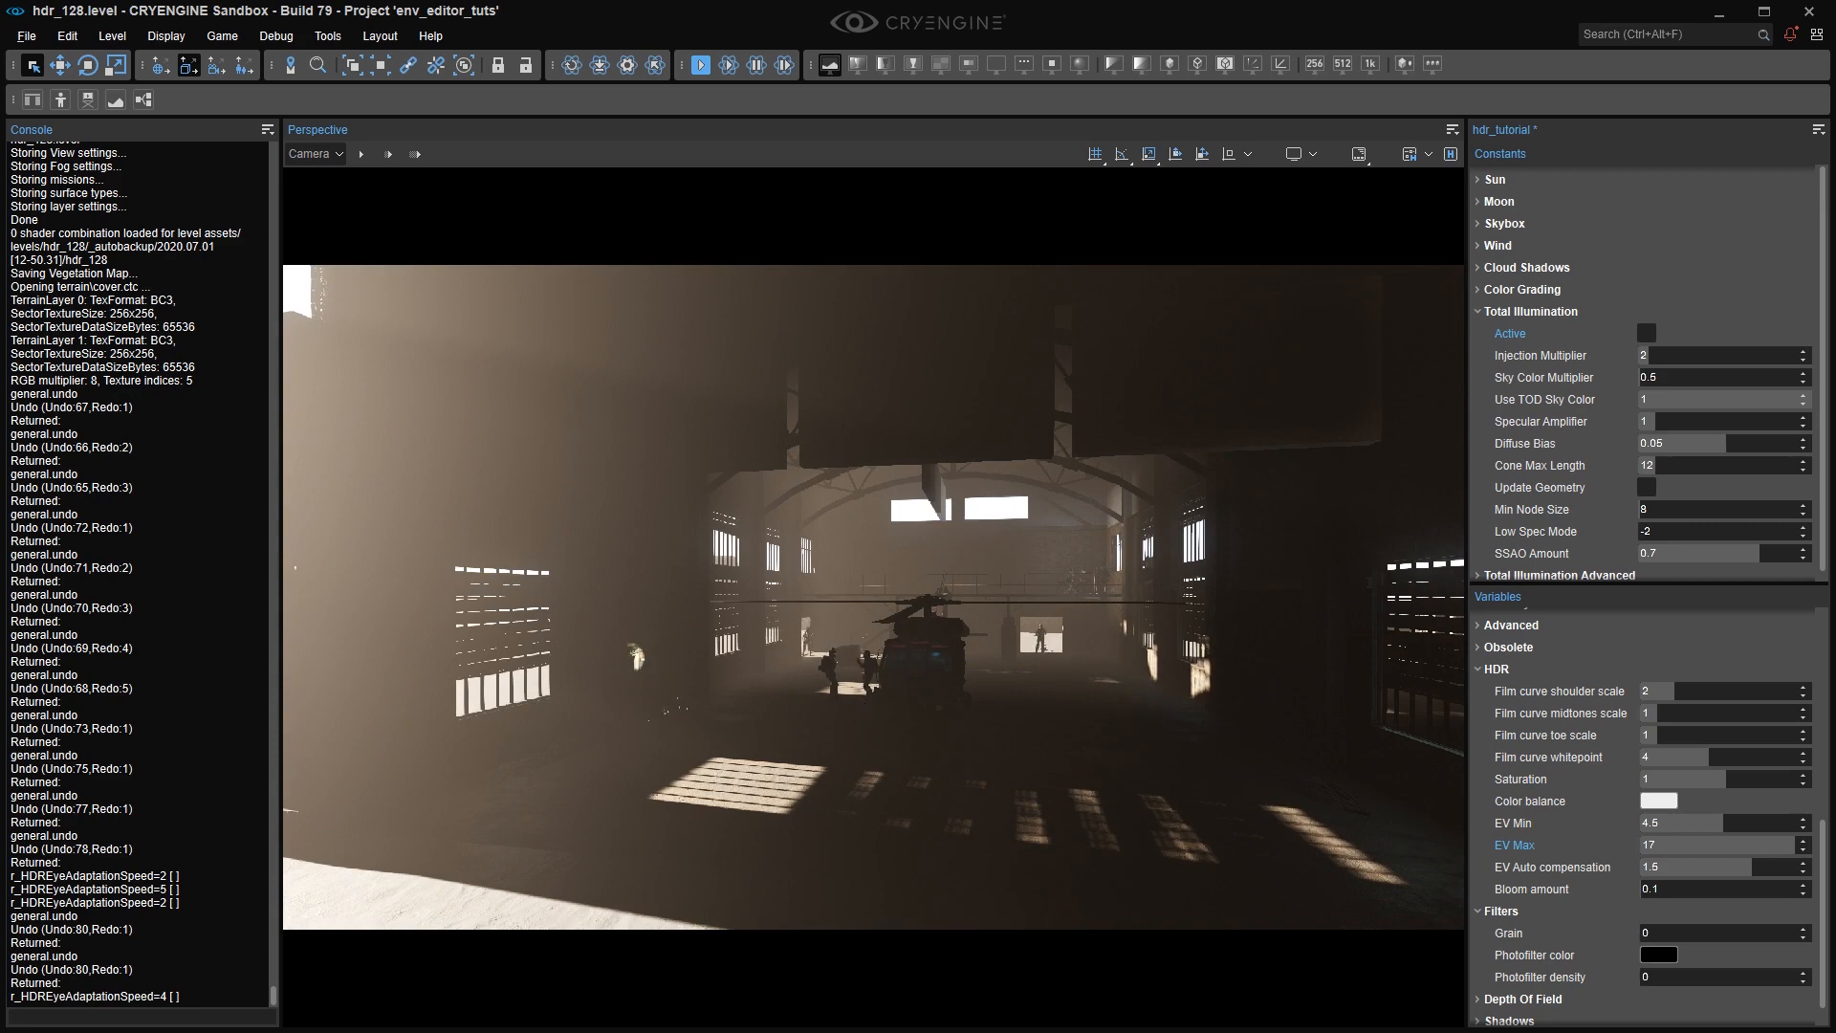
key(s)
right_drag(838, 681, 968, 697)
key(w)
key(s)
key(s)
key(s)
scroll(956, 695, up, 2)
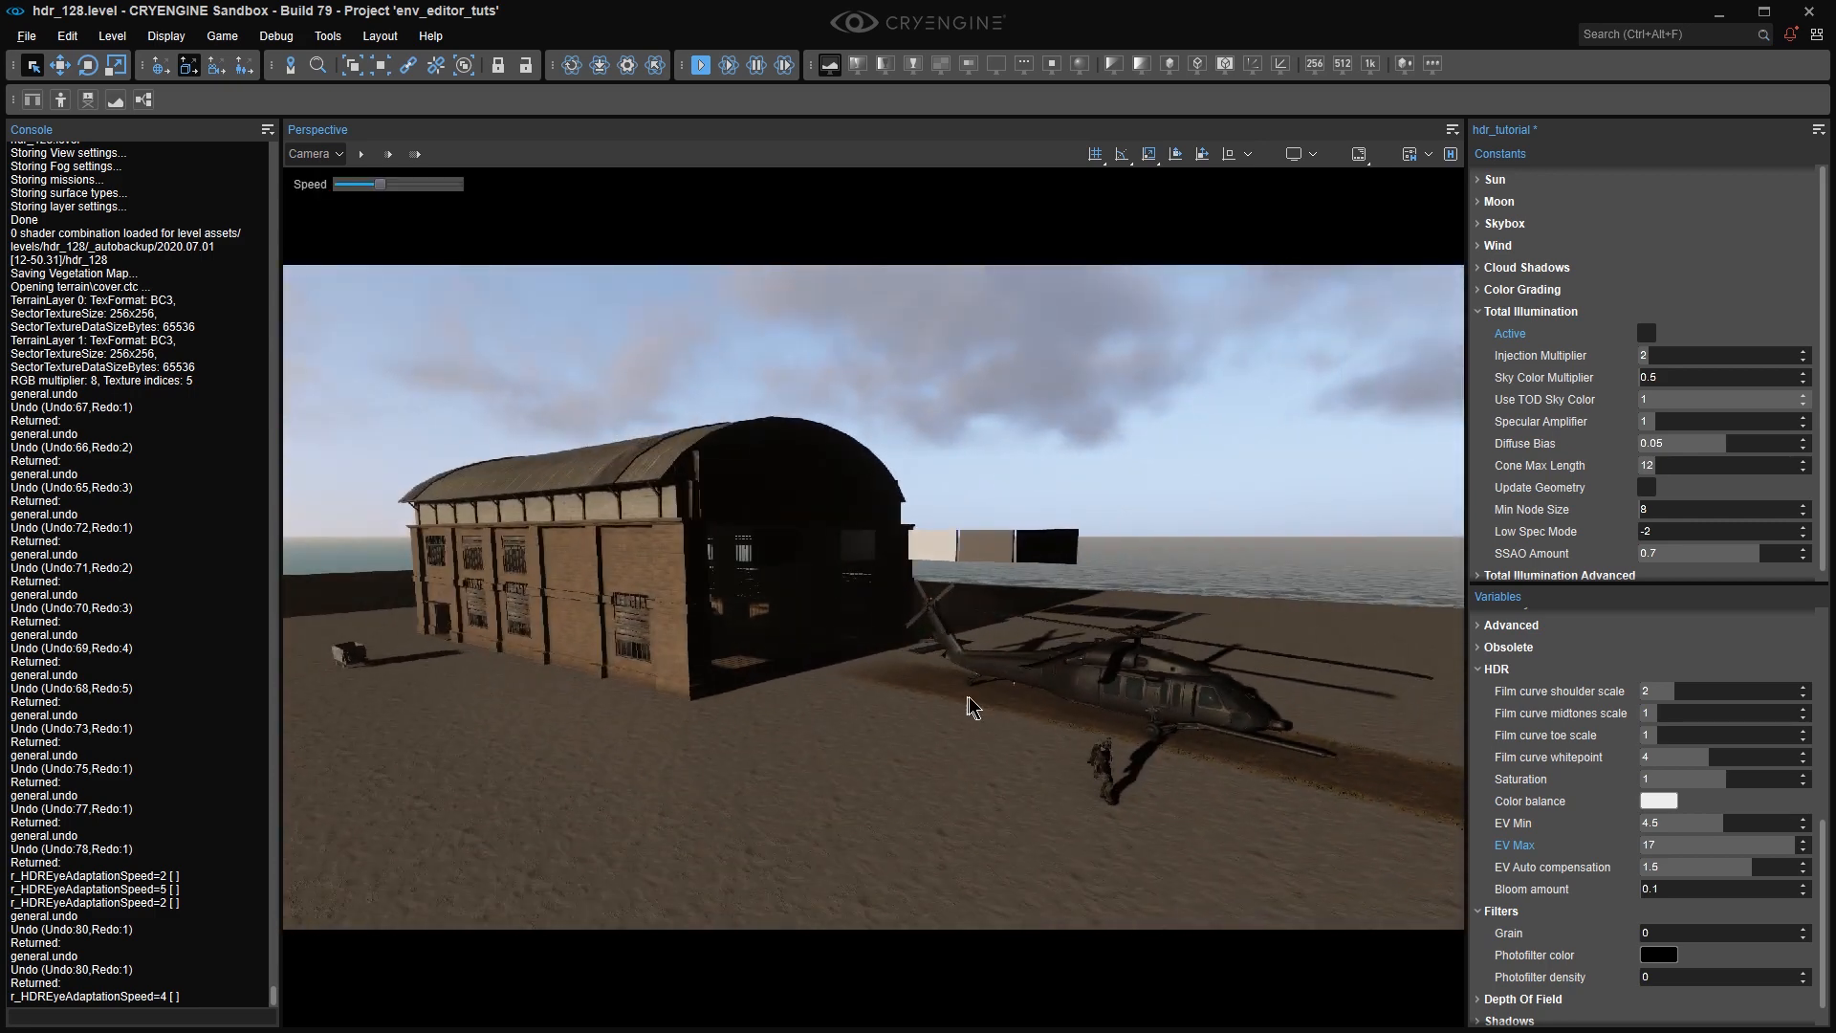
Review the Sun intensity (lux) setting and the HDR settings against the sunlit hangar and helicopter exterior.
scroll(1669, 741, up, 2)
scroll(1666, 892, up, 2)
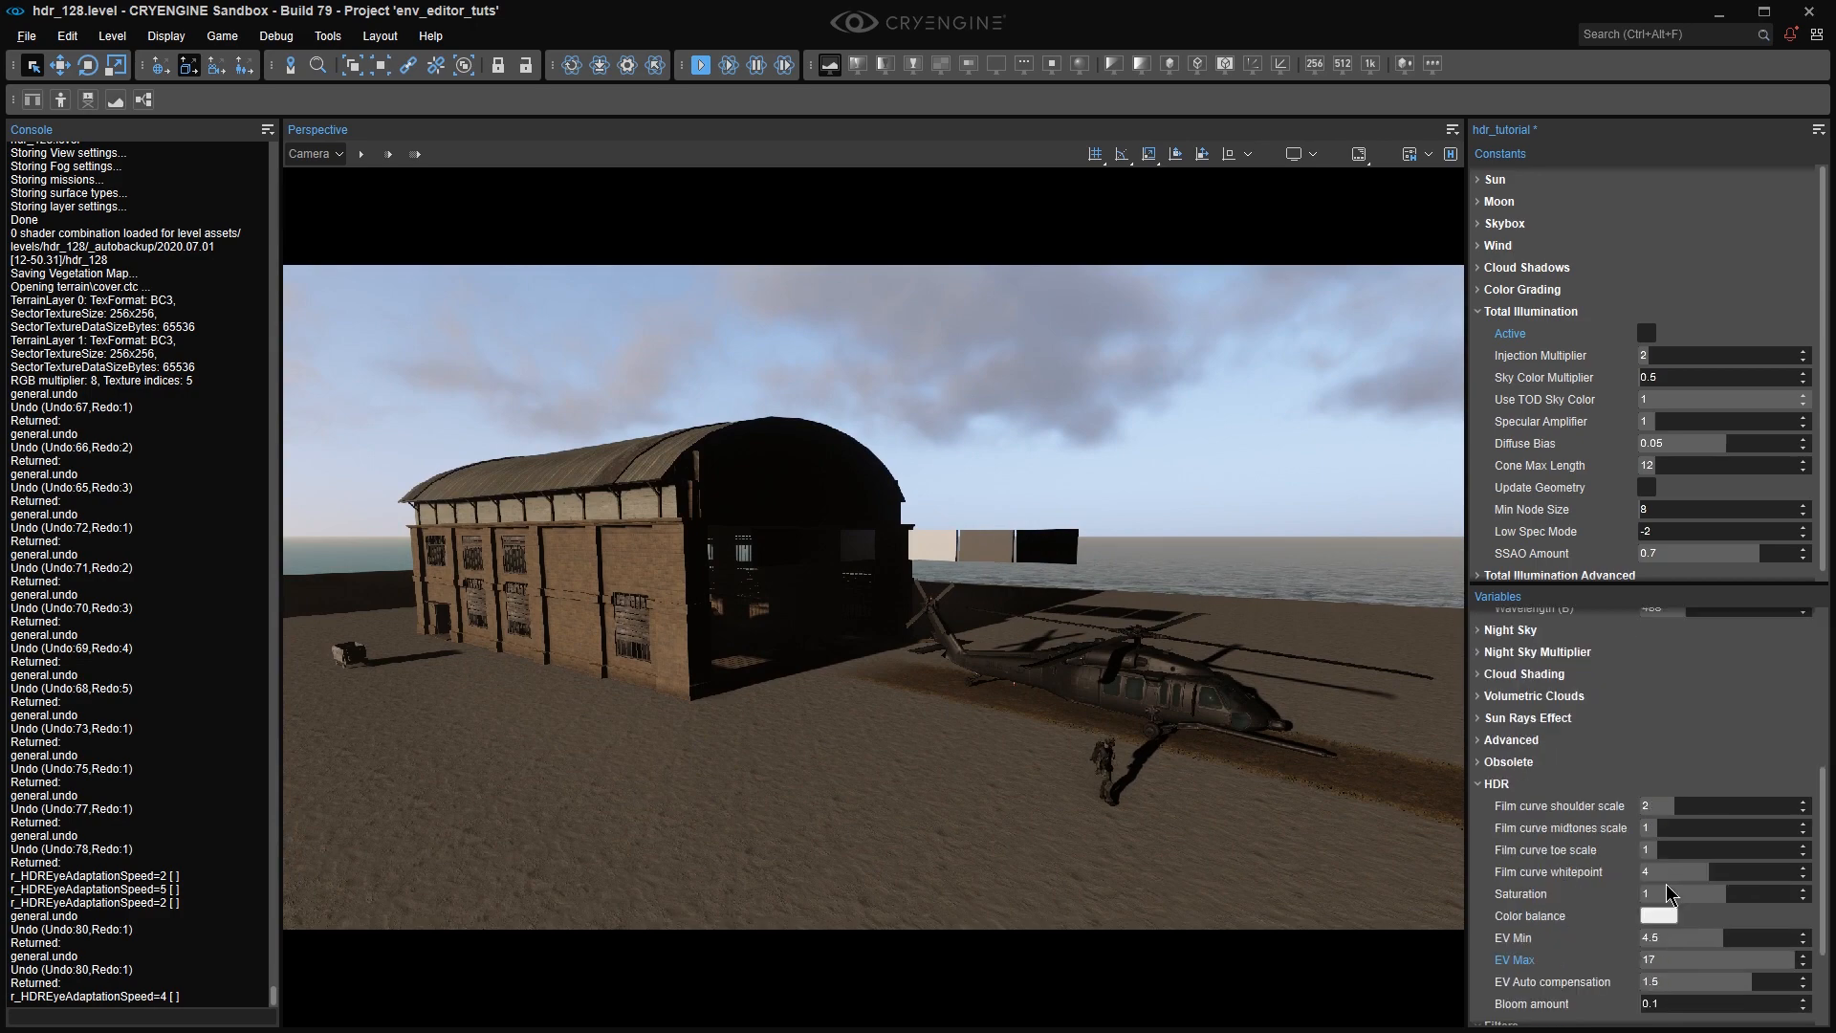
scroll(1721, 890, up, 6)
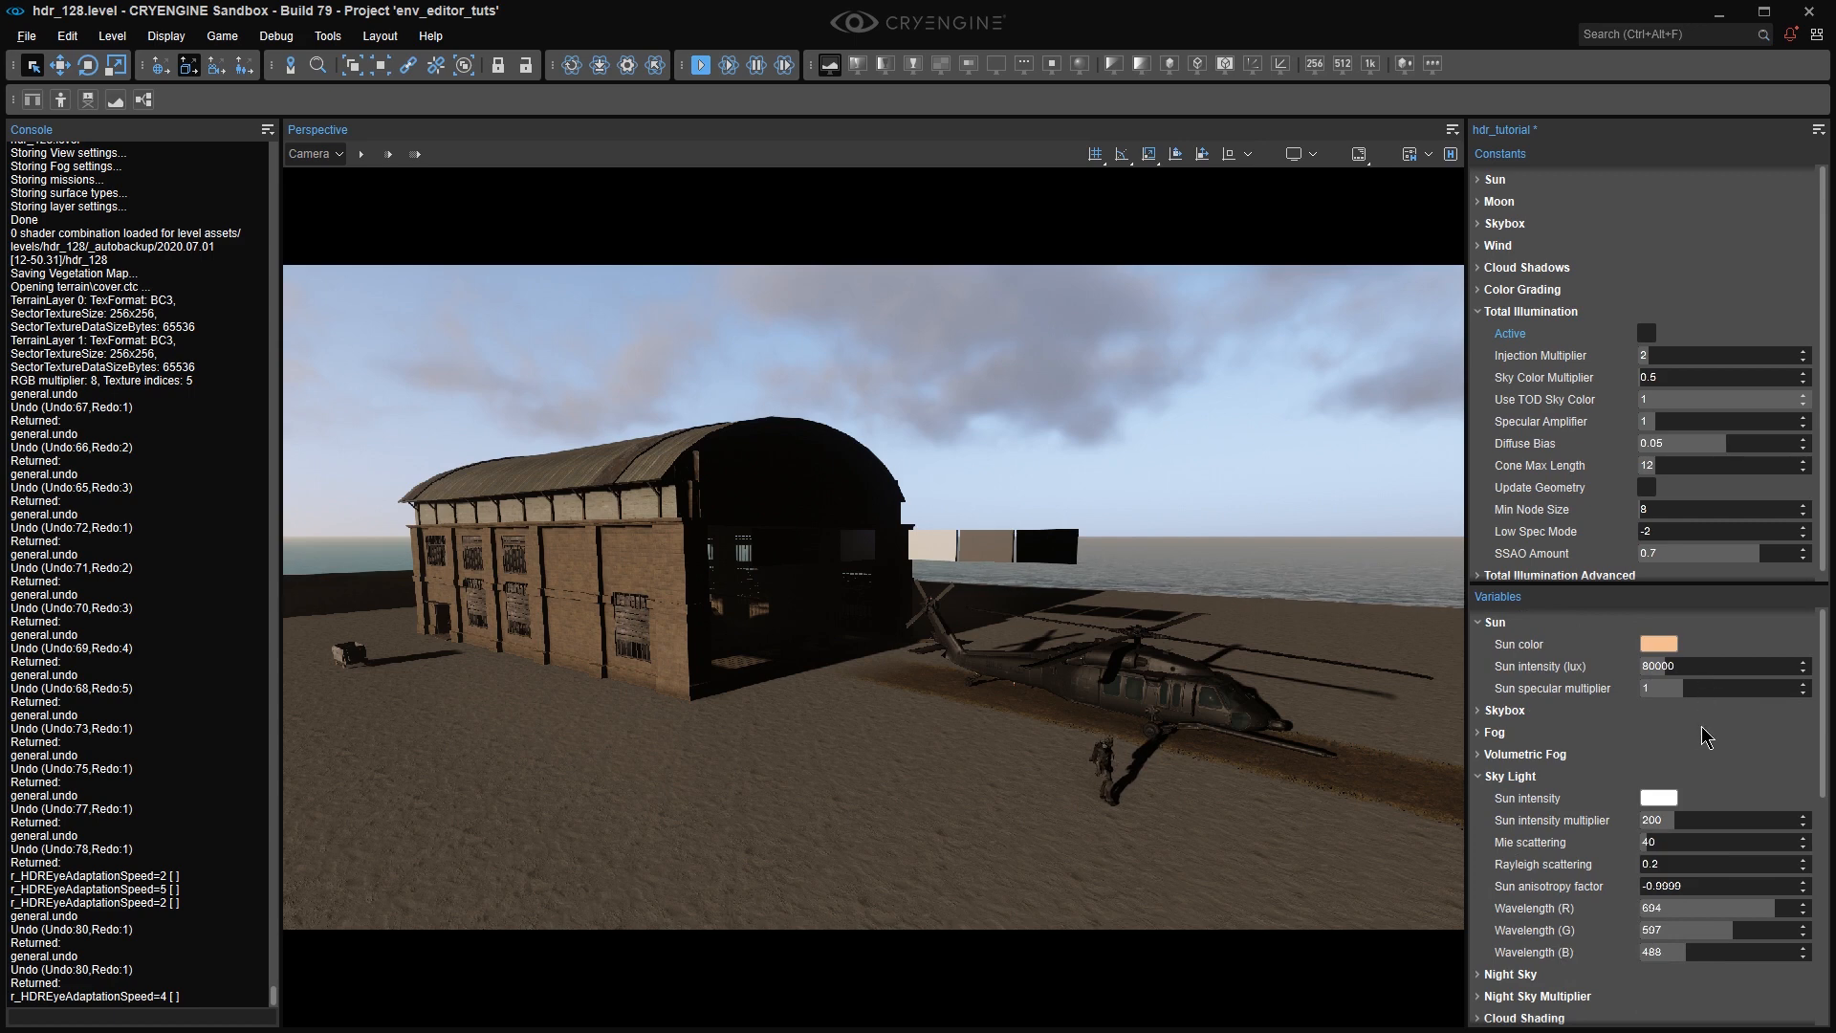
click(1719, 668)
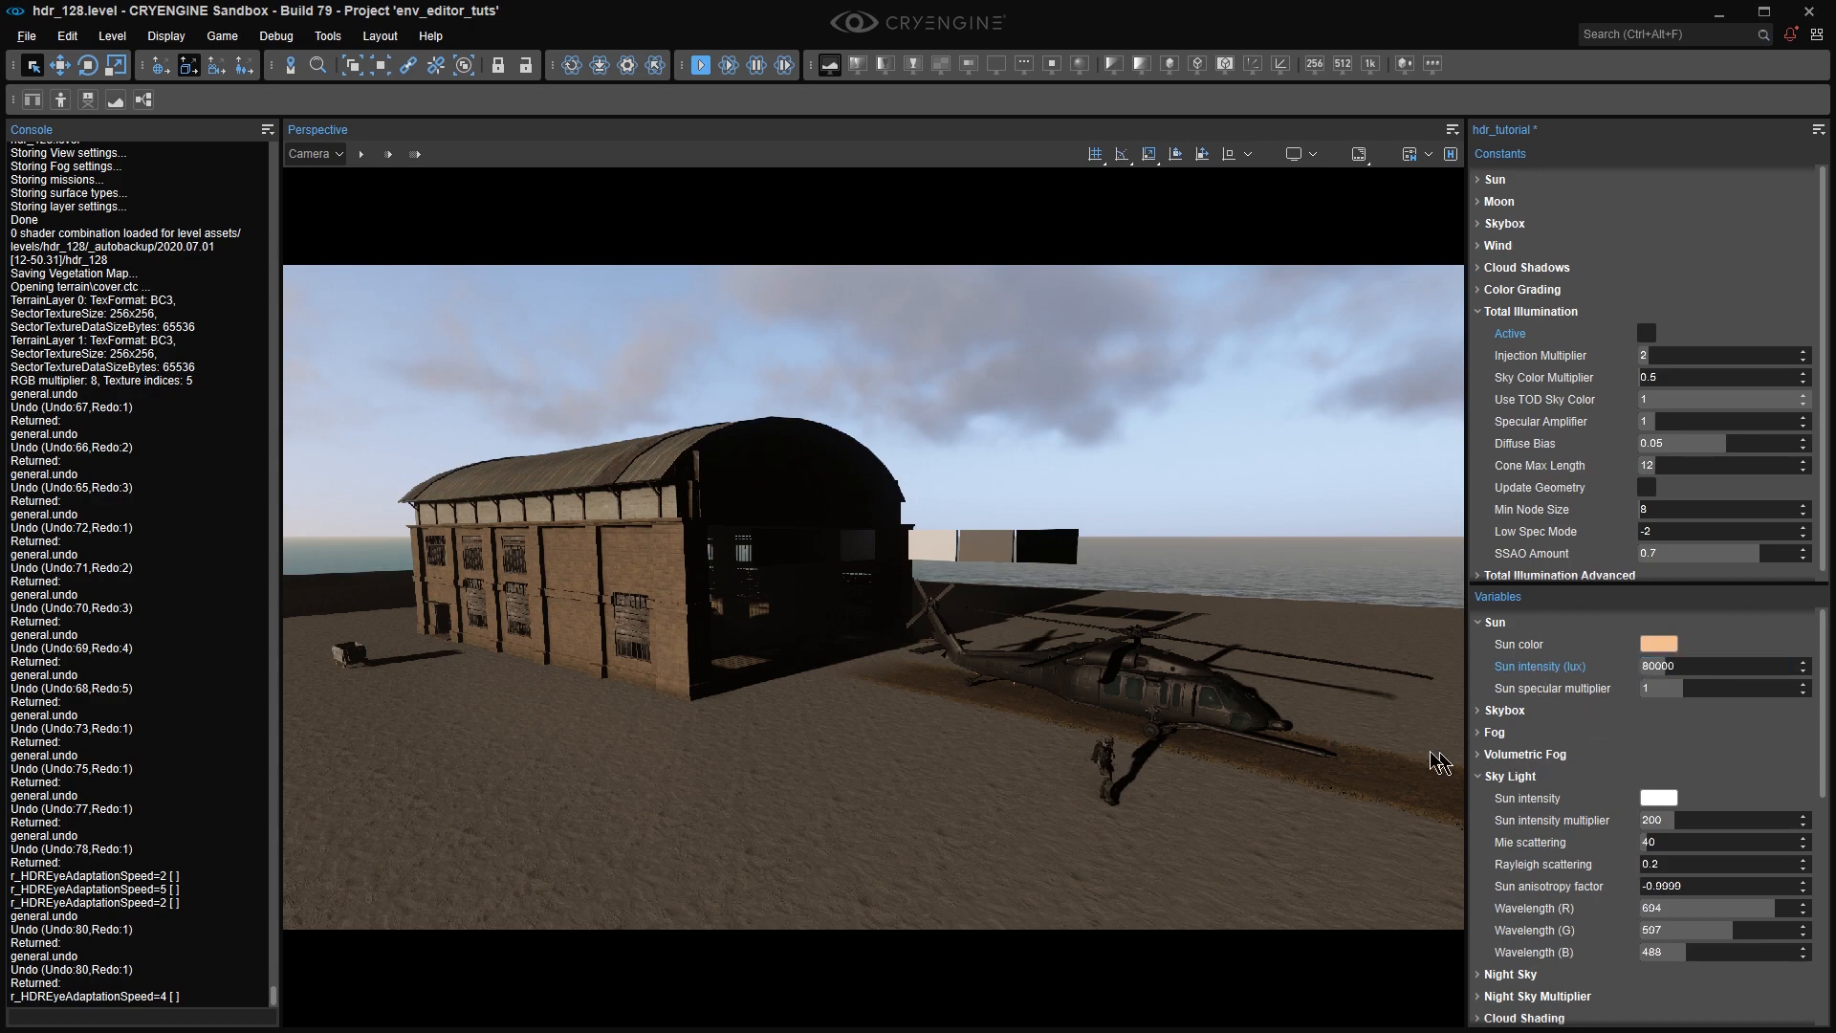
scroll(1607, 764, down, 6)
key(w)
right_drag(1313, 664, 1242, 617)
scroll(1253, 663, up, 3)
key(s)
right_drag(1151, 668, 1229, 759)
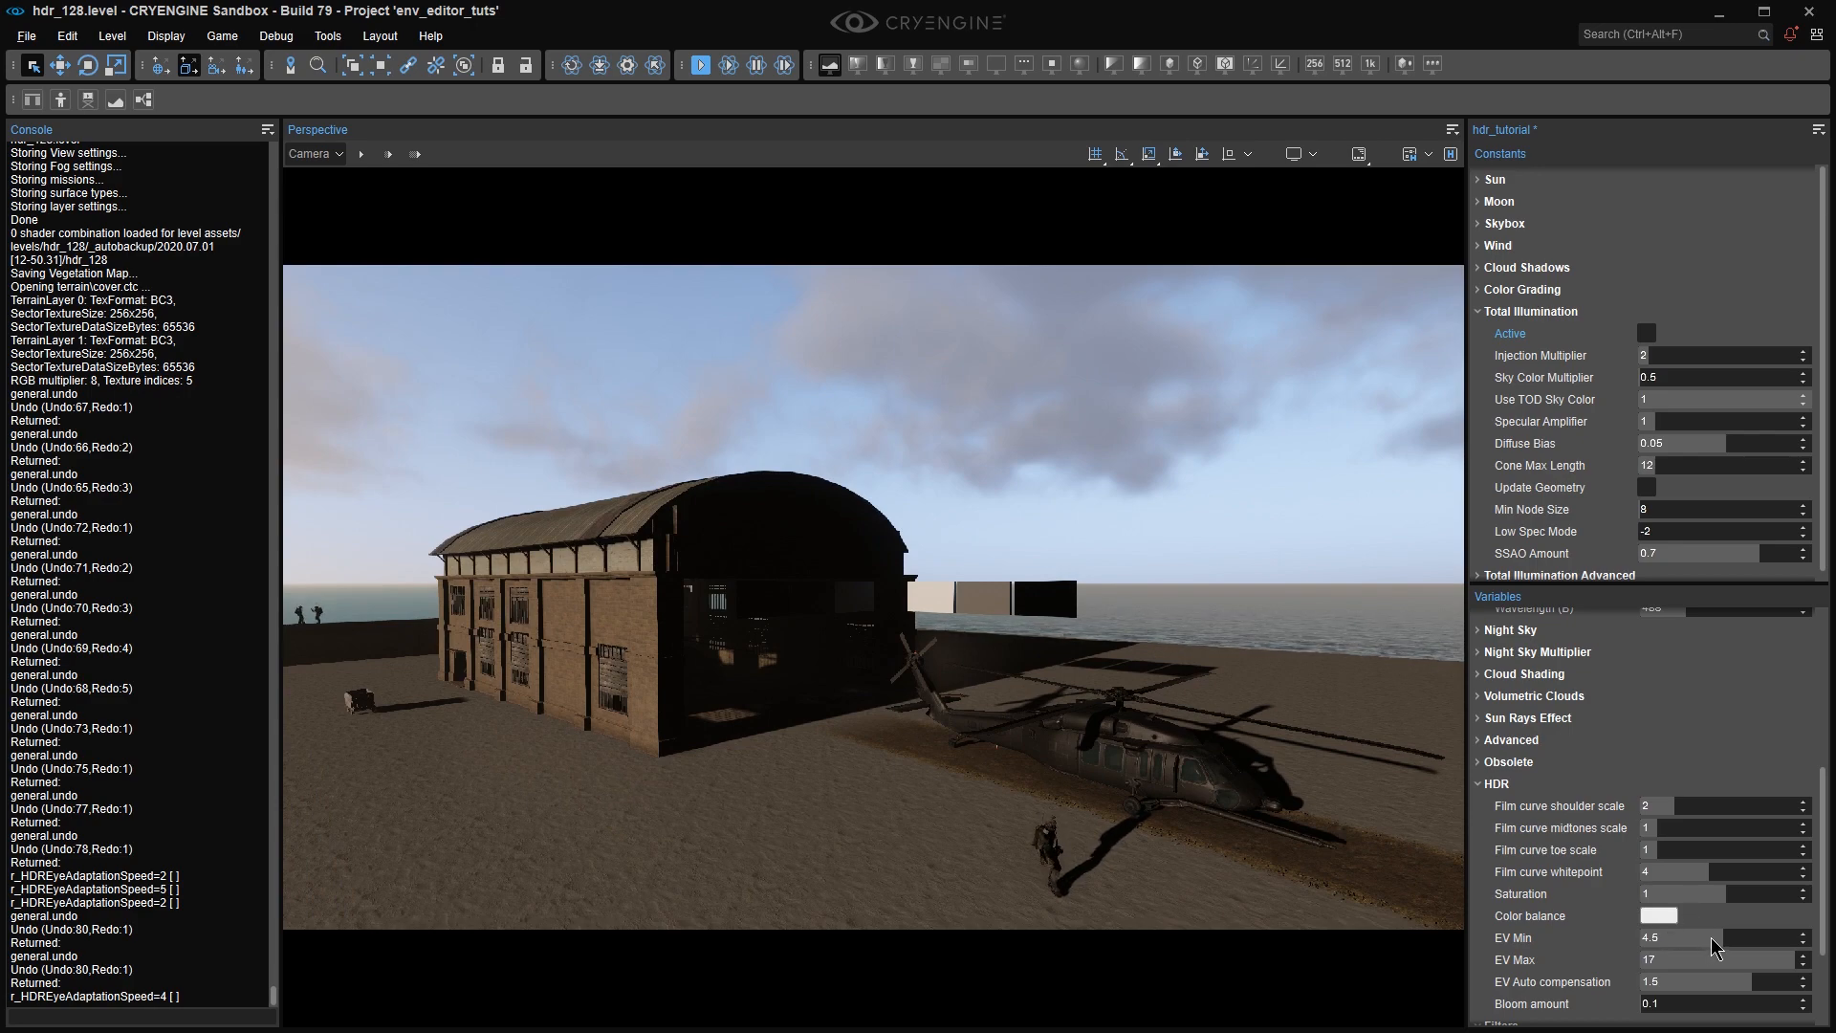
Set the HDR EV Min to -3 inside the hangar and inspect the interior from beside the parked helicopter.
right_drag(1195, 765, 1148, 765)
key(w)
right_drag(1411, 825, 1373, 813)
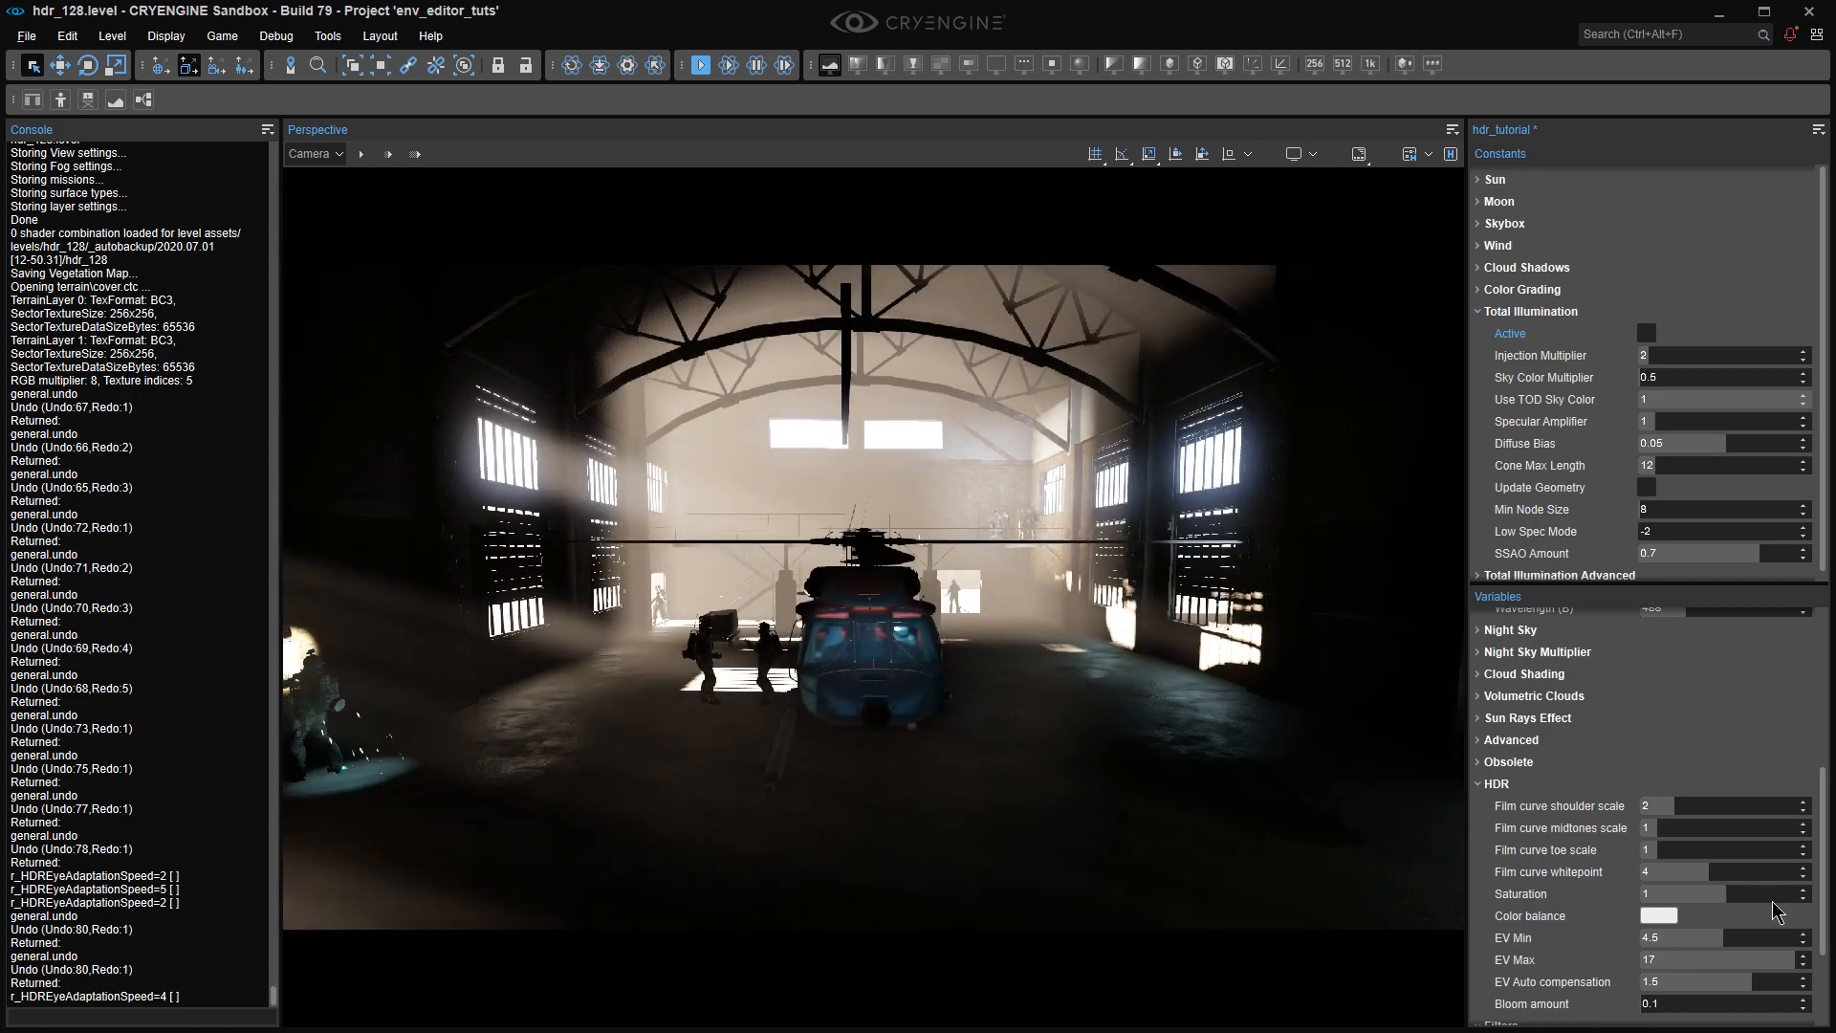
click(1708, 932)
text(-3)
key(Return)
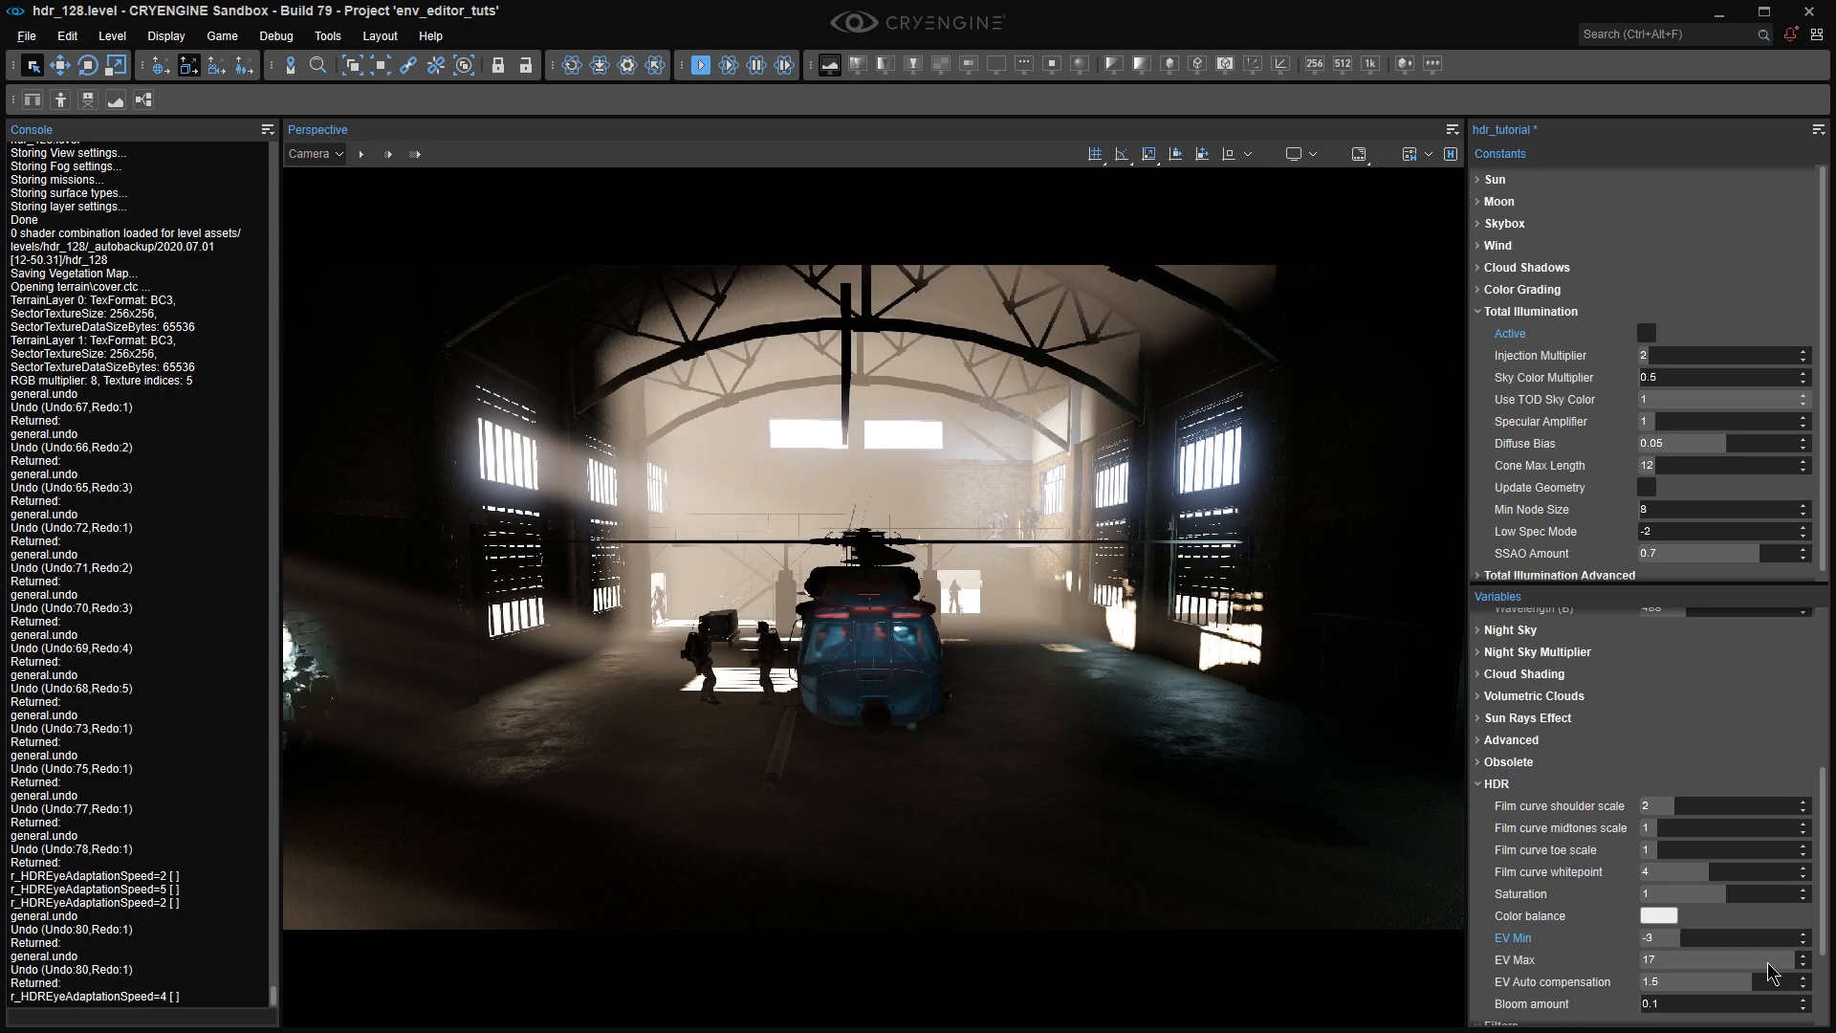
right_drag(1262, 749, 1236, 749)
key(d)
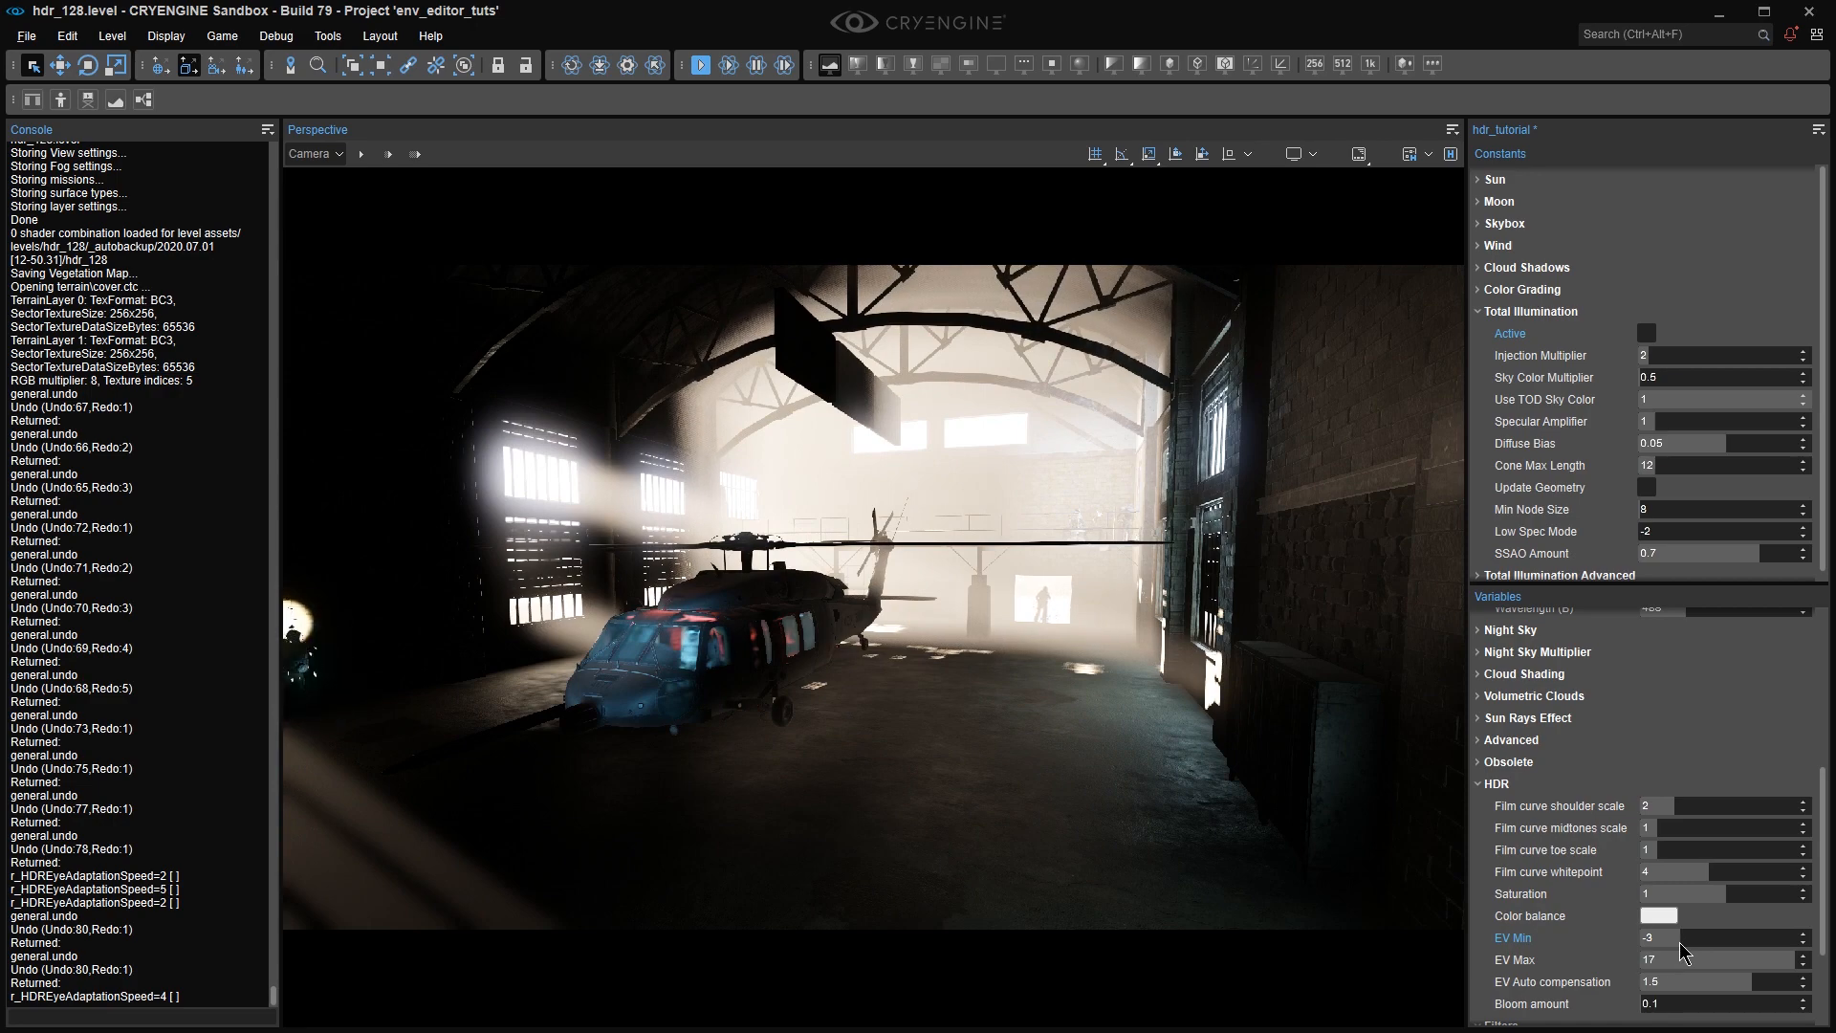
key(w)
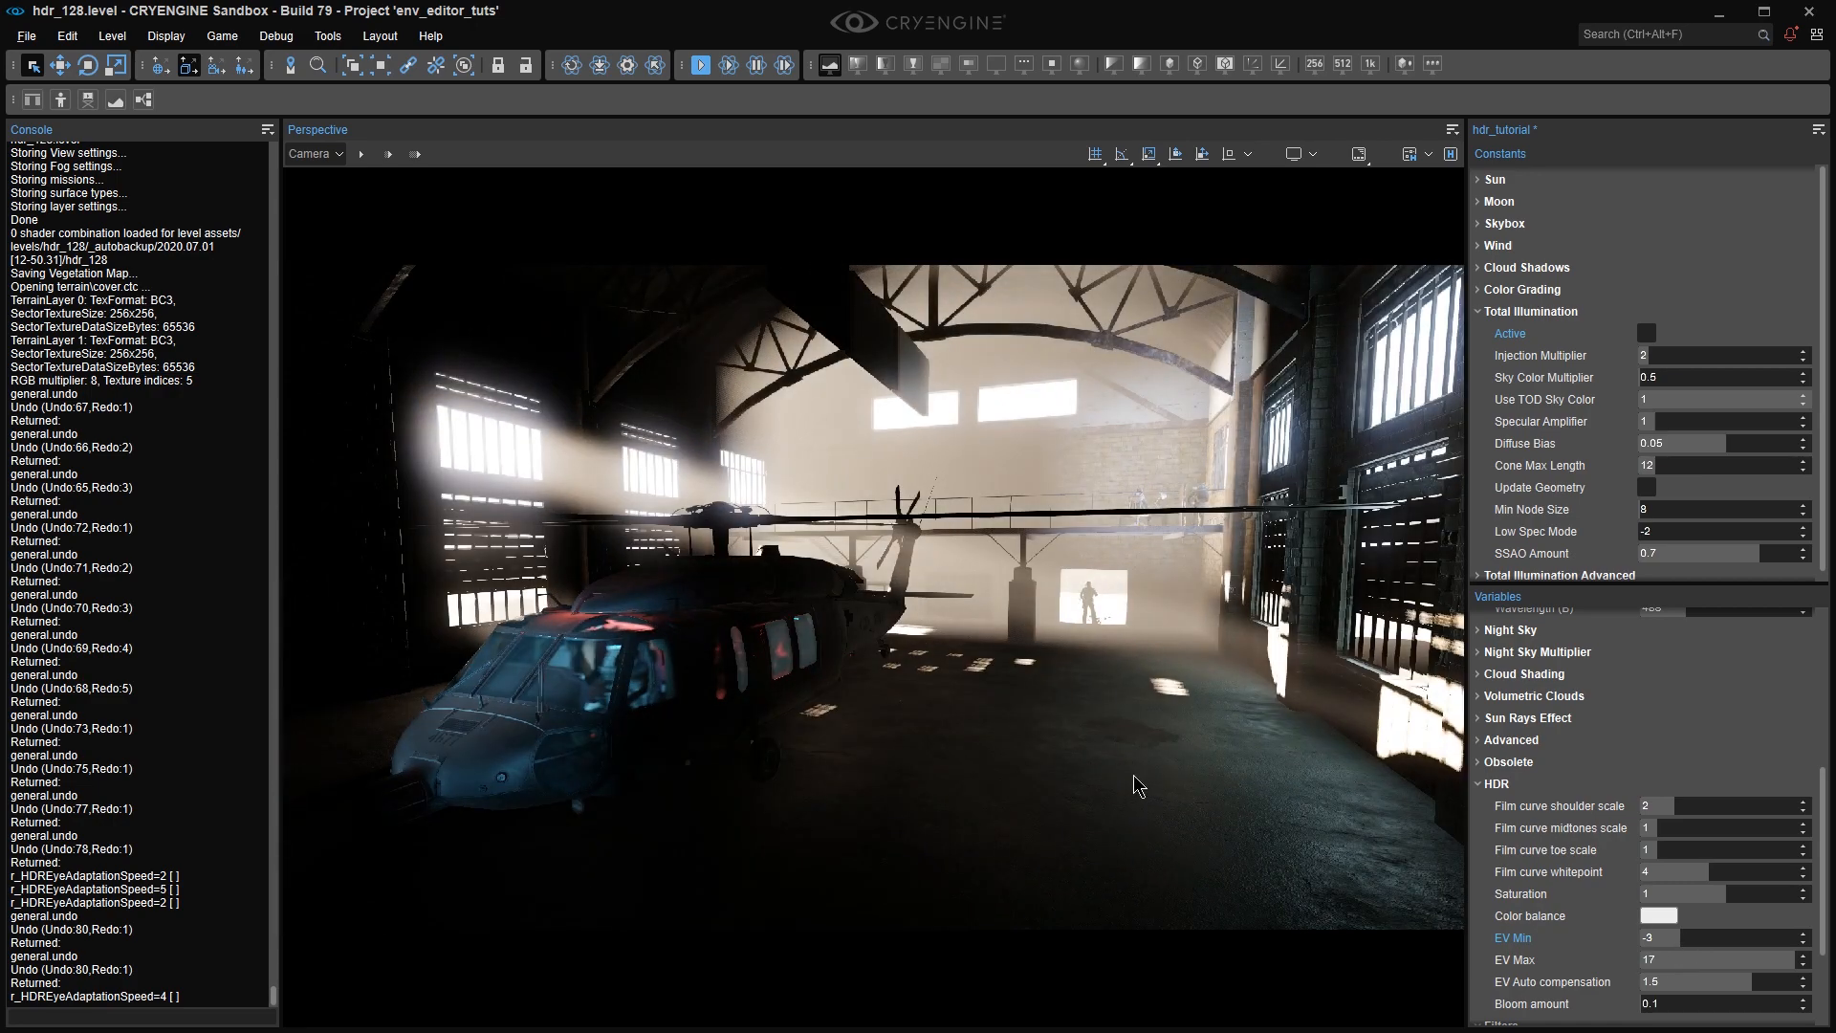
Set the HDR EV Min to 6 and view the parked helicopter and windows inside the hangar.
right_drag(1135, 779, 908, 773)
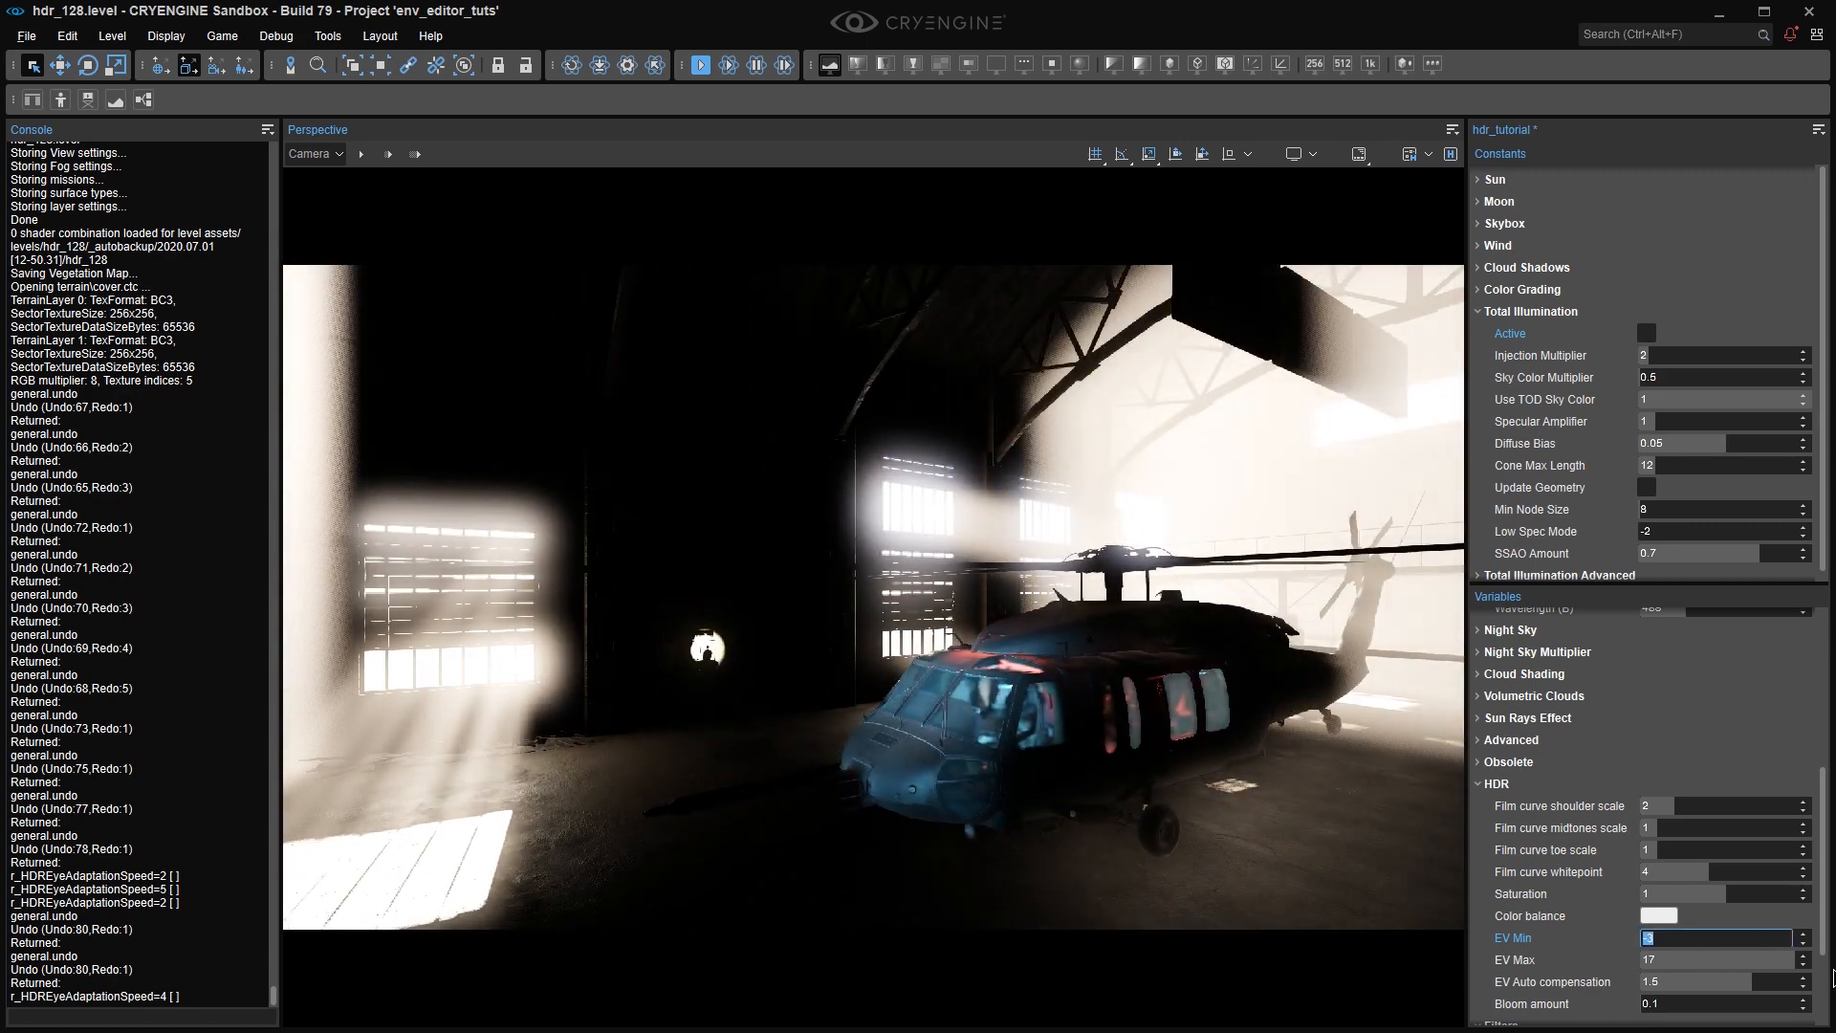
text(6)
key(Return)
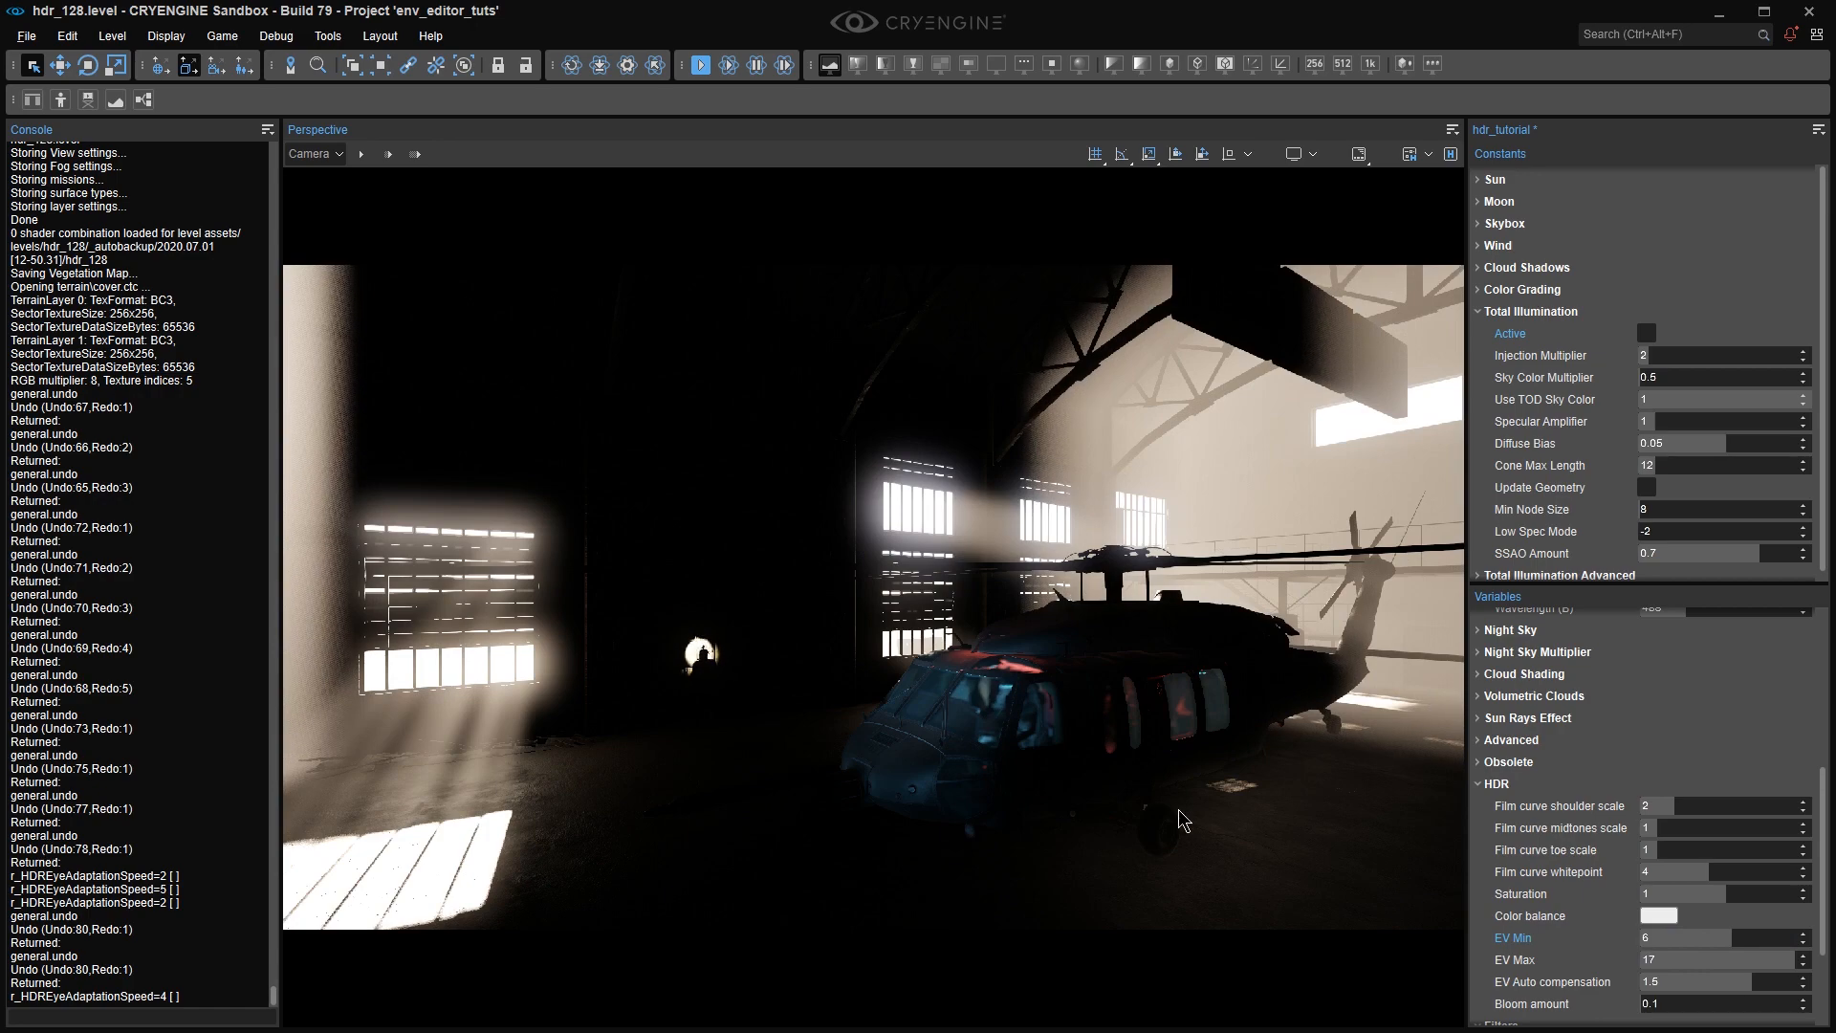
mouse_move(1178, 809)
right_down()
mouse_move(1038, 804)
mouse_move(1227, 806)
mouse_move(1159, 781)
mouse_move(1189, 778)
right_up()
middle_drag(1190, 779, 1191, 808)
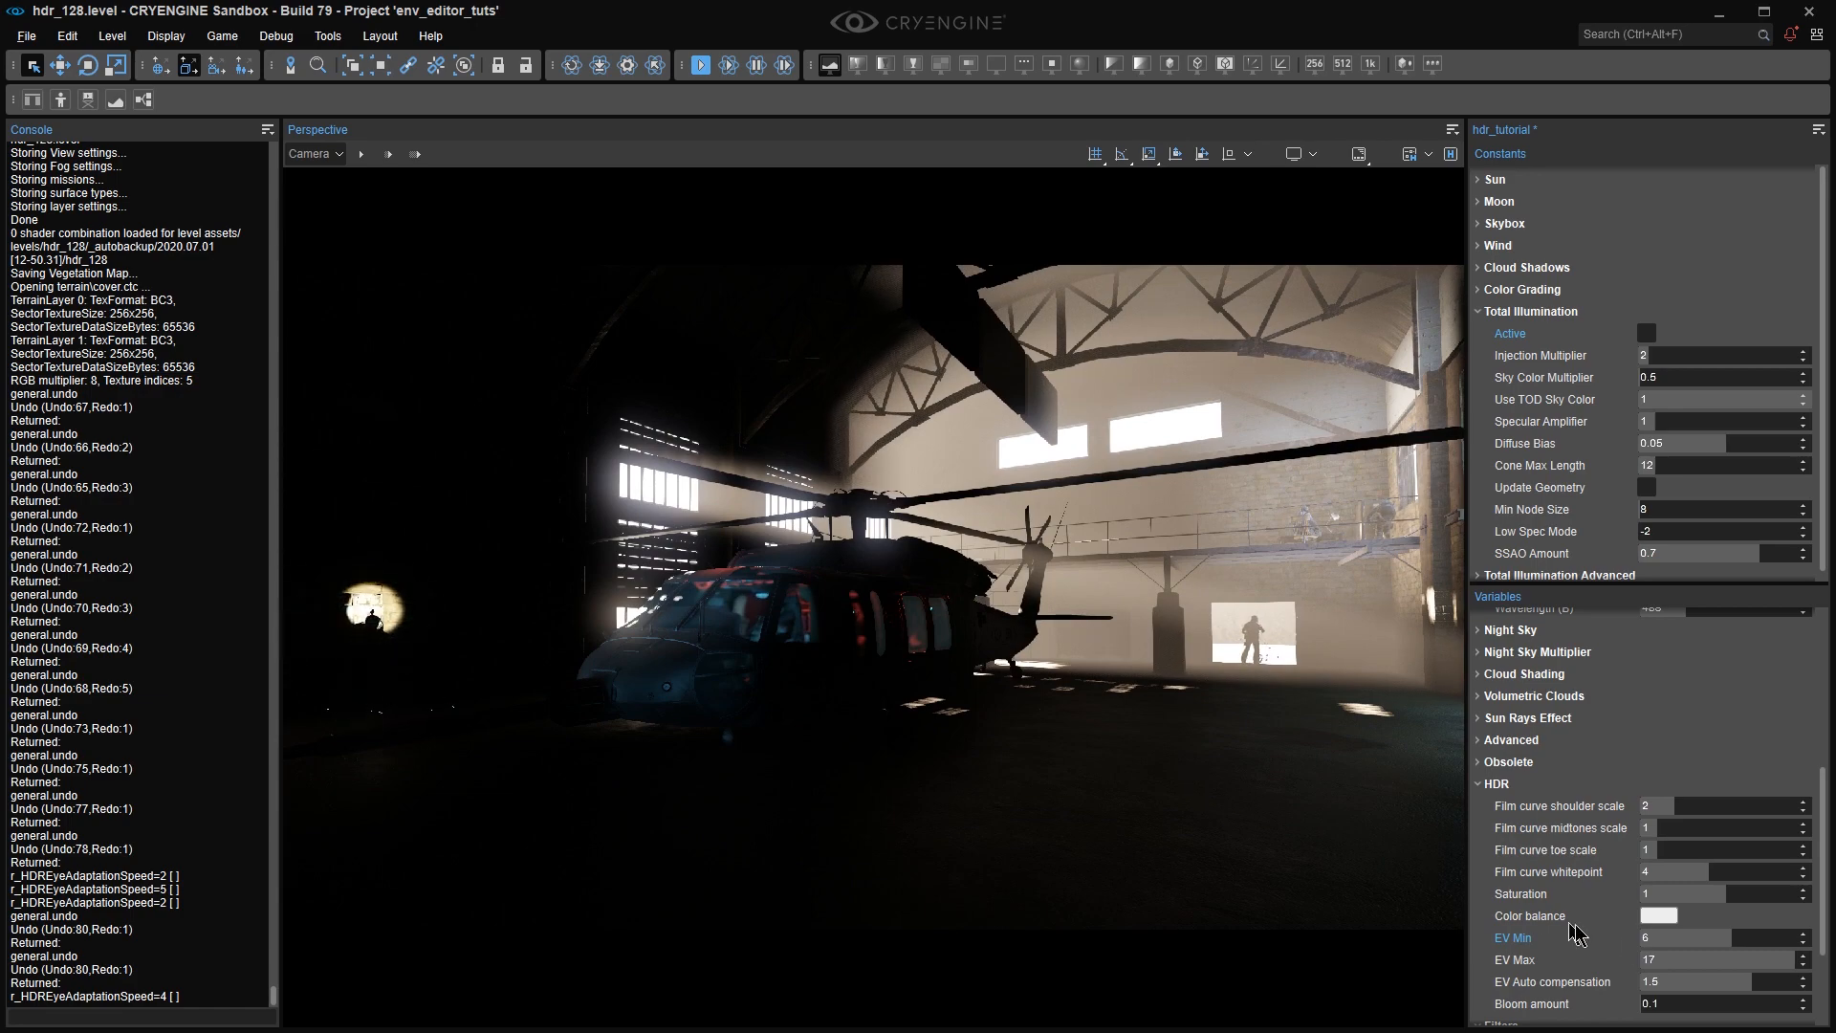
Compare the sunlit exterior and the view toward the sun with the HDR EV Max at 18 and at 15.
right_drag(1224, 725, 1289, 828)
key(w)
key(s)
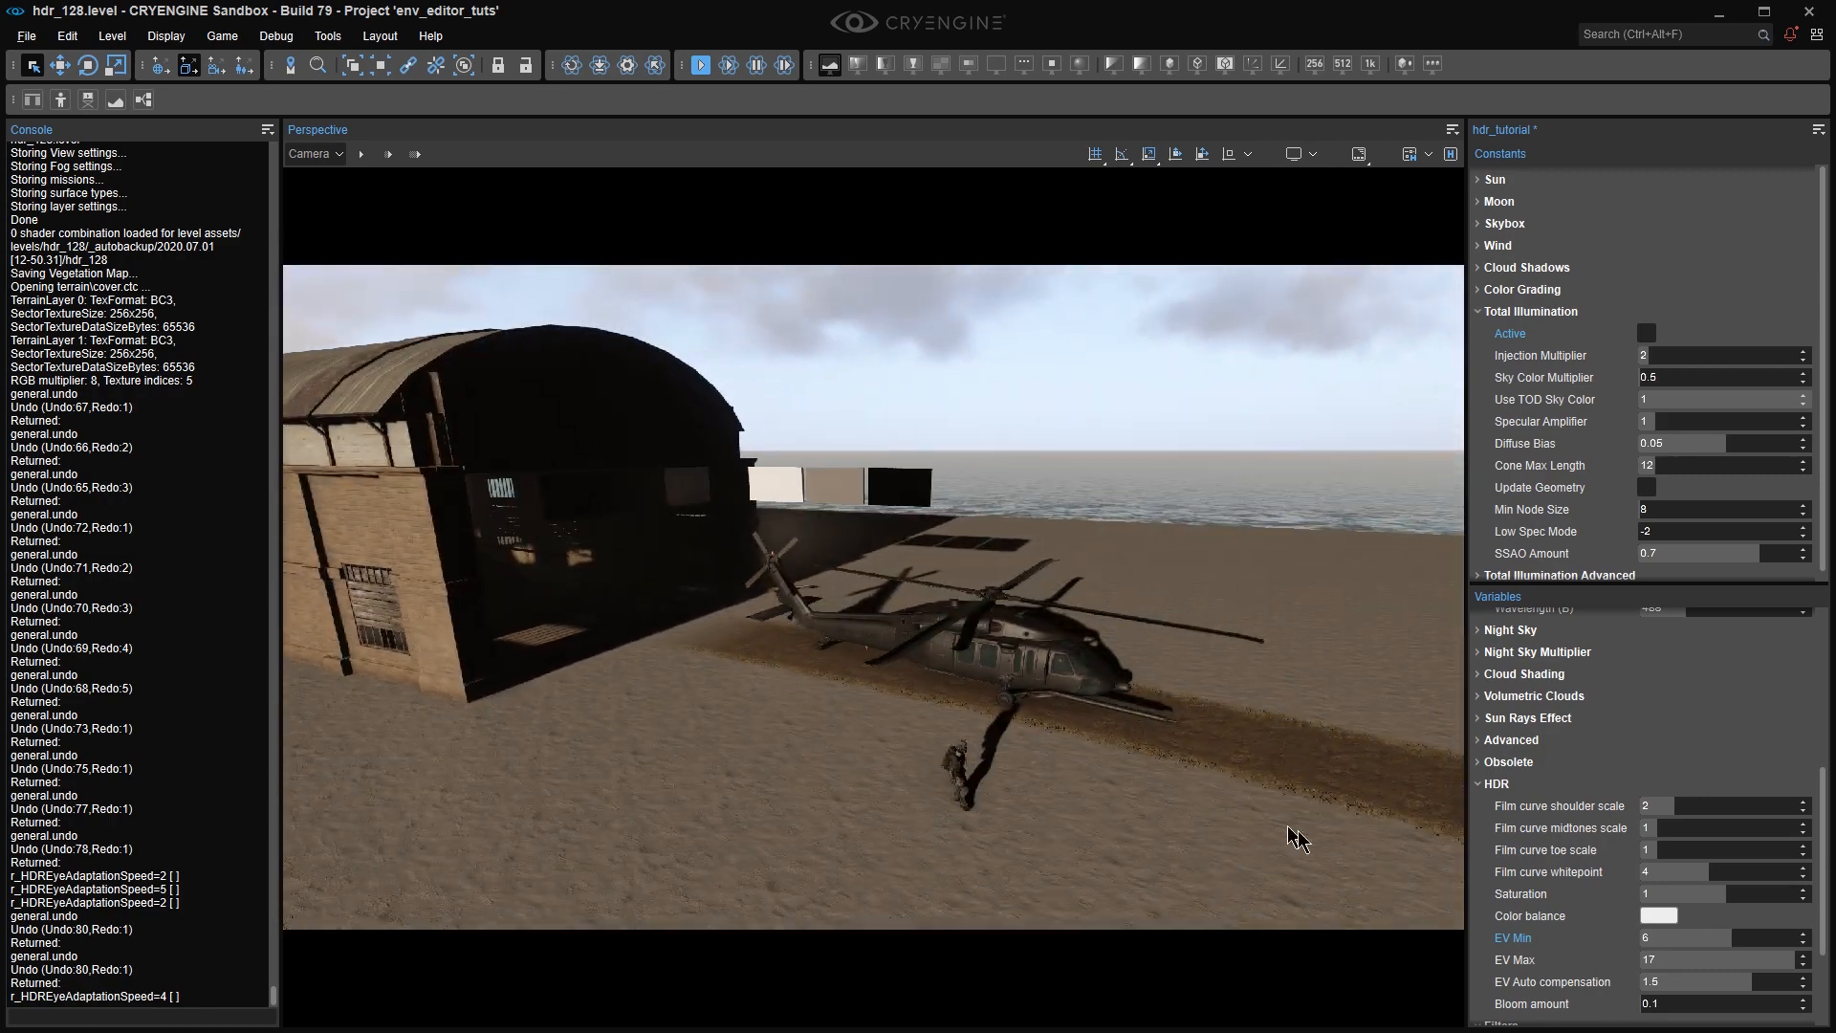
click(1710, 959)
text(18)
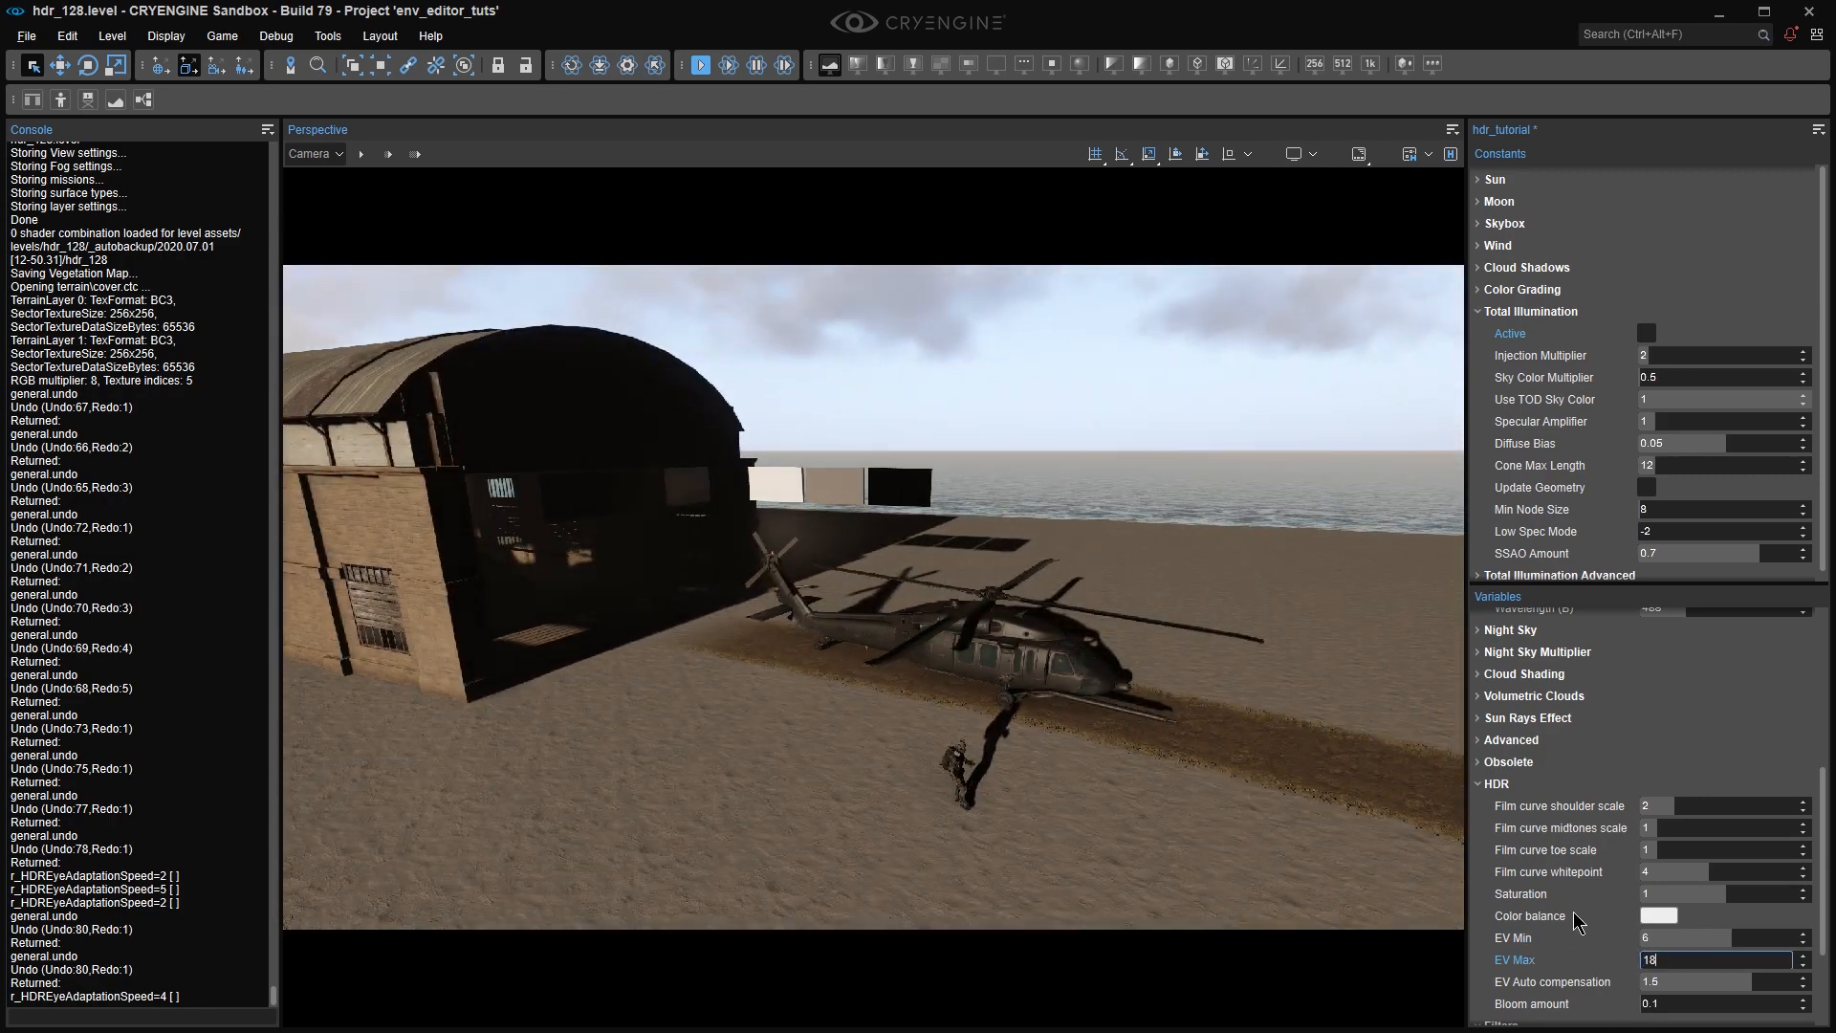
key(Return)
right_drag(1234, 717, 1052, 660)
mouse_move(859, 566)
right_down()
mouse_move(765, 565)
mouse_move(865, 563)
right_up()
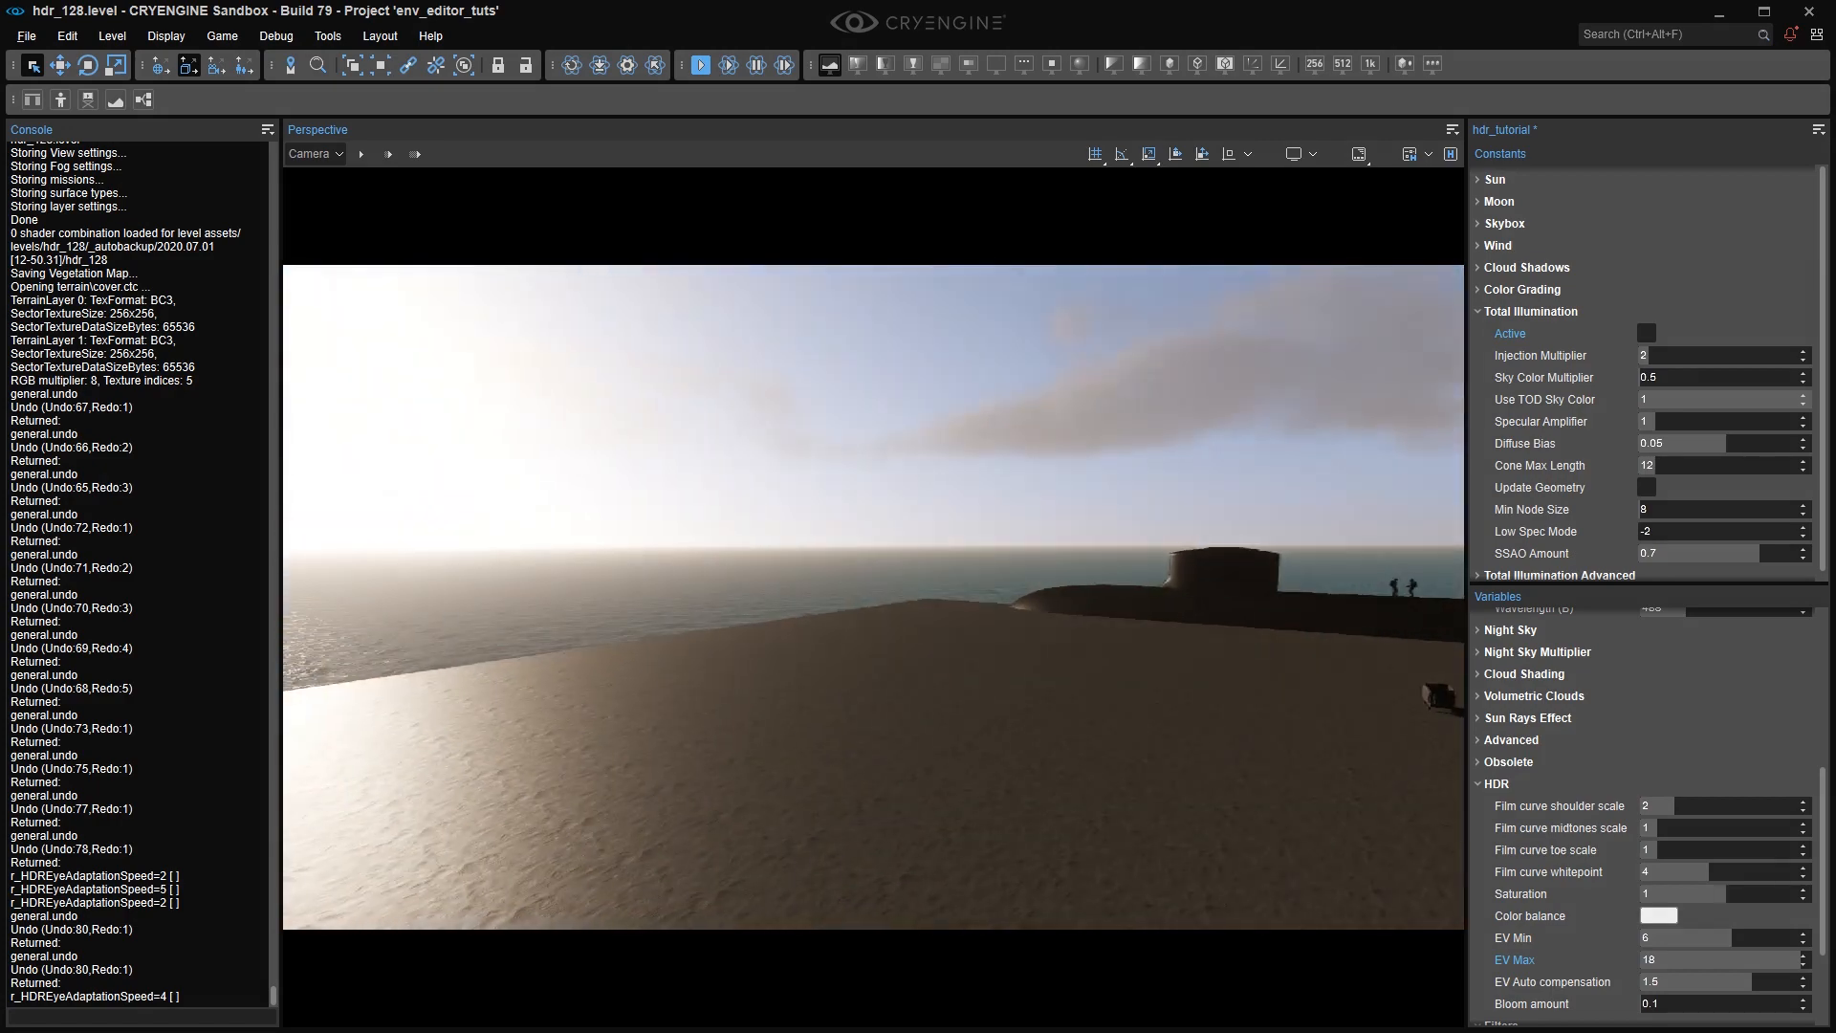
right_drag(995, 574, 1106, 642)
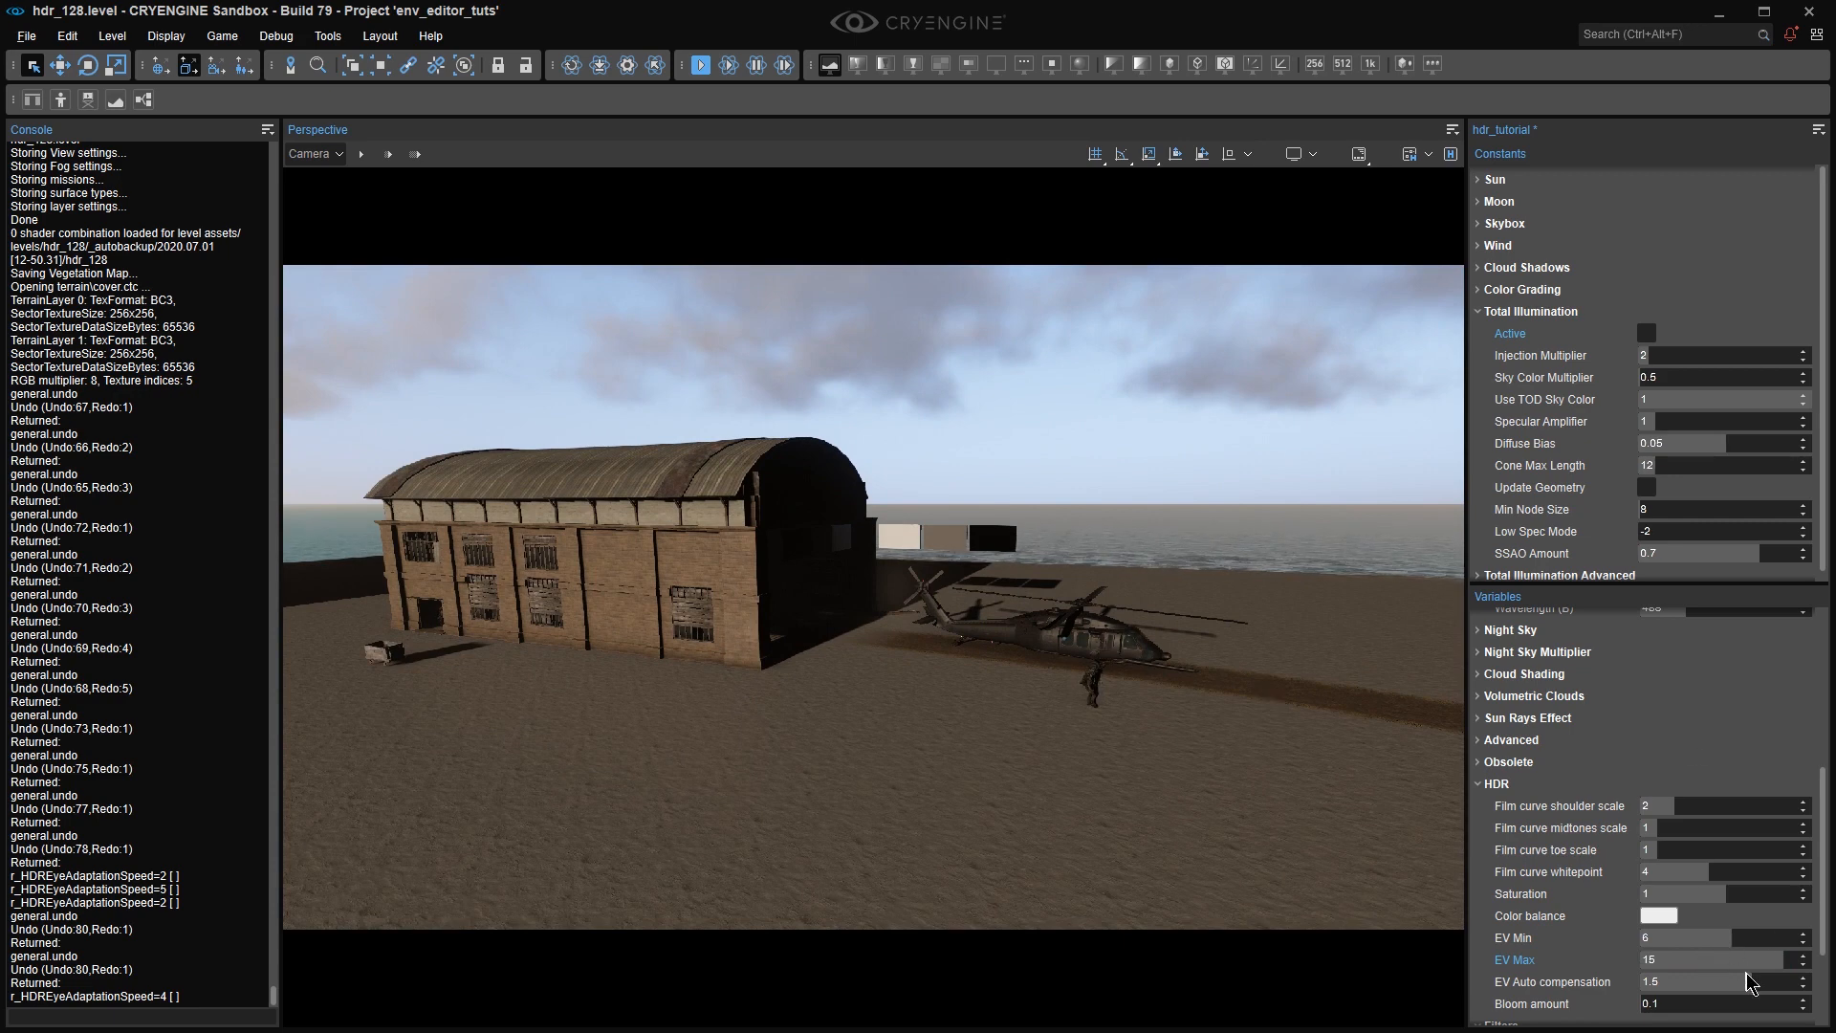
Undo the last EV change and lower the HDR EV Min to -10 inside the hangar.
drag(1756, 959, 1664, 936)
key(ctrl+z)
key(w)
right_drag(1351, 715, 1316, 716)
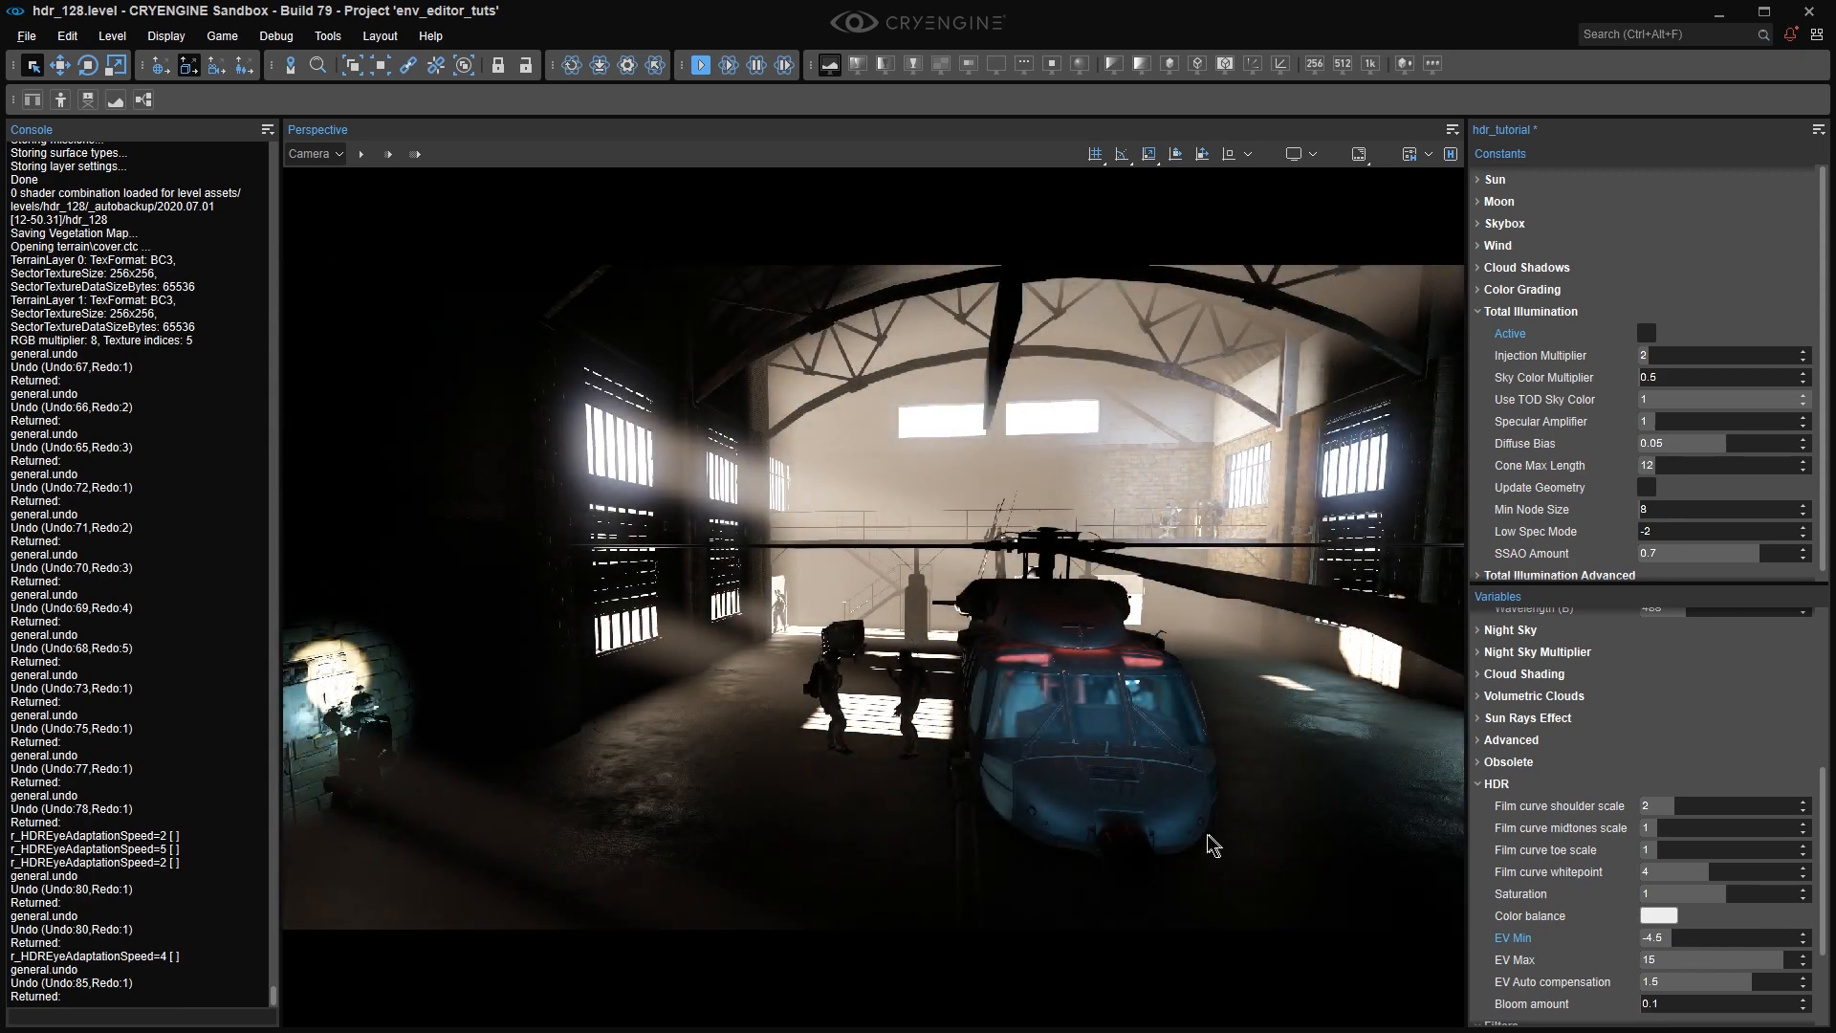
scroll(1209, 848, down, 5)
drag(1741, 935, 1695, 939)
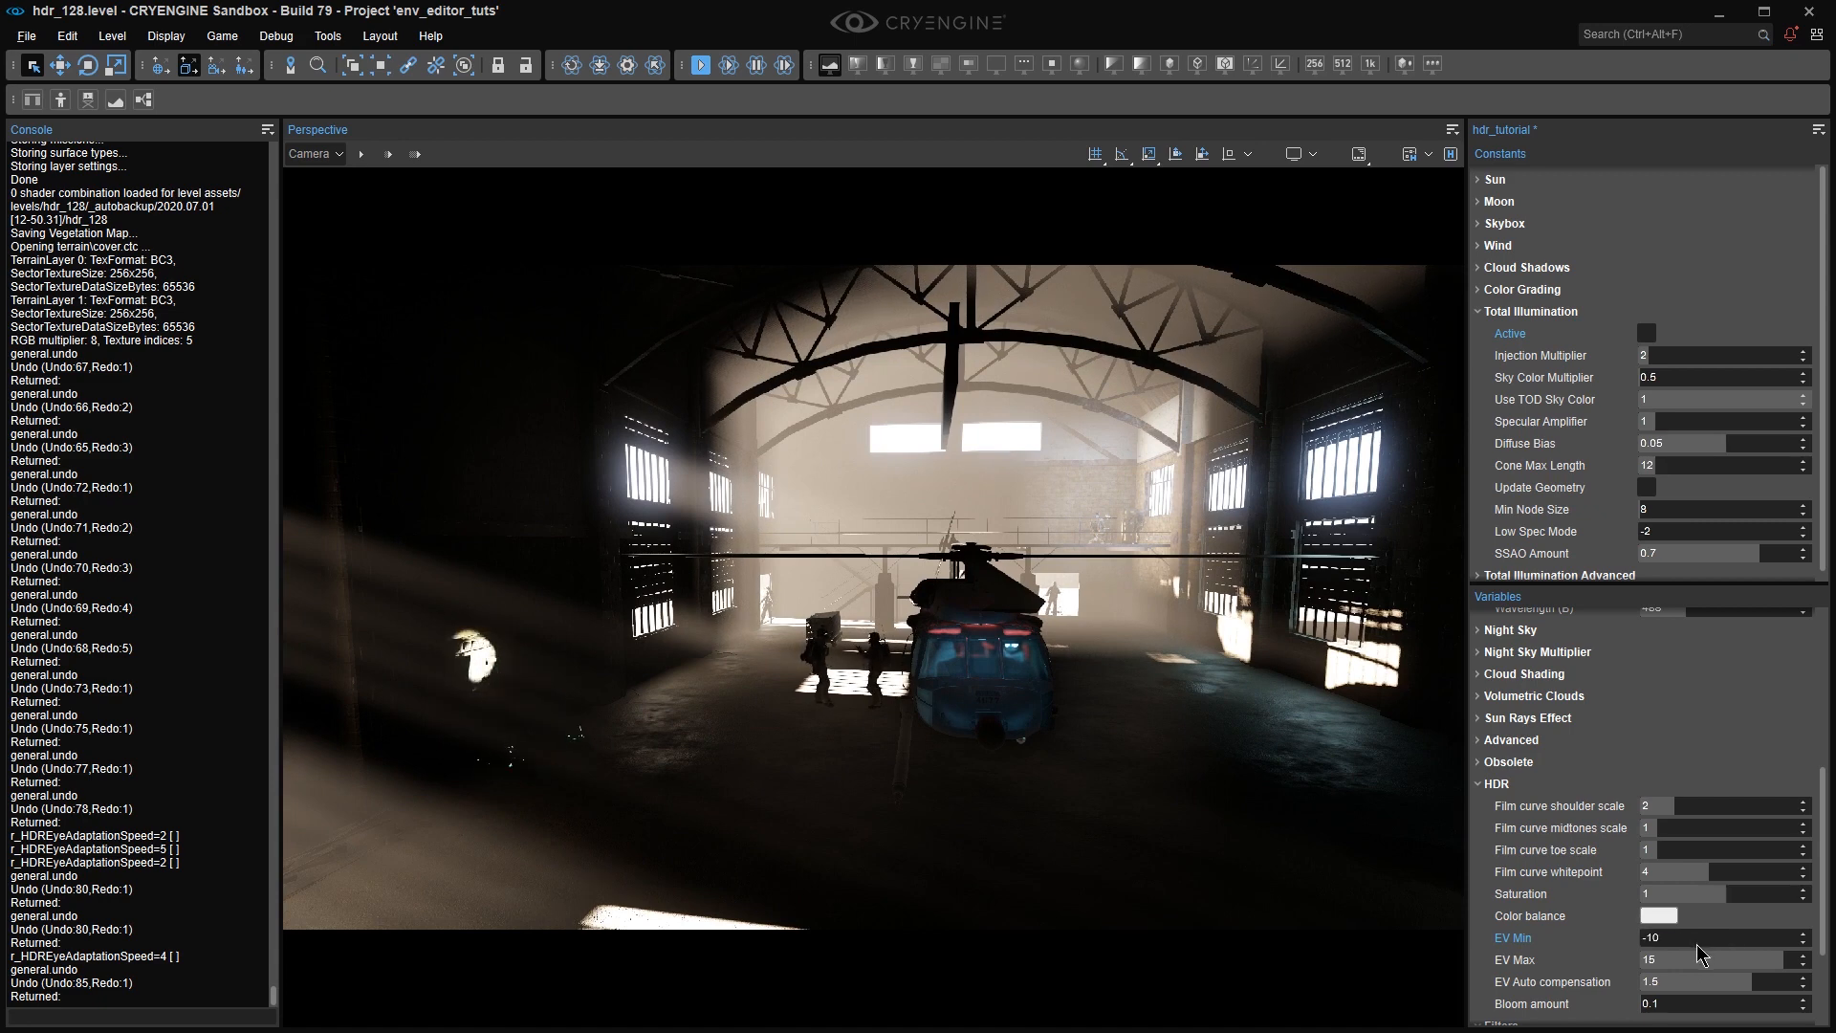
Enable the HDR debug overlay by setting r_HDRDebug to 1 in the console.
click(205, 1016)
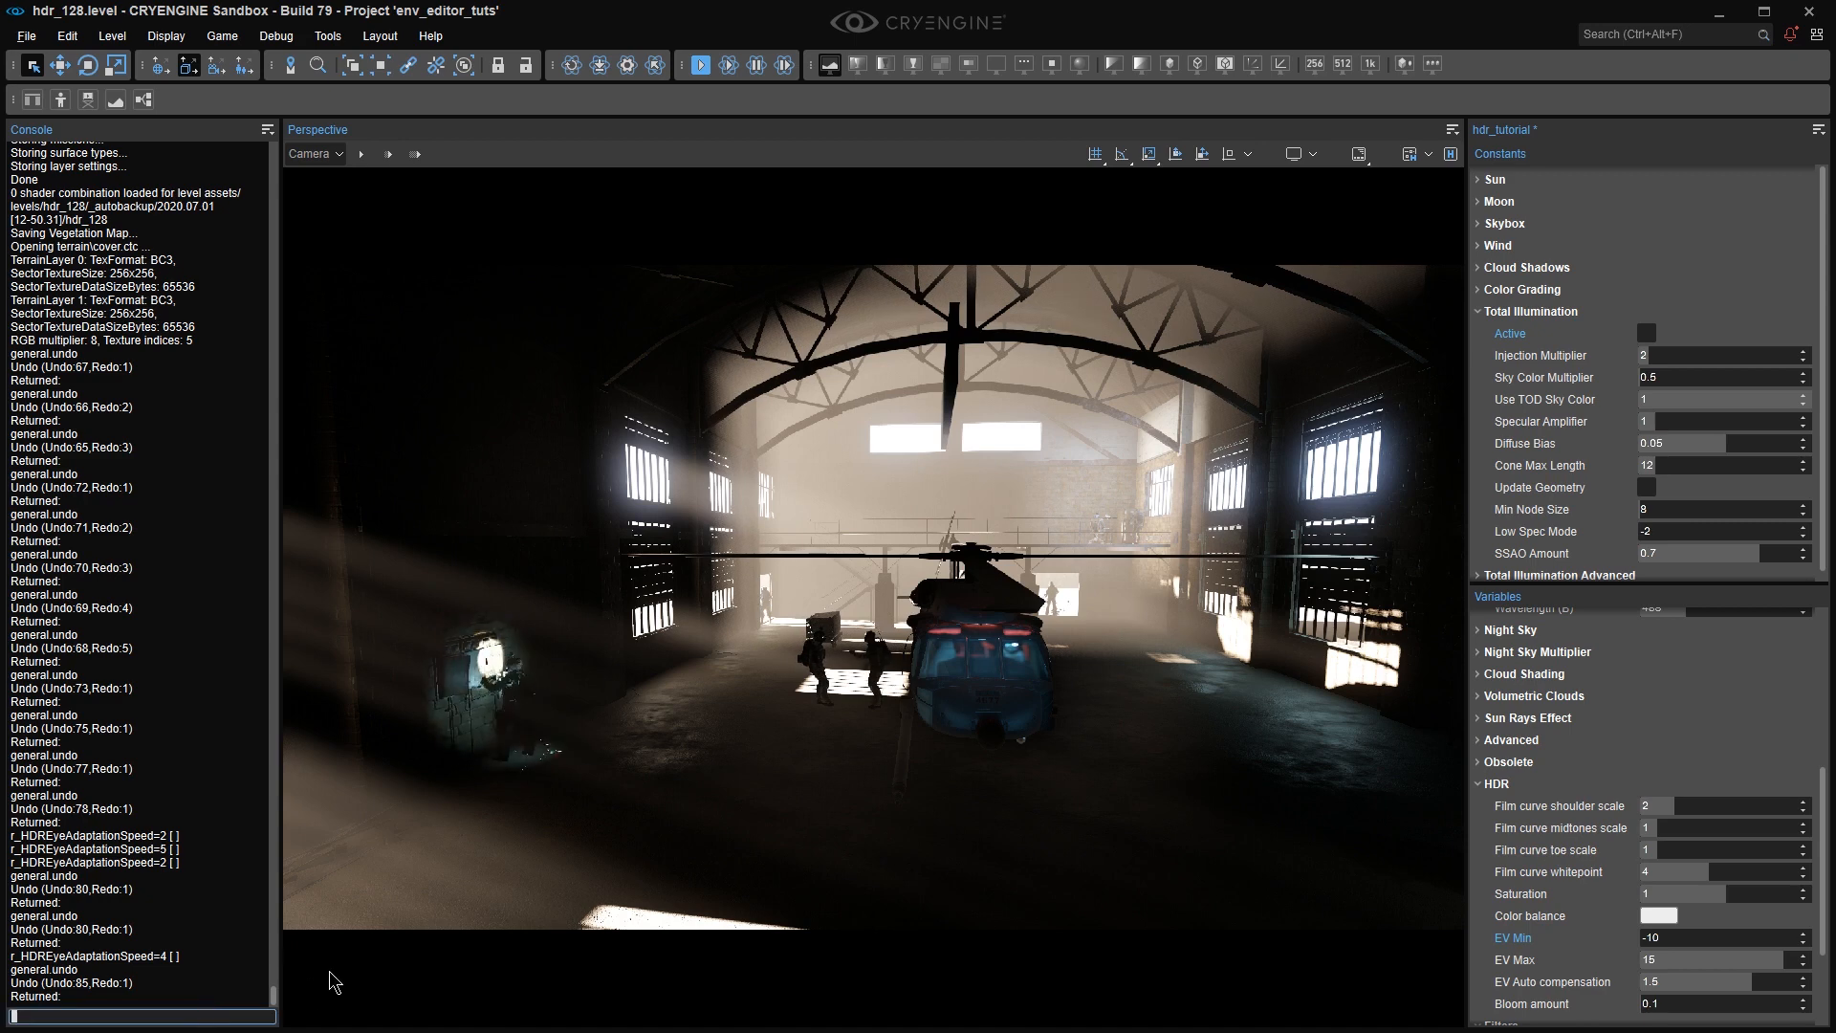
text(hdrdeb)
key(Tab)
text(1)
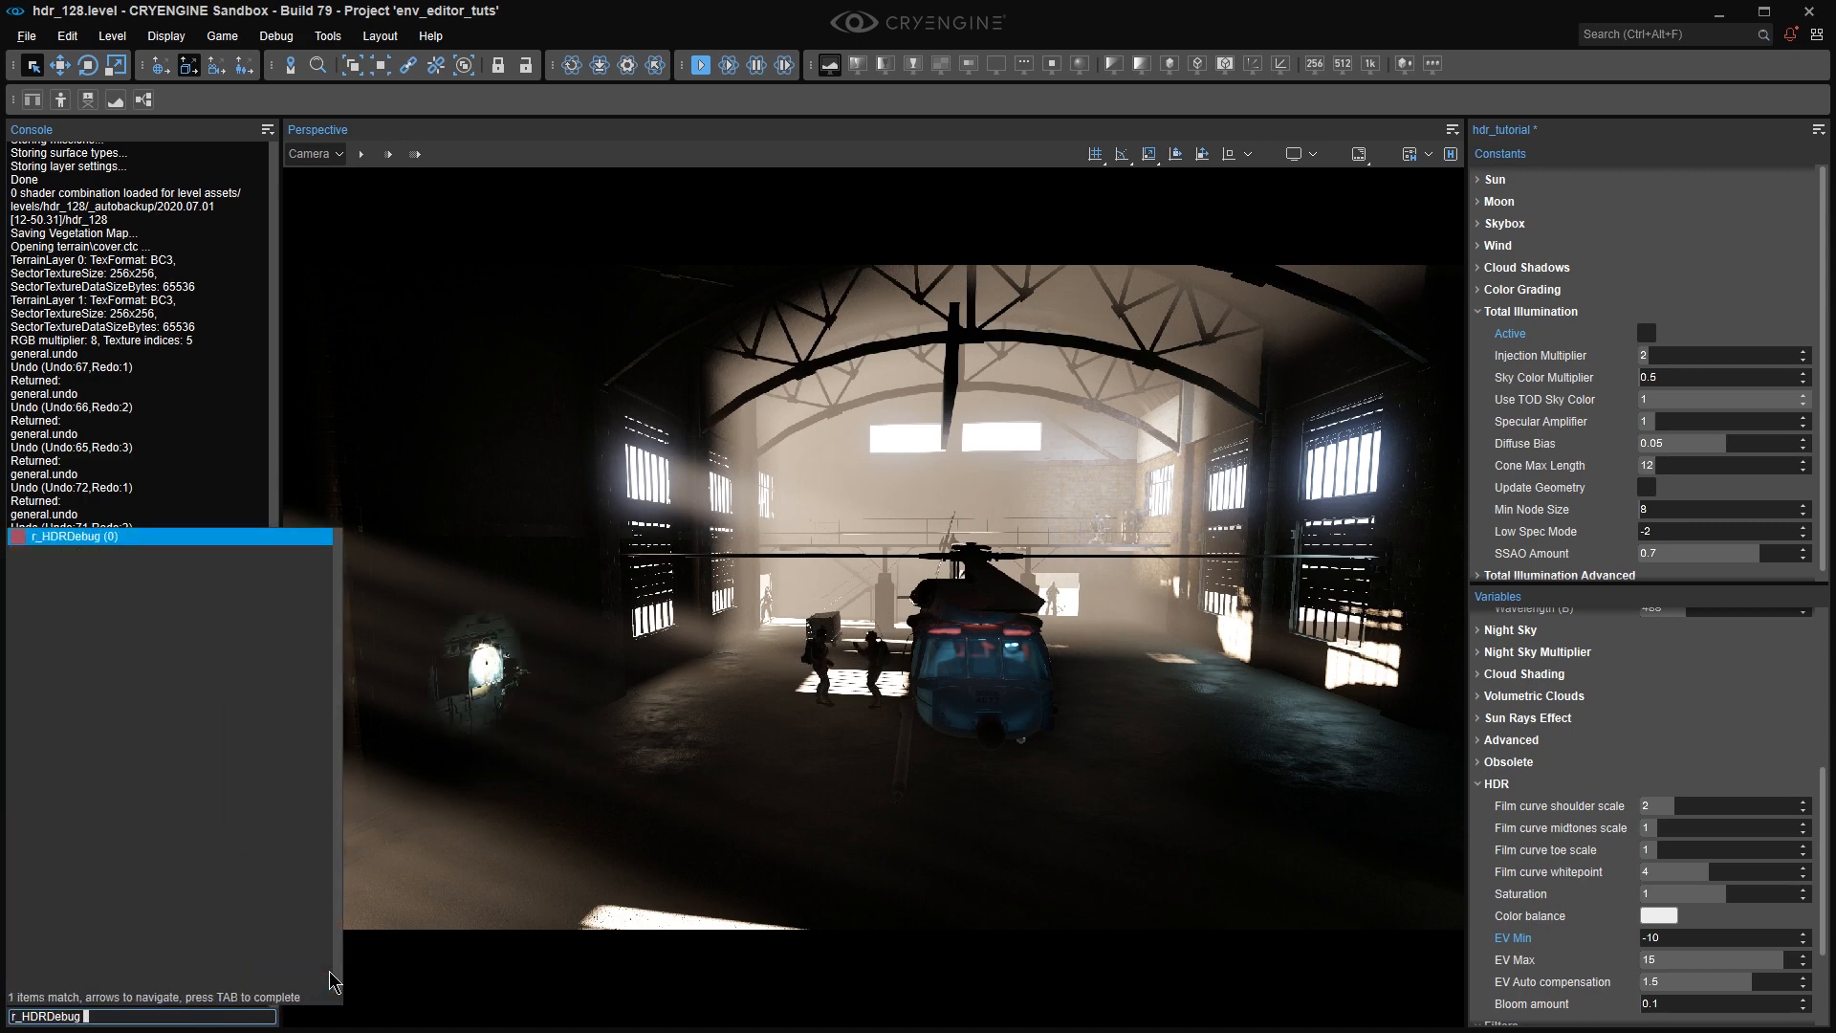
key(Return)
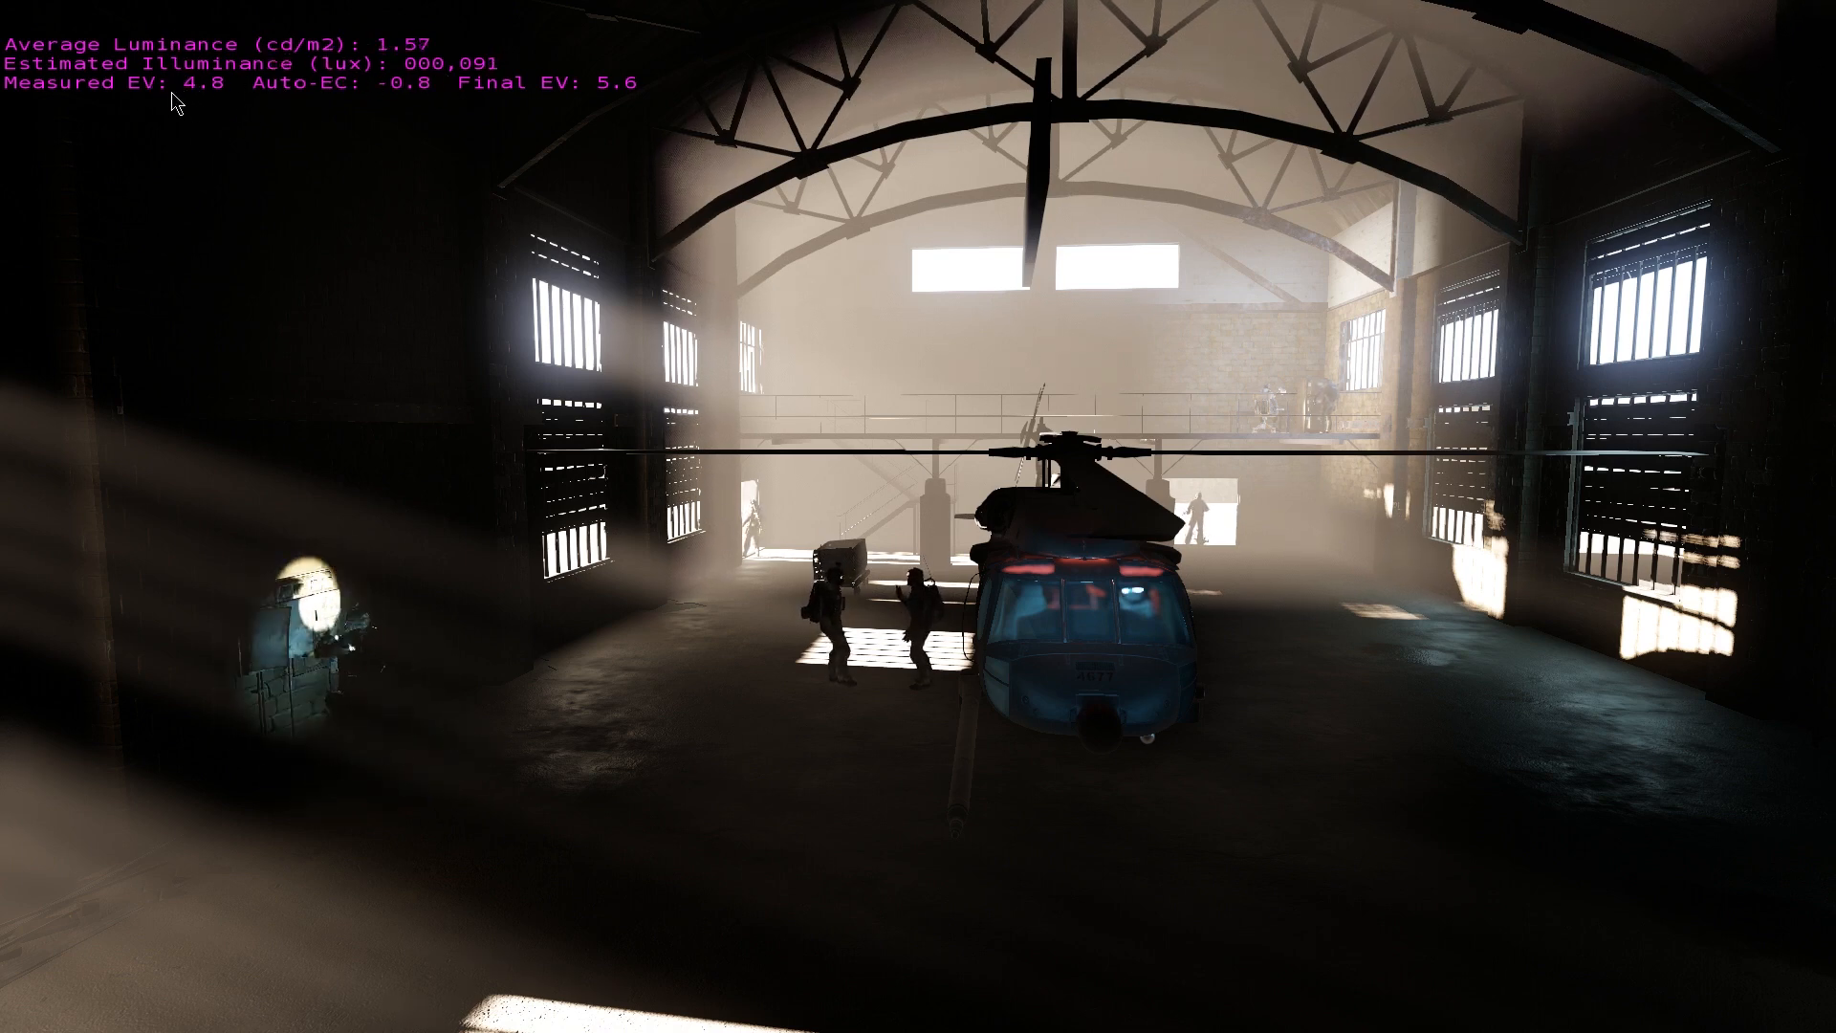
Follow the luminance and EV readings from the hangar interior to the exterior and leave the fullscreen view.
key(s)
right_drag(459, 235, 765, 435)
scroll(507, 287, up, 2)
key(F11)
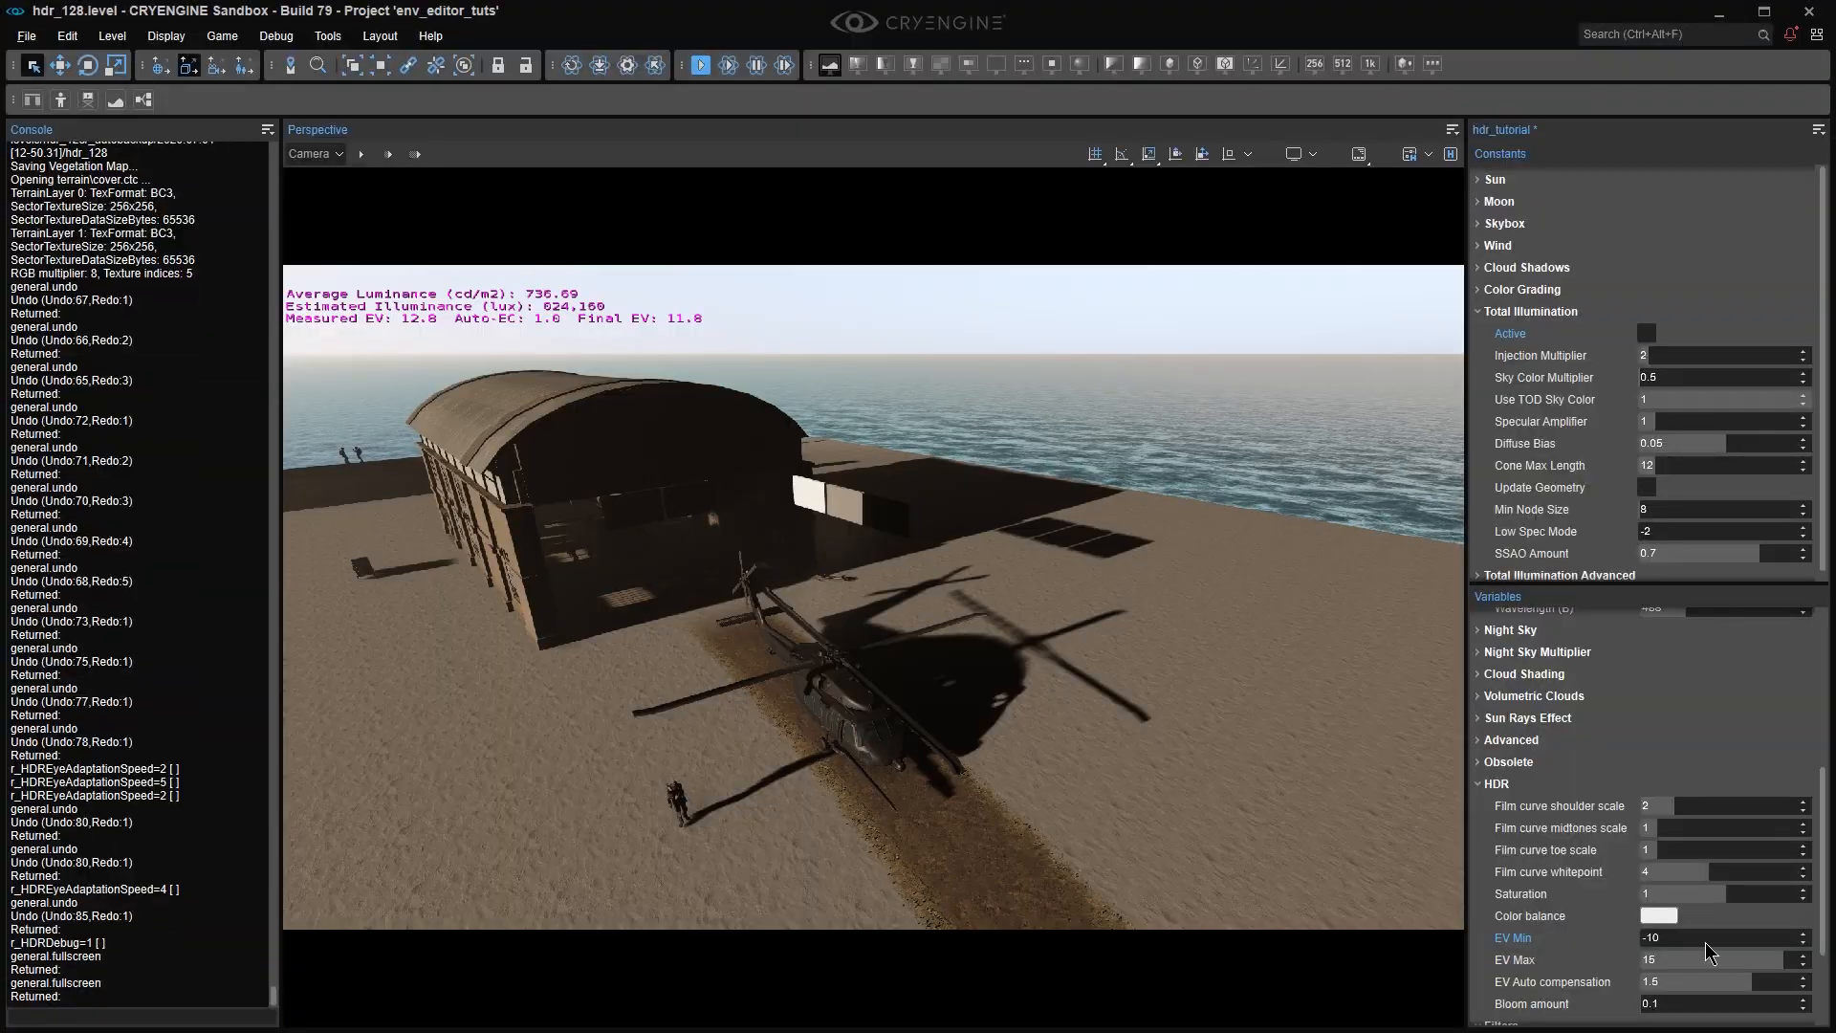
Set the HDR EV Min to 6 with the hangar exterior in view.
click(1710, 936)
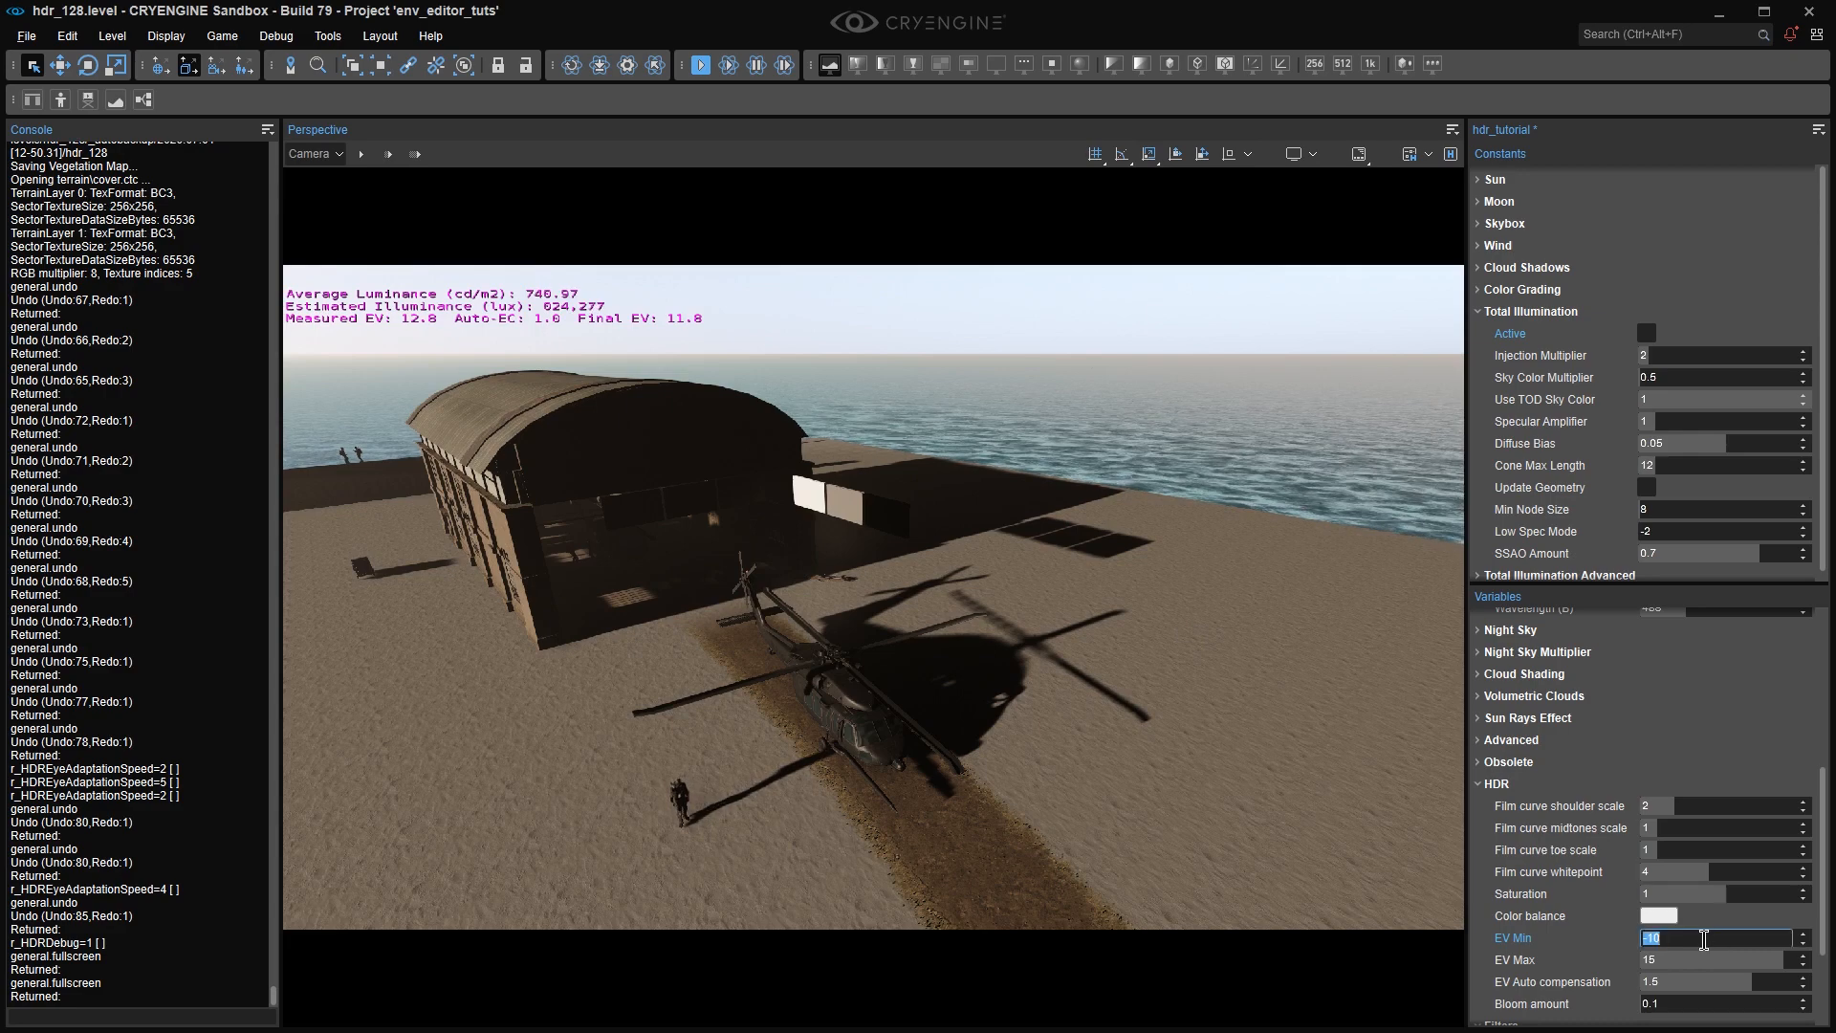
text(6)
key(Return)
right_drag(1004, 514, 972, 522)
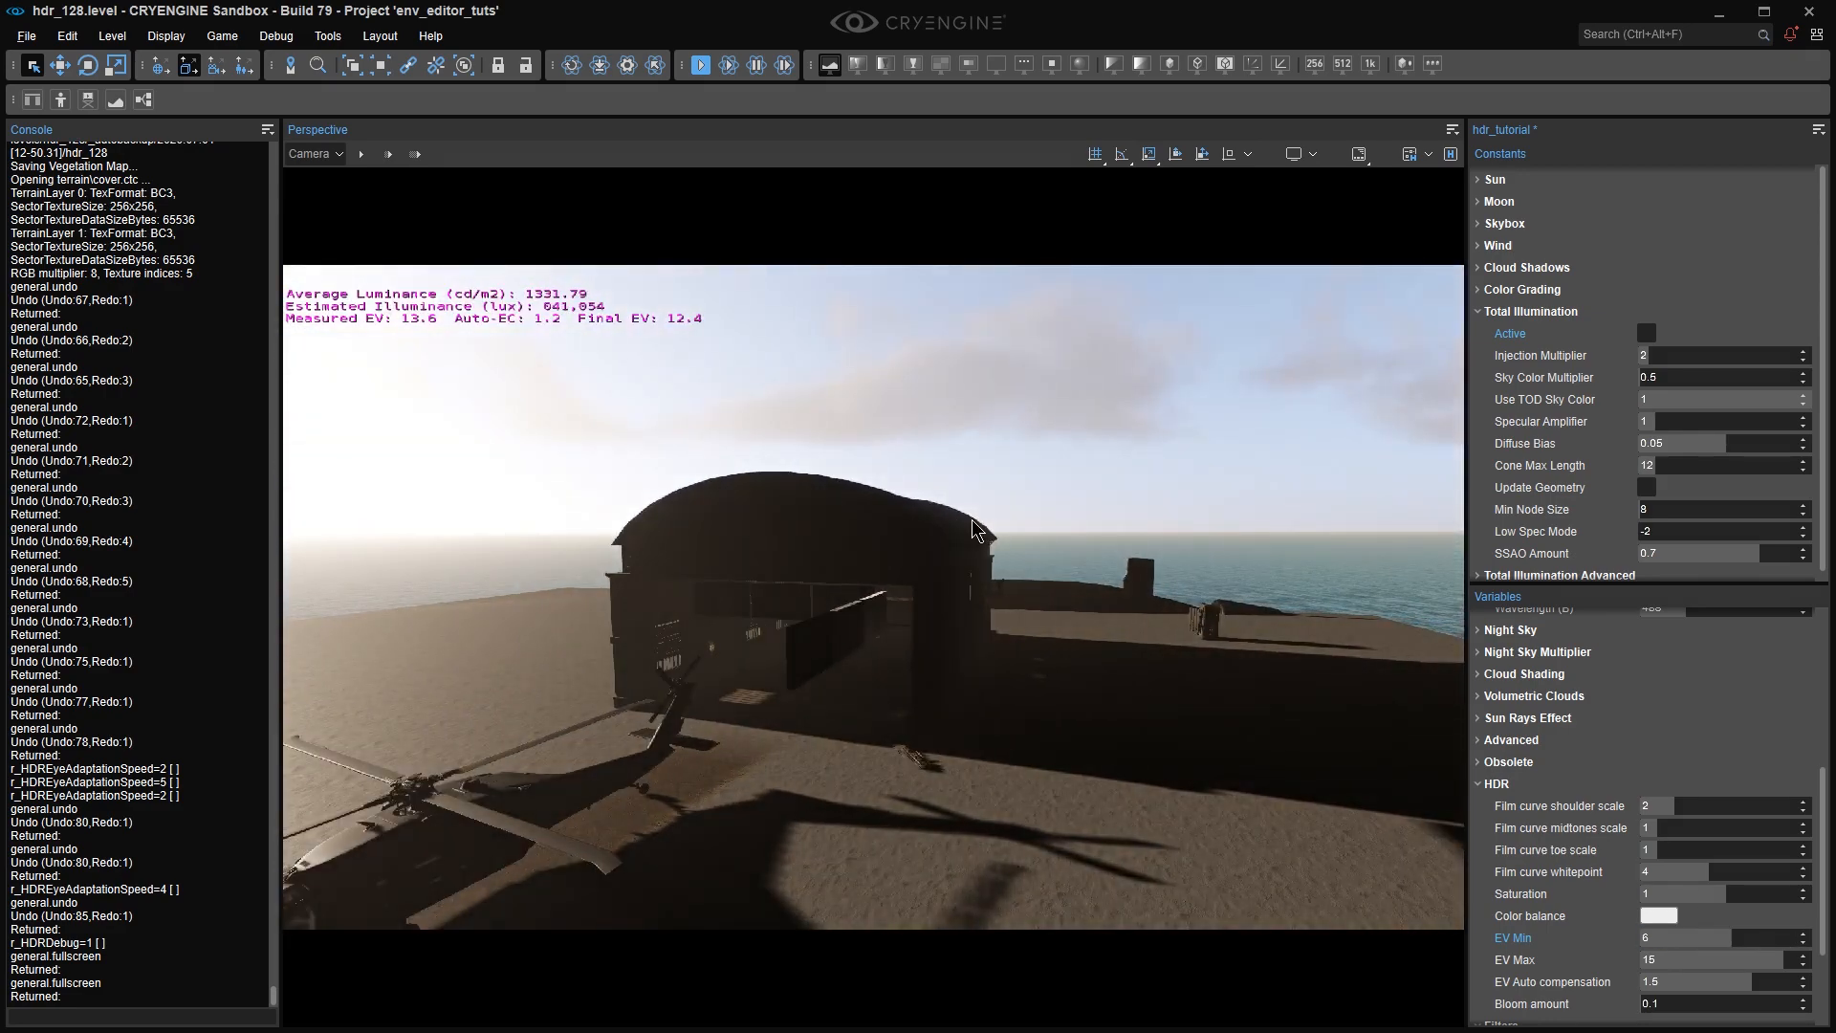
Change the viewport resolution to fill the perspective view and check the debug readings around the hangar and helicopter.
click(325, 158)
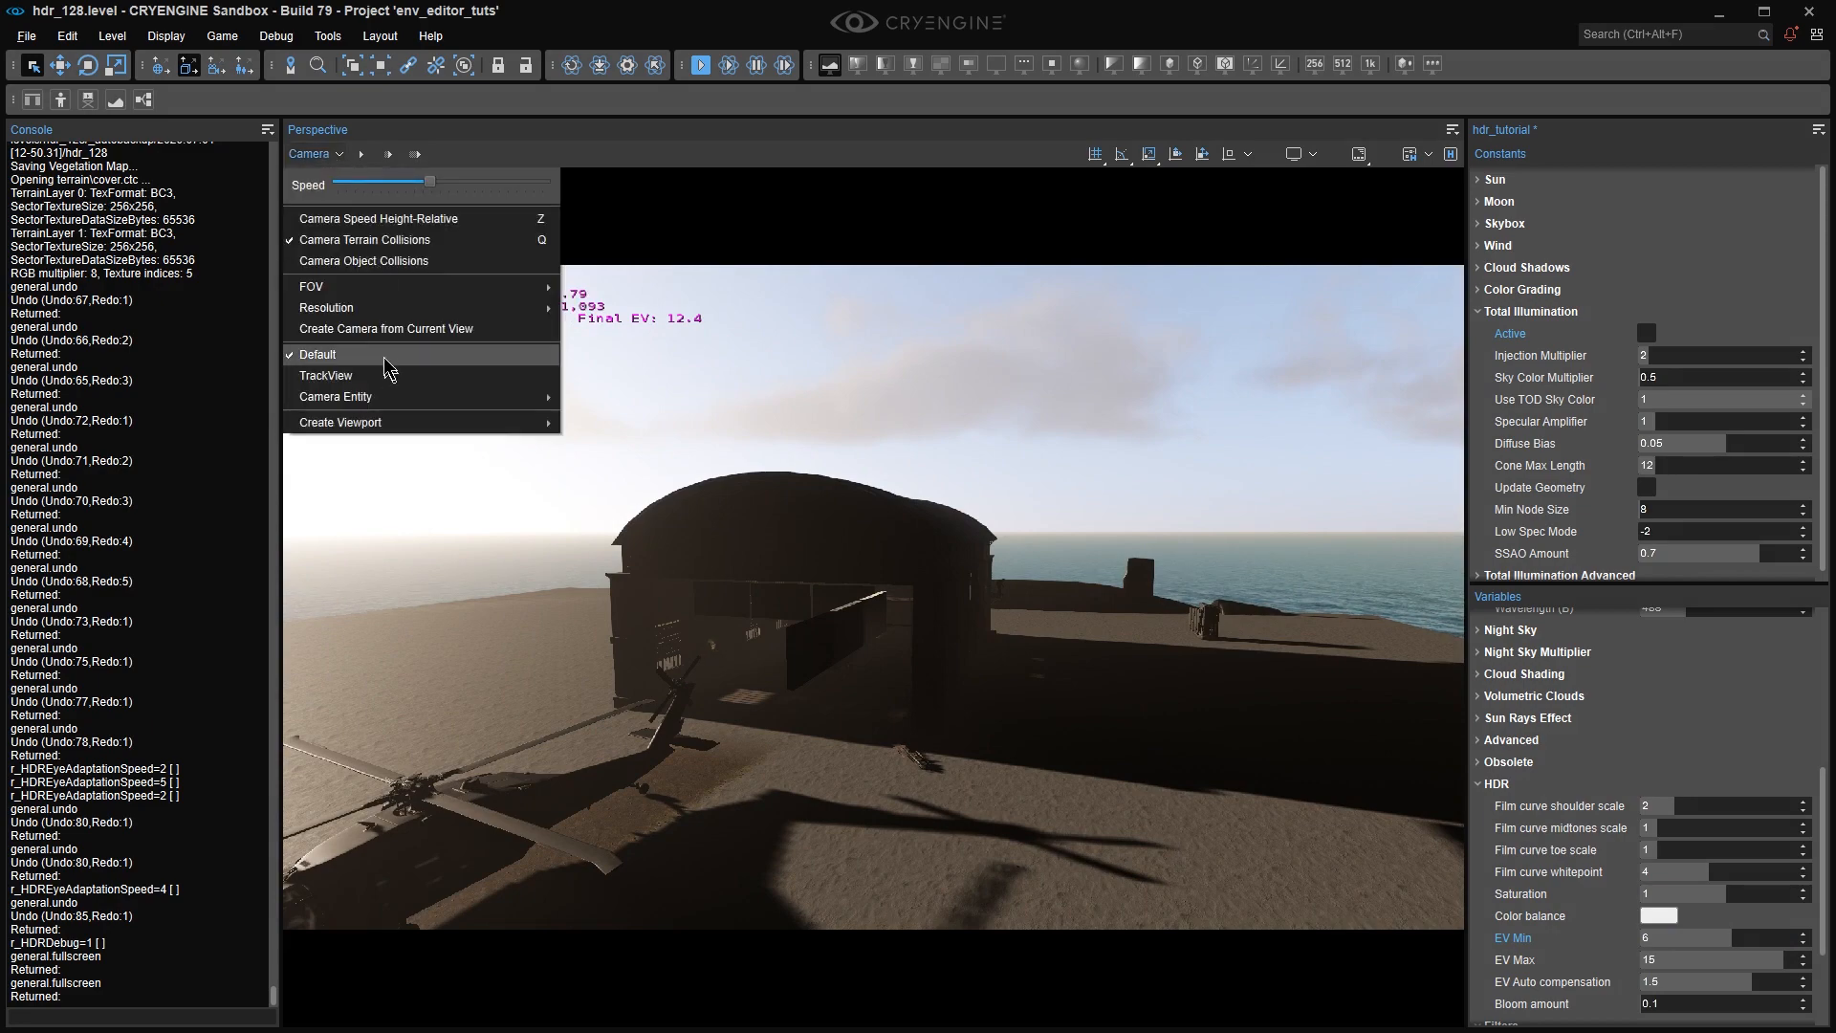
mouse_move(478, 314)
click(621, 321)
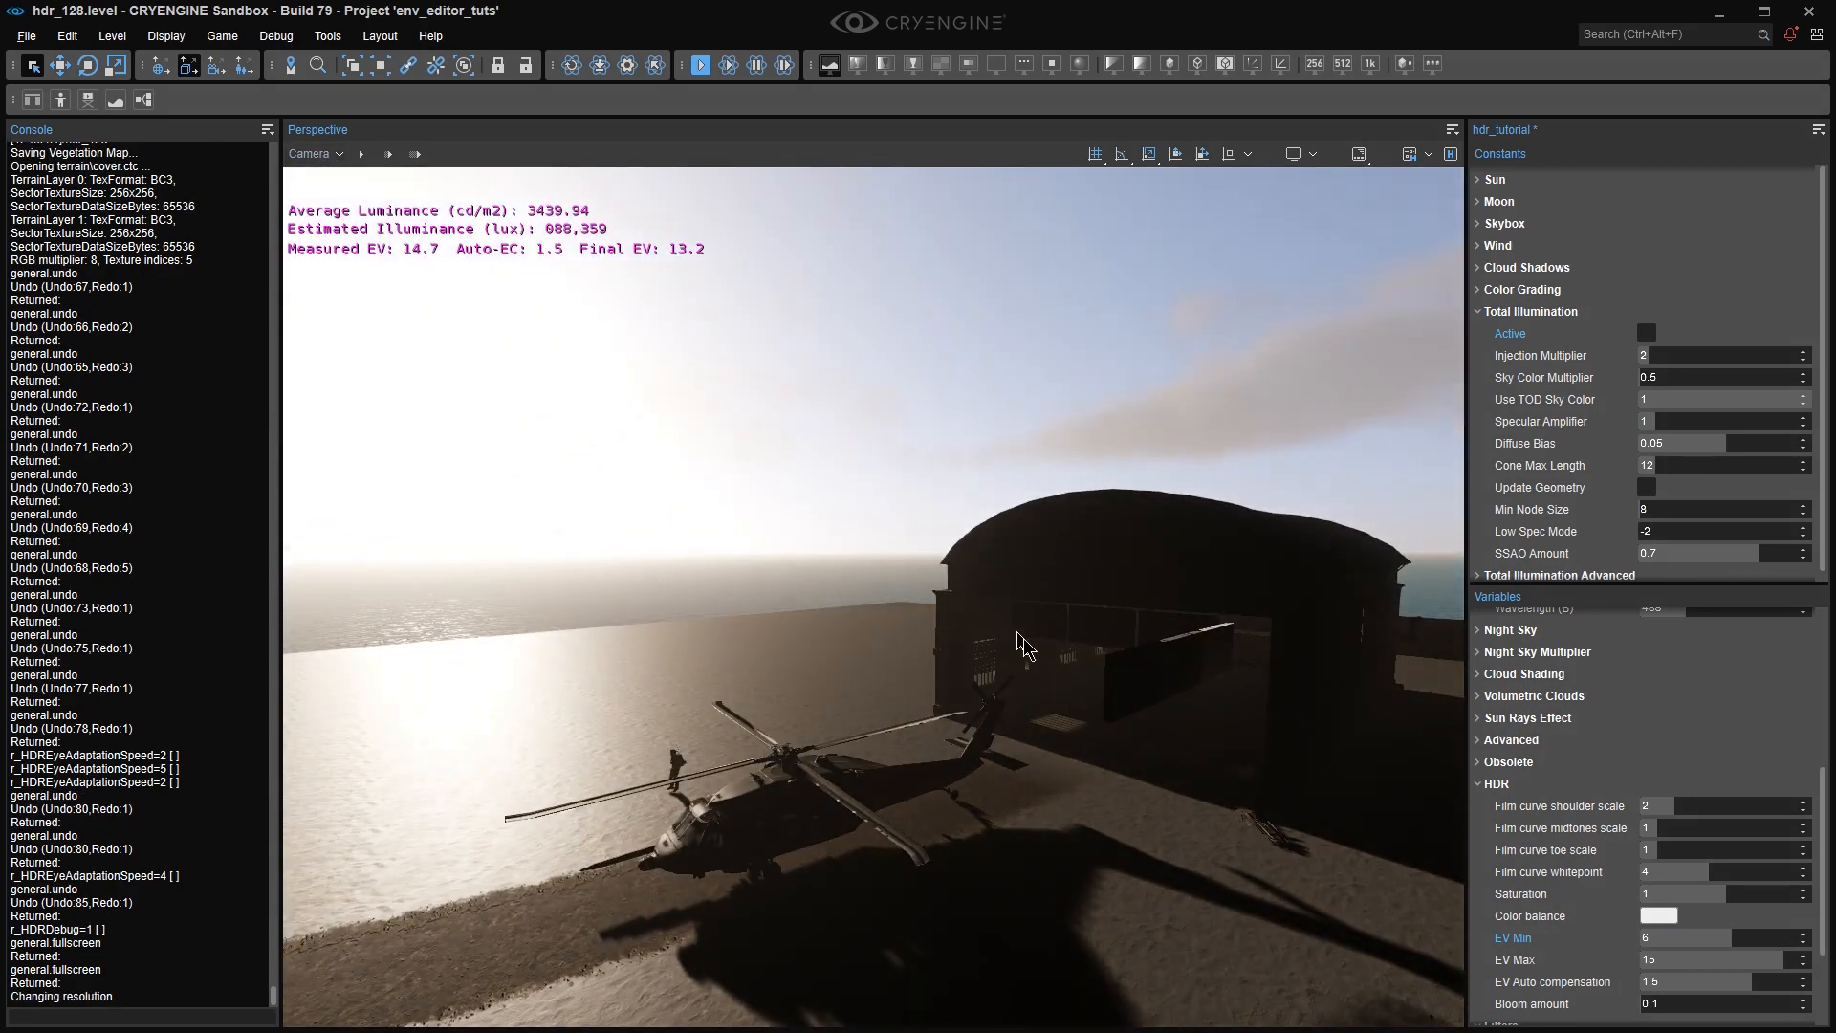
mouse_move(1021, 642)
right_down()
mouse_move(976, 643)
mouse_move(1090, 670)
mouse_move(1029, 655)
right_up()
key(s)
key(w)
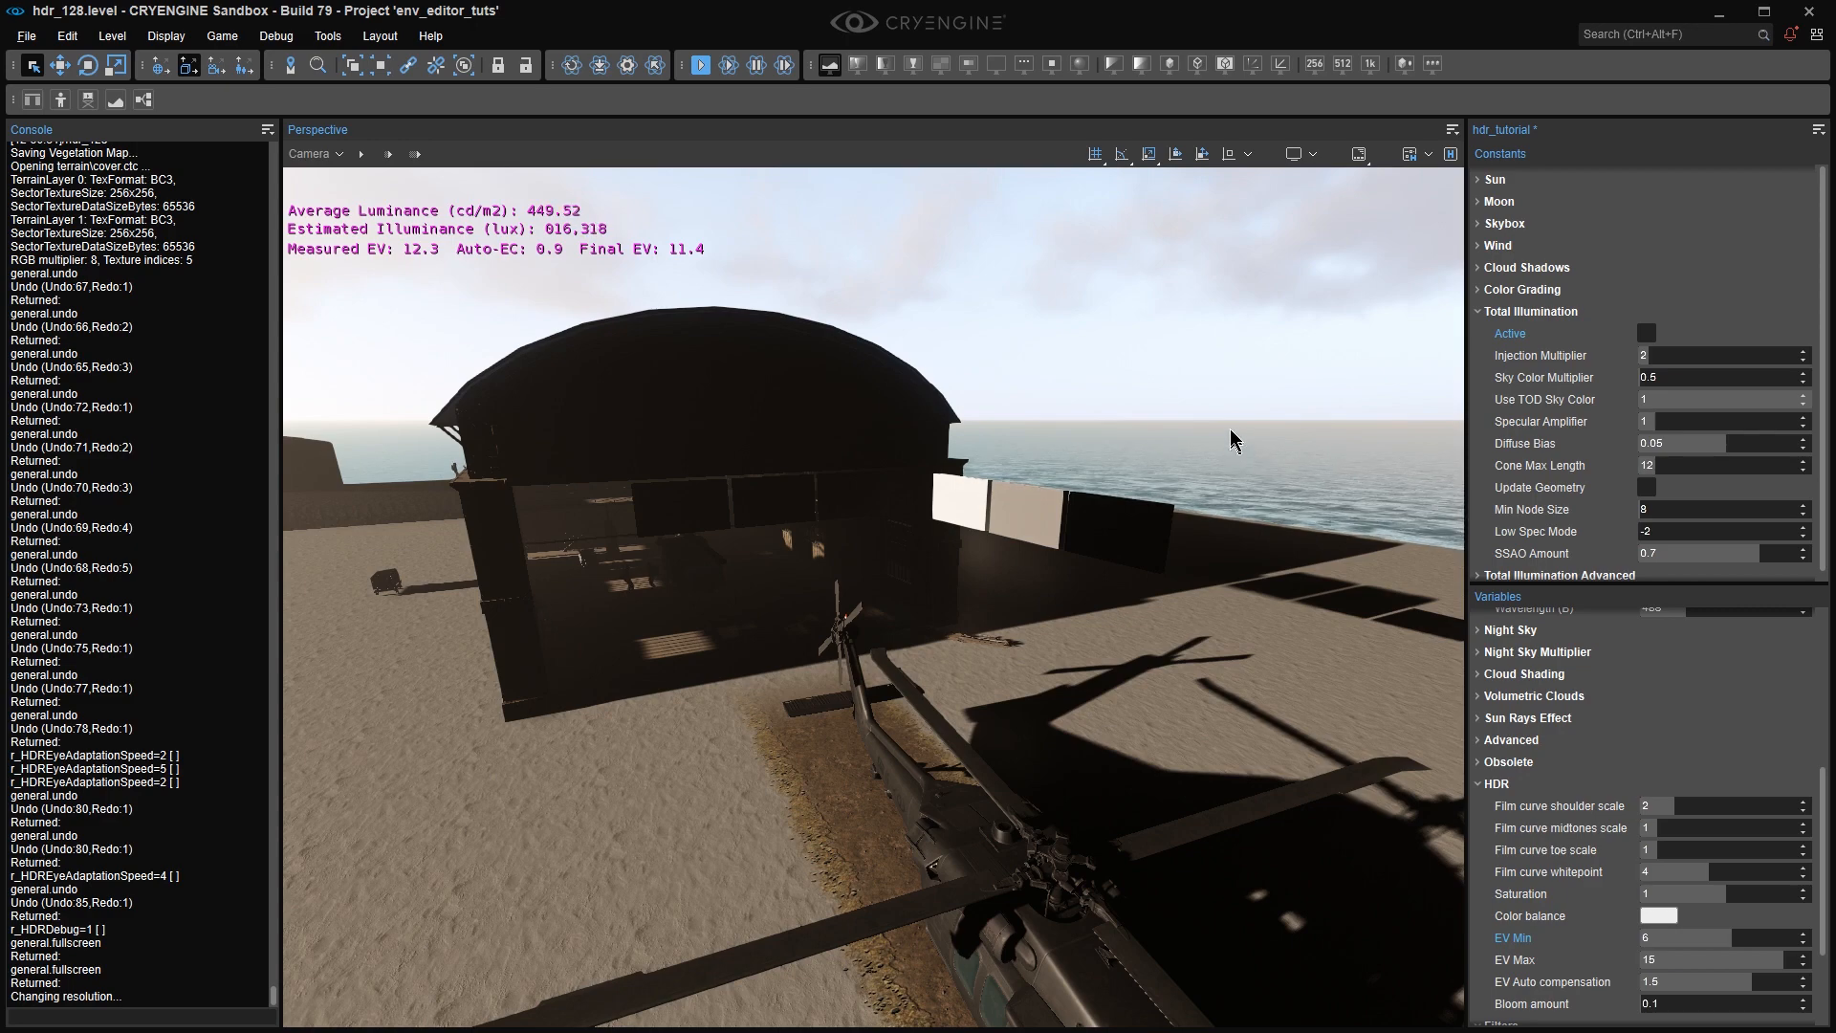
key(w)
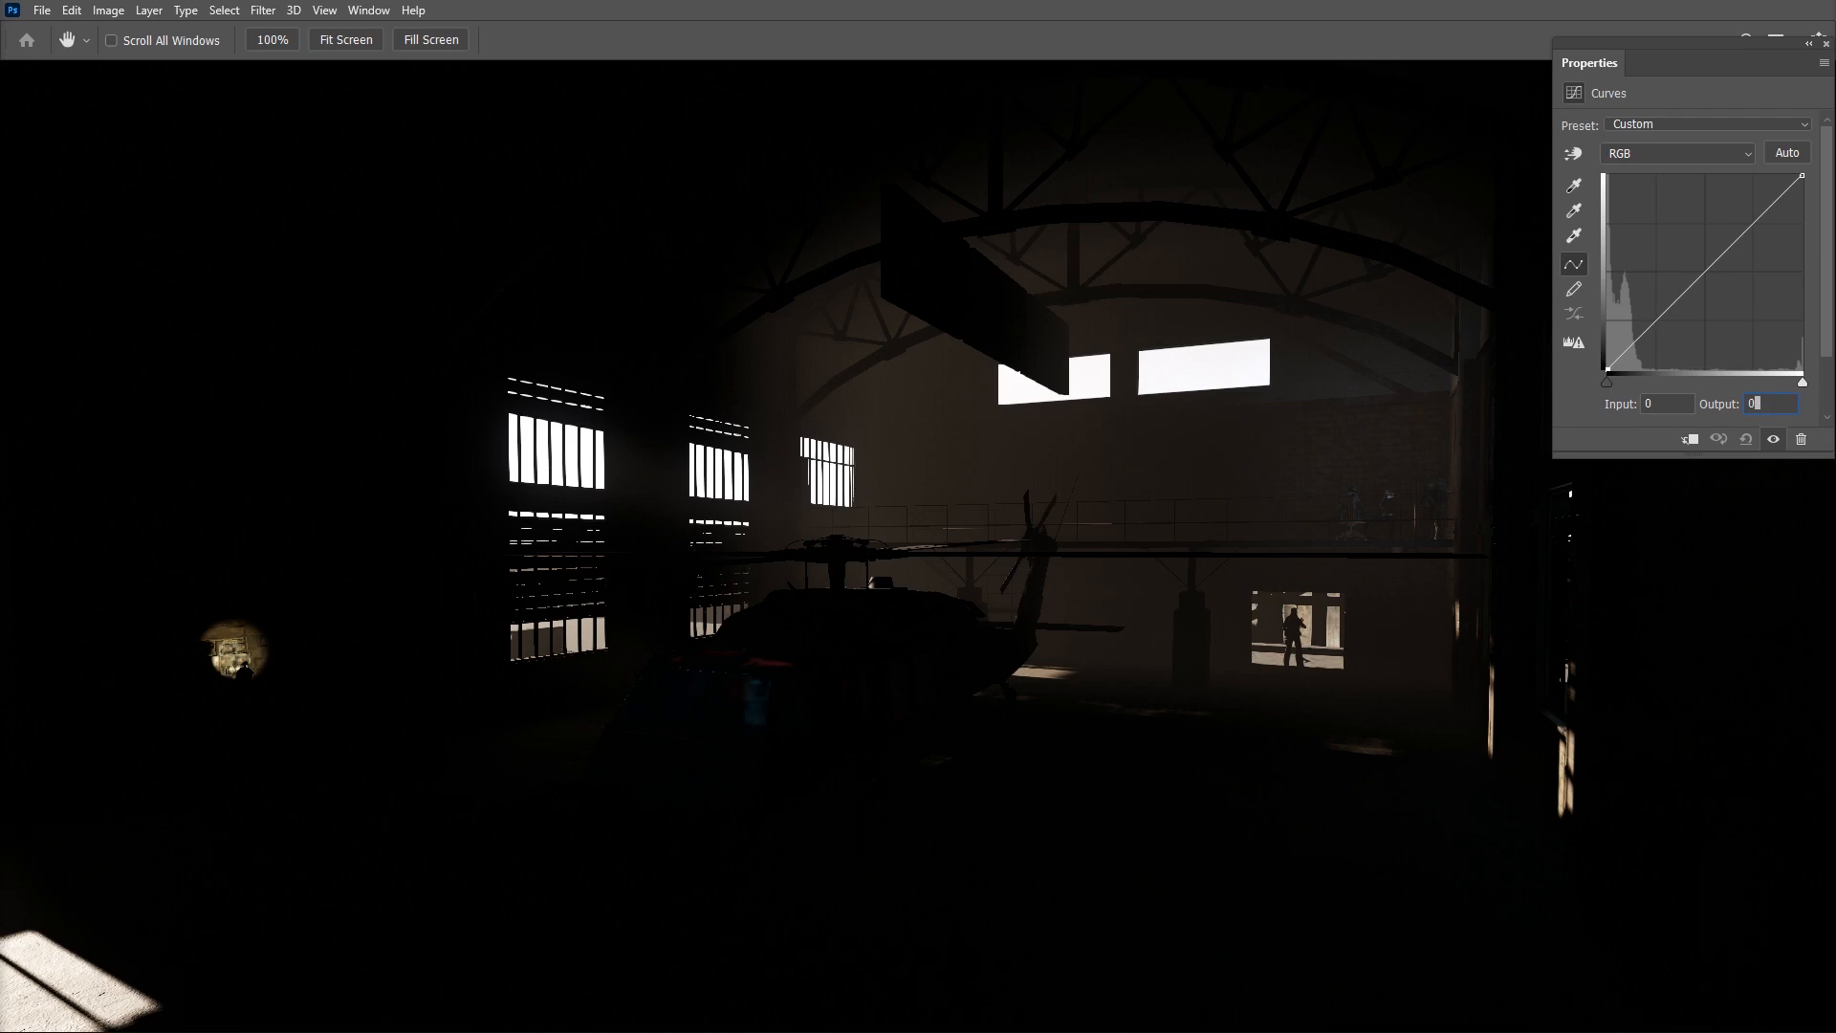
Switch to Photoshop, raise the Curves black point output to 80 on the hangar image, and bring it back down.
key(shift+Up)
key(shift+Up)
key(shift+Up)
key(shift+Up)
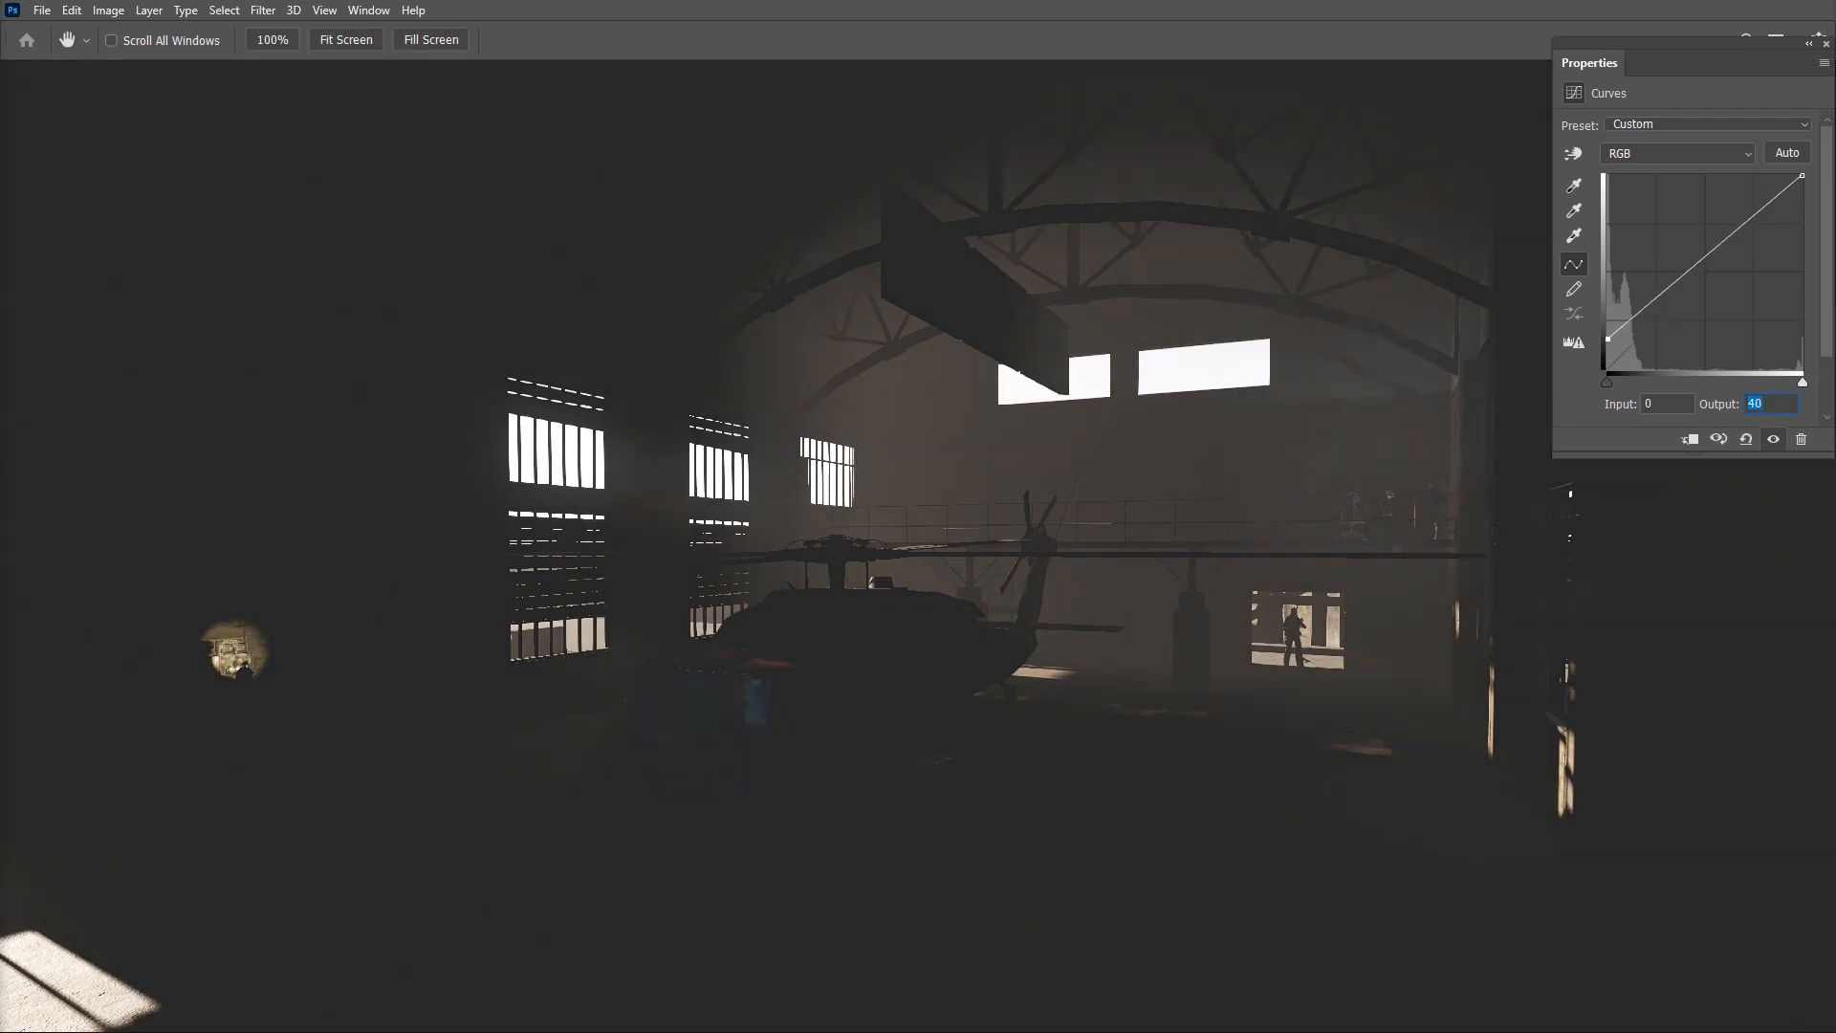
key(shift+Up)
key(shift+Up)
key(shift+Up)
key(shift+Up)
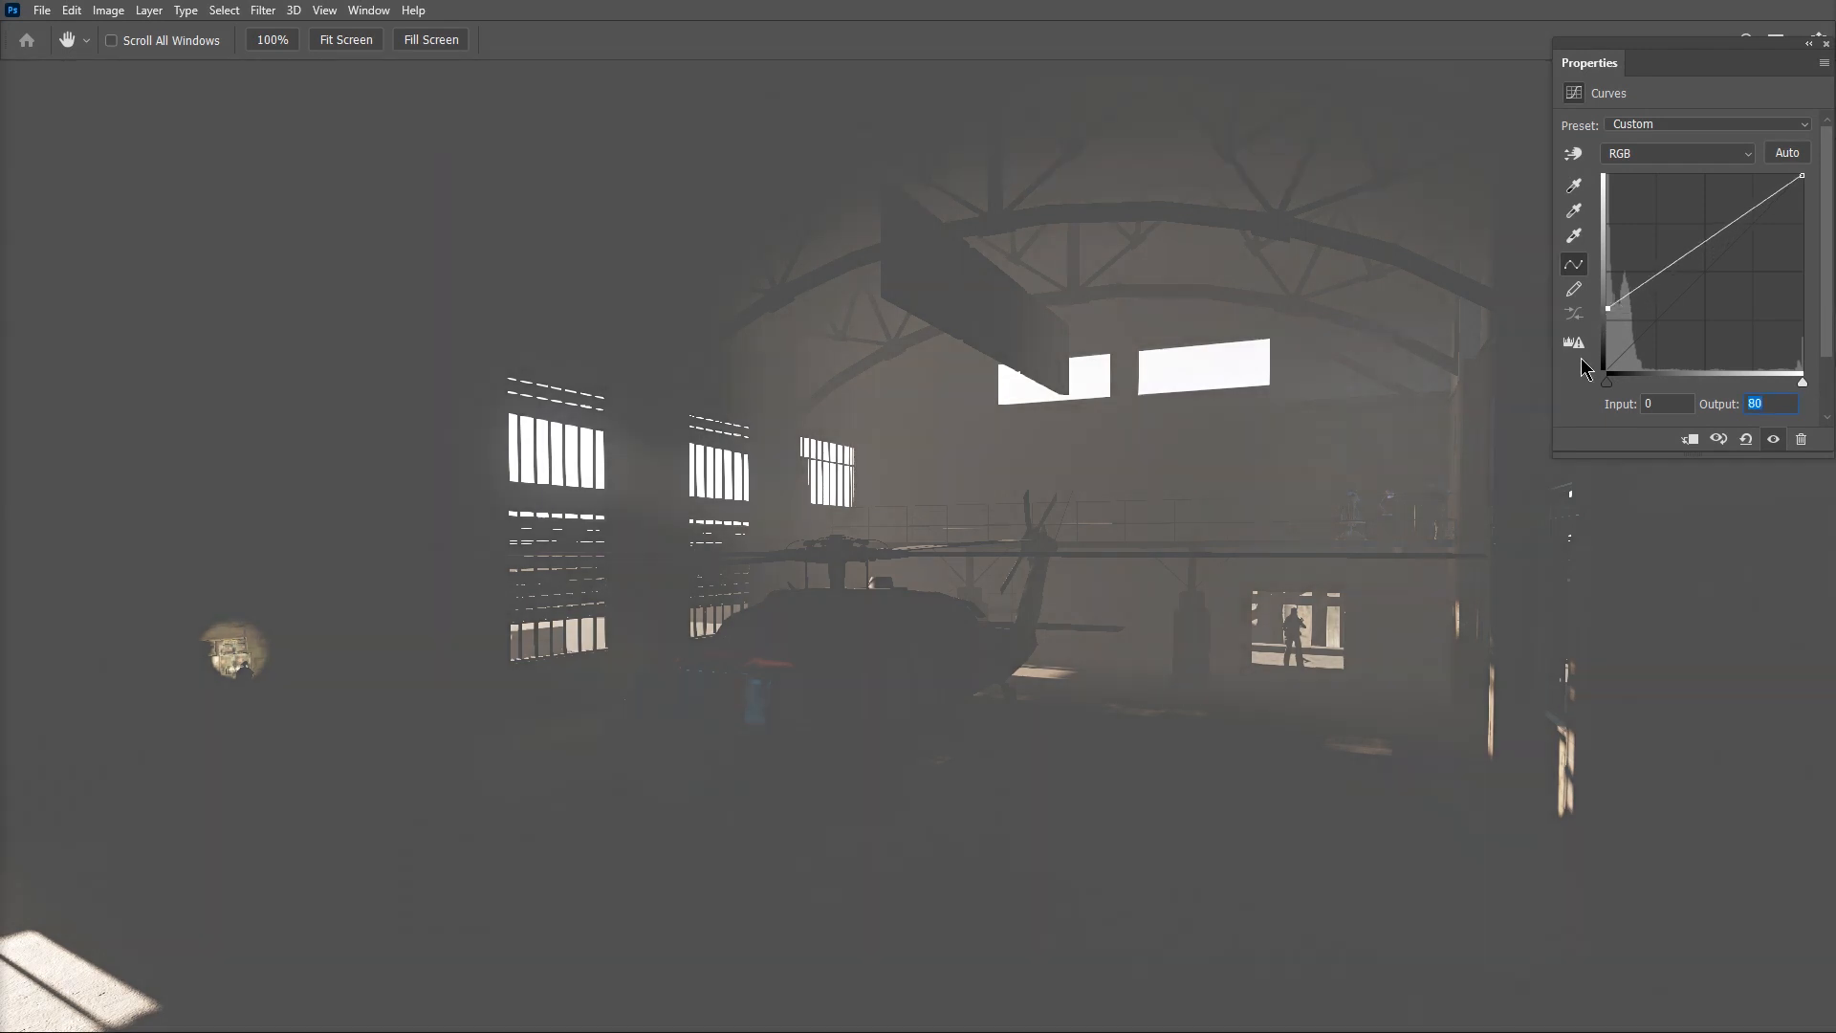
drag(1612, 309, 1607, 371)
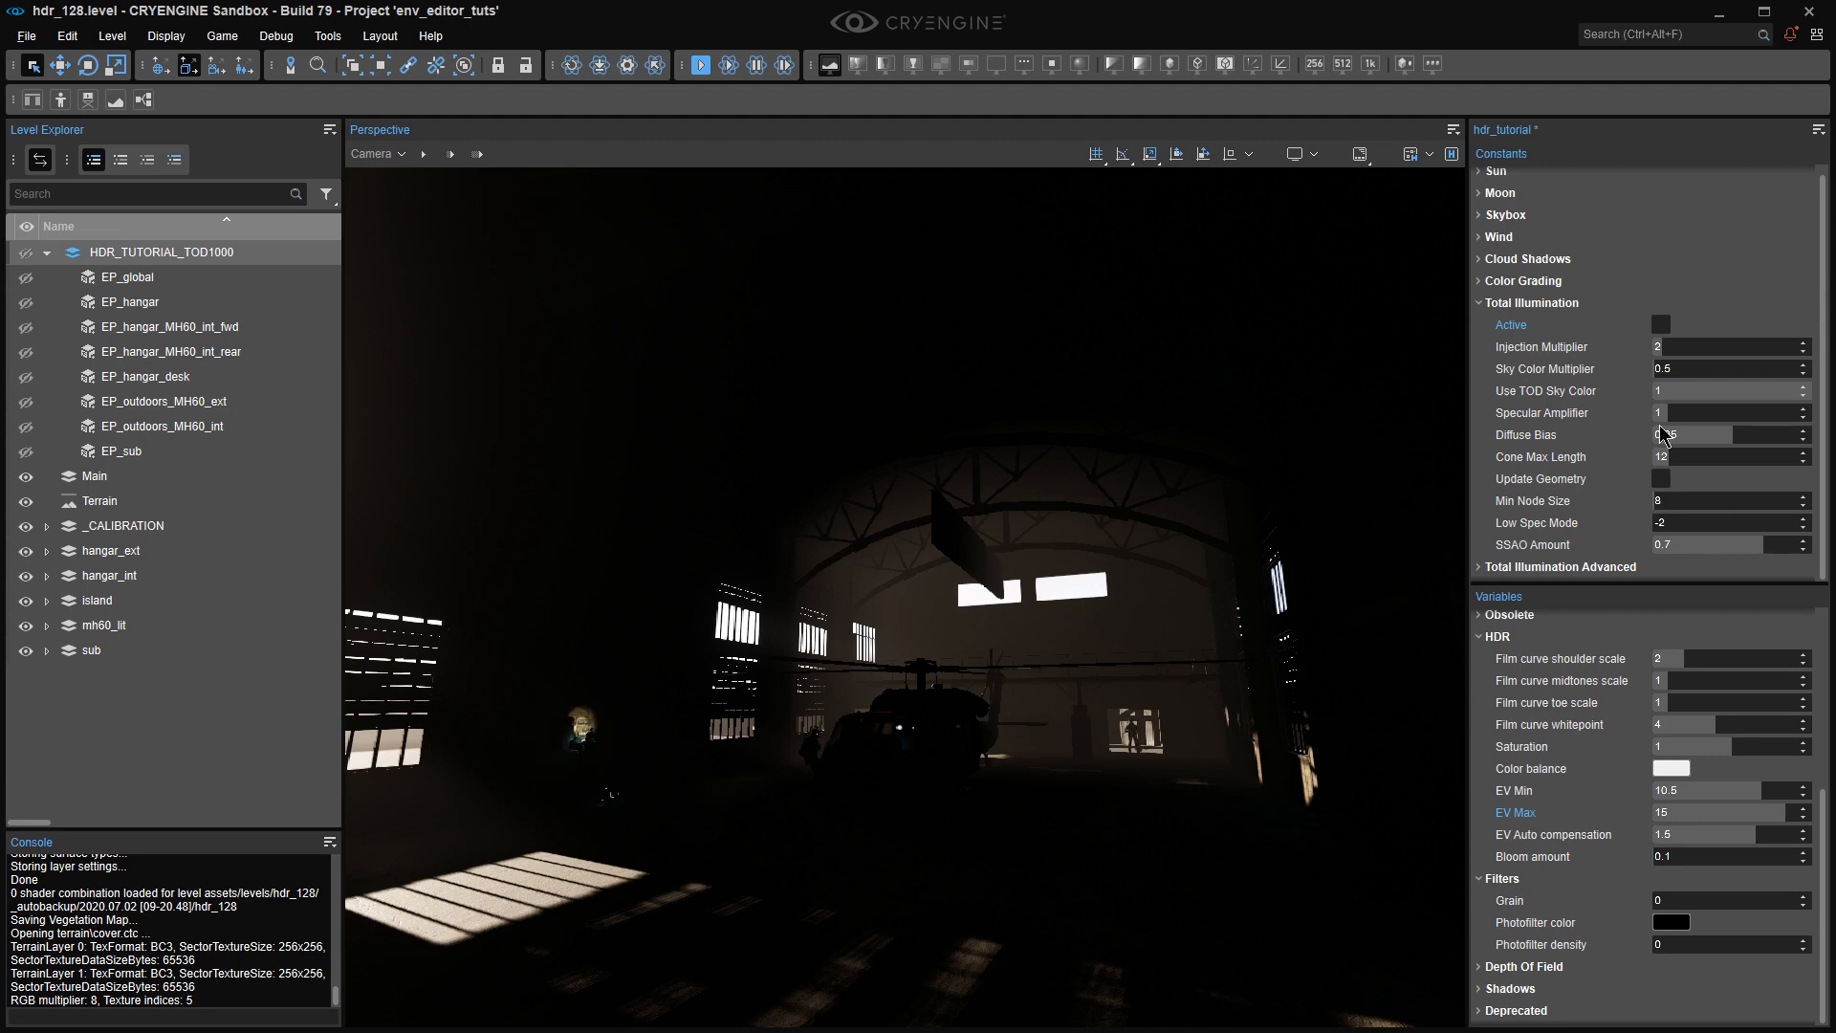
Switch to CRYENGINE Sandbox, activate Total Illumination and show the HDR_TUTORIAL_TOD1000 layer.
click(1661, 325)
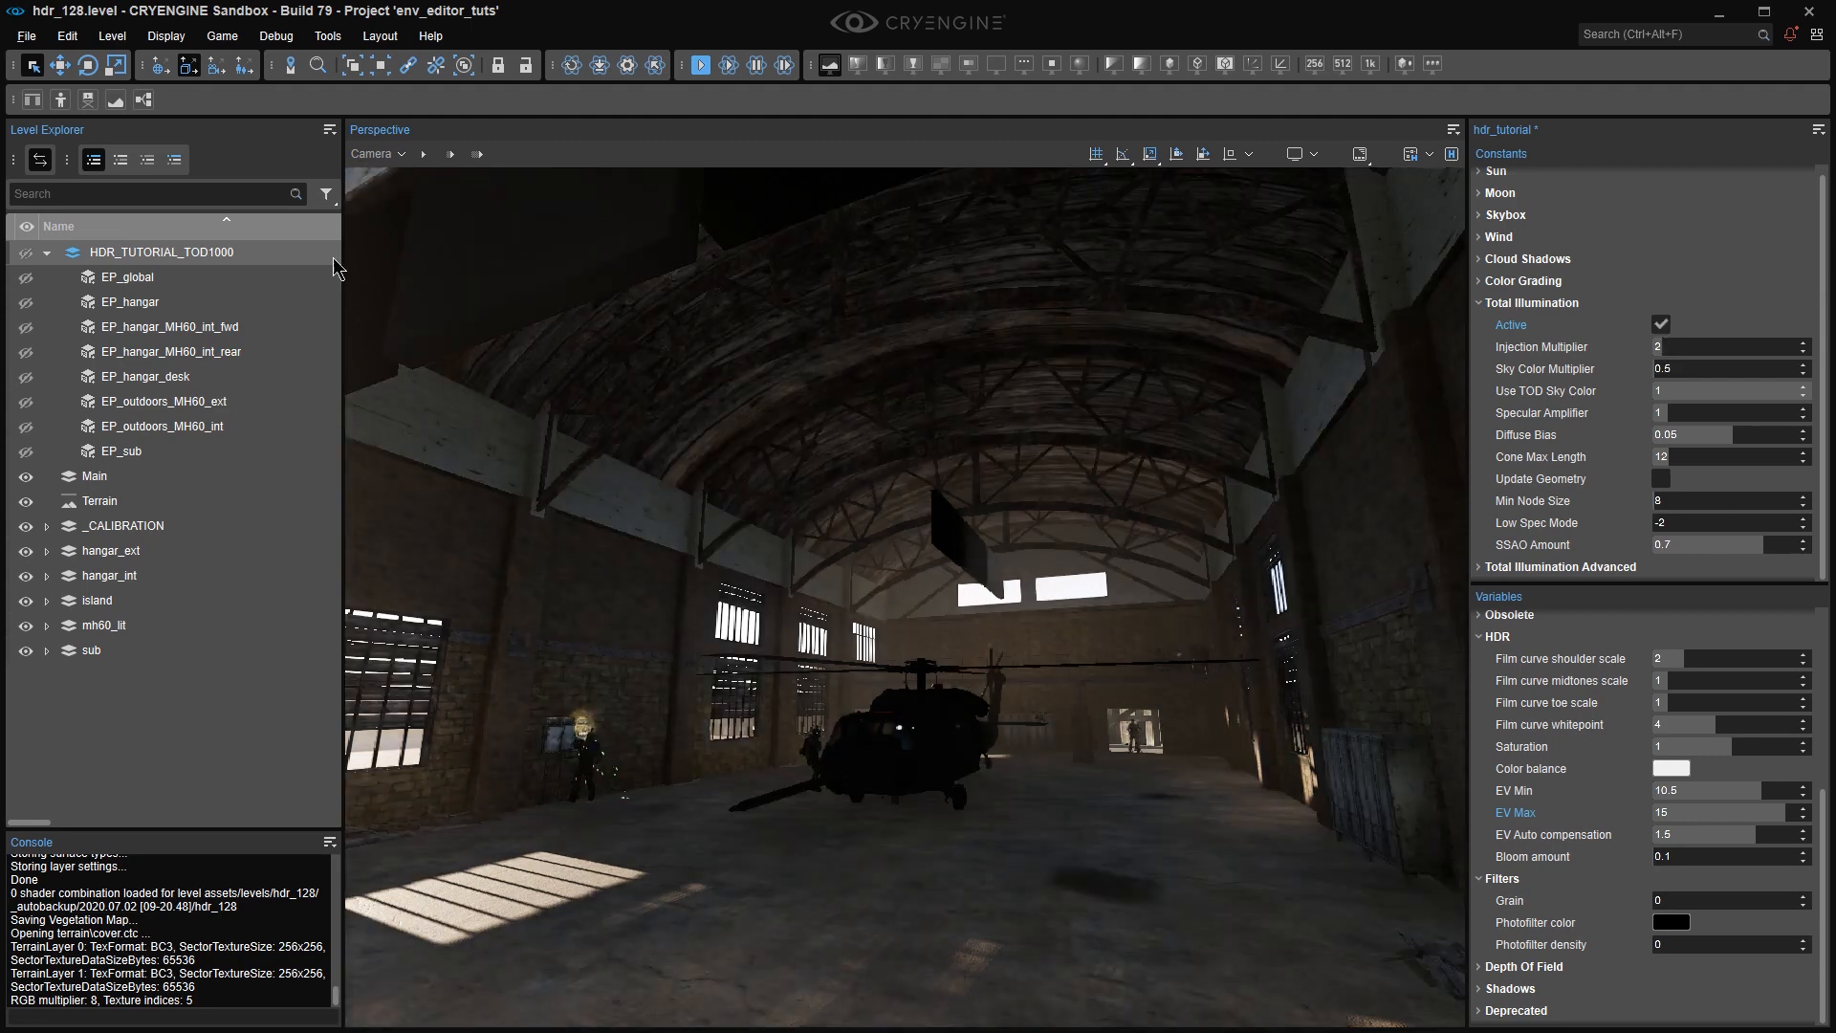
click(27, 253)
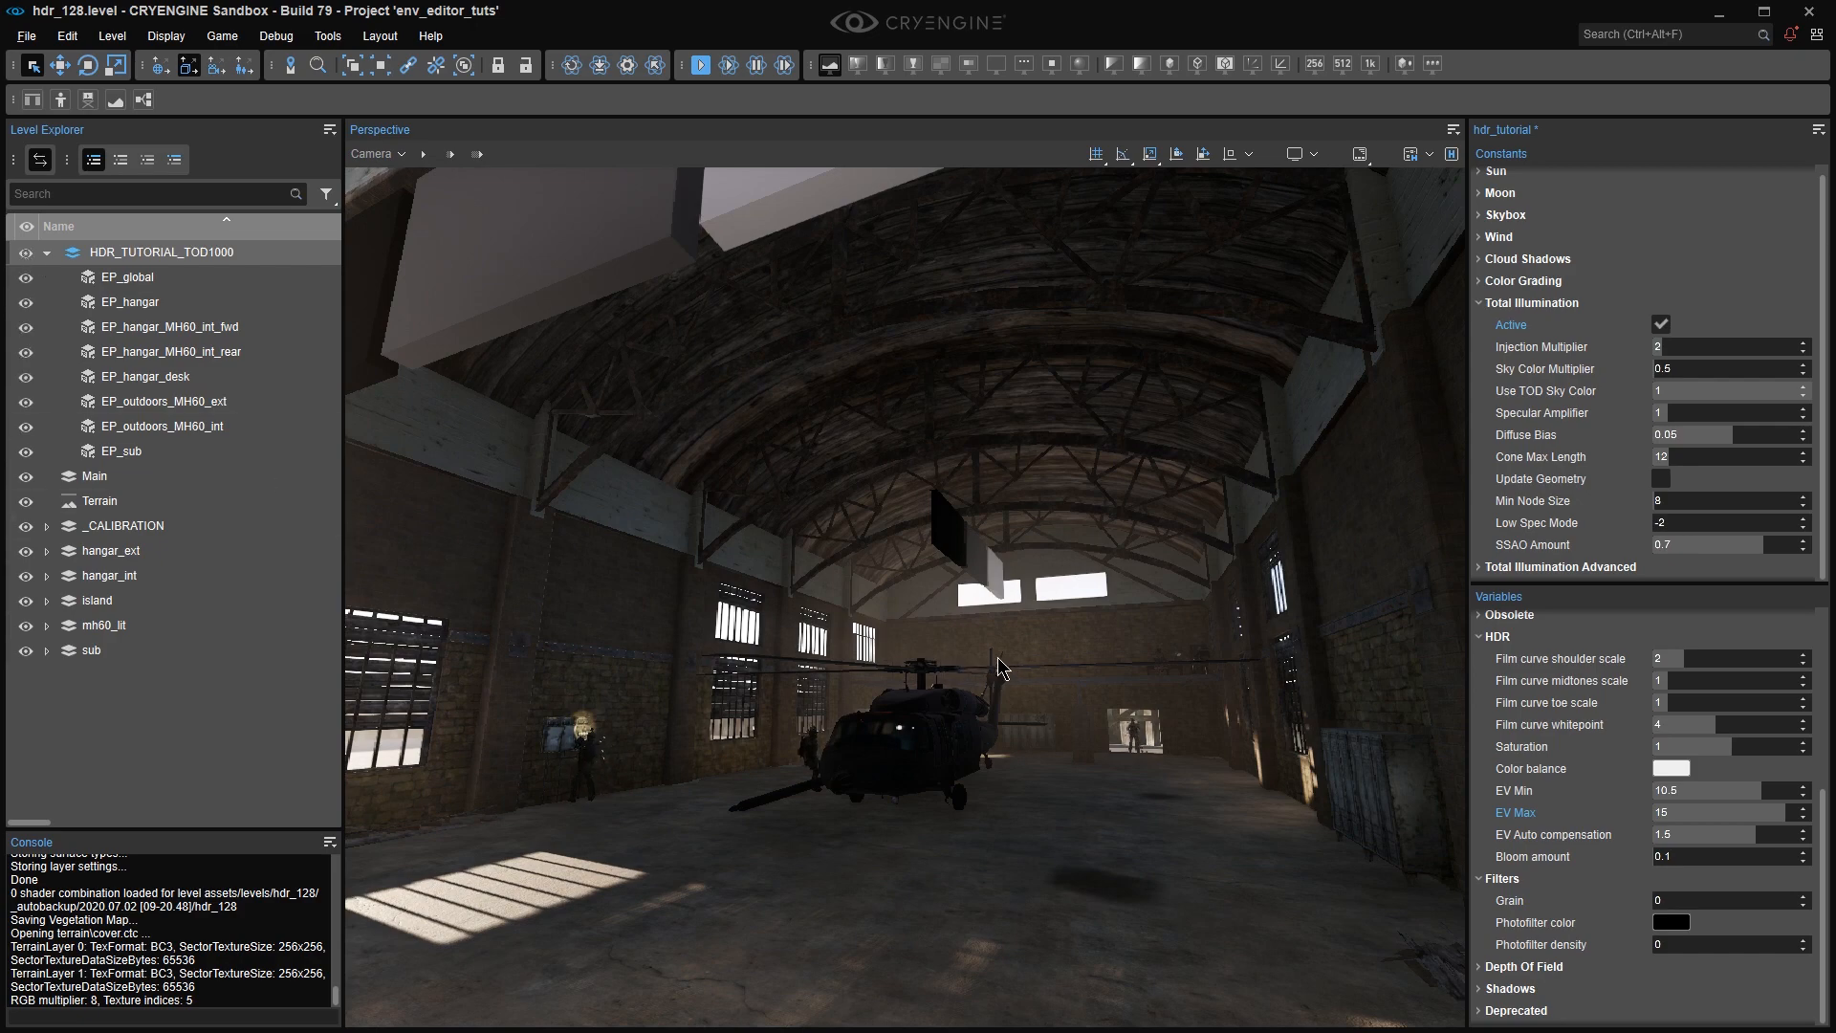
Examine the lighting inside the hangar around the helicopter from several viewpoints.
key(w)
right_drag(997, 660, 1588, 686)
key(w)
key(s)
right_drag(983, 606, 1415, 566)
key(s)
key(a)
key(s)
key(s)
mouse_move(1012, 607)
right_down()
mouse_move(1076, 609)
mouse_move(1009, 605)
right_up()
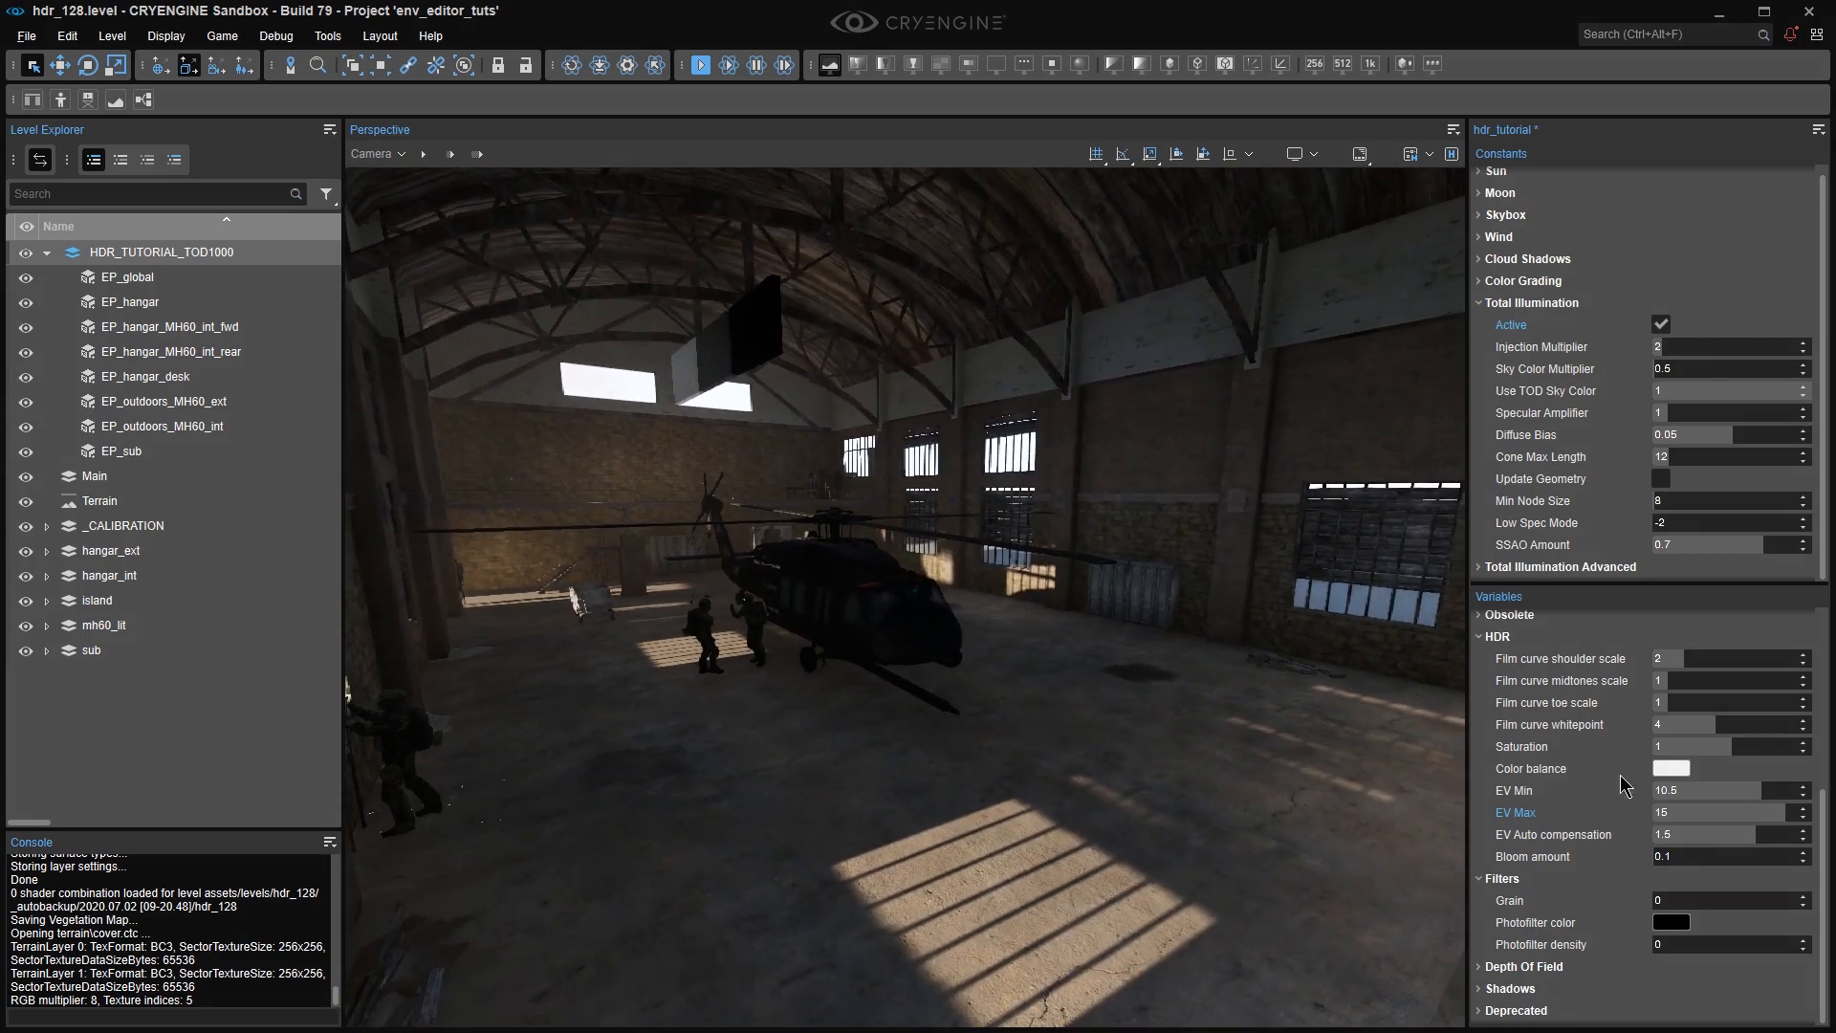
Check the HDR EV range against the Sun settings and set the Sun intensity to 81920 lux.
scroll(1537, 683, up, 5)
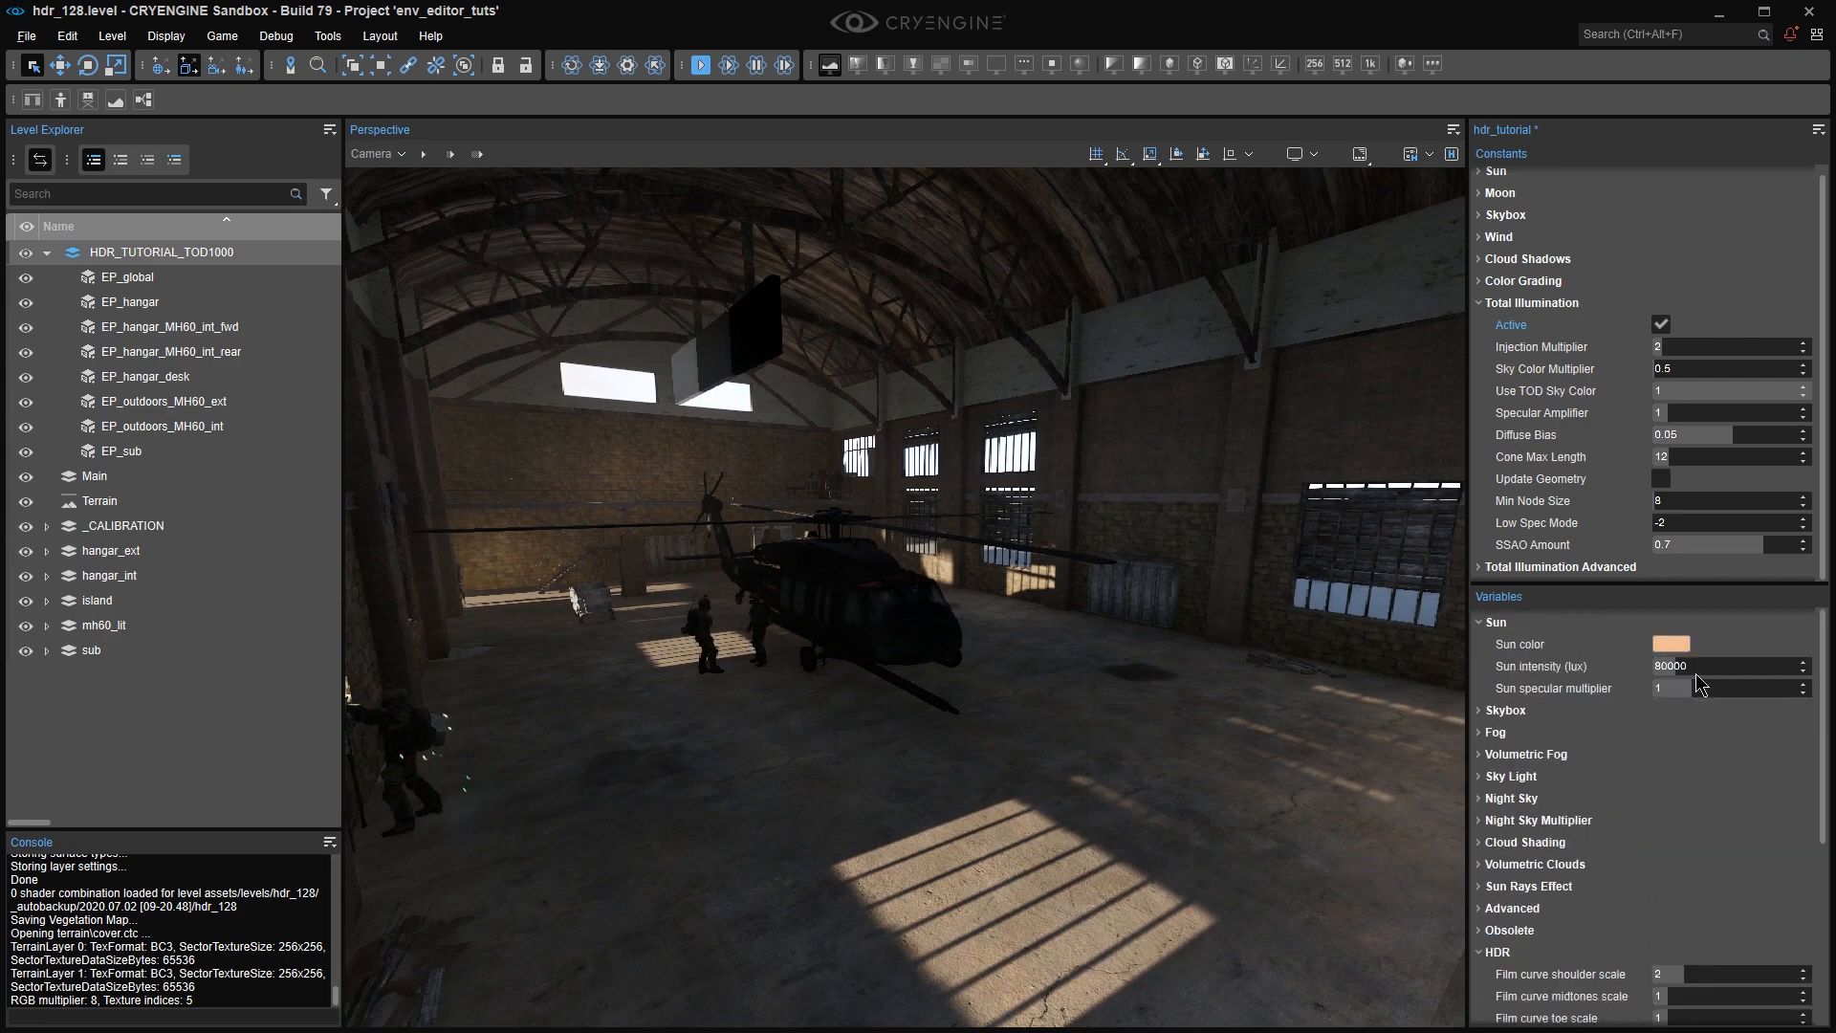
scroll(1665, 698, down, 5)
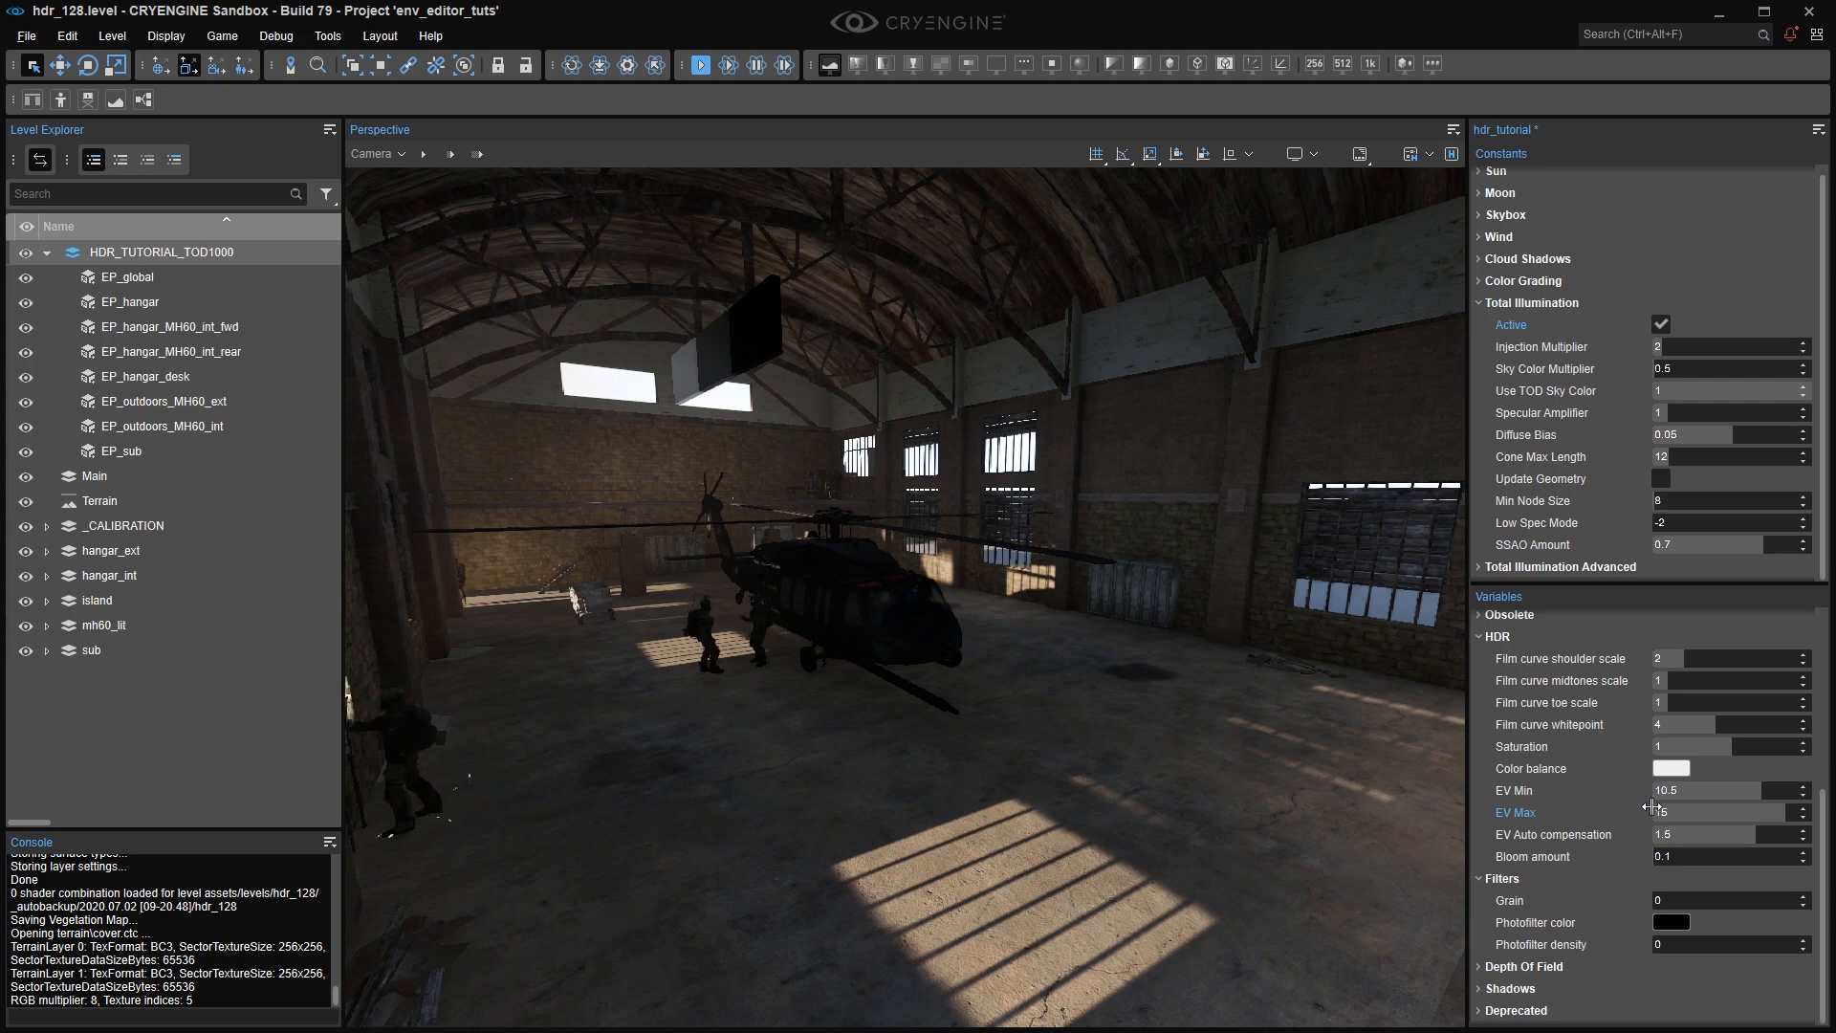
scroll(1665, 824, up, 5)
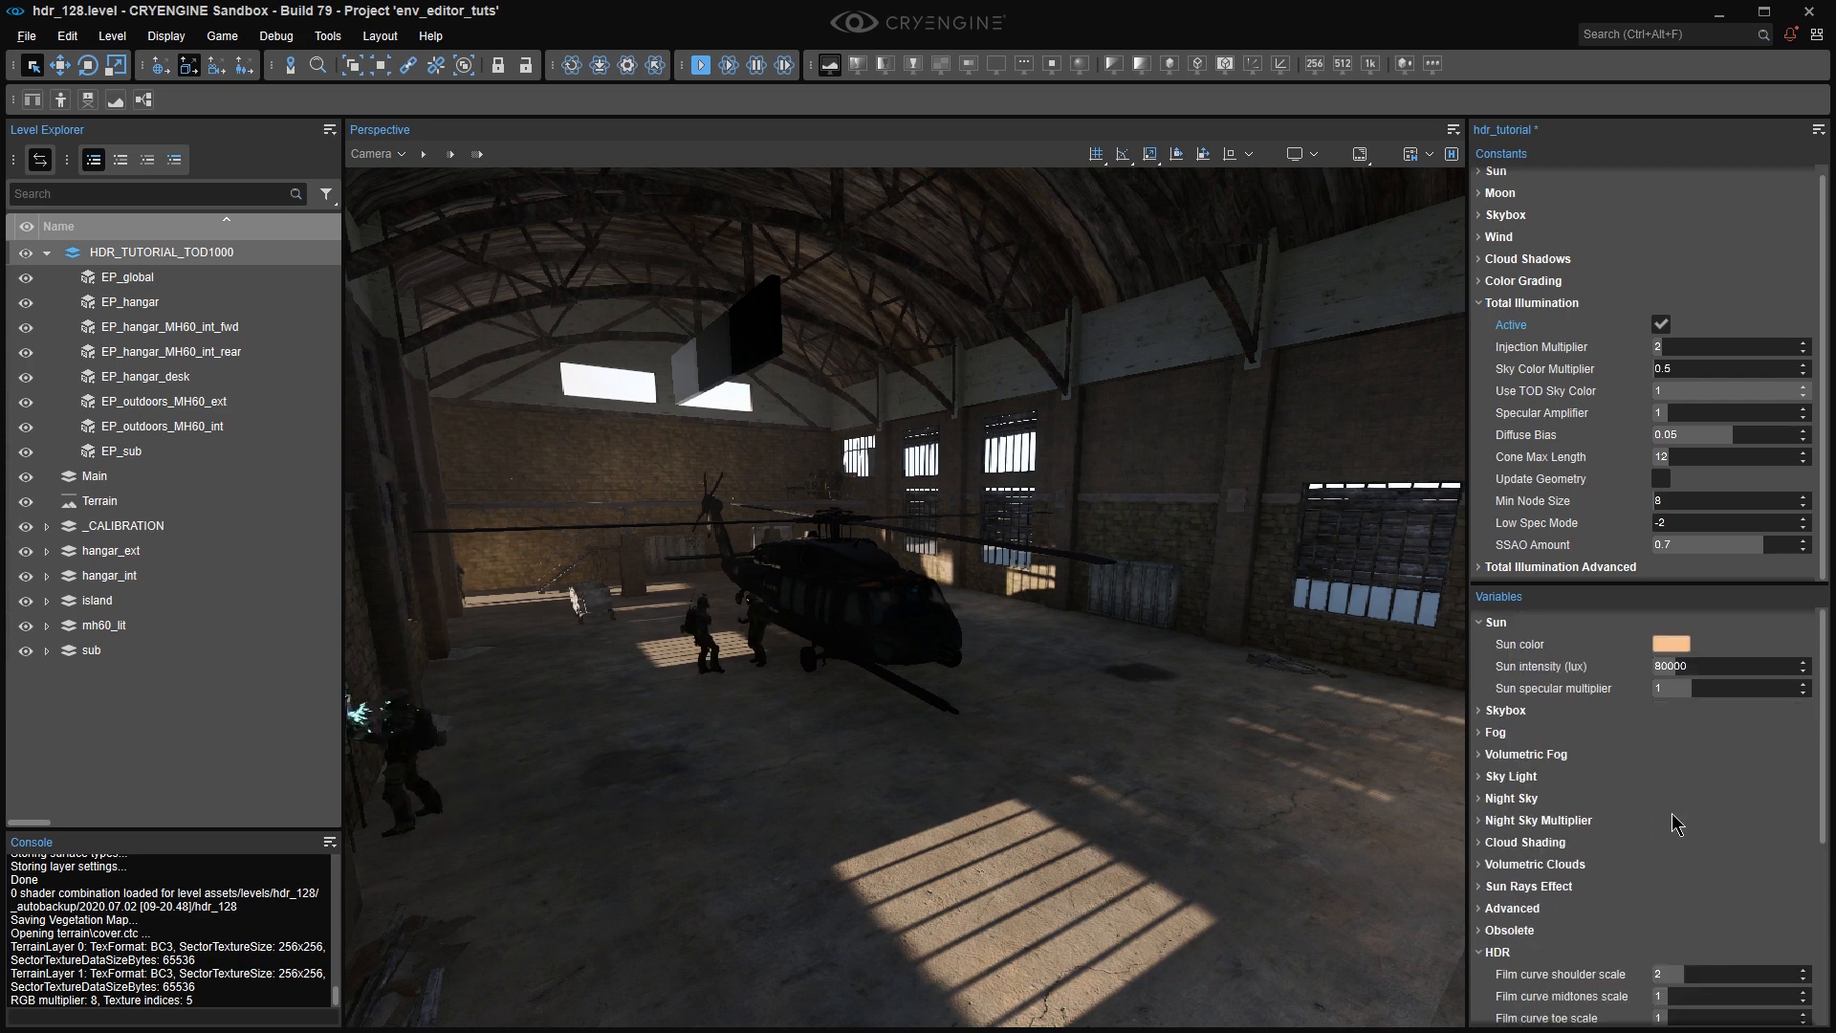
click(1758, 666)
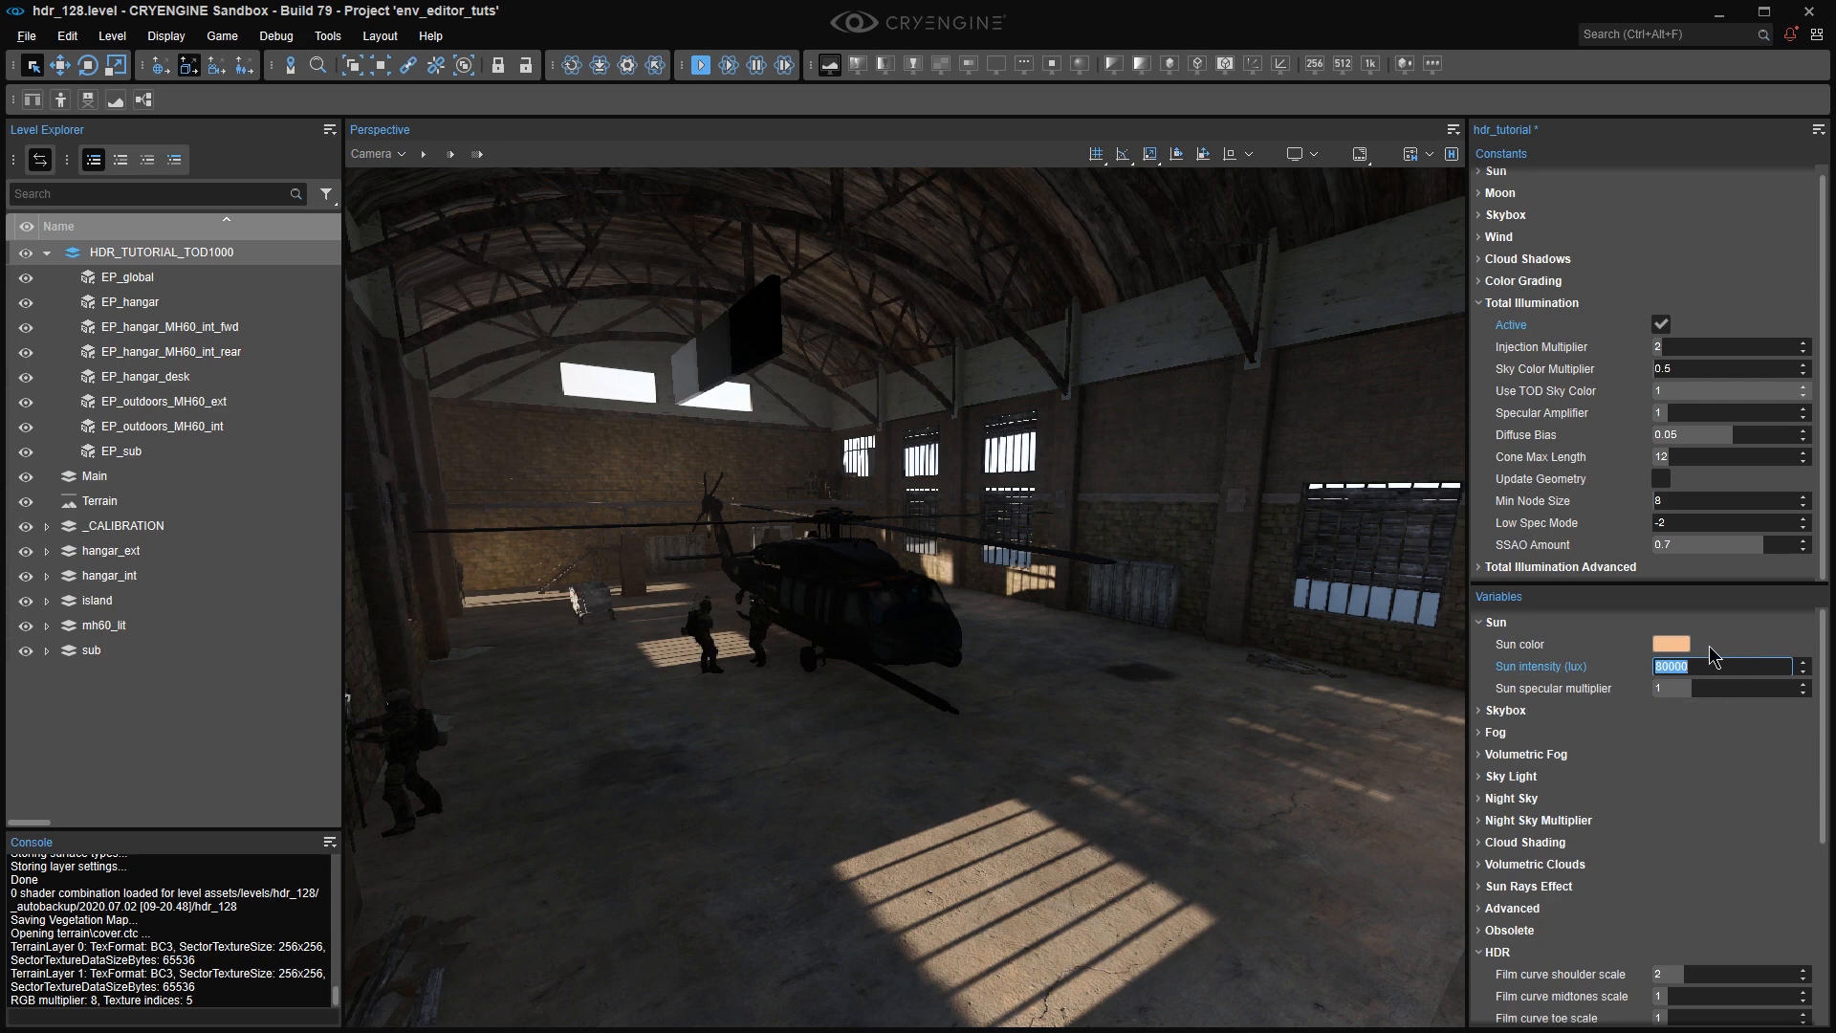
text(81)
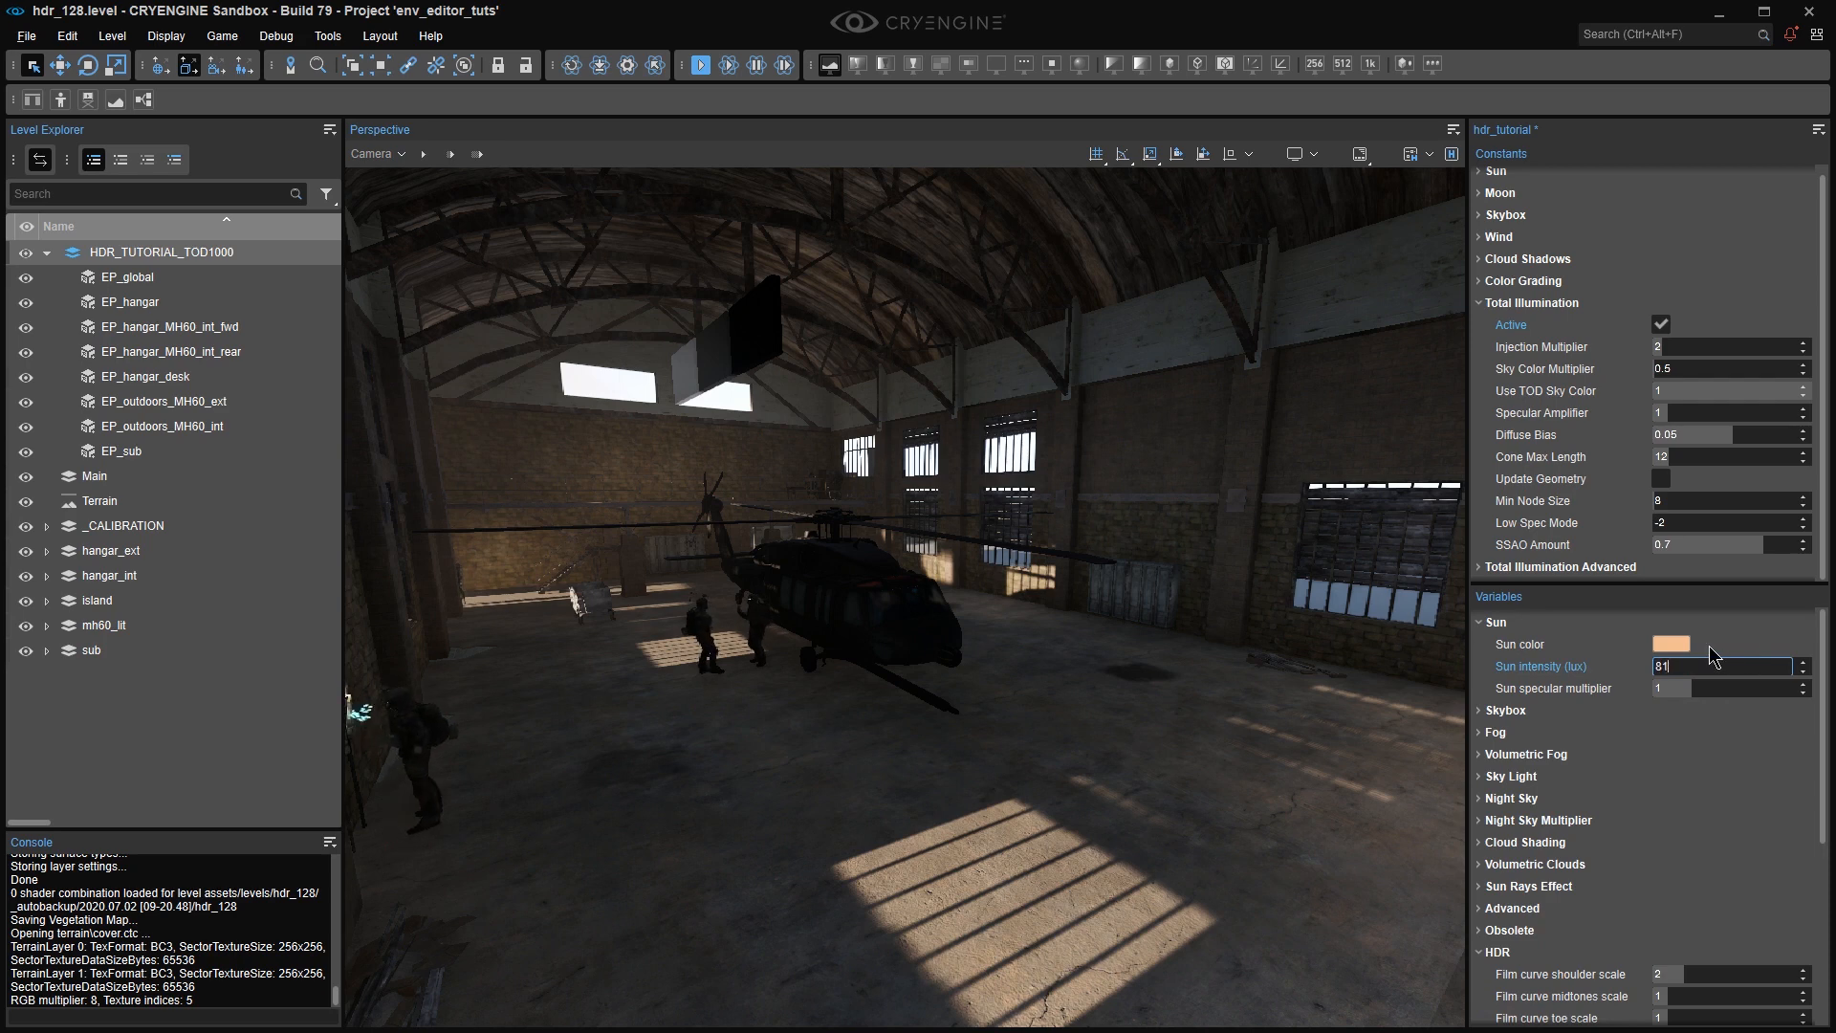
text(920)
key(Return)
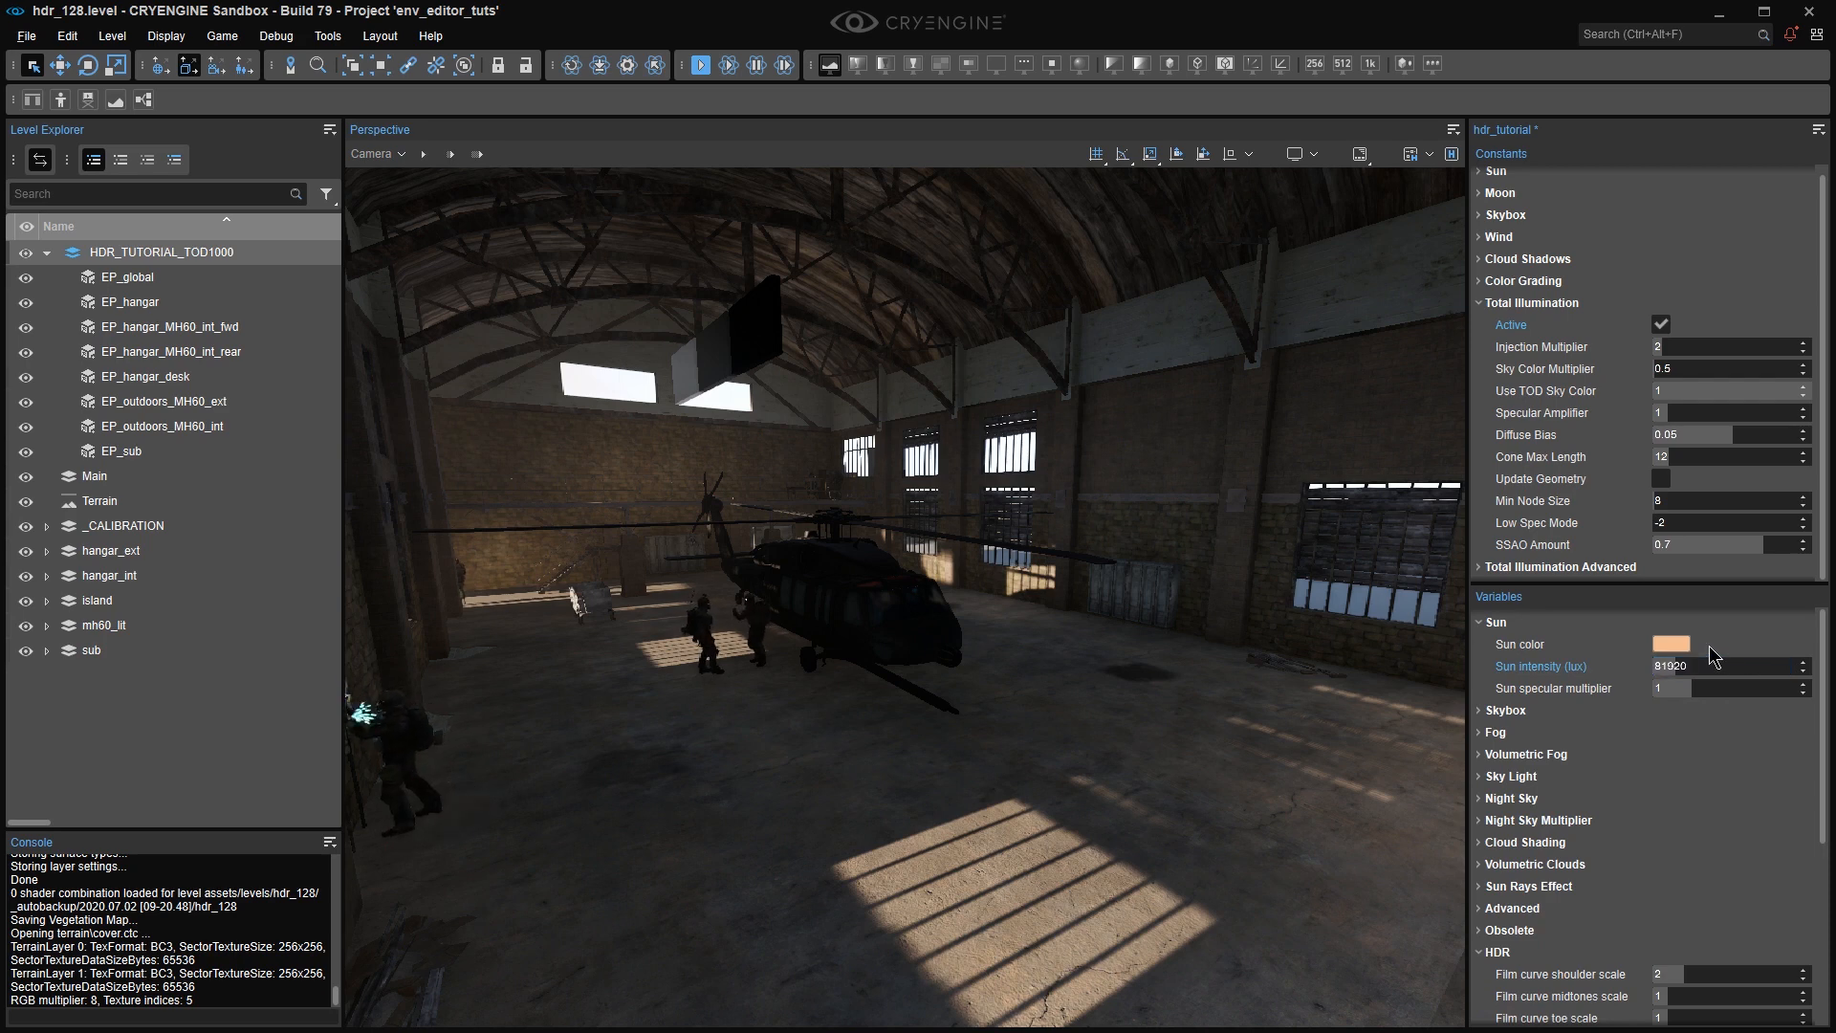
Set r_HDRDebug to 1 in the console with the barred windows and helicopter inside the hangar in view.
scroll(1574, 751, down, 5)
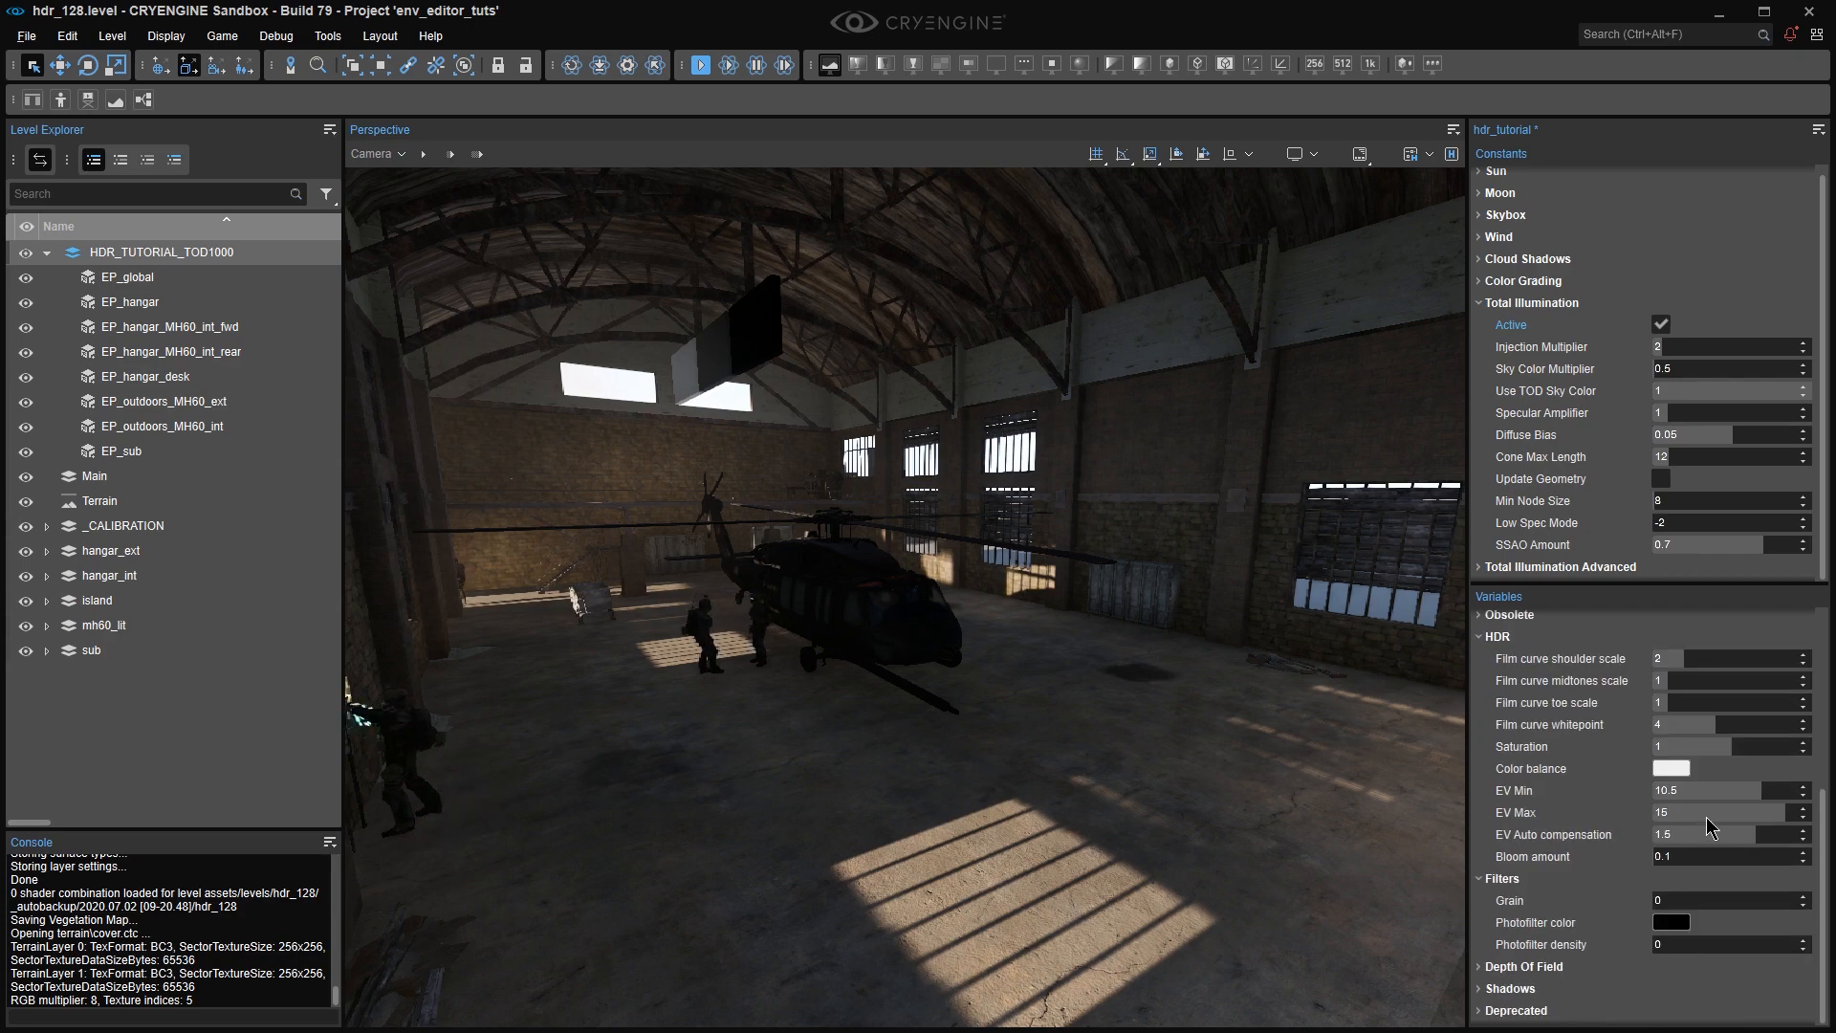
right_drag(1126, 566, 842, 564)
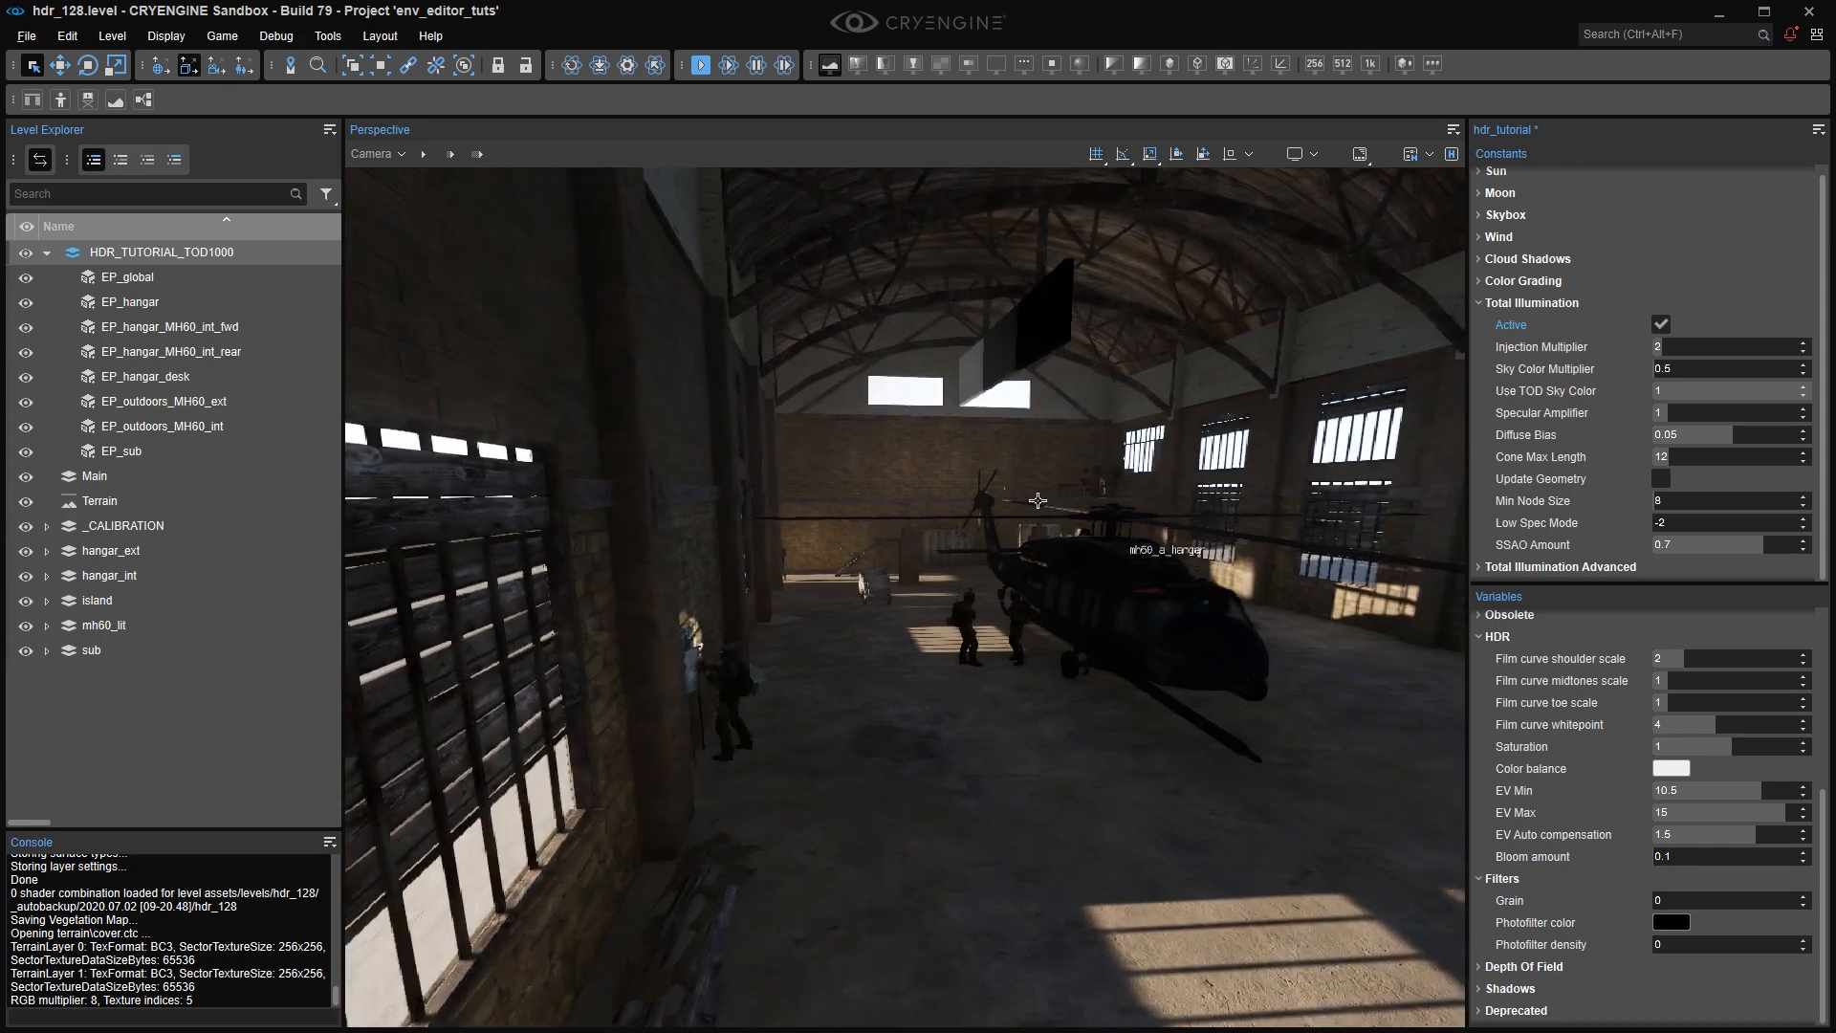
click(167, 1019)
text(hdrde)
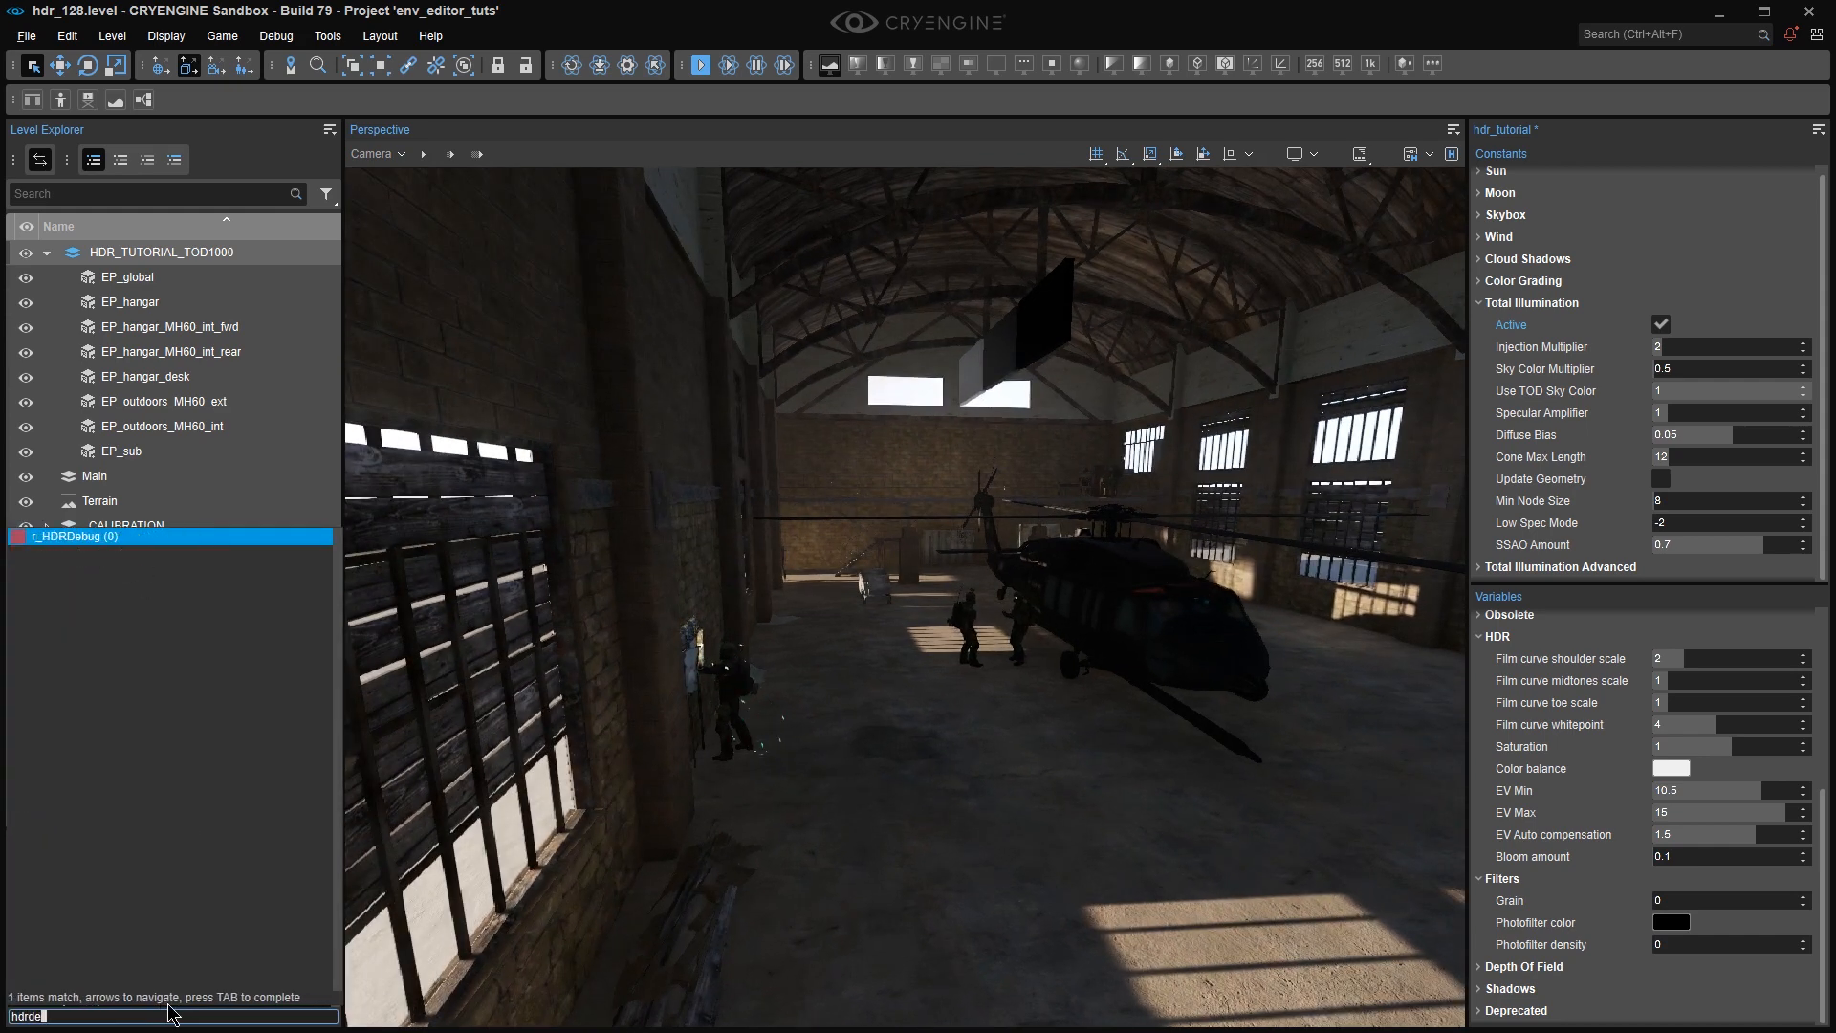
text(1)
key(Return)
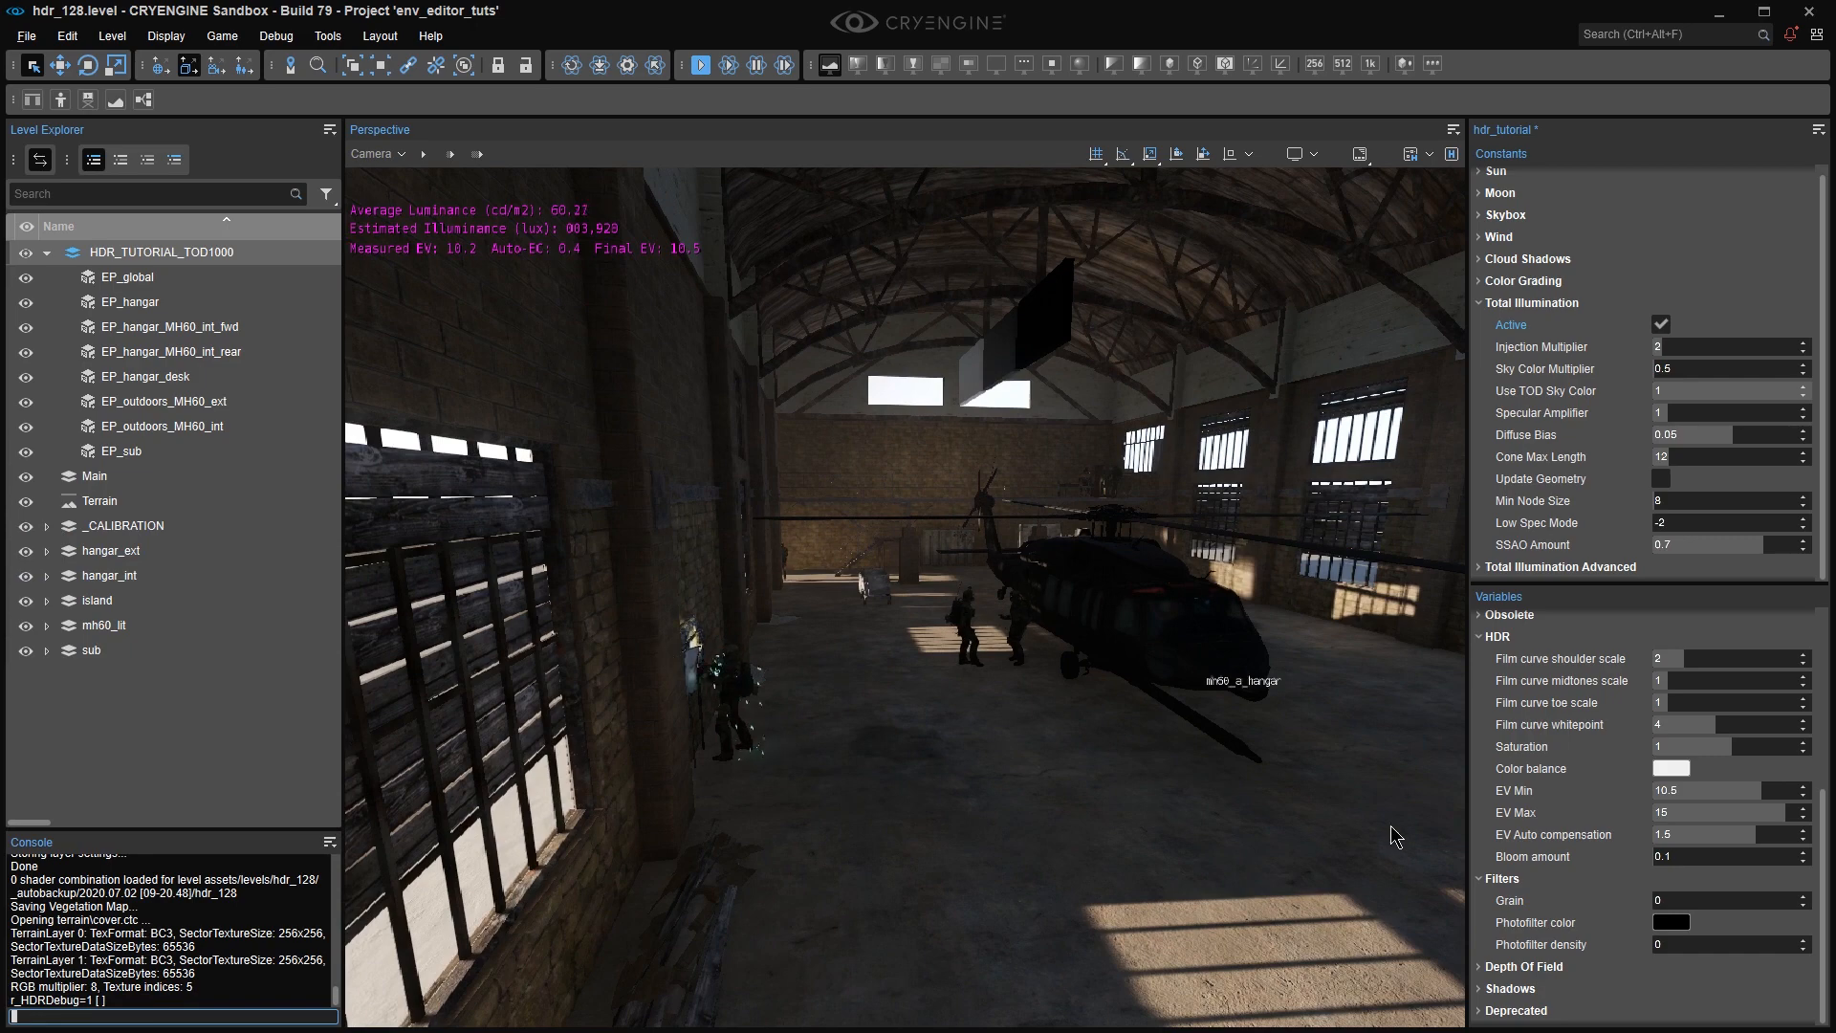
Set the HDR EV Min to 6.
click(1699, 793)
text(6)
key(Return)
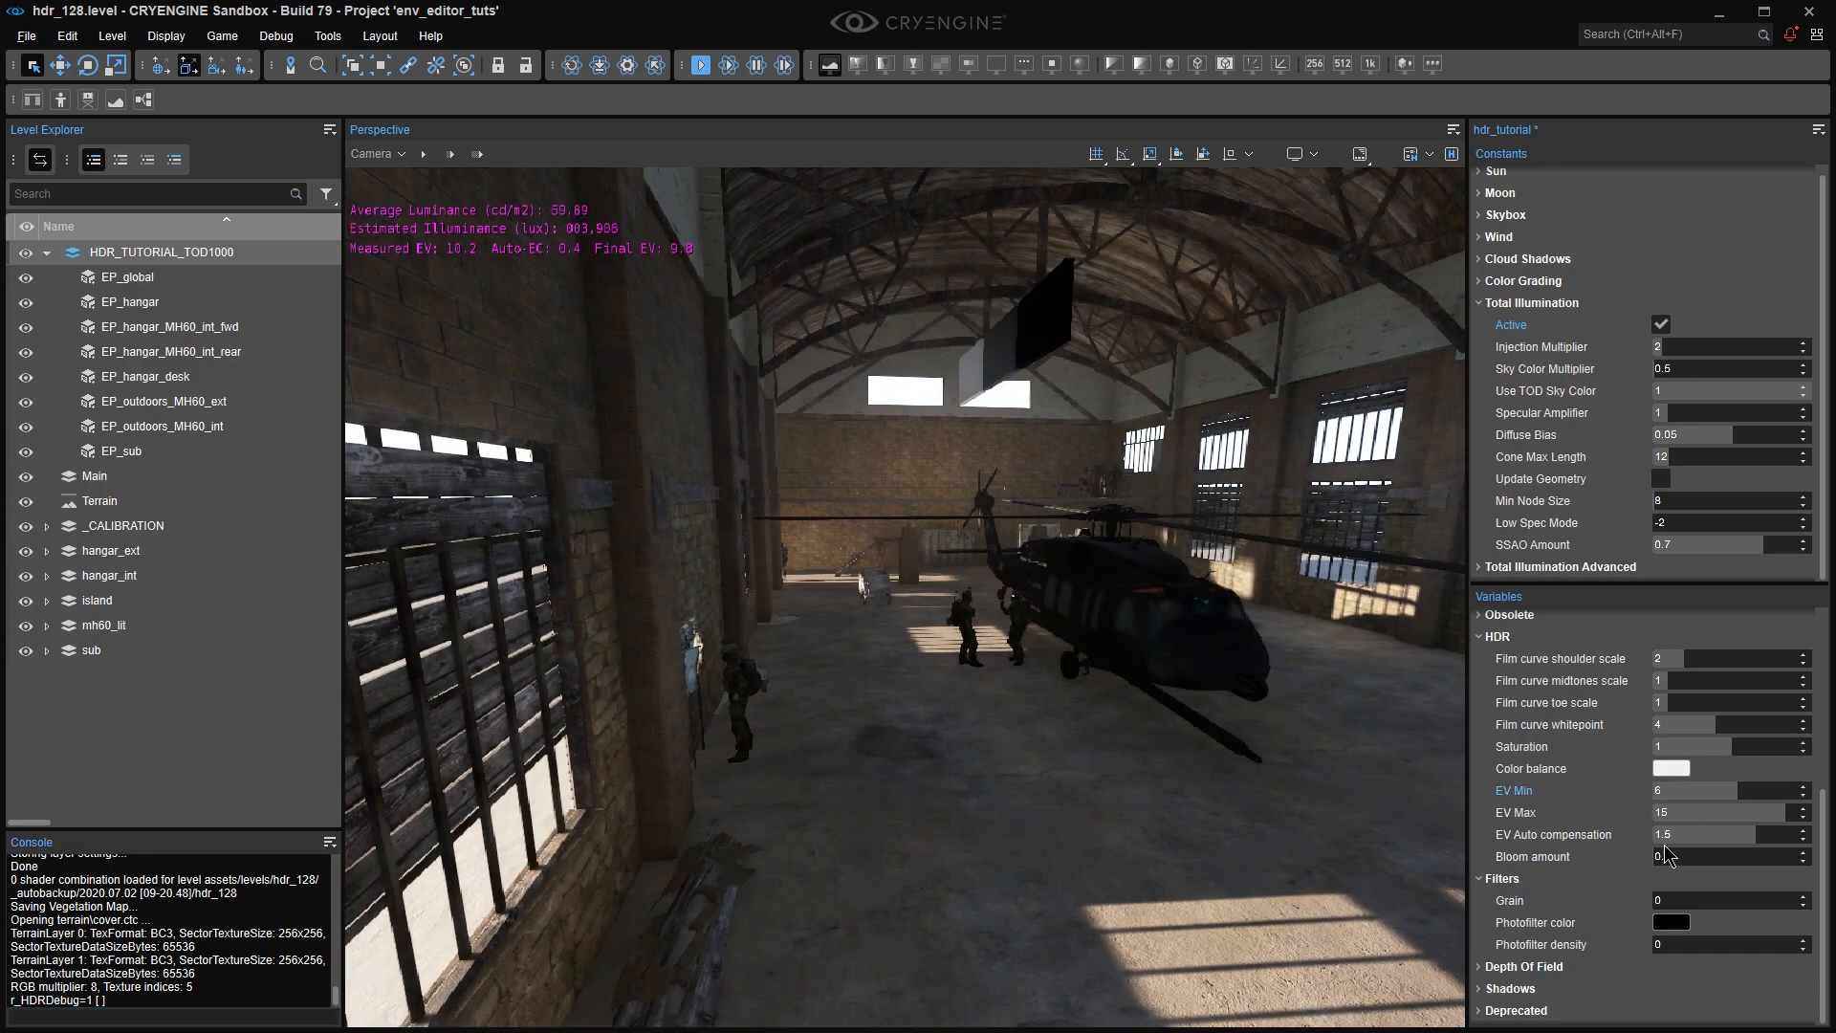
Set the HDR EV Min to 4.5 and EV Max to 17.
click(1697, 786)
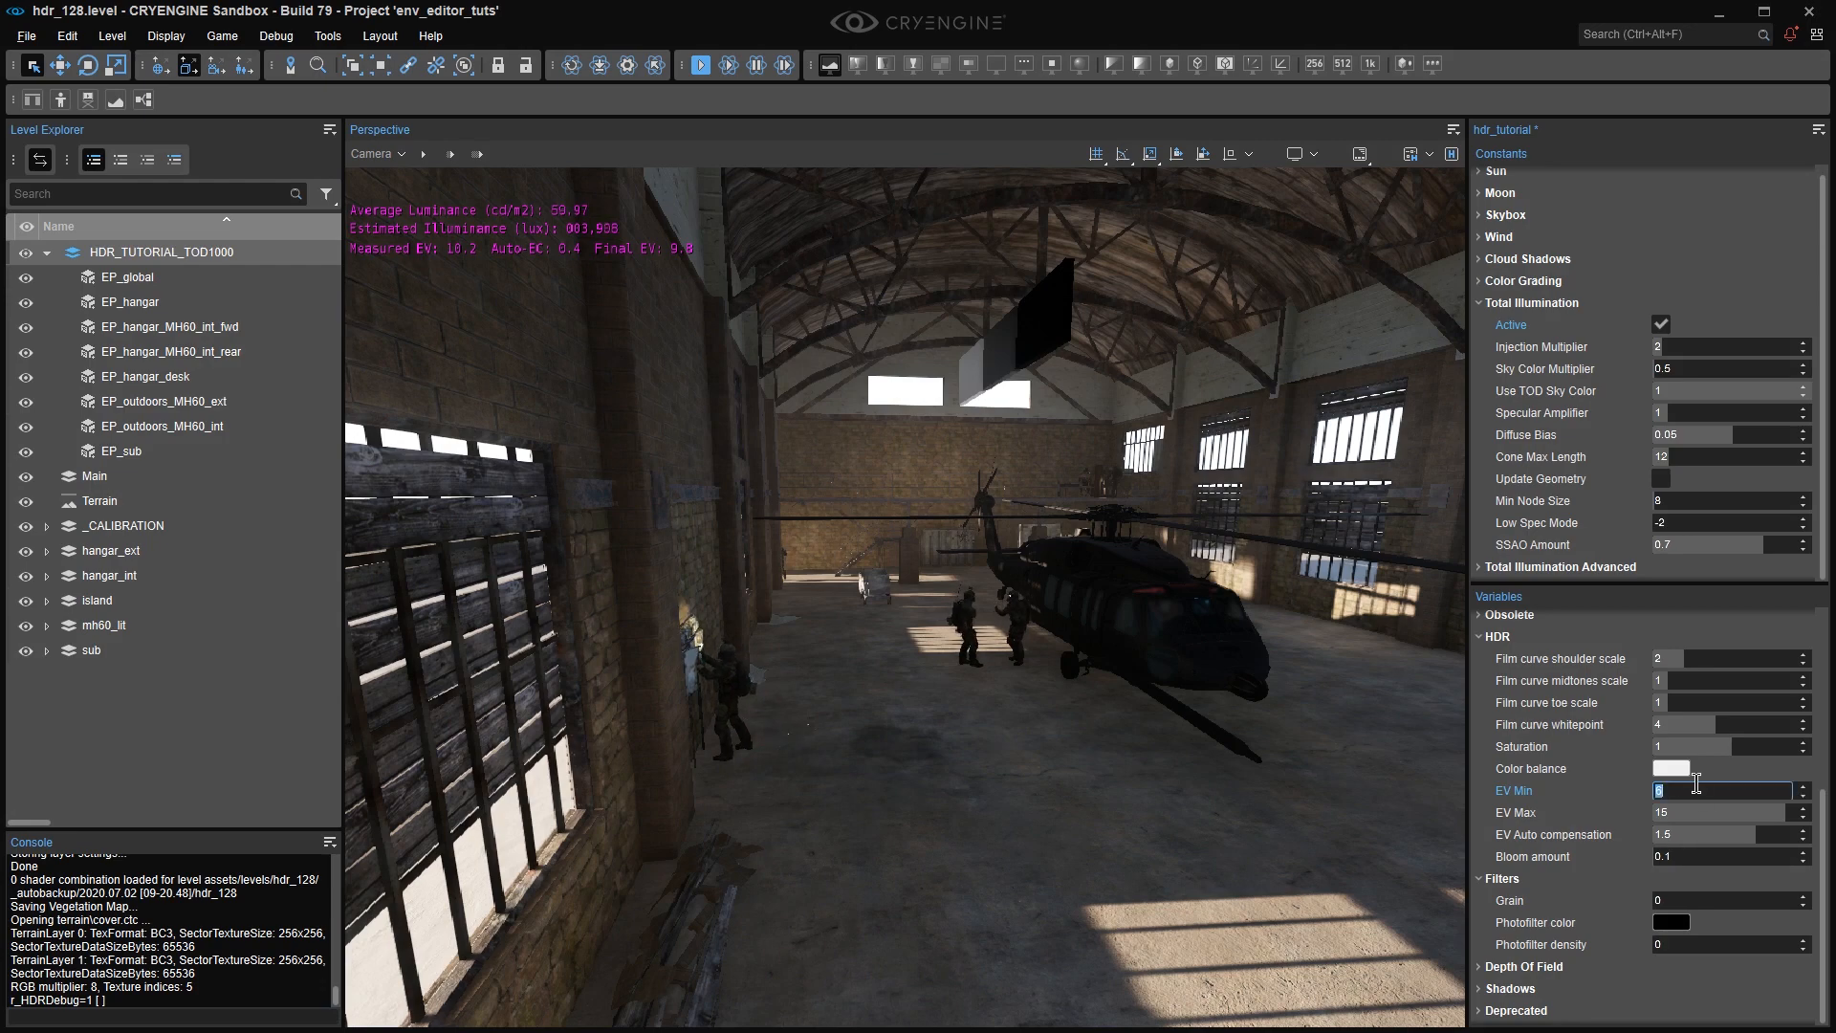
key(Tab)
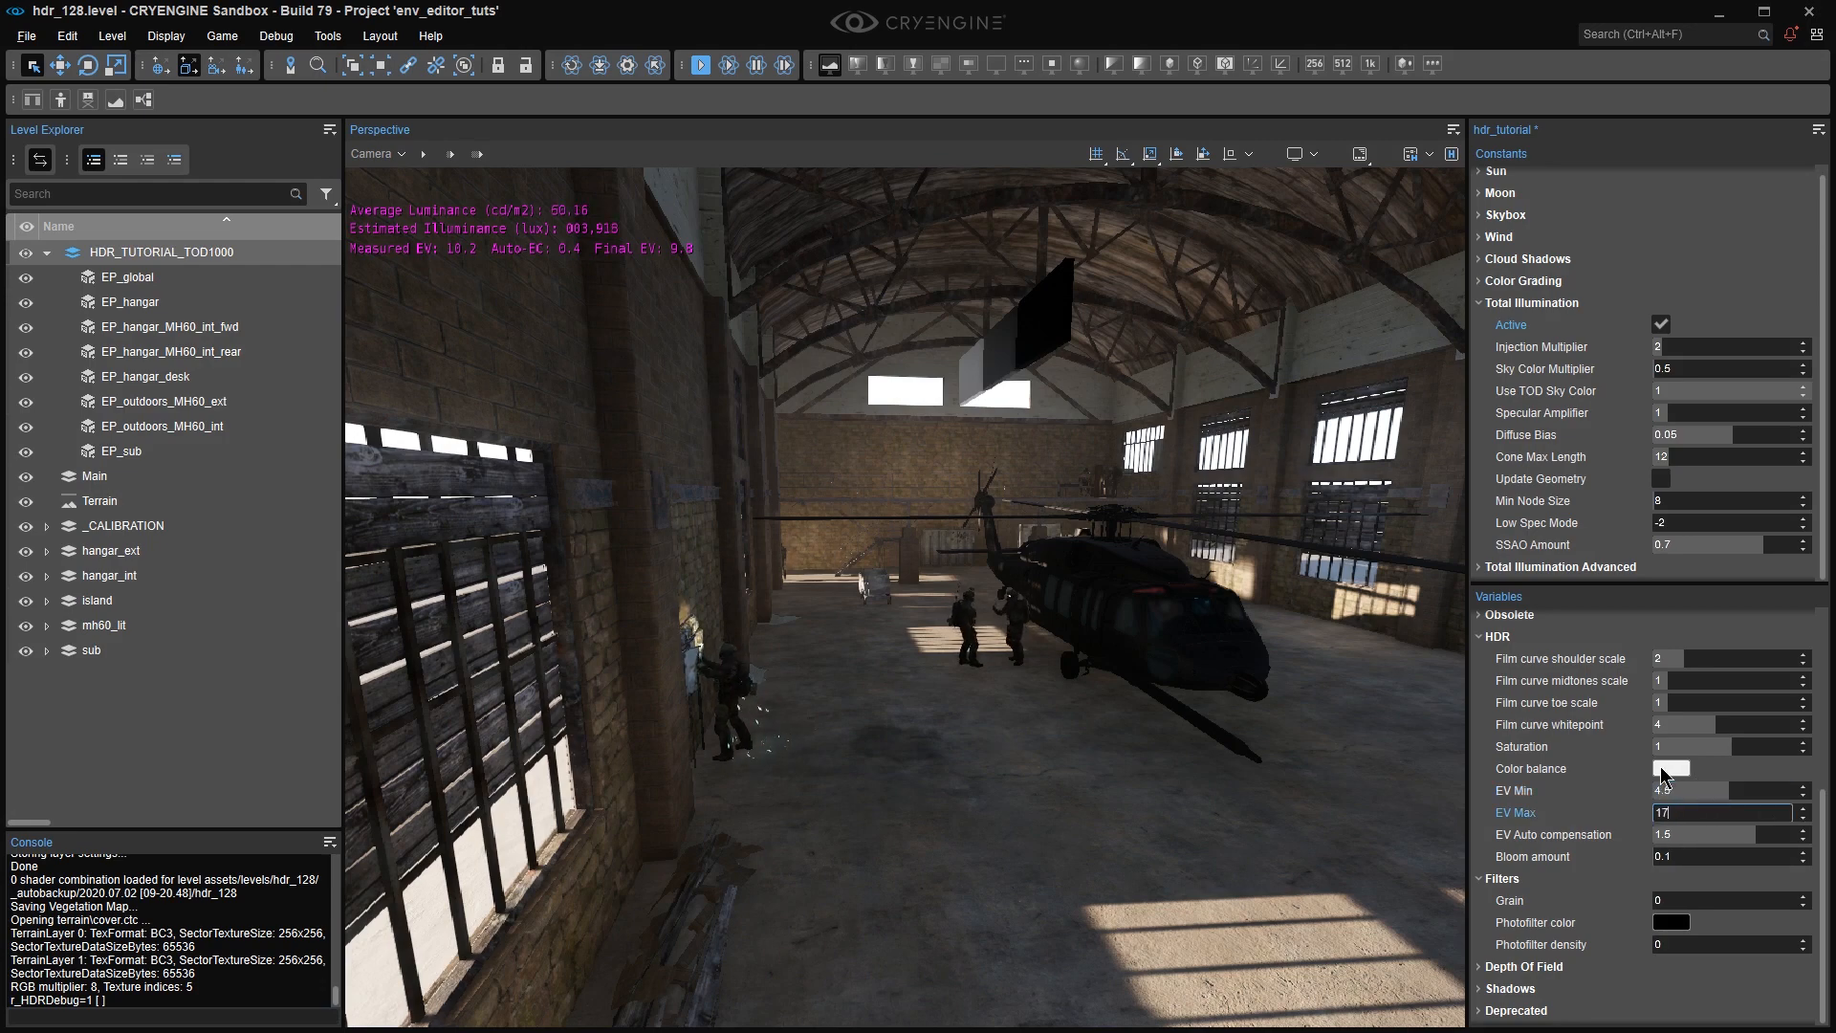
key(Return)
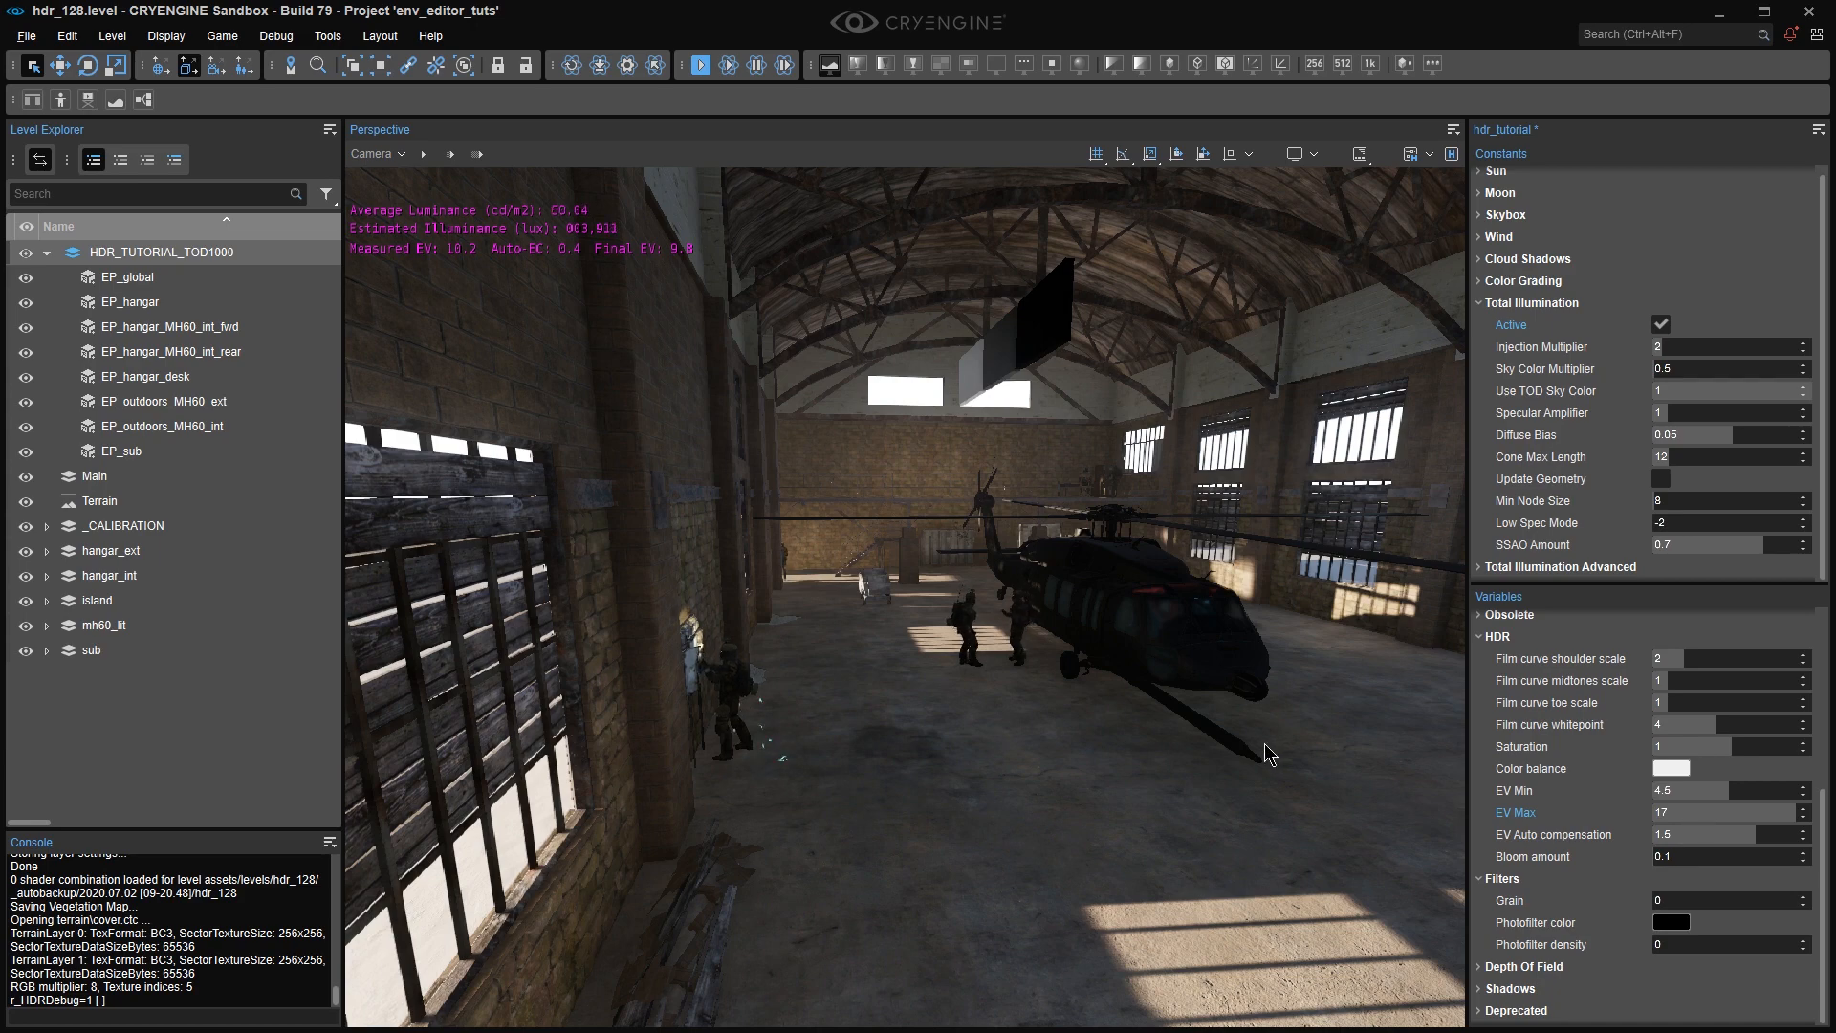
Enable Update Geometry for Total Illumination and view the helicopter from the front with the barred windows behind it.
right_drag(1264, 754, 1280, 706)
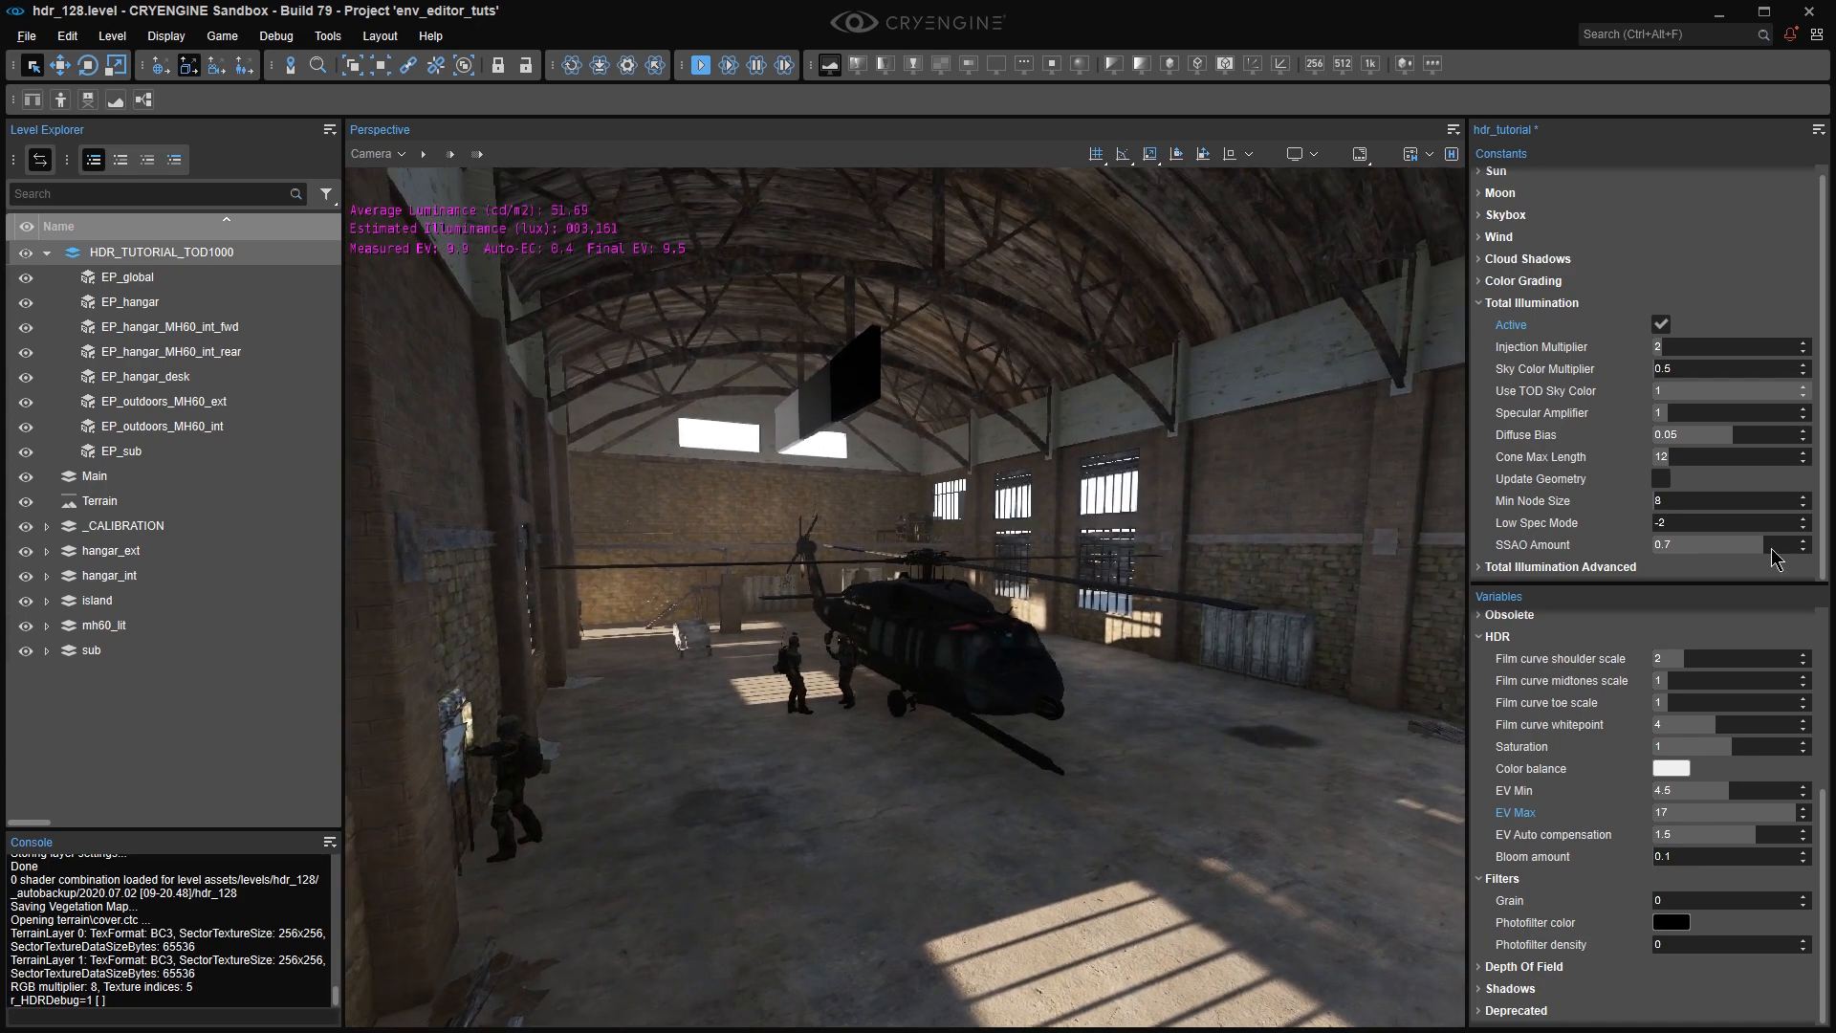
click(1663, 480)
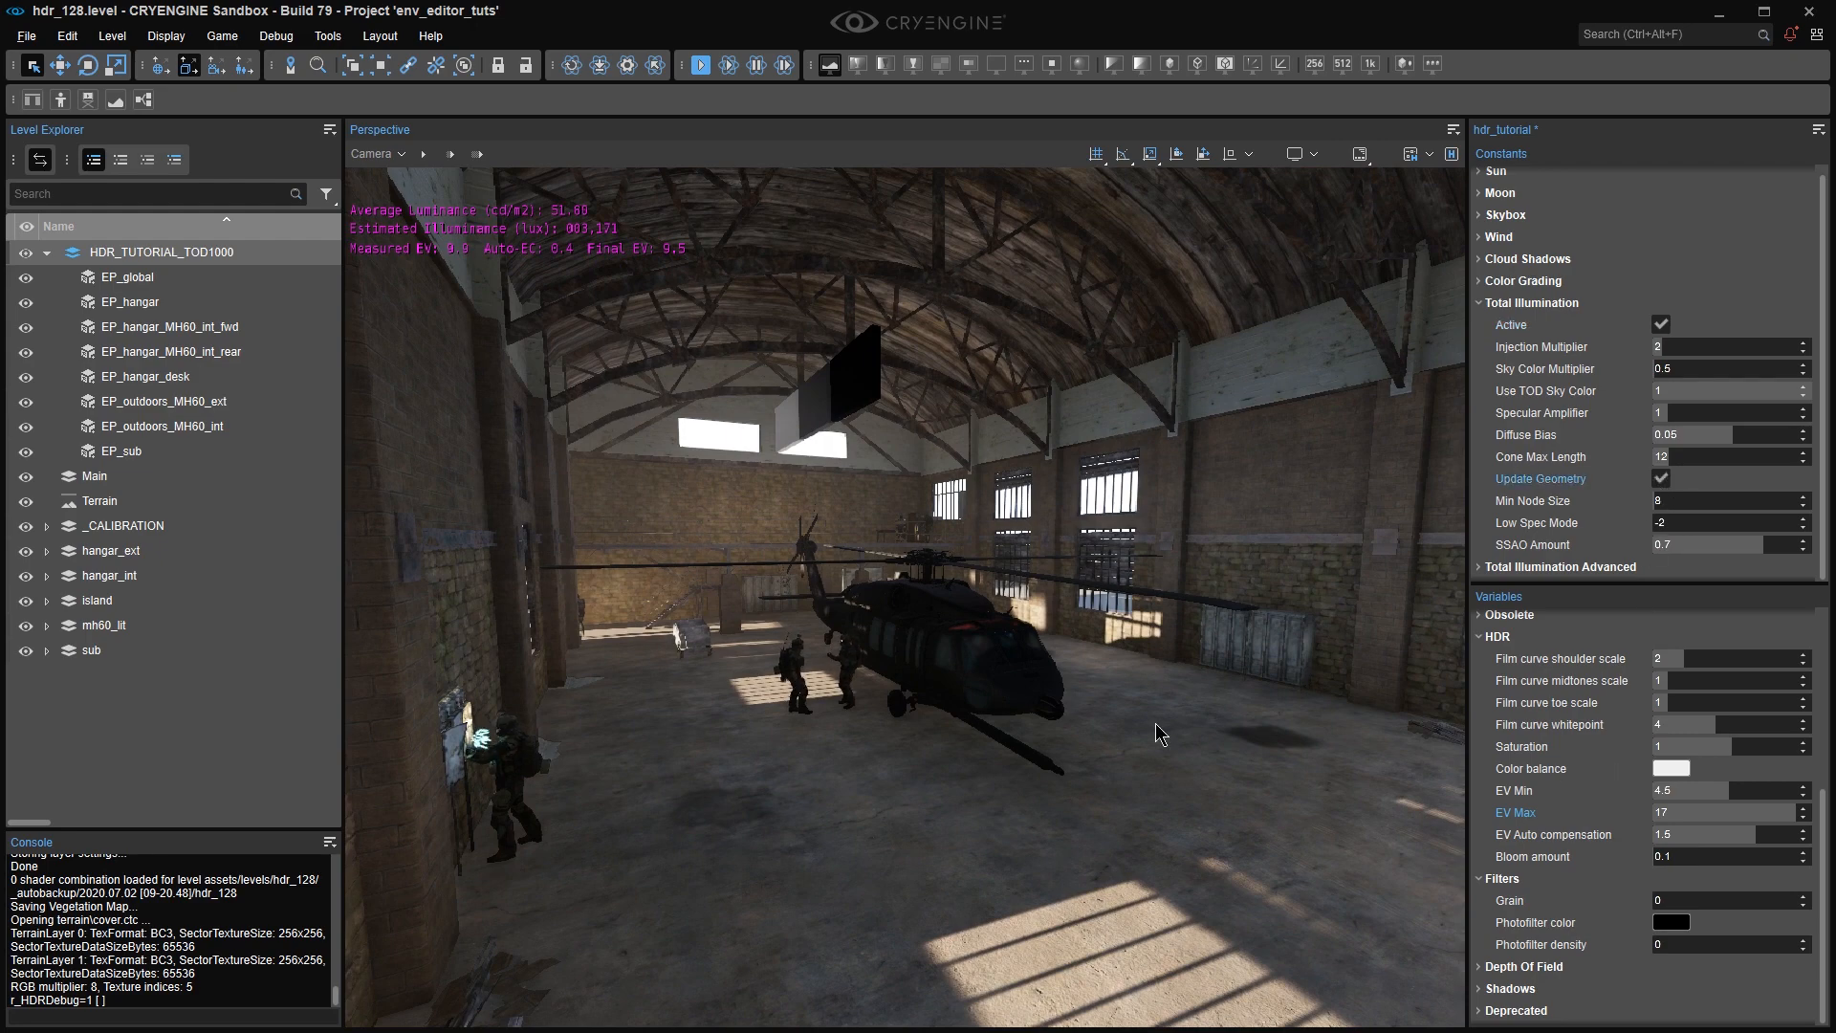
key(w)
right_drag(1150, 746, 1234, 744)
key(w)
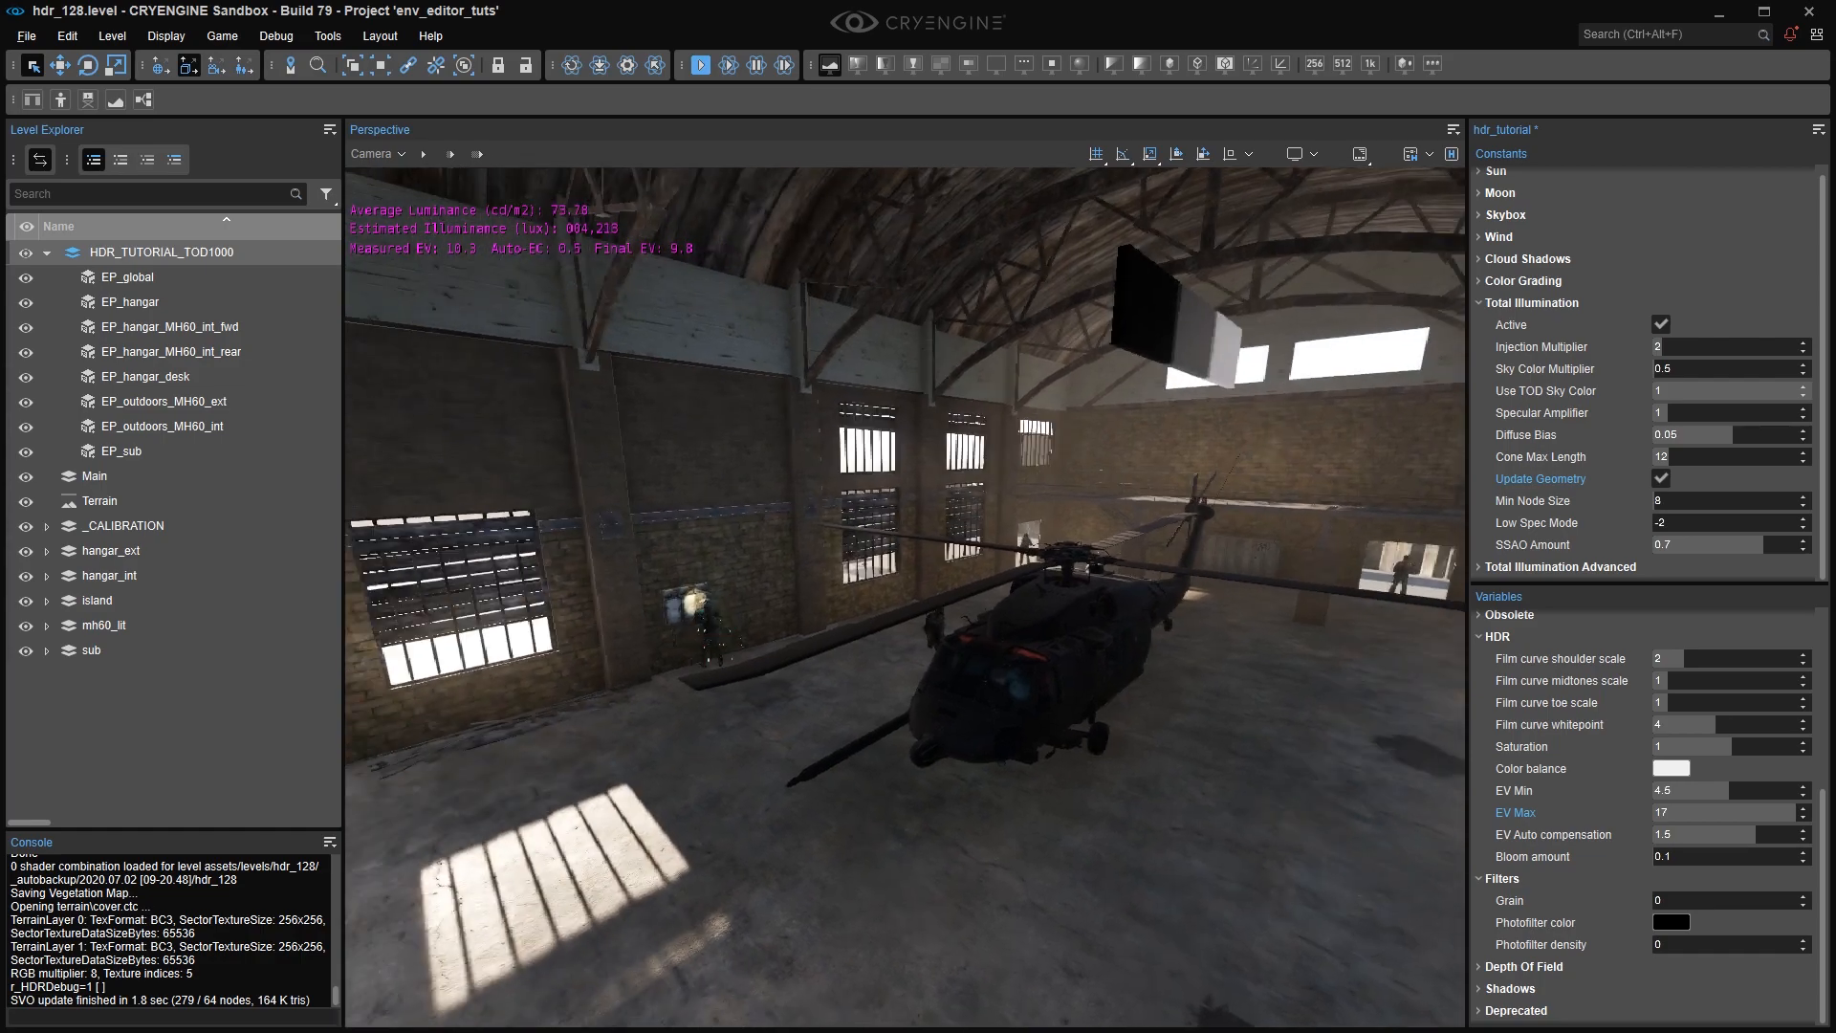
Examine the adapted exposure on the sunlit floor patch, beside the soldiers and facing the open hangar entrance.
key(s)
right_drag(1006, 681, 868, 650)
key(s)
key(w)
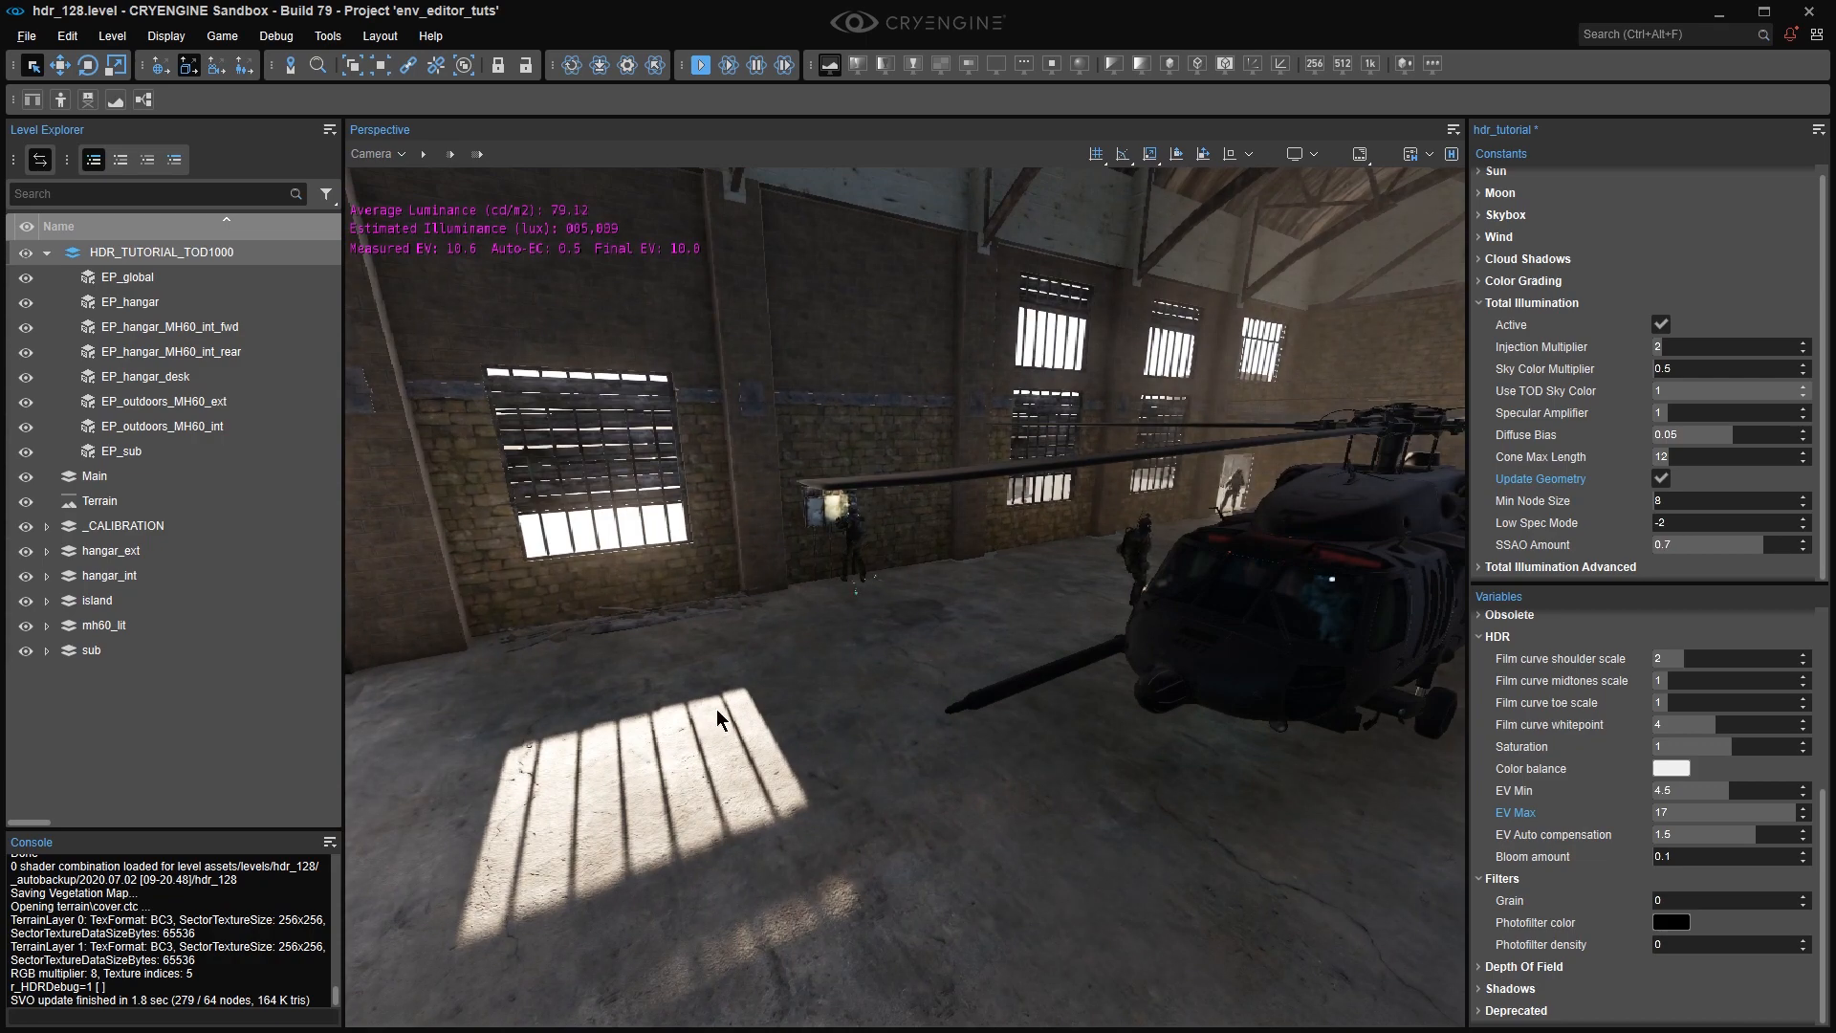
right_drag(718, 710, 394, 718)
key(w)
scroll(383, 695, up, 2)
key(s)
scroll(371, 756, down, 1)
key(s)
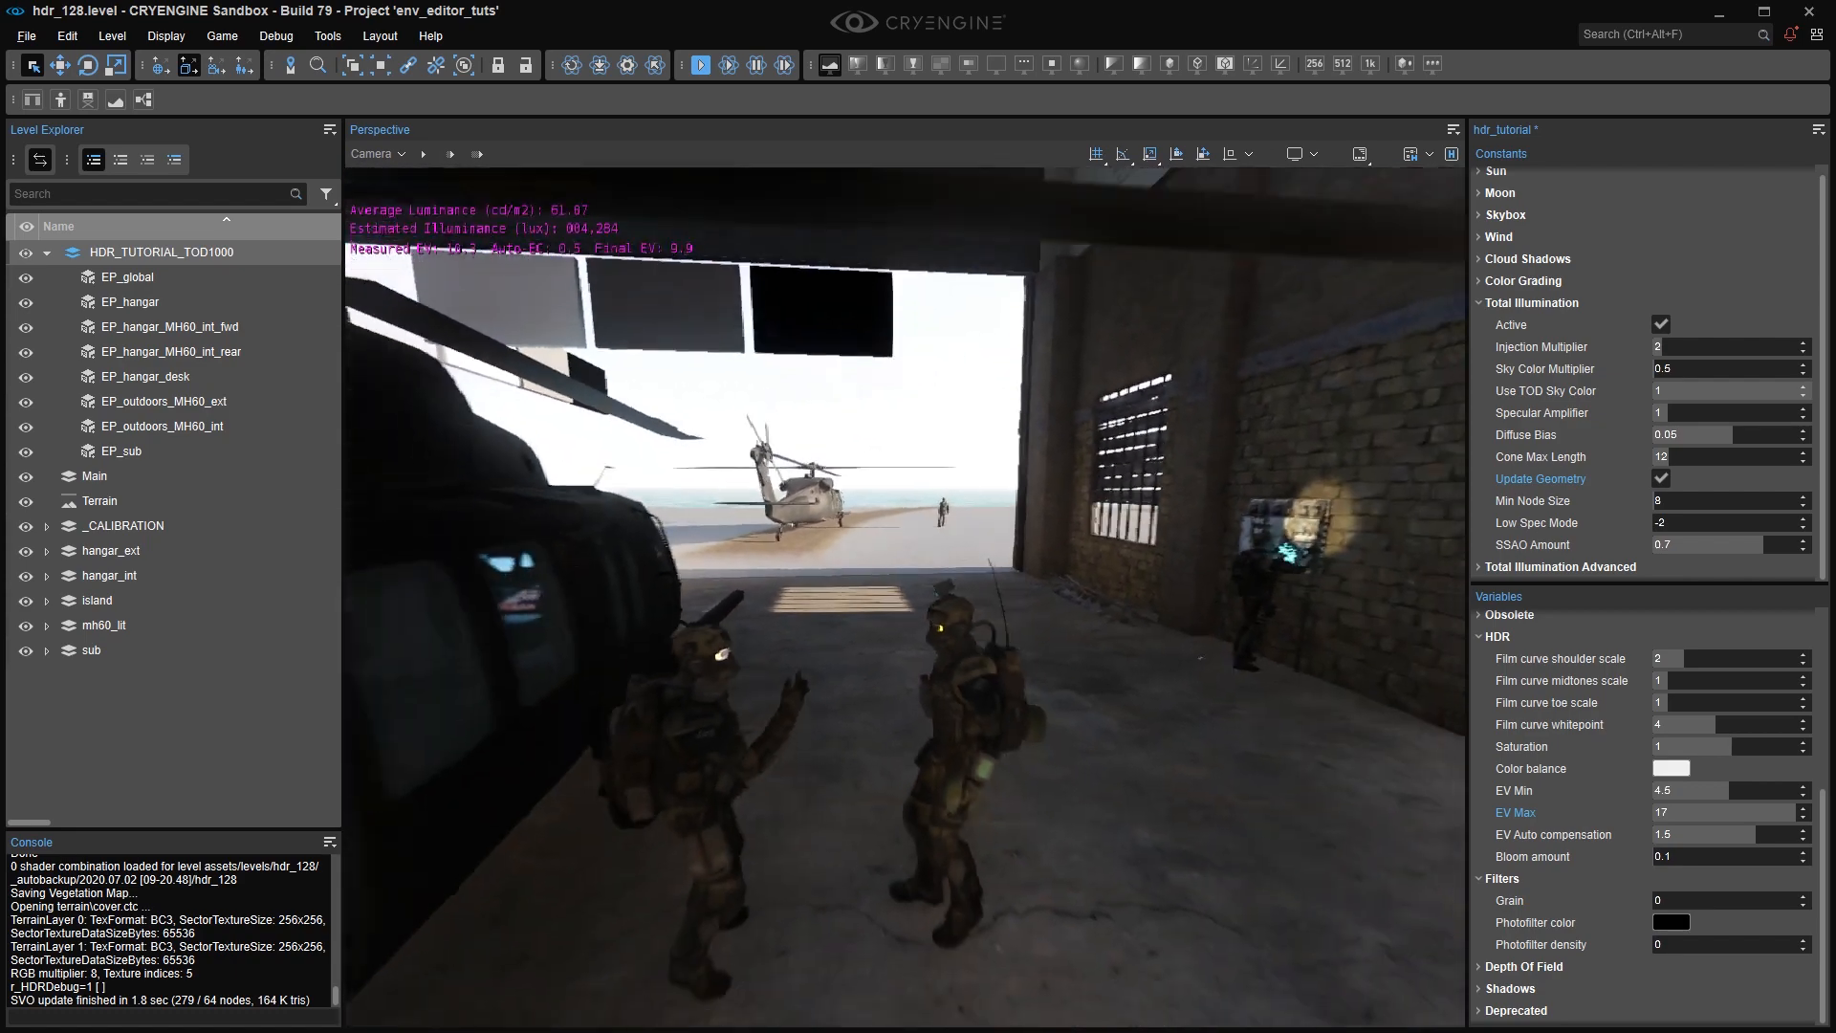
mouse_move(991, 467)
right_down()
mouse_move(966, 436)
mouse_move(997, 461)
right_up()
key(w)
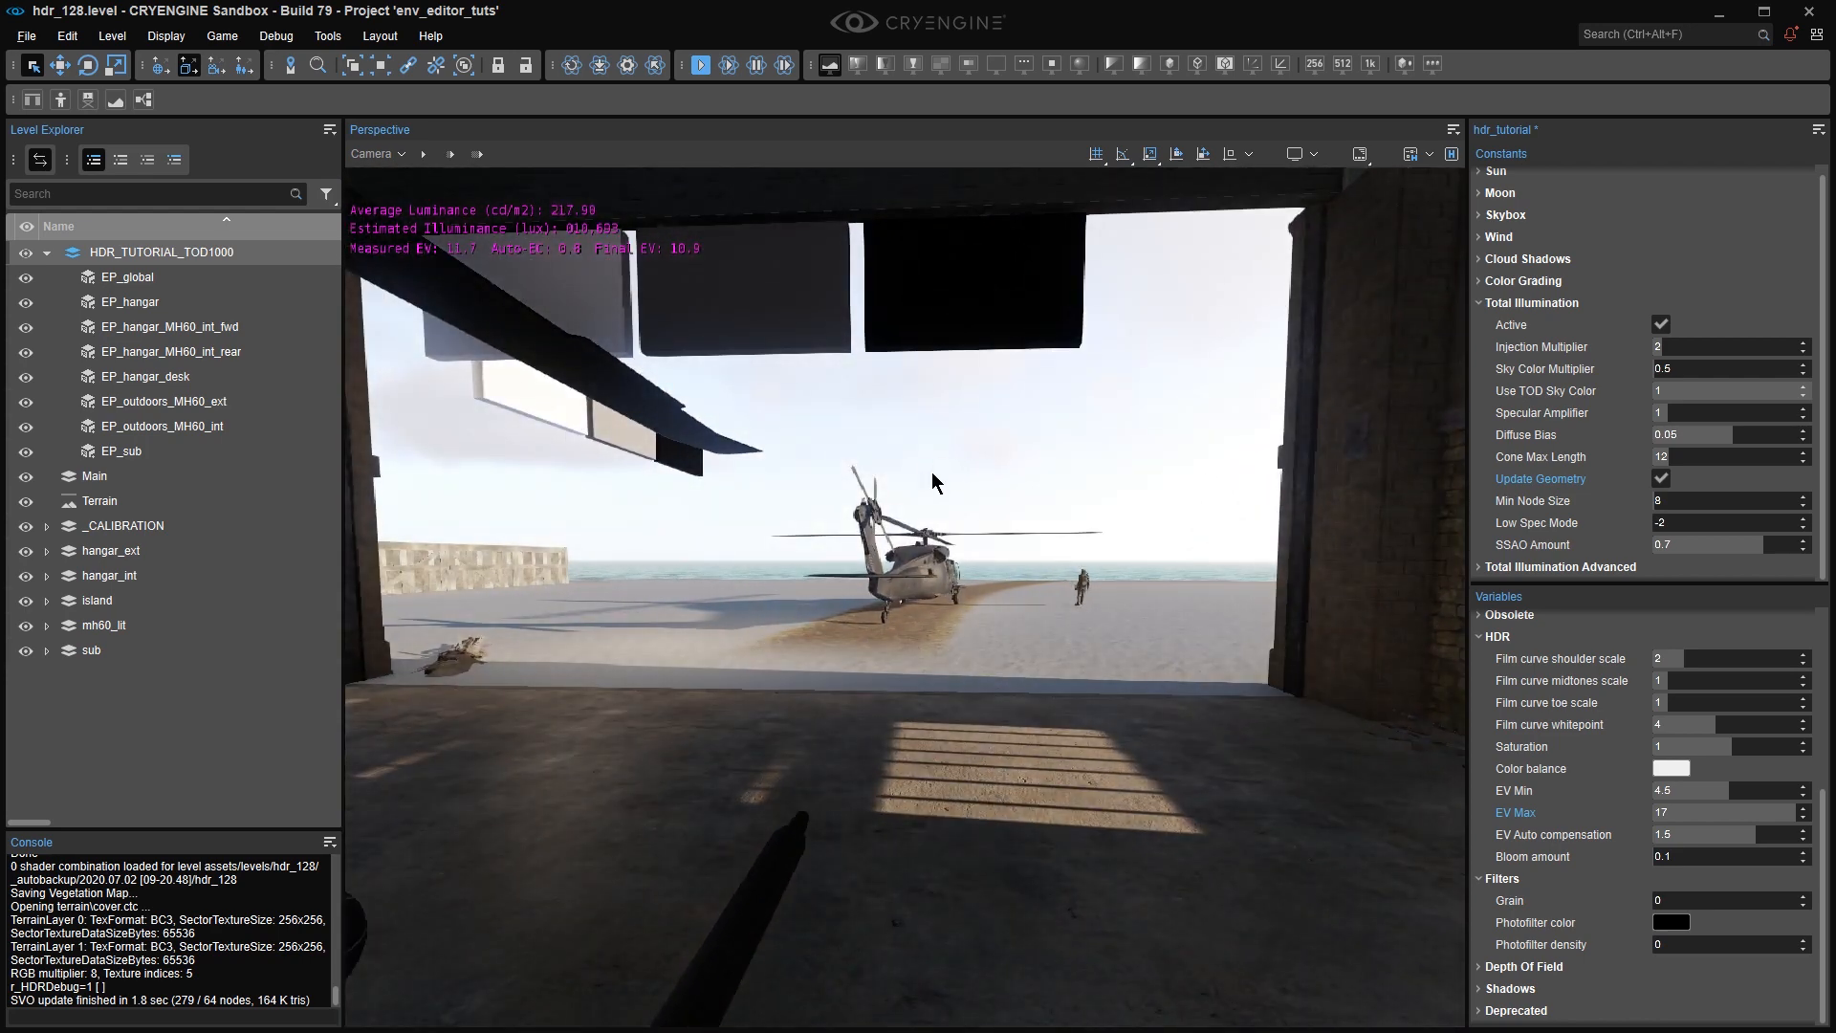
Examine the outdoor exposure and HDR debug readings around the parked helicopter and soldier on the sand.
right_drag(905, 478, 1186, 427)
key(w)
scroll(932, 432, up, 1)
key(w)
right_drag(909, 426, 688, 548)
key(w)
right_drag(993, 585, 991, 560)
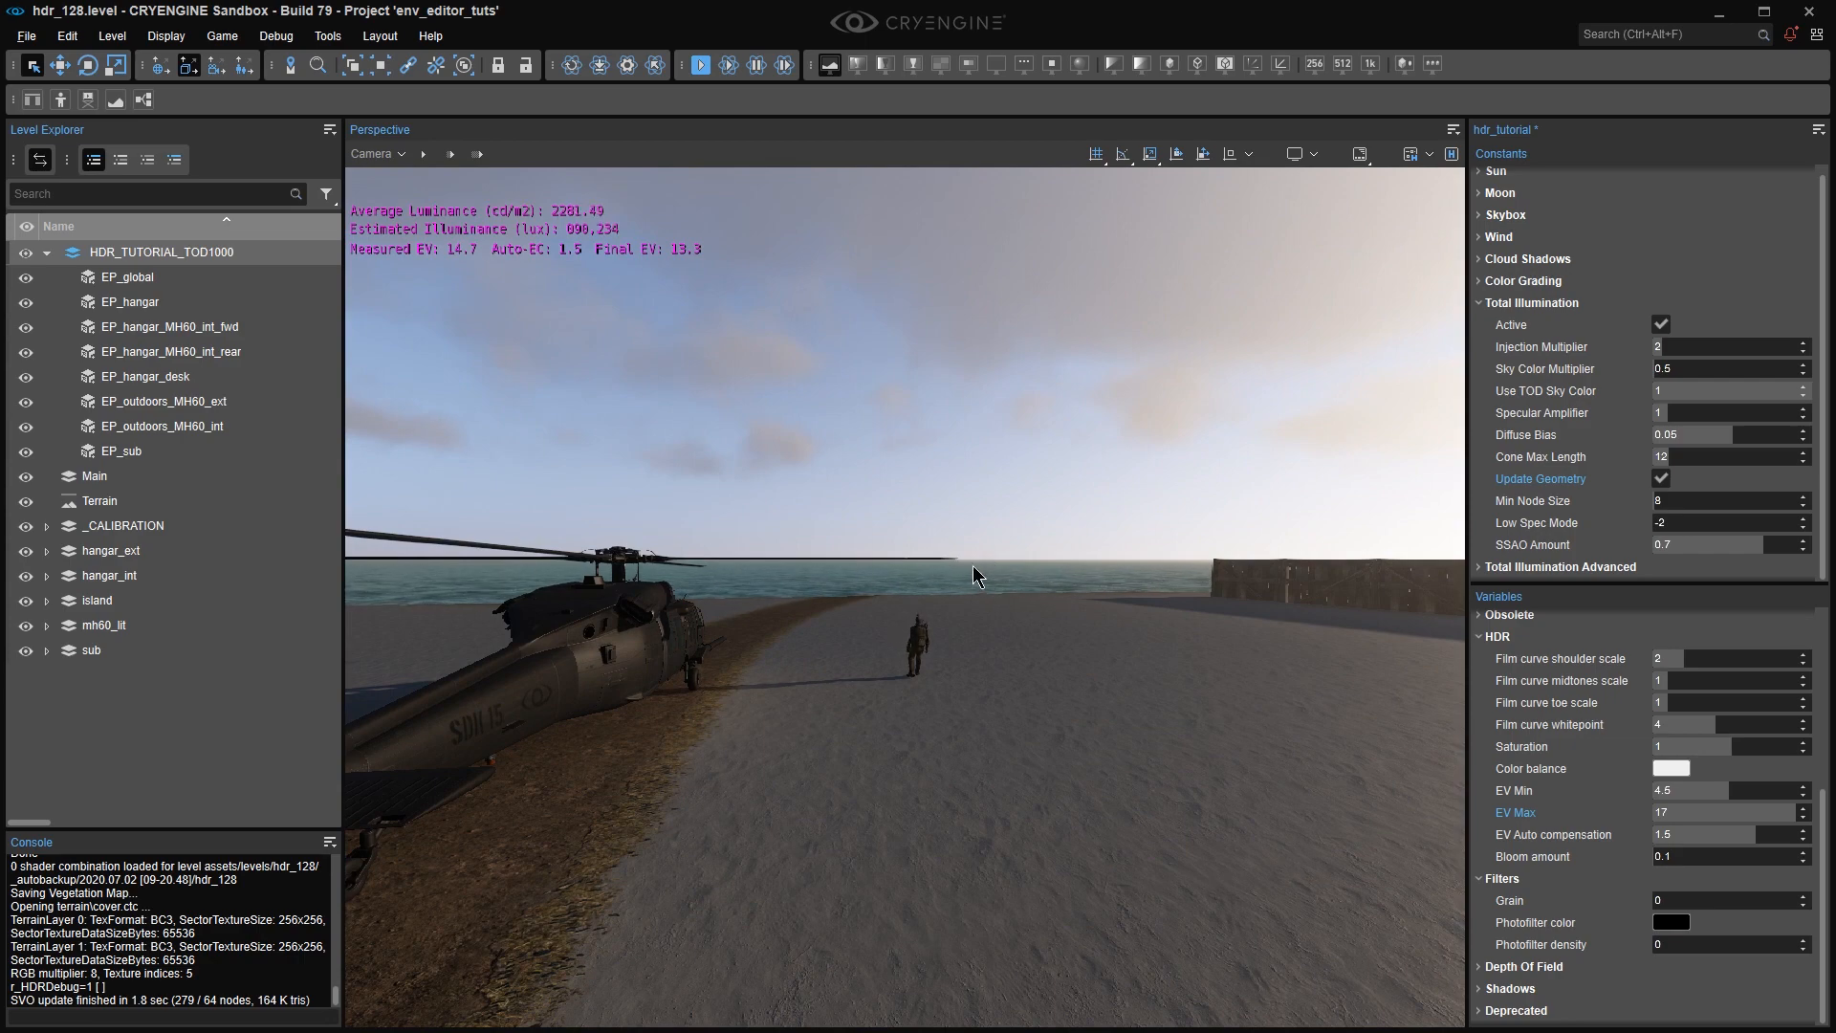
right_drag(997, 578, 1071, 536)
key(w)
scroll(1061, 589, down, 2)
key(w)
scroll(990, 558, down, 1)
key(w)
key(s)
right_drag(919, 560, 995, 577)
Examine the transition from outdoors back into the hangar and the exposure in front of the indoor helicopter.
scroll(1000, 586, up, 1)
key(w)
scroll(995, 577, down, 1)
key(w)
scroll(994, 578, down, 2)
key(w)
key(s)
key(s)
key(s)
scroll(994, 576, up, 2)
key(a)
right_drag(793, 564, 858, 589)
key(w)
scroll(793, 564, down, 2)
key(d)
key(s)
scroll(858, 590, up, 3)
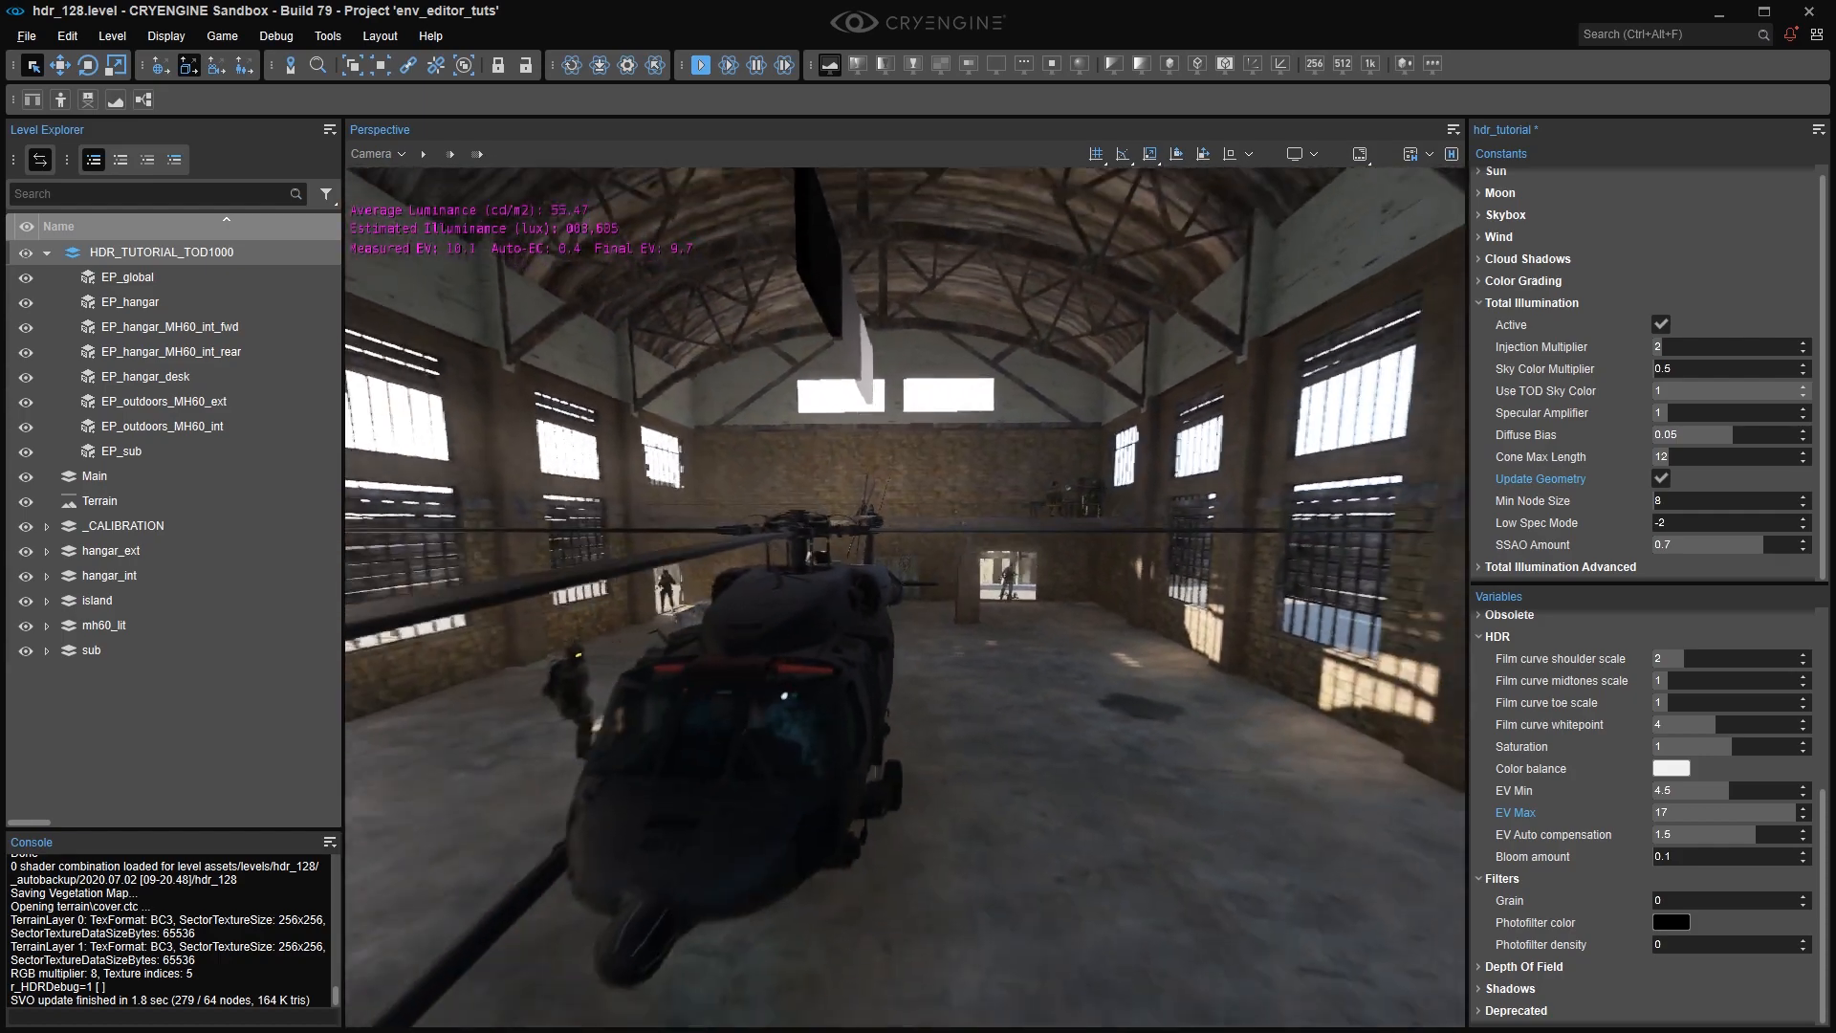
Compare the HDR readings outdoors facing the hangar and the sun with those around the helicopter and sunlit floor inside.
key(s)
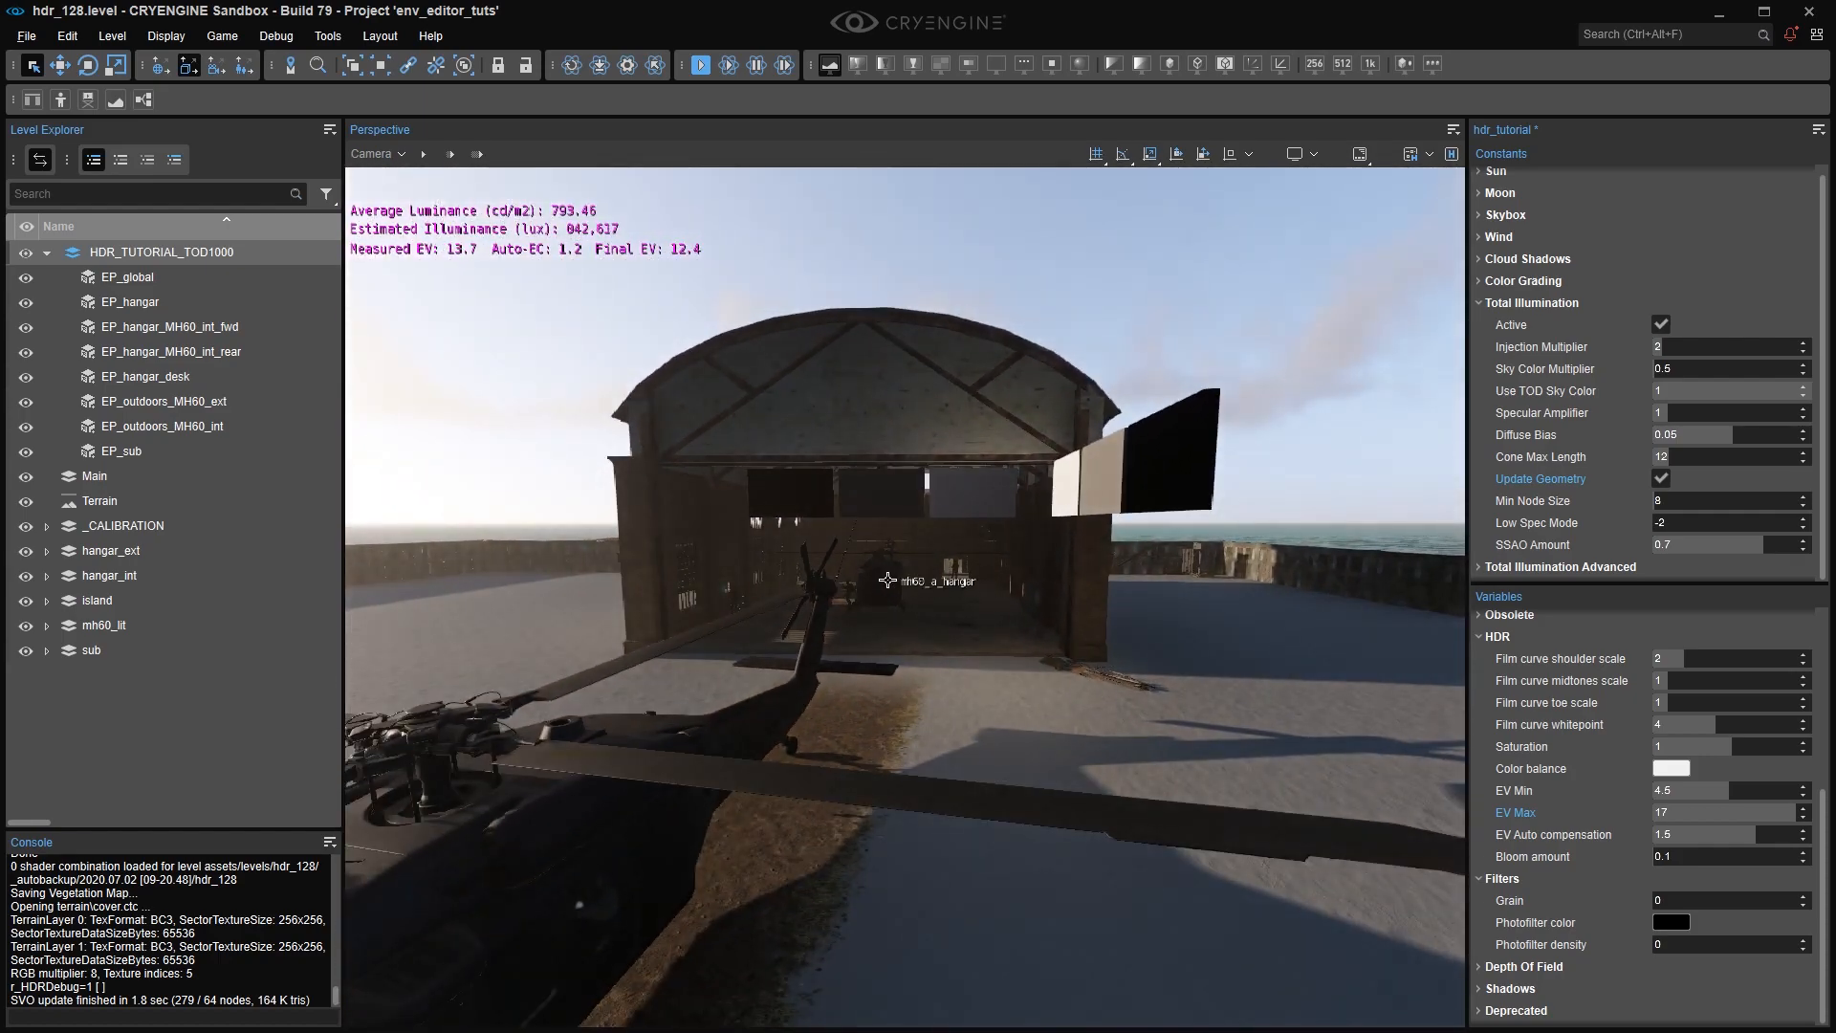
right_drag(888, 580, 748, 510)
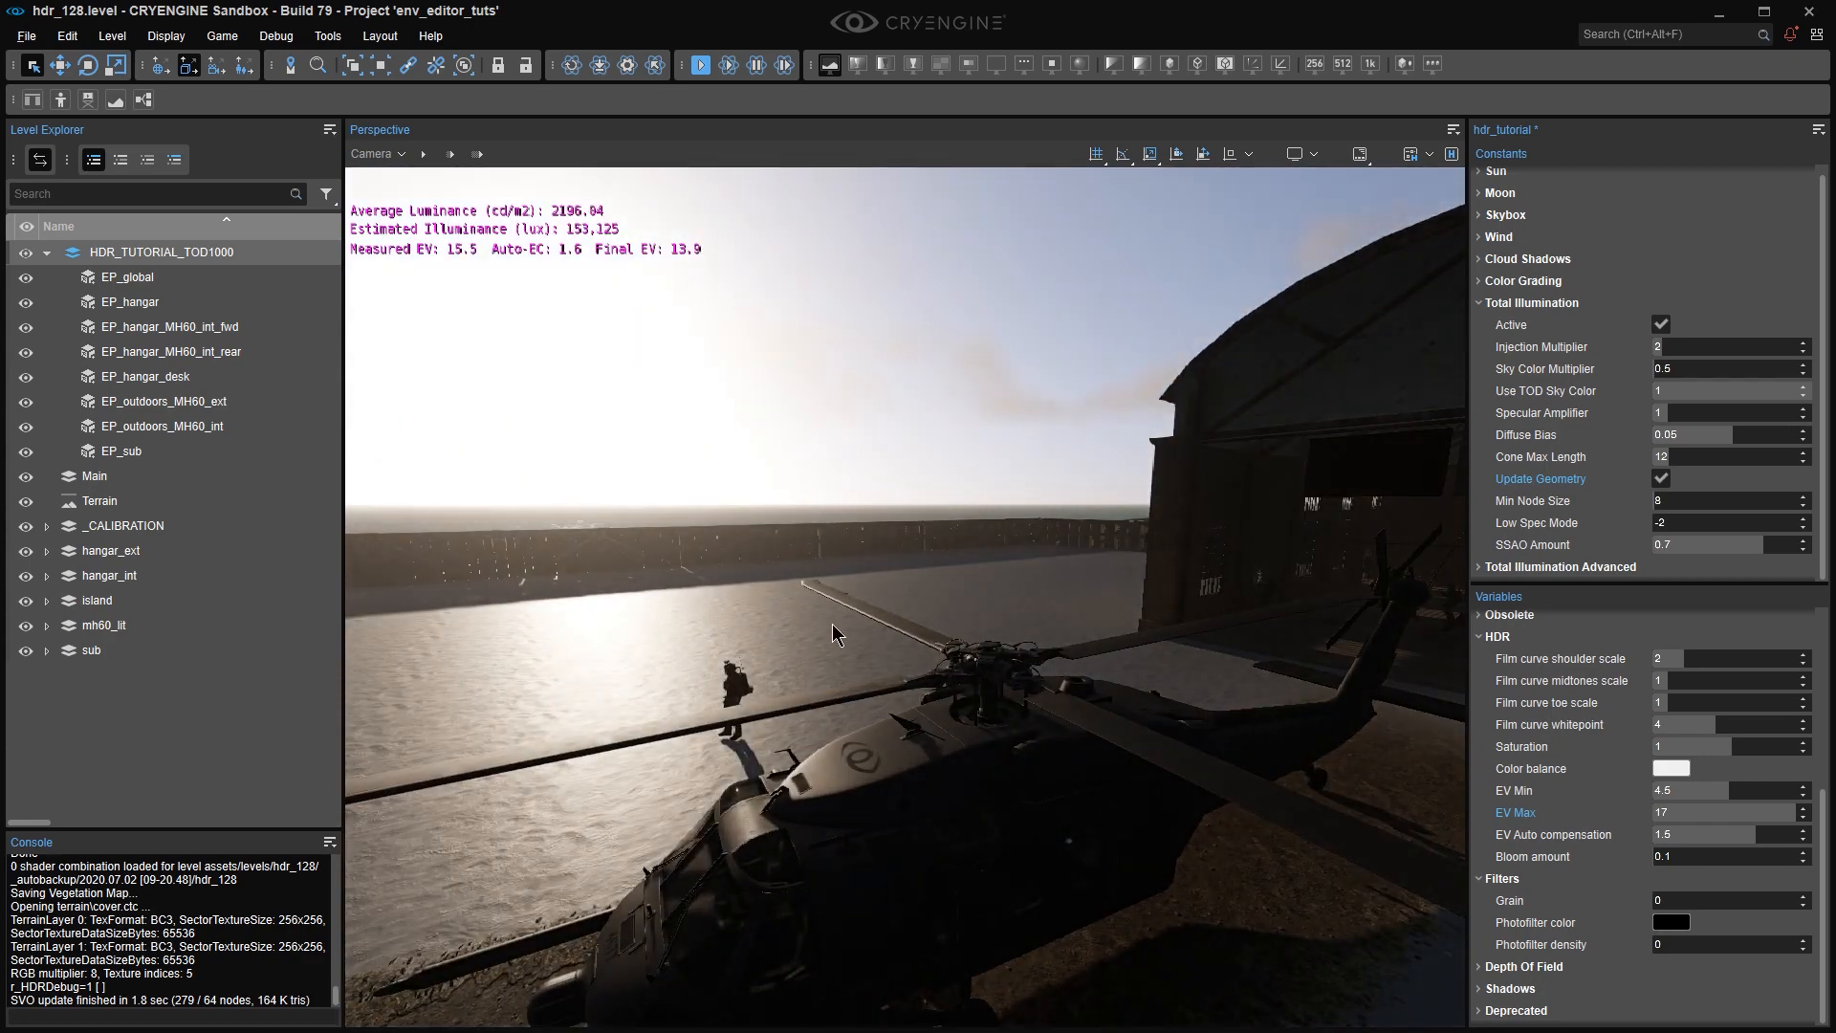
right_drag(832, 624, 850, 597)
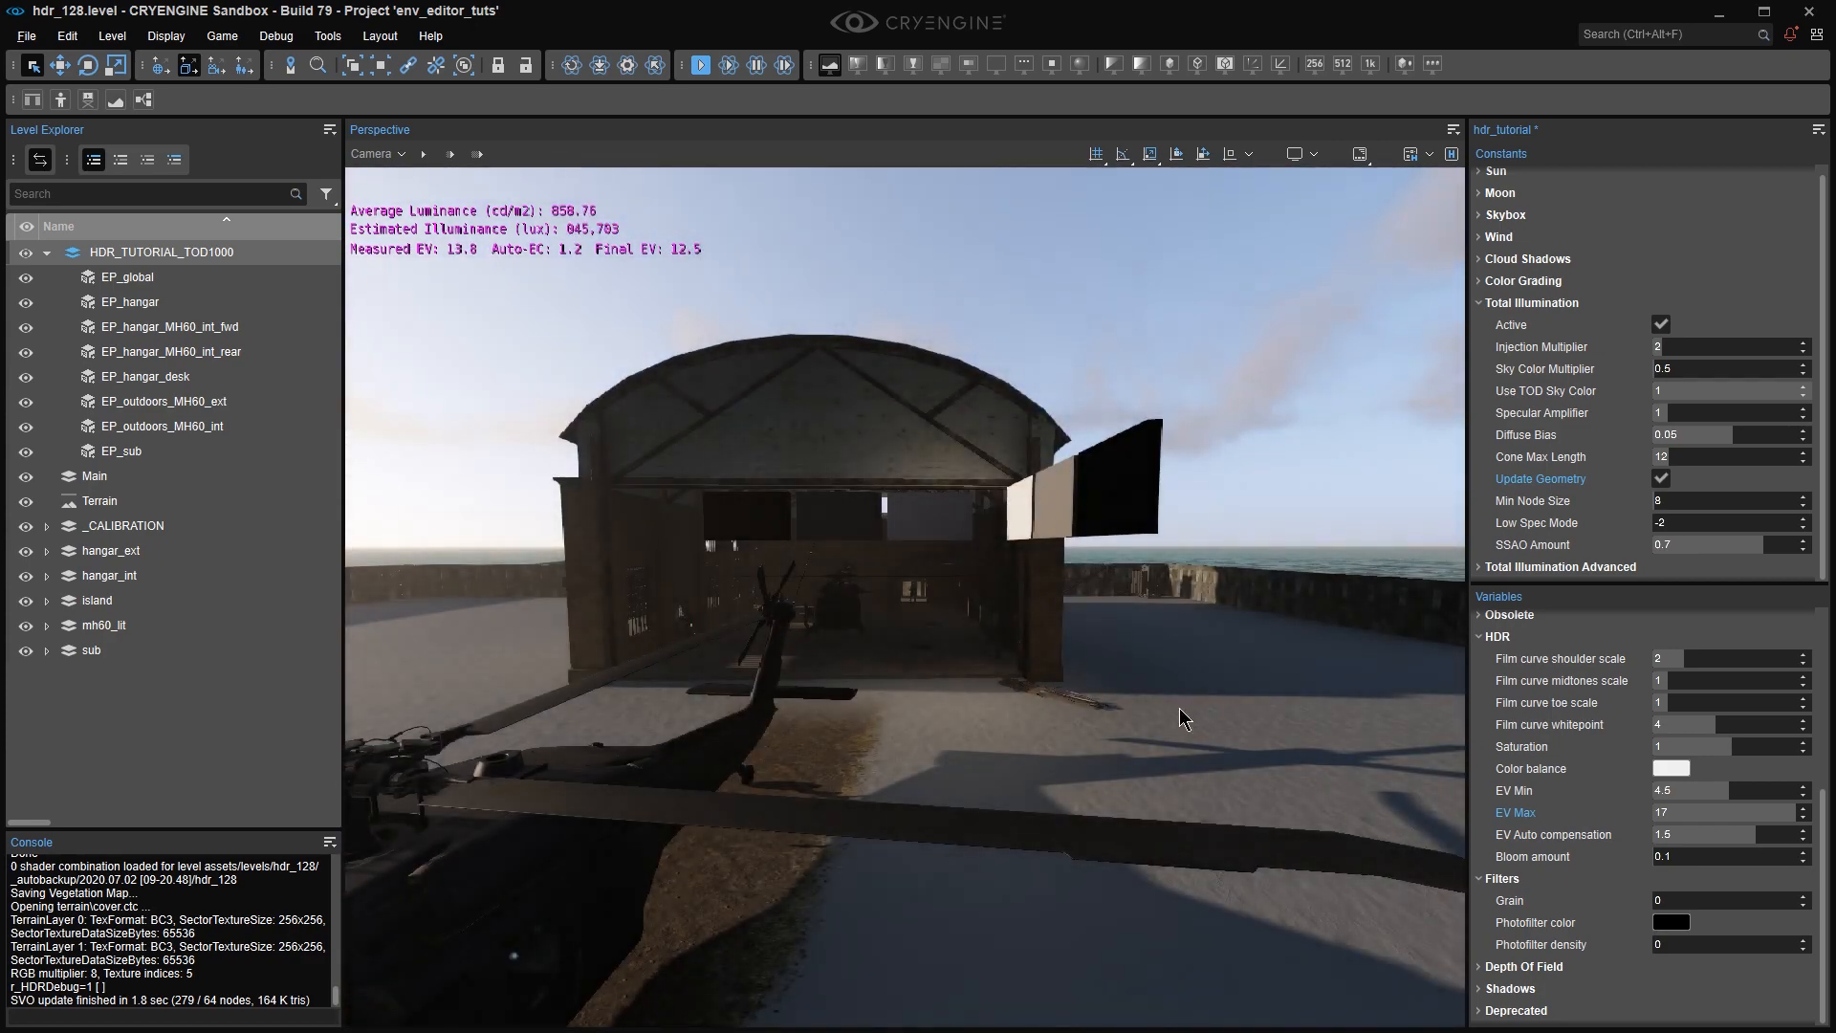
key(w)
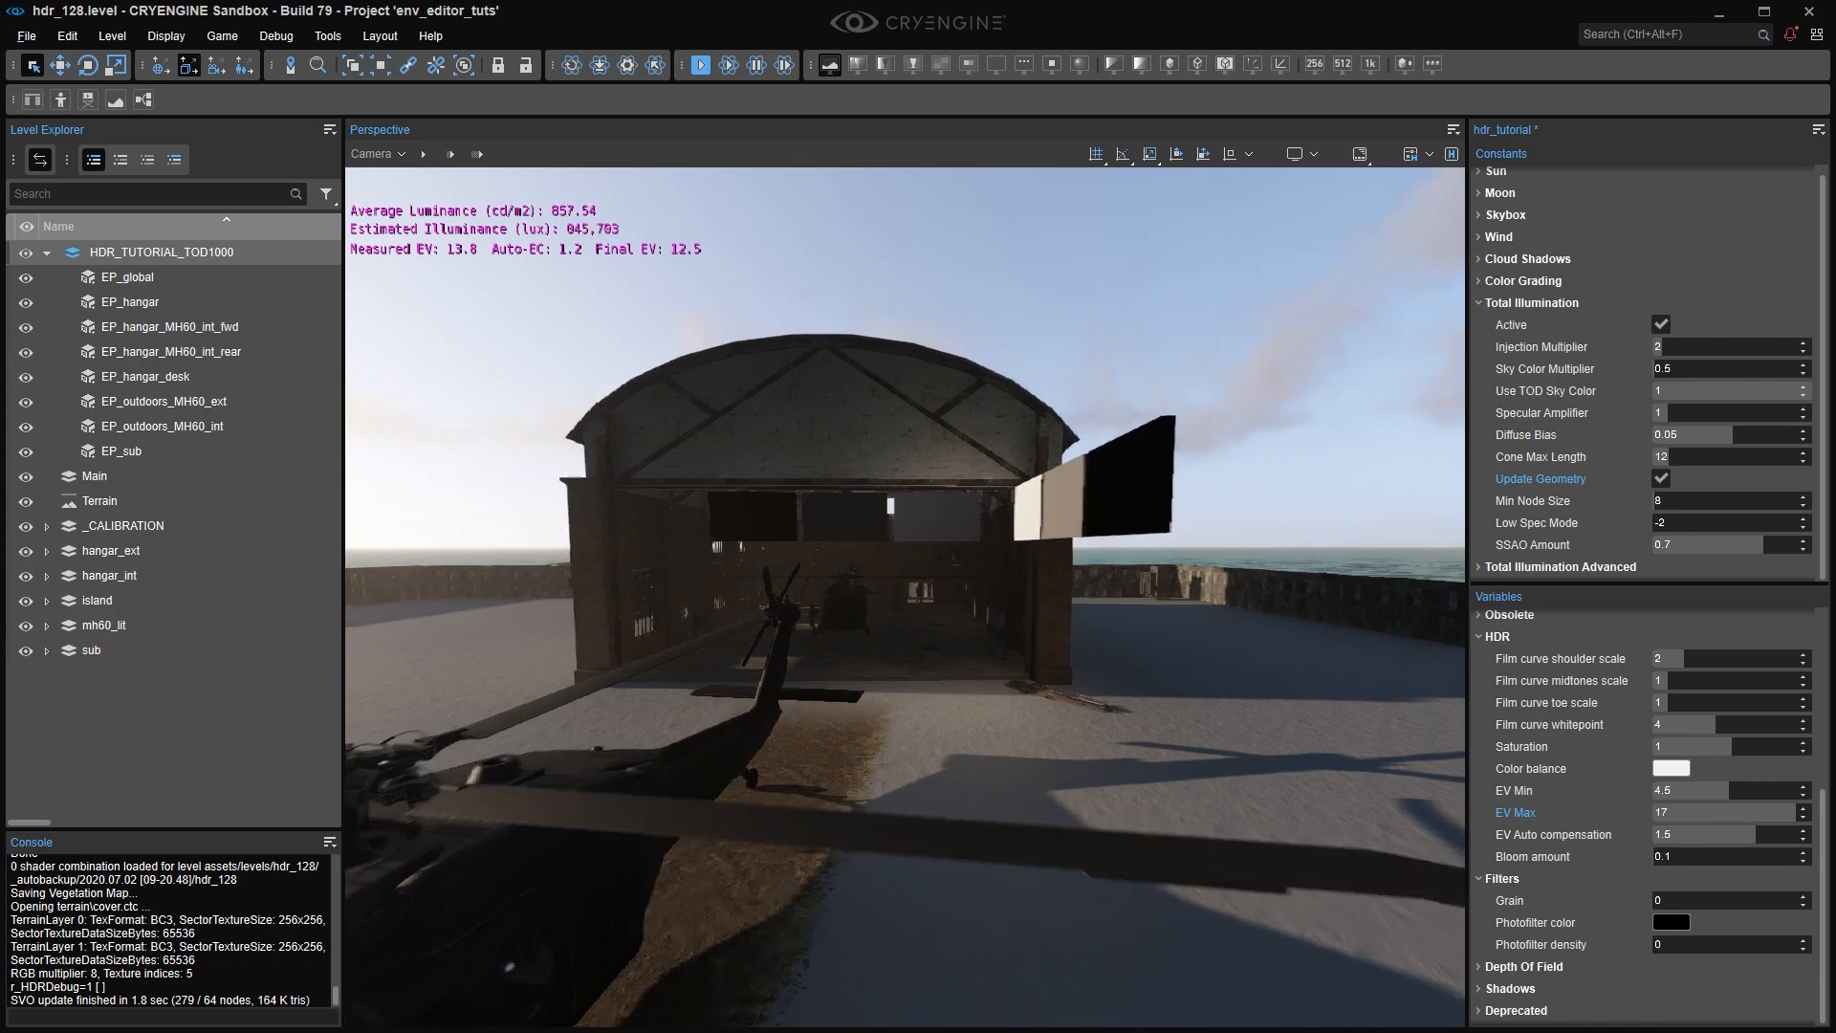
scroll(905, 597, up, 3)
key(w)
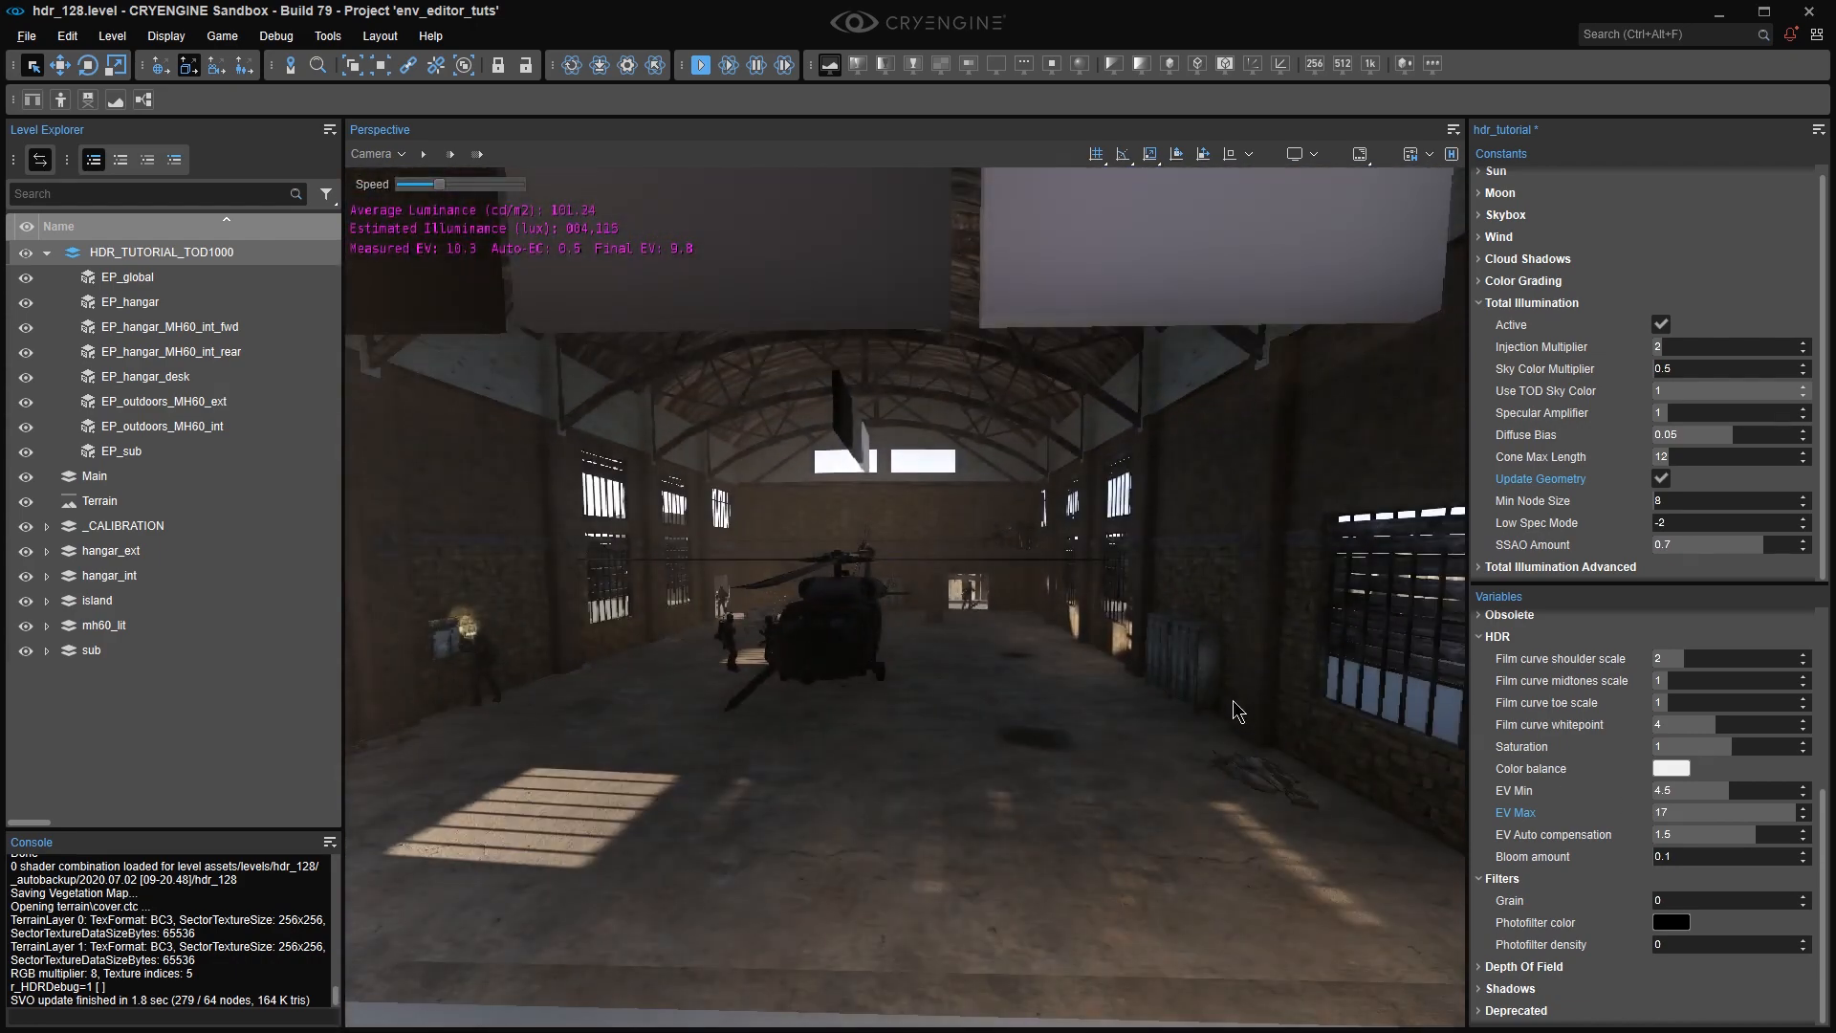
key(w)
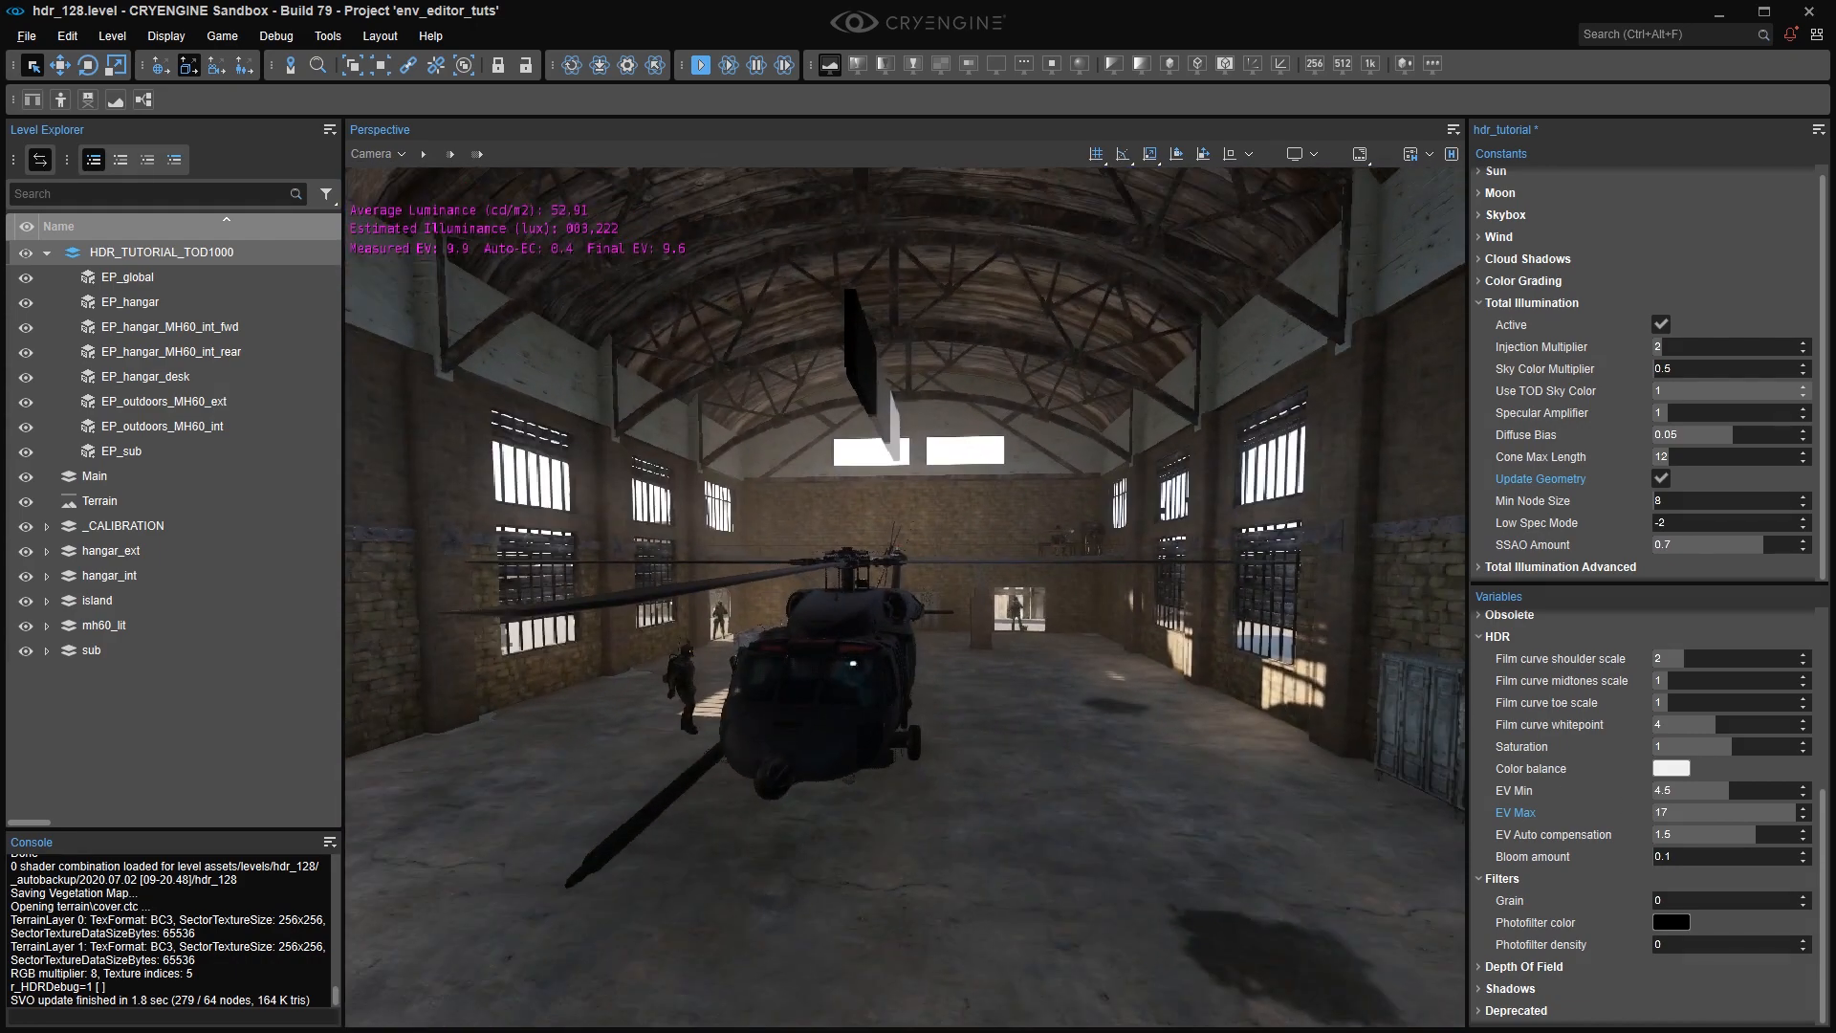
key(d)
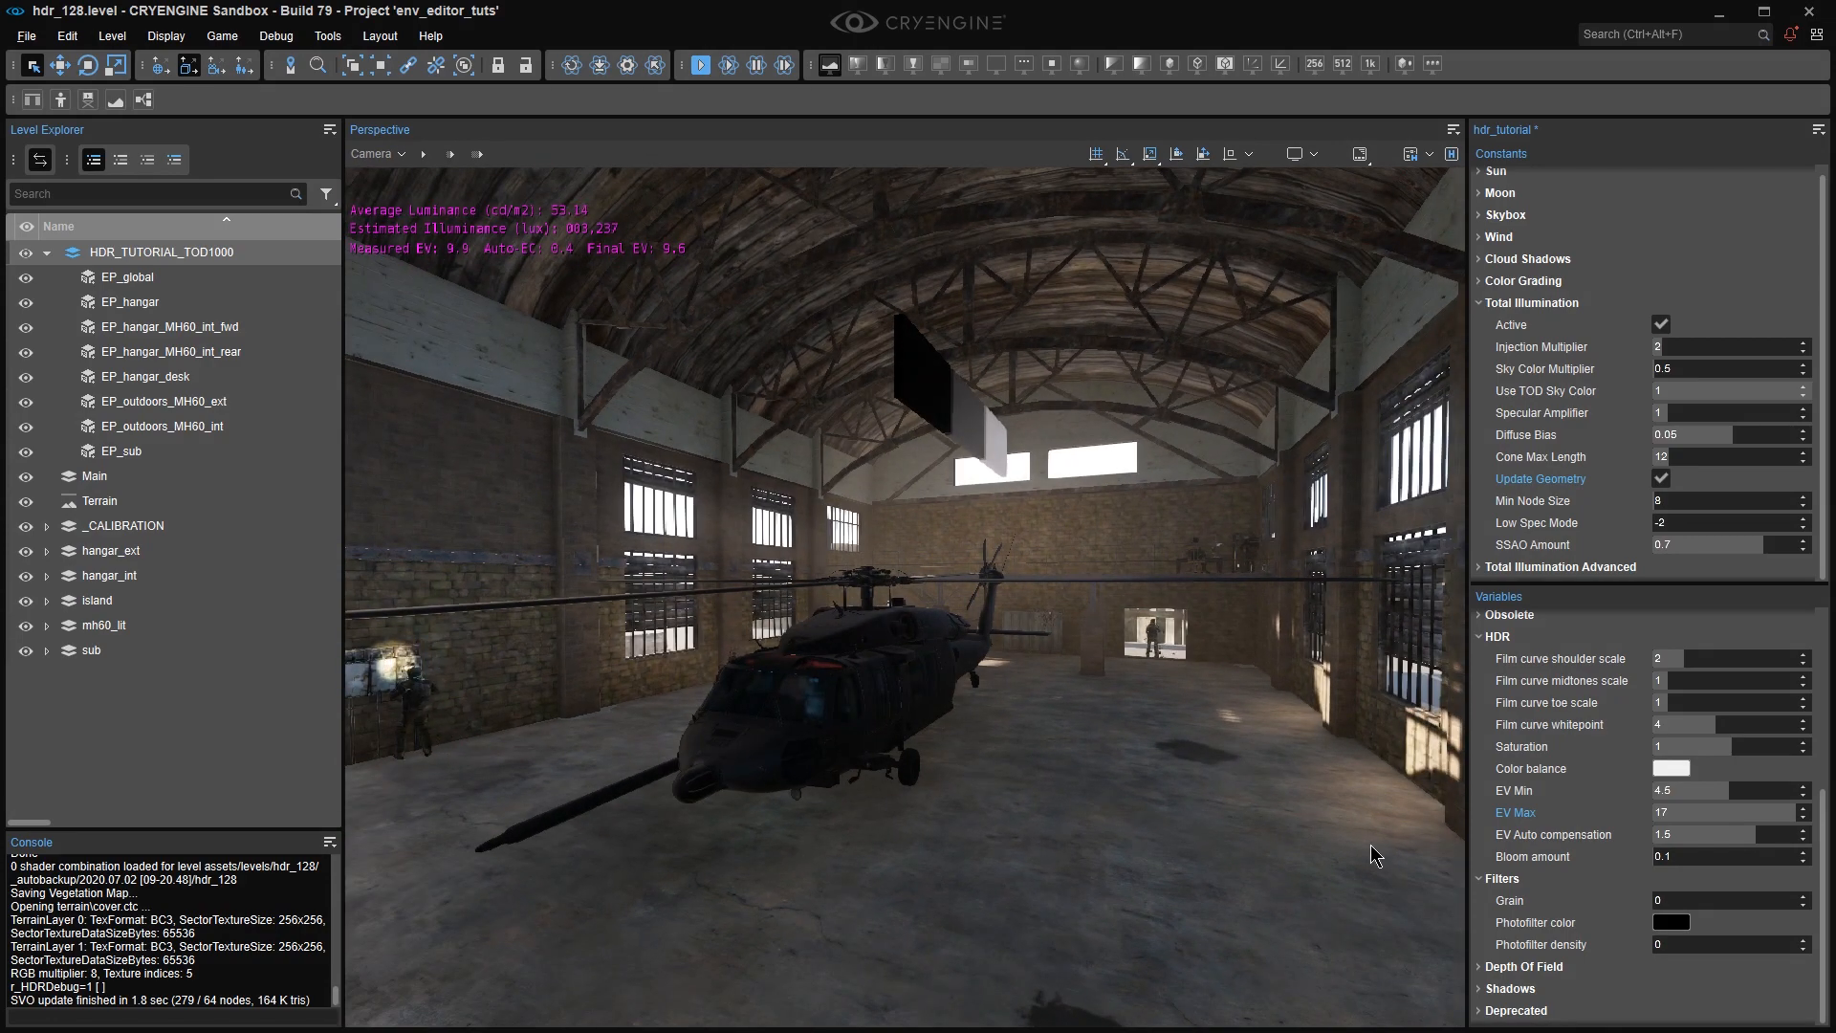
right_drag(921, 814, 748, 620)
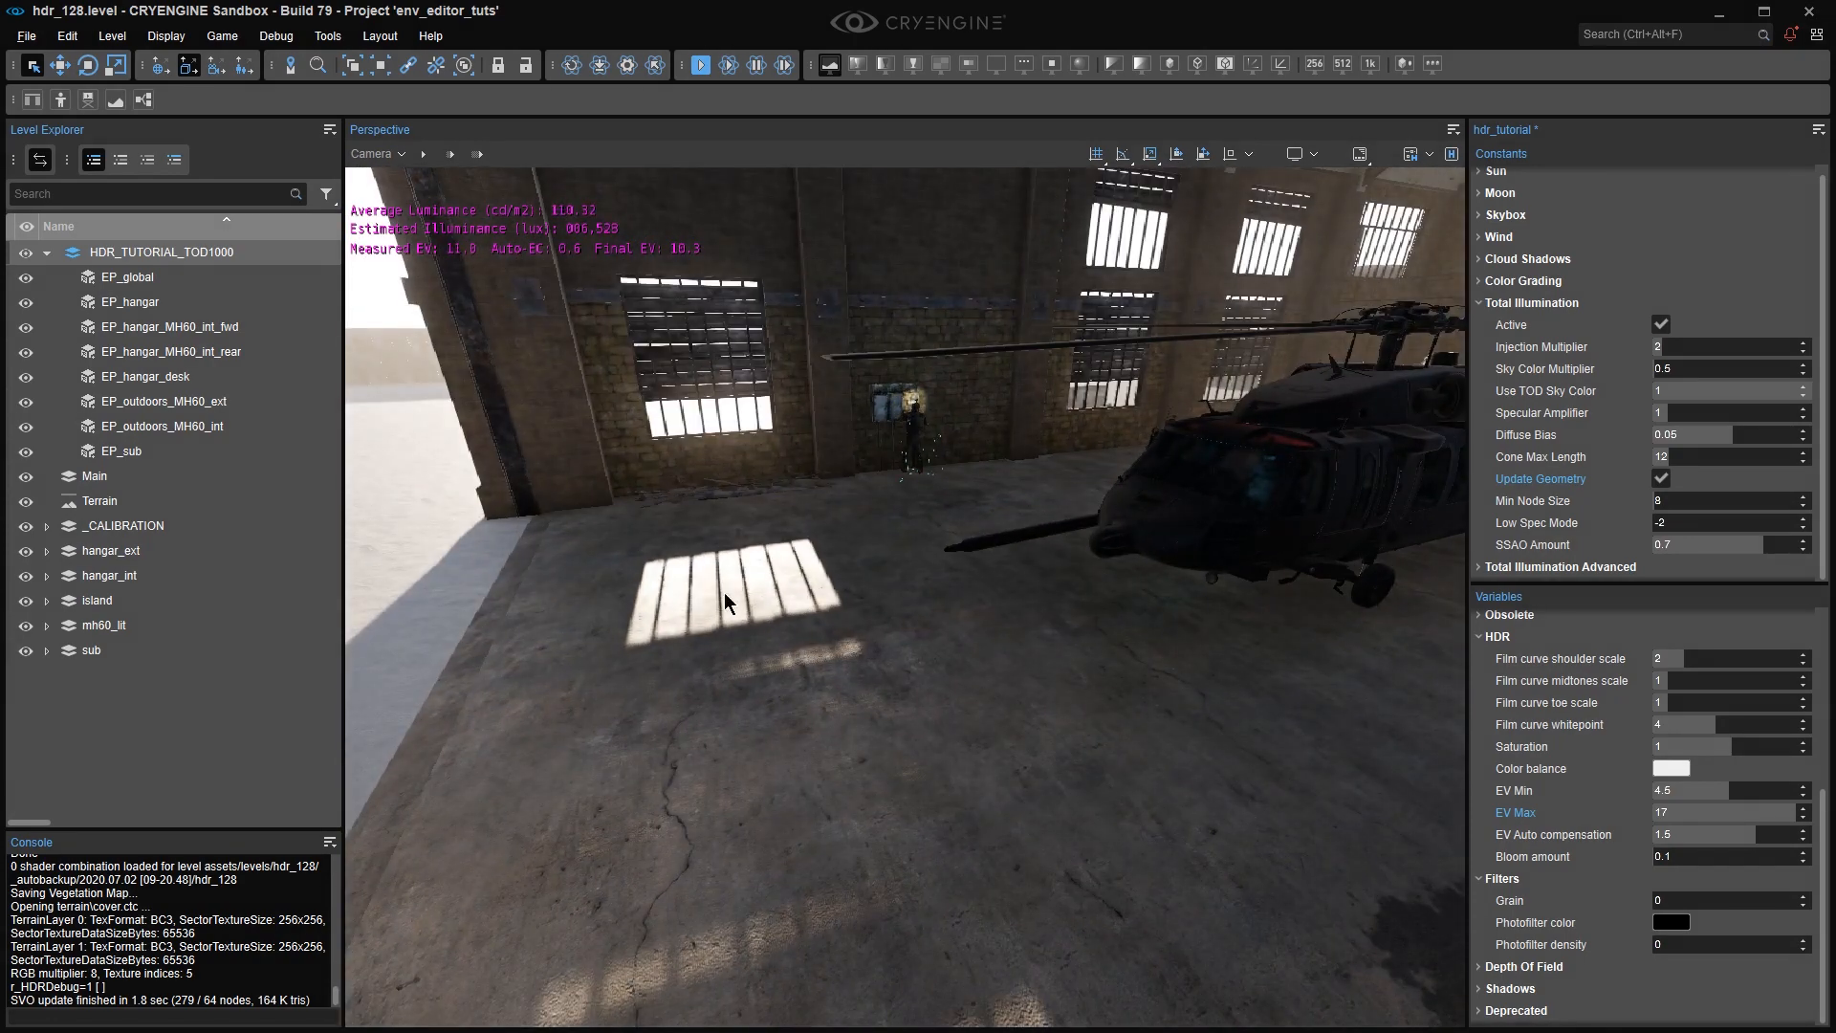
right_drag(1064, 728, 1339, 627)
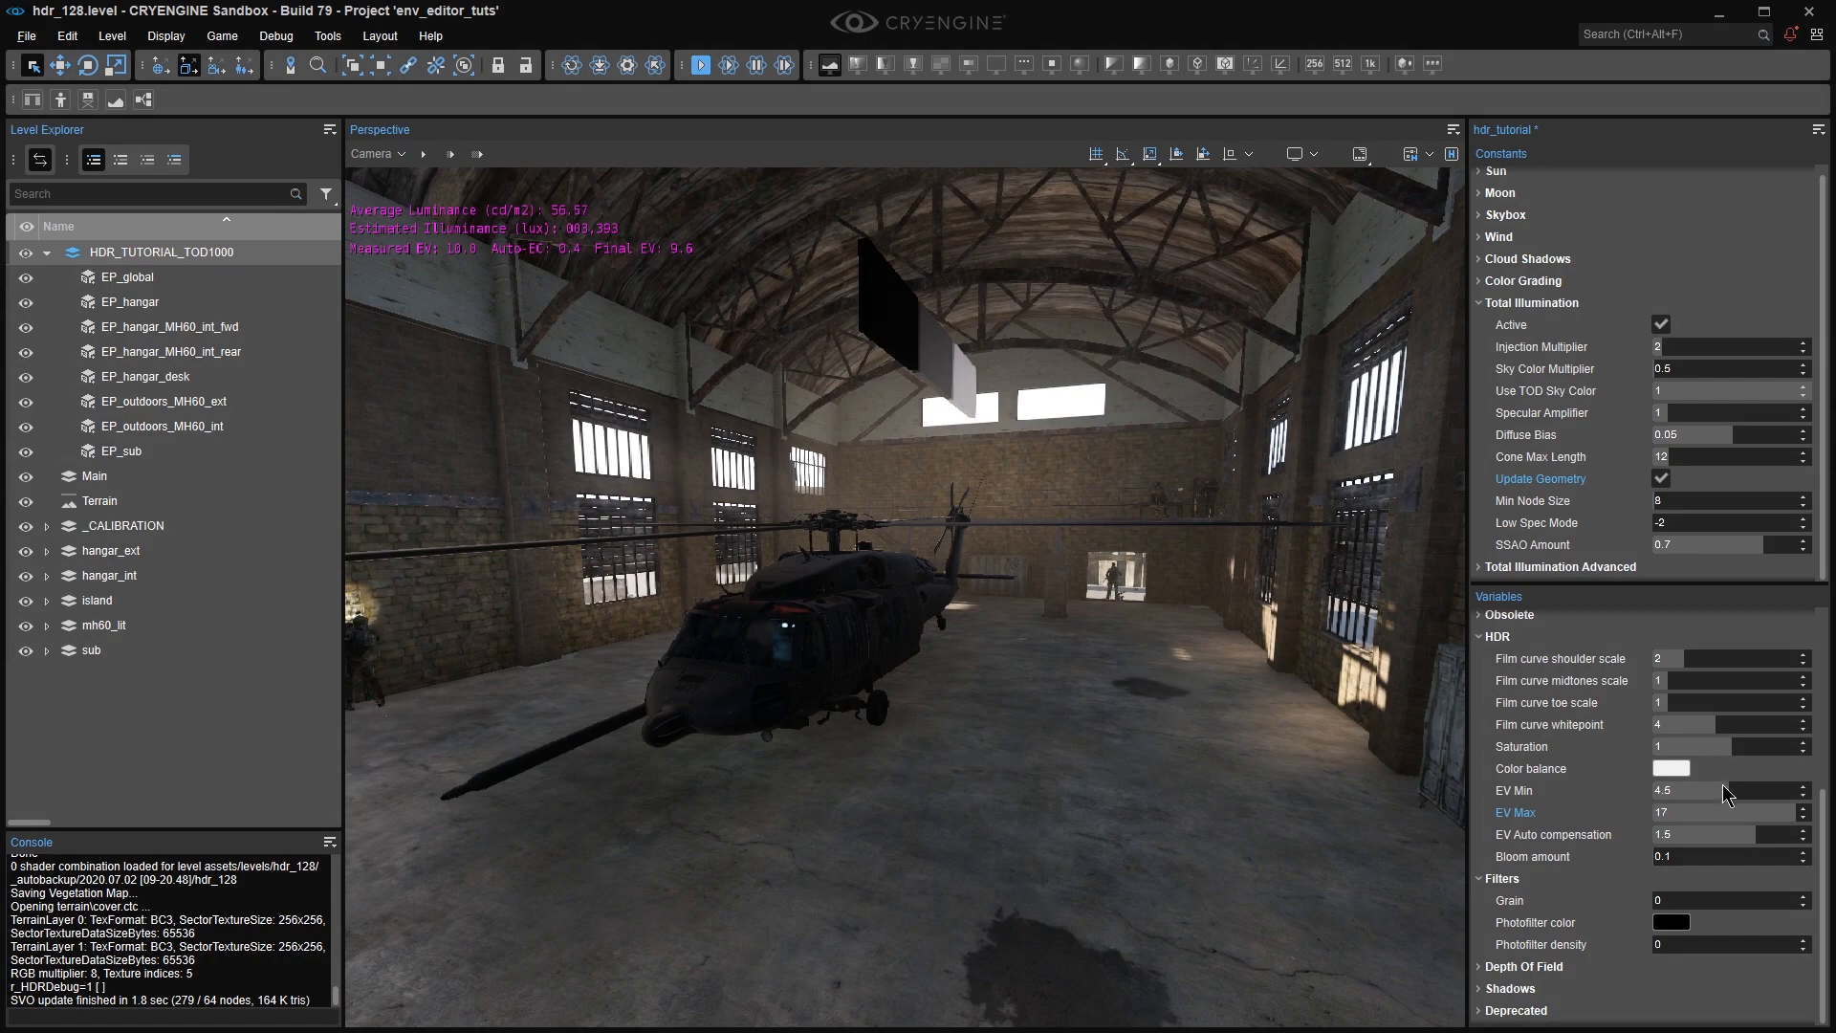
Set the HDR EV Min to 10.5 and examine the hangar entrance and the interior around the helicopter.
key(d)
right_drag(1462, 741, 765, 690)
key(d)
key(q)
key(e)
key(w)
key(s)
key(w)
key(s)
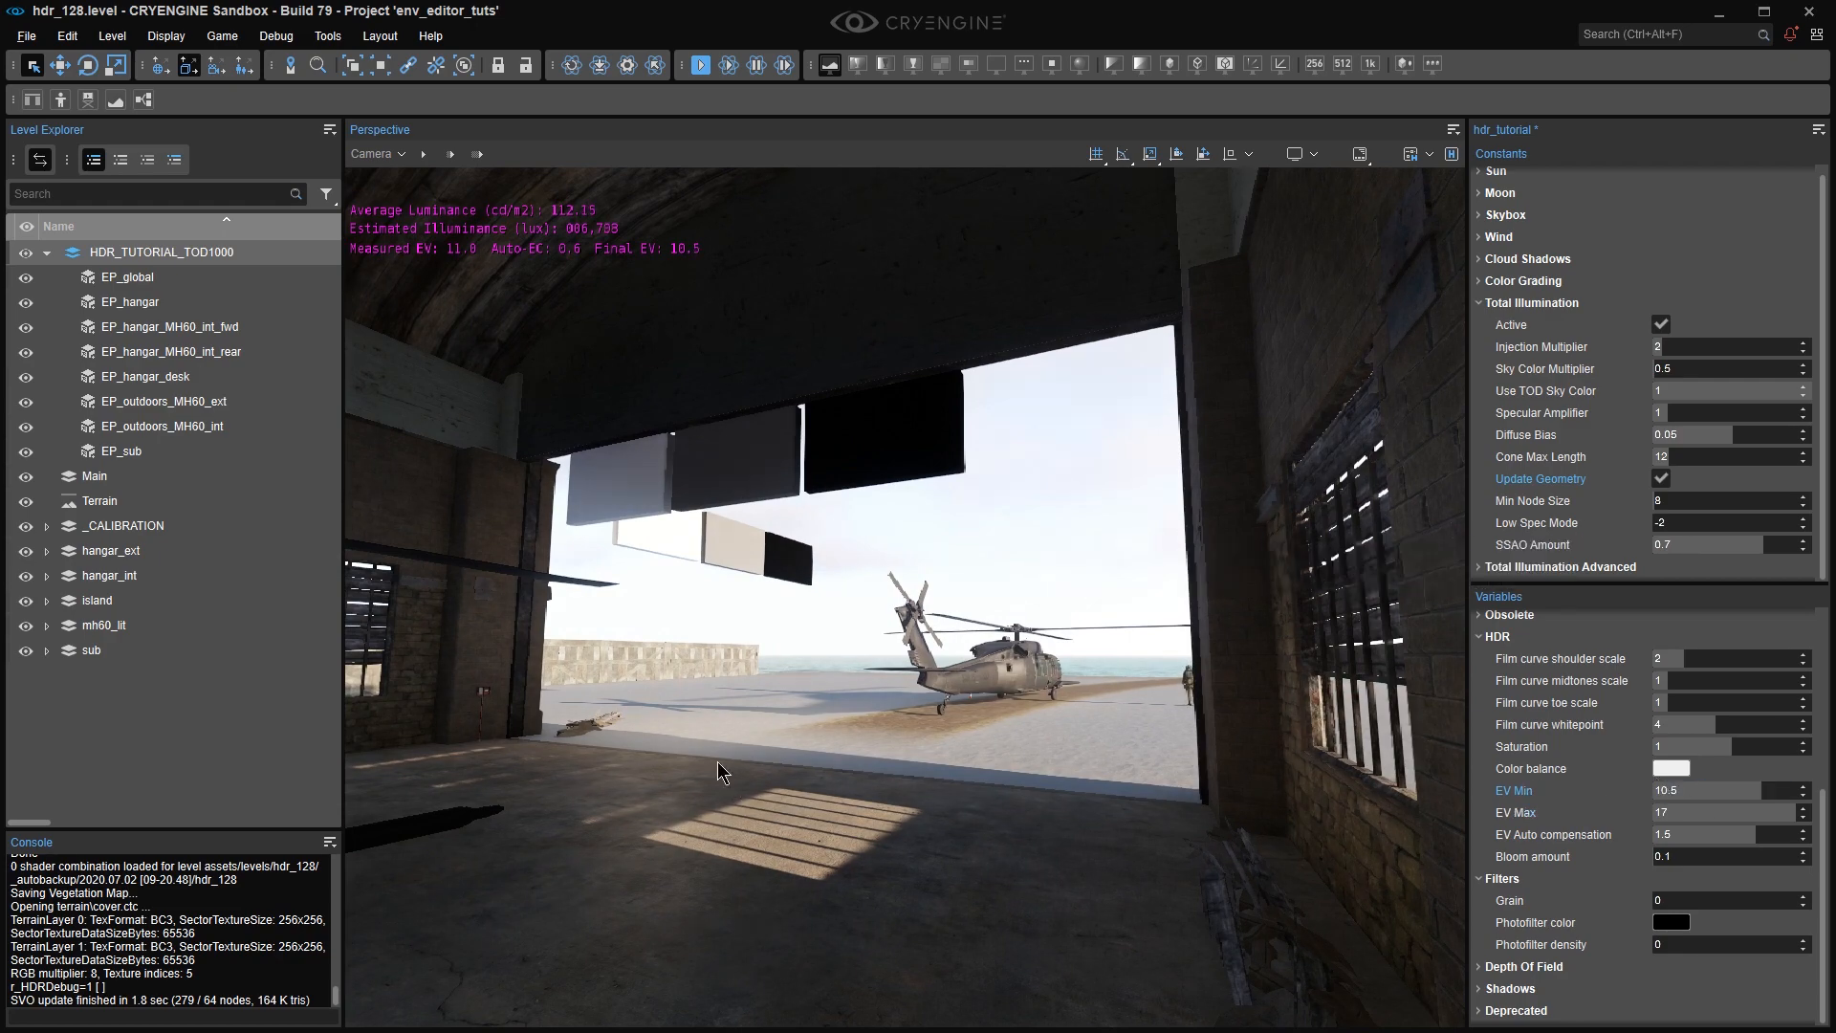
right_drag(717, 761, 487, 727)
key(d)
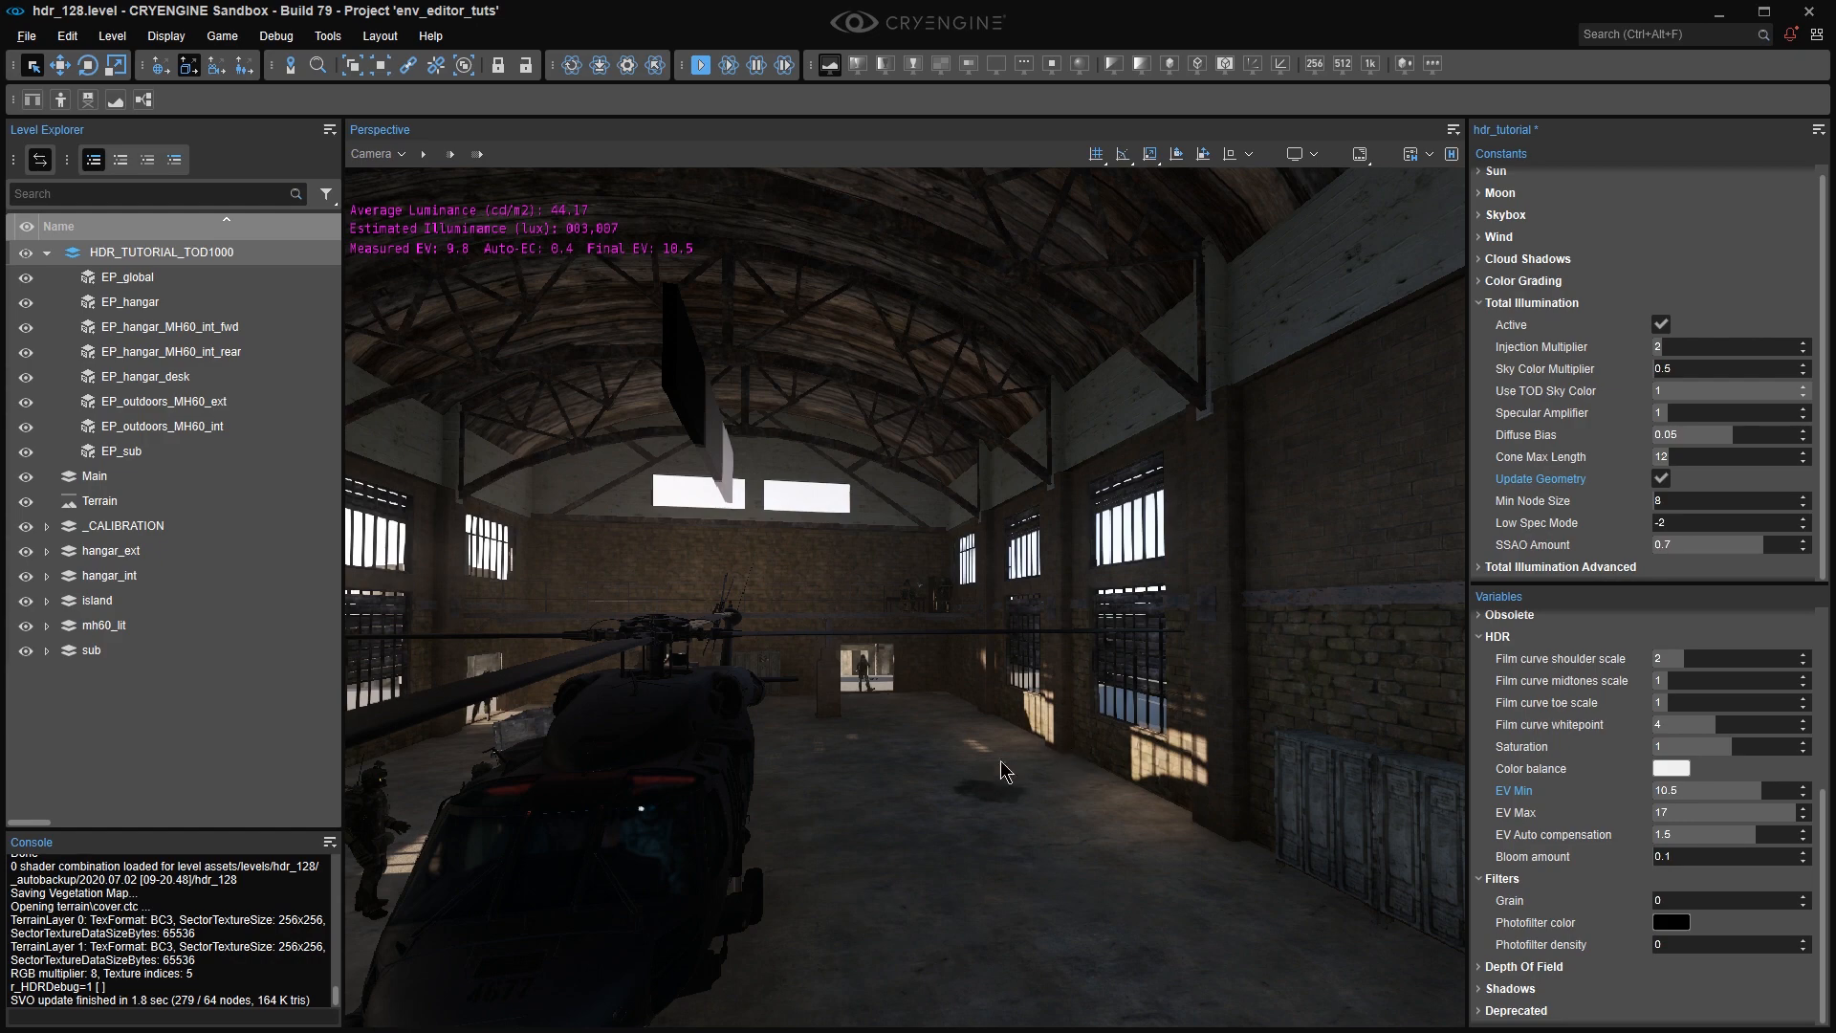
key(d)
right_drag(823, 612, 706, 630)
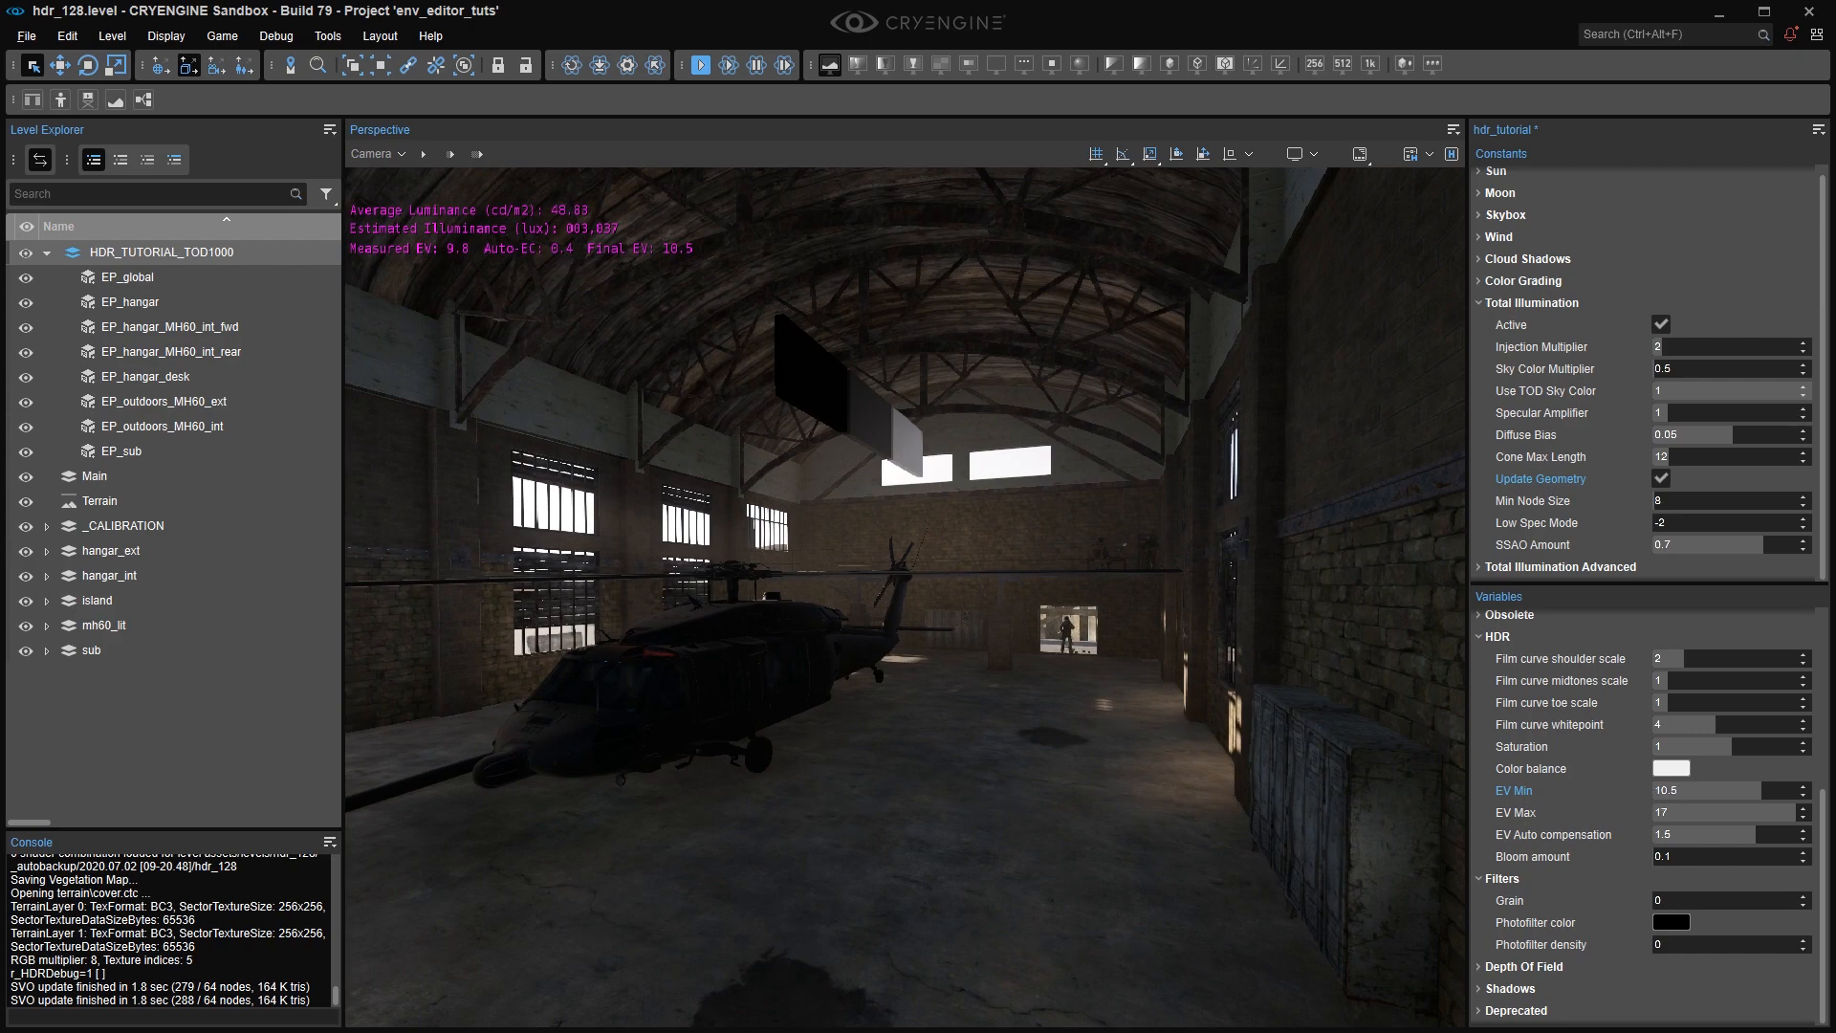
Try a lower EV Min with the helicopter and wall windows in view and restore it to 10.5.
right_drag(905, 612, 822, 597)
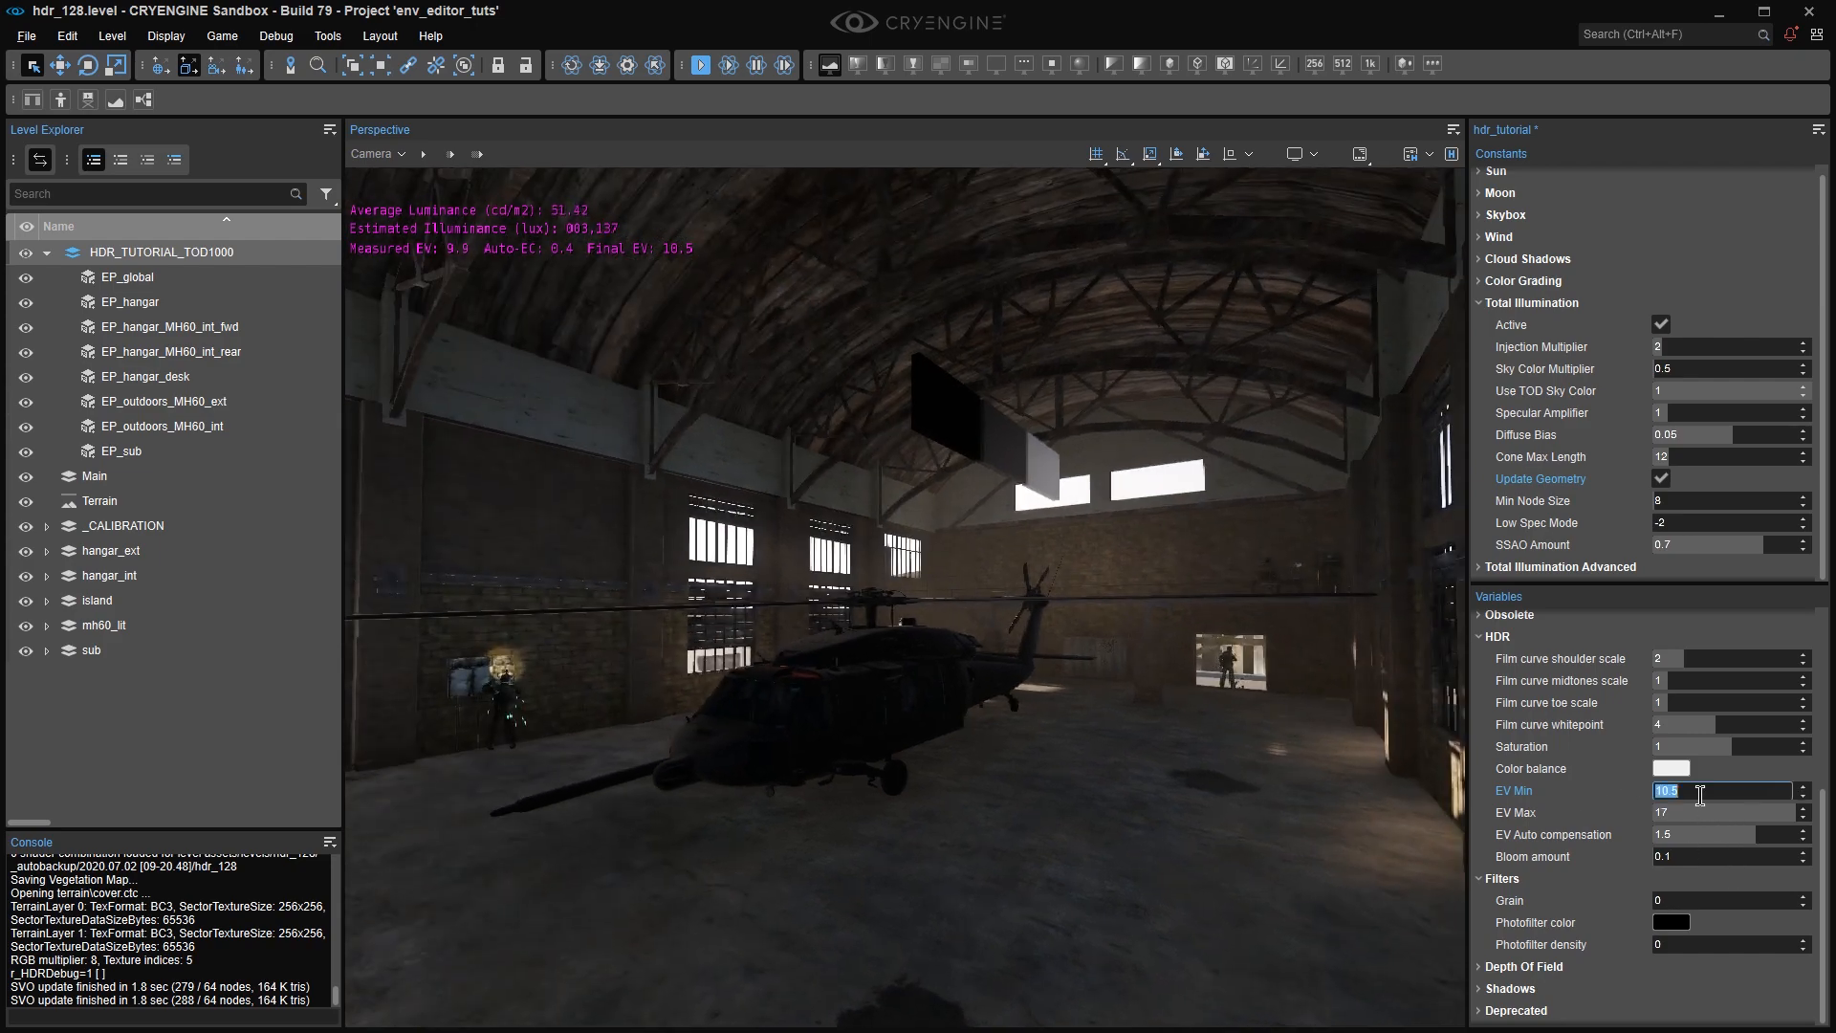
key(Return)
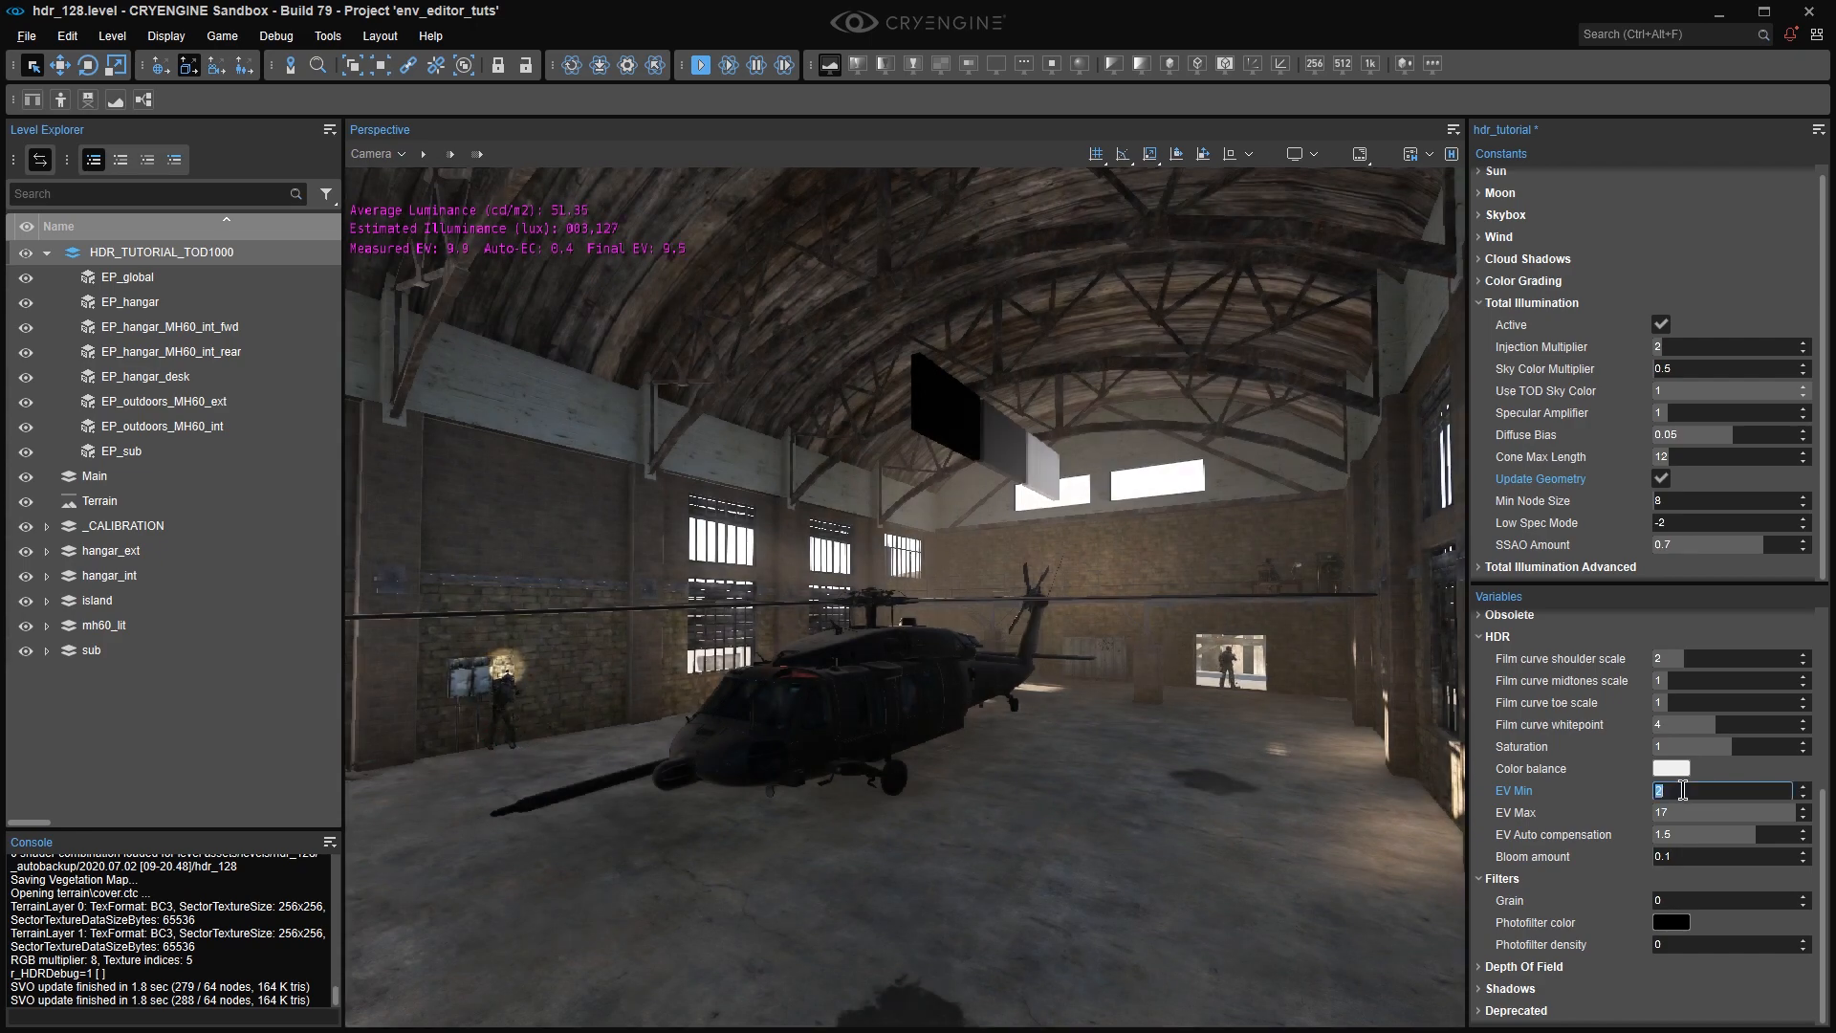
key(Return)
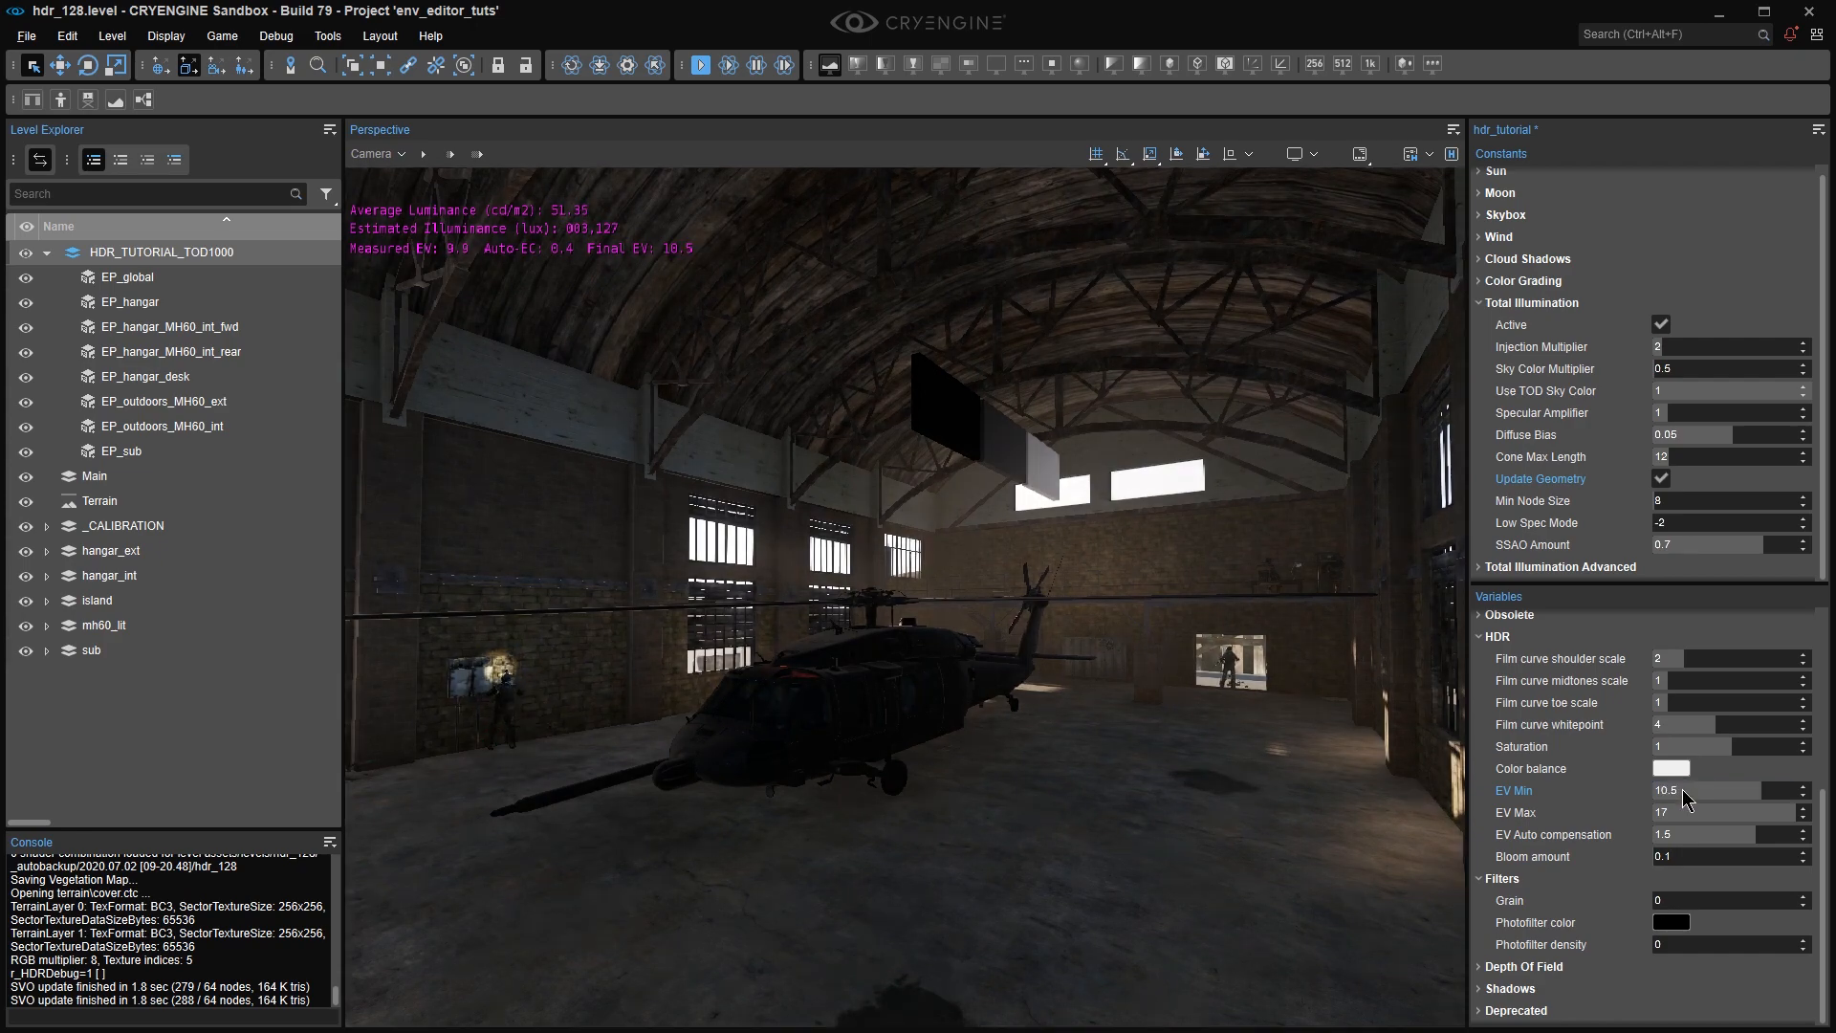
Examine the exposure on the hangar roof, through the entrance, around the outdoor helicopter and back inside.
right_drag(1051, 634, 1042, 536)
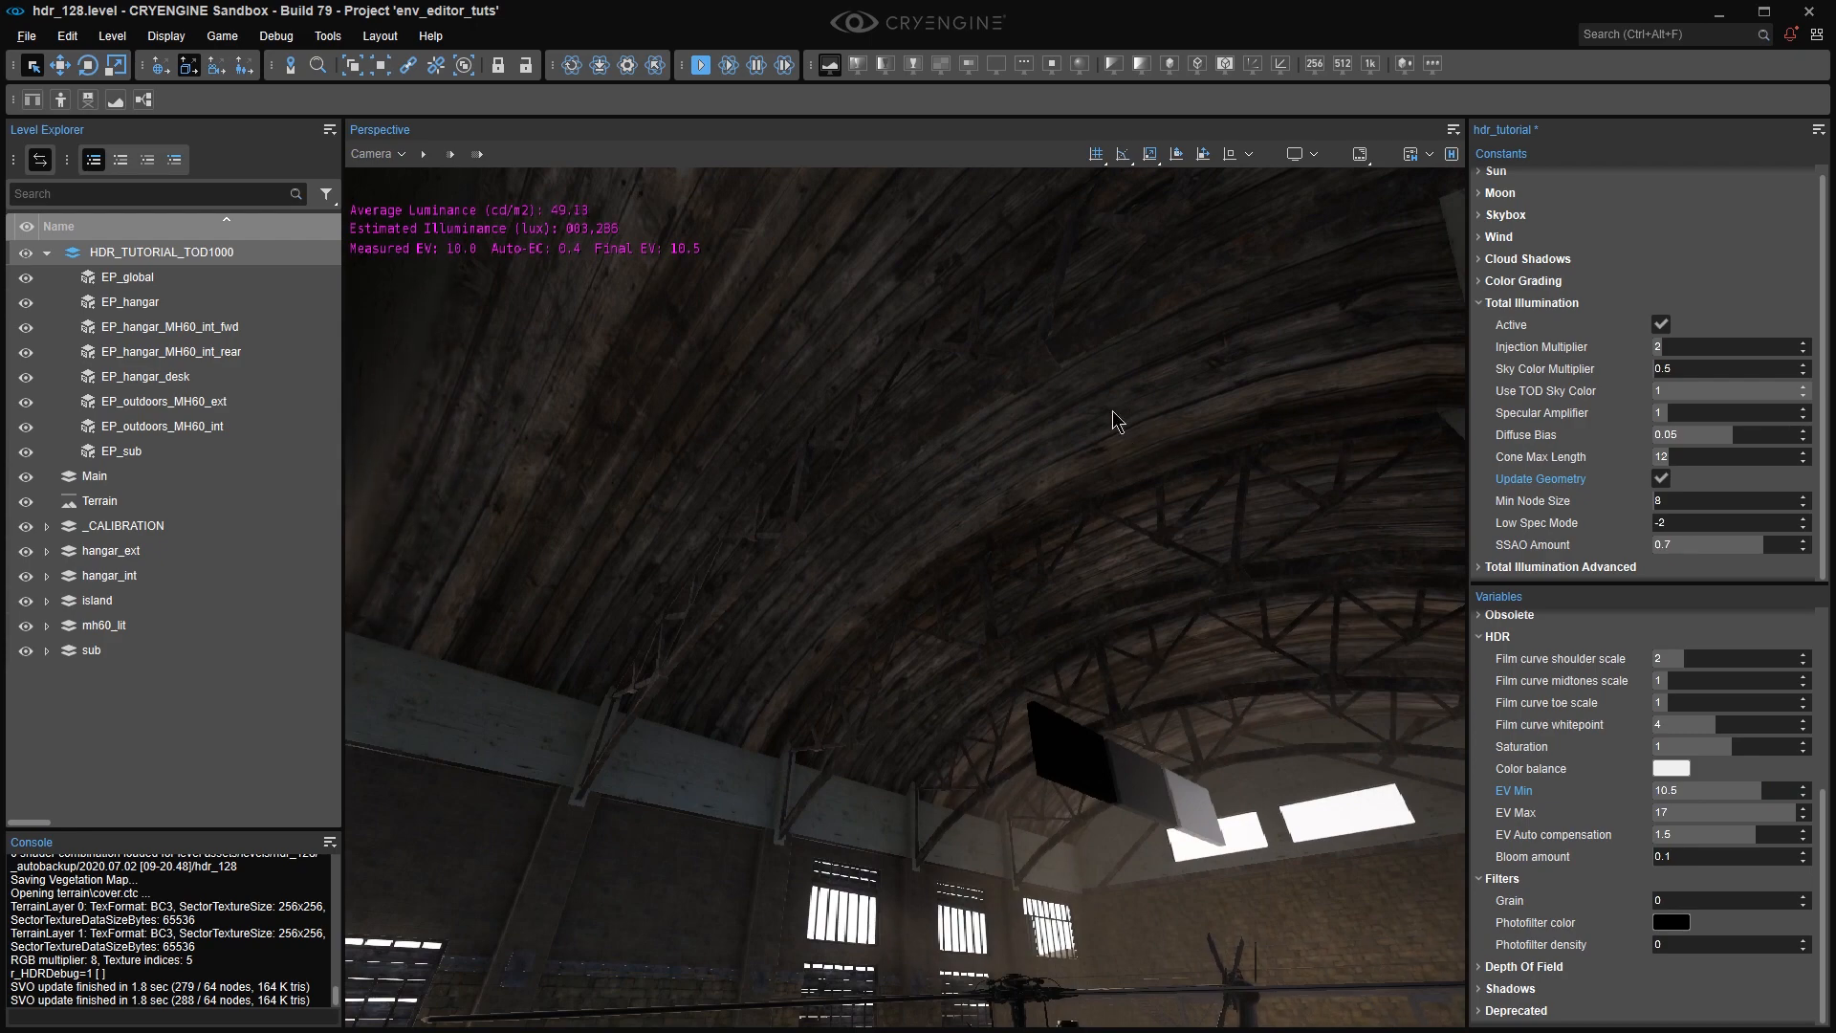
right_drag(1111, 411, 1194, 666)
key(s)
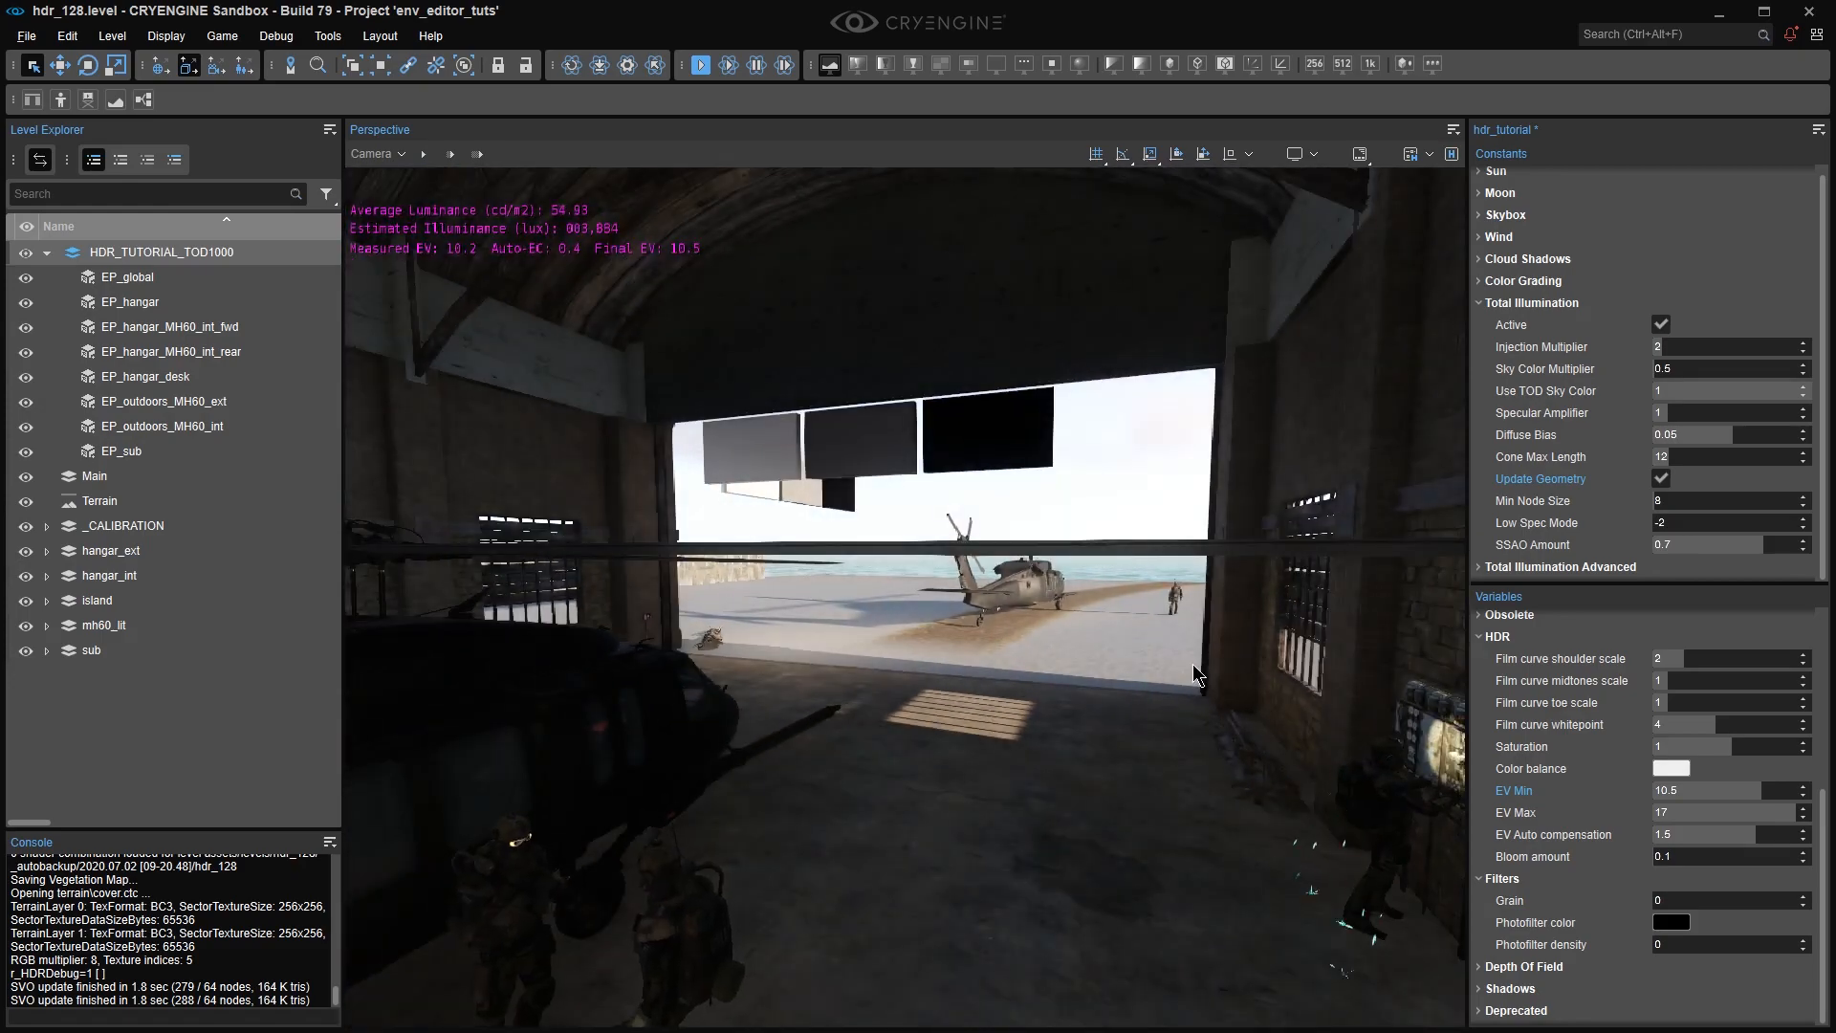
key(w)
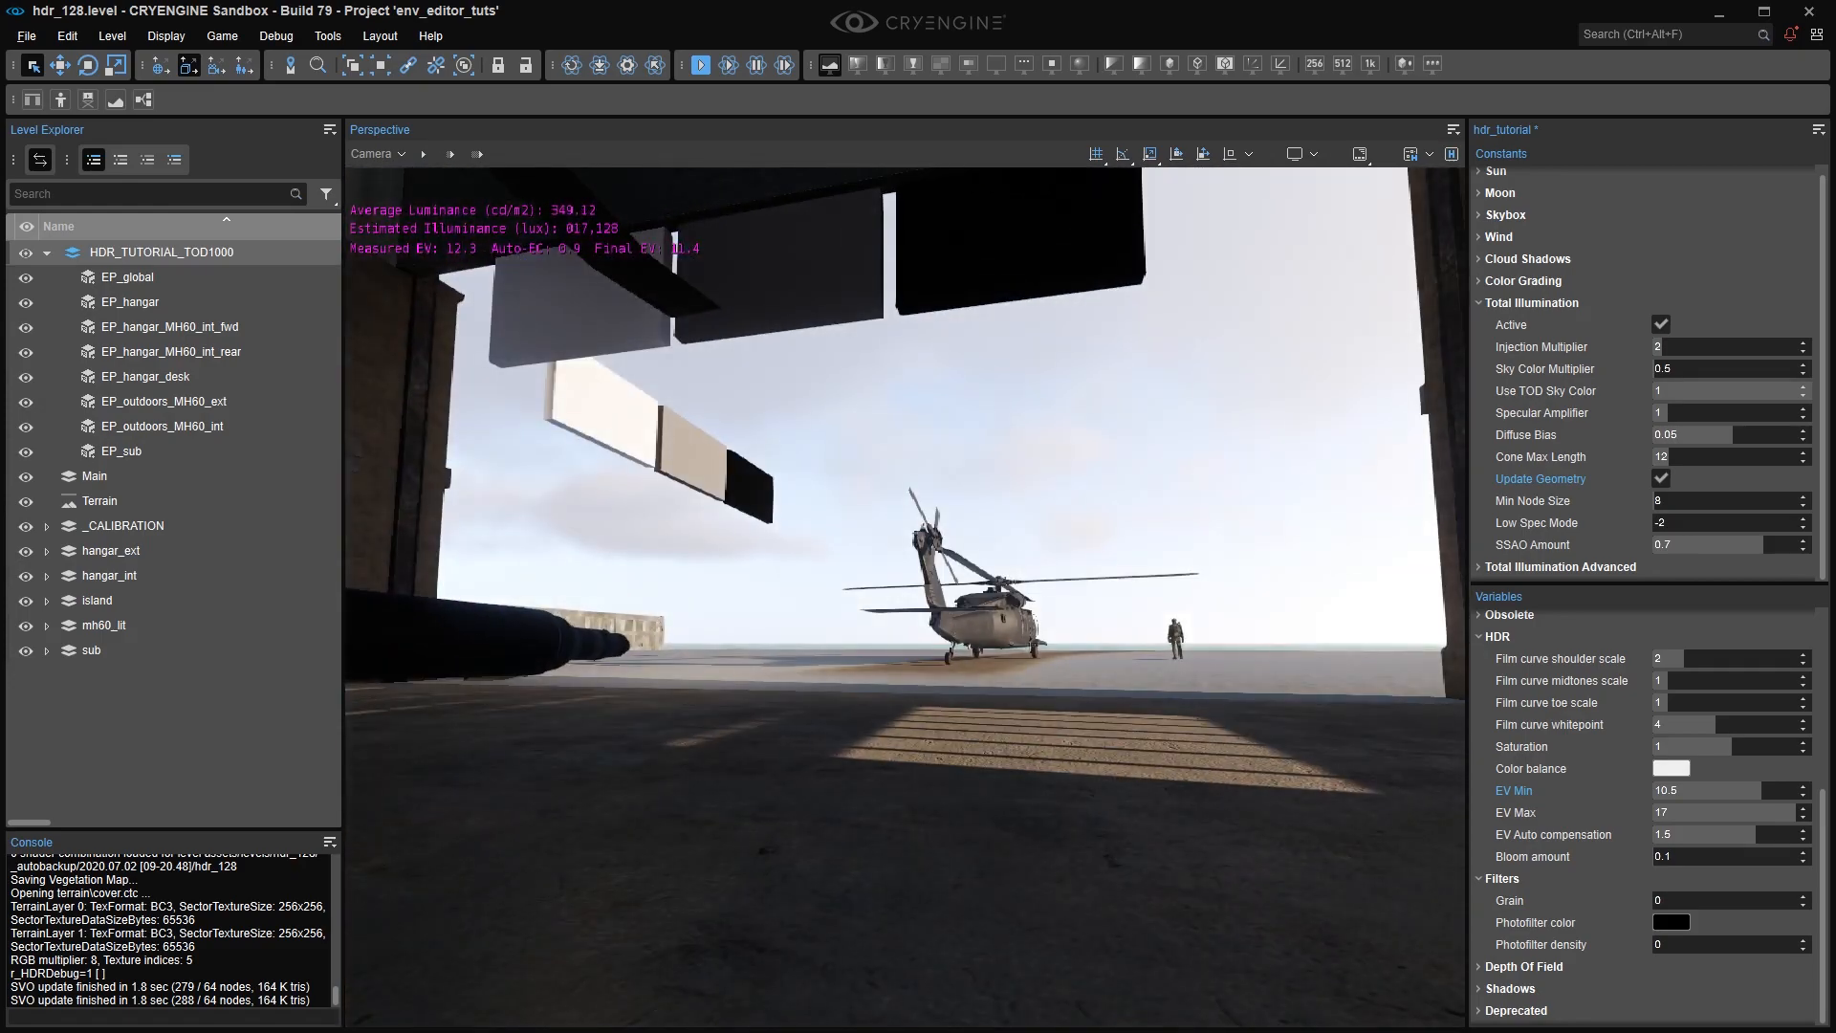
key(w)
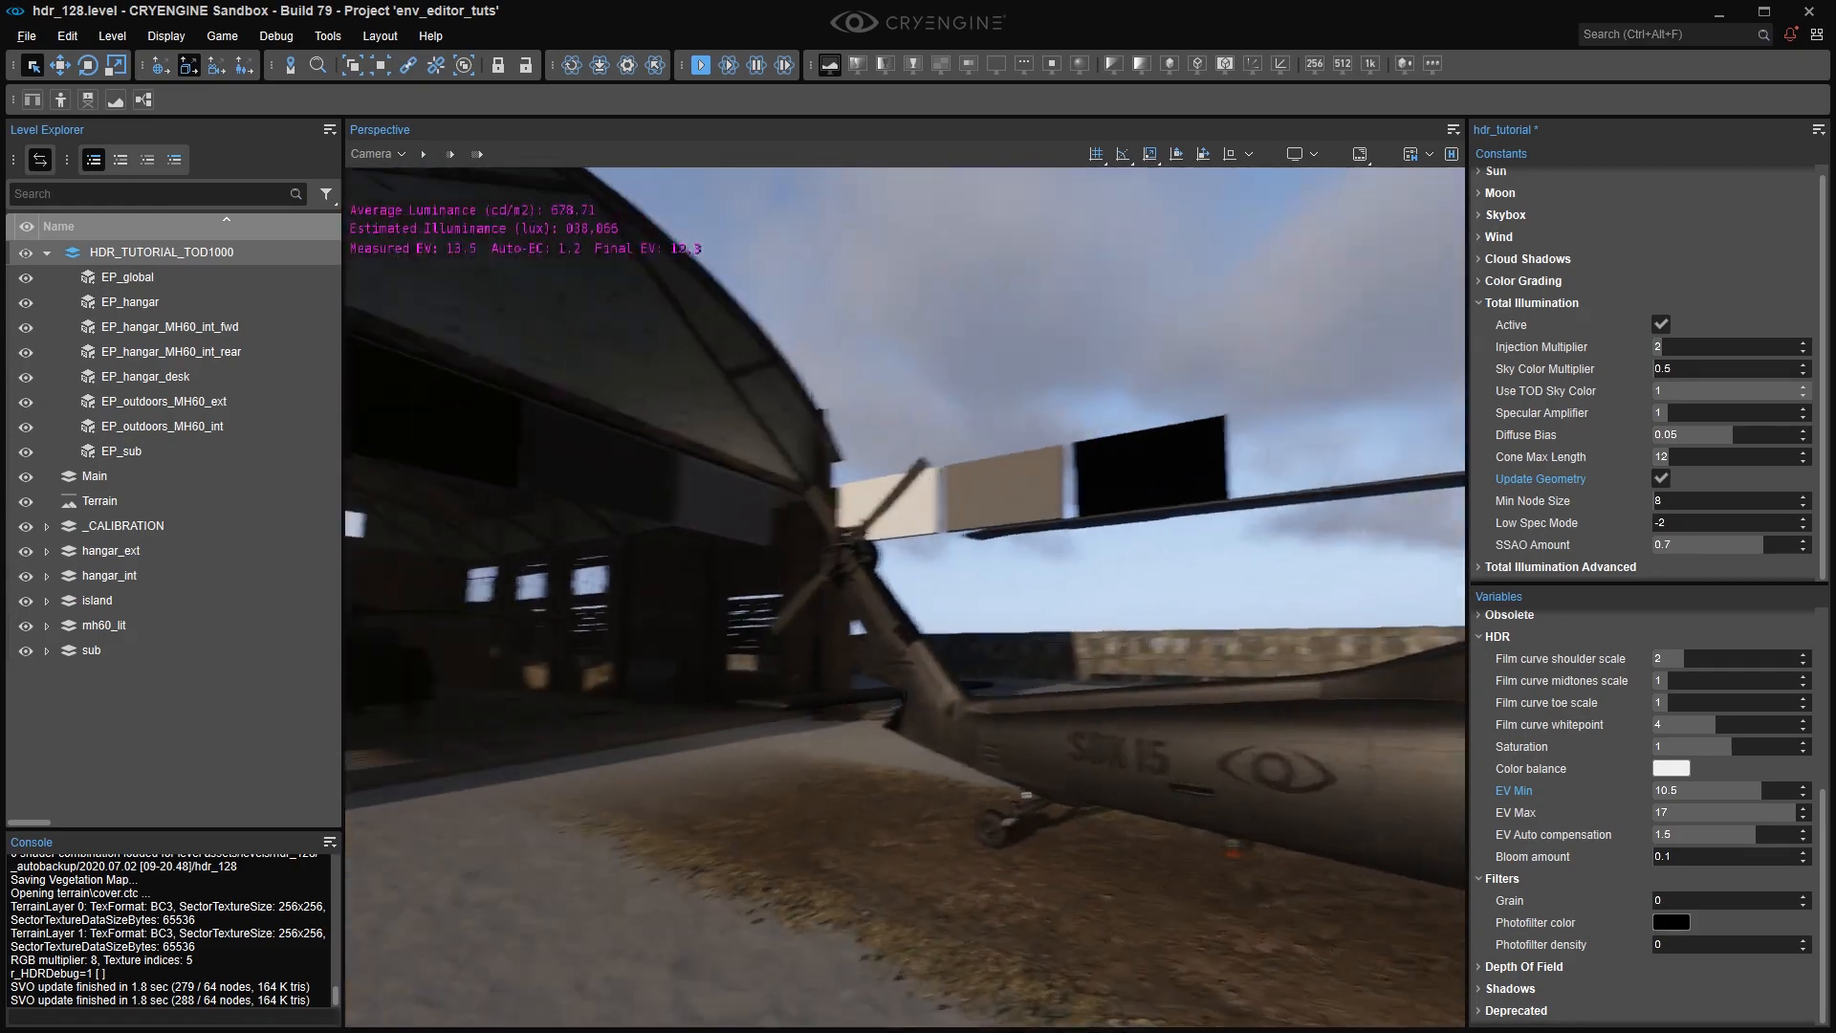
right_drag(1377, 622, 1251, 622)
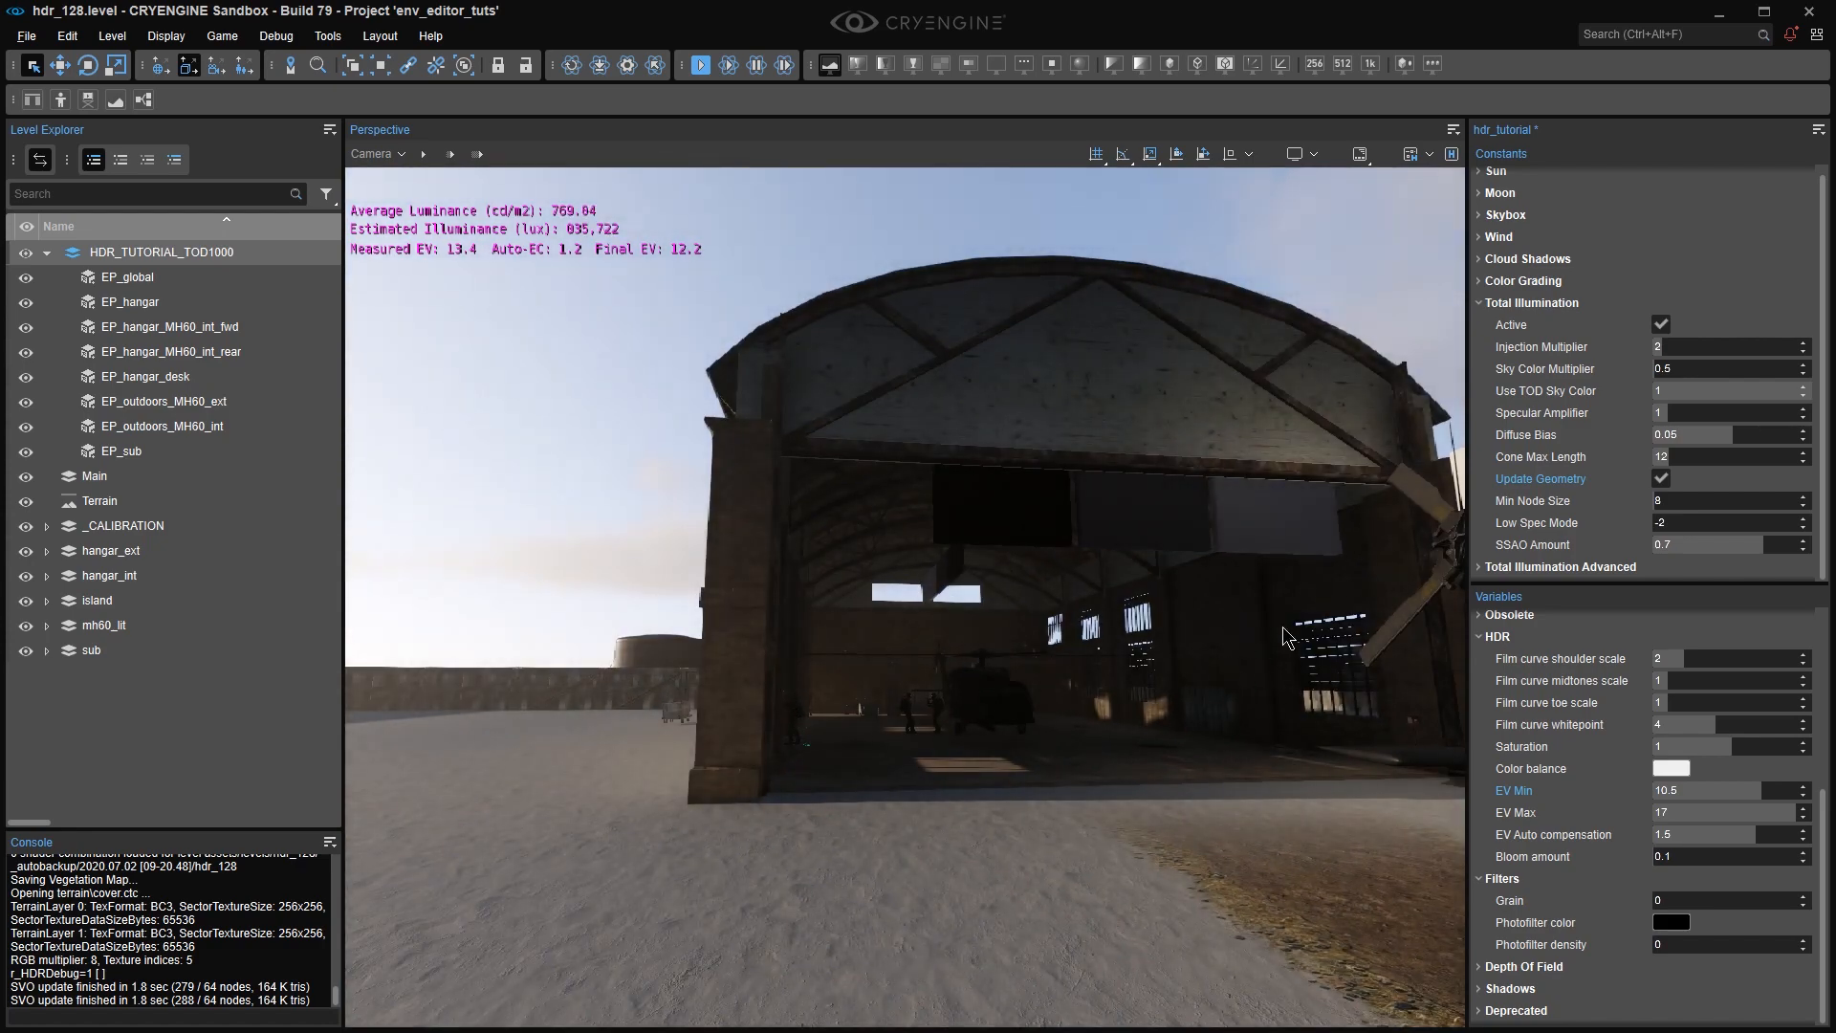
key(w)
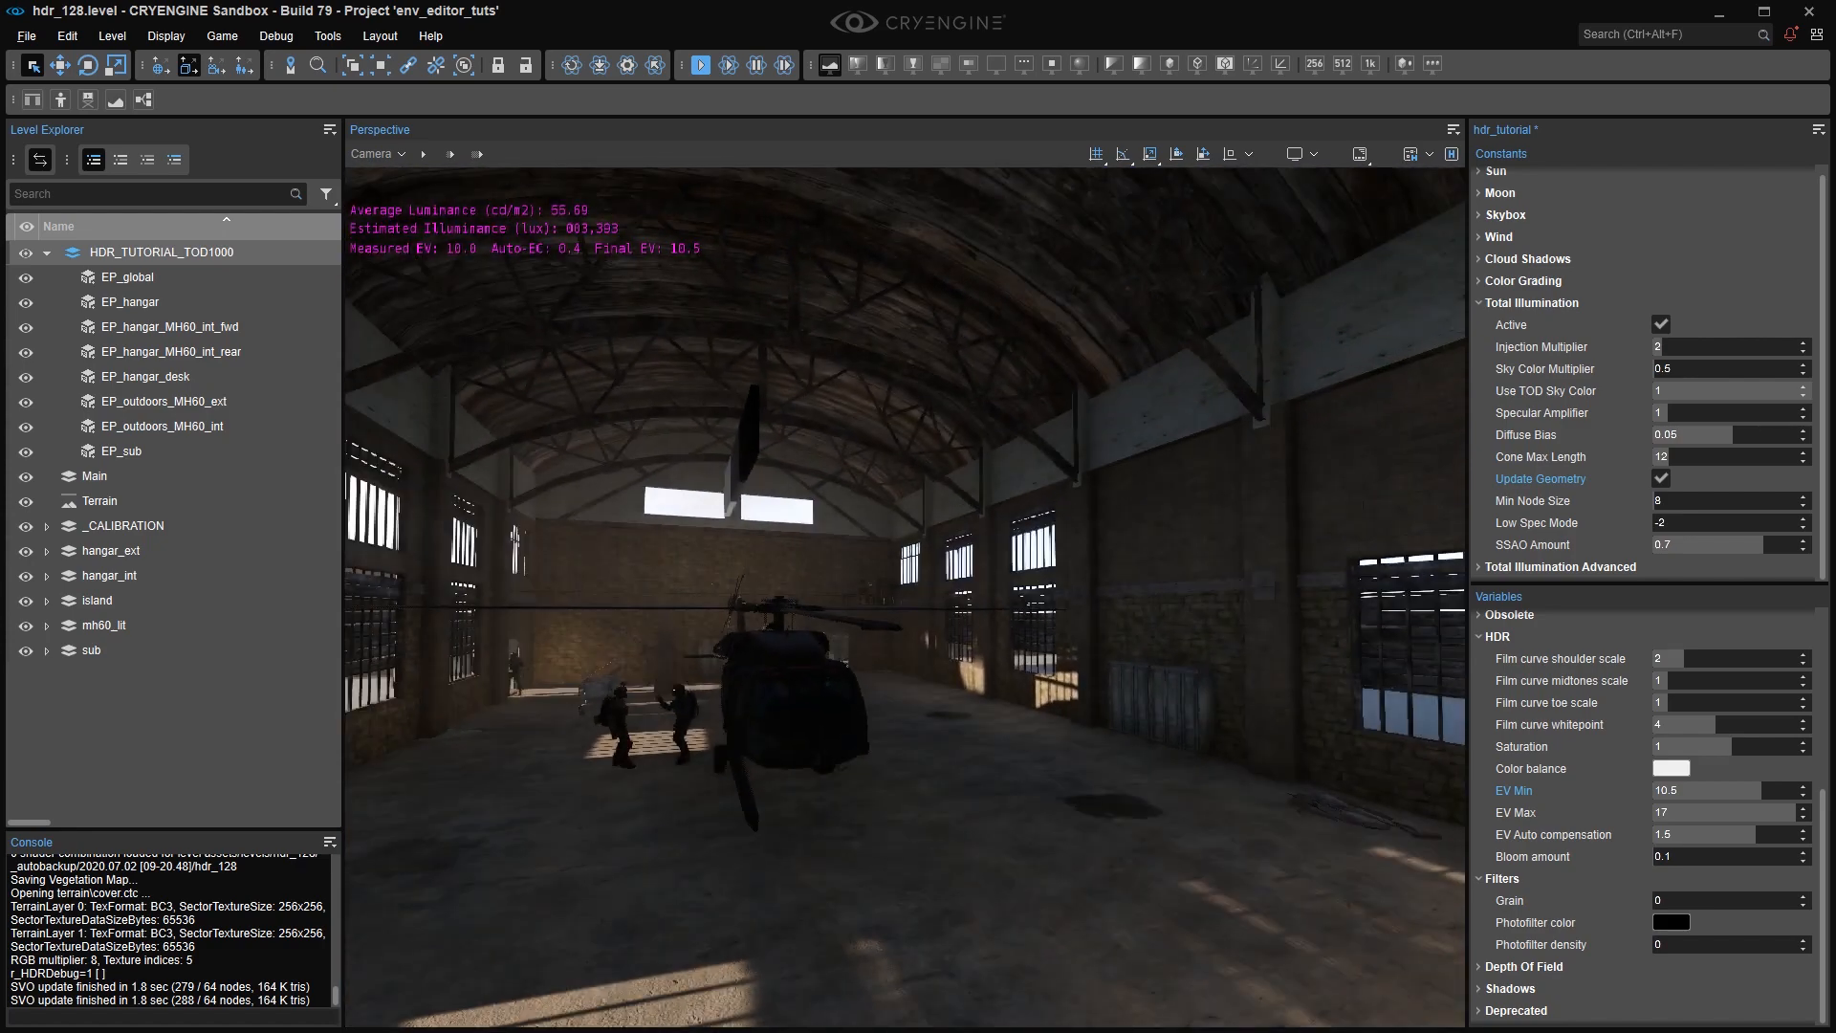
Set the HDR EV Max to 11 with the sky, sea and soldier in view outdoors beside the stone wall.
key(d)
right_drag(1251, 622, 1153, 582)
key(w)
scroll(899, 617, down, 1)
key(w)
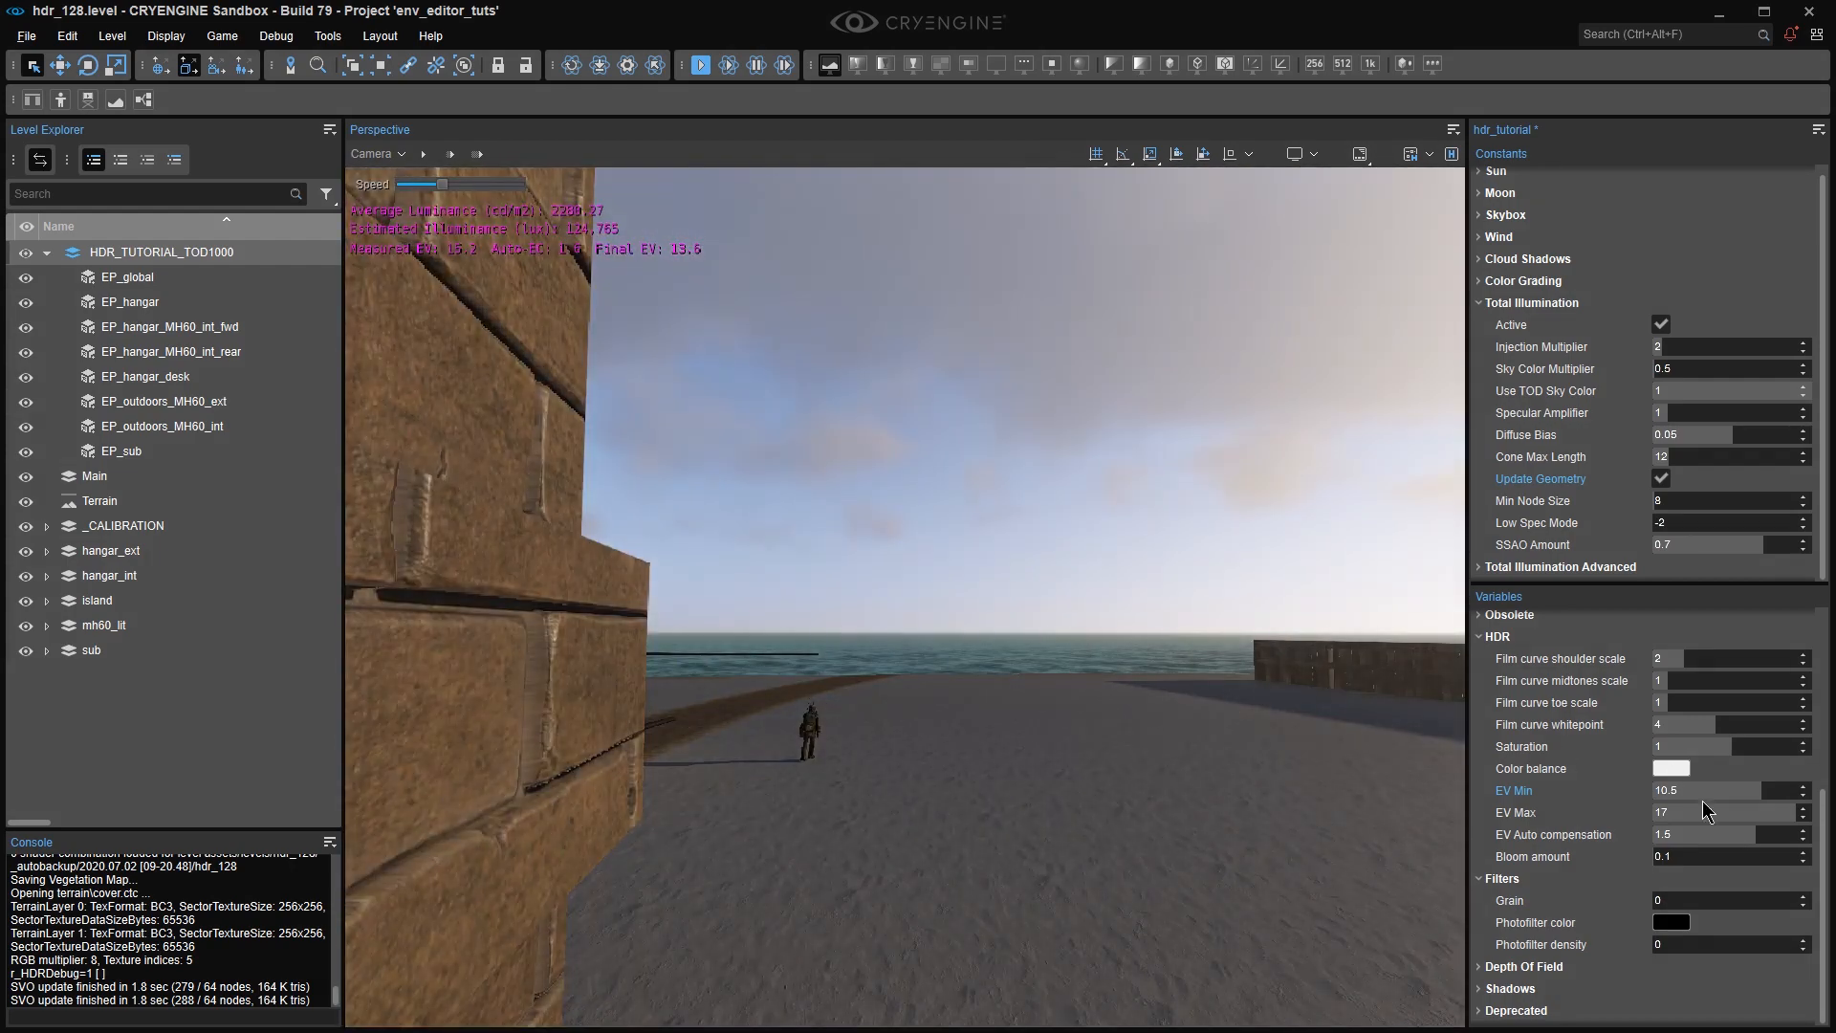
text(1)
key(Return)
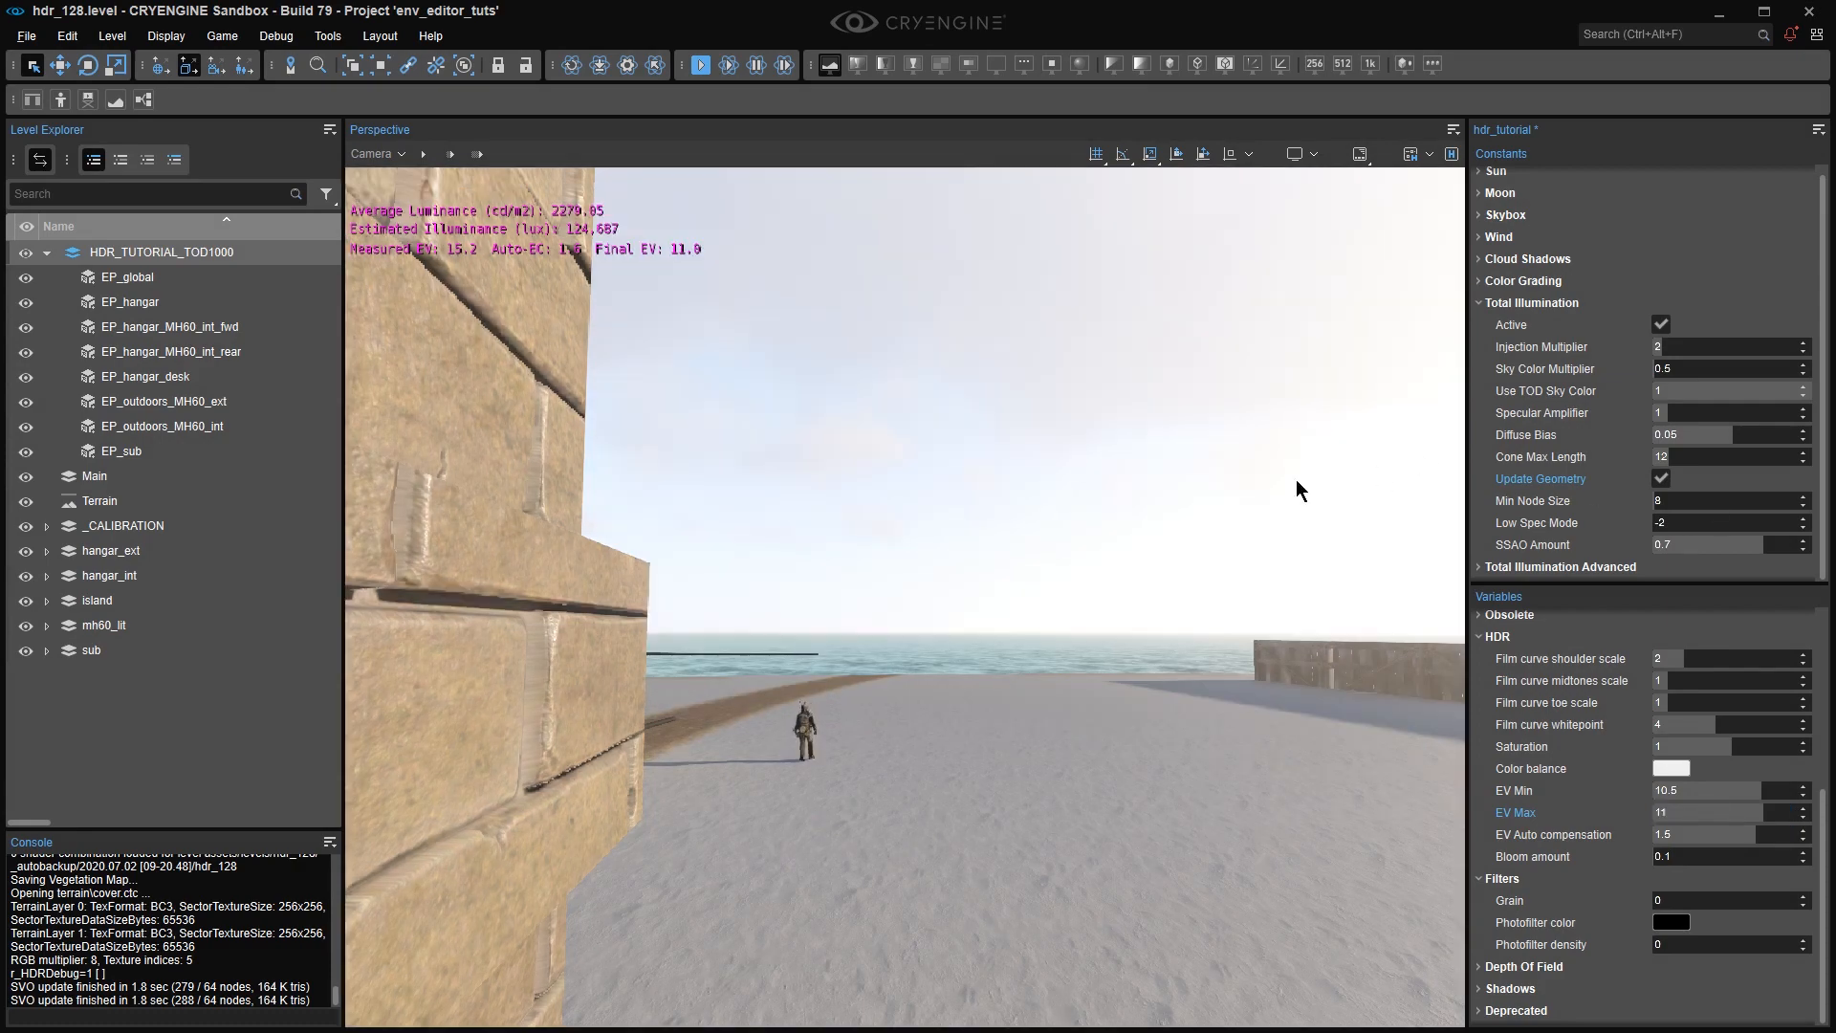
Set the HDR EV Max to 15 and view the hangar, outdoor helicopter and soldier against the sky.
right_drag(1295, 479, 899, 526)
key(w)
scroll(1243, 454, up, 1)
key(w)
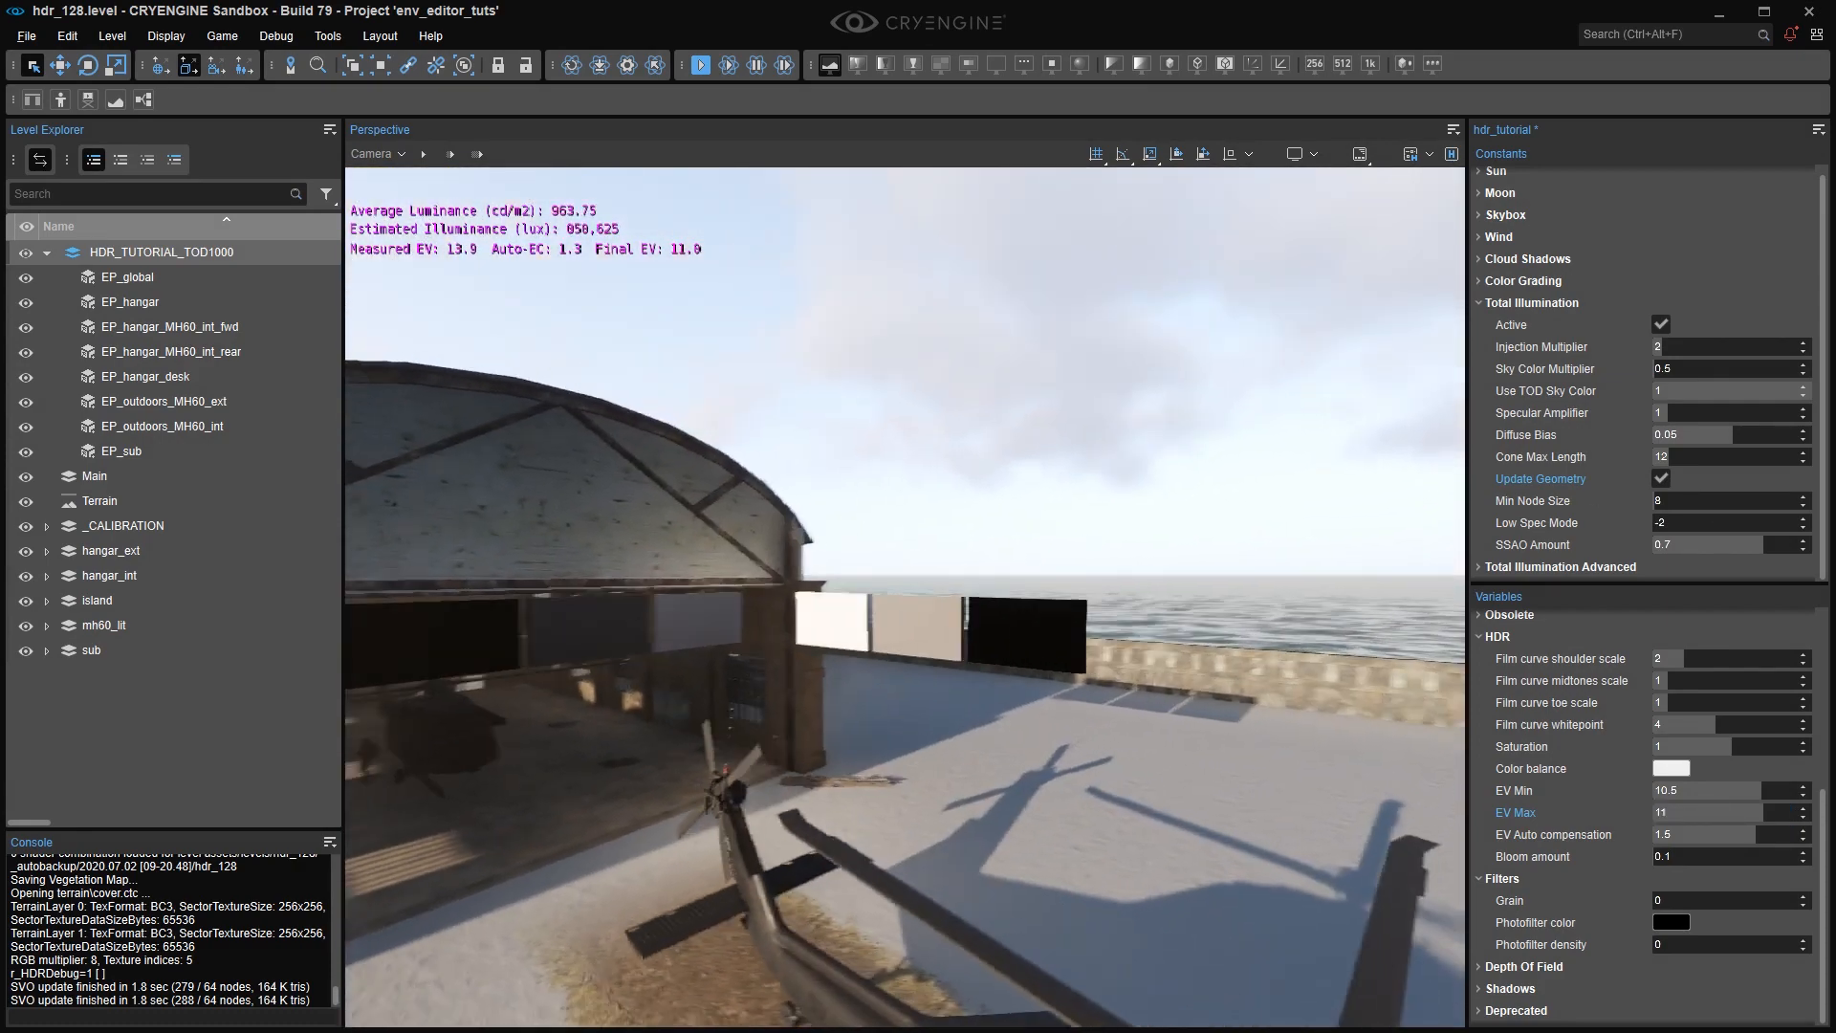
mouse_move(1072, 517)
right_down()
mouse_move(1038, 512)
mouse_move(1073, 517)
right_up()
key(w)
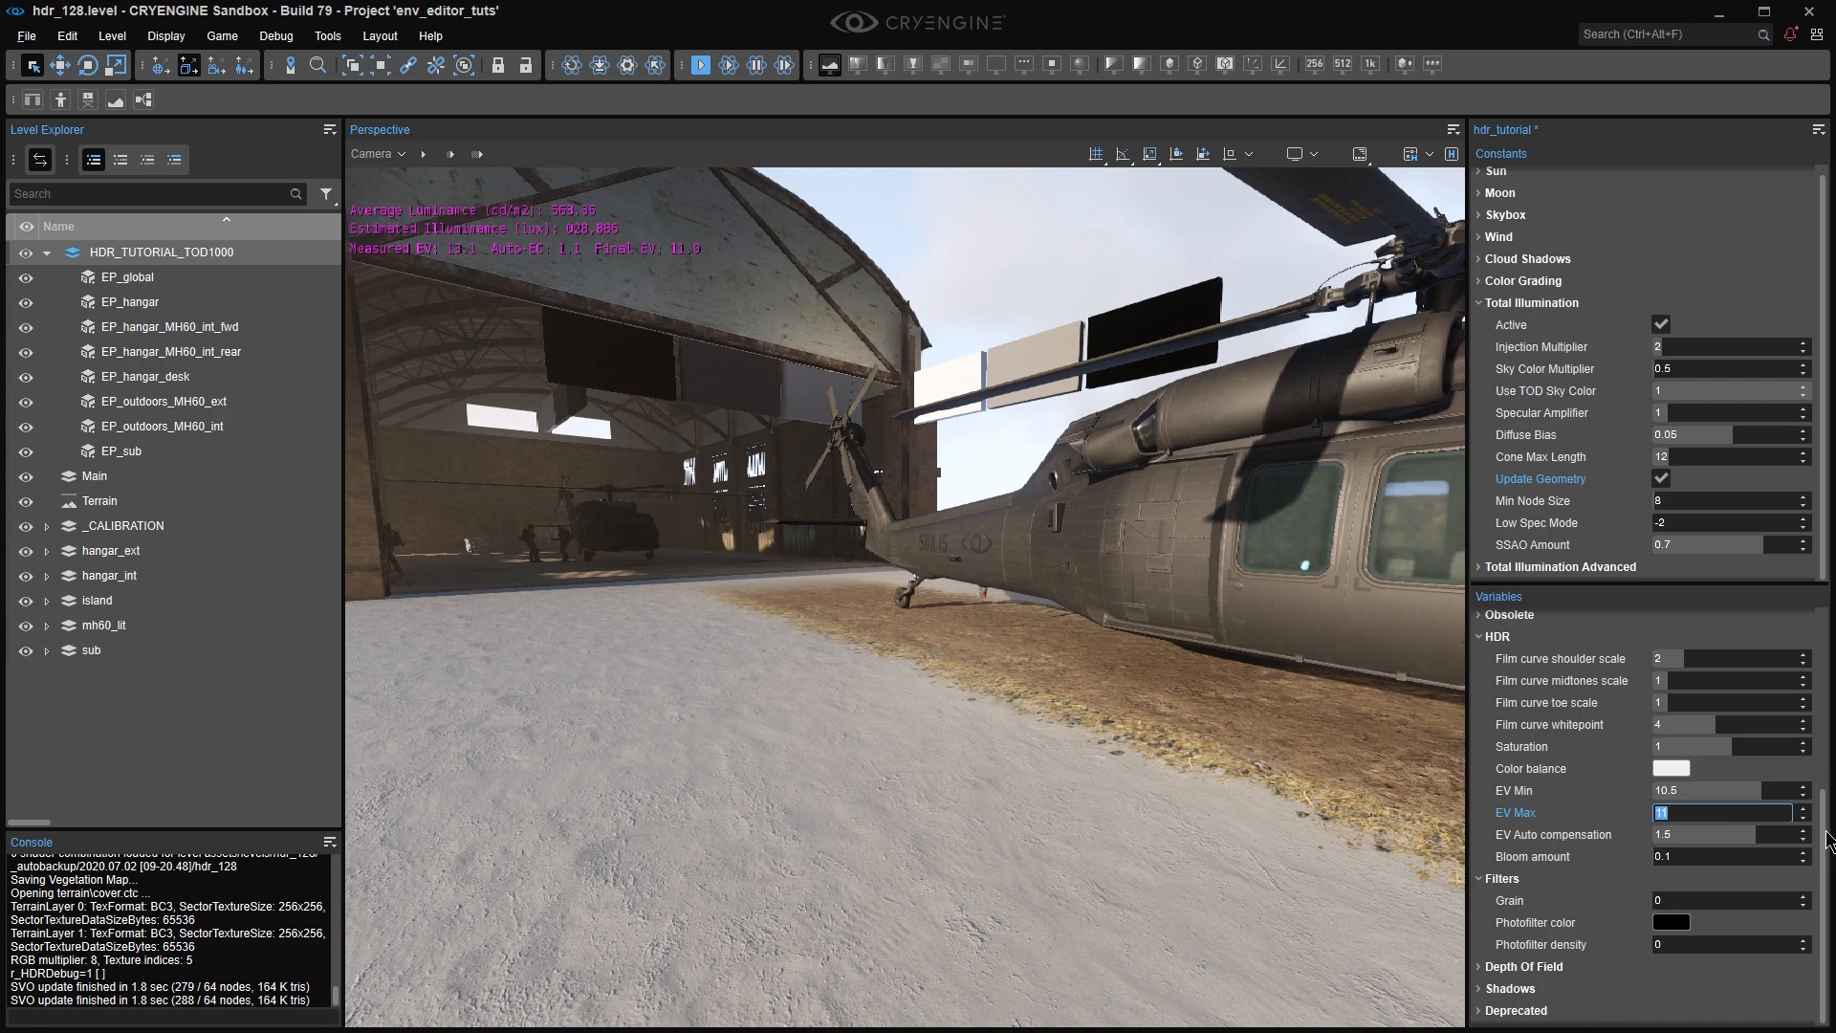
key(Return)
key(s)
mouse_move(1230, 660)
right_down()
mouse_move(1243, 684)
mouse_move(1230, 660)
right_up()
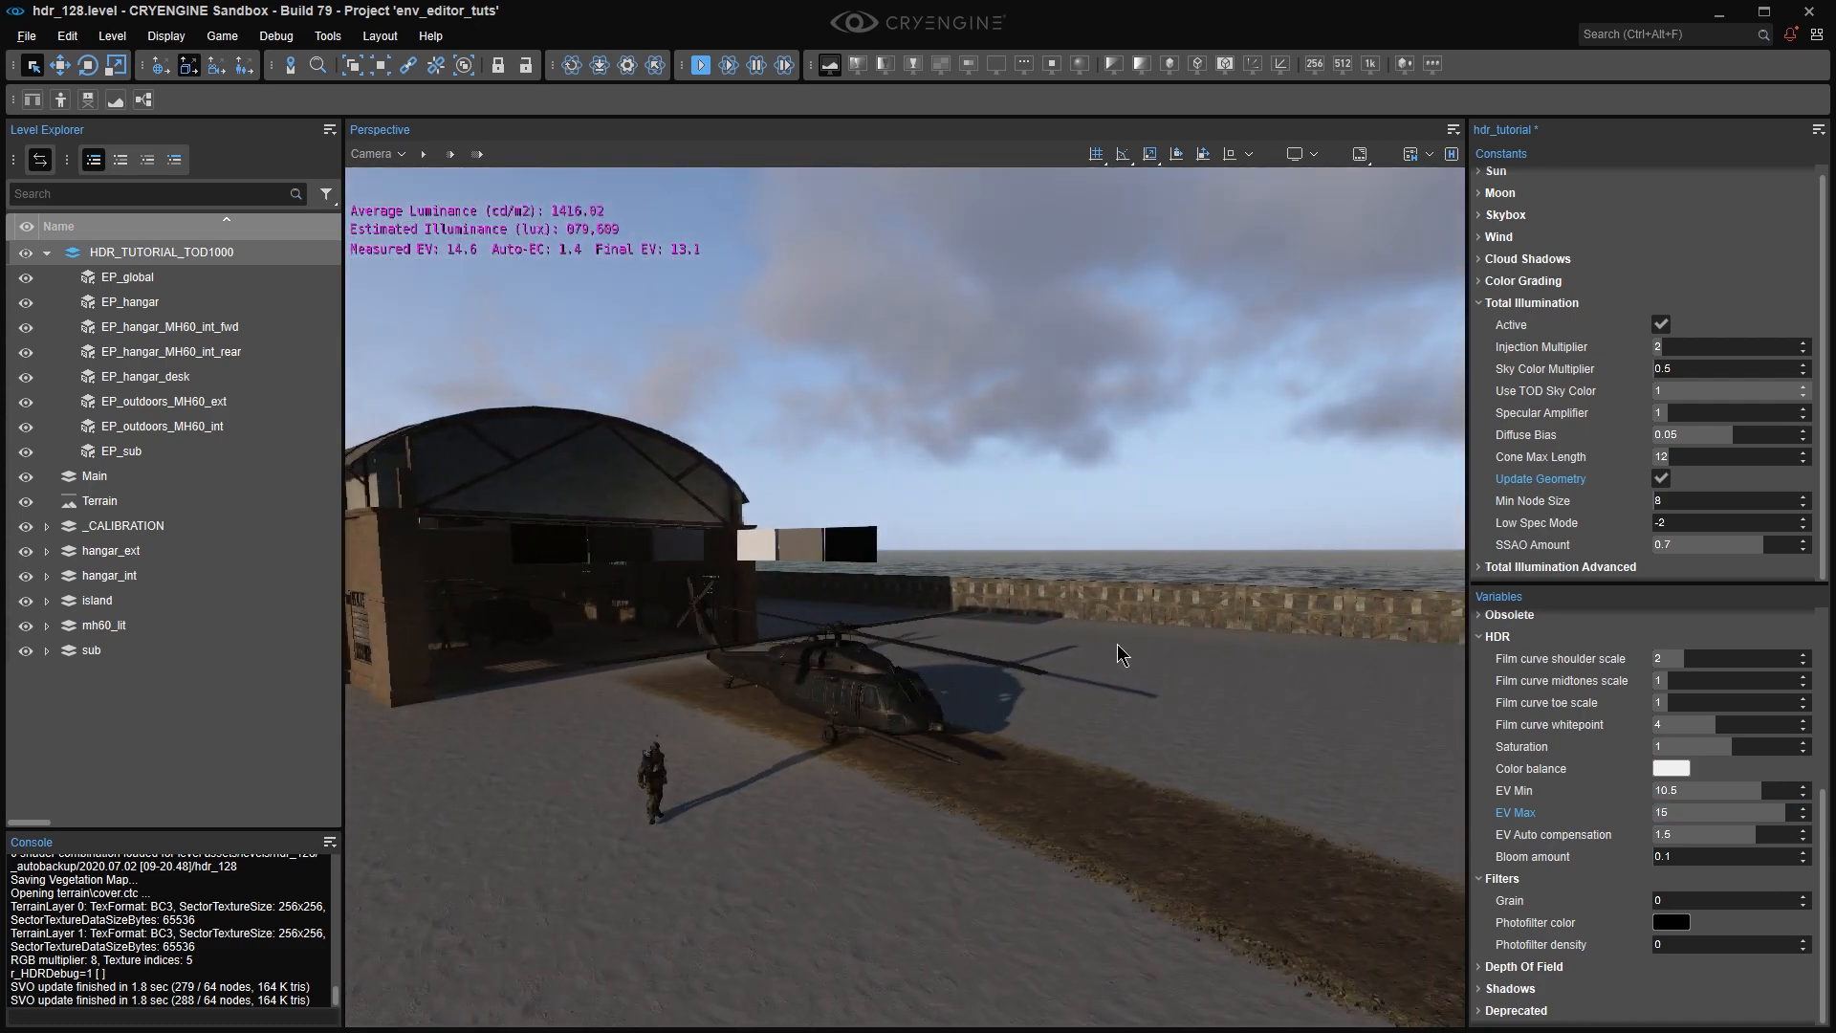
right_drag(1117, 645, 1071, 642)
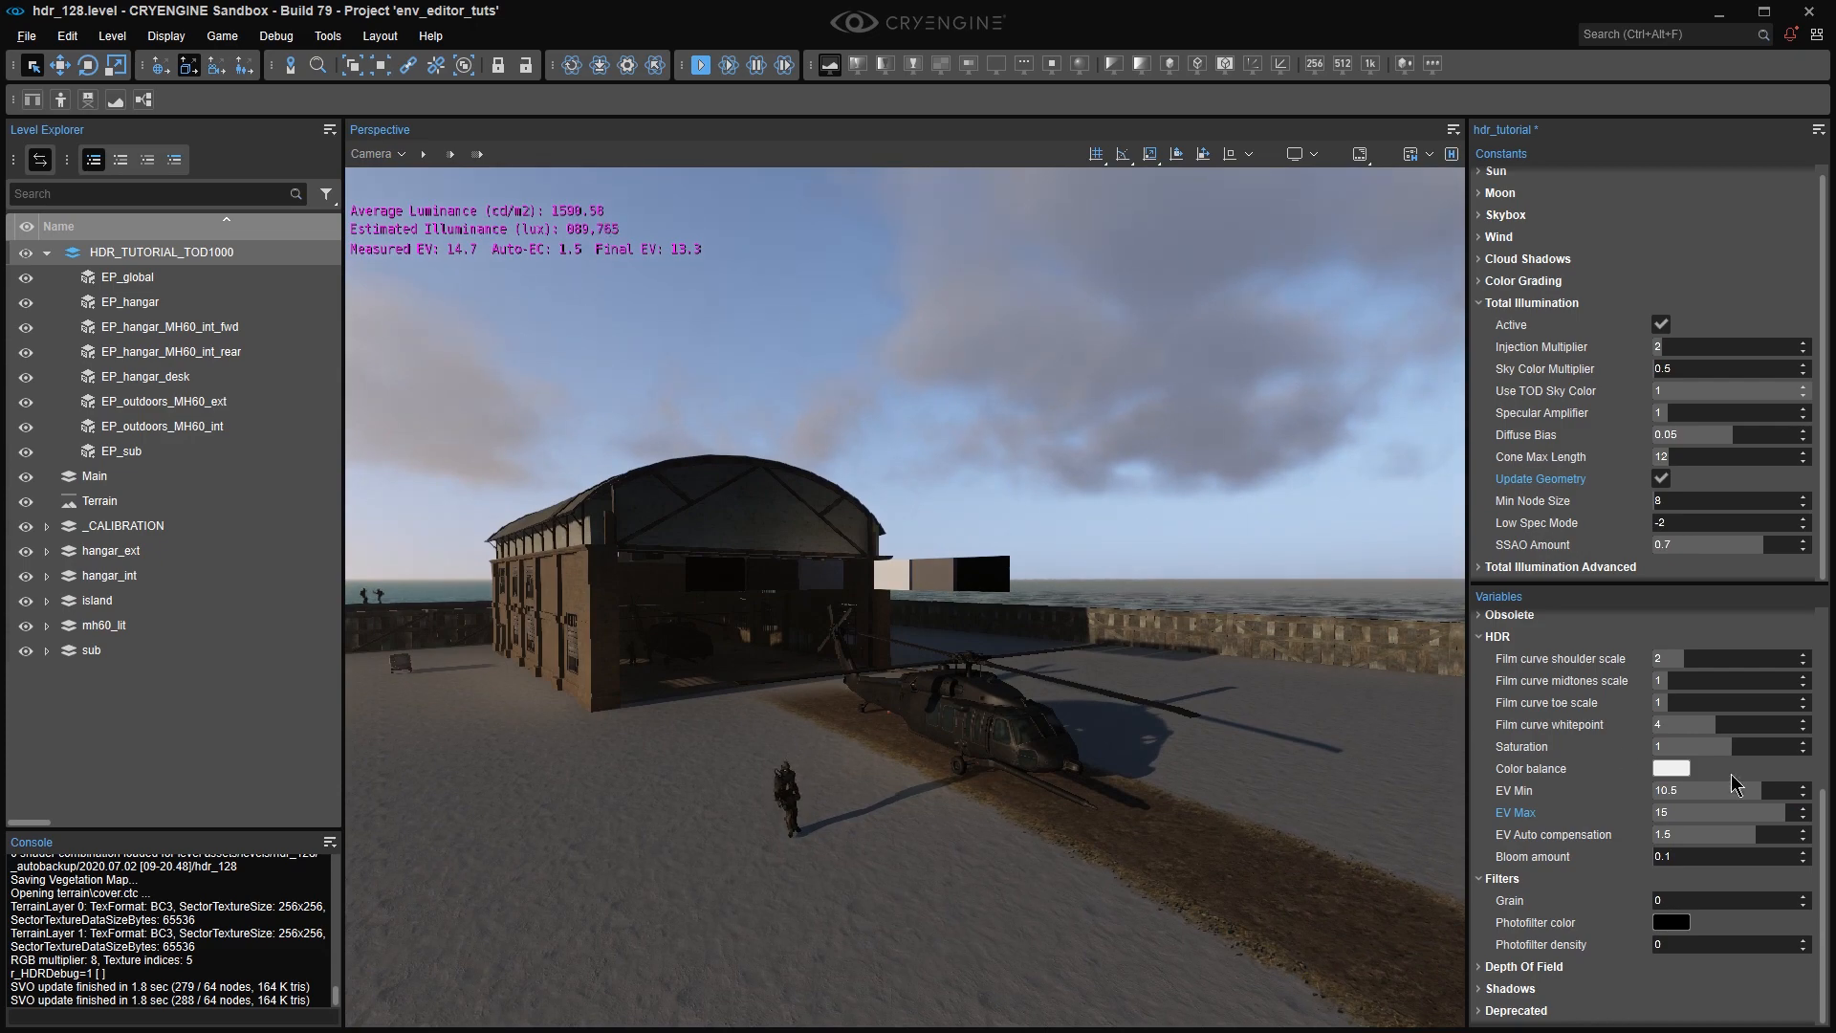
Examine the exposure inside the hangar, looking past the soldiers through the entrance to the outdoor helicopter.
key(d)
right_drag(1334, 763, 1077, 557)
scroll(1200, 754, up, 2)
key(w)
key(d)
key(s)
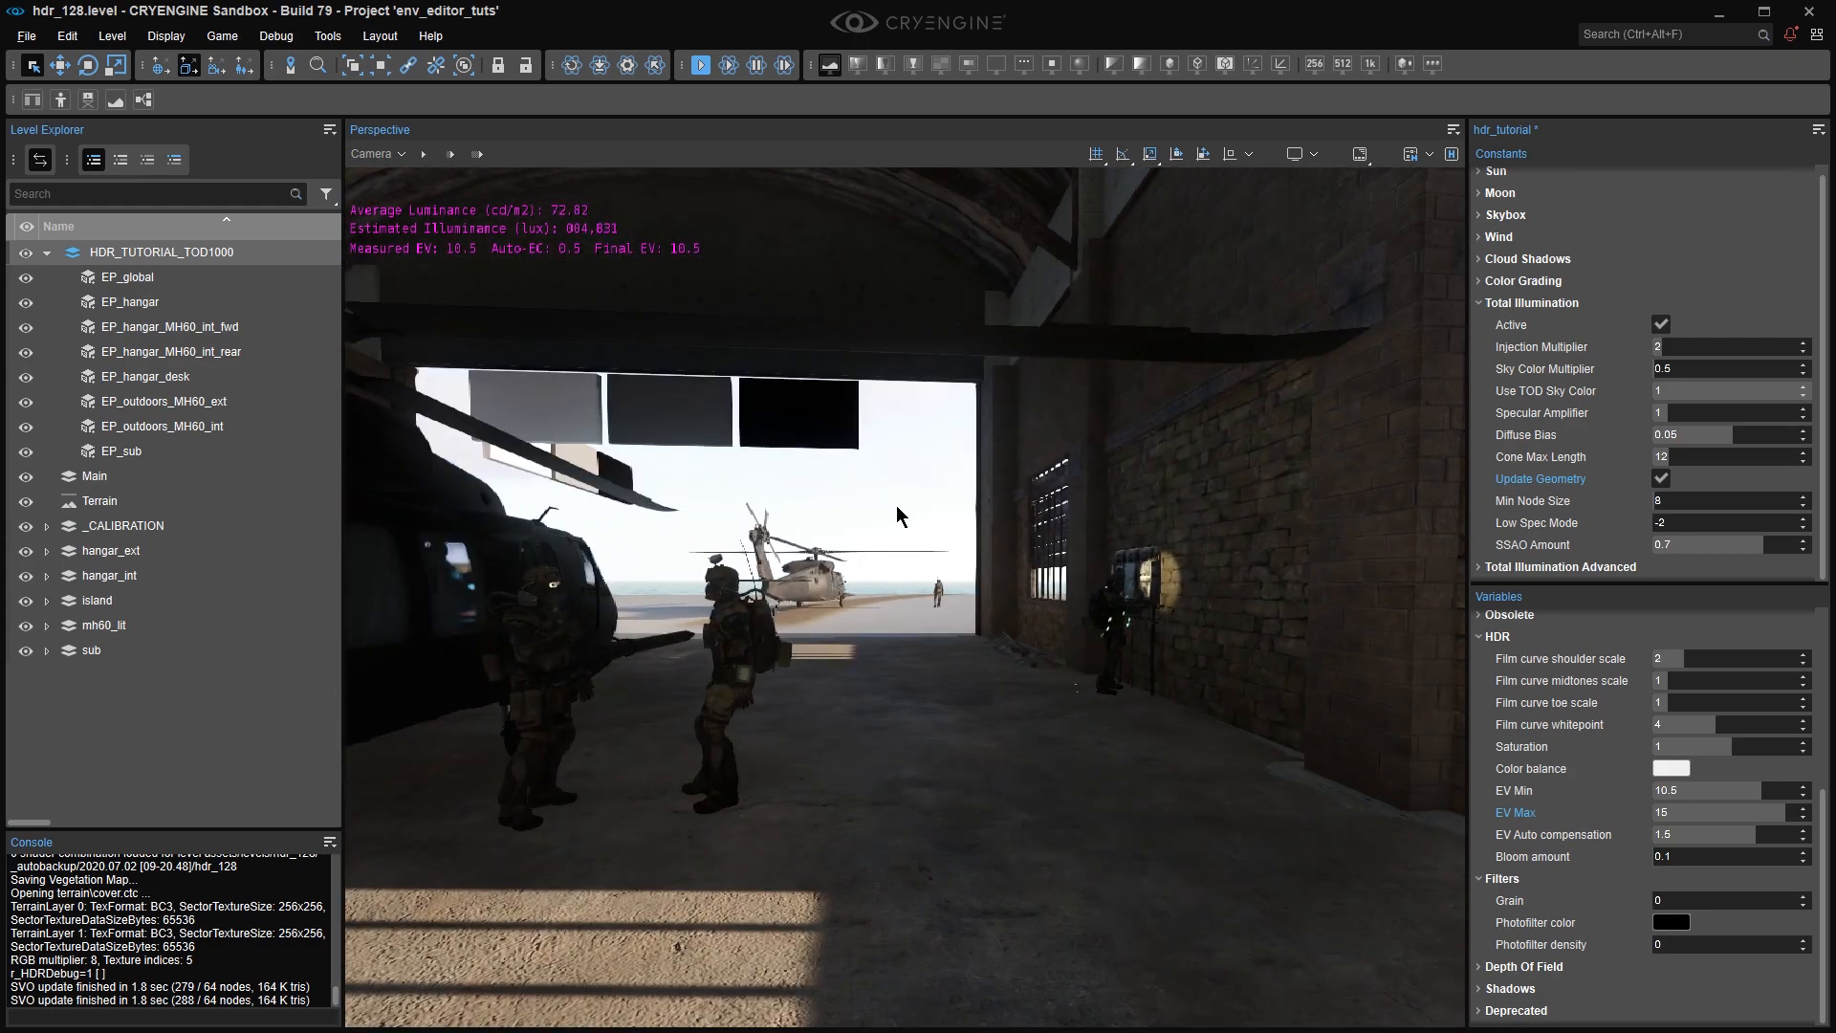
key(w)
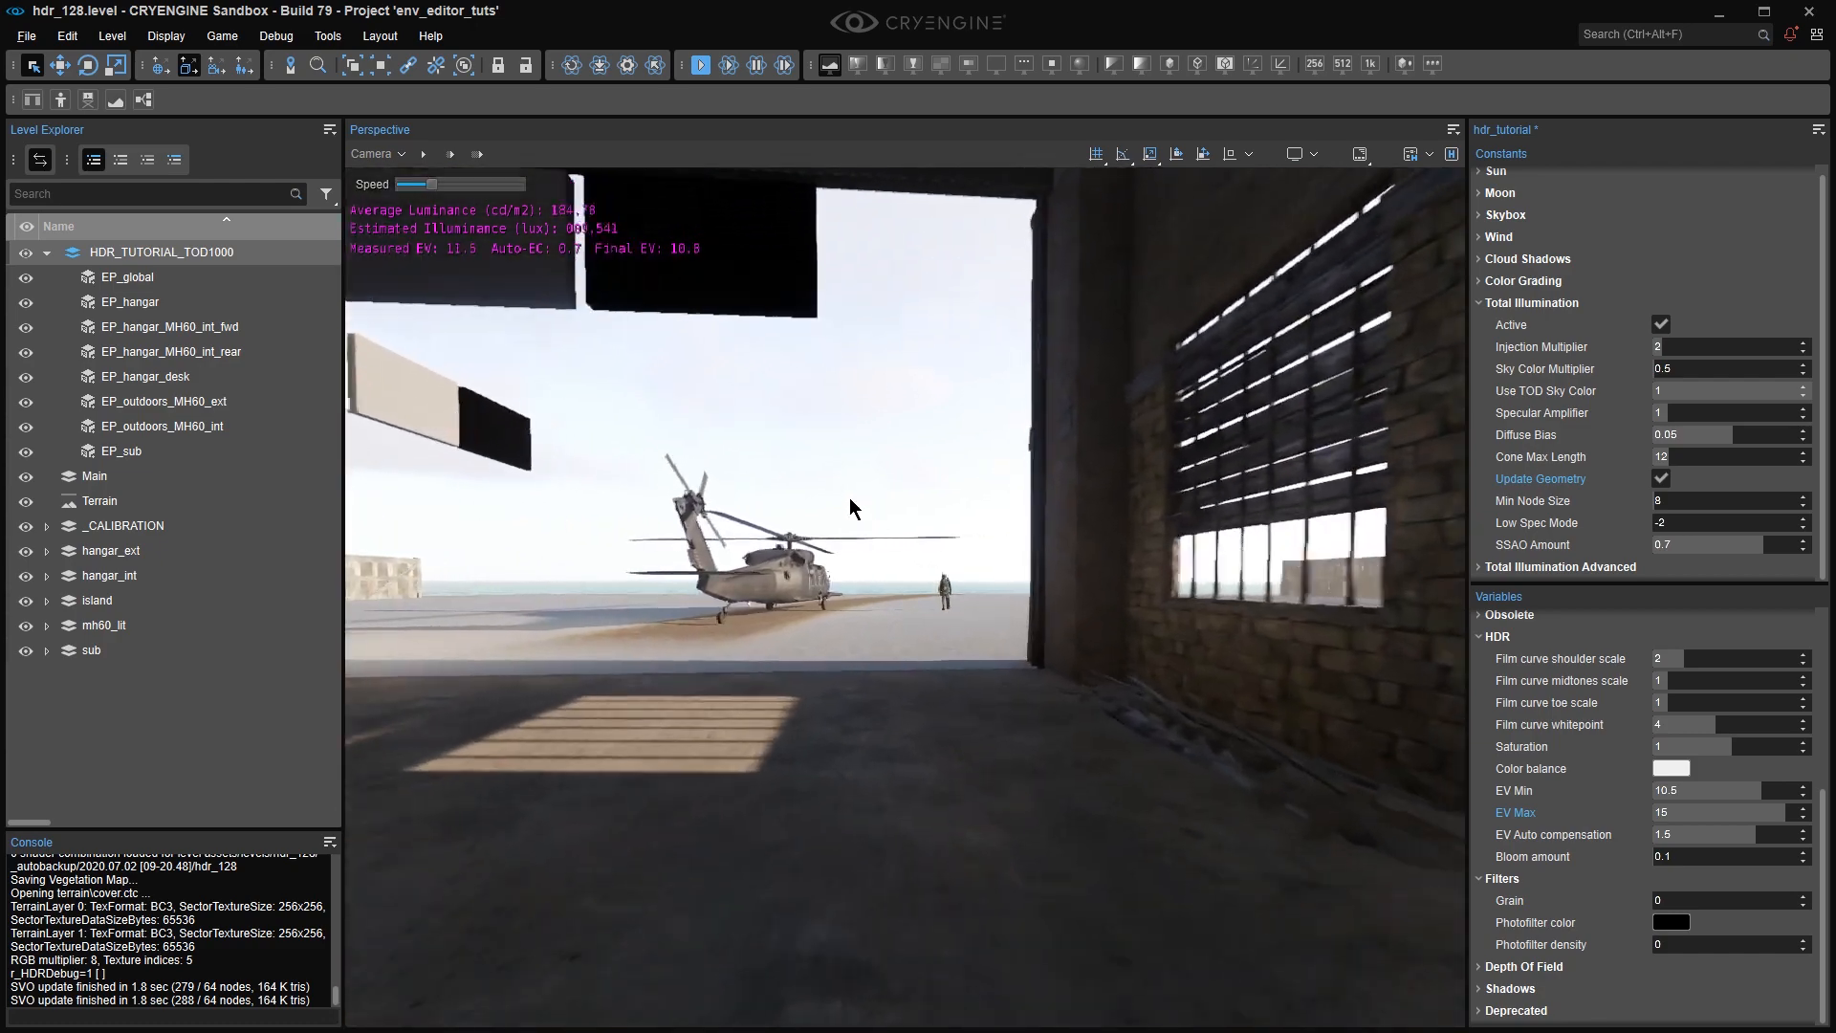
Examine the exposure from outside the hangar entrance, comparing the bright ground and sky with the dark interior.
right_drag(844, 492, 1444, 468)
key(w)
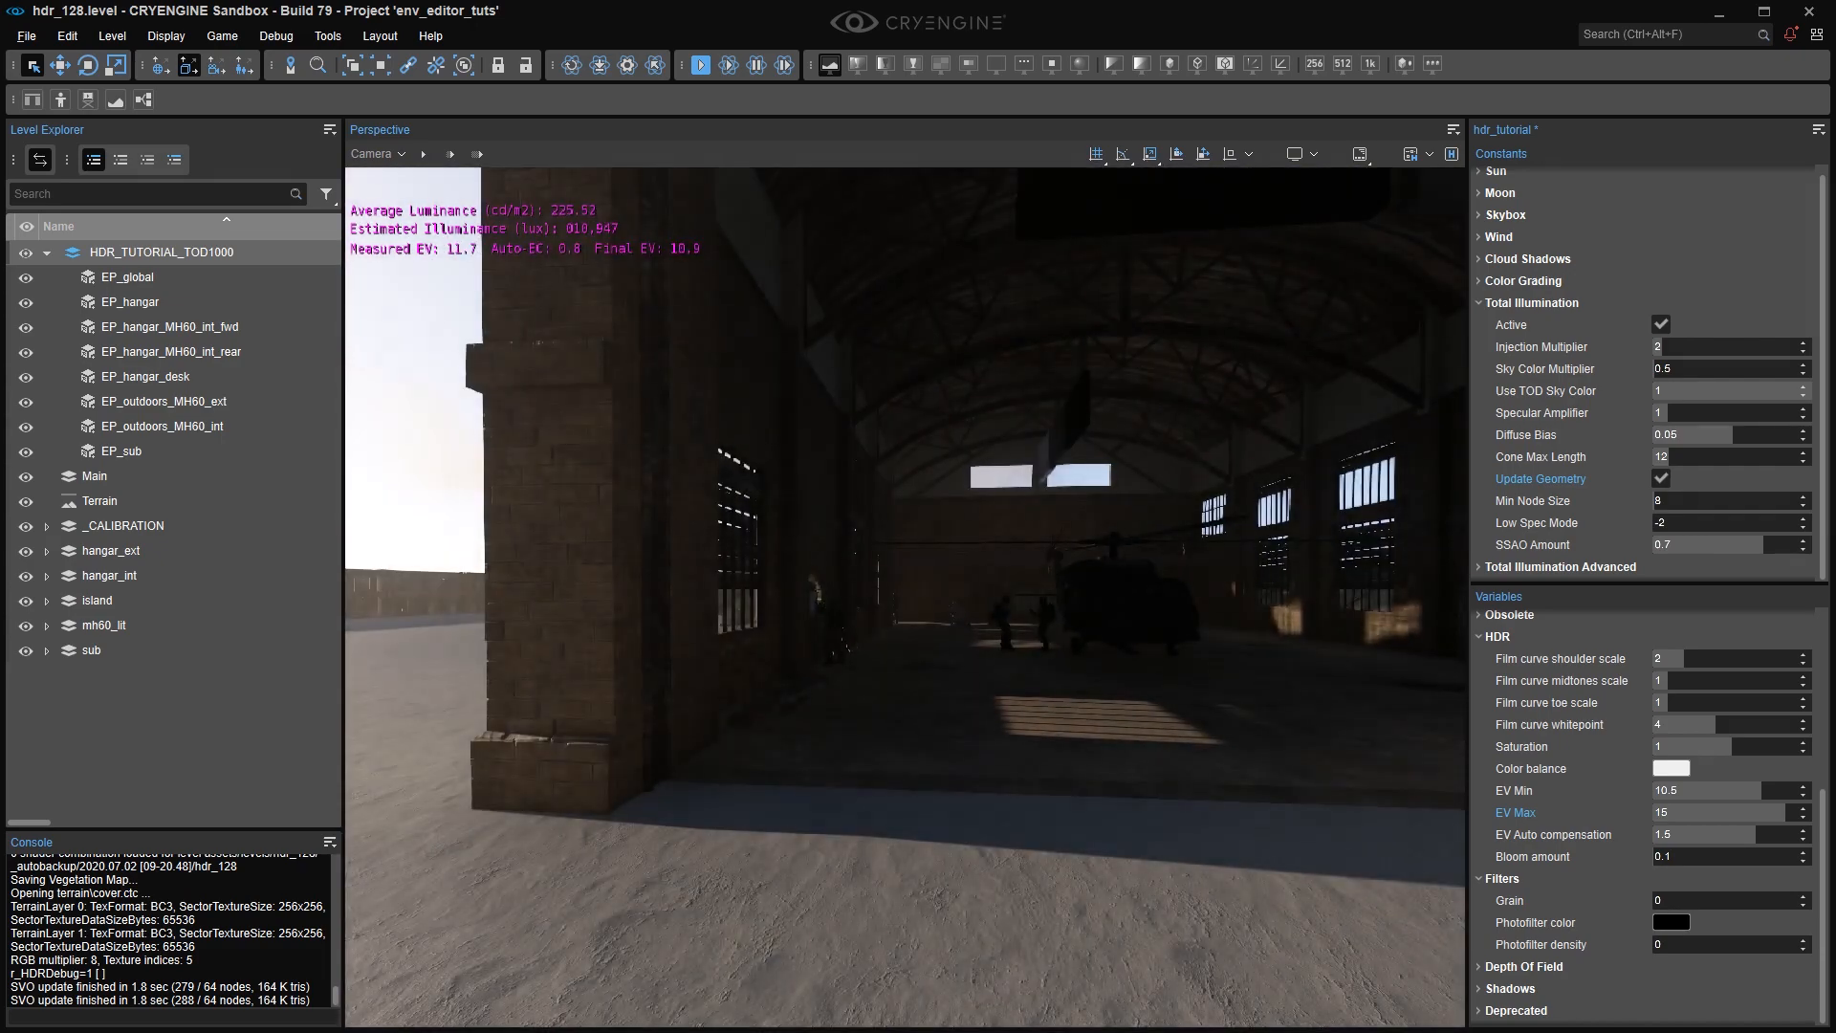
mouse_move(1053, 574)
right_down()
mouse_move(722, 543)
mouse_move(1071, 547)
right_up()
middle_drag(813, 461, 753, 436)
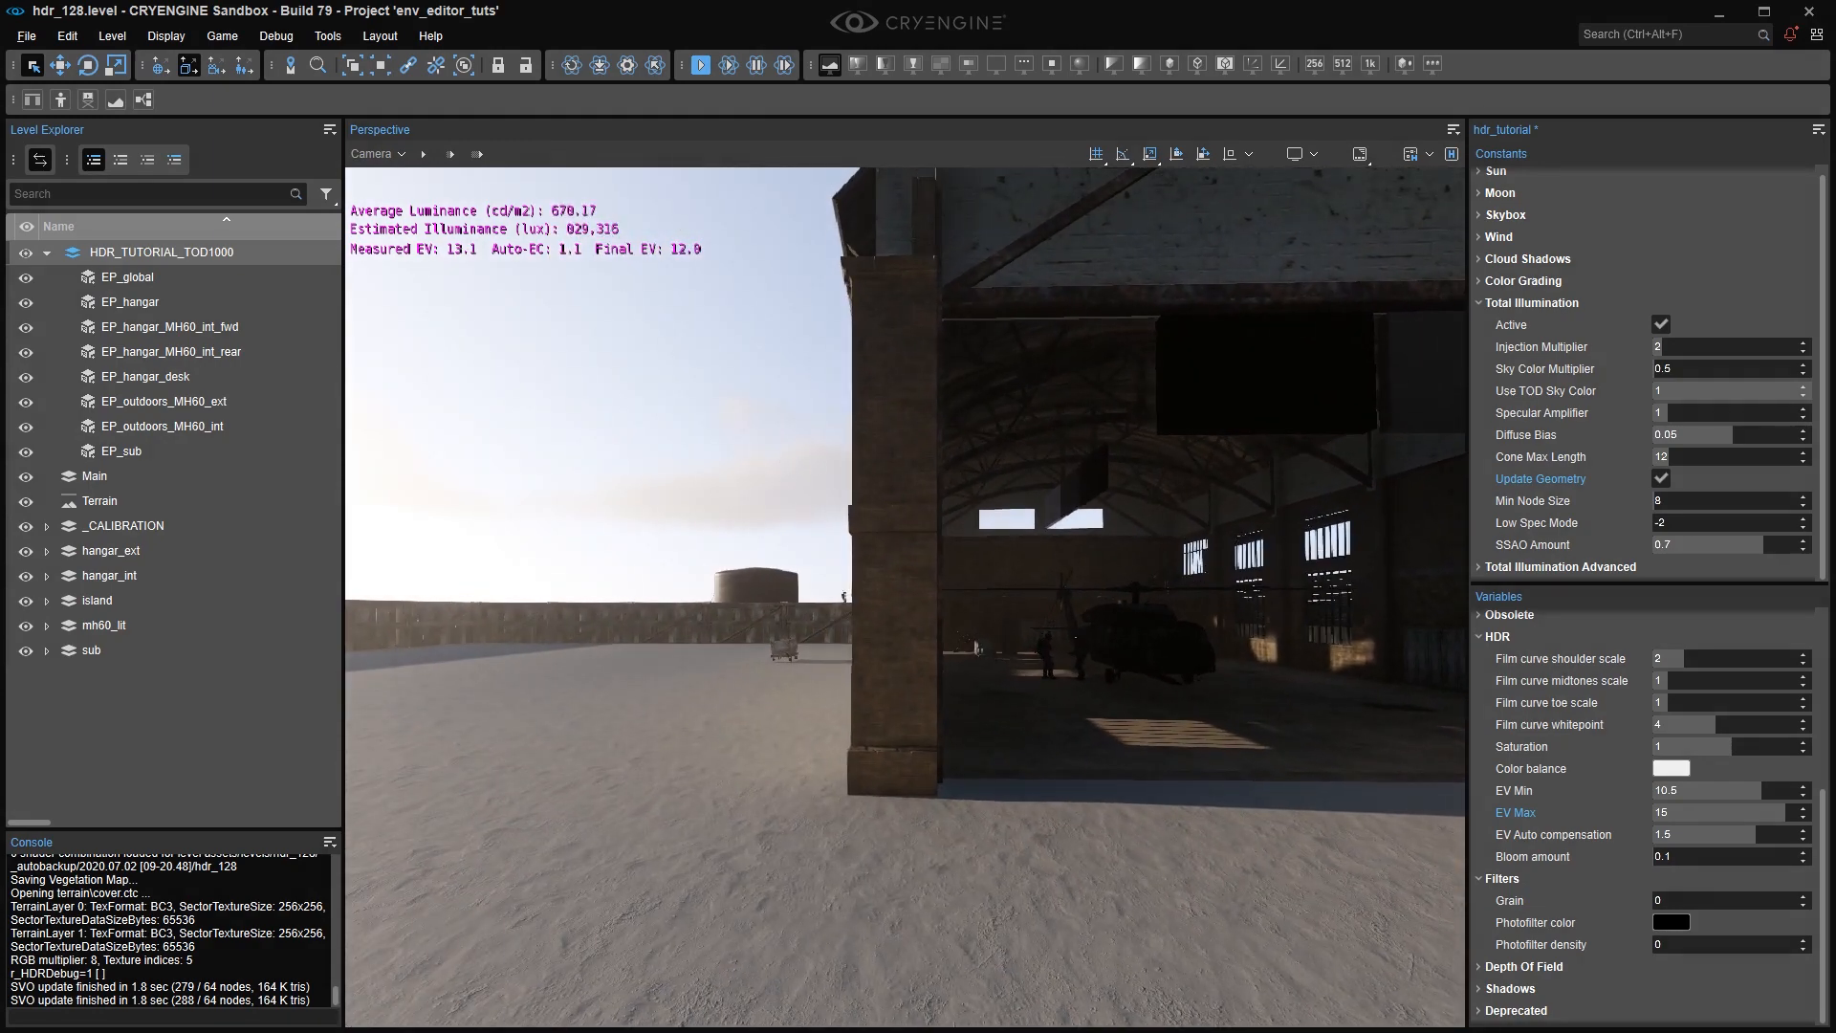
key(d)
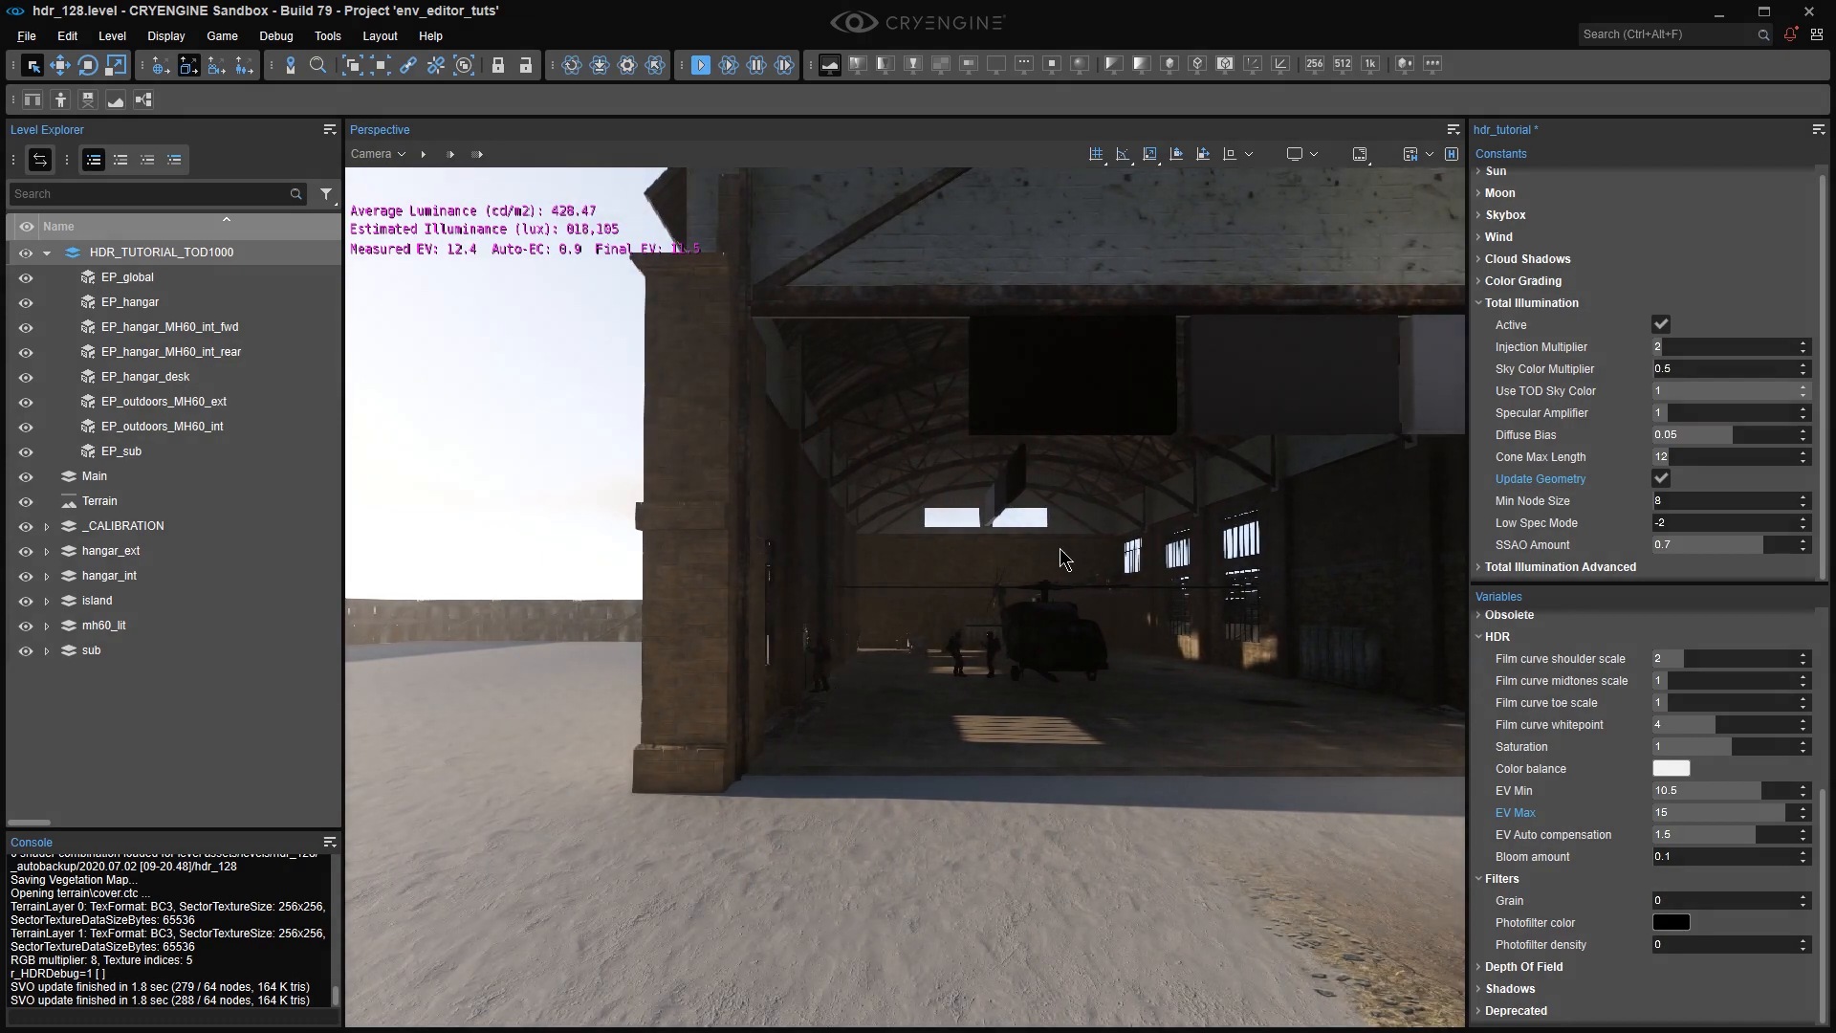
key(s)
mouse_move(860, 574)
right_down()
mouse_move(1162, 595)
mouse_move(798, 593)
mouse_move(890, 593)
right_up()
key(w)
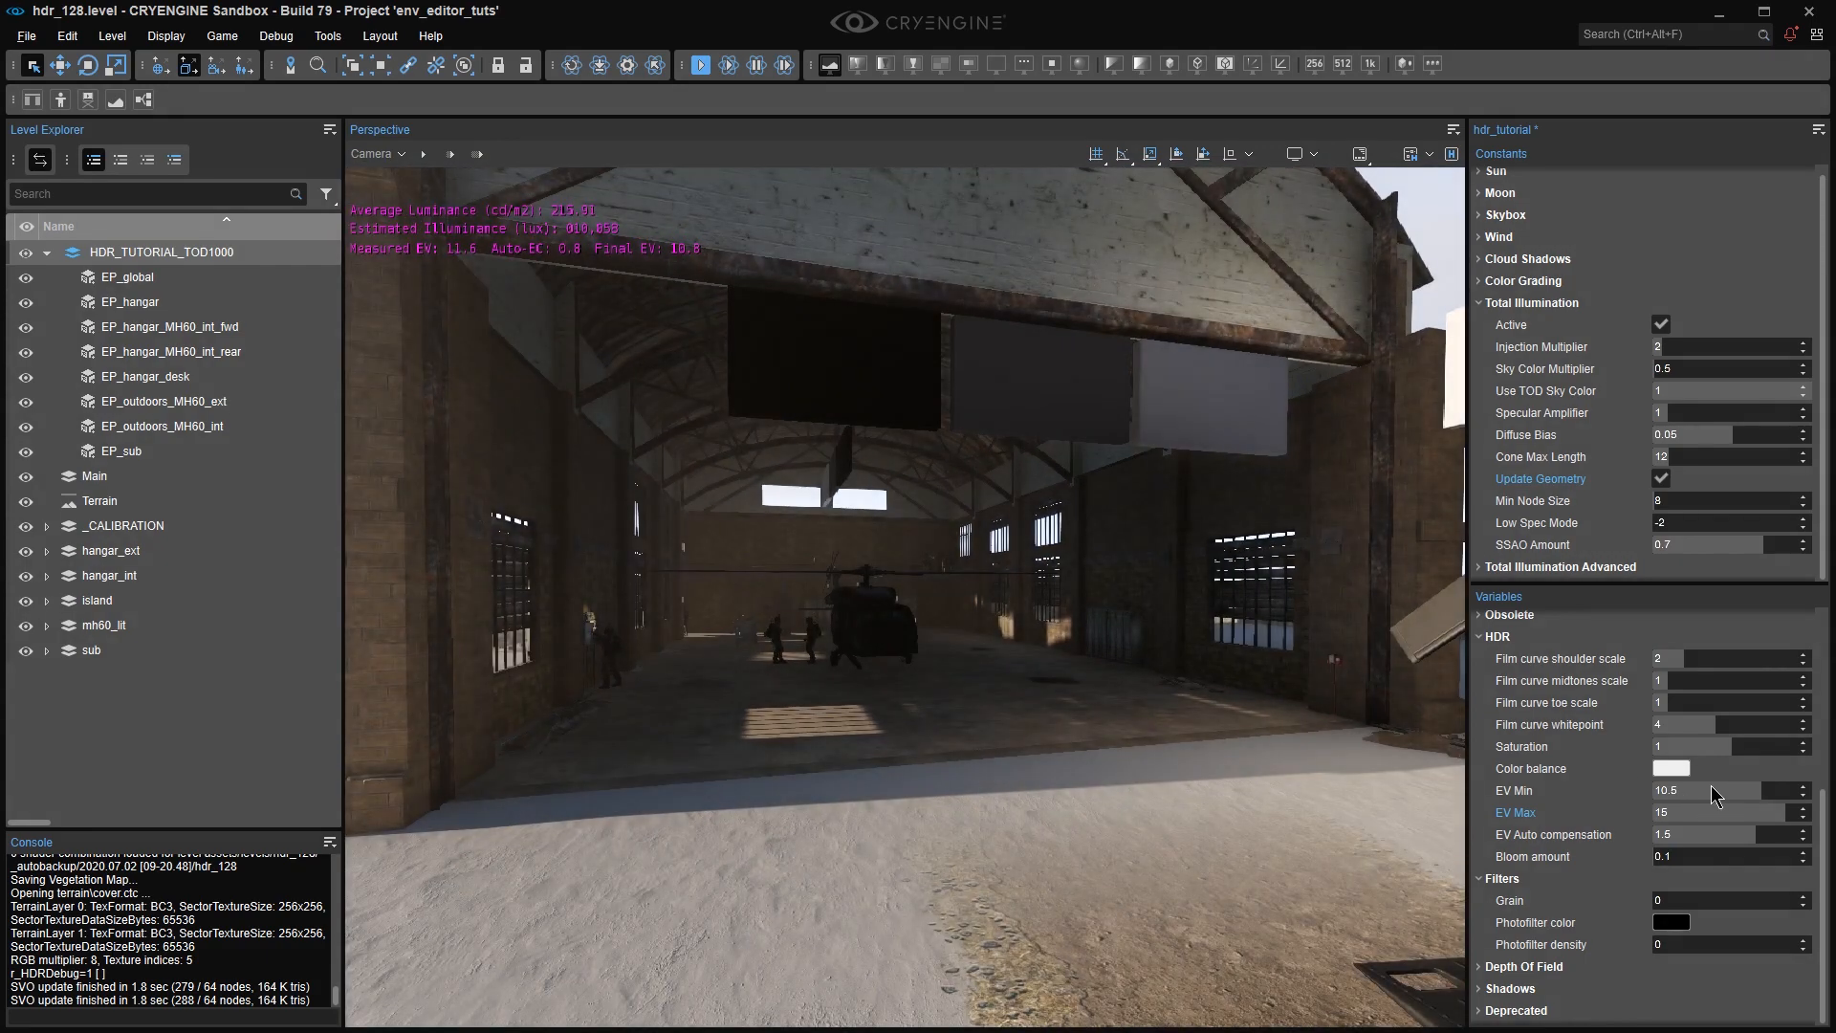
Try an HDR EV Min of 14 and examine the hangar interior around the helicopter and windows.
click(1711, 789)
text(14)
key(Return)
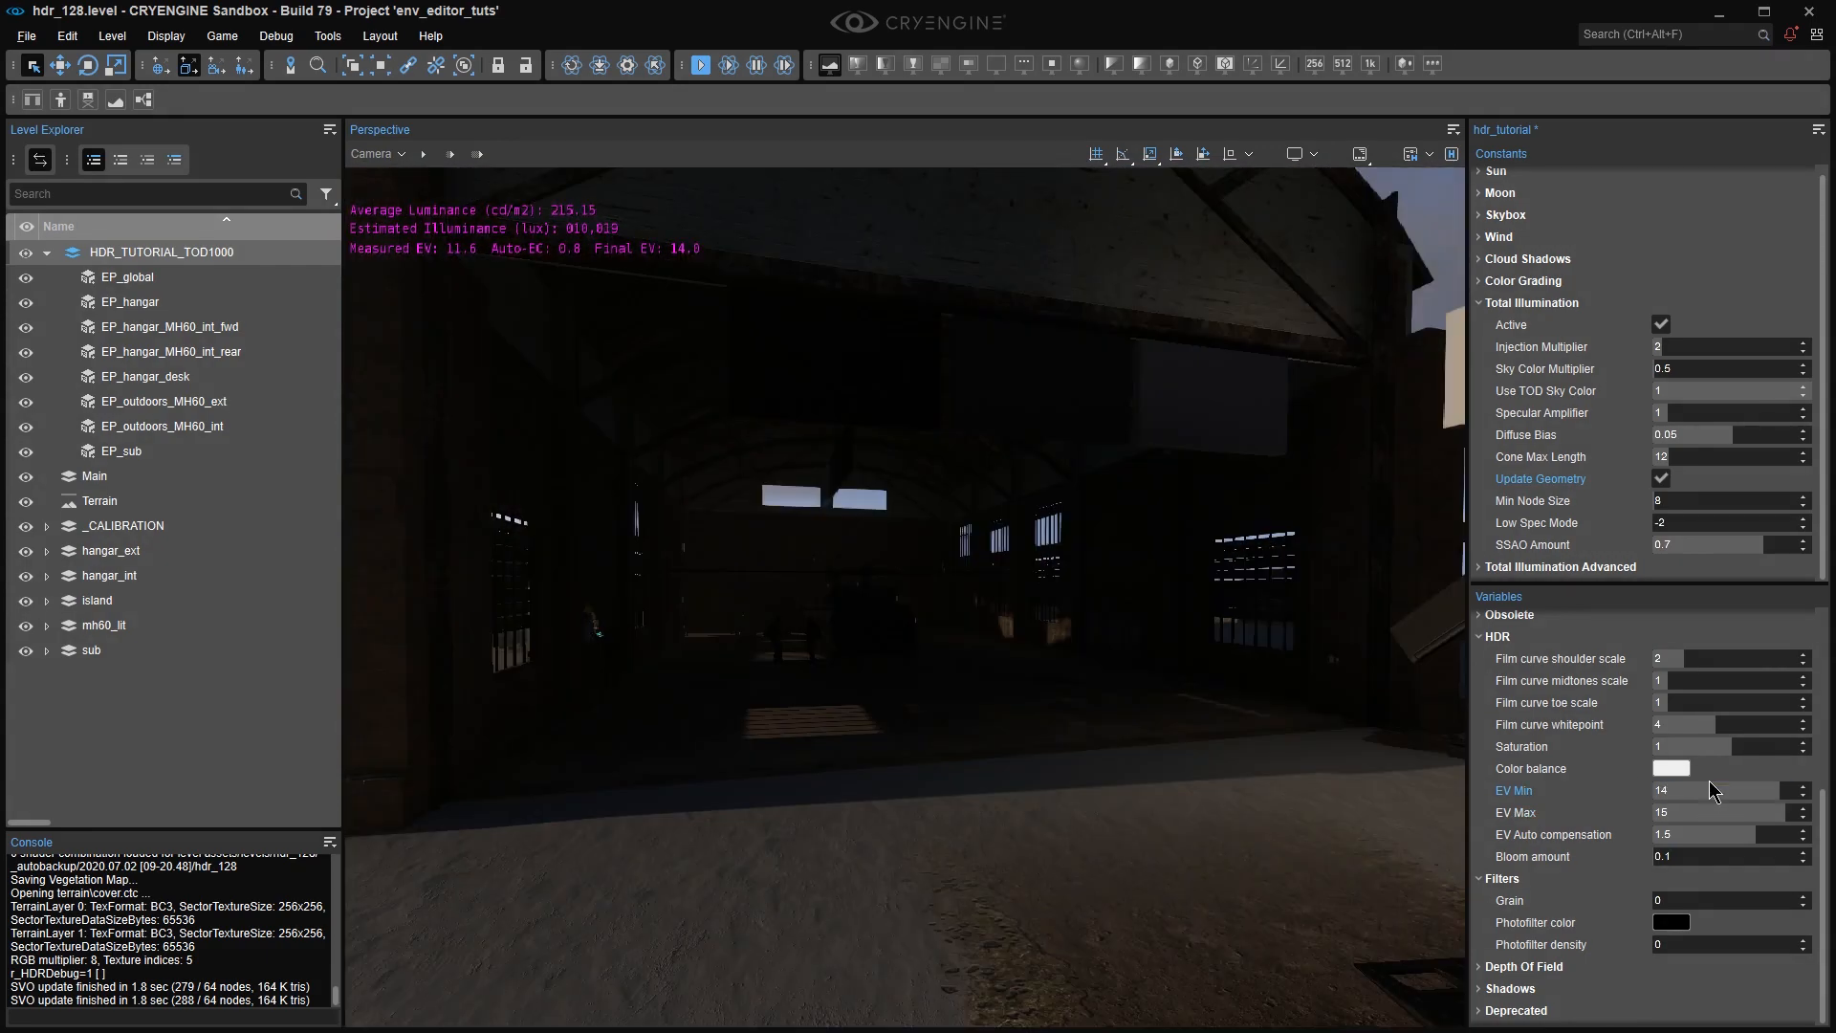
key(w)
right_drag(1303, 547, 1129, 536)
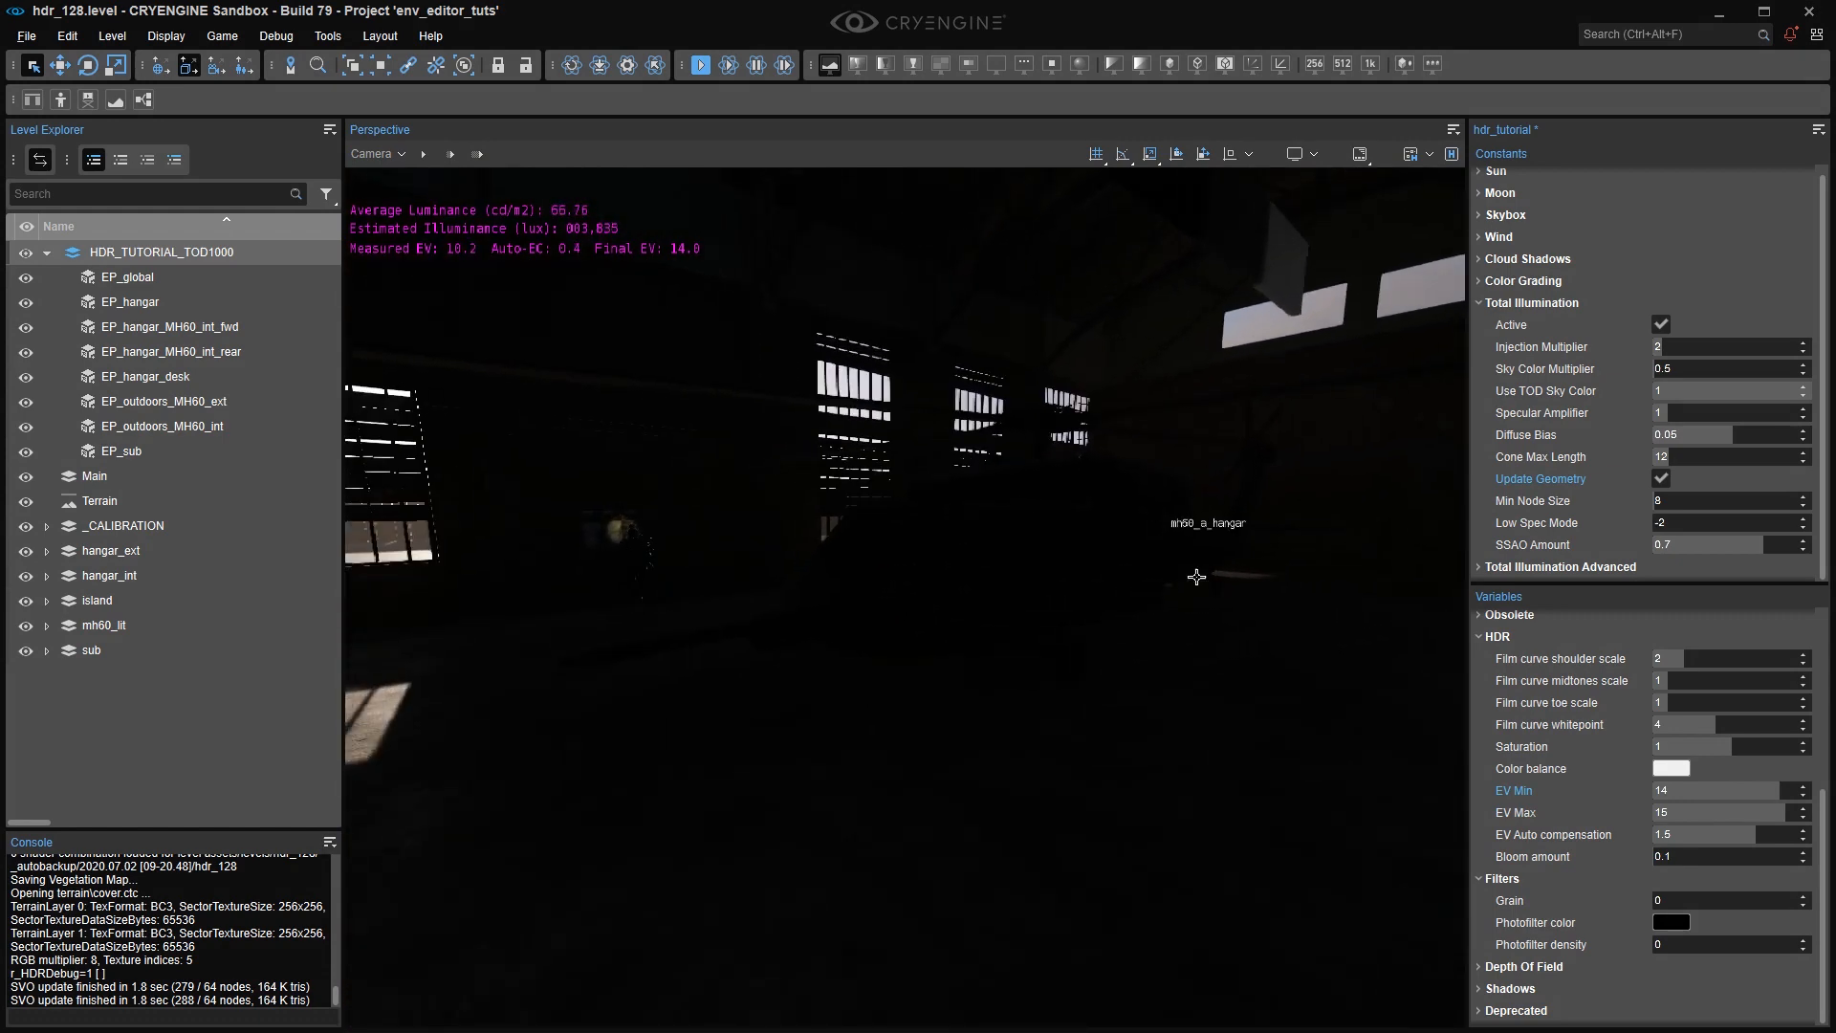
mouse_move(1249, 622)
right_down()
mouse_move(1186, 603)
mouse_move(1254, 603)
right_up()
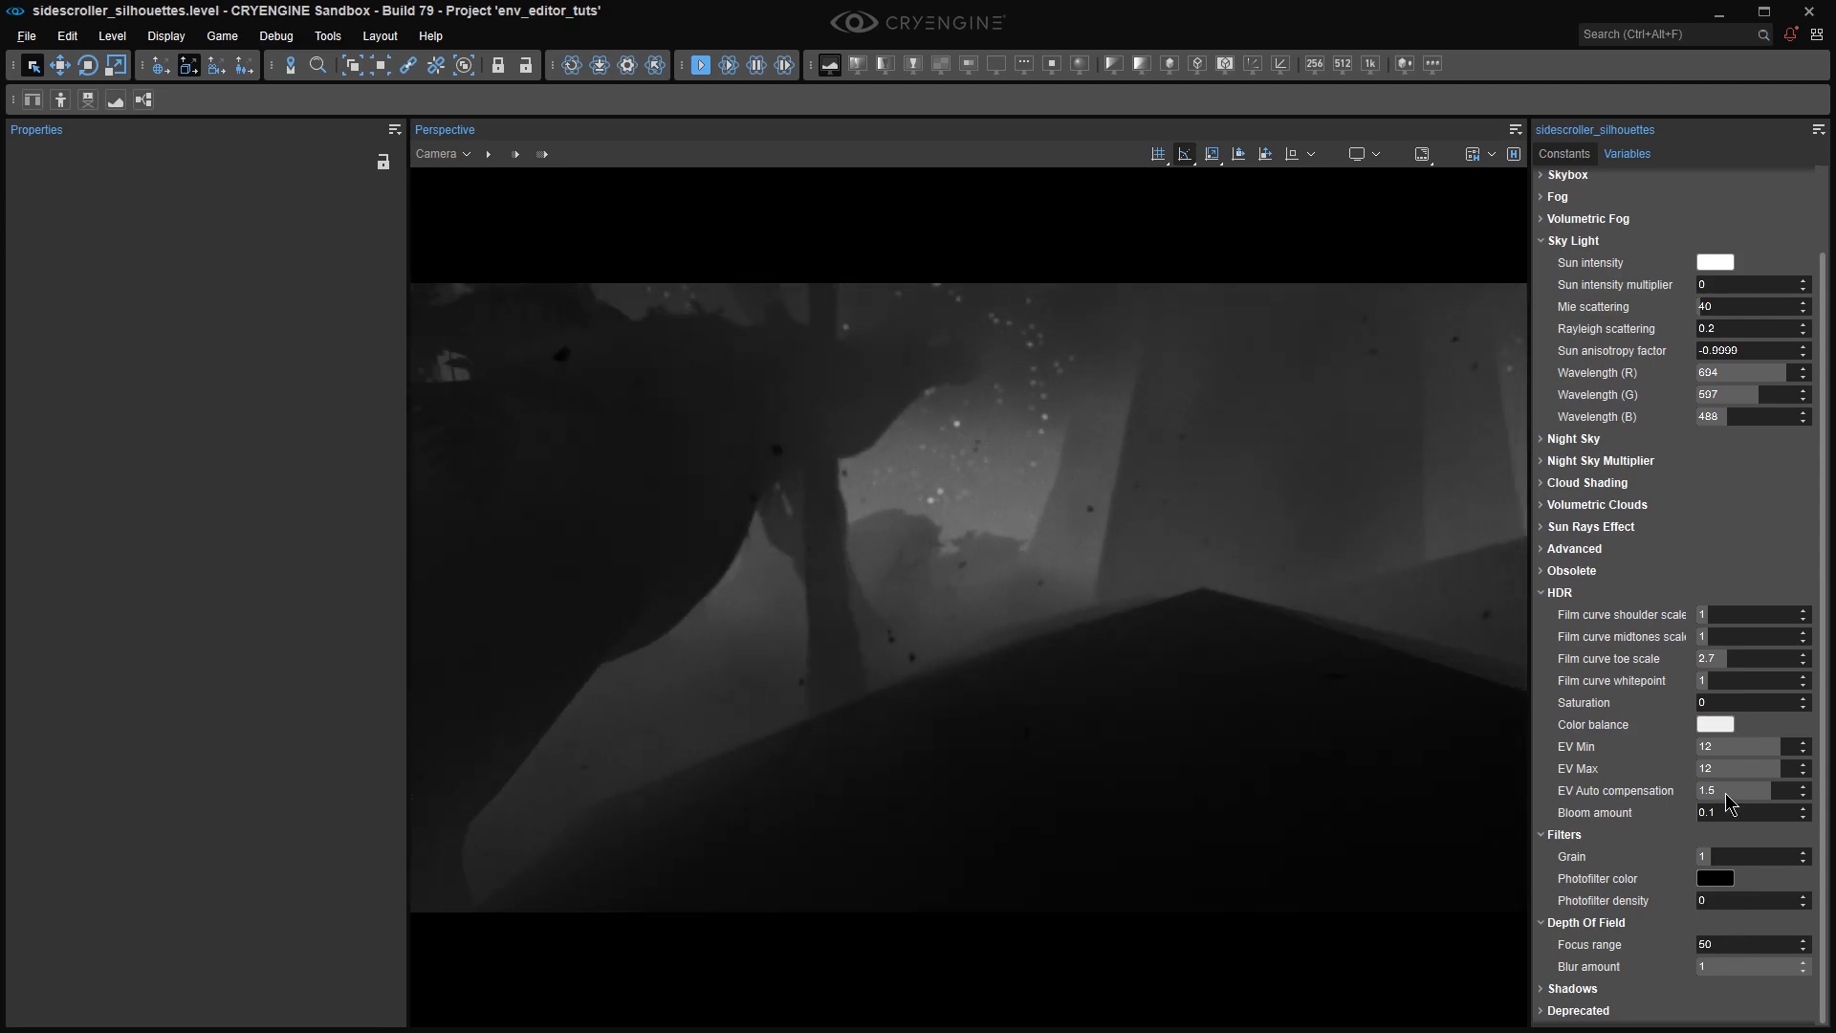
Examine the foggy silhouettes scene from farther back and inspect the global fog volume's emission color.
key(s)
right_drag(1305, 631, 1301, 631)
scroll(1305, 631, up, 2)
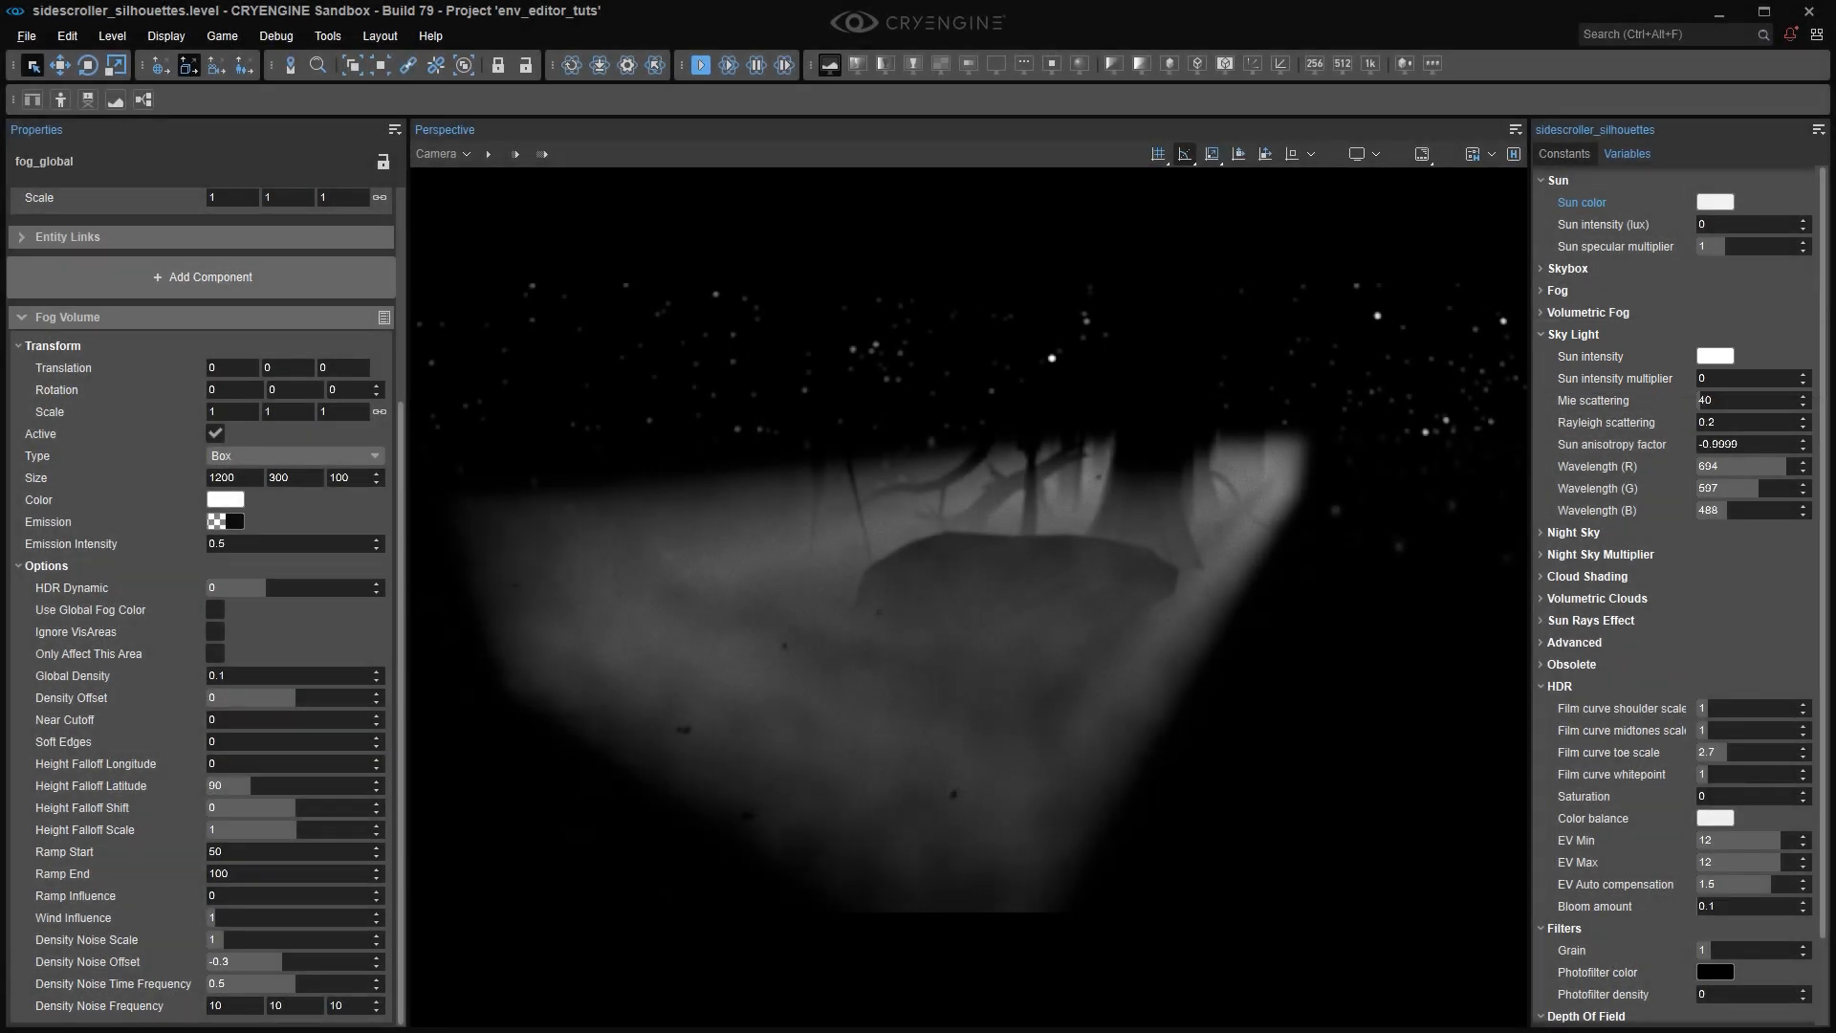
click(233, 522)
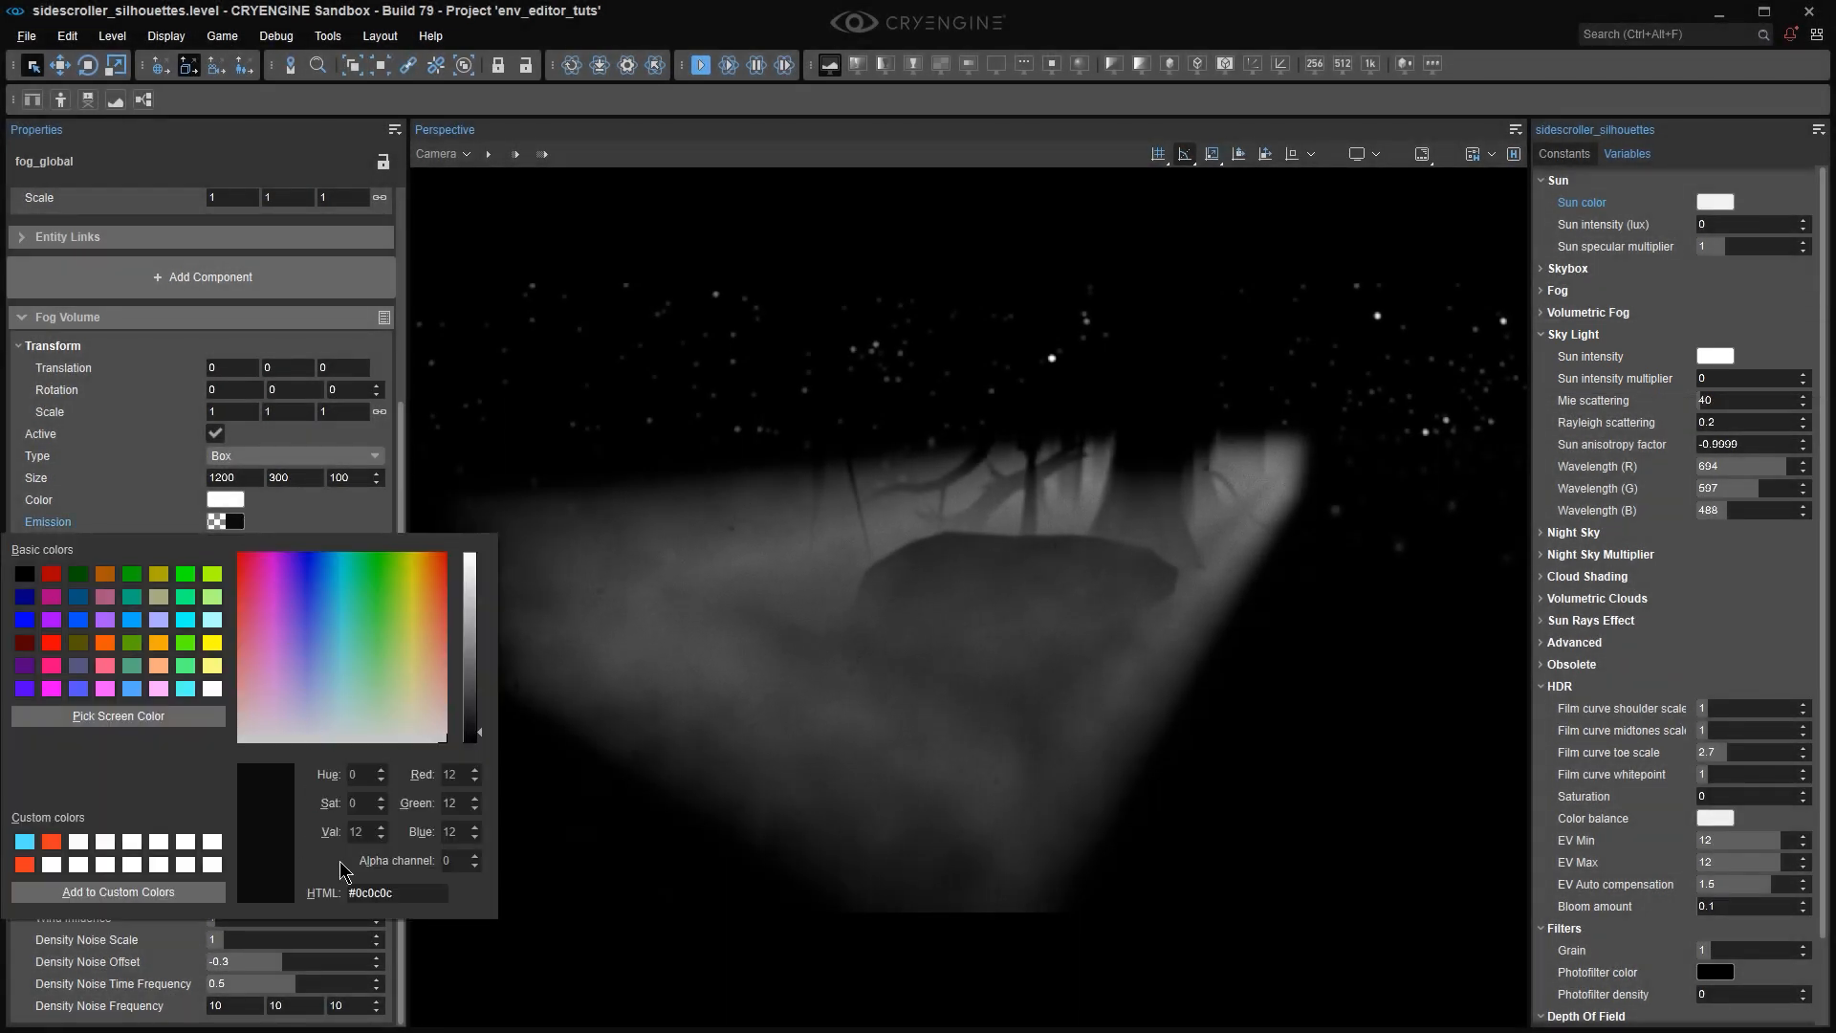
click(321, 526)
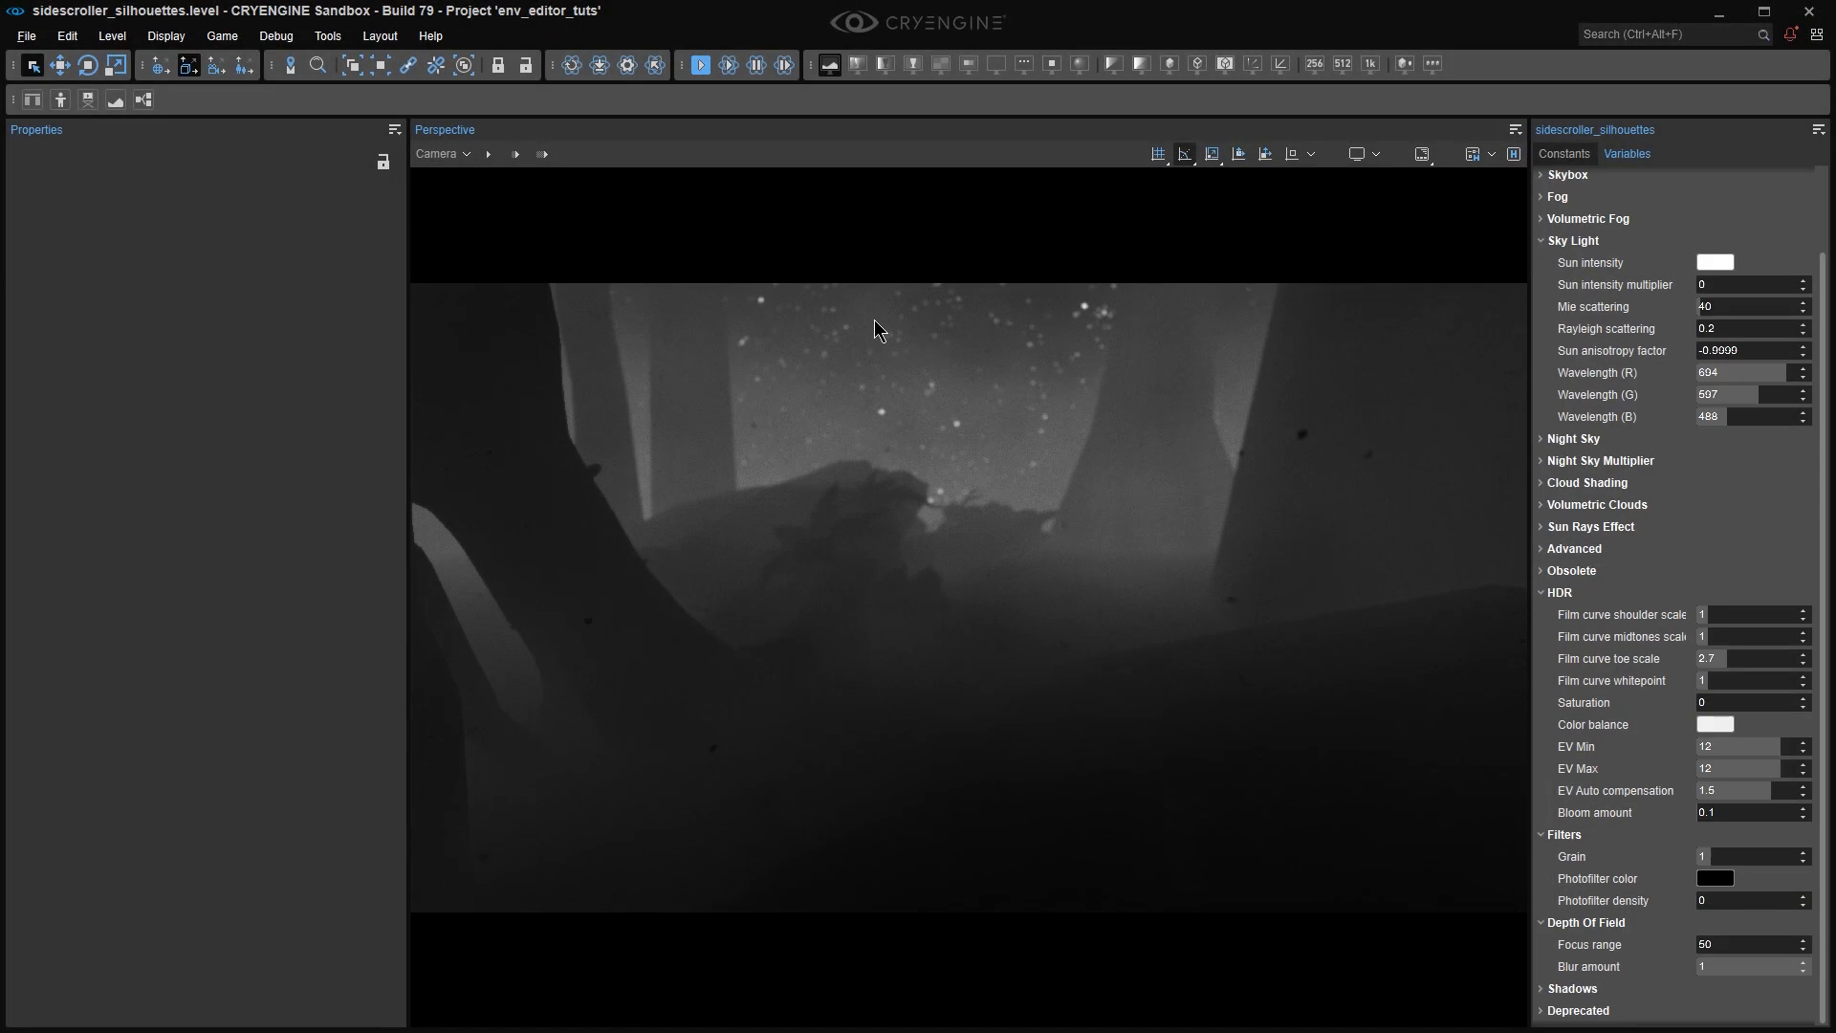
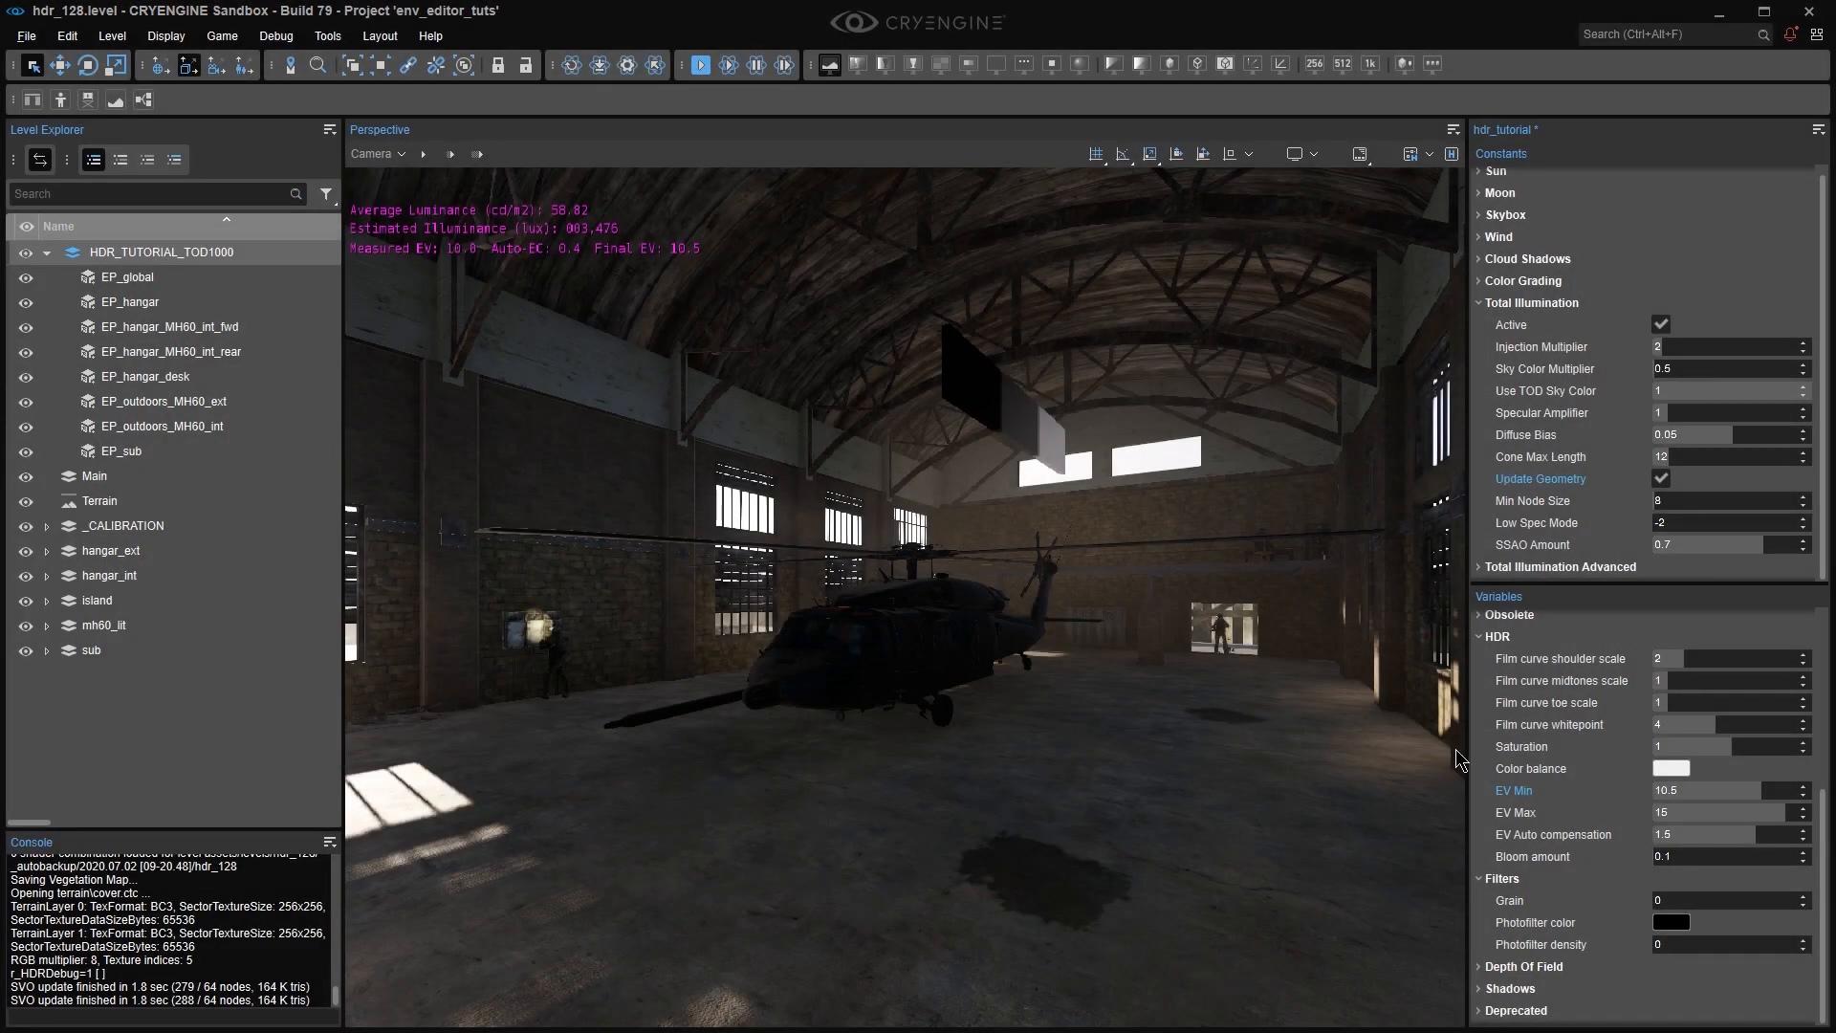
Go through the HDR parameters from the film curve scales to saturation, color balance and bloom amount.
click(1561, 682)
click(1561, 704)
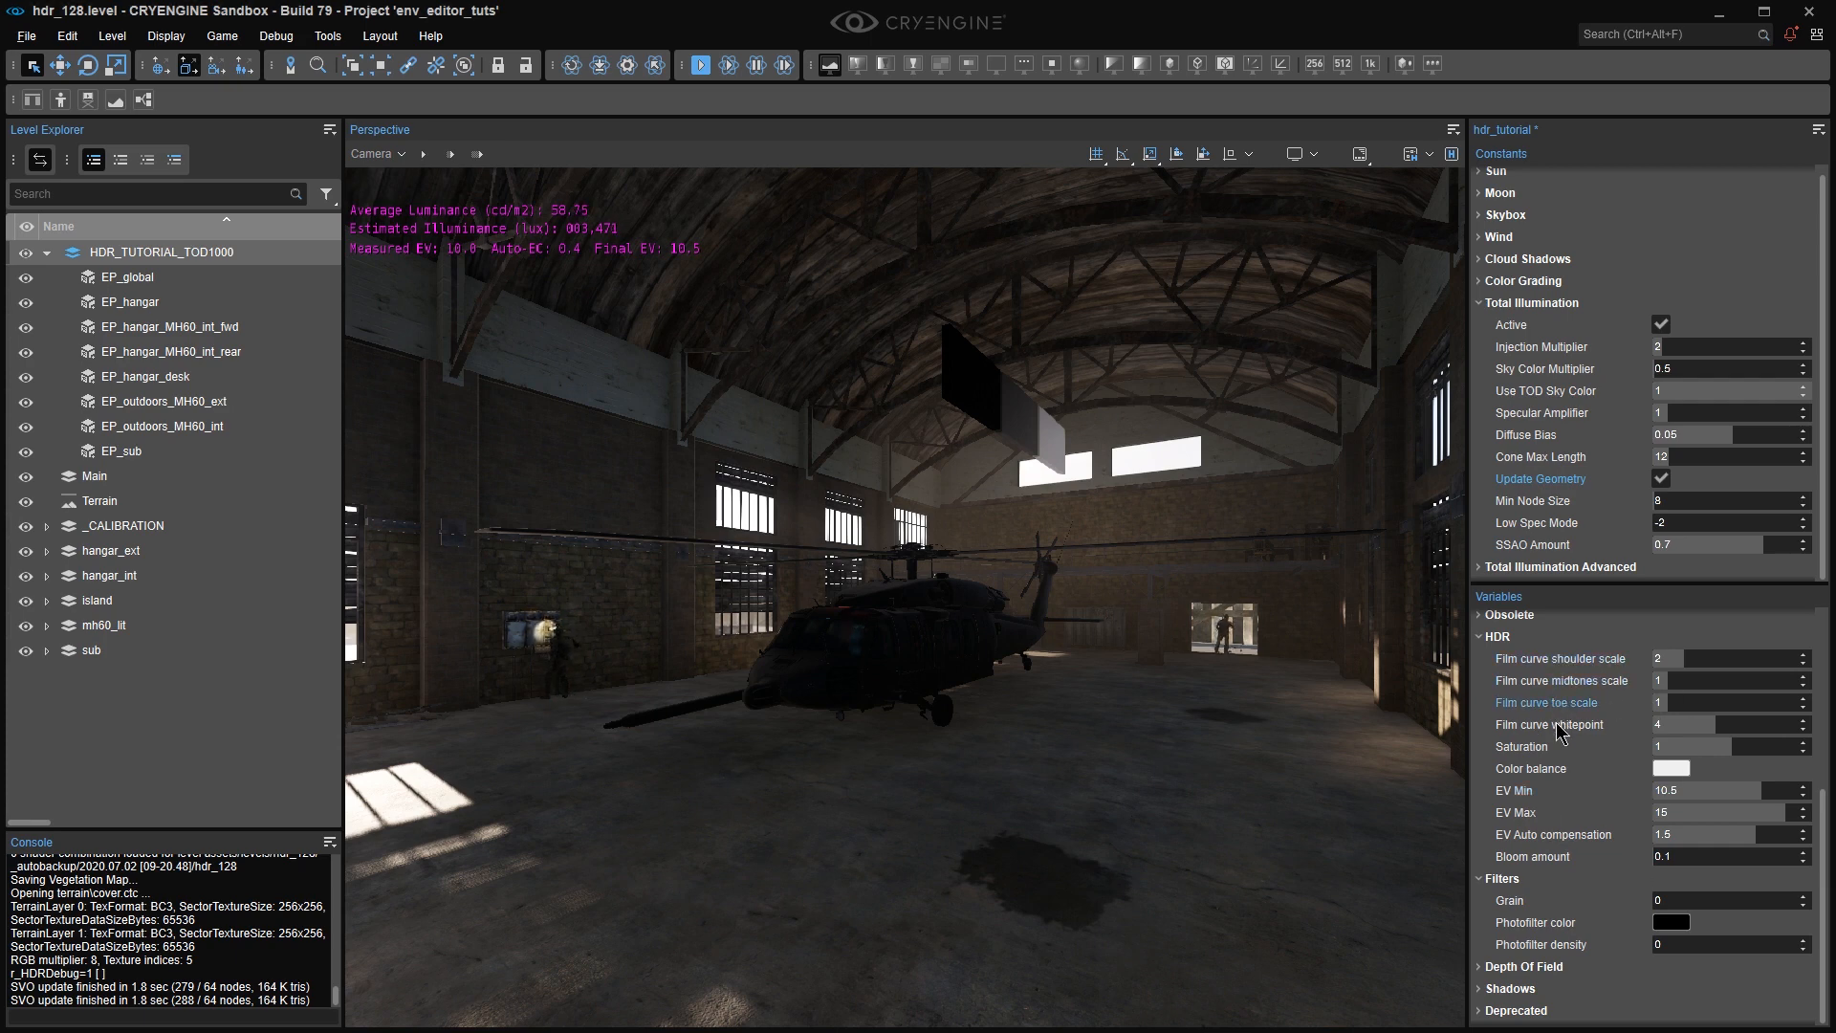
click(1555, 747)
click(1536, 771)
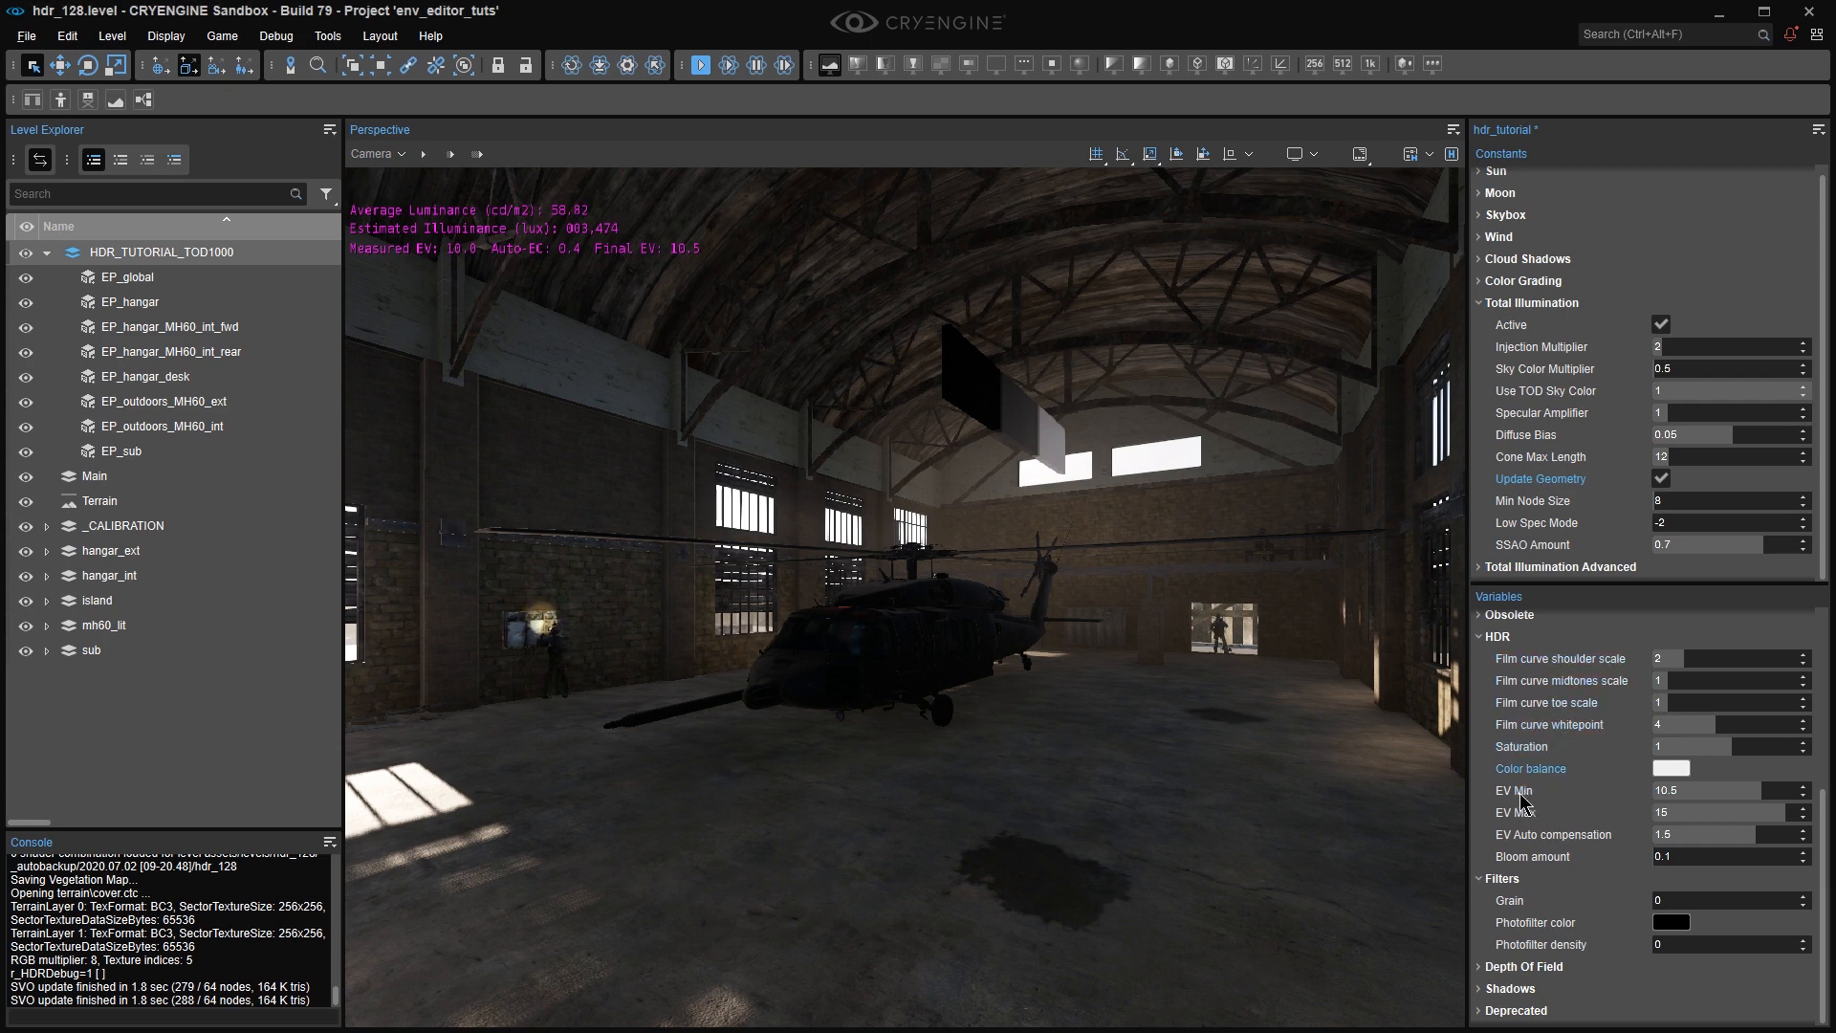
click(1564, 857)
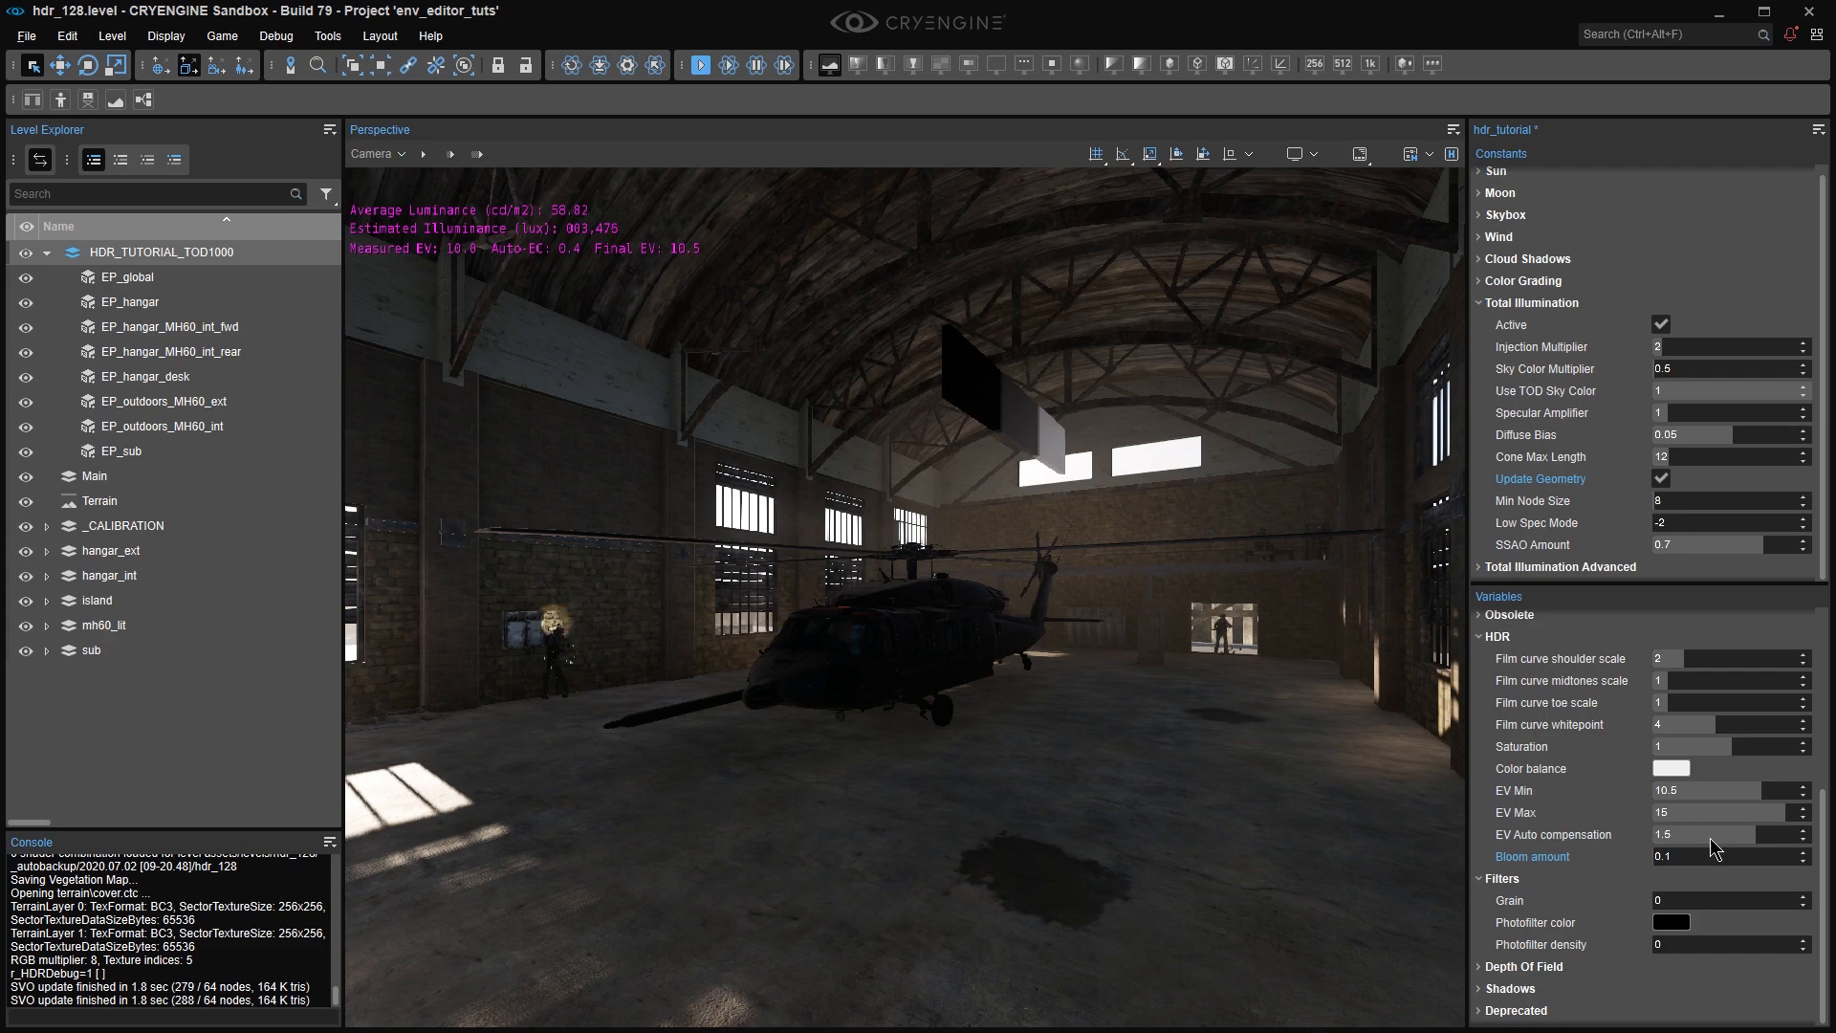
Try different EV Auto compensation values and undo the changes.
drag(1712, 838, 1766, 838)
key(ctrl+z)
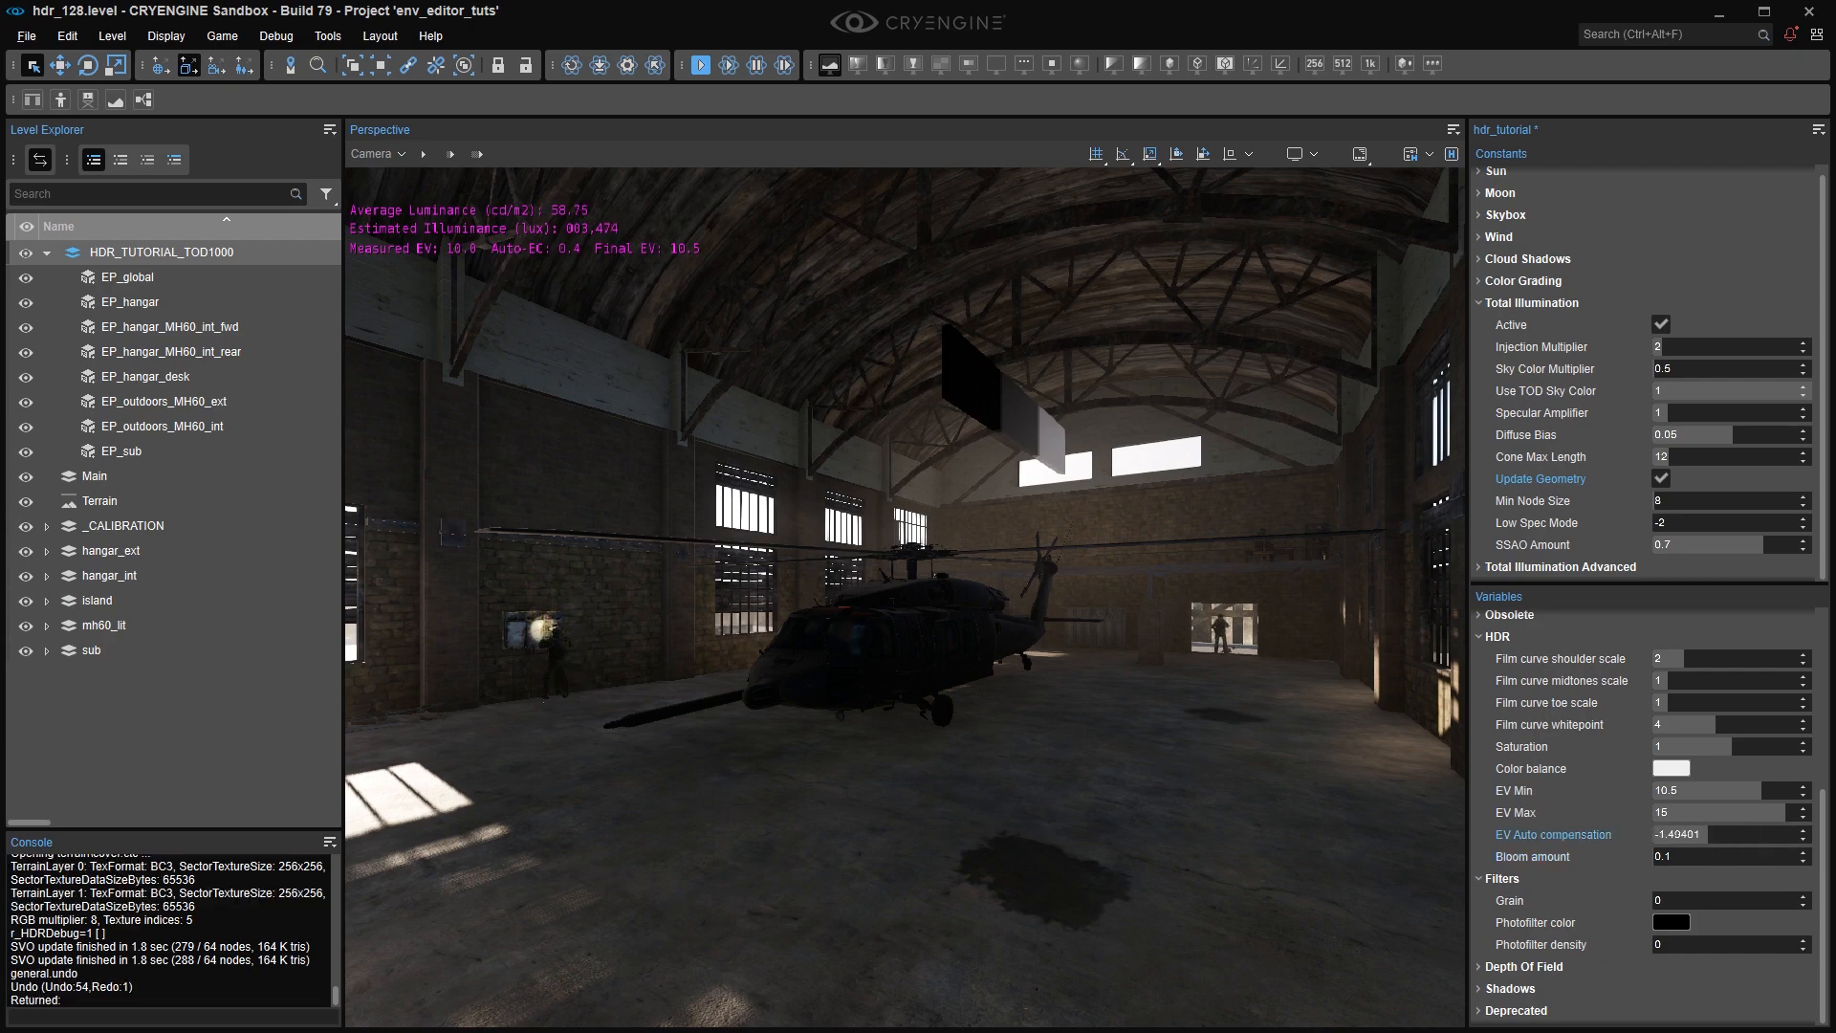
key(ctrl+z)
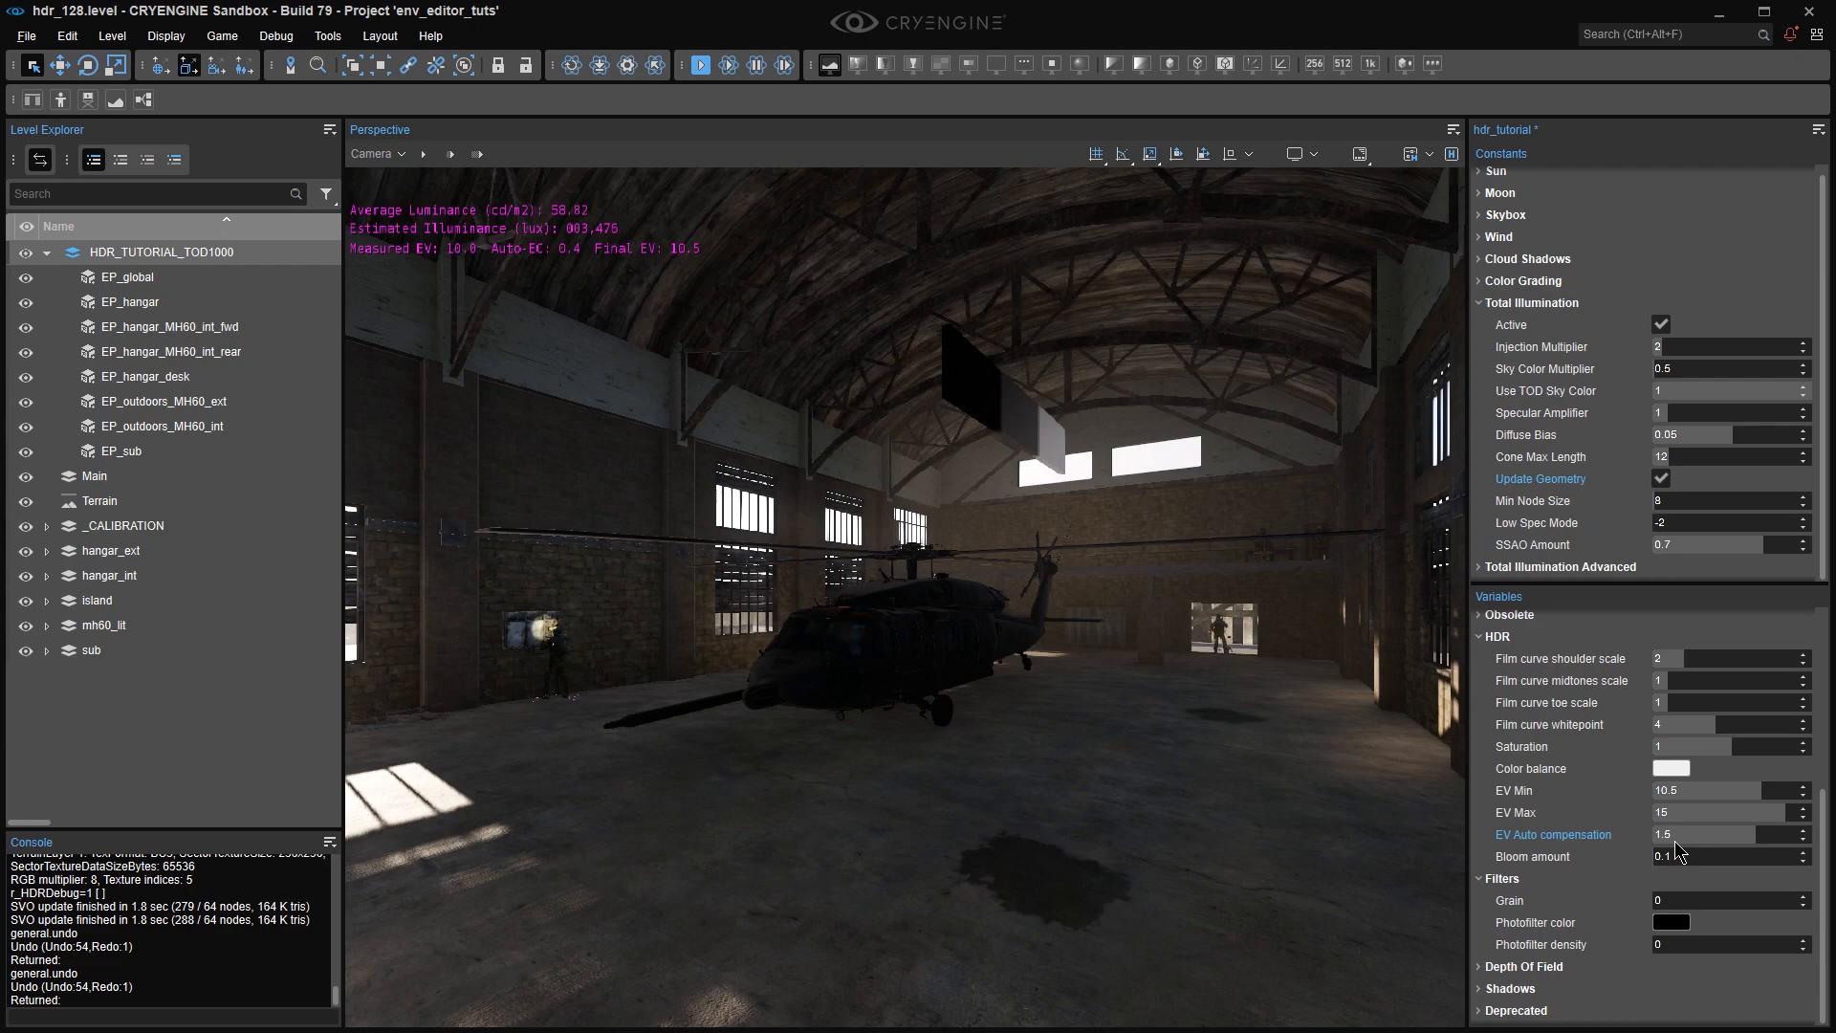
Try setting both HDR EV Min and EV Max to 12, comparing the hangar interior with the backlit helicopter outdoors.
middle_drag(904, 612, 898, 540)
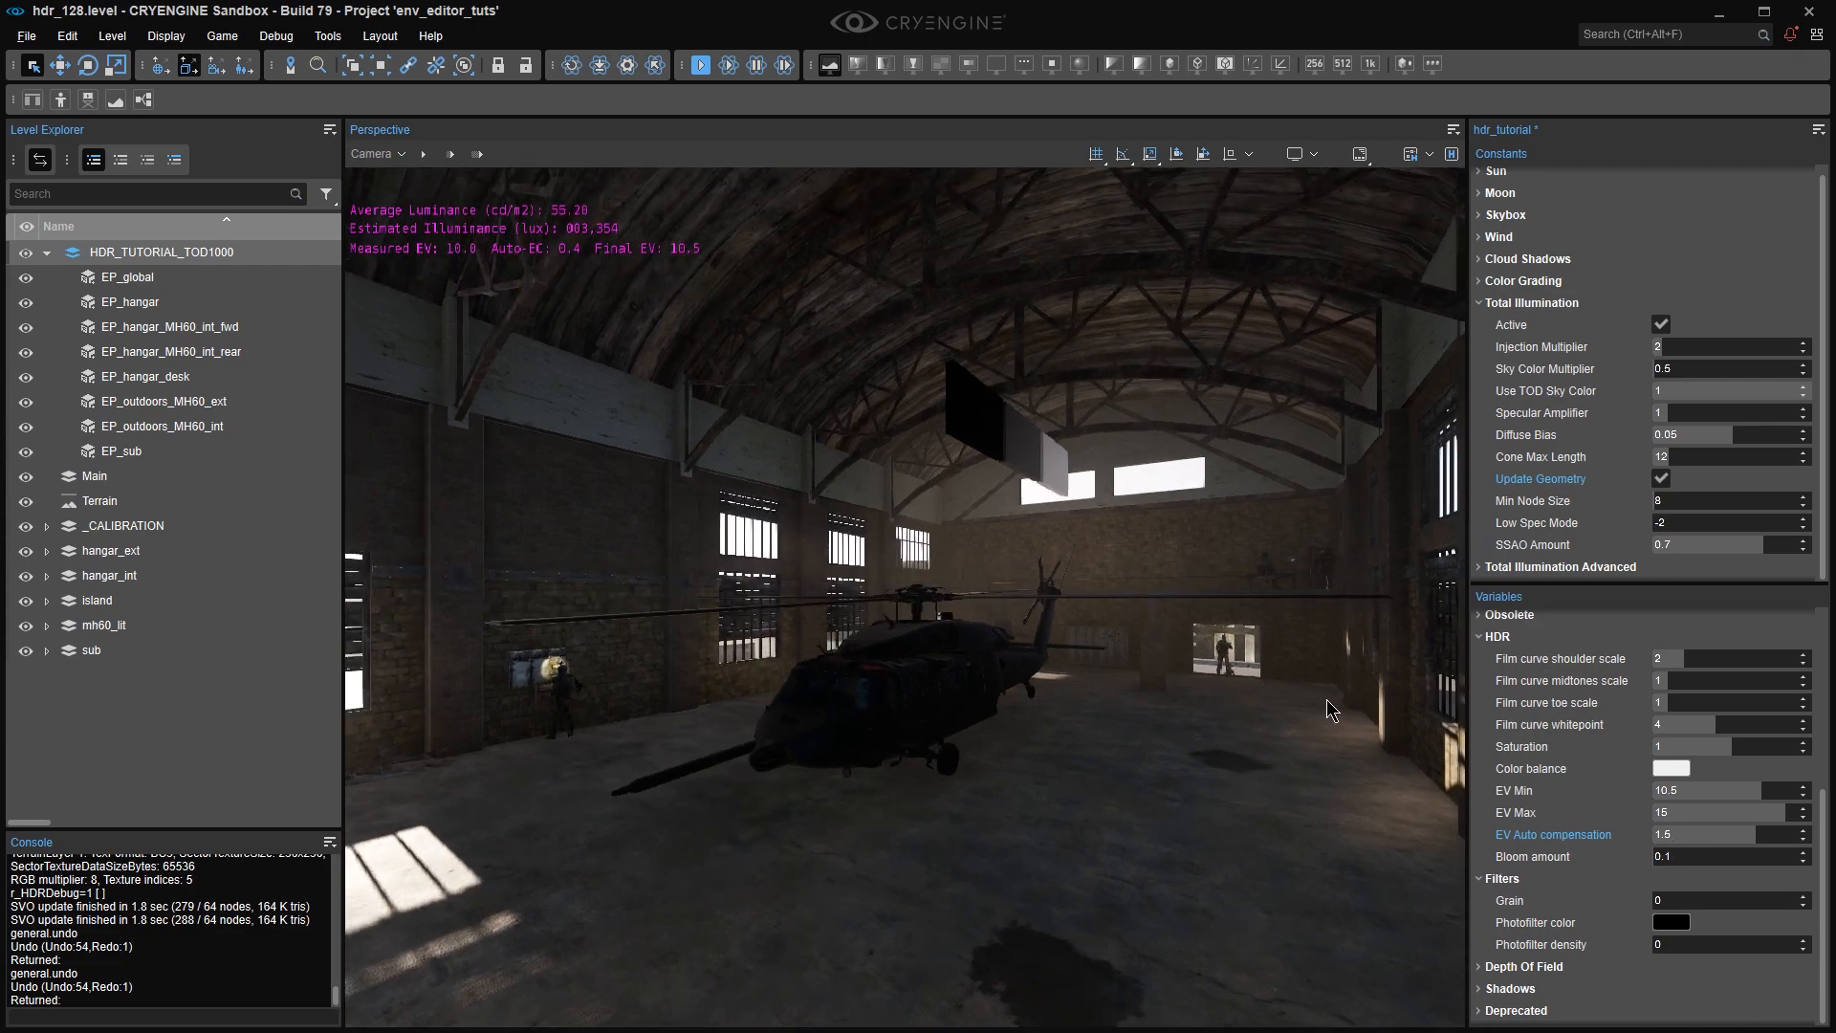
click(1685, 790)
click(1685, 813)
text(1)
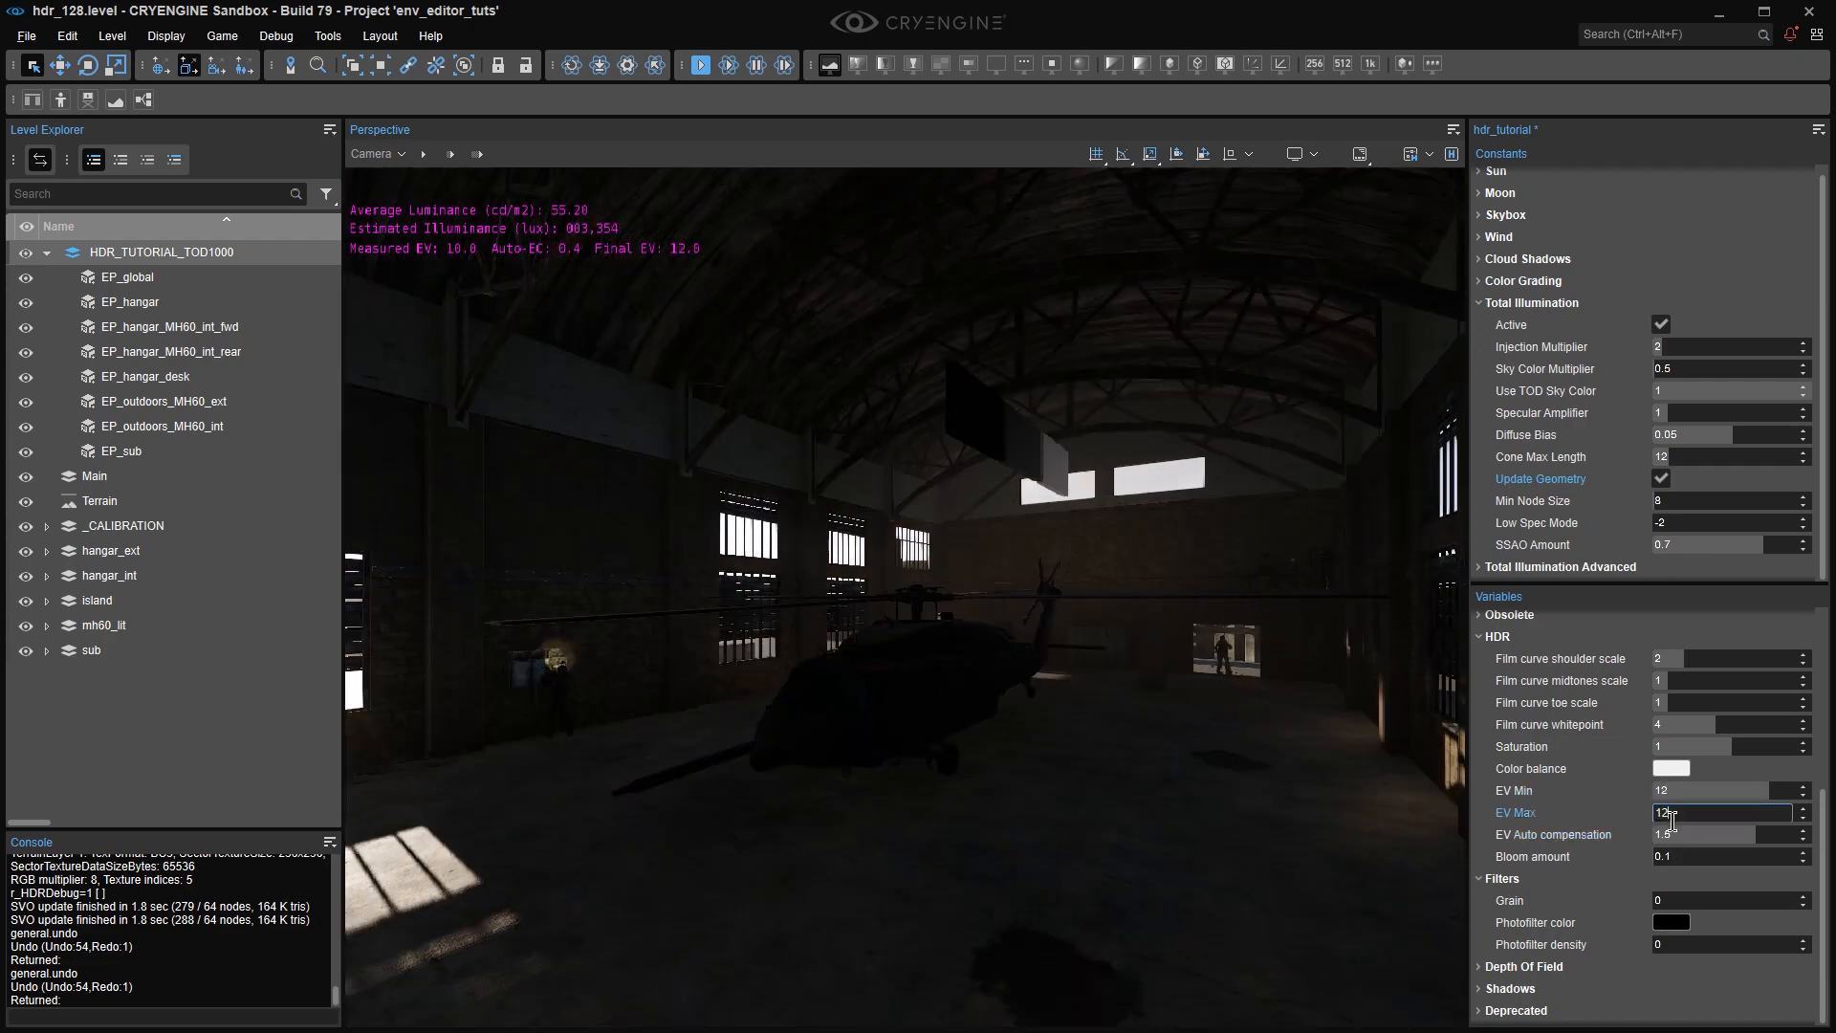
key(Return)
key(s)
right_drag(871, 640, 869, 663)
scroll(872, 640, up, 2)
key(s)
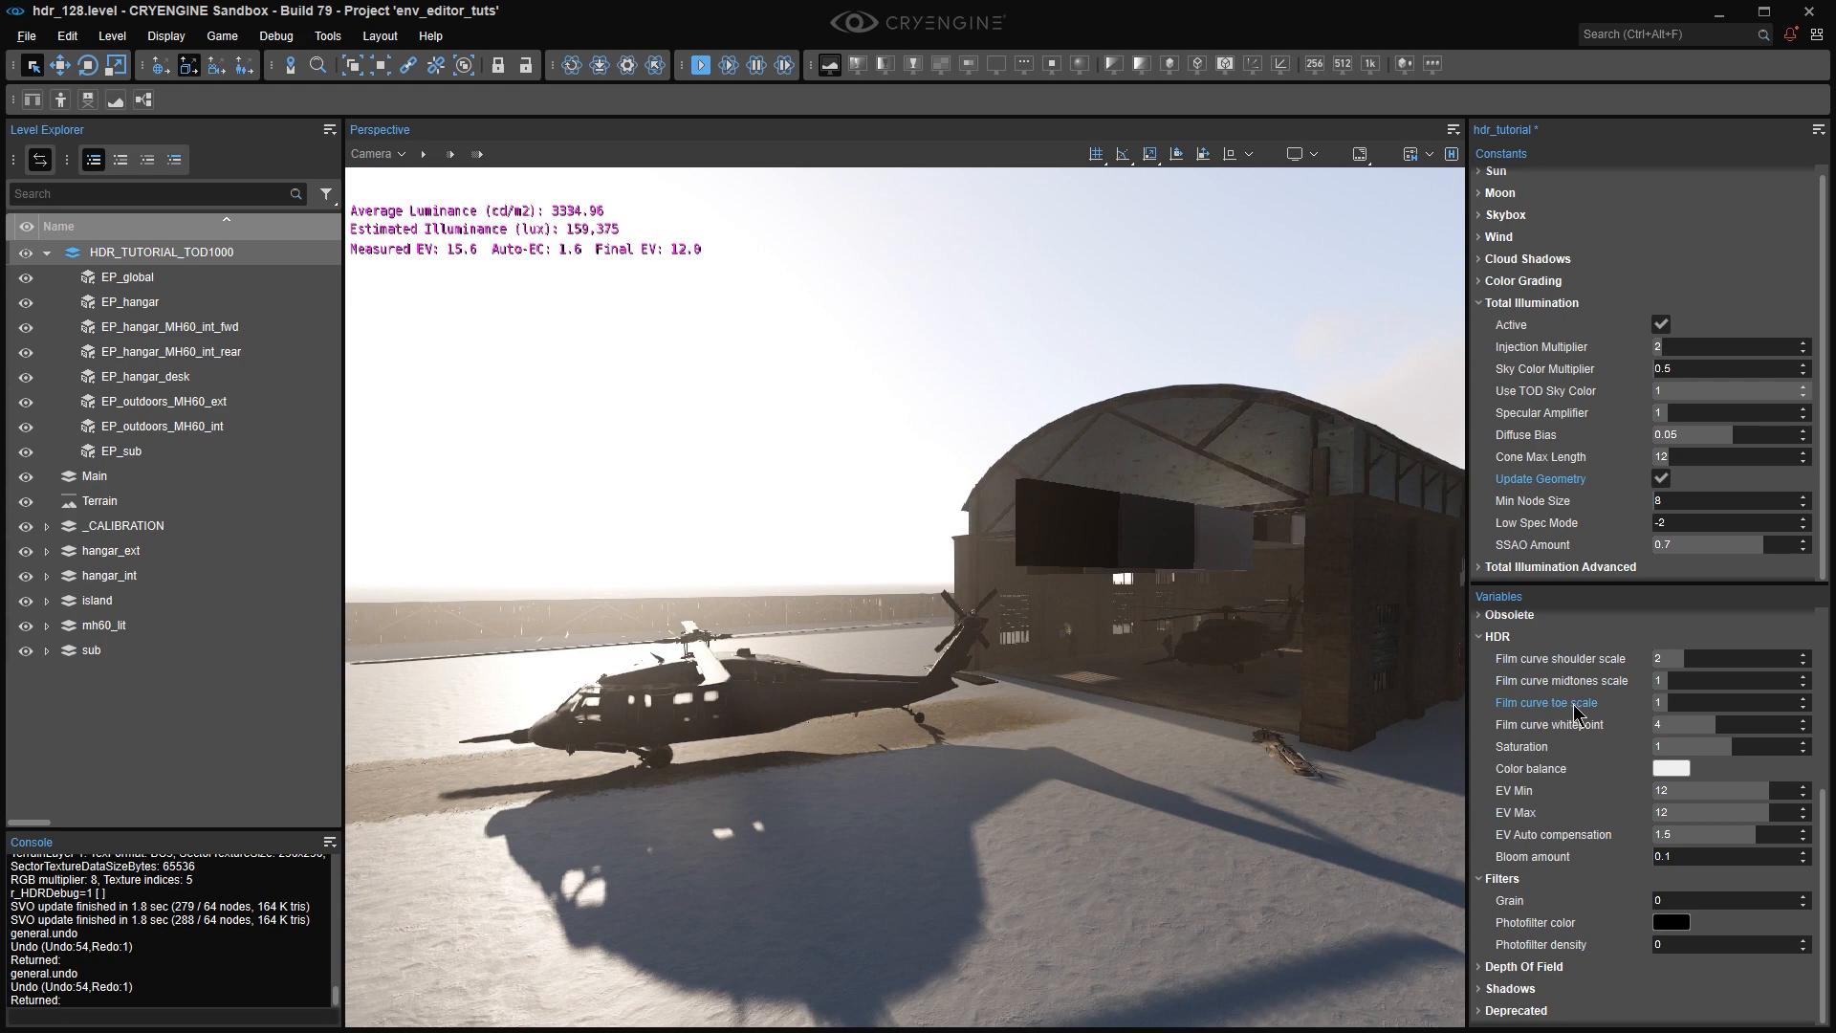
Set the HDR EV Min to 10.5 and the EV Max to 15 with the outdoor helicopter in view.
click(1692, 796)
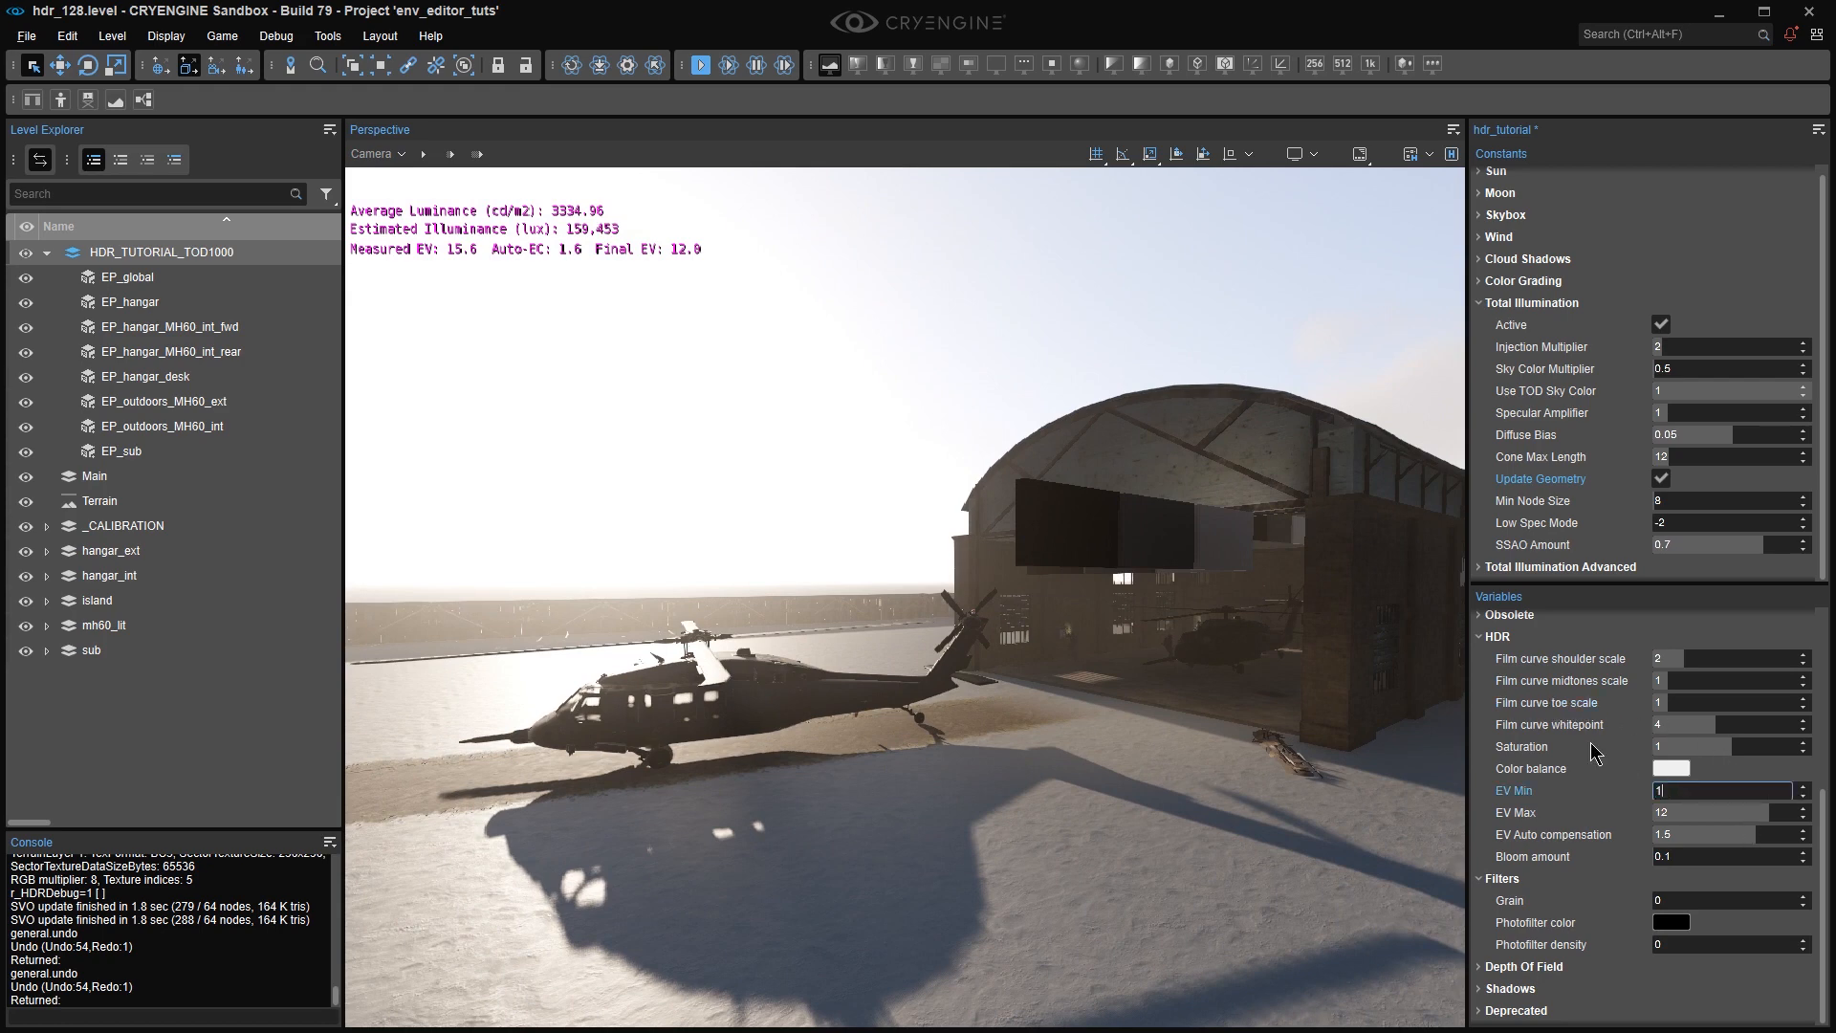
key(Tab)
text(15)
key(Return)
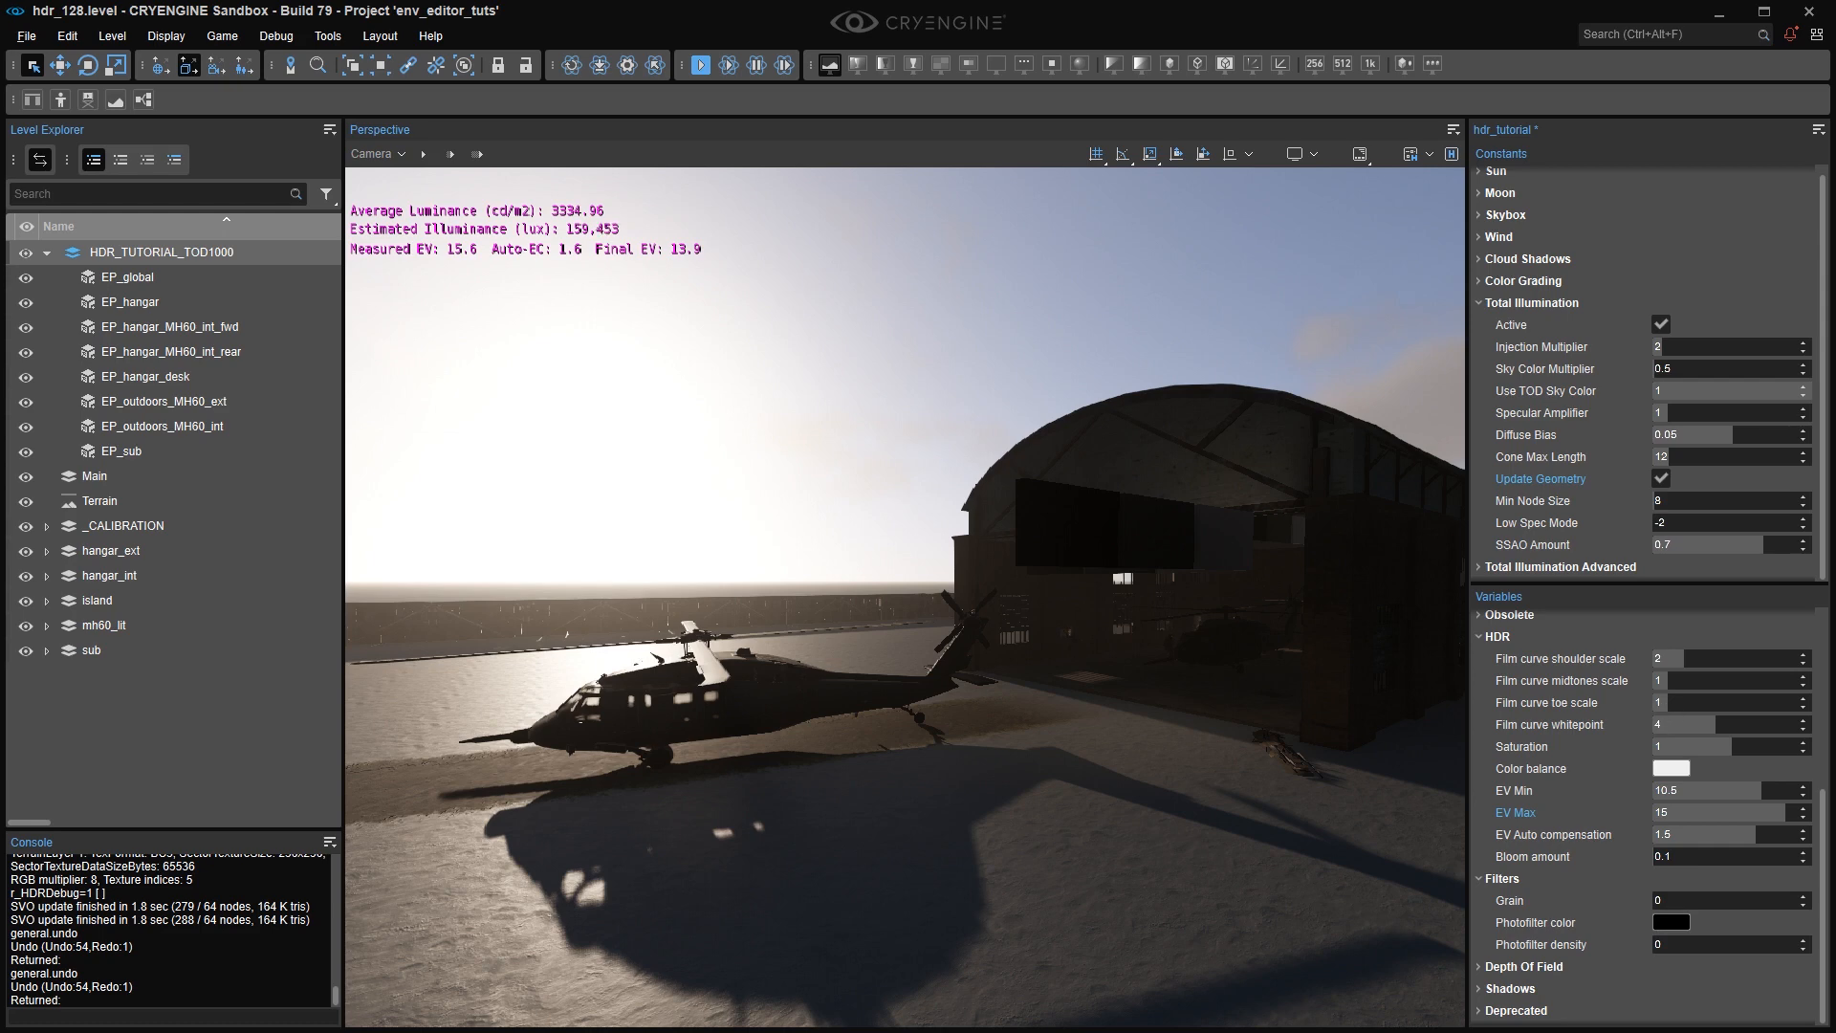
Examine the adapted exposure while moving around the outdoor helicopter and the hangar.
key(s)
mouse_move(1155, 676)
right_down()
mouse_move(1435, 655)
mouse_move(1310, 641)
mouse_move(1351, 642)
mouse_move(1368, 609)
mouse_move(1351, 617)
mouse_move(1372, 631)
mouse_move(1166, 673)
right_up()
key(w)
scroll(1162, 672, up, 2)
key(s)
key(d)
scroll(1350, 627, down, 2)
key(s)
key(w)
key(a)
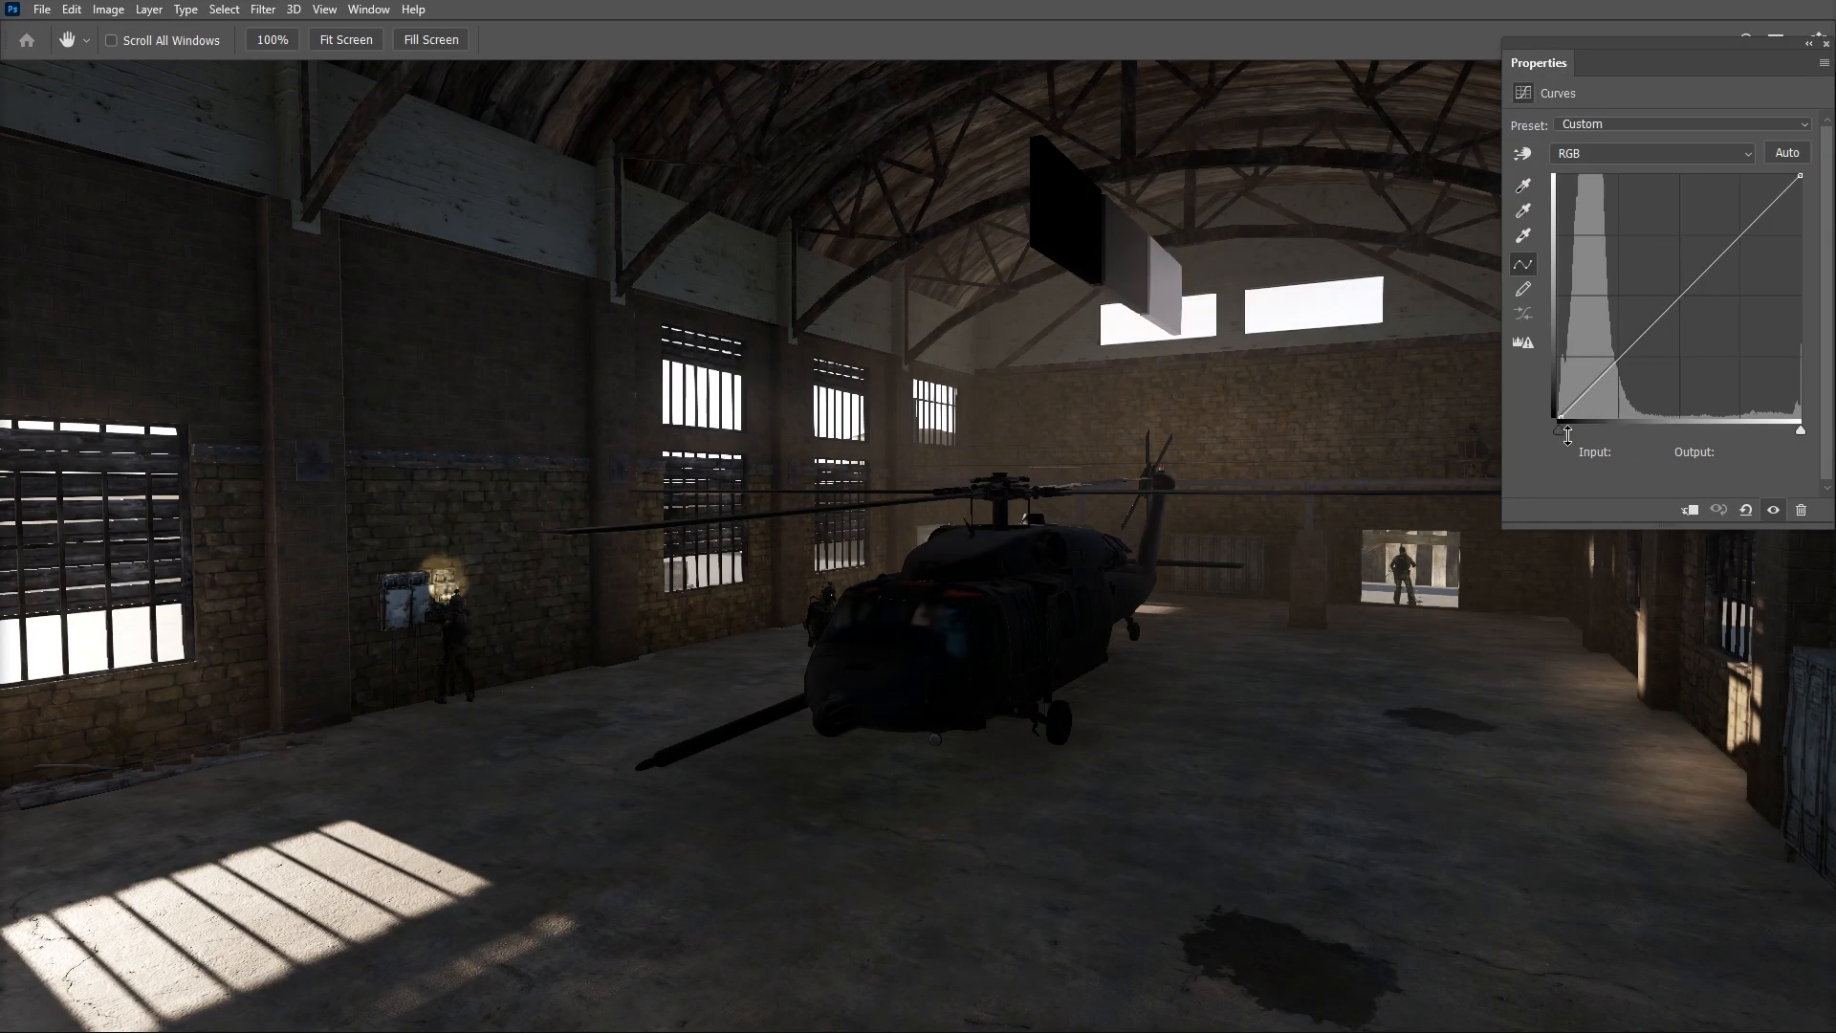
Inspect the white and black points of the Curves adjustment on the hangar screenshot.
click(1802, 432)
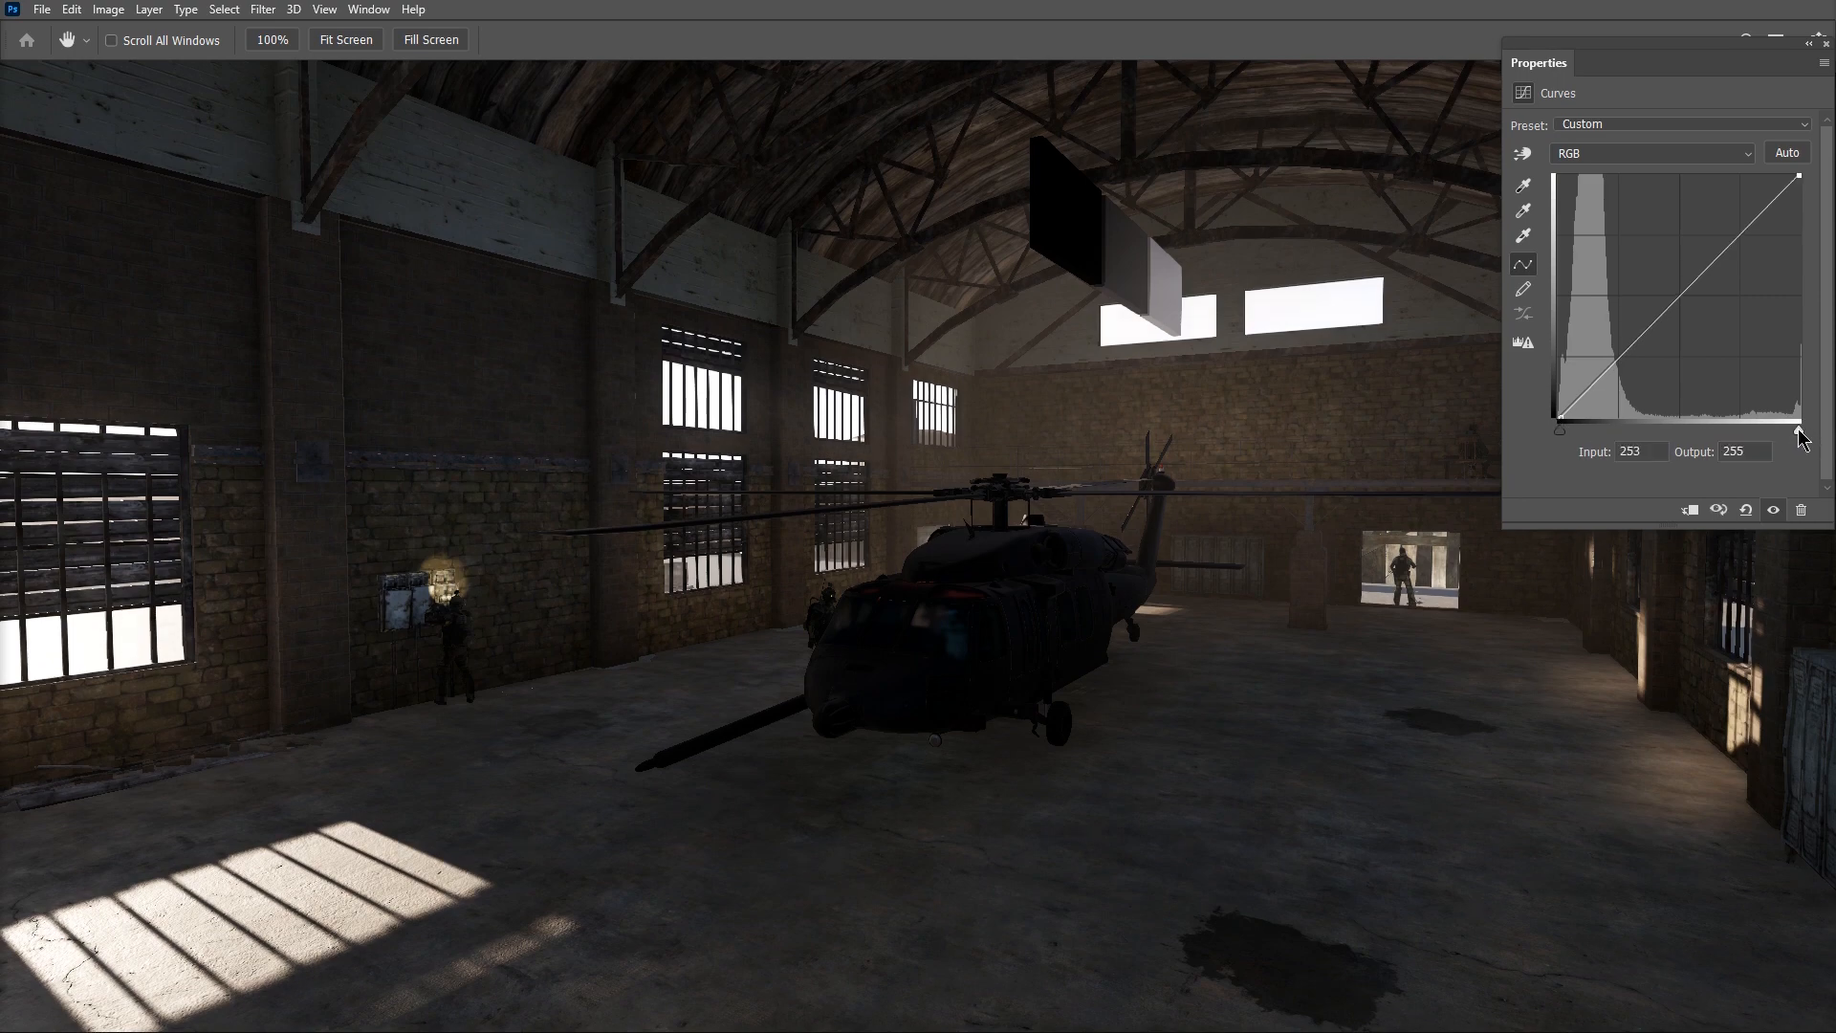
click(1560, 432)
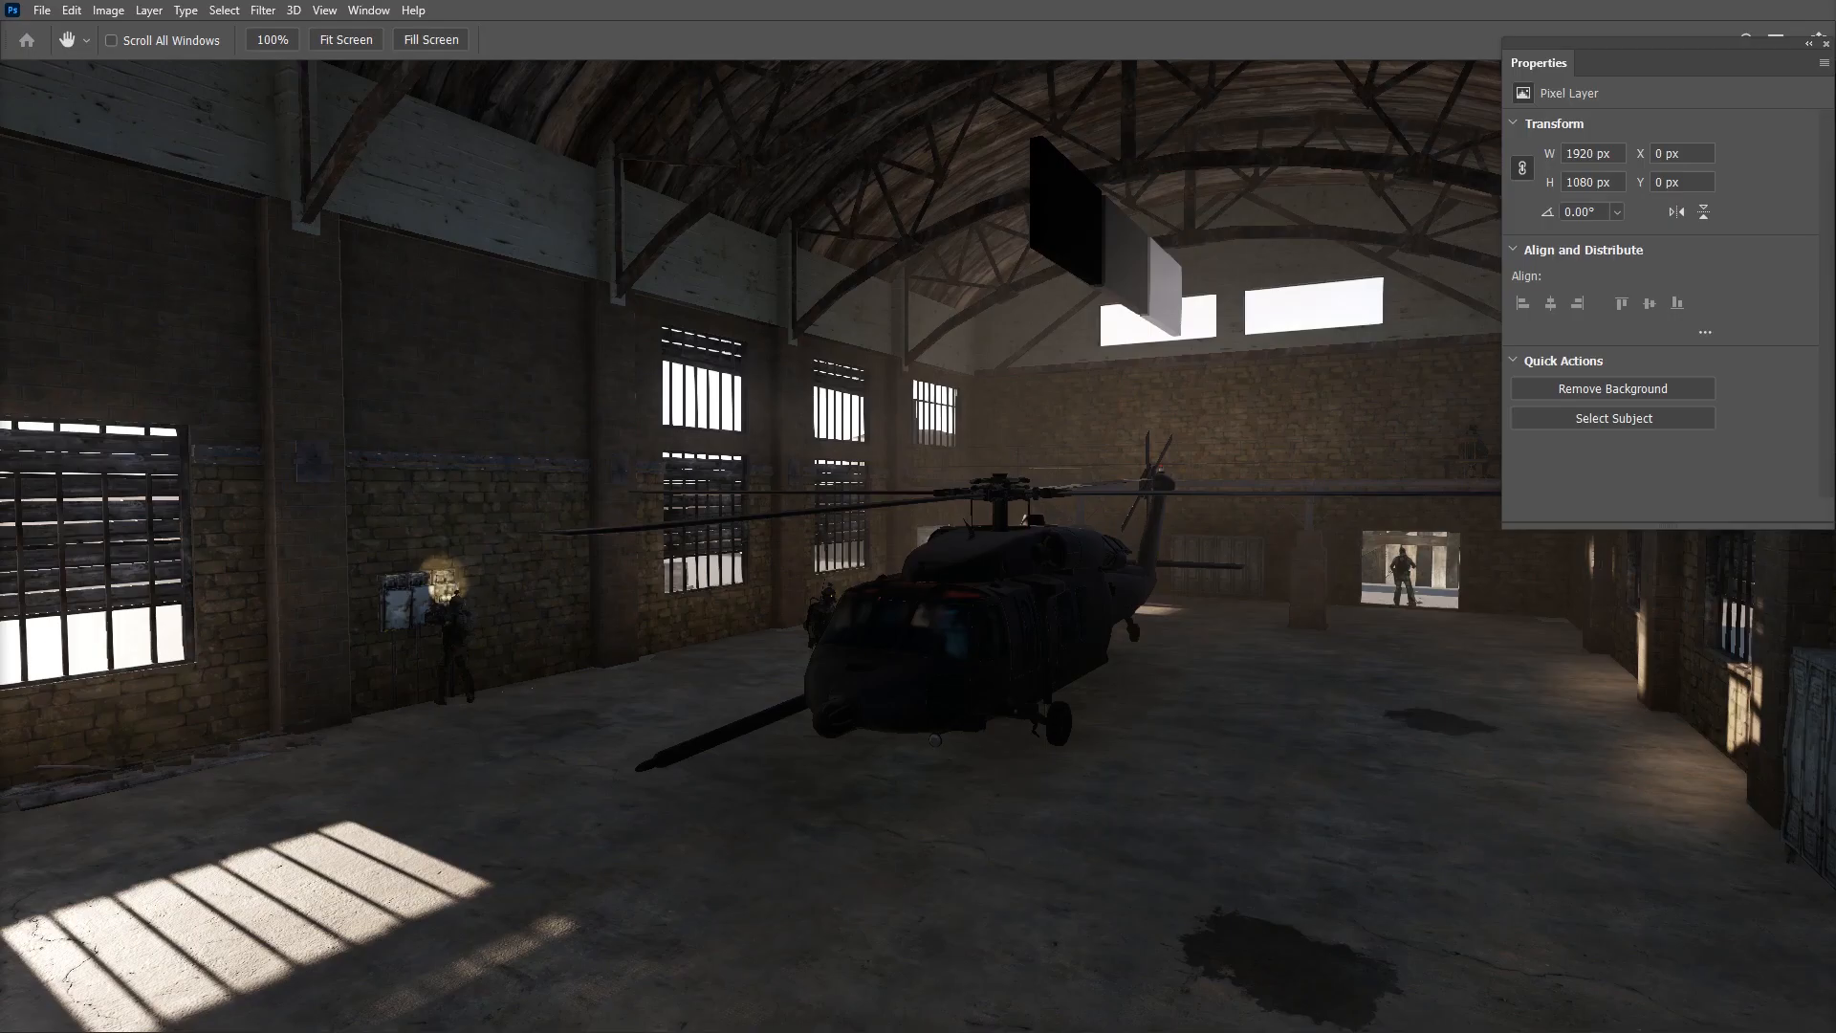
Add a new Curves adjustment layer over the hangar screenshot and select its black point at input 0, output 0.
click(108, 10)
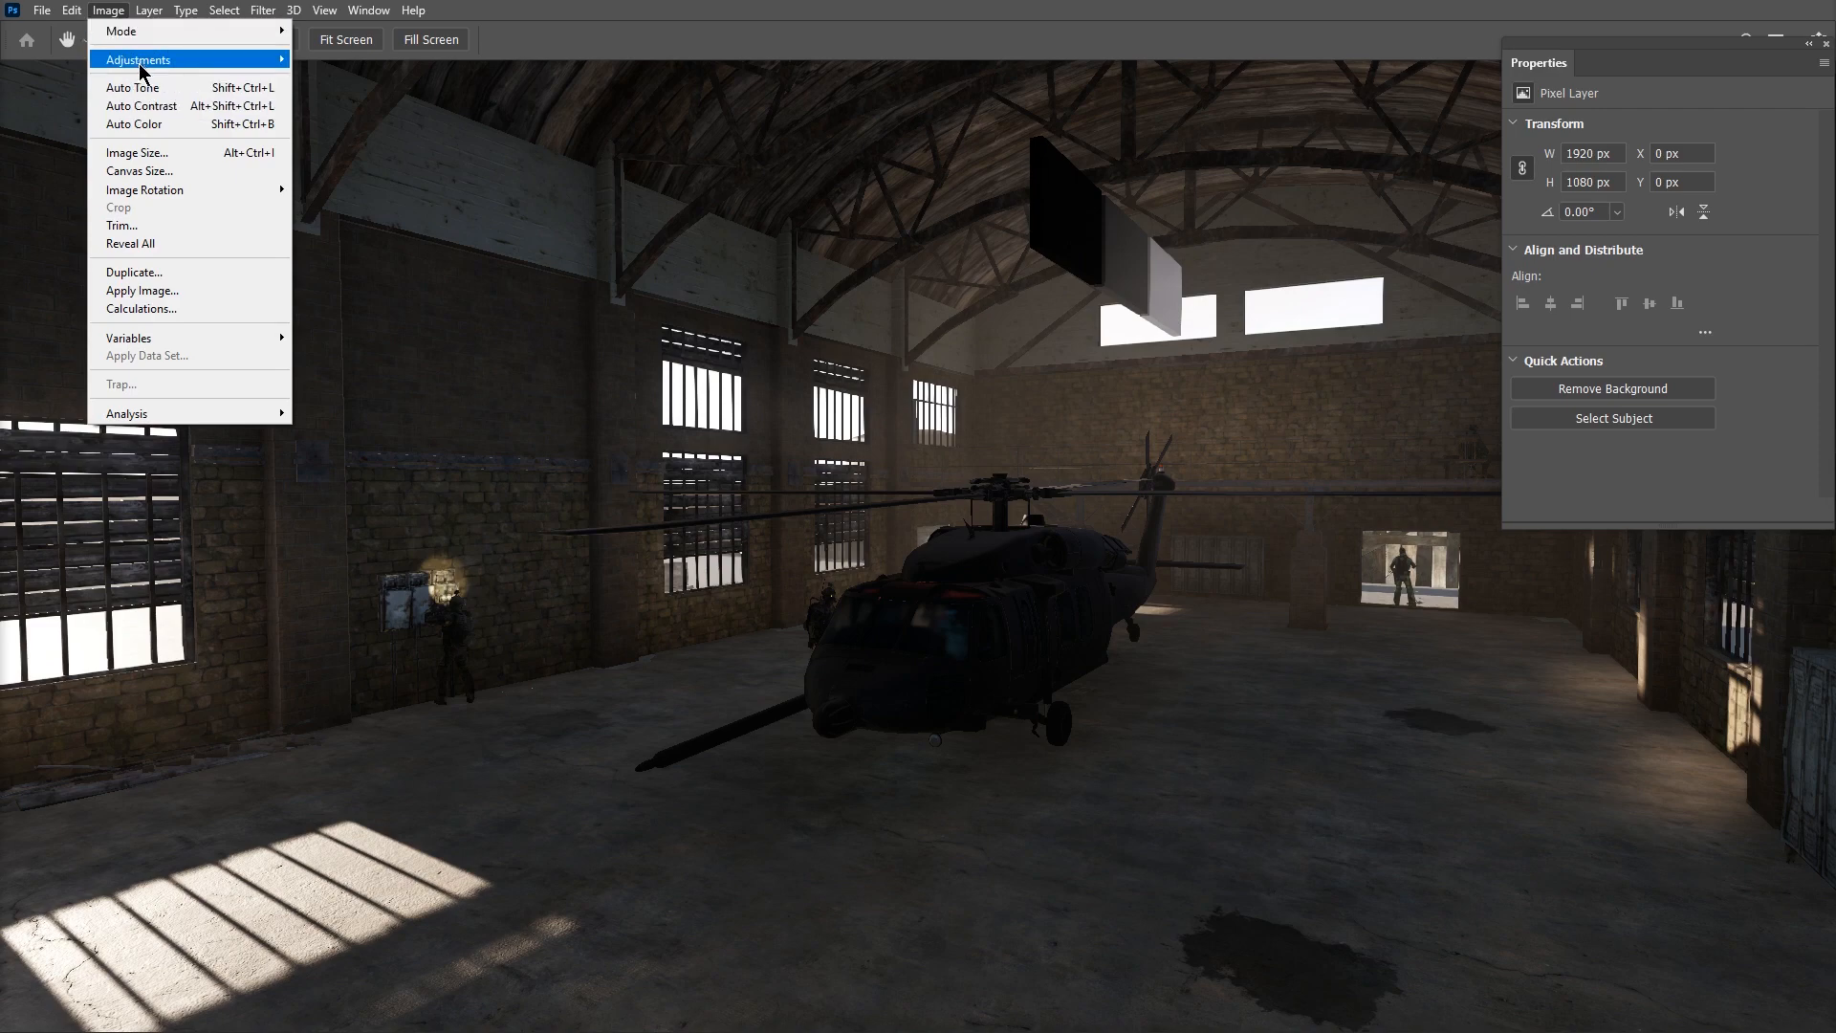
mouse_move(143, 60)
click(150, 10)
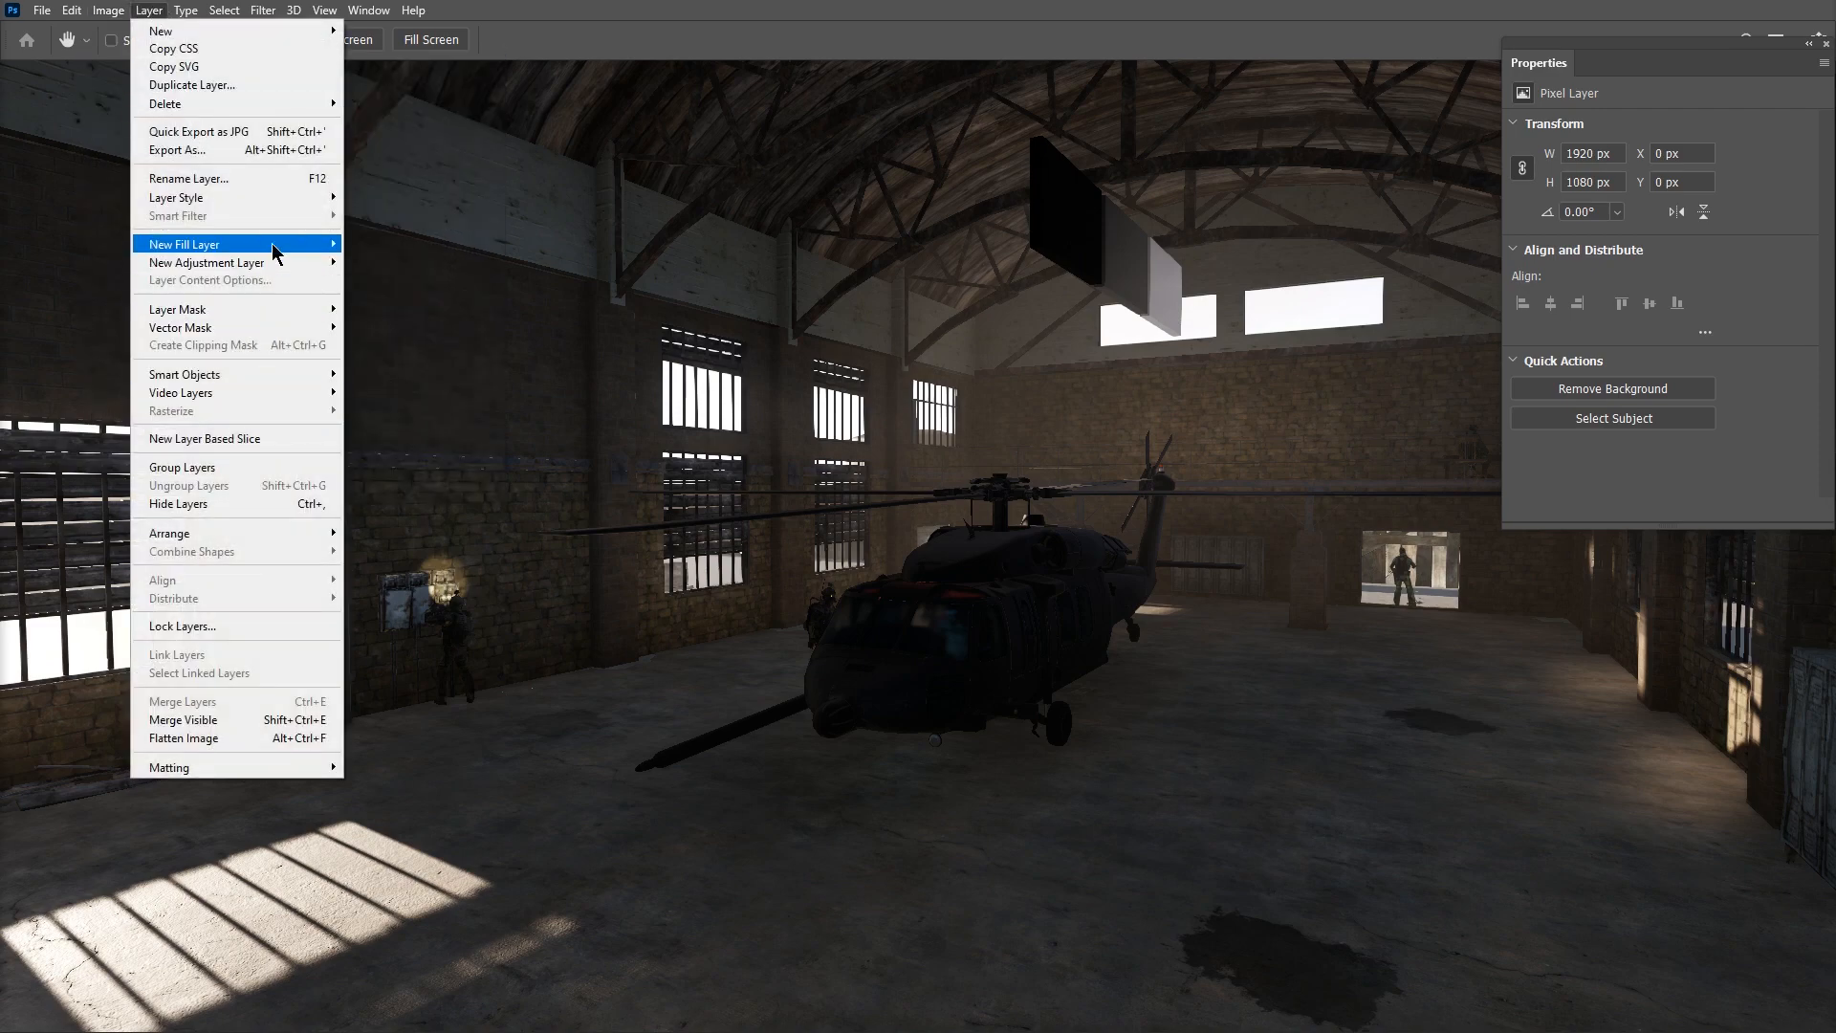
mouse_move(273, 264)
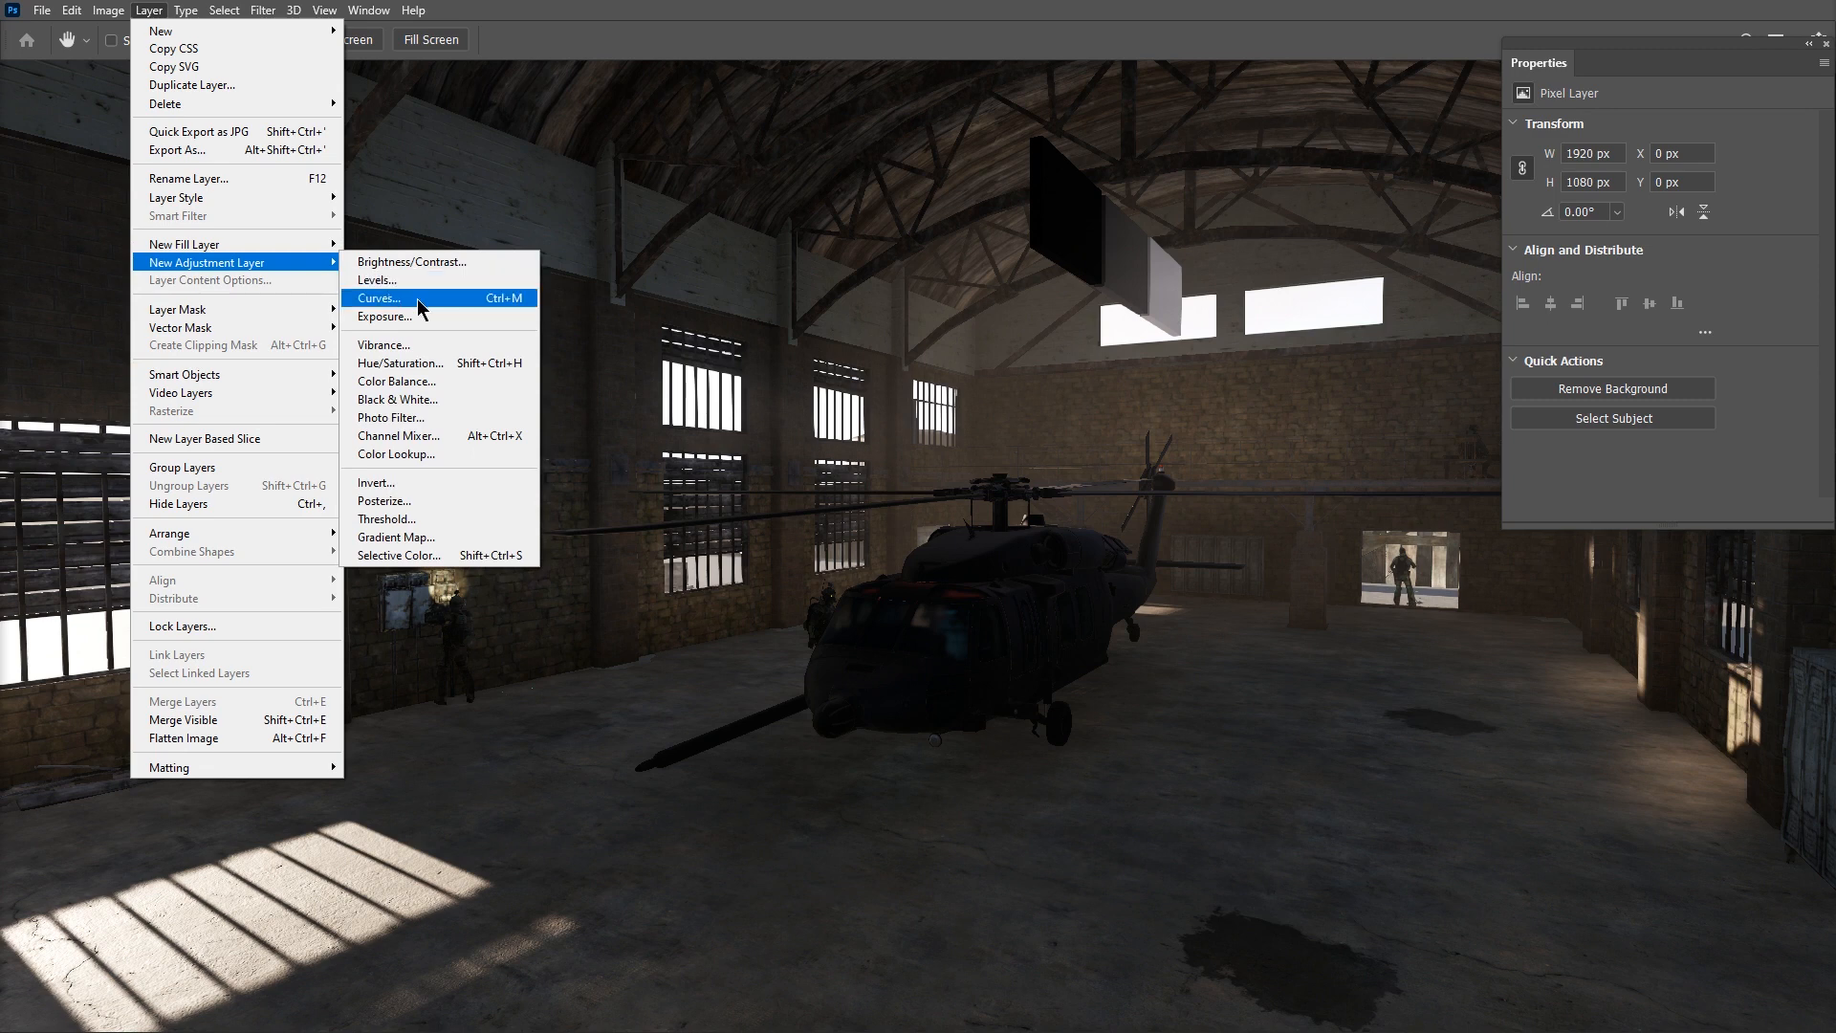
click(419, 302)
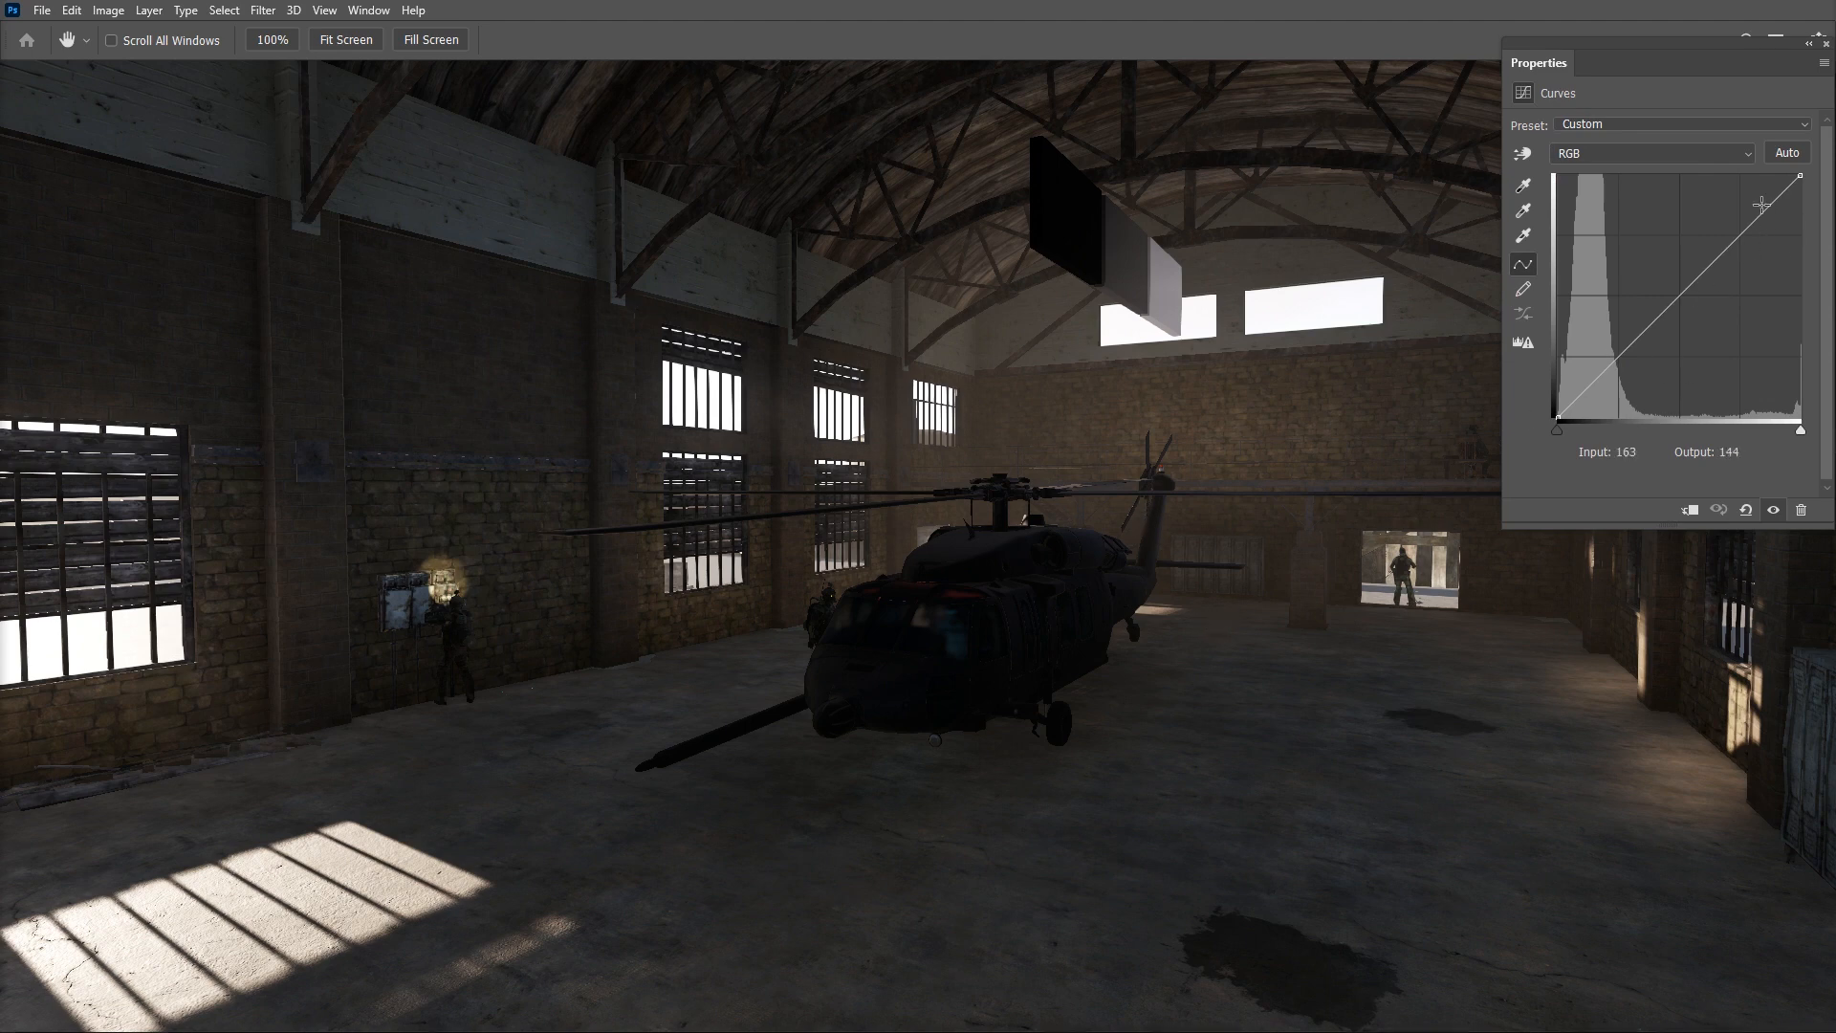
drag(1557, 418, 1478, 467)
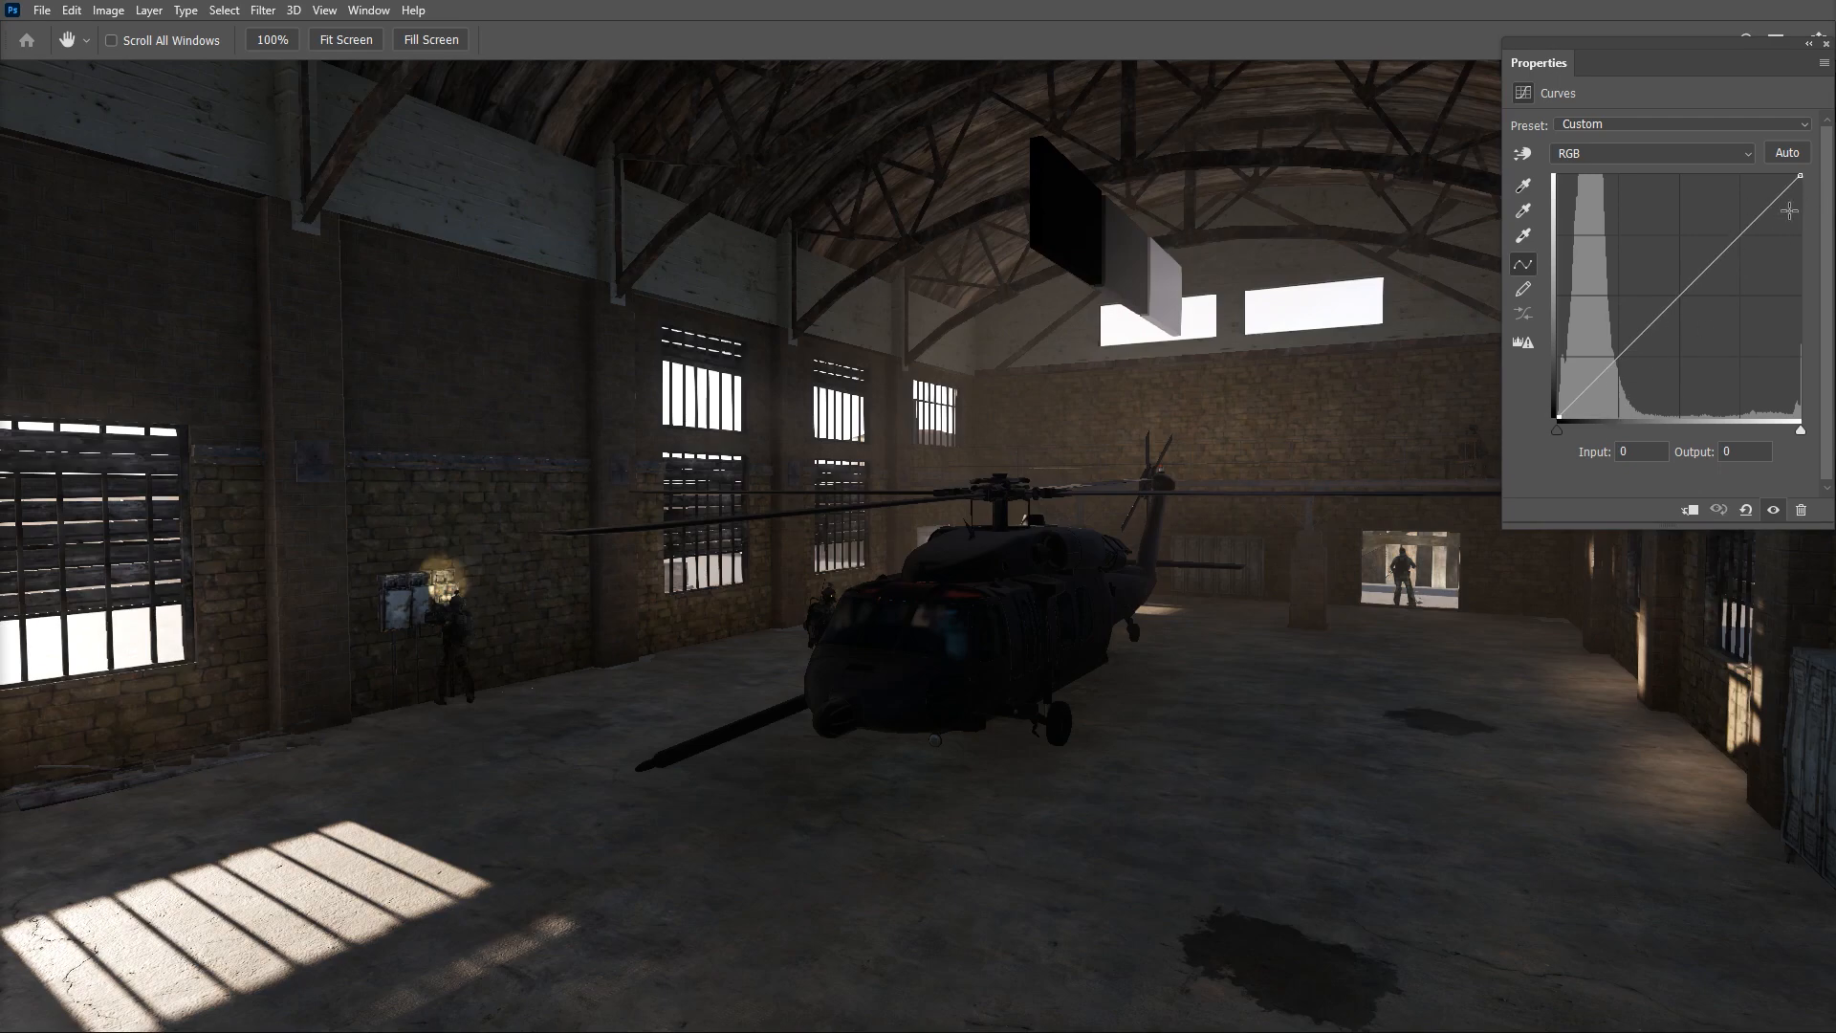
Try the curve's black point at output 154 and at output 35, and return it to output 0.
mouse_move(1803, 178)
mouse_down()
mouse_move(1736, 174)
mouse_move(1803, 271)
mouse_move(1802, 176)
mouse_up()
drag(1559, 421, 1548, 429)
drag(1559, 418, 1493, 270)
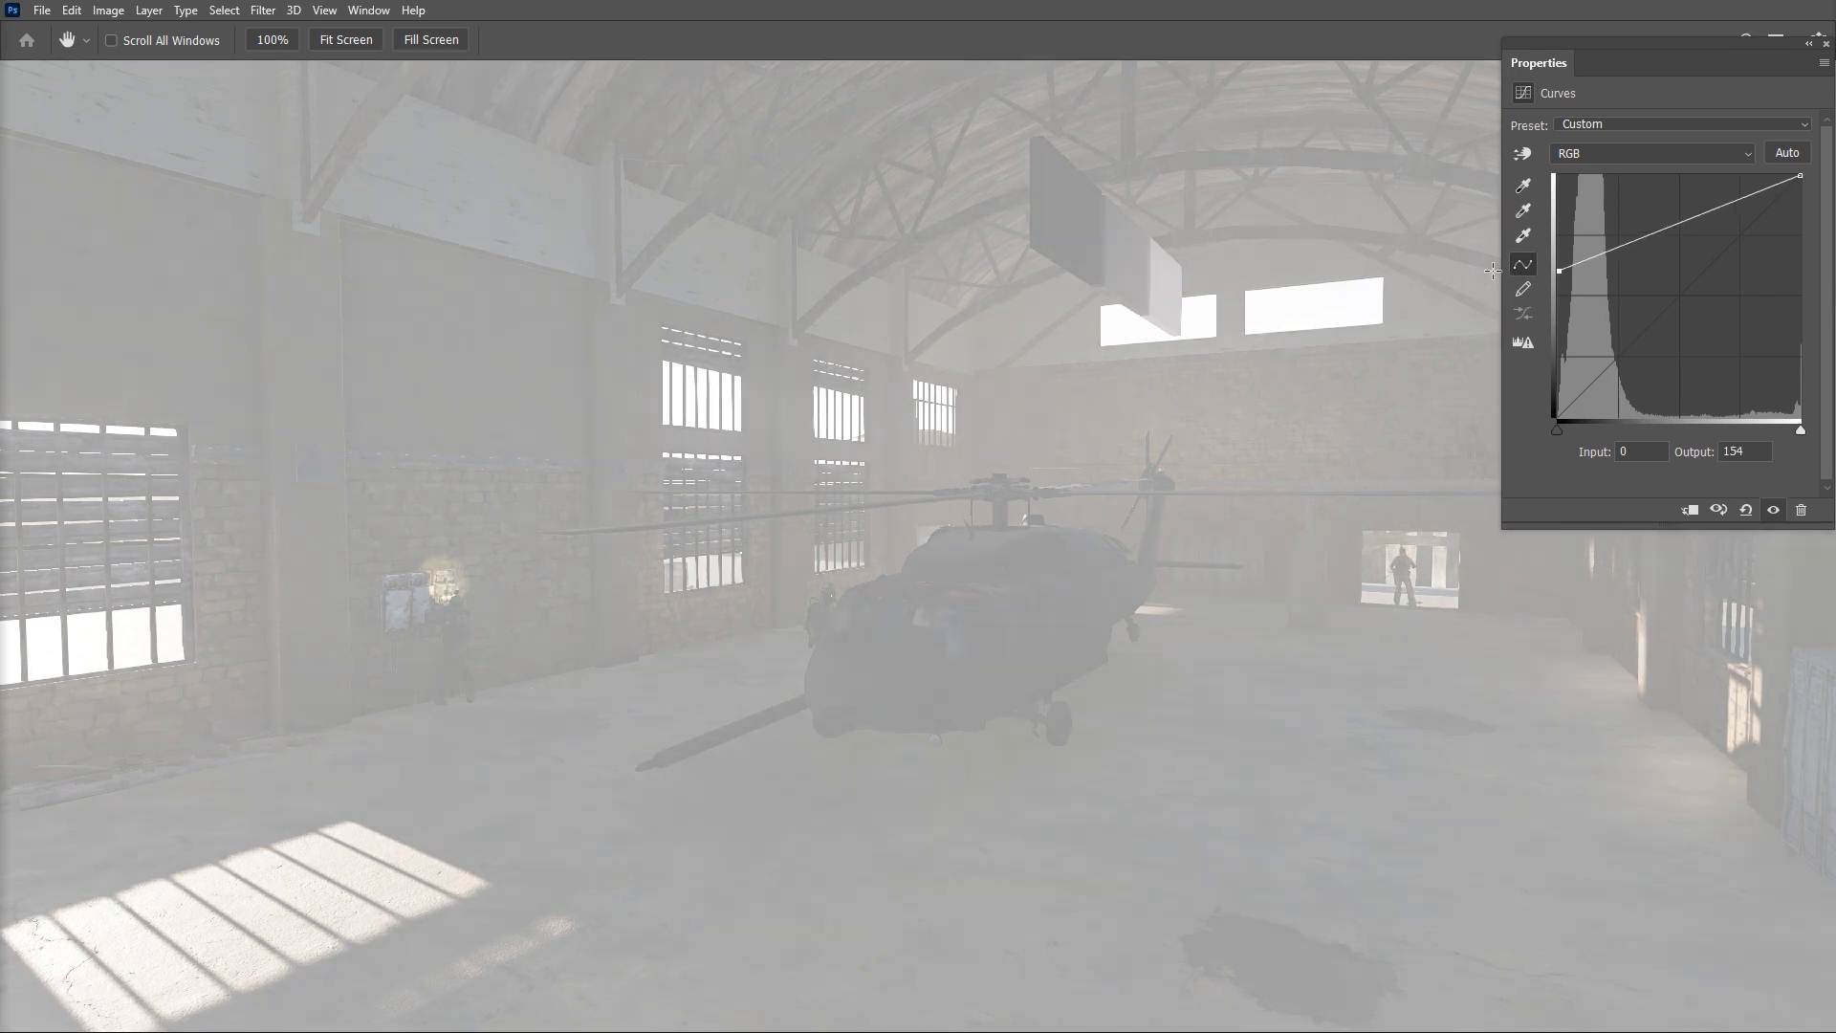
double_click(1638, 448)
drag(1745, 446, 1710, 423)
text(35)
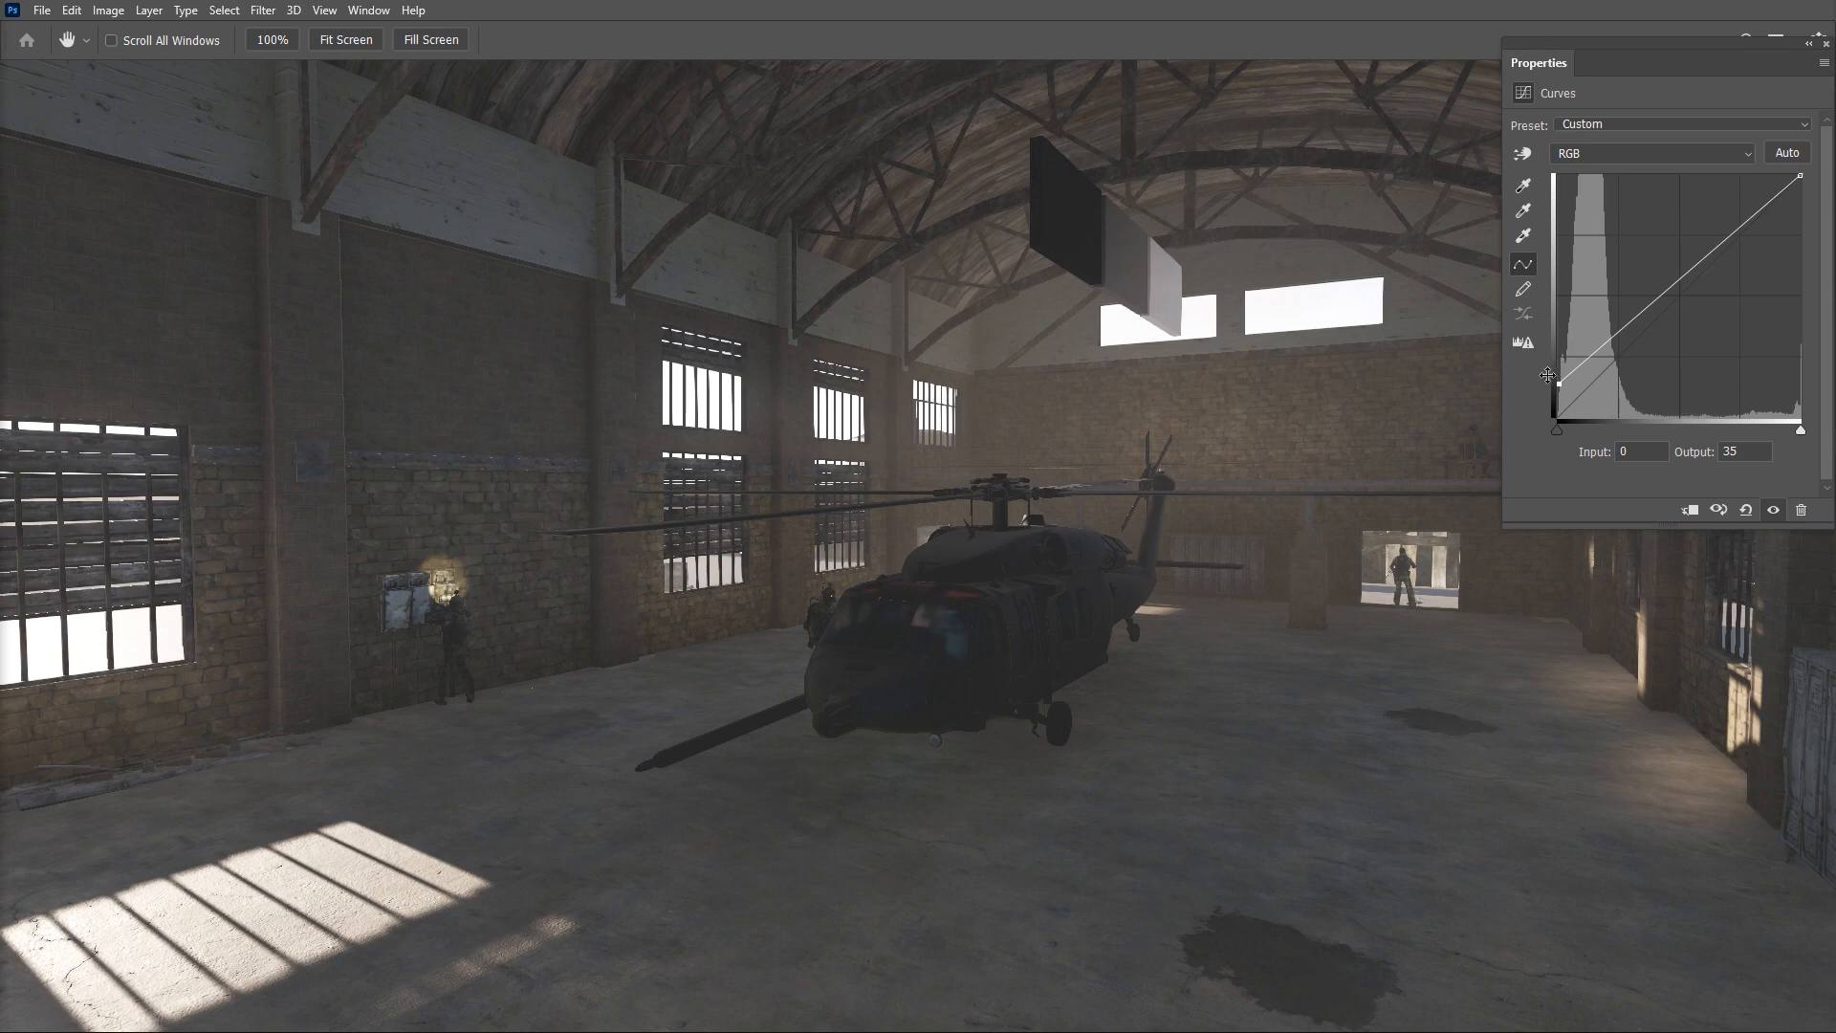
drag(1560, 383, 1549, 463)
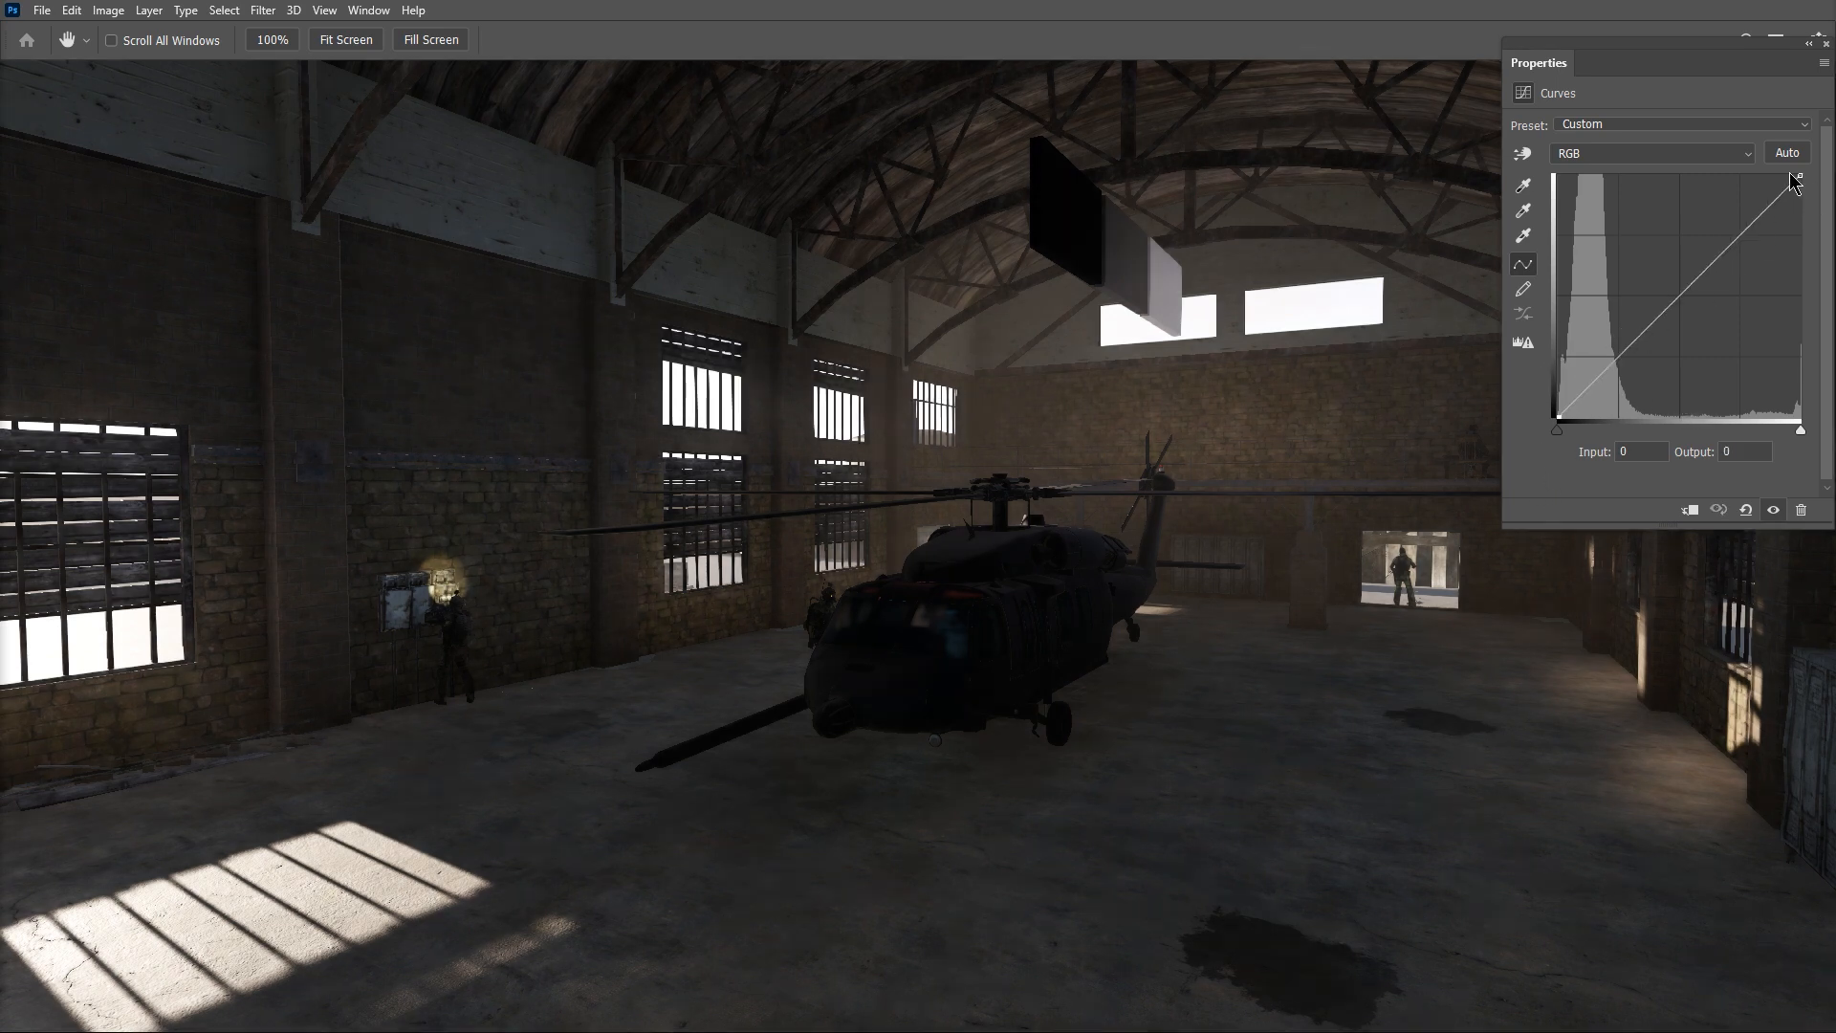
Lower the curve's white point to output 109, return it to 255, and reselect the black point at input 0, output 0.
click(1801, 176)
drag(1799, 176, 1801, 314)
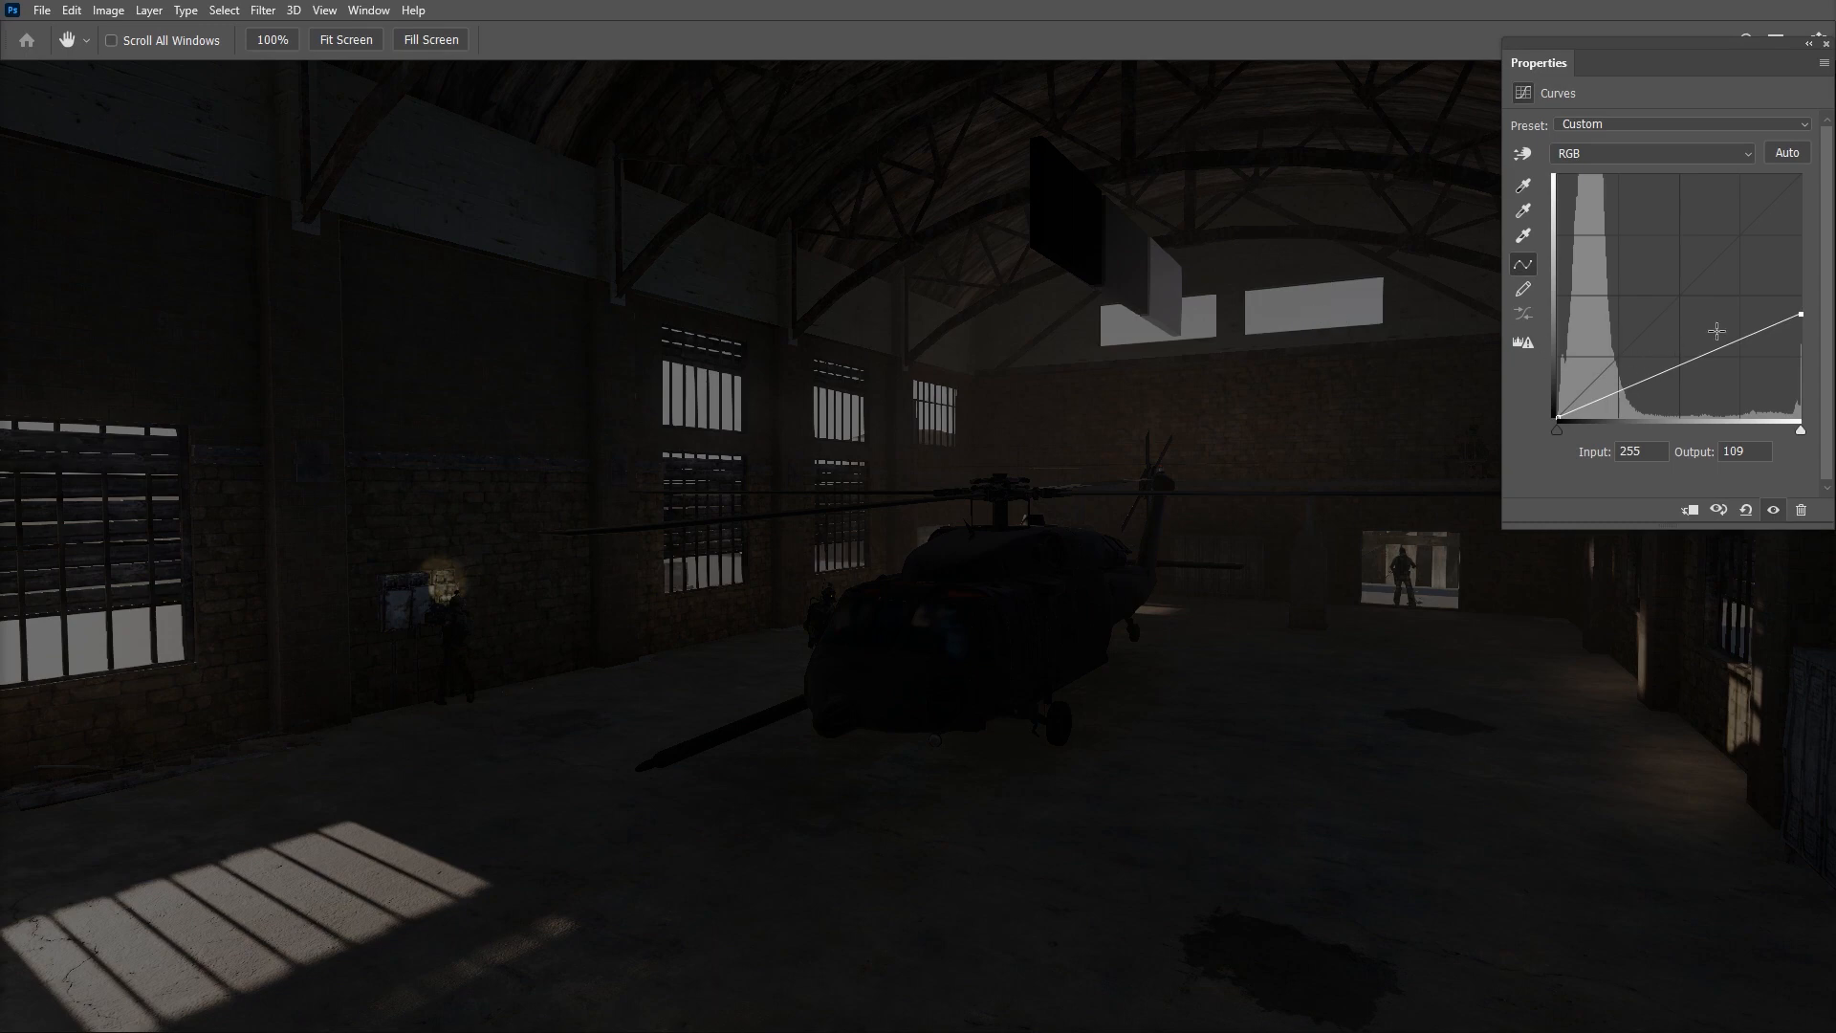
drag(1803, 313, 1802, 176)
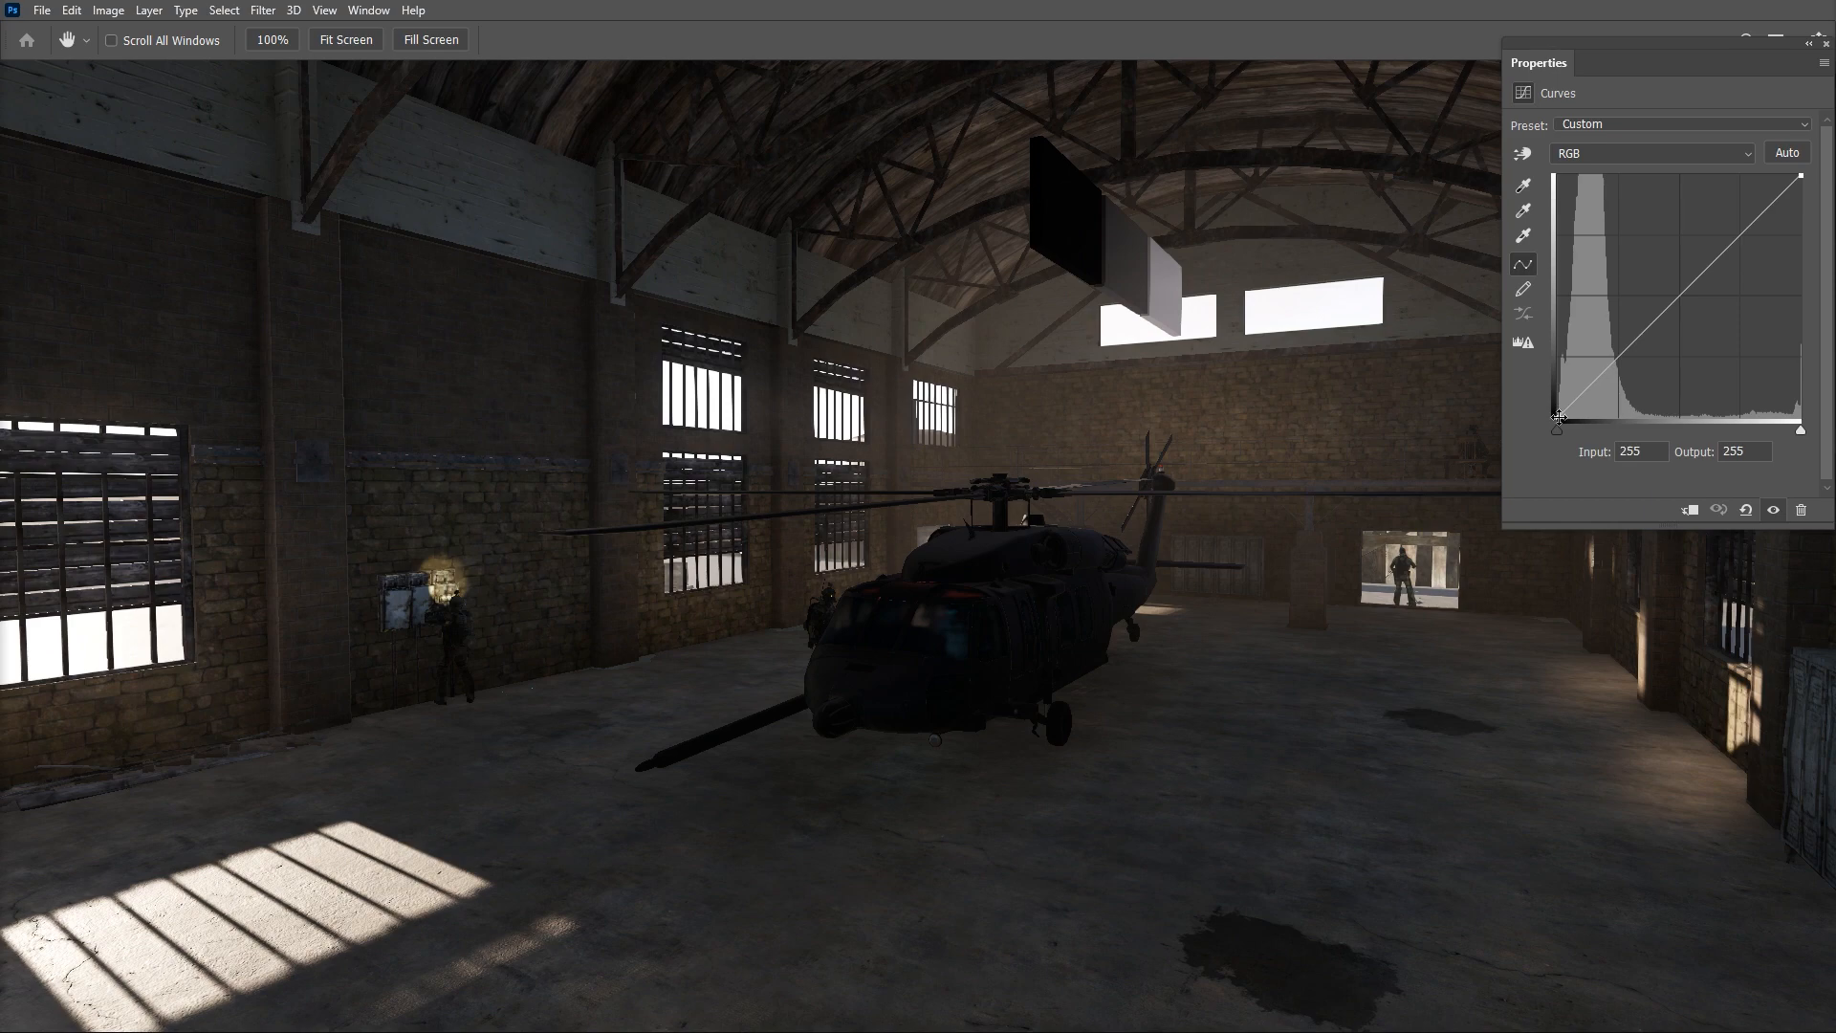
drag(1559, 417, 1533, 472)
click(1557, 418)
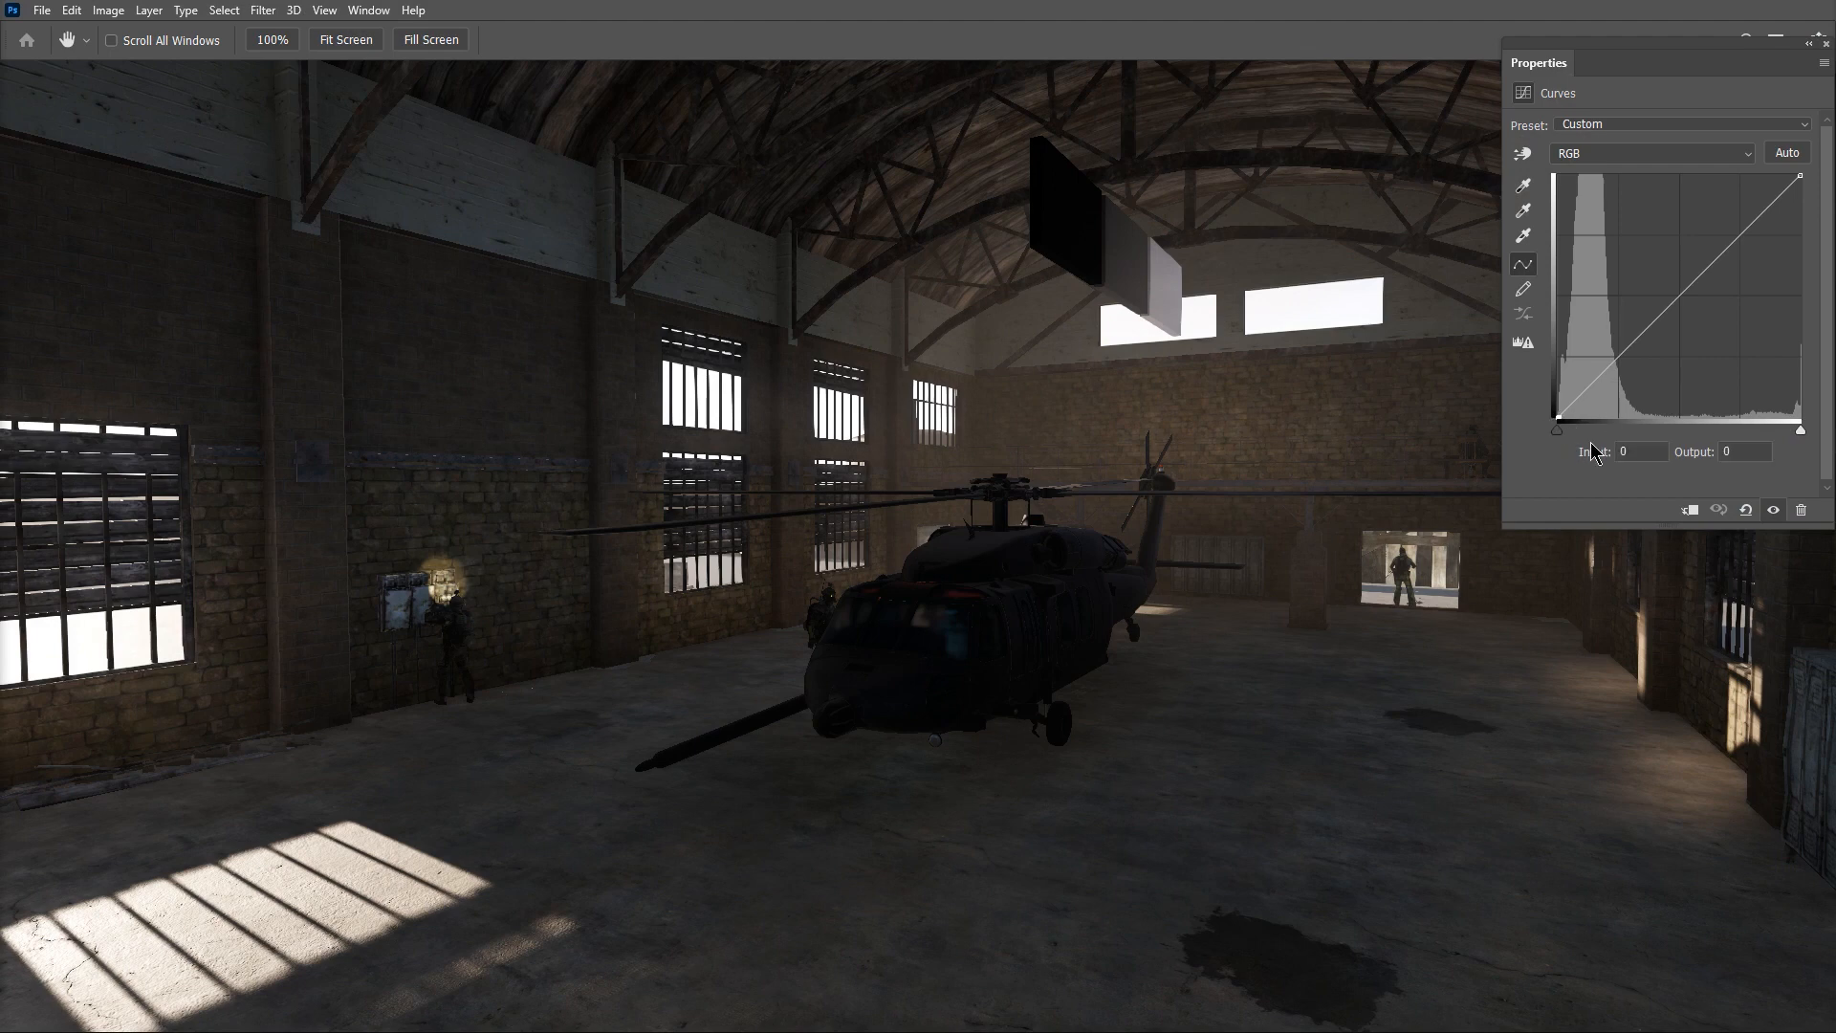
Add a midtone point at the centre of the curve, nudge its output upward, and delete the point.
click(1680, 298)
key(Up)
key(Up)
key(Up)
key(Delete)
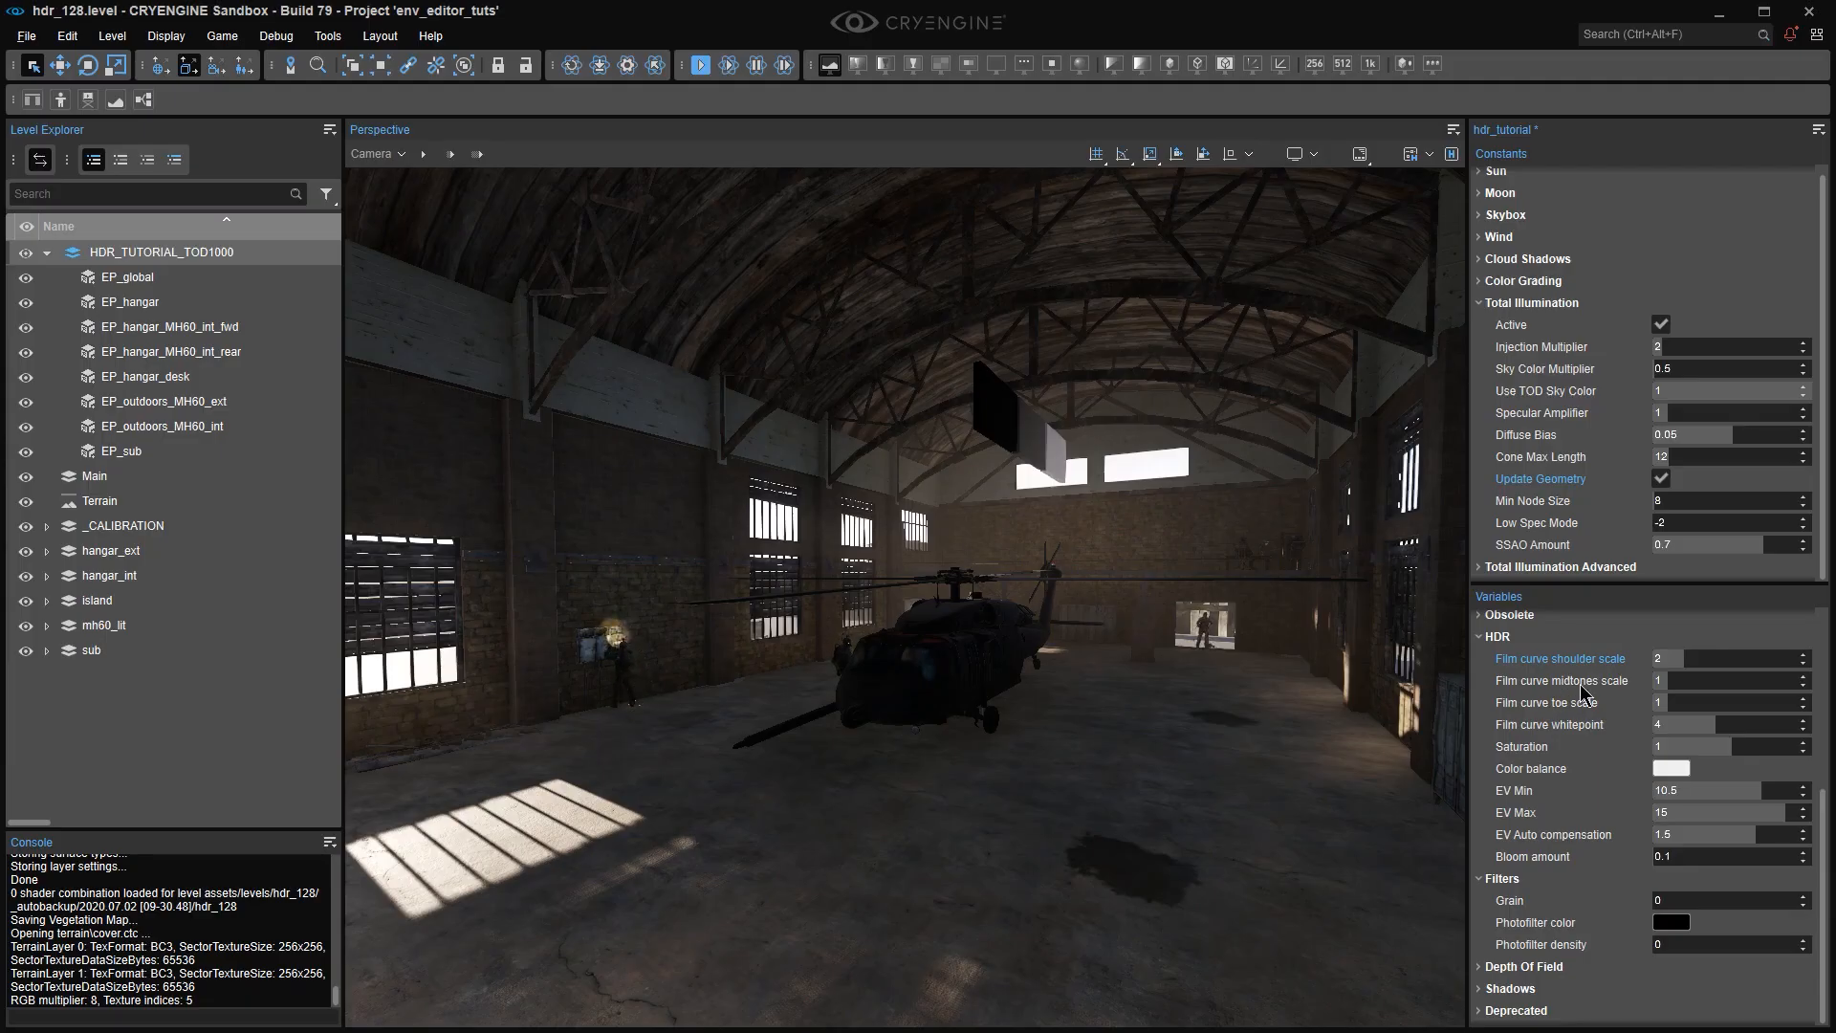
In CRYENGINE Sandbox, lower the HDR Film curve whitepoint to about 0.54 and undo the change.
click(1574, 727)
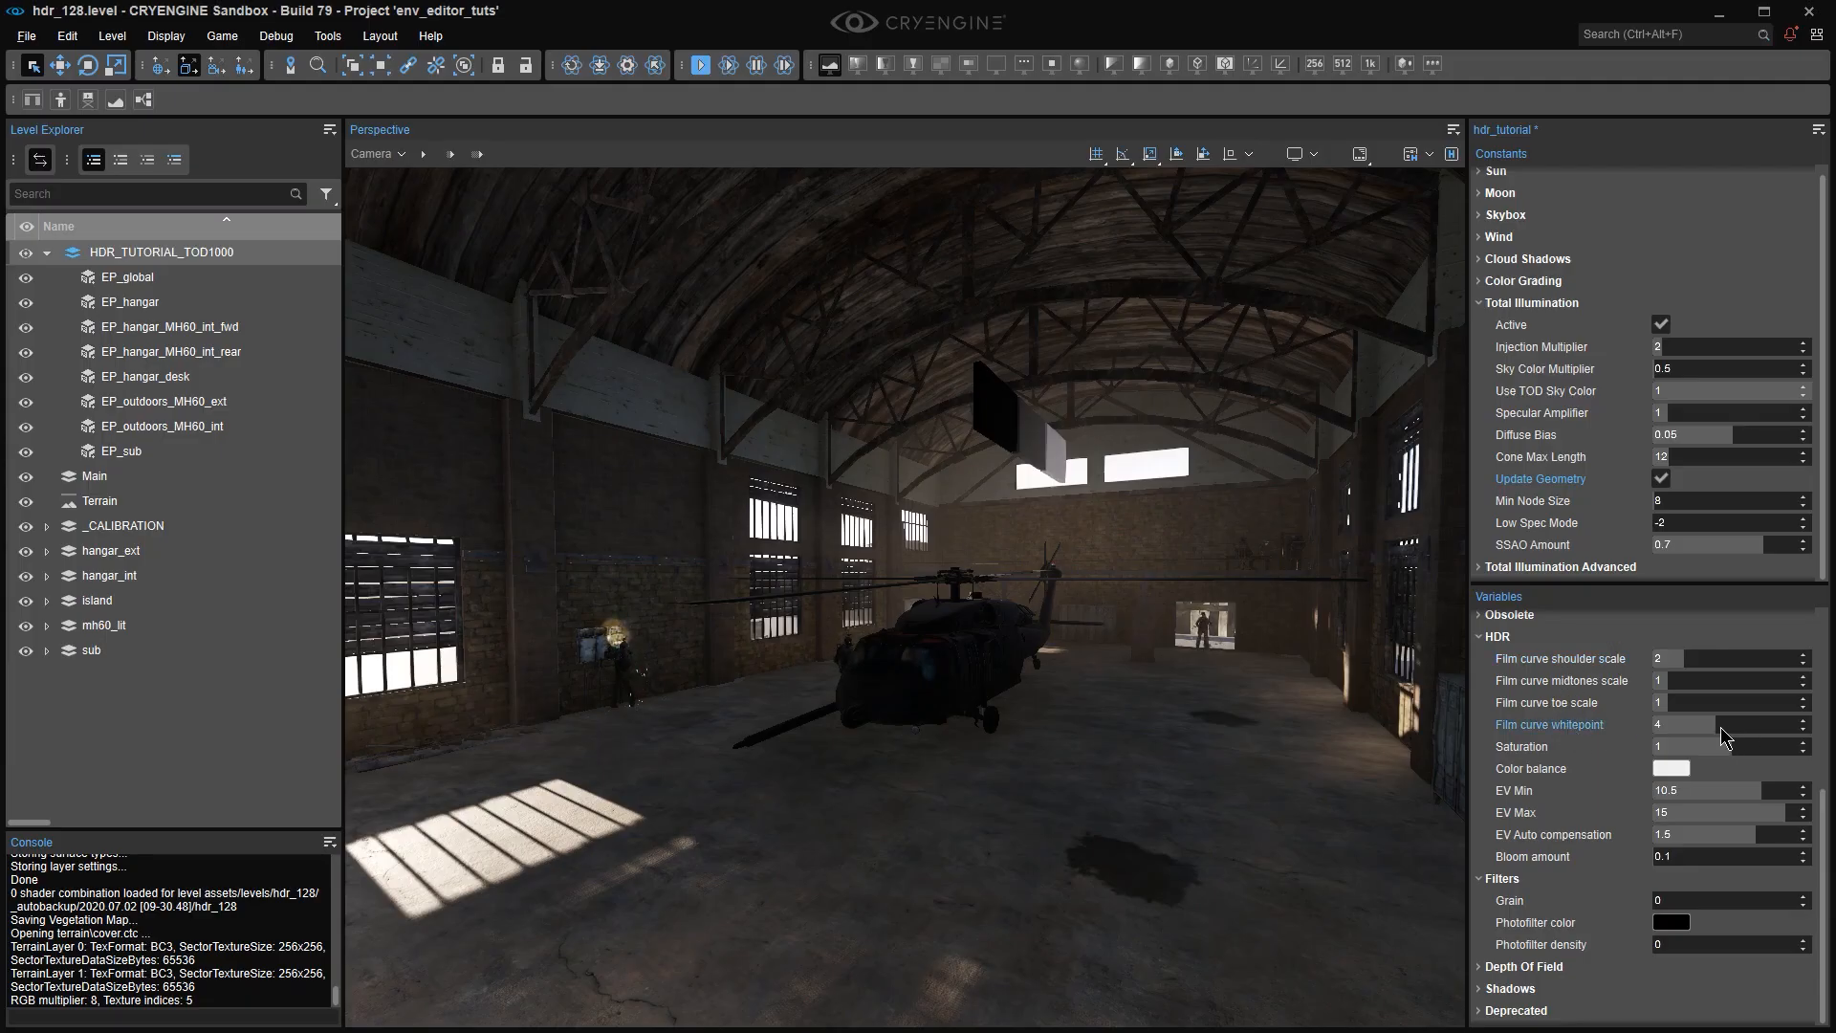
drag(1718, 727, 1656, 725)
key(ctrl+z)
key(ctrl+z)
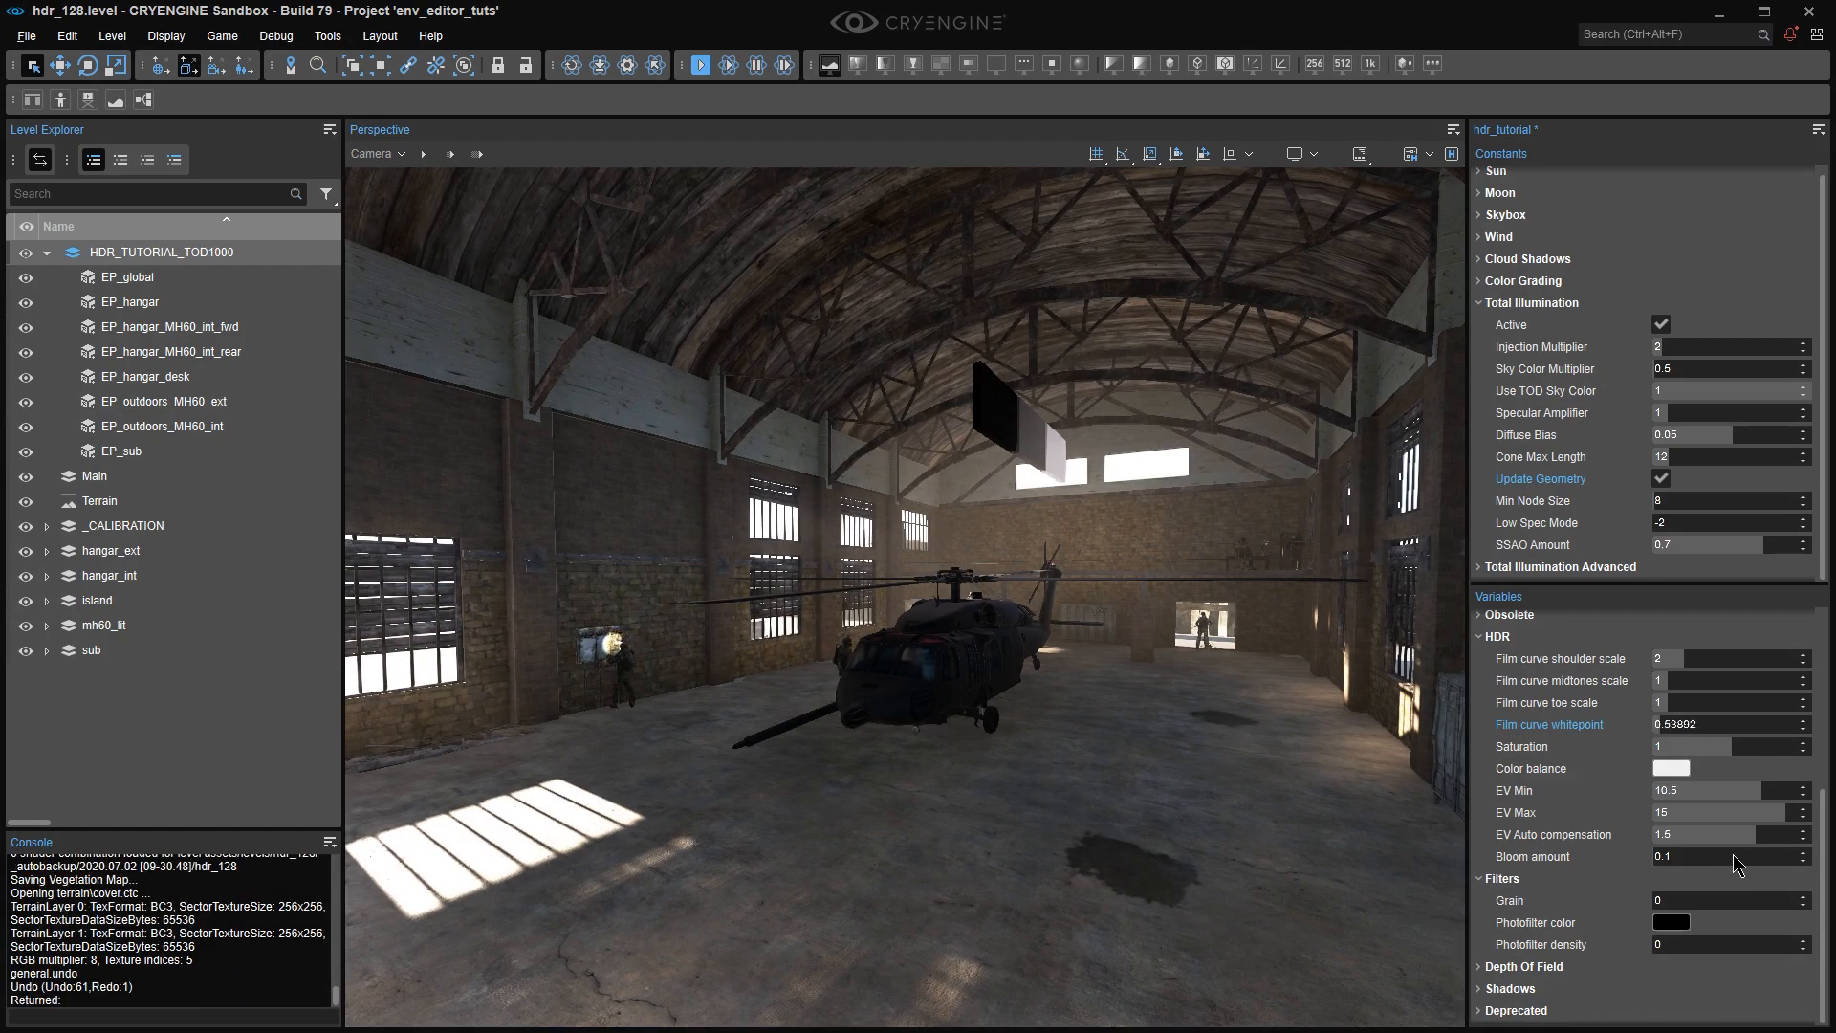
key(ctrl+z)
key(ctrl+z)
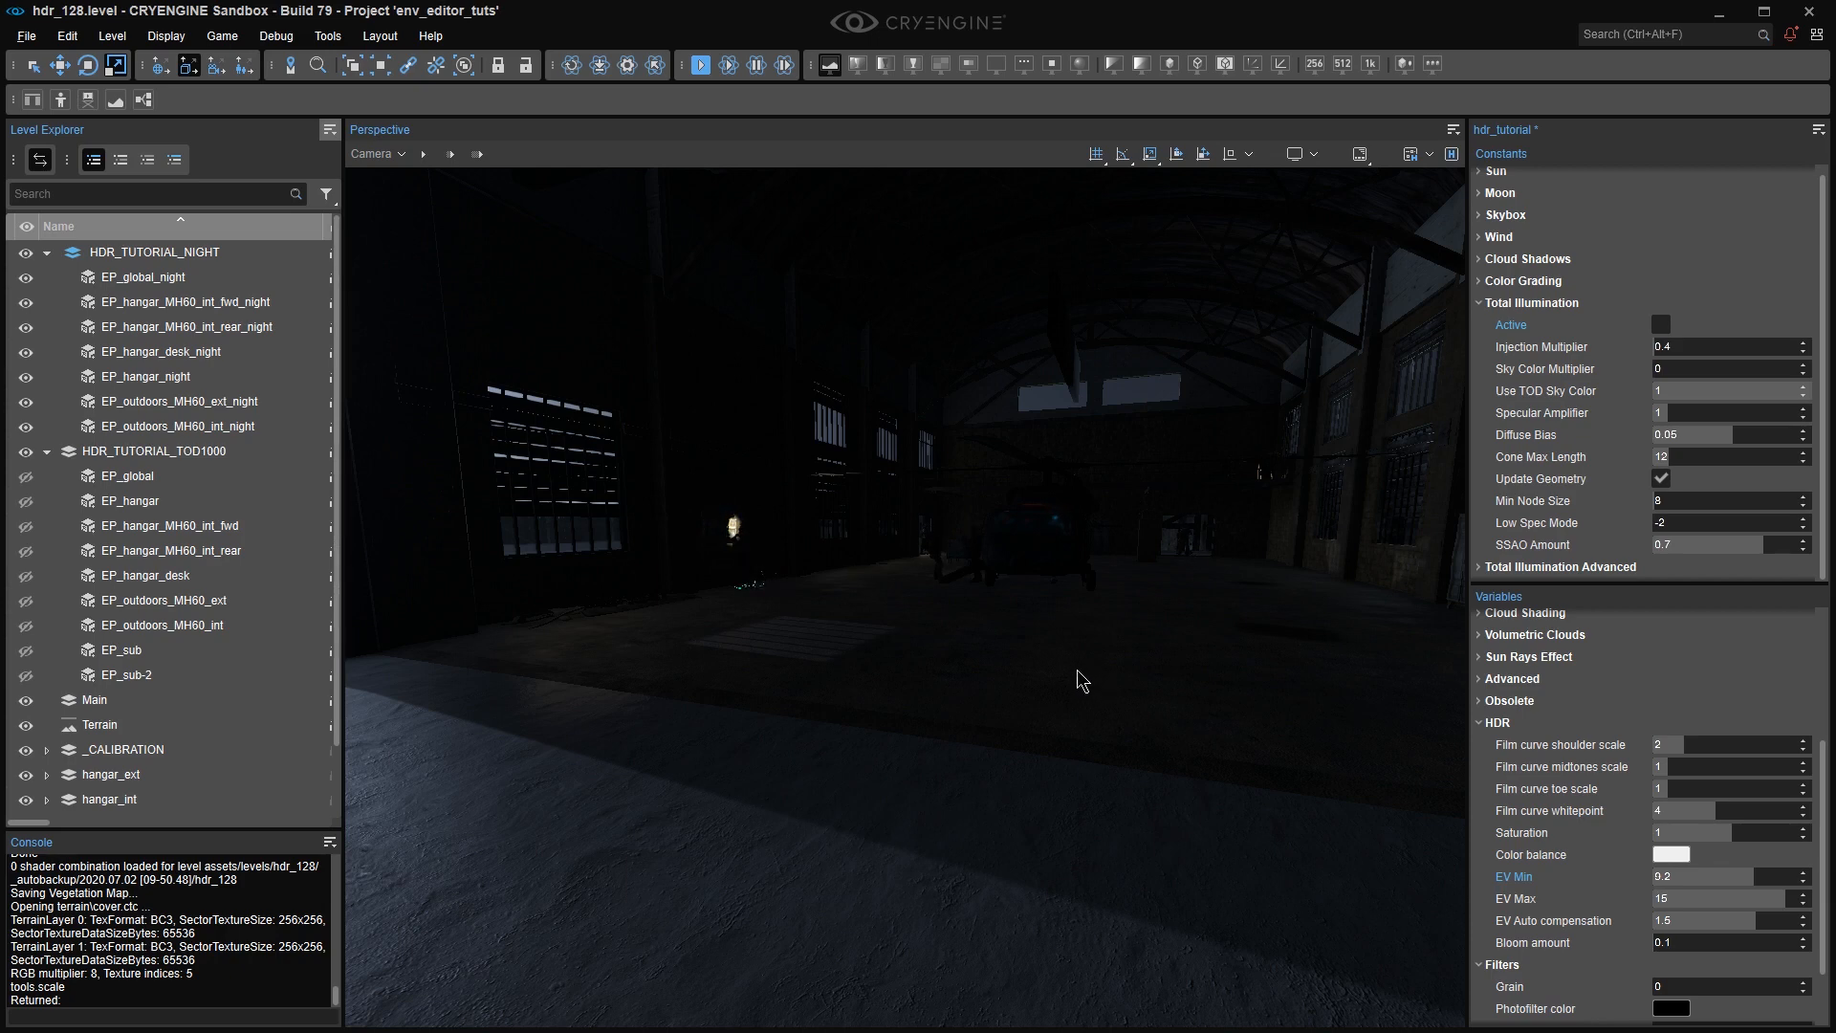
Set the Film curve whitepoint to 0.5 in the night level and raise it to 0.8, checking the dark hangar interior.
click(1695, 810)
text(1)
key(Return)
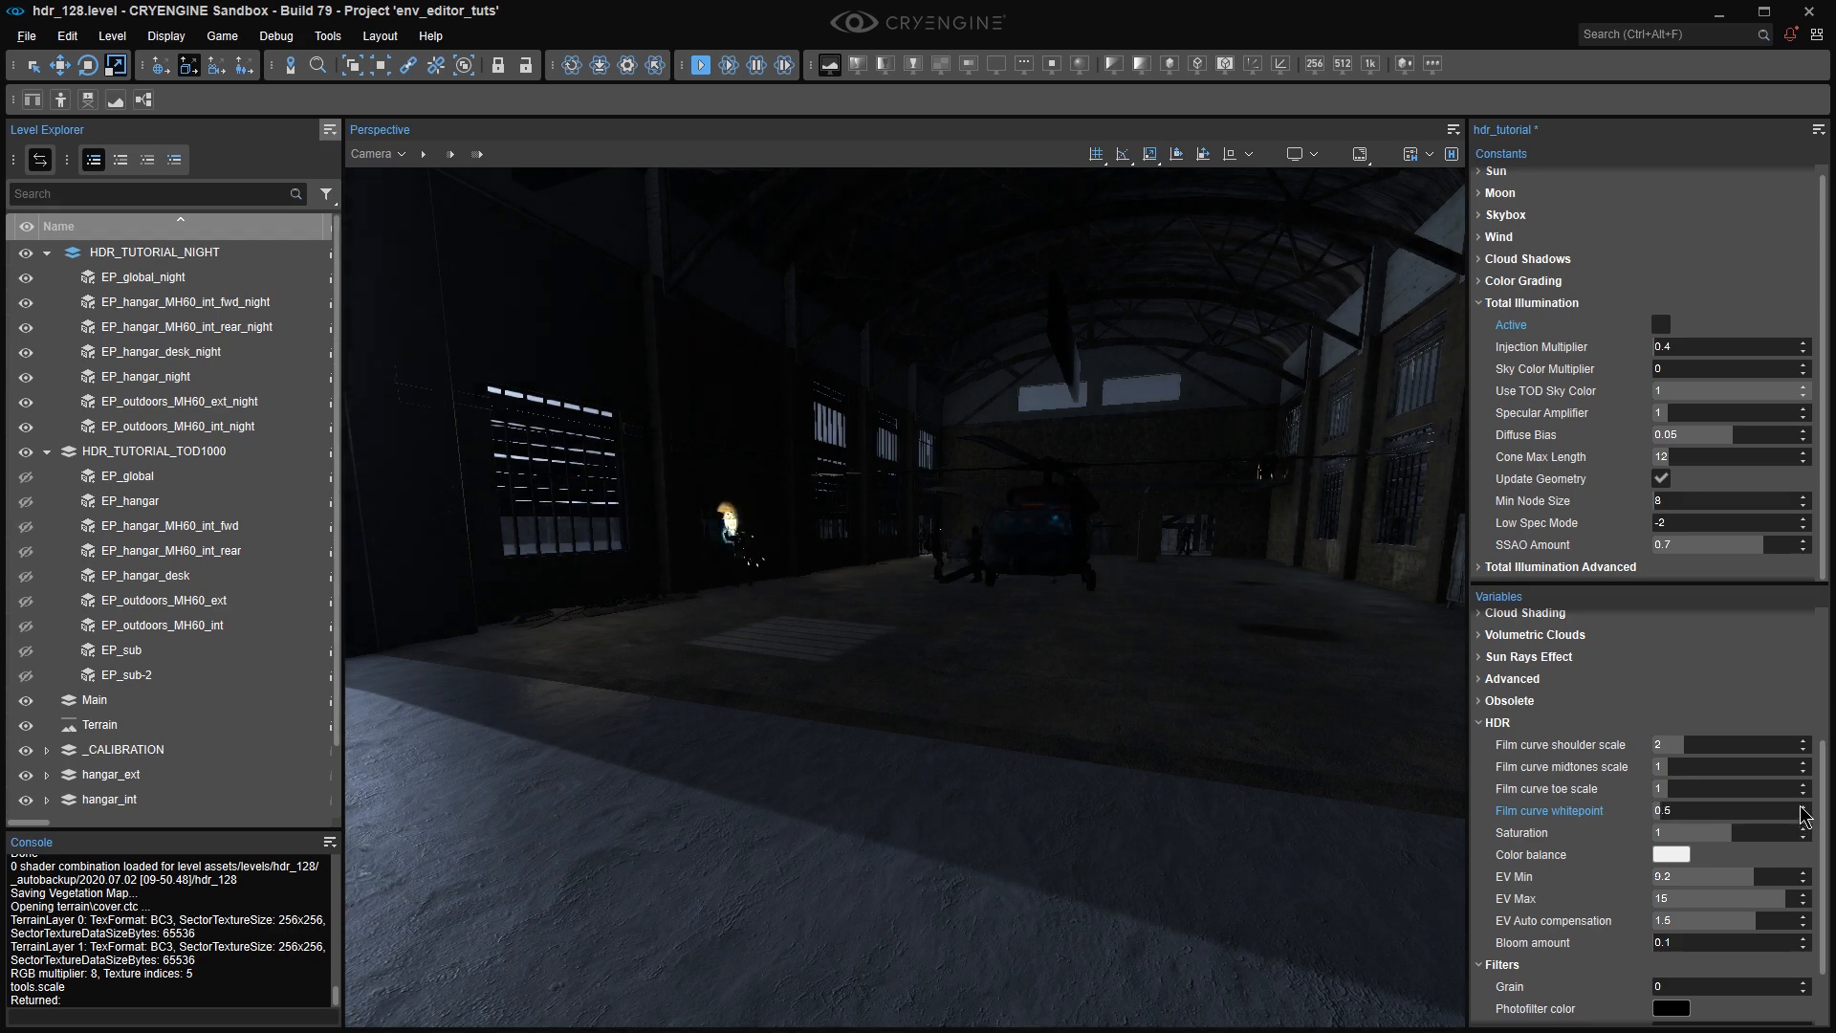
click(1803, 807)
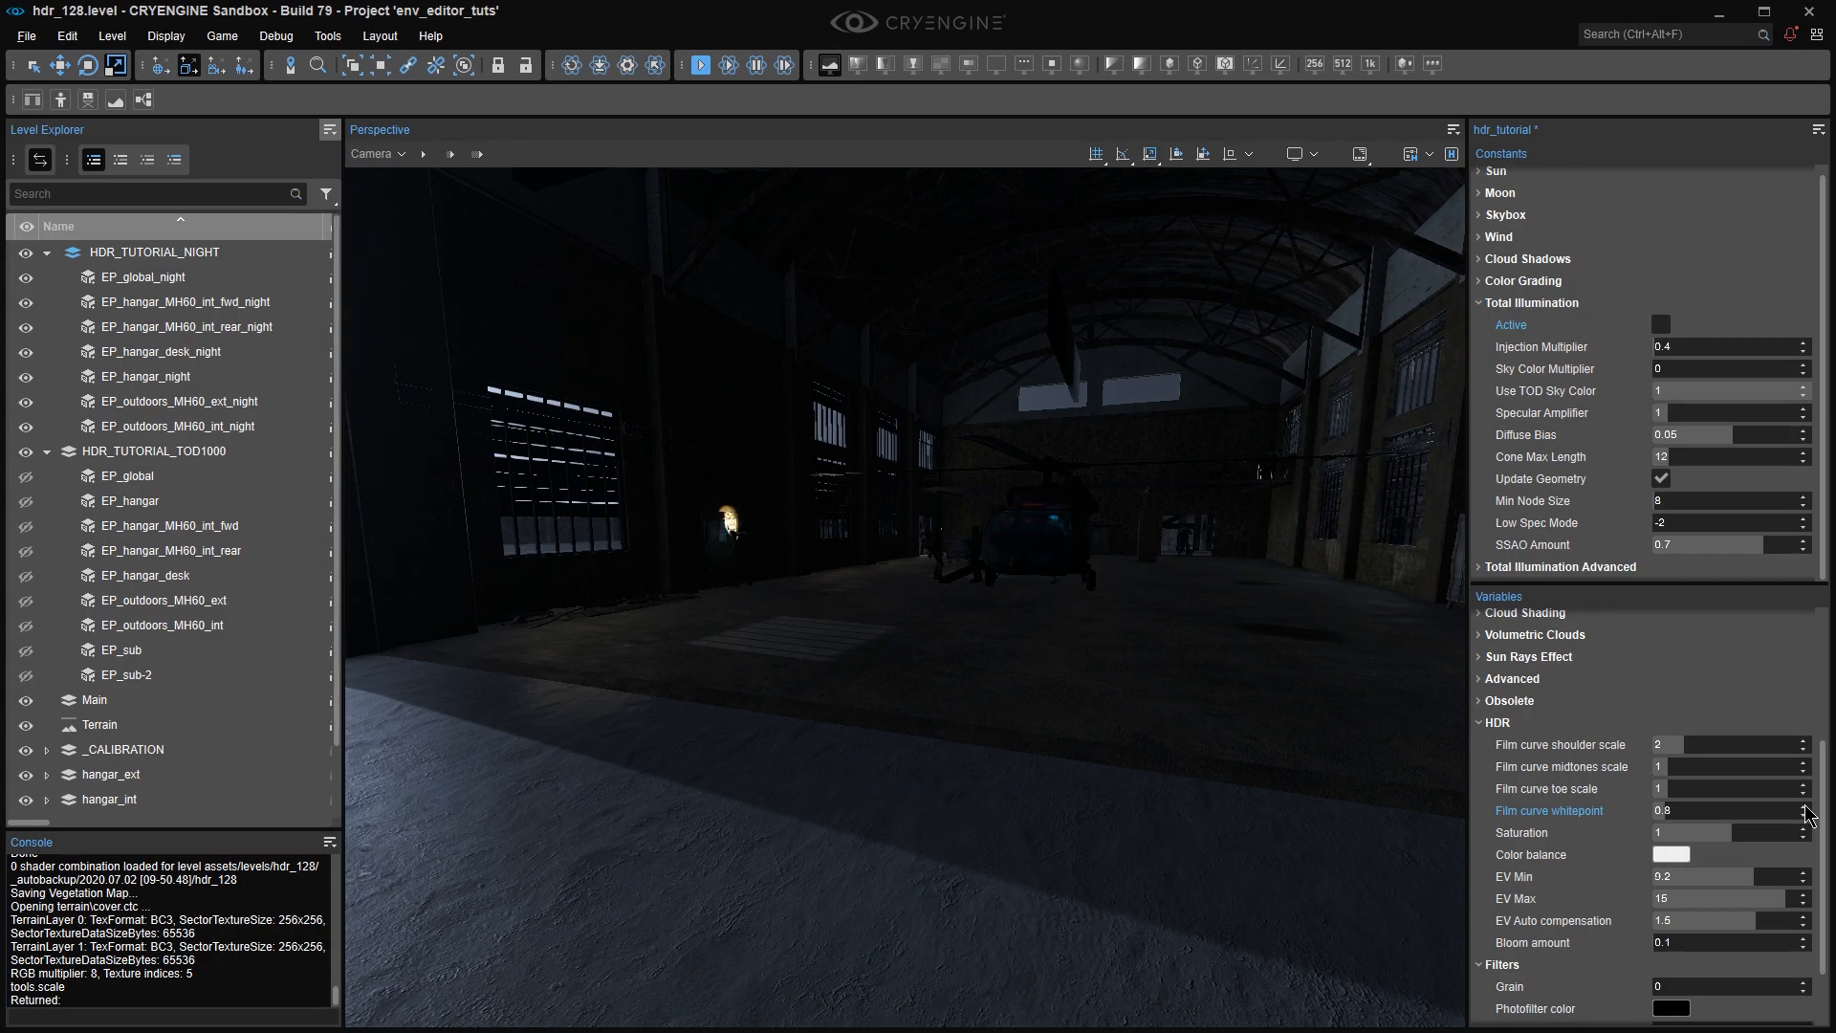
right_drag(1152, 541, 1193, 660)
key(w)
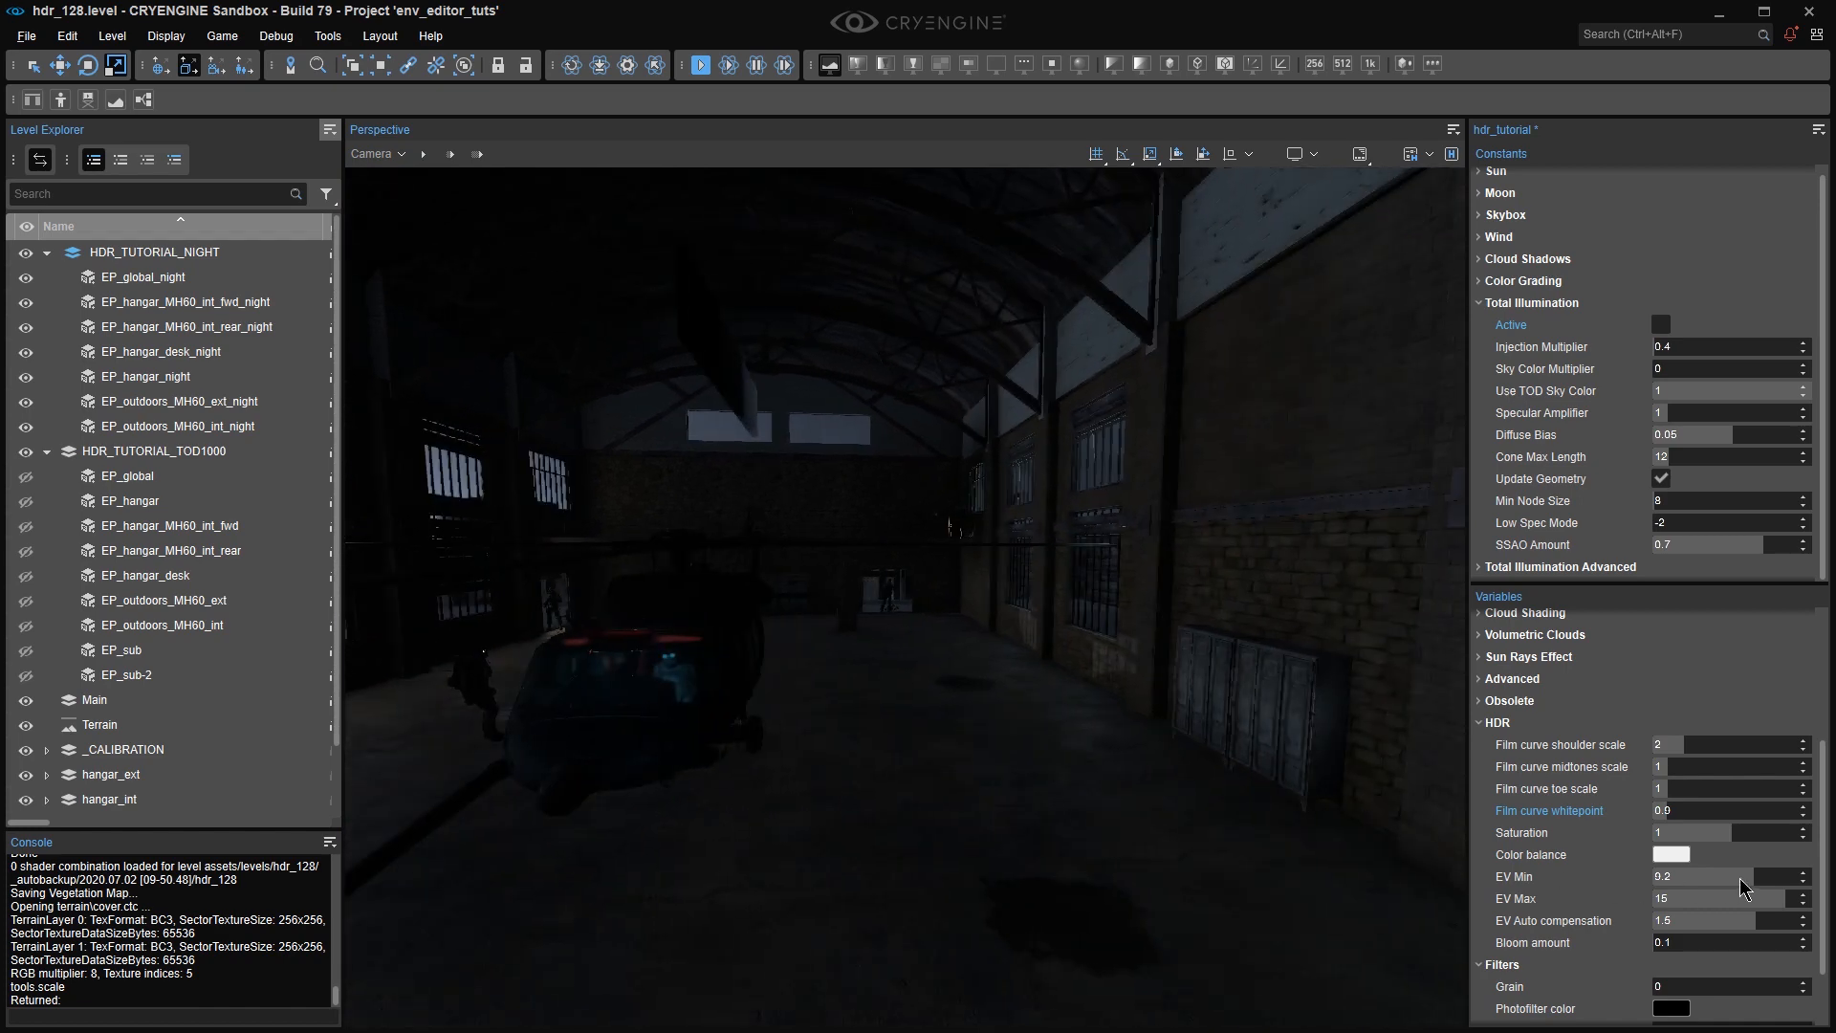
click(1803, 806)
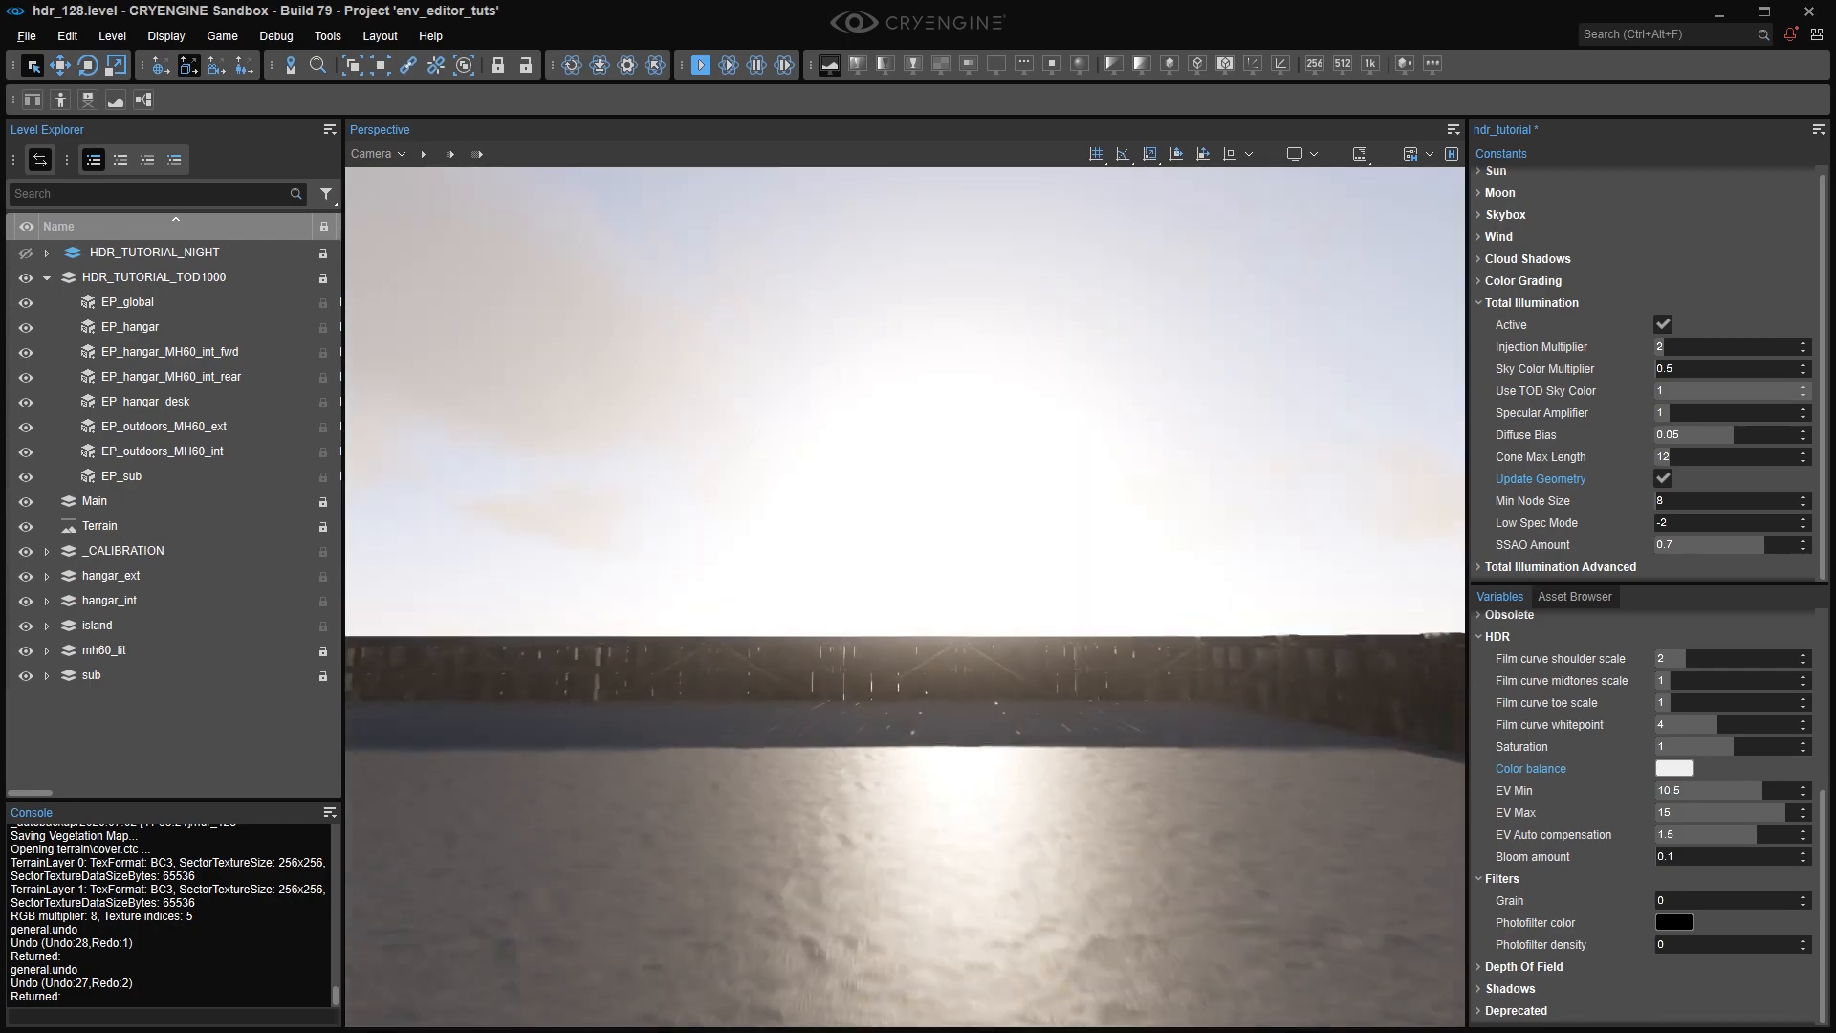
Darken the HDR Color balance colour with the sun over the sea in view.
right_drag(1004, 456, 1004, 449)
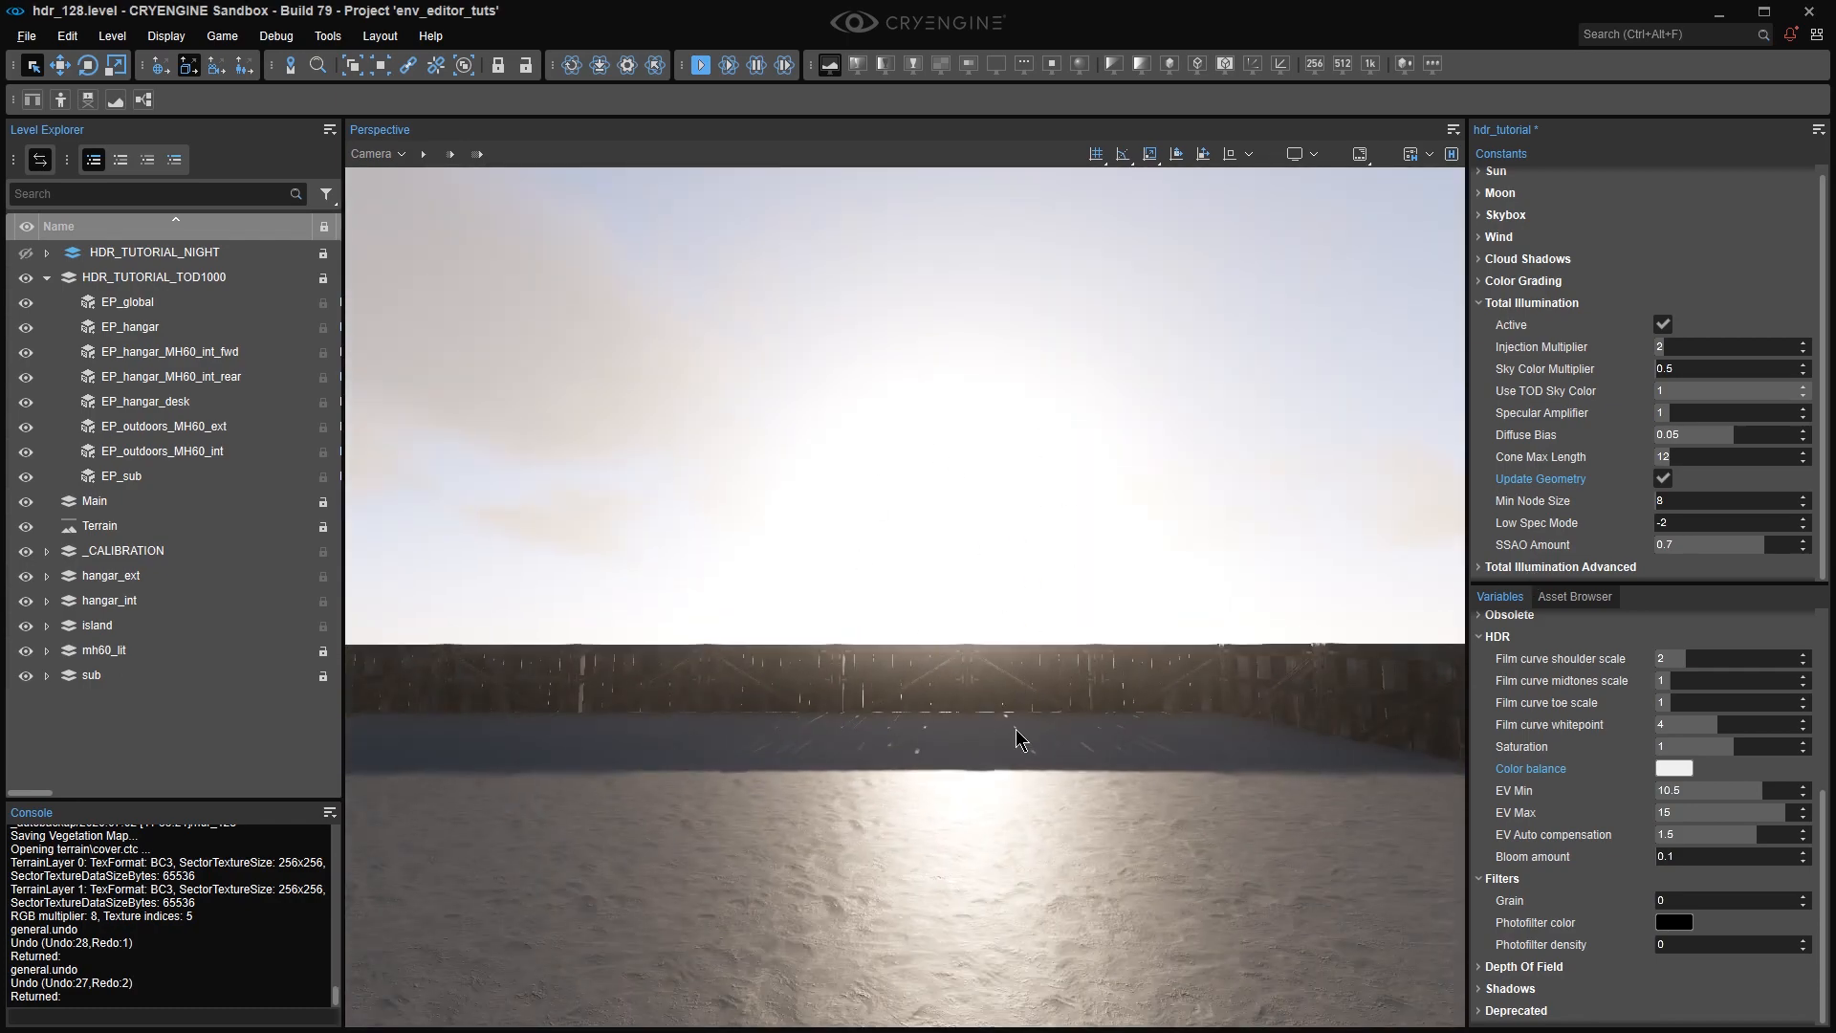
key(e)
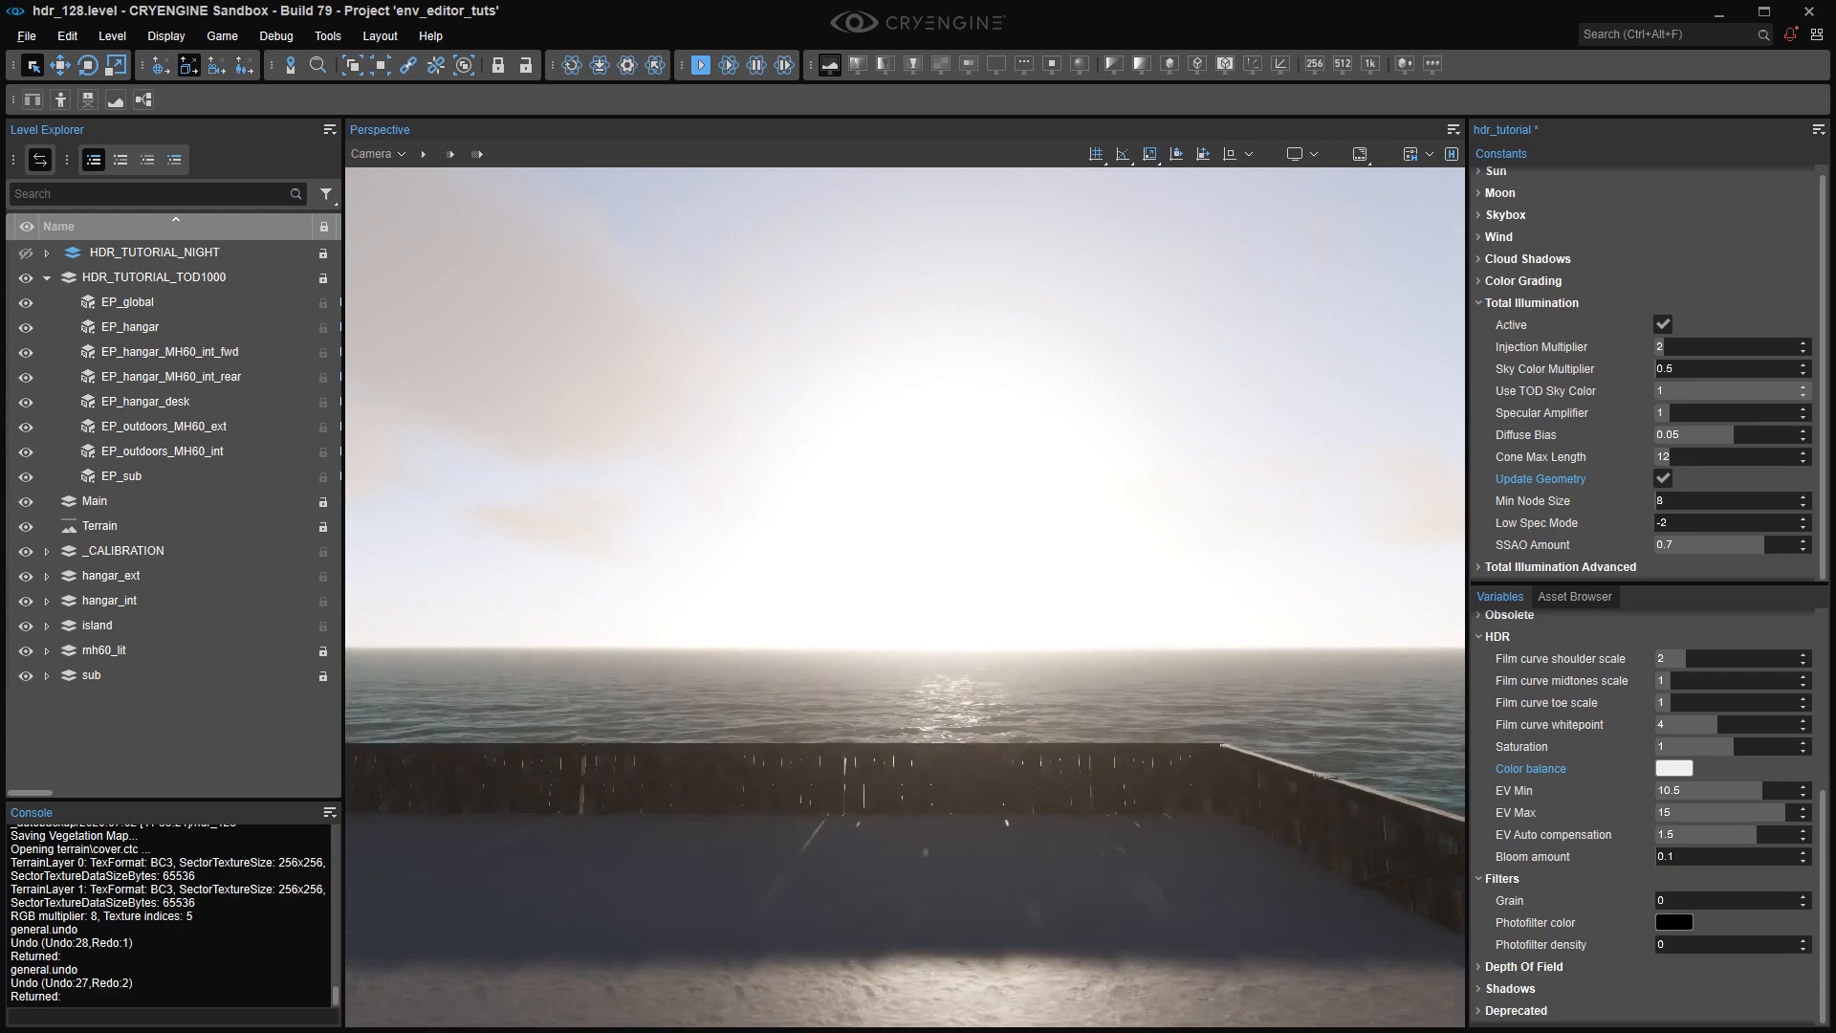
click(1674, 768)
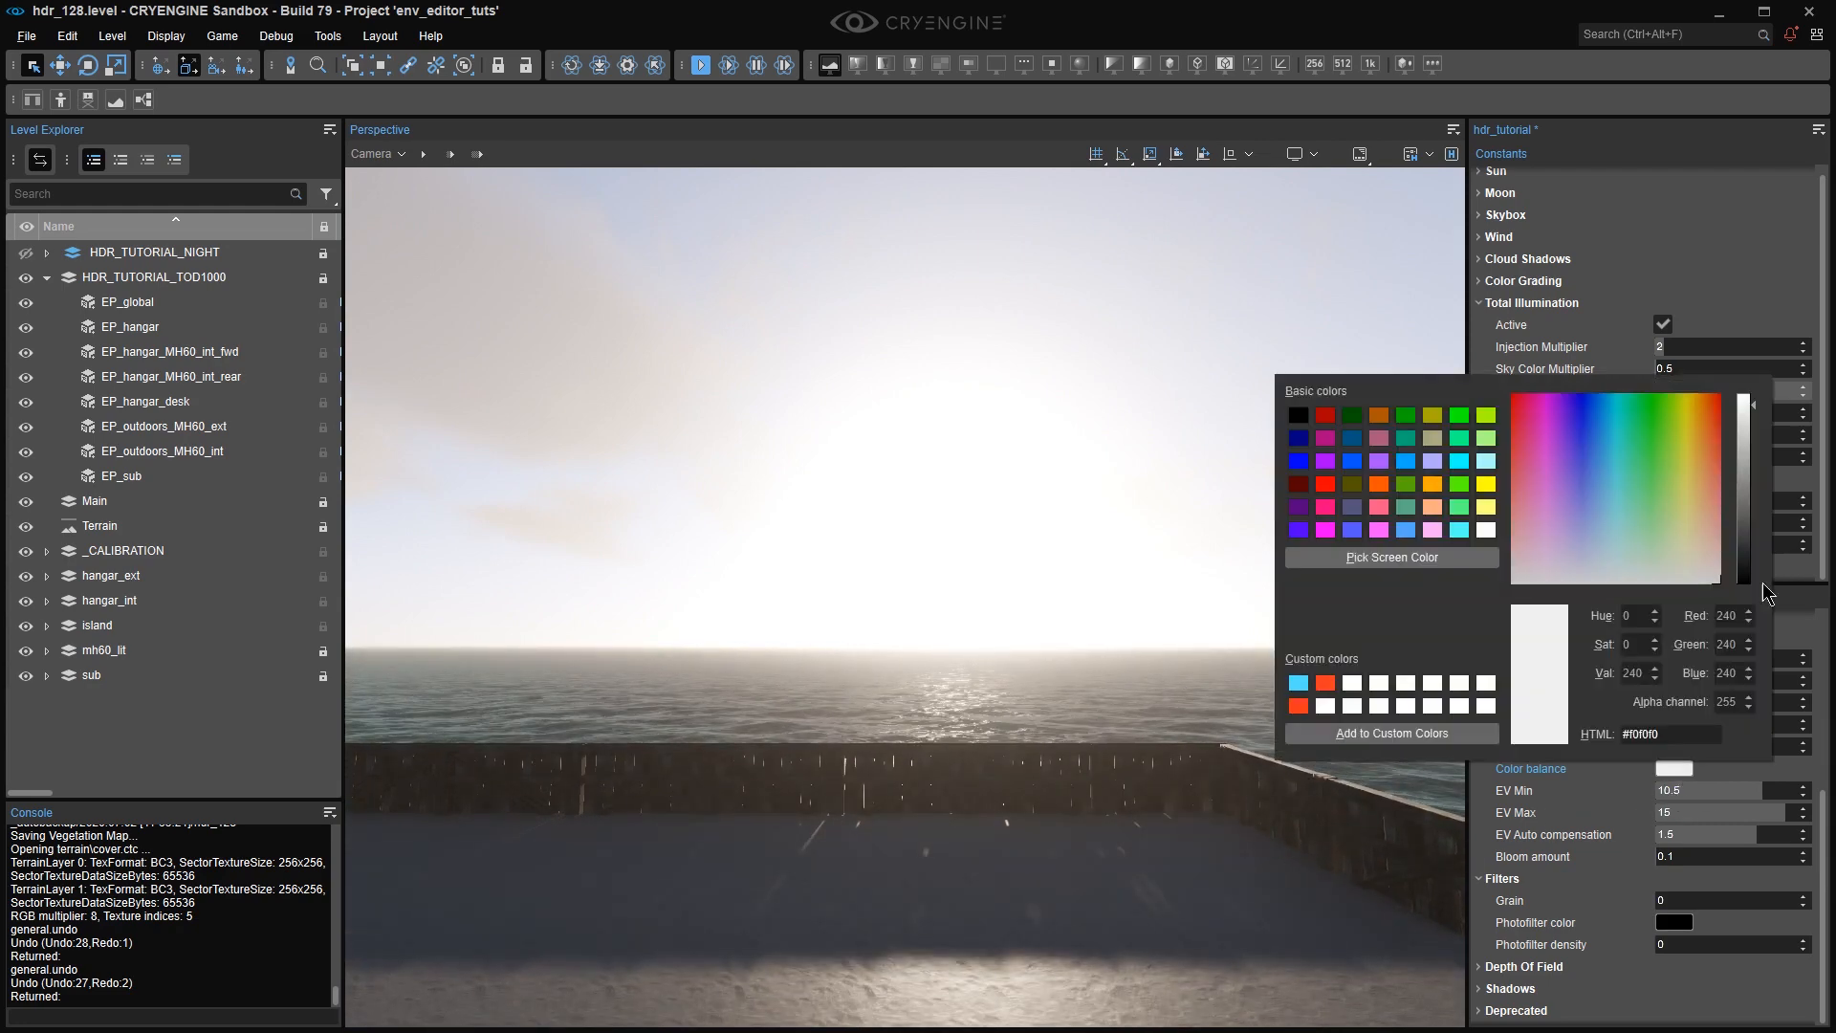
drag(1744, 397, 1743, 579)
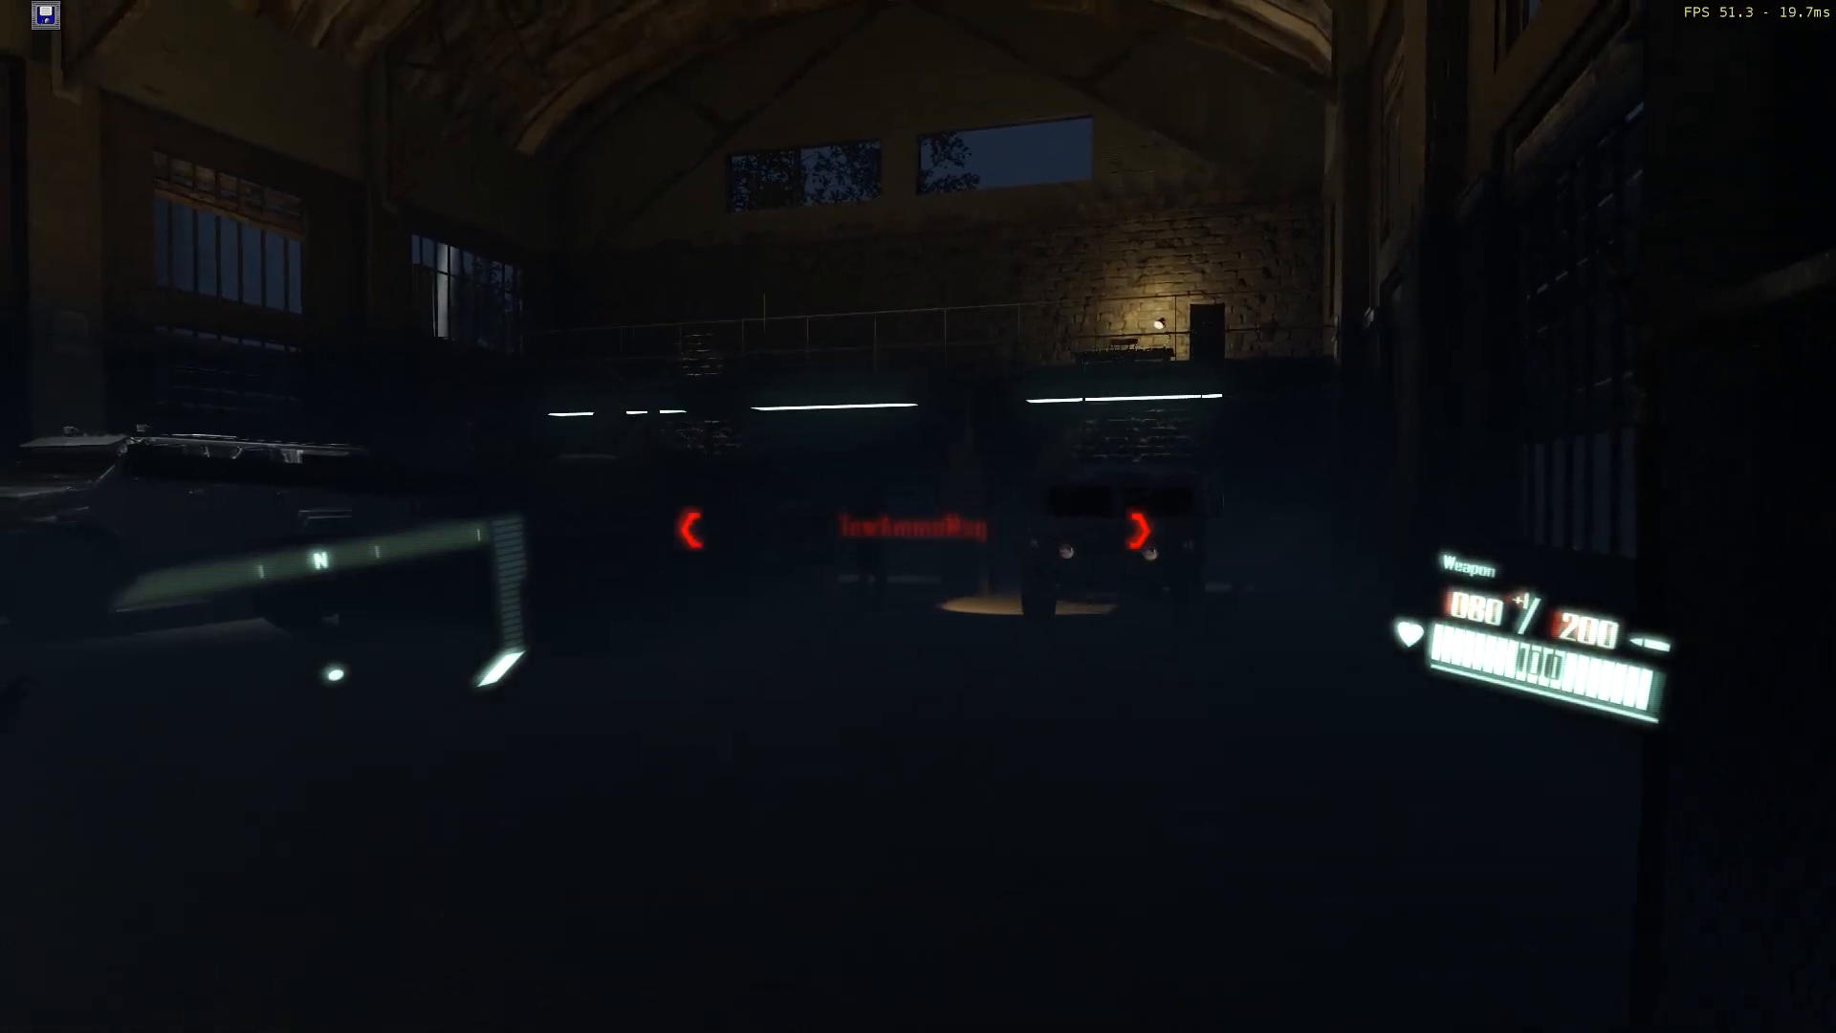
key(w)
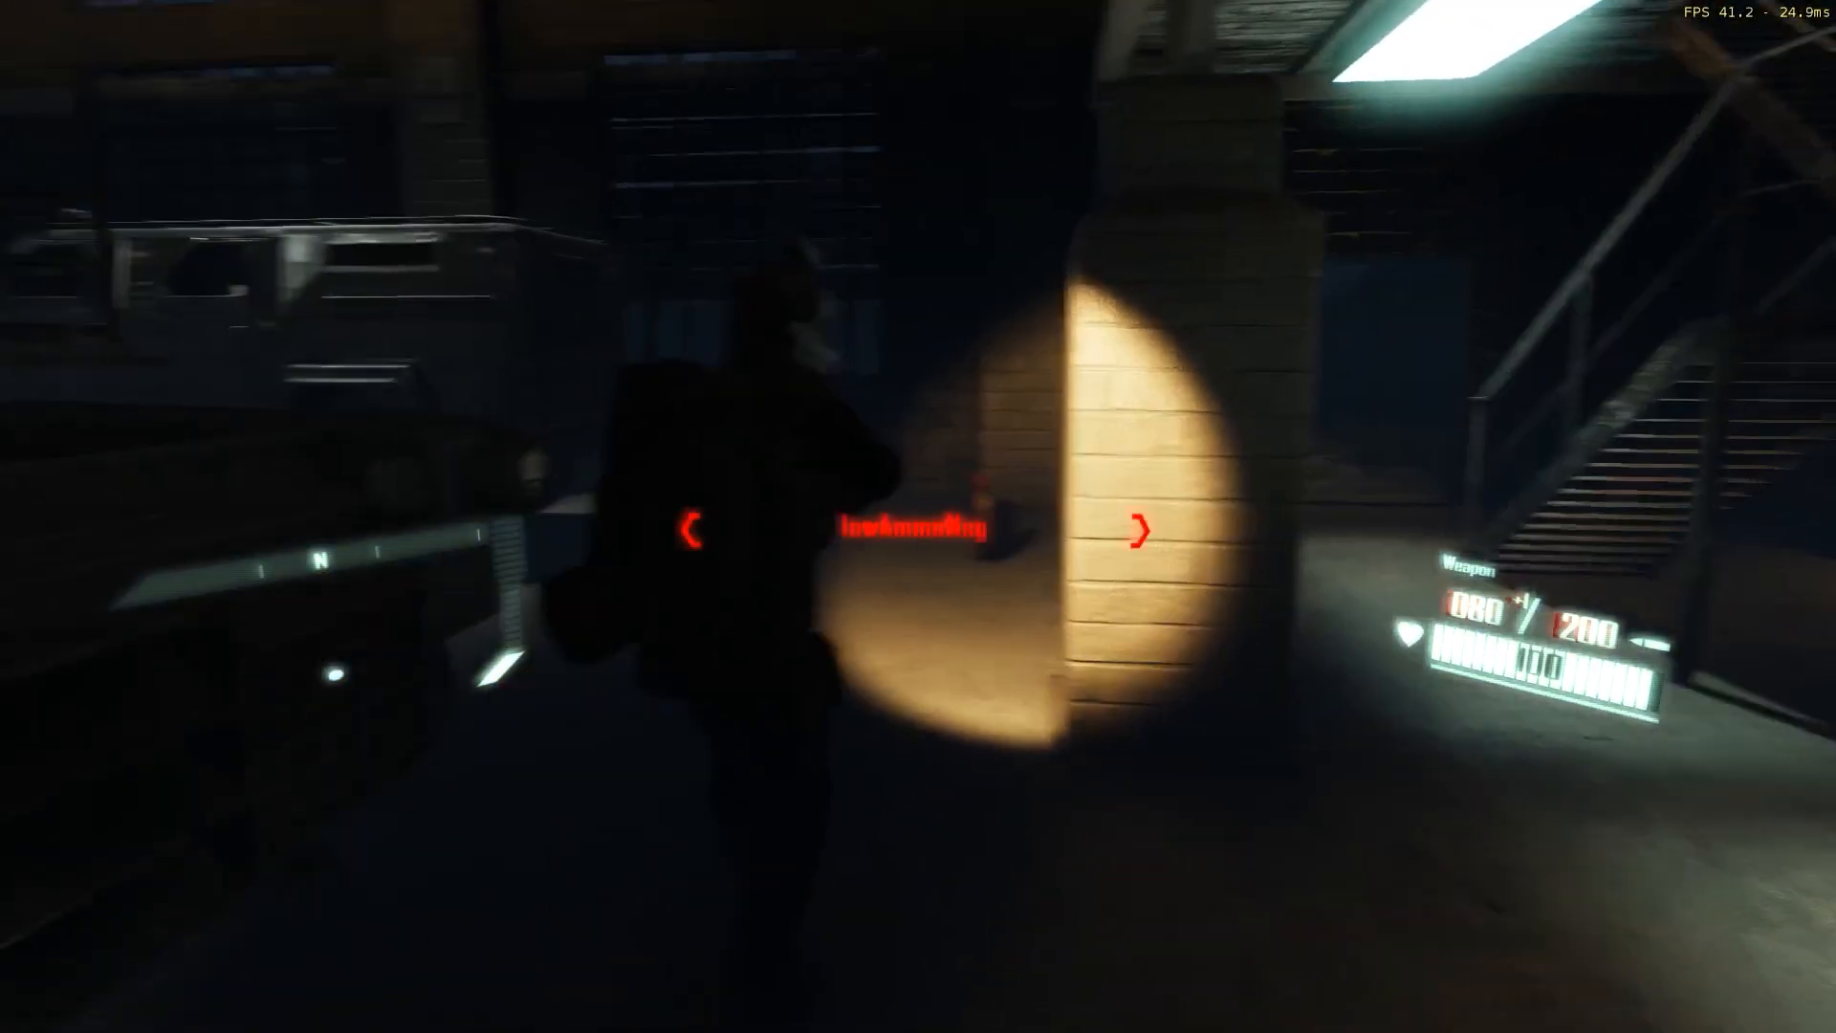
key(v)
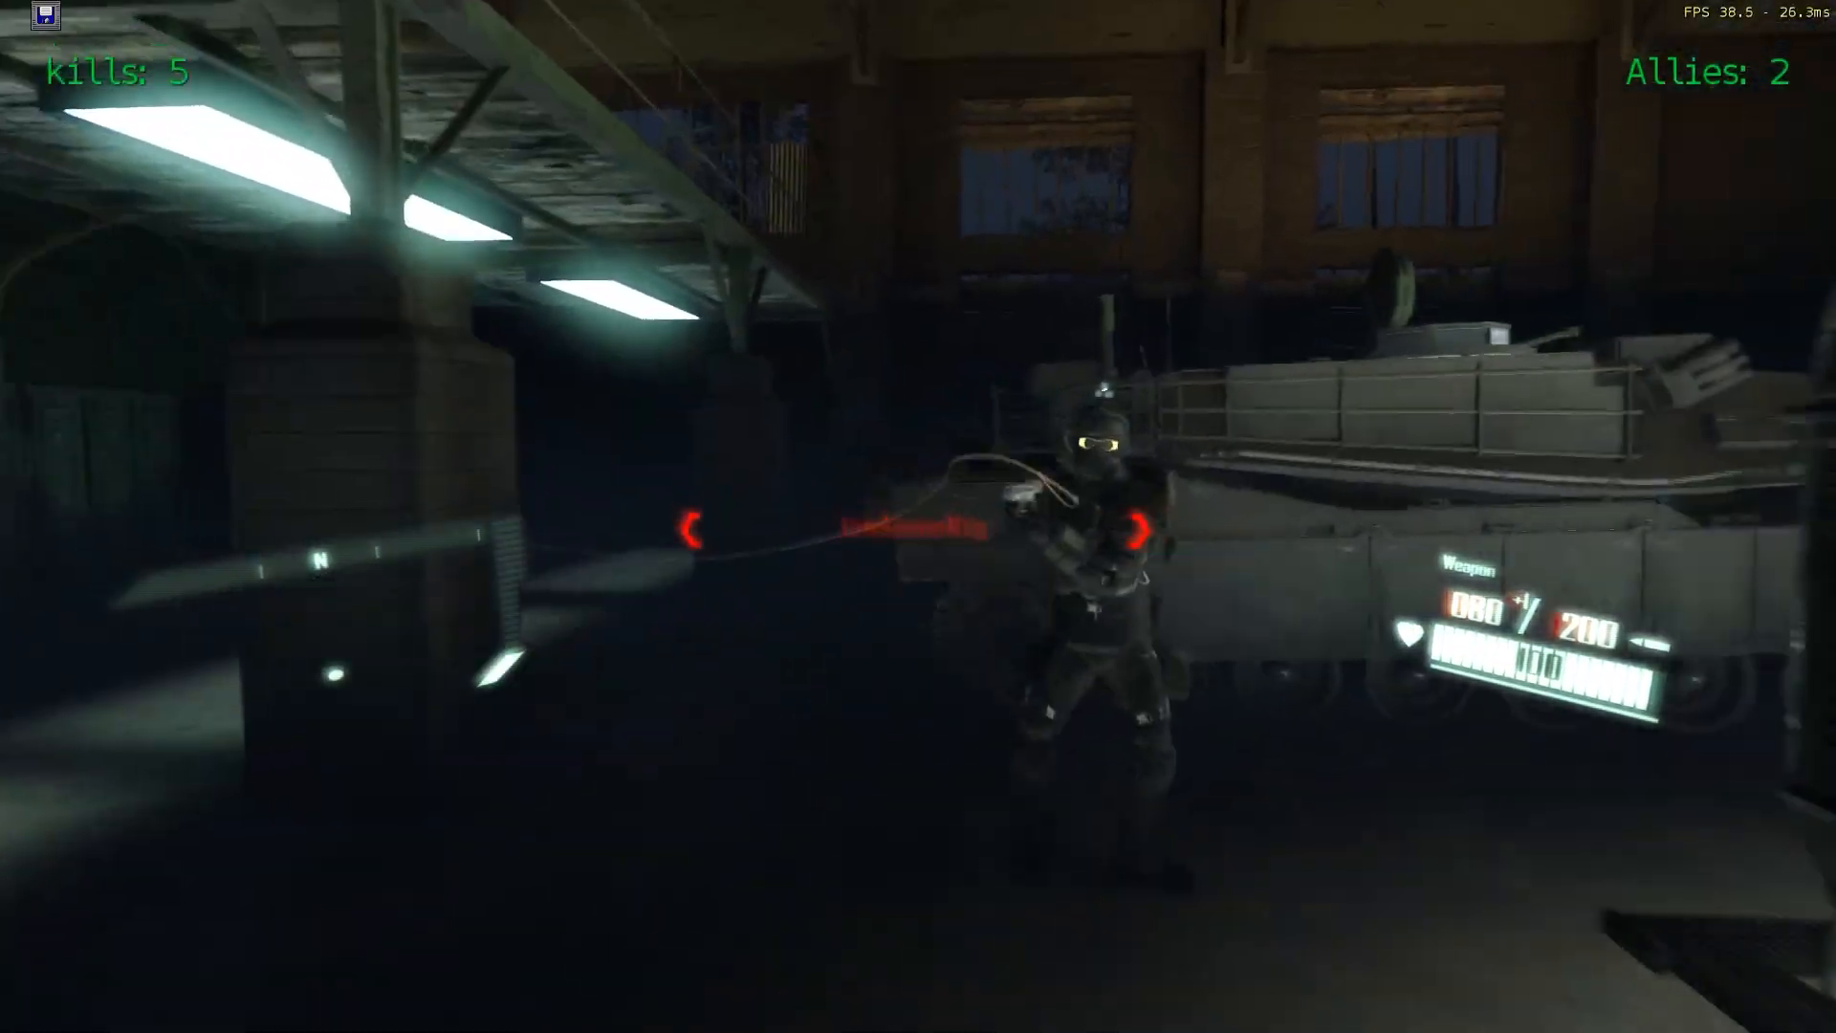
key(w)
key(w)
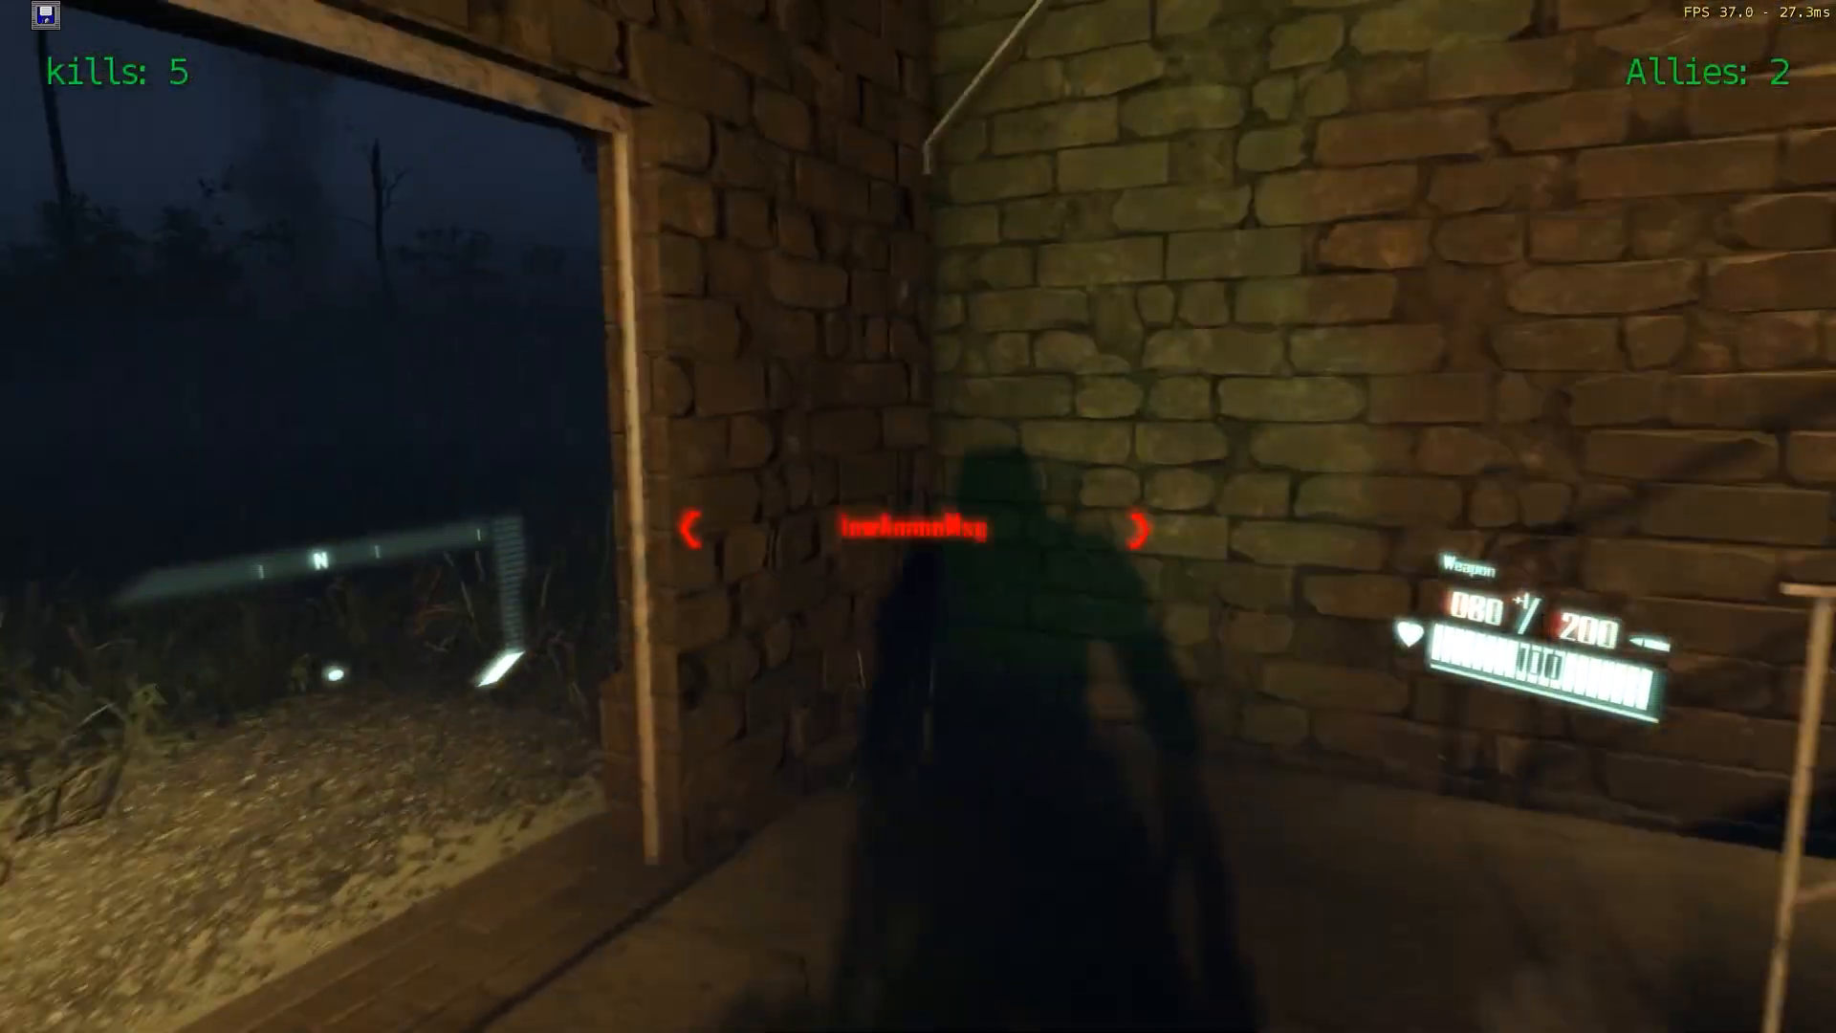
key(s)
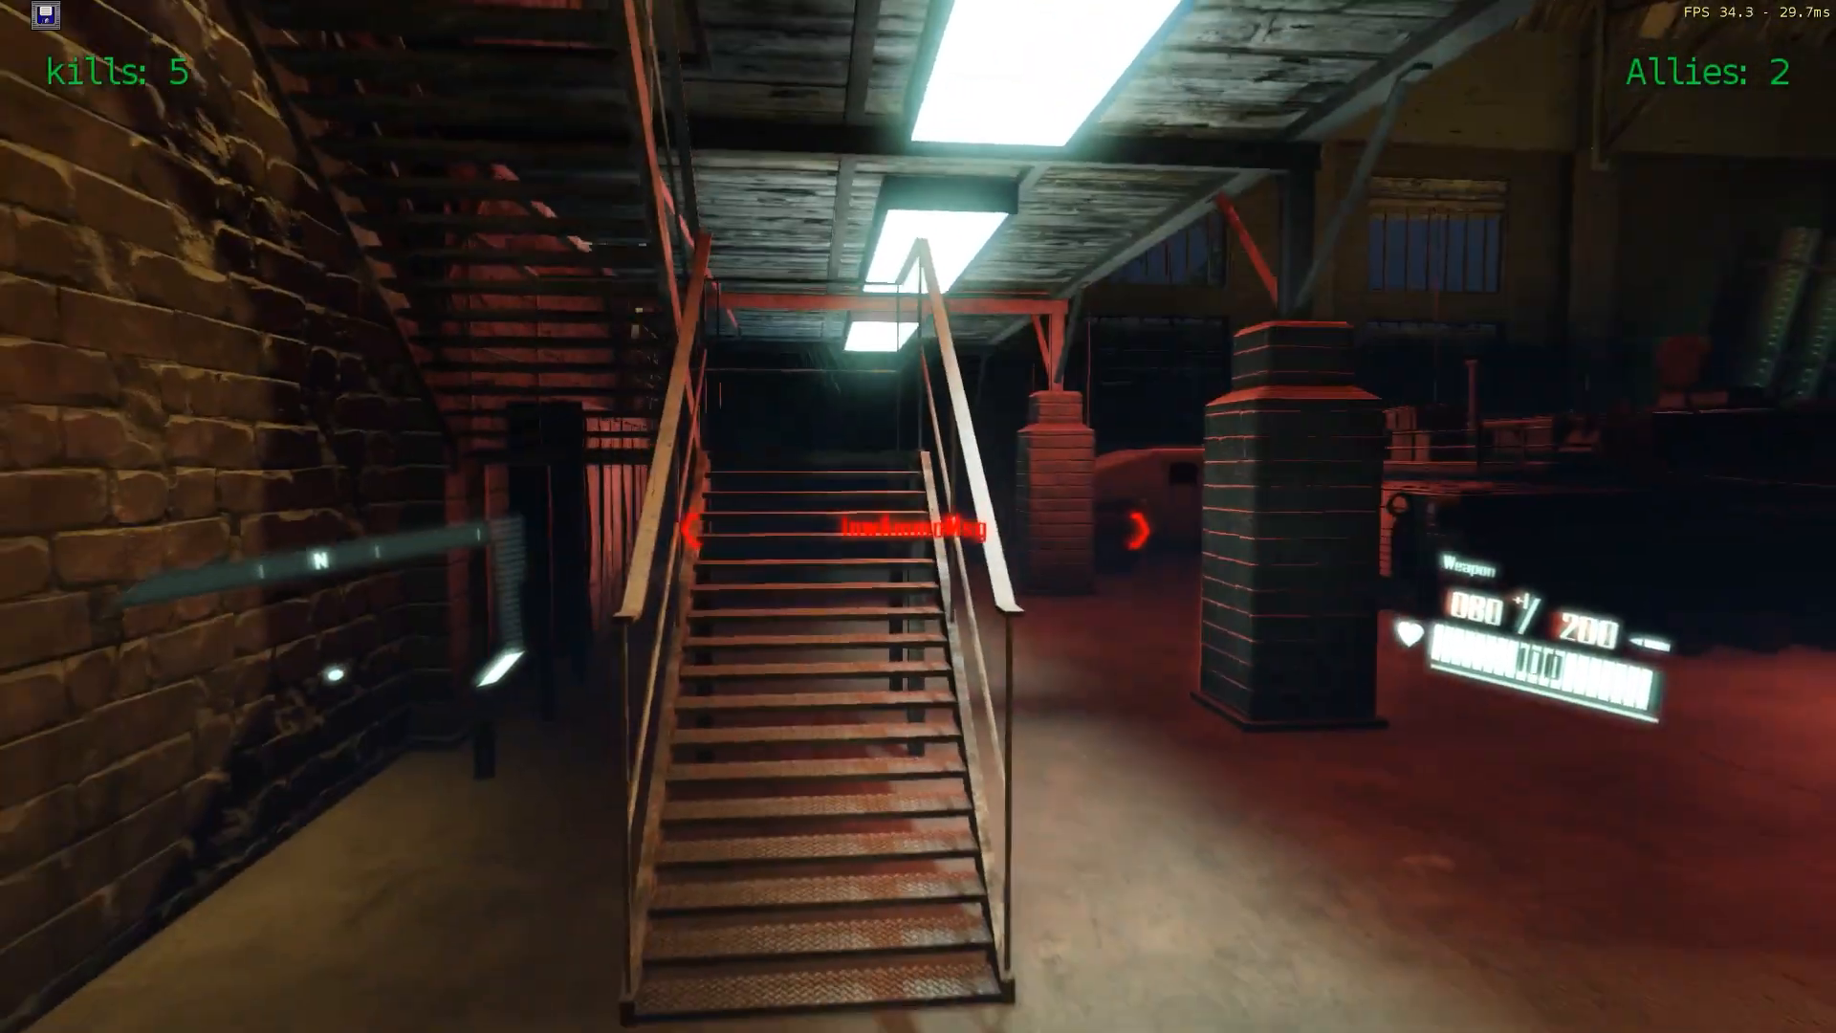
key(w)
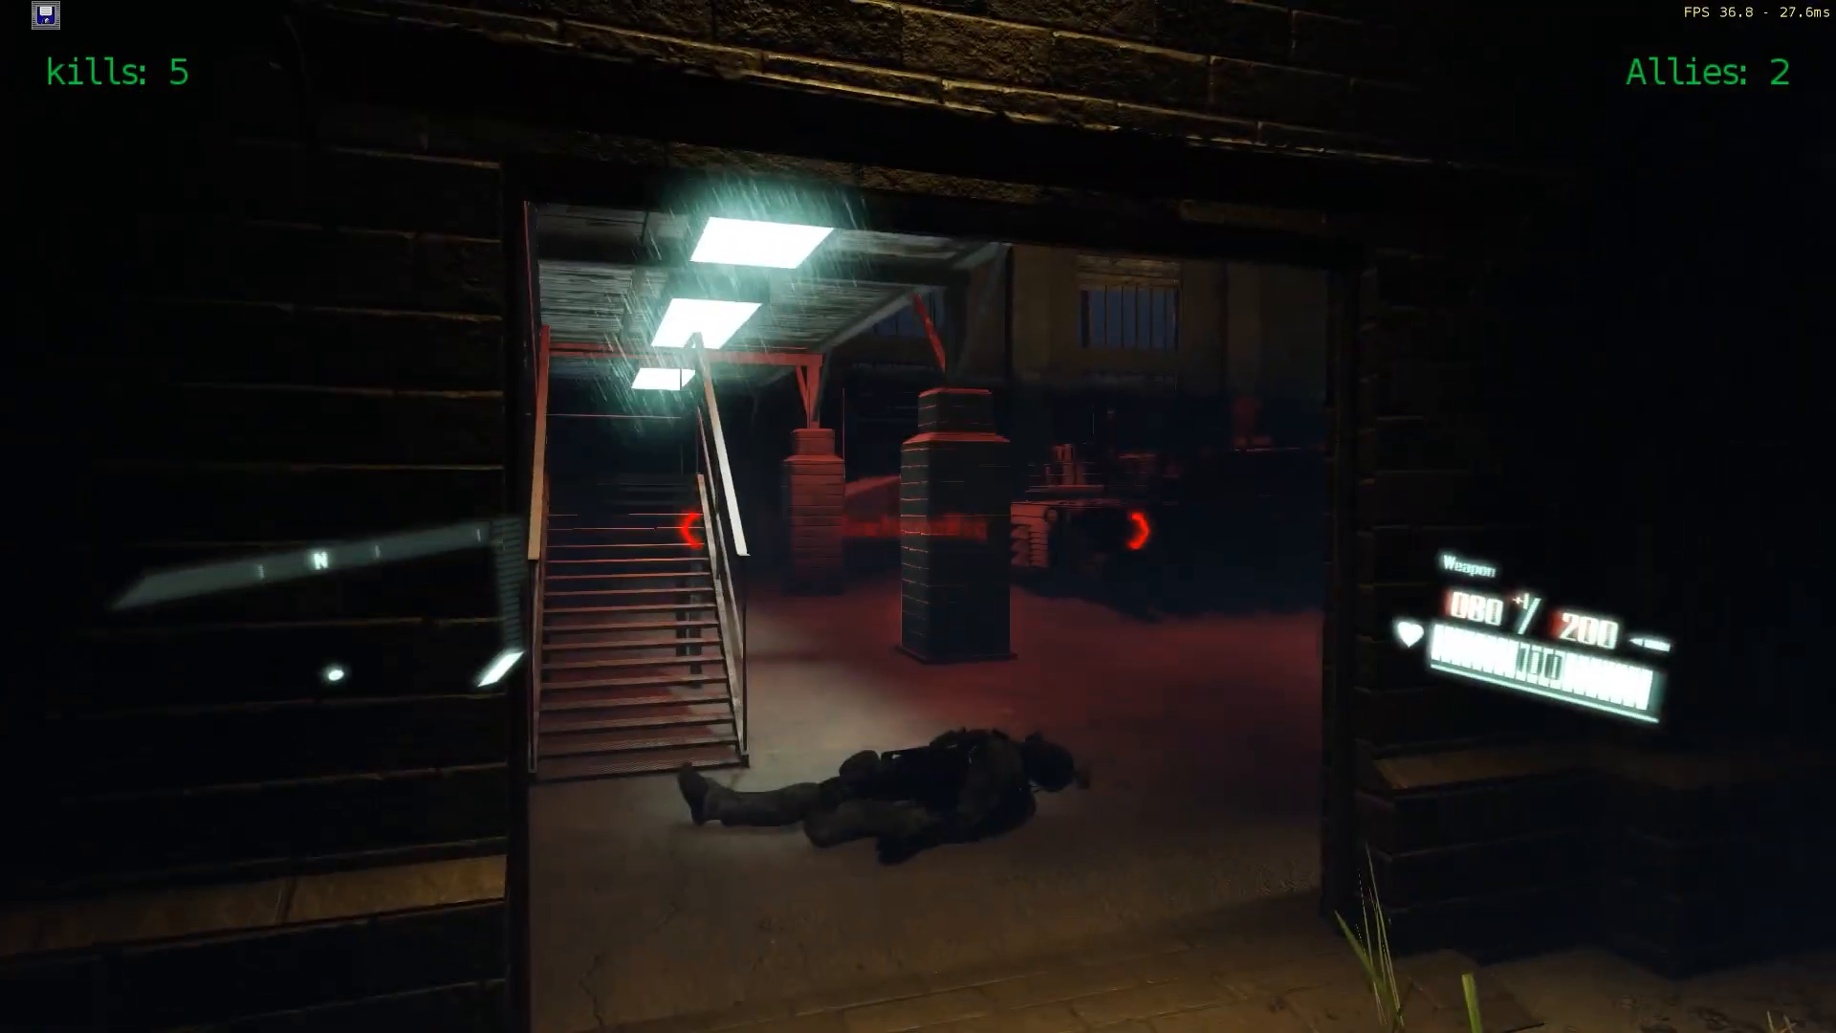
key(s)
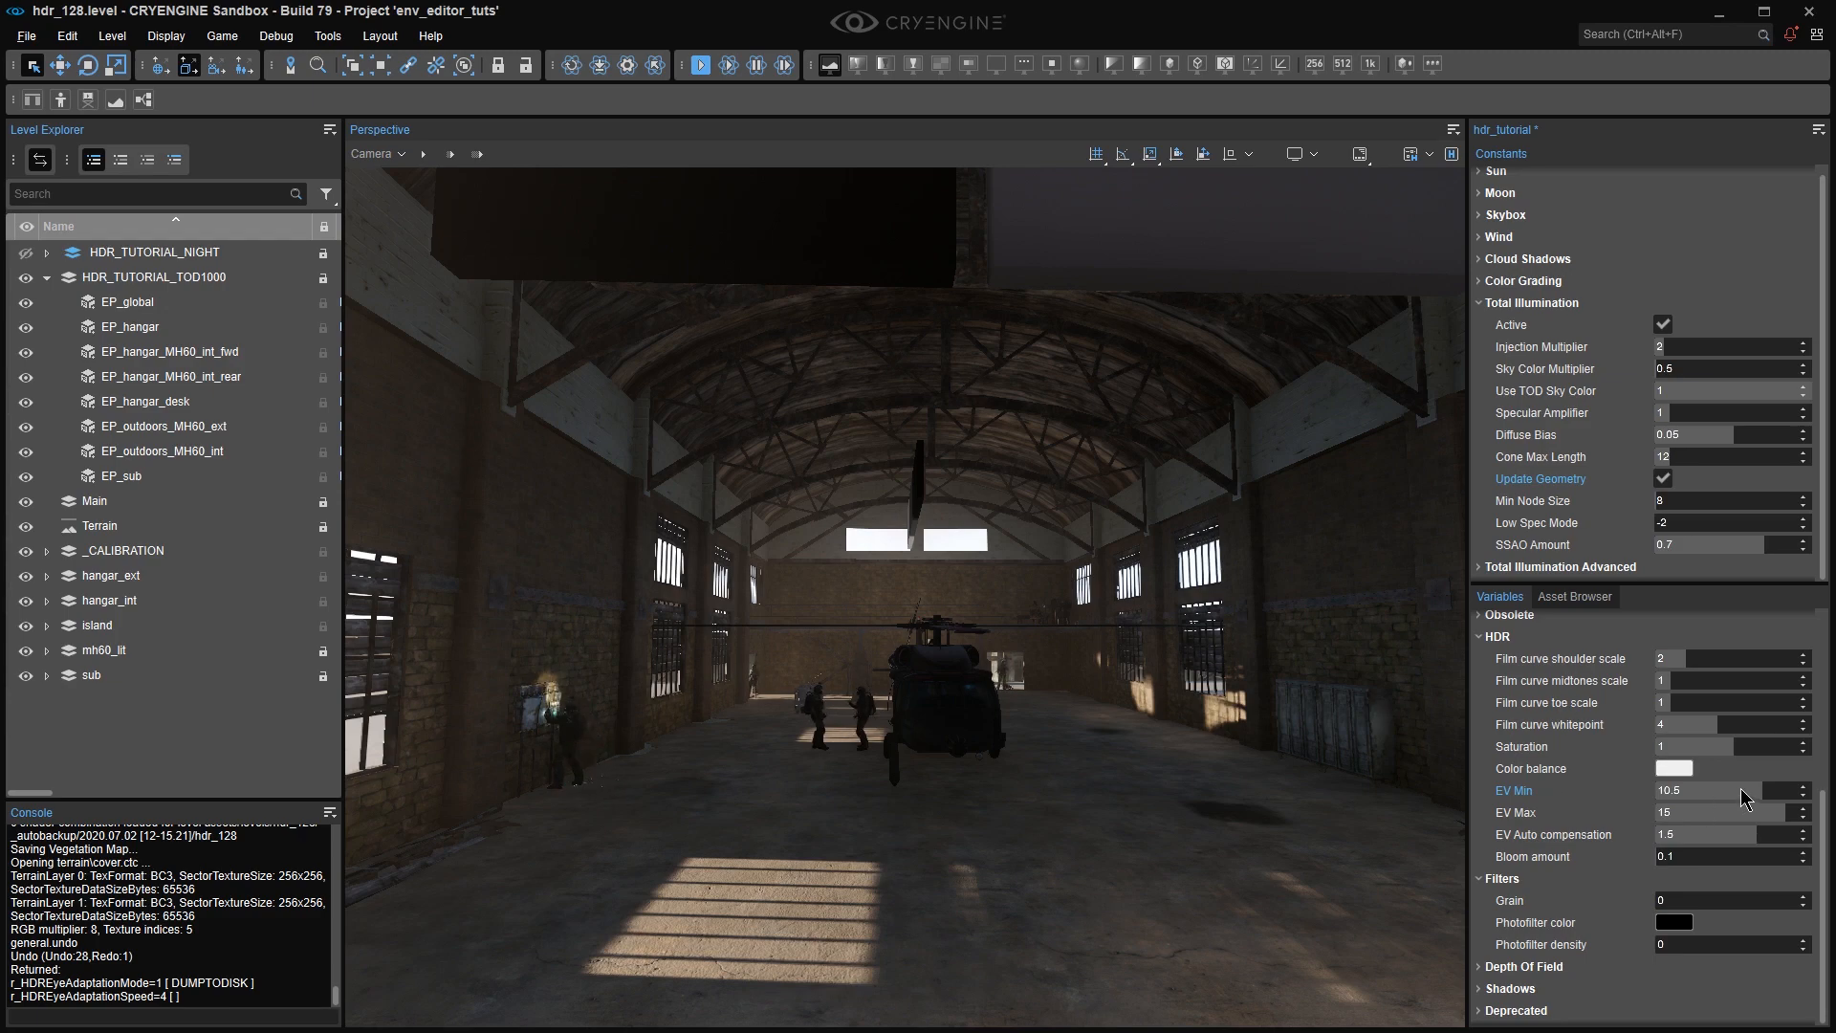
Try a higher HDR EV Min in the hangar, undo the change, and select the Film curve toe scale setting.
mouse_move(1742, 797)
mouse_down()
mouse_move(1803, 797)
mouse_move(1774, 796)
mouse_up()
key(ctrl+z)
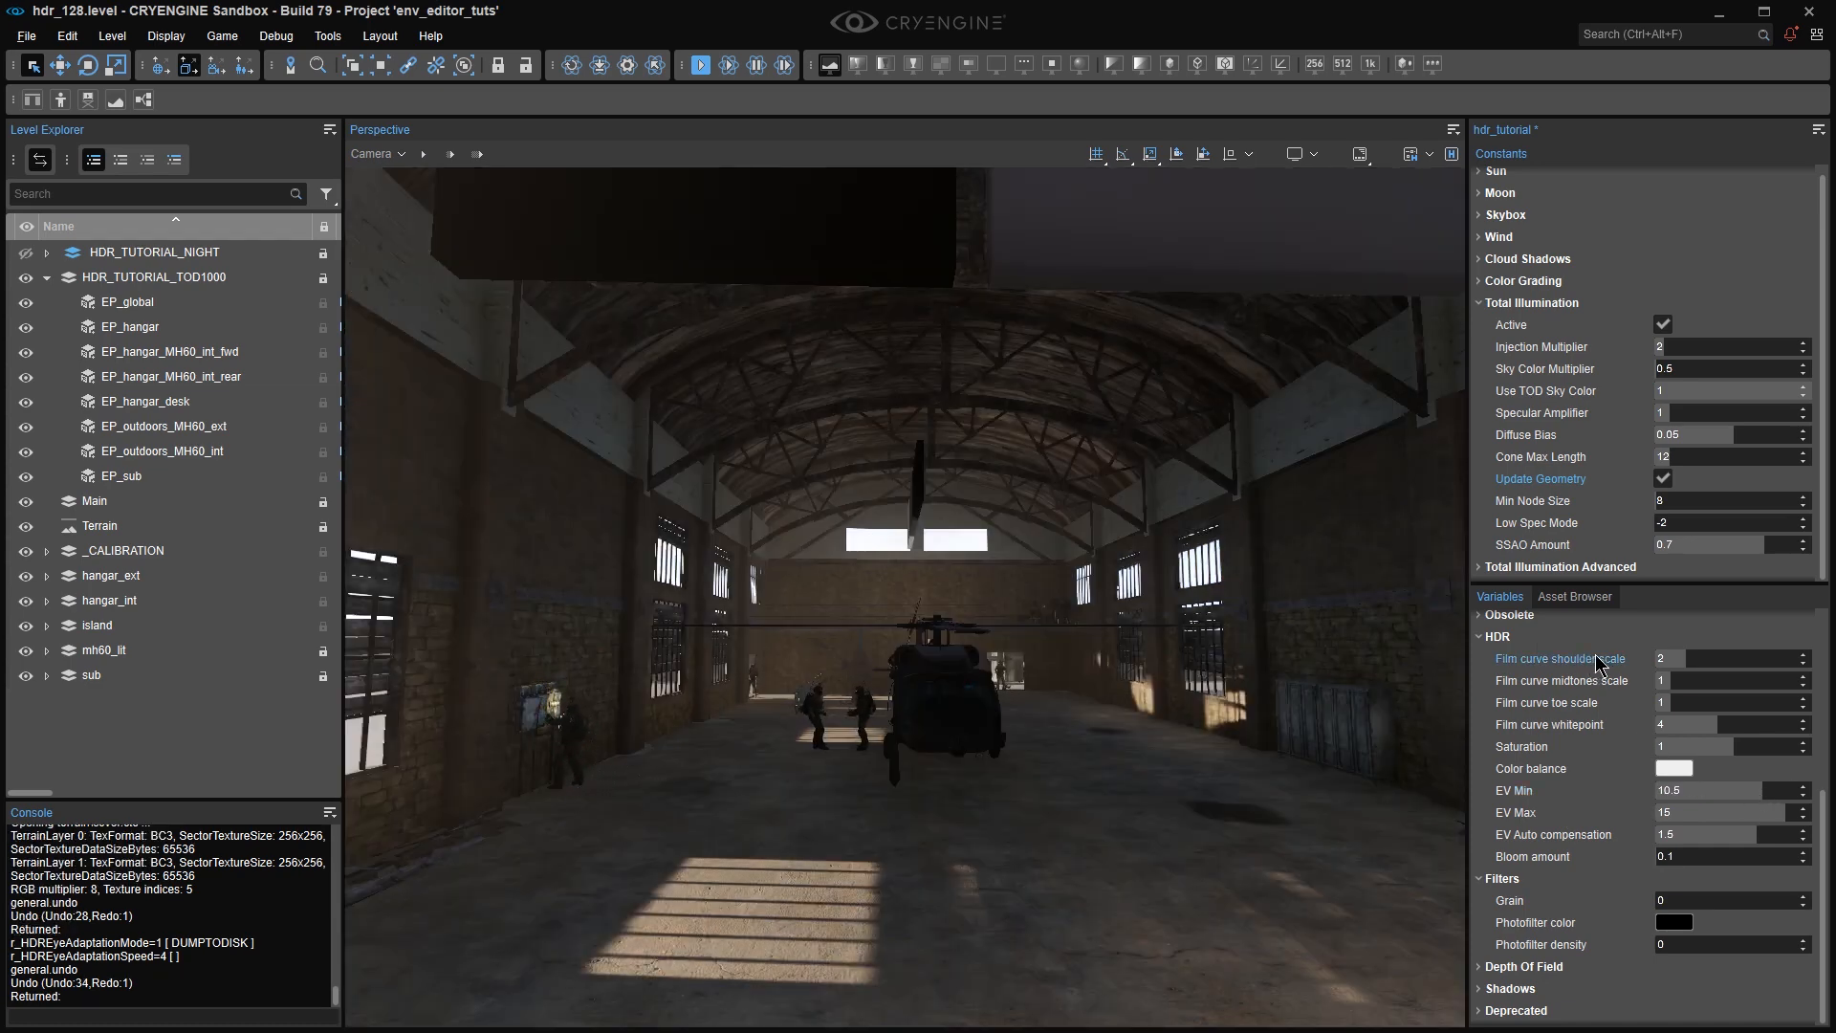
click(1569, 705)
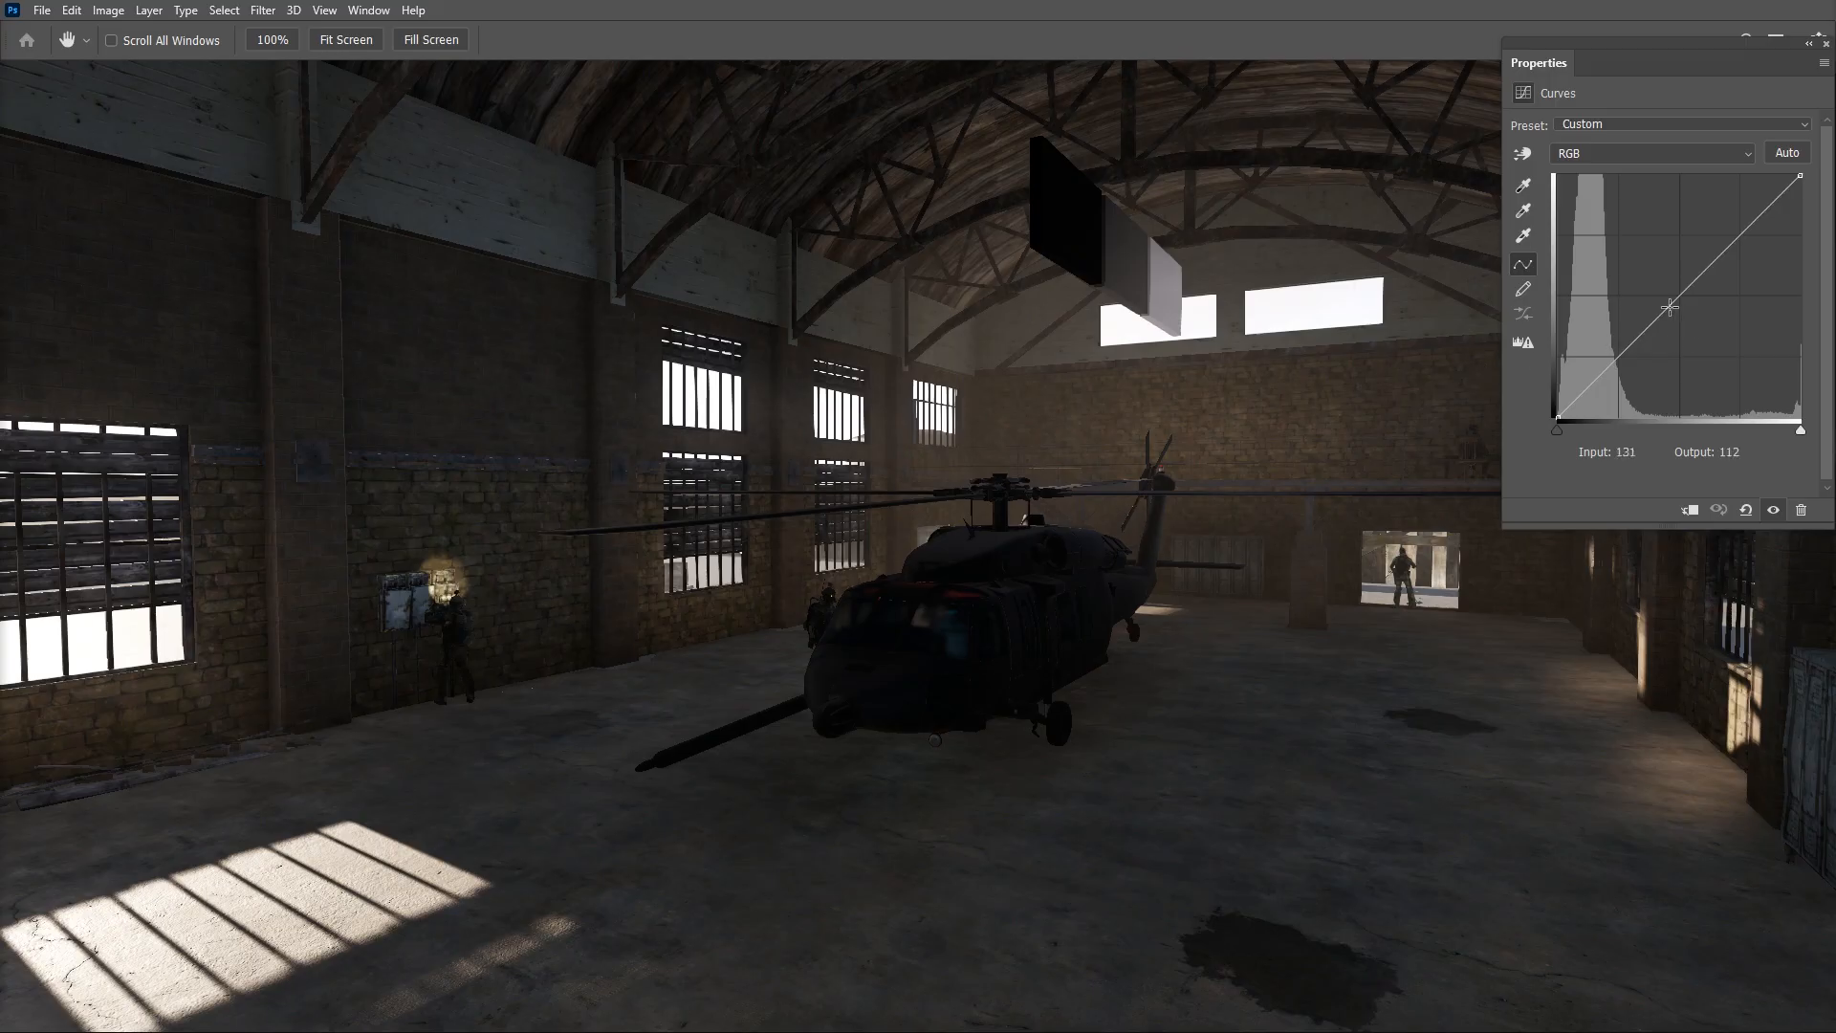
Add curve points at input 217, output 192 and at input 57, output 71, and compare the image with and without the adjustment.
drag(1765, 214, 1764, 235)
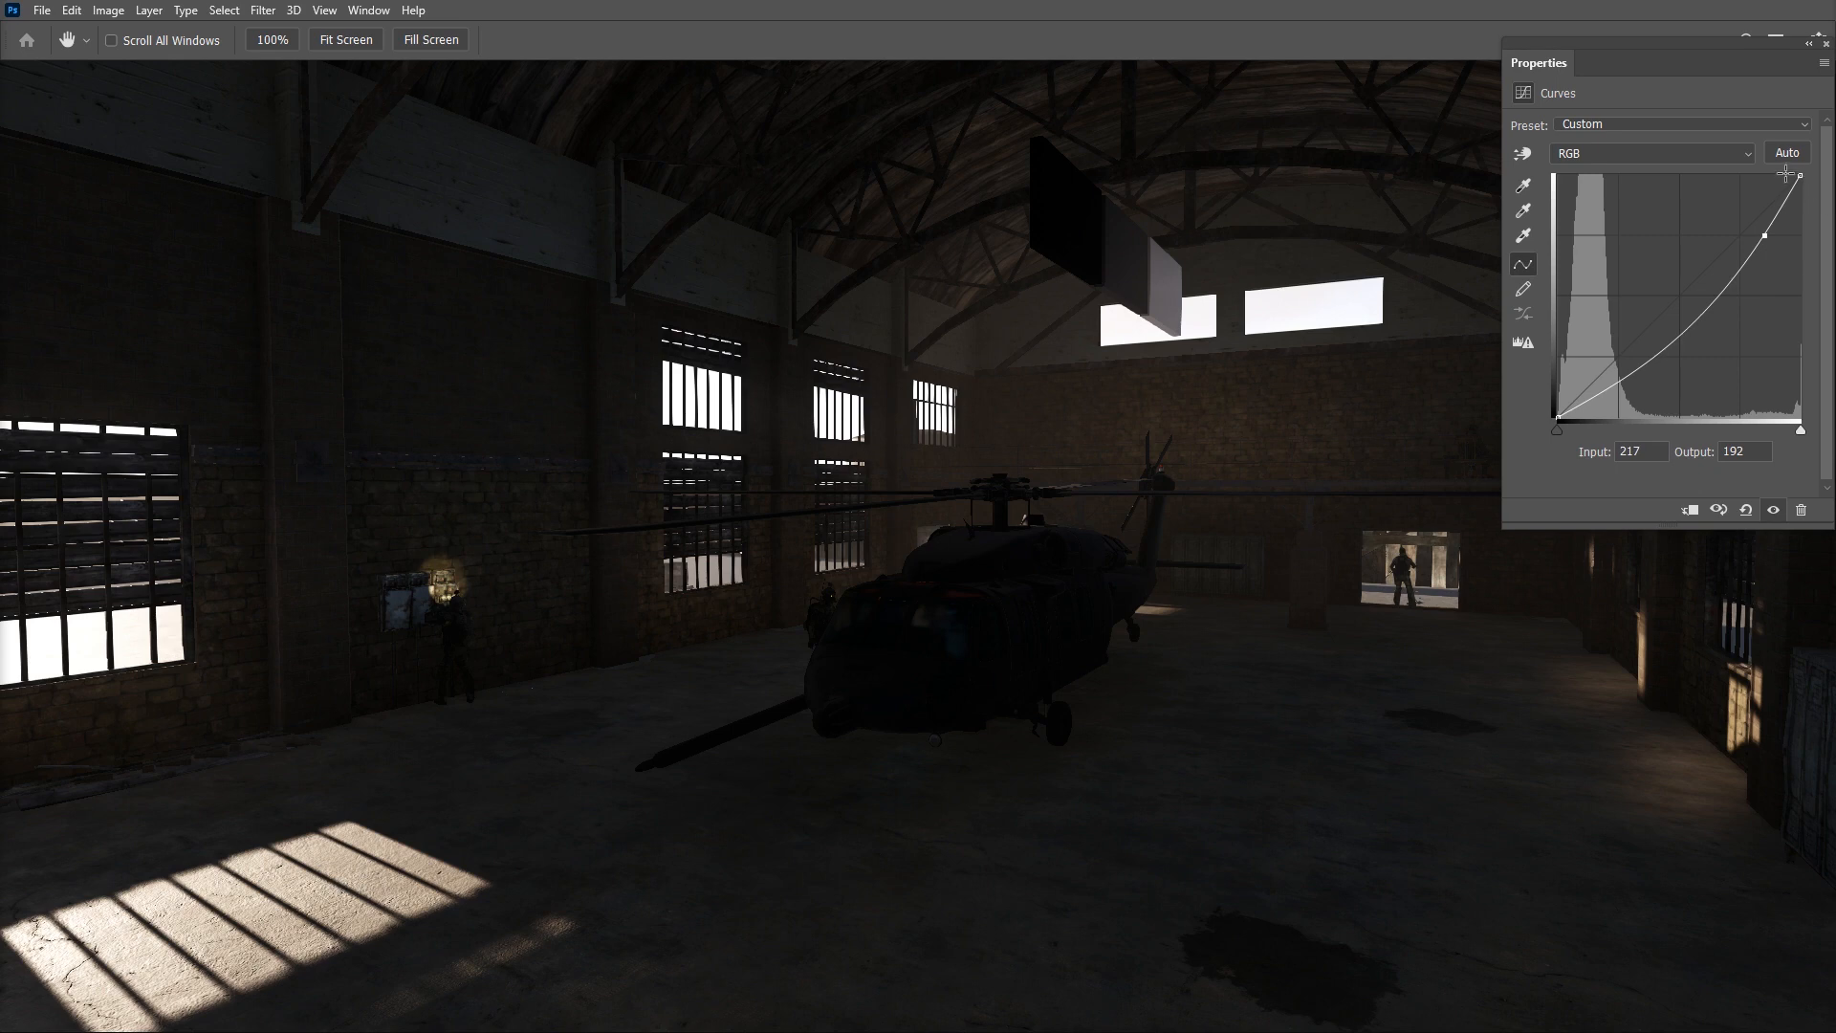
drag(1618, 380, 1613, 348)
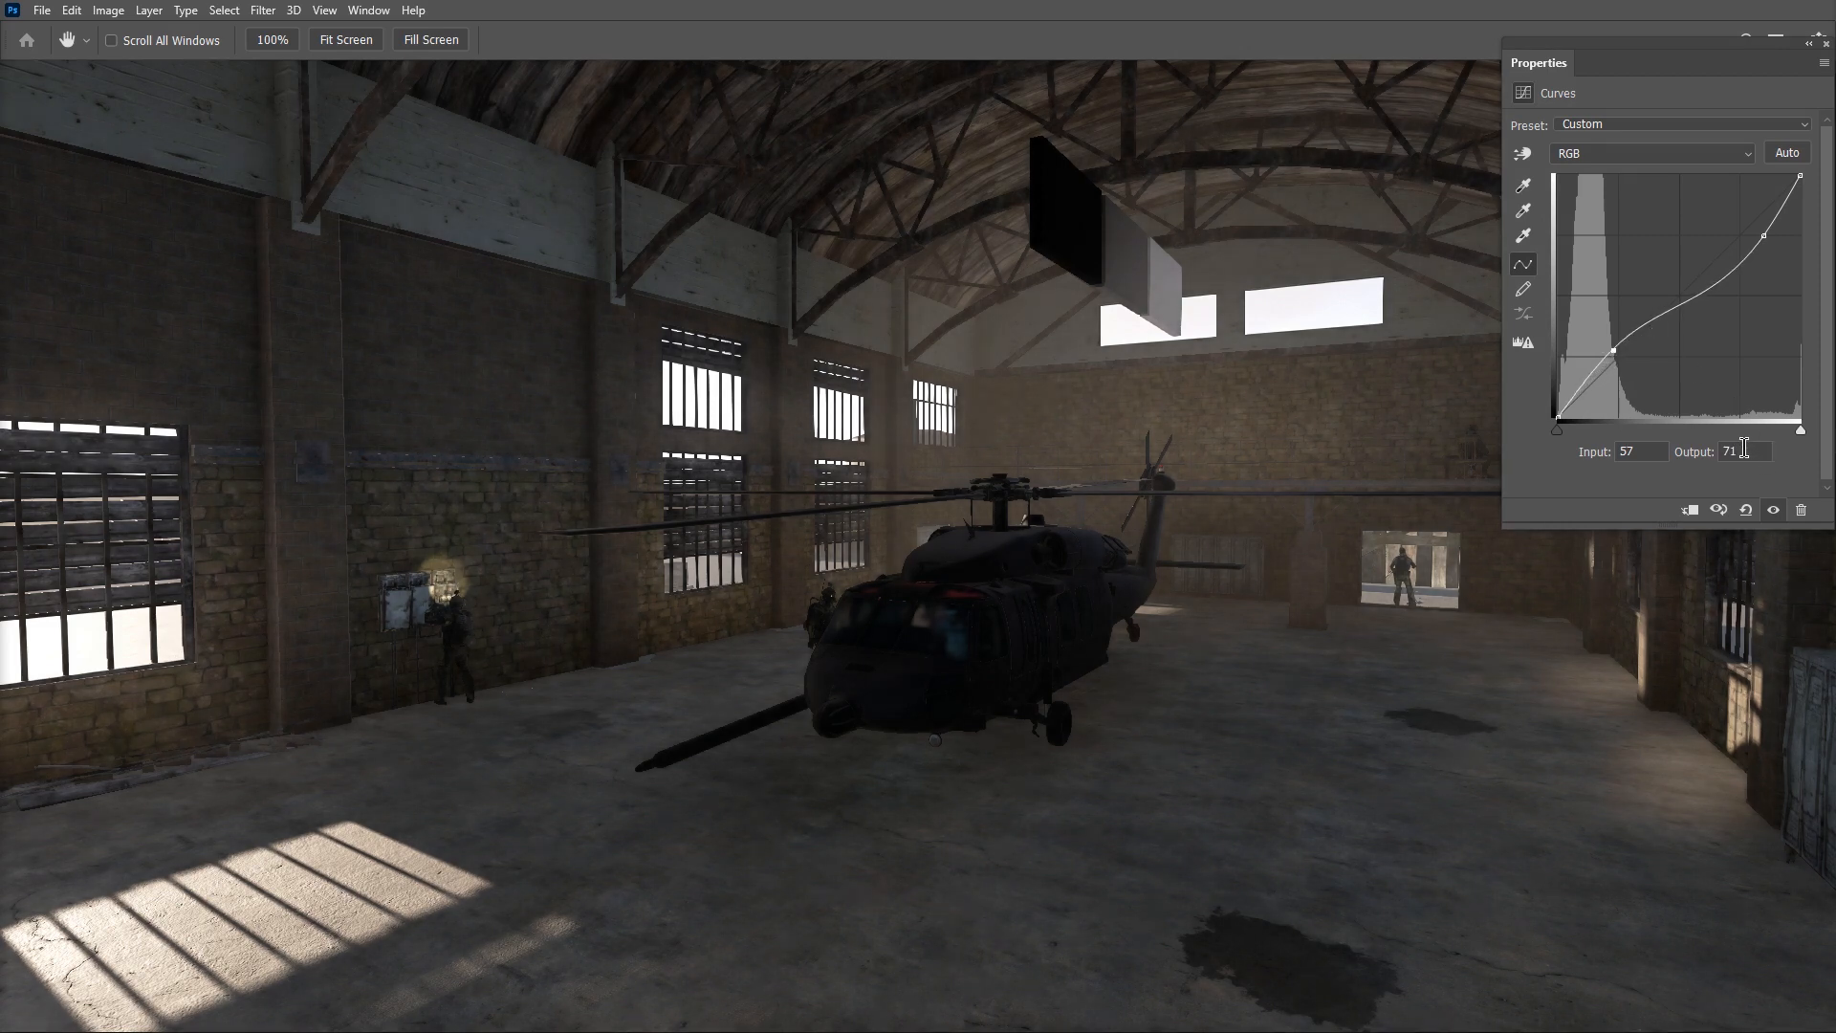
click(1773, 511)
click(1774, 512)
Reshape the curve into an S with points at input 207, output 217 and input 84, output 24, and compare before and after.
drag(1614, 350, 1713, 328)
drag(1765, 235, 1753, 210)
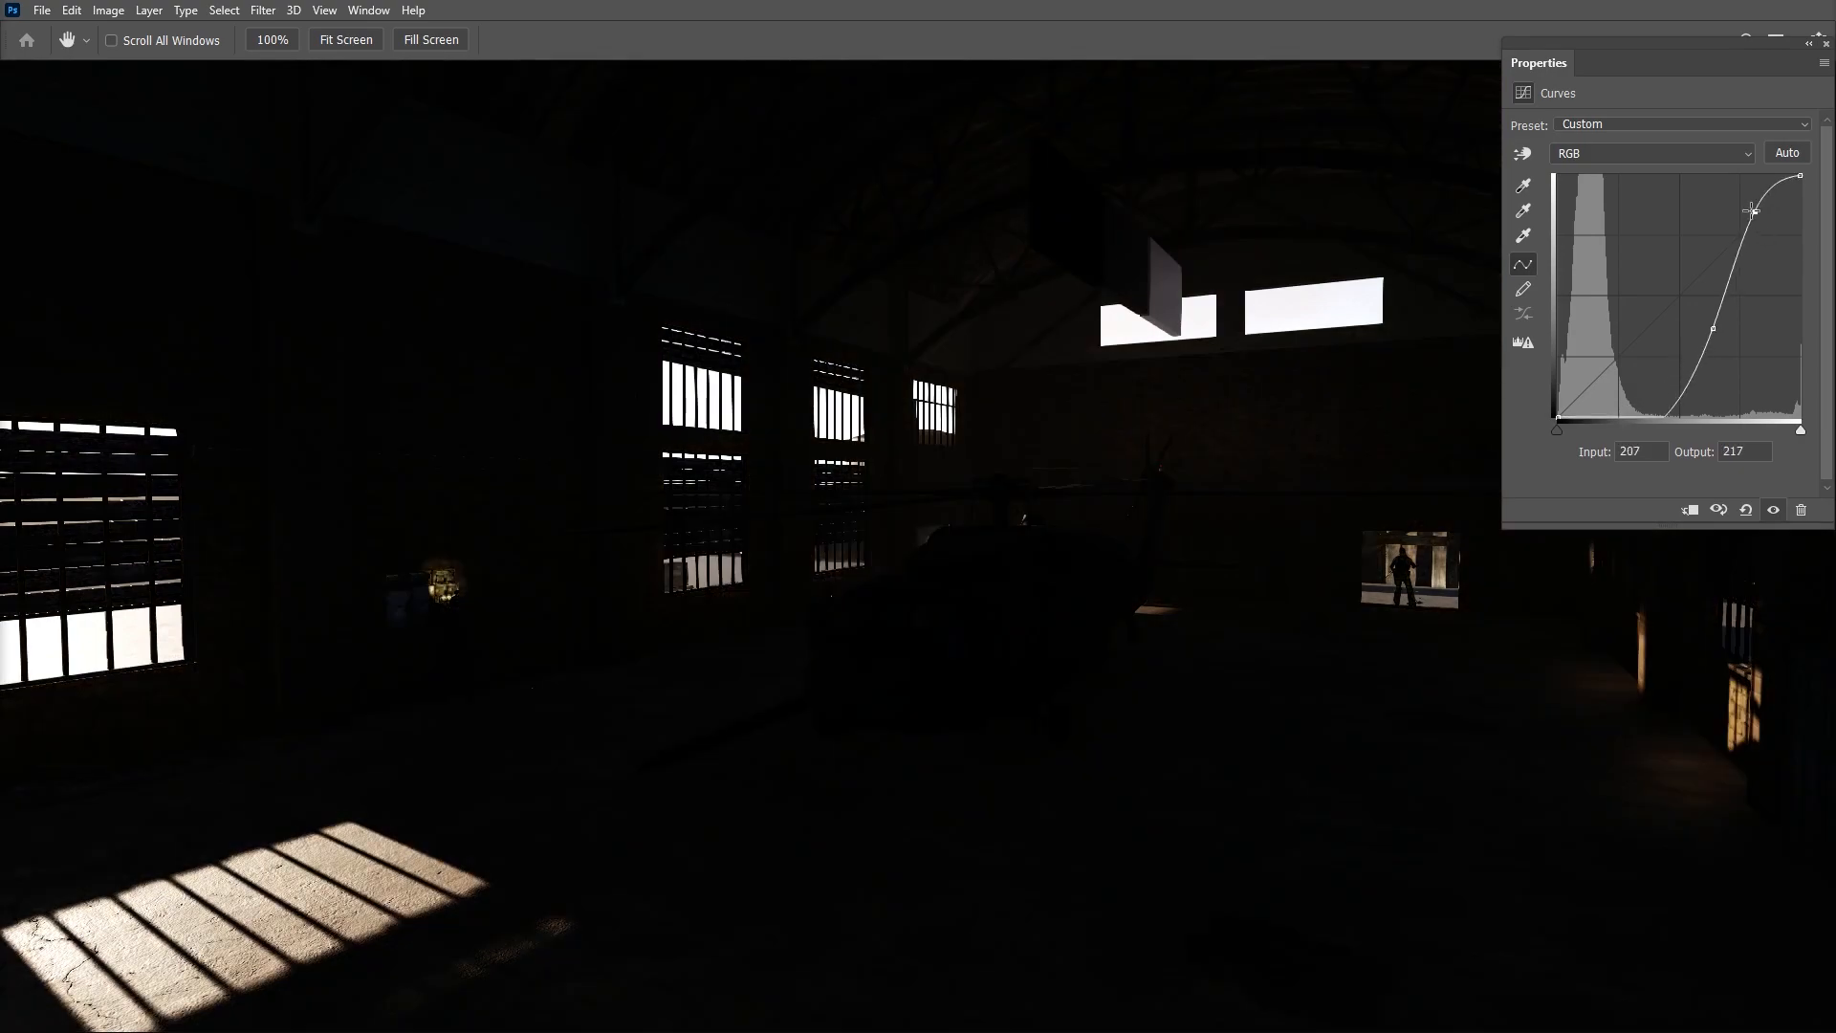
drag(1713, 328, 1638, 394)
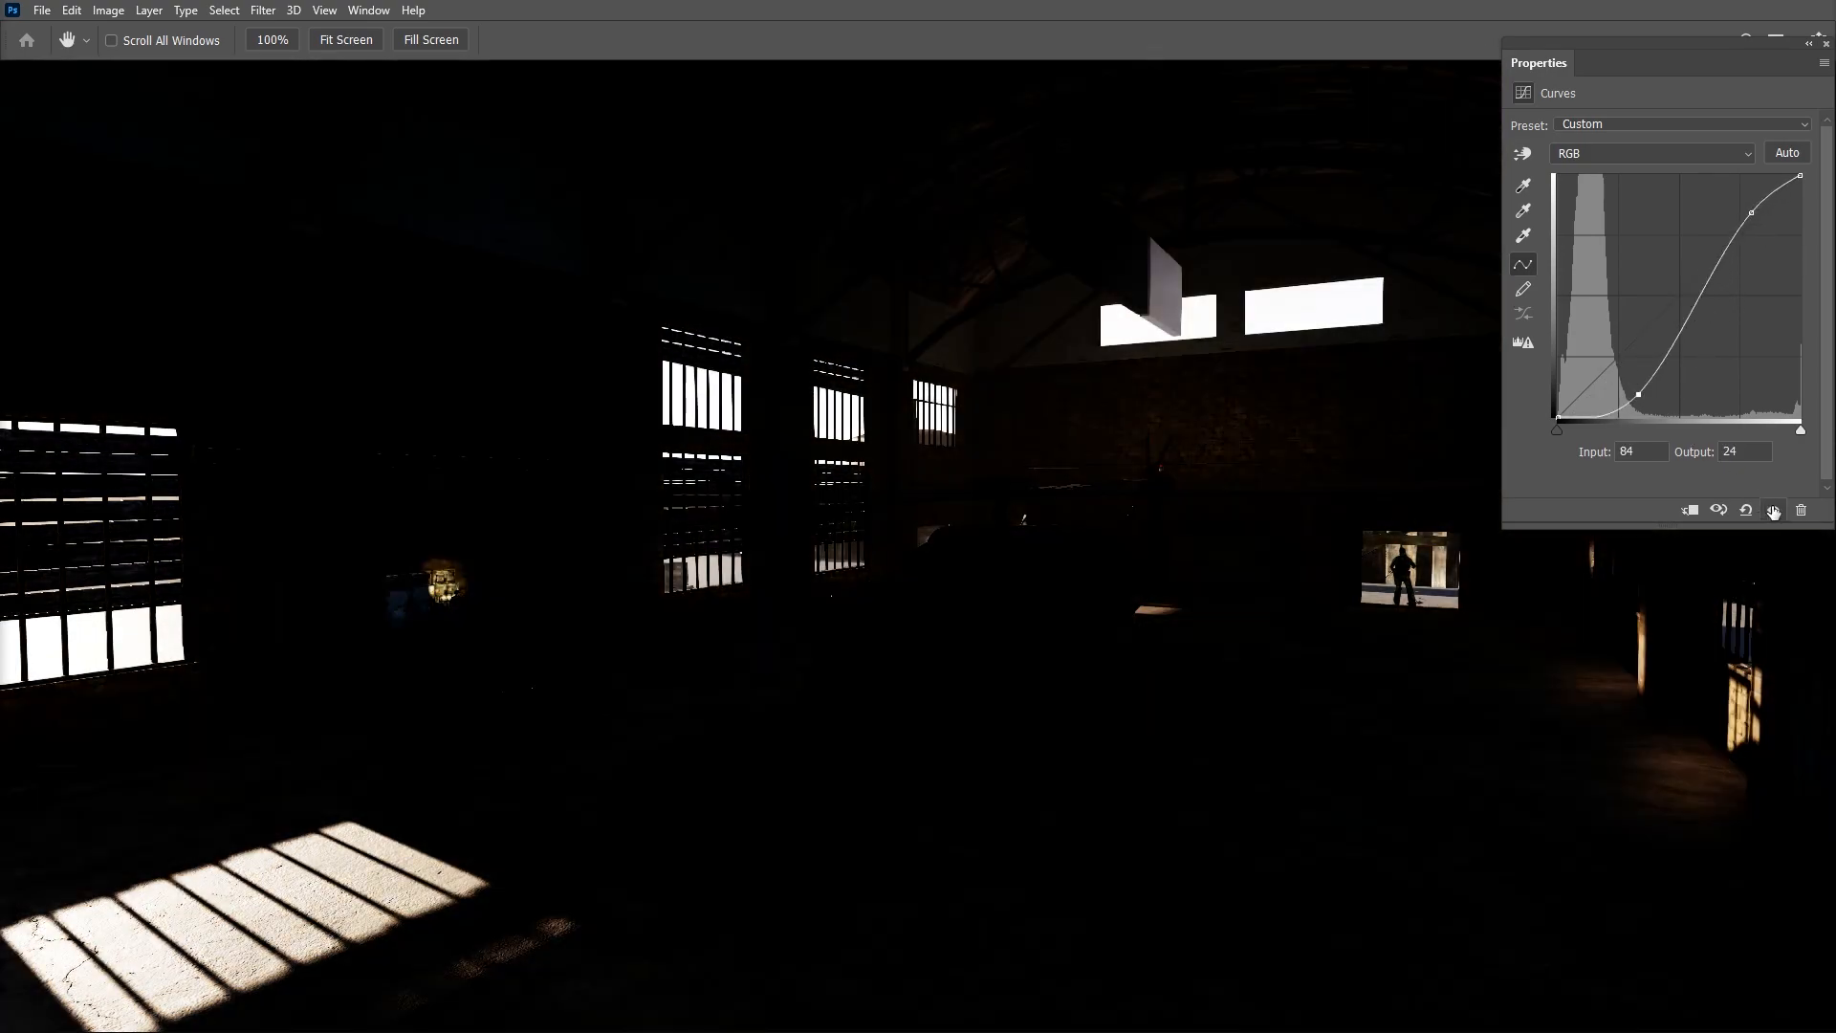
click(1774, 511)
click(1772, 511)
Refine the S-curve to a shadow point at input 61, output 29 and a highlight point at input 185, output 213, toggling the adjustment to compare.
drag(1639, 394, 1615, 374)
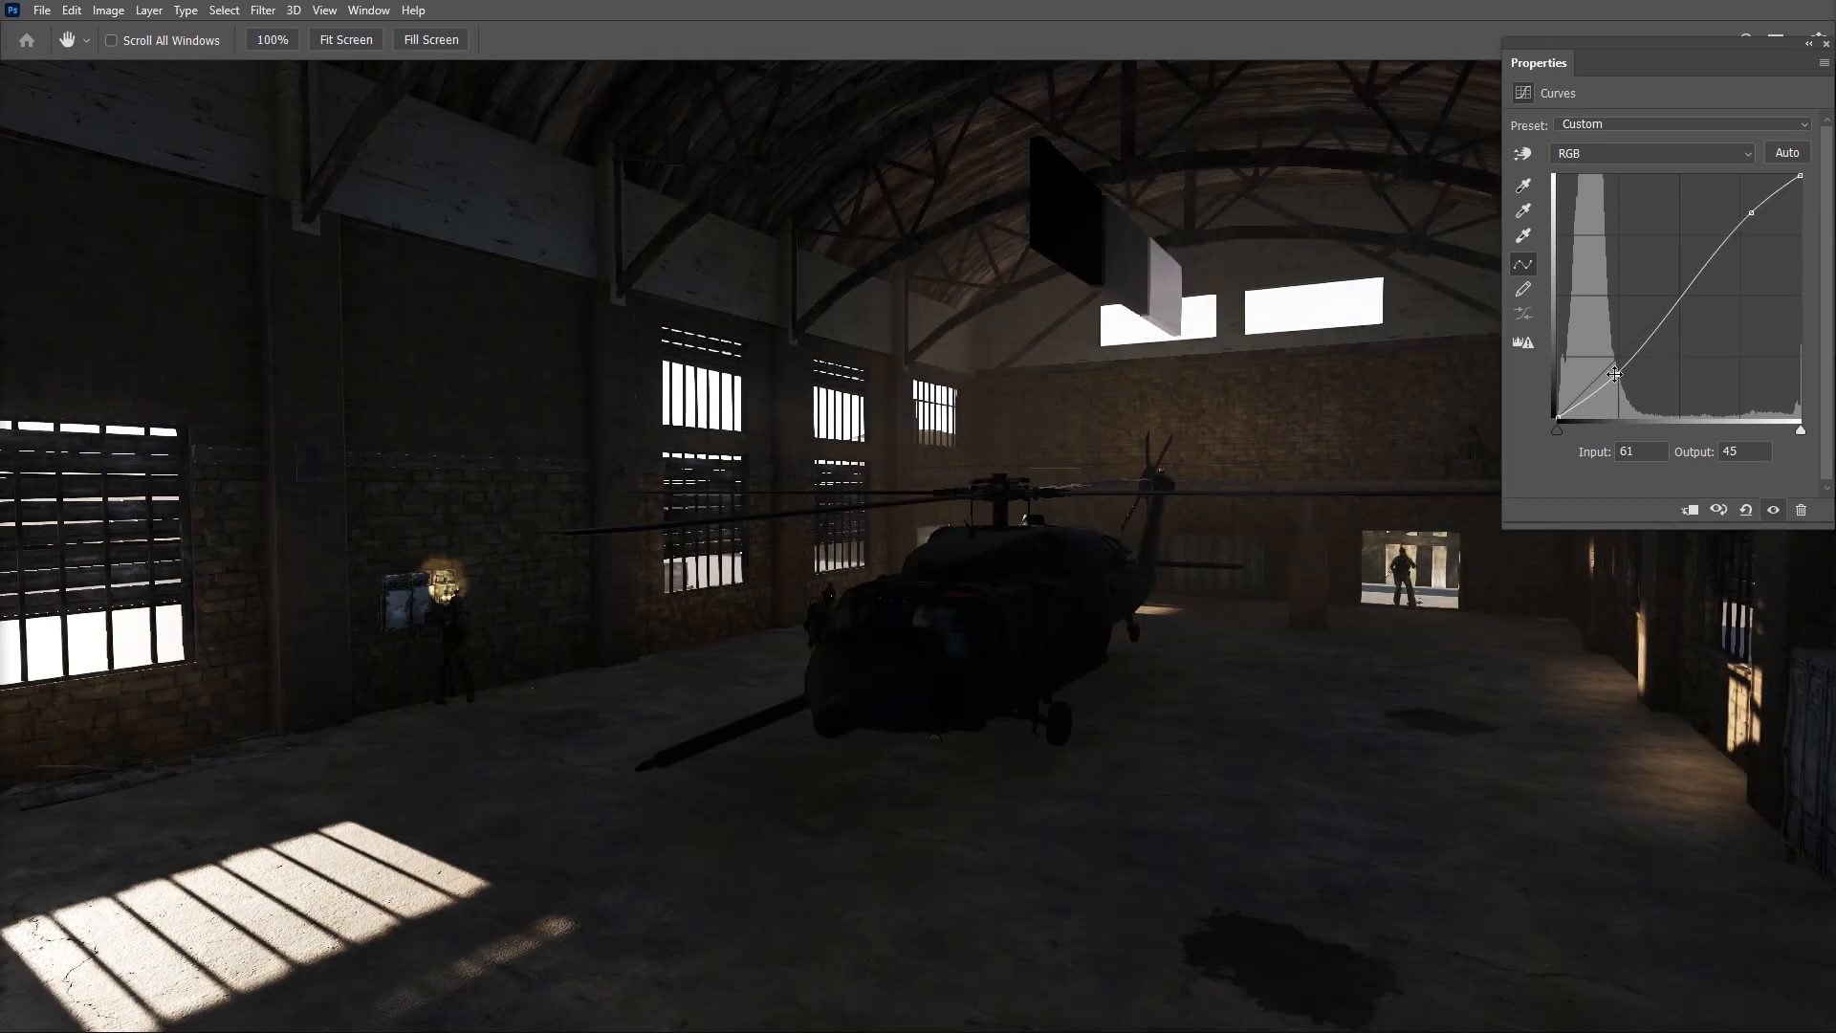
click(1774, 512)
click(1774, 512)
mouse_move(1746, 212)
mouse_down()
mouse_move(1724, 235)
mouse_move(1736, 216)
mouse_up()
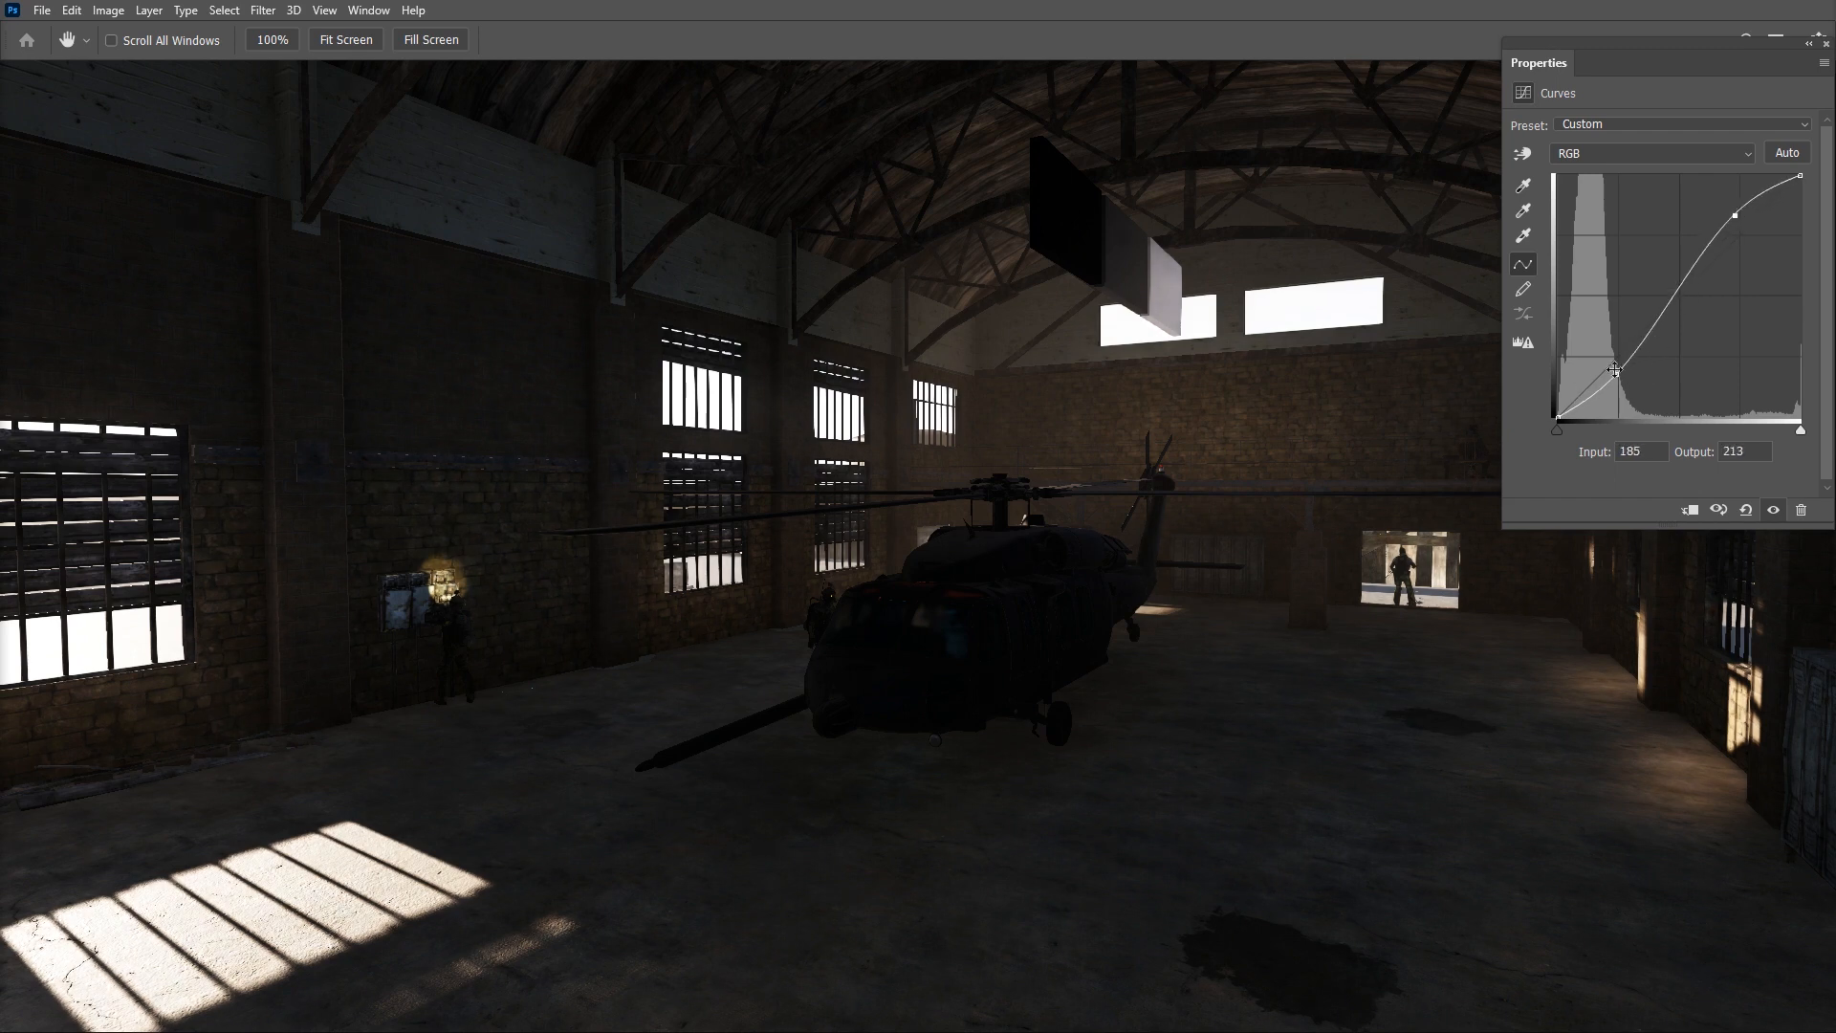
drag(1618, 376, 1618, 390)
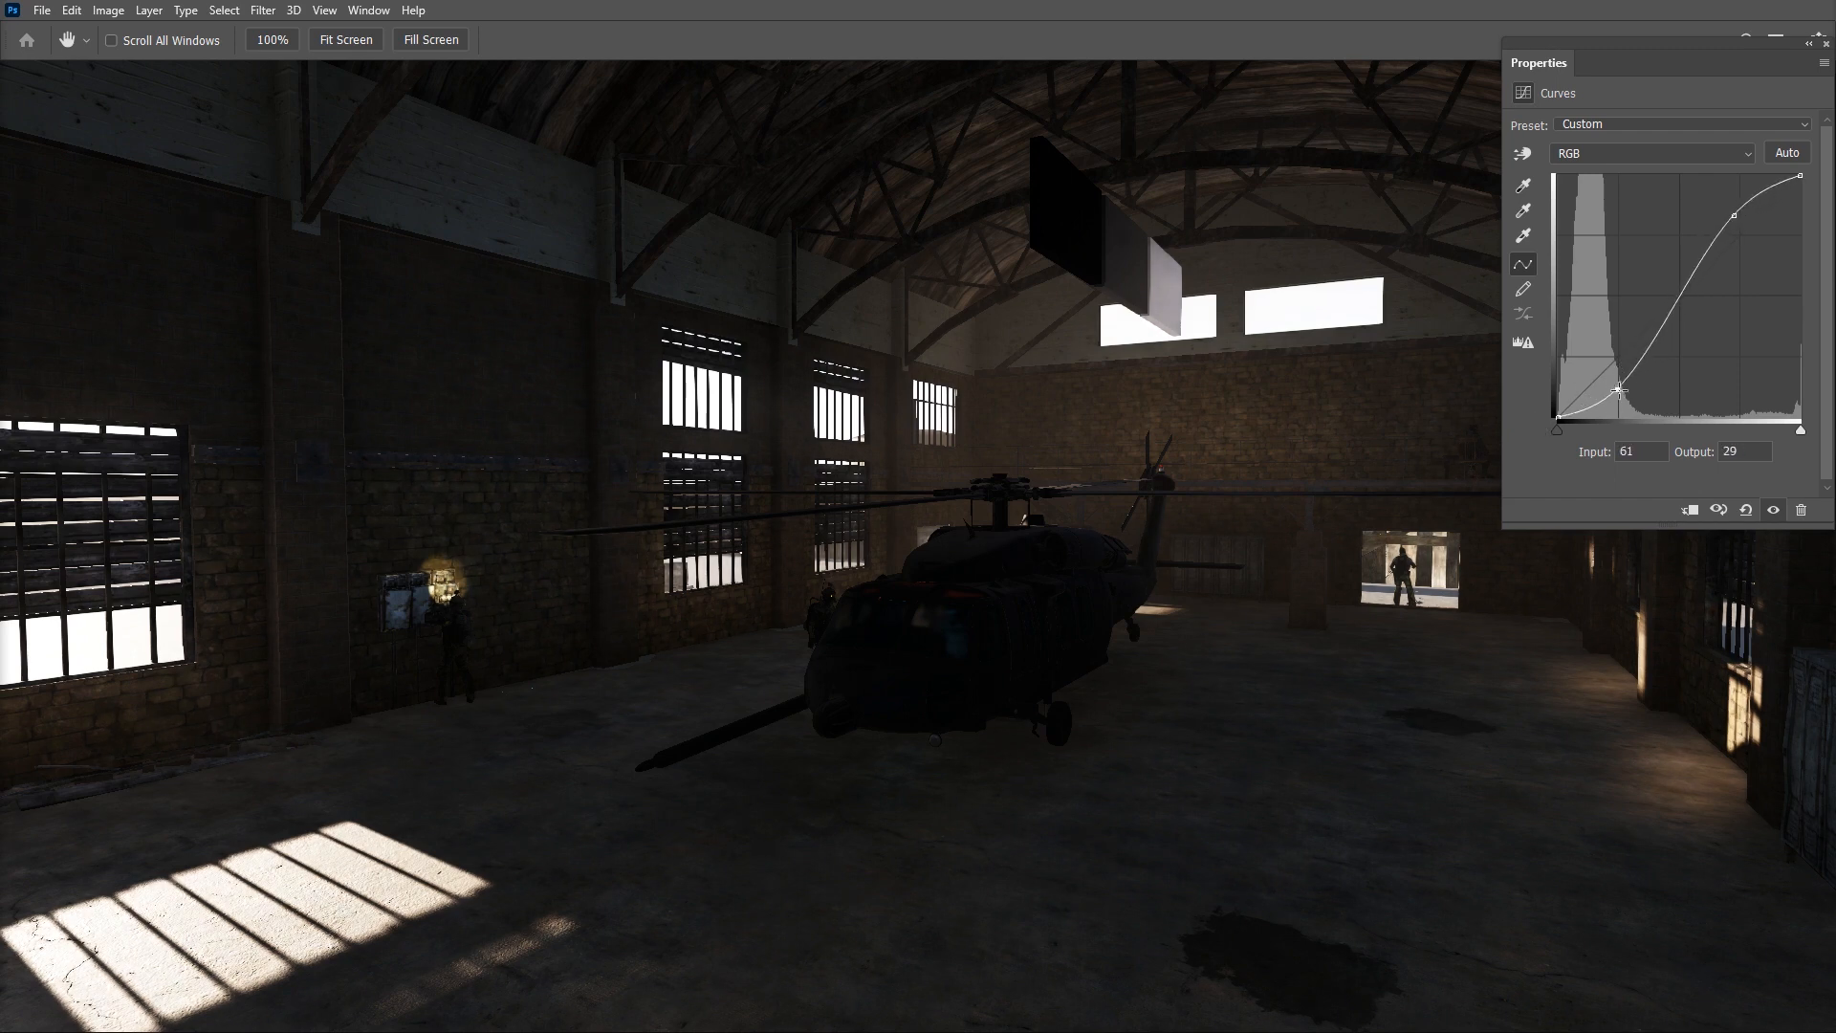
Delete the highlight point from the curve and undo the last change.
mouse_move(1733, 216)
mouse_down()
mouse_move(1698, 218)
mouse_move(1707, 203)
mouse_move(1688, 232)
mouse_move(1752, 222)
mouse_up()
key(Delete)
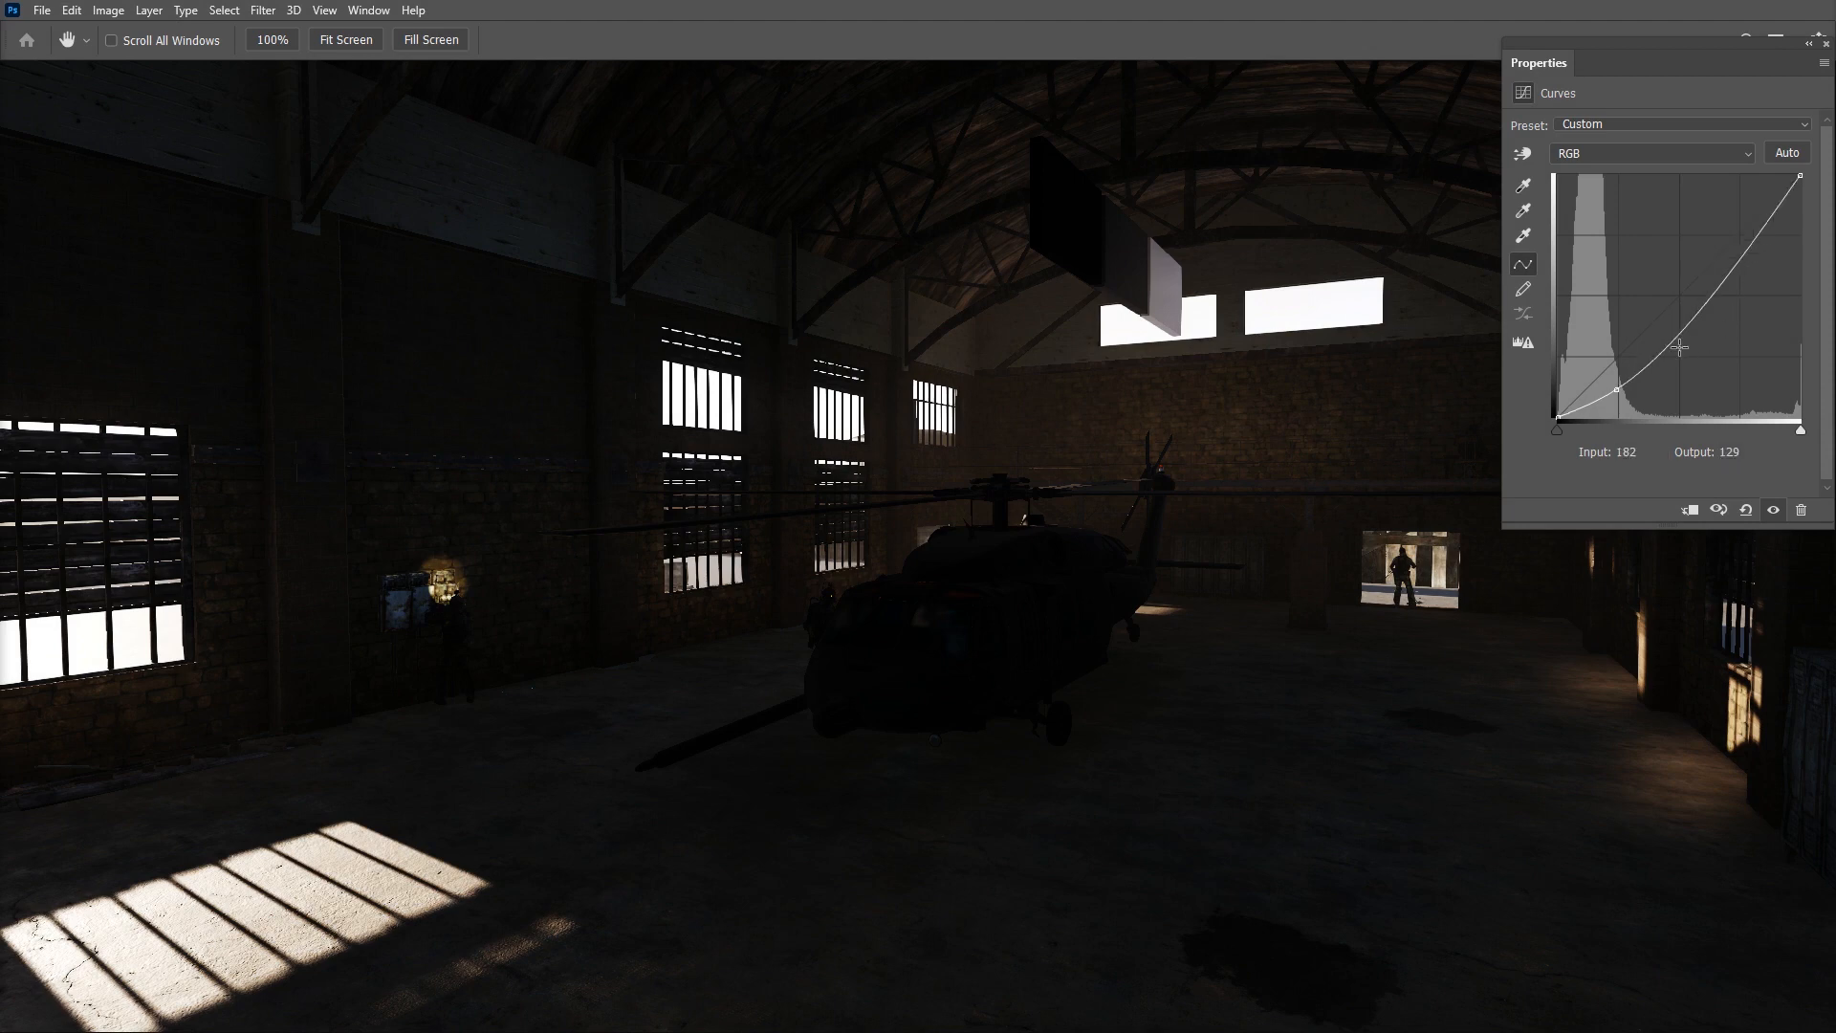
key(ctrl+z)
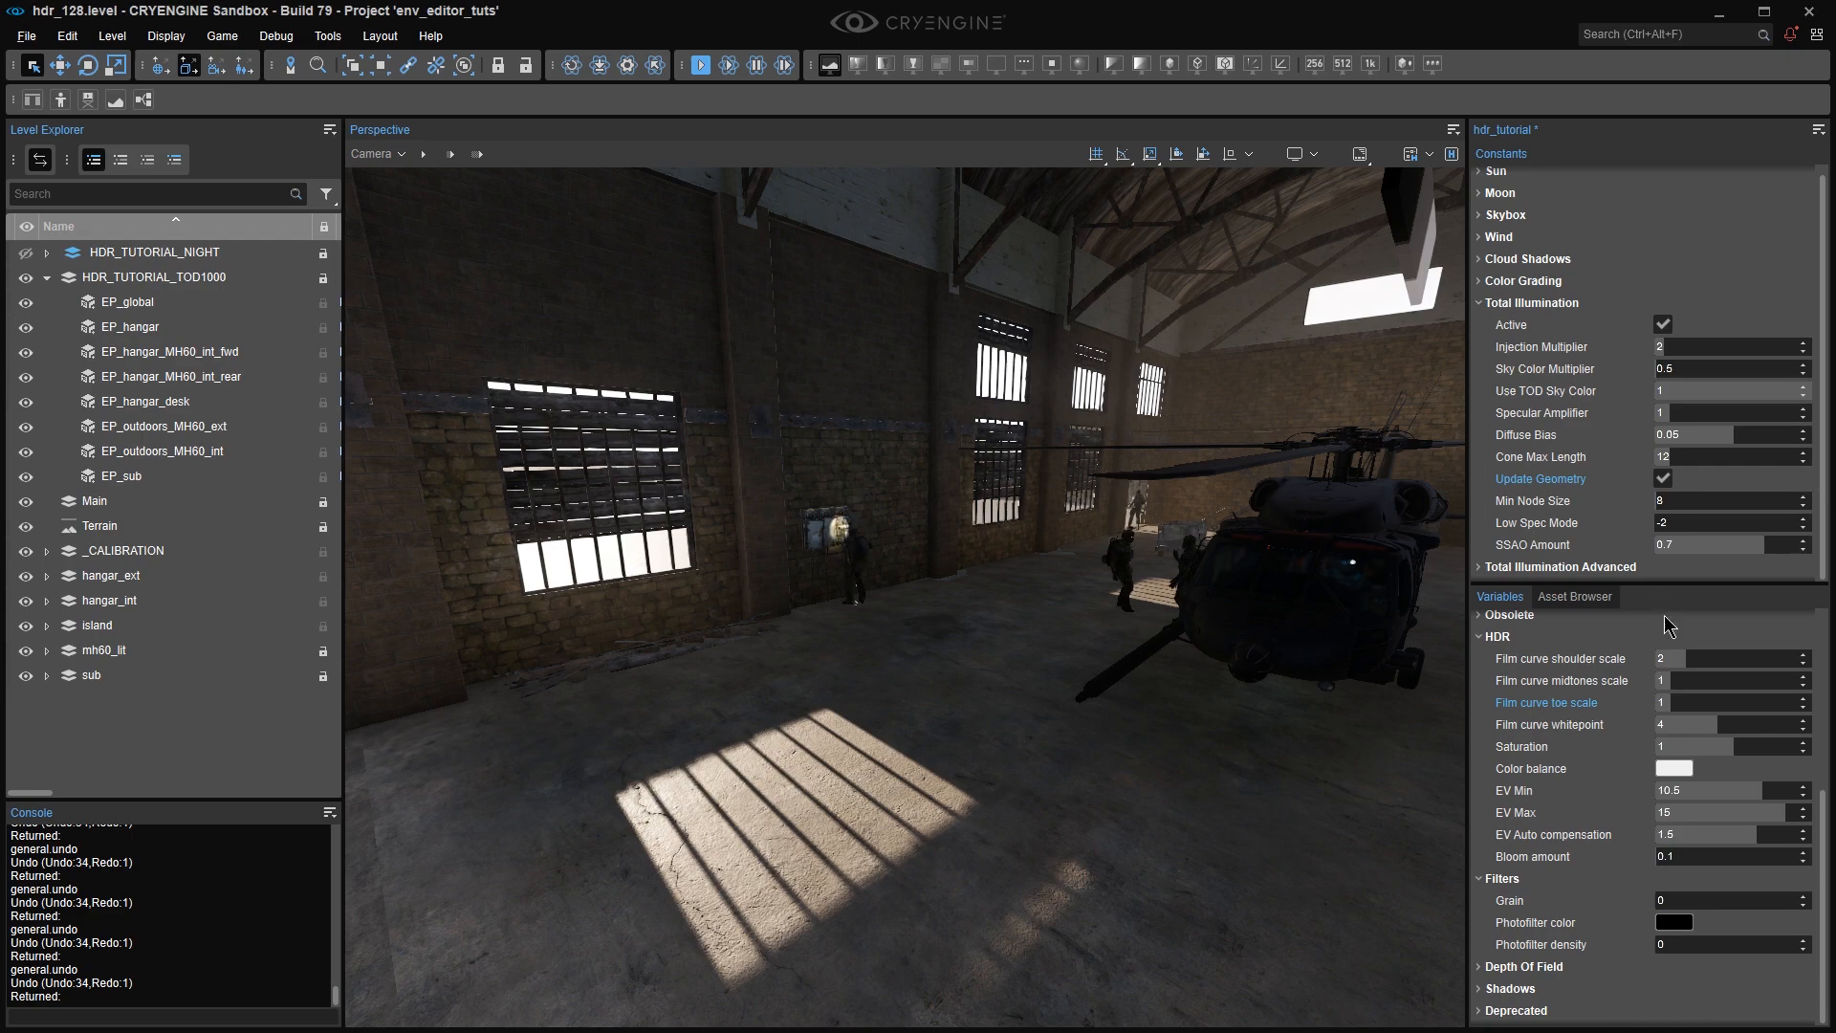
Try a film curve shoulder scale of about 1.57 and a midtones scale of about 5.79, undoing each change.
click(1670, 657)
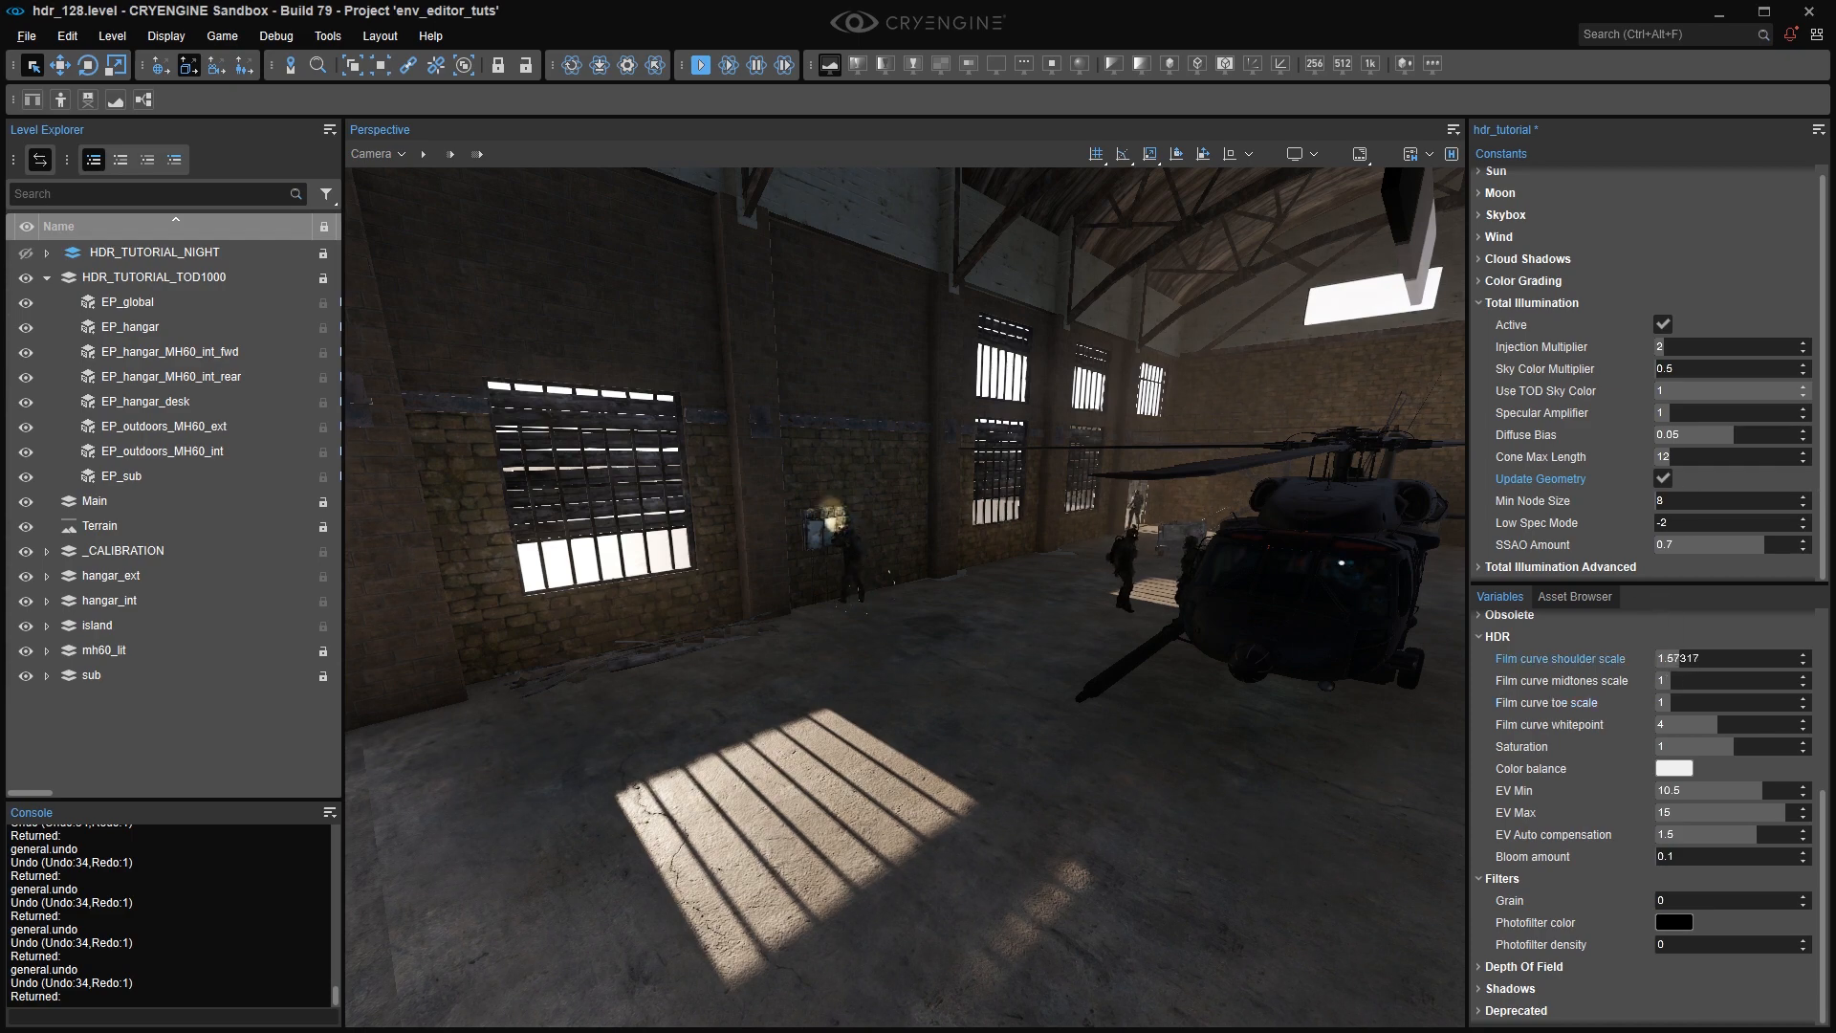
drag(1678, 658, 1734, 710)
key(ctrl+z)
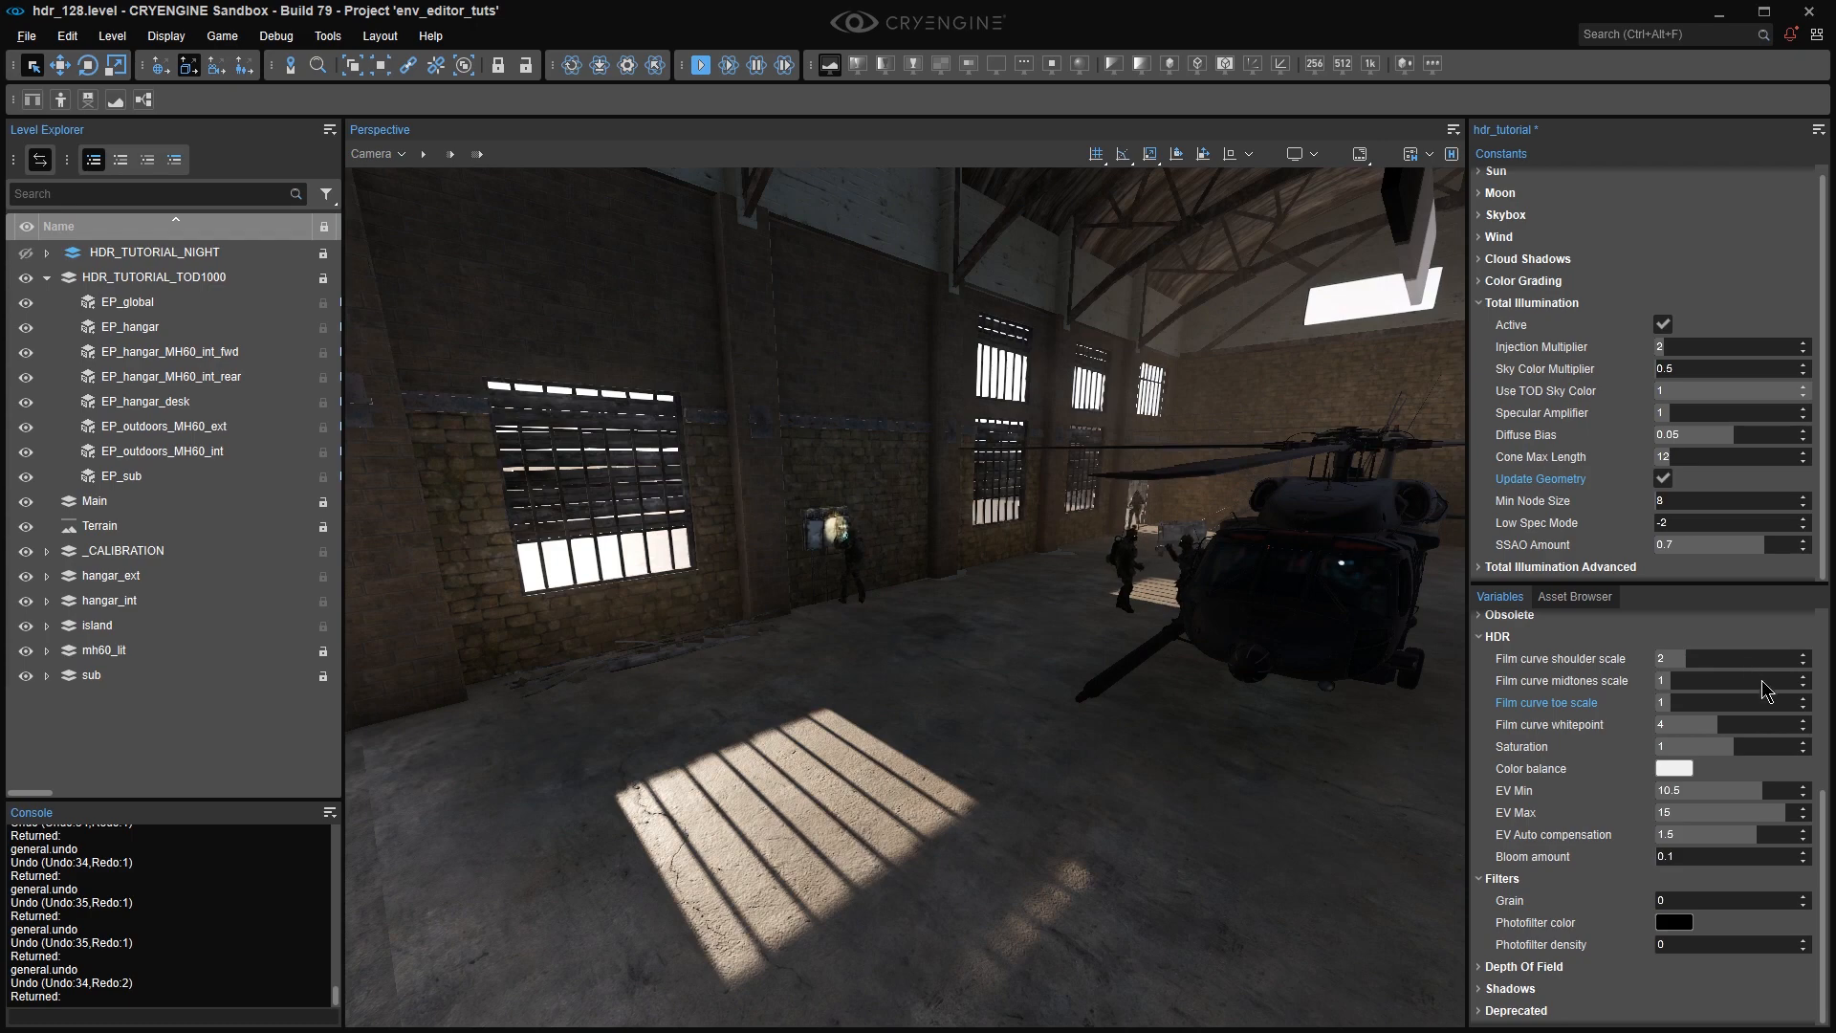
drag(1674, 682, 1809, 682)
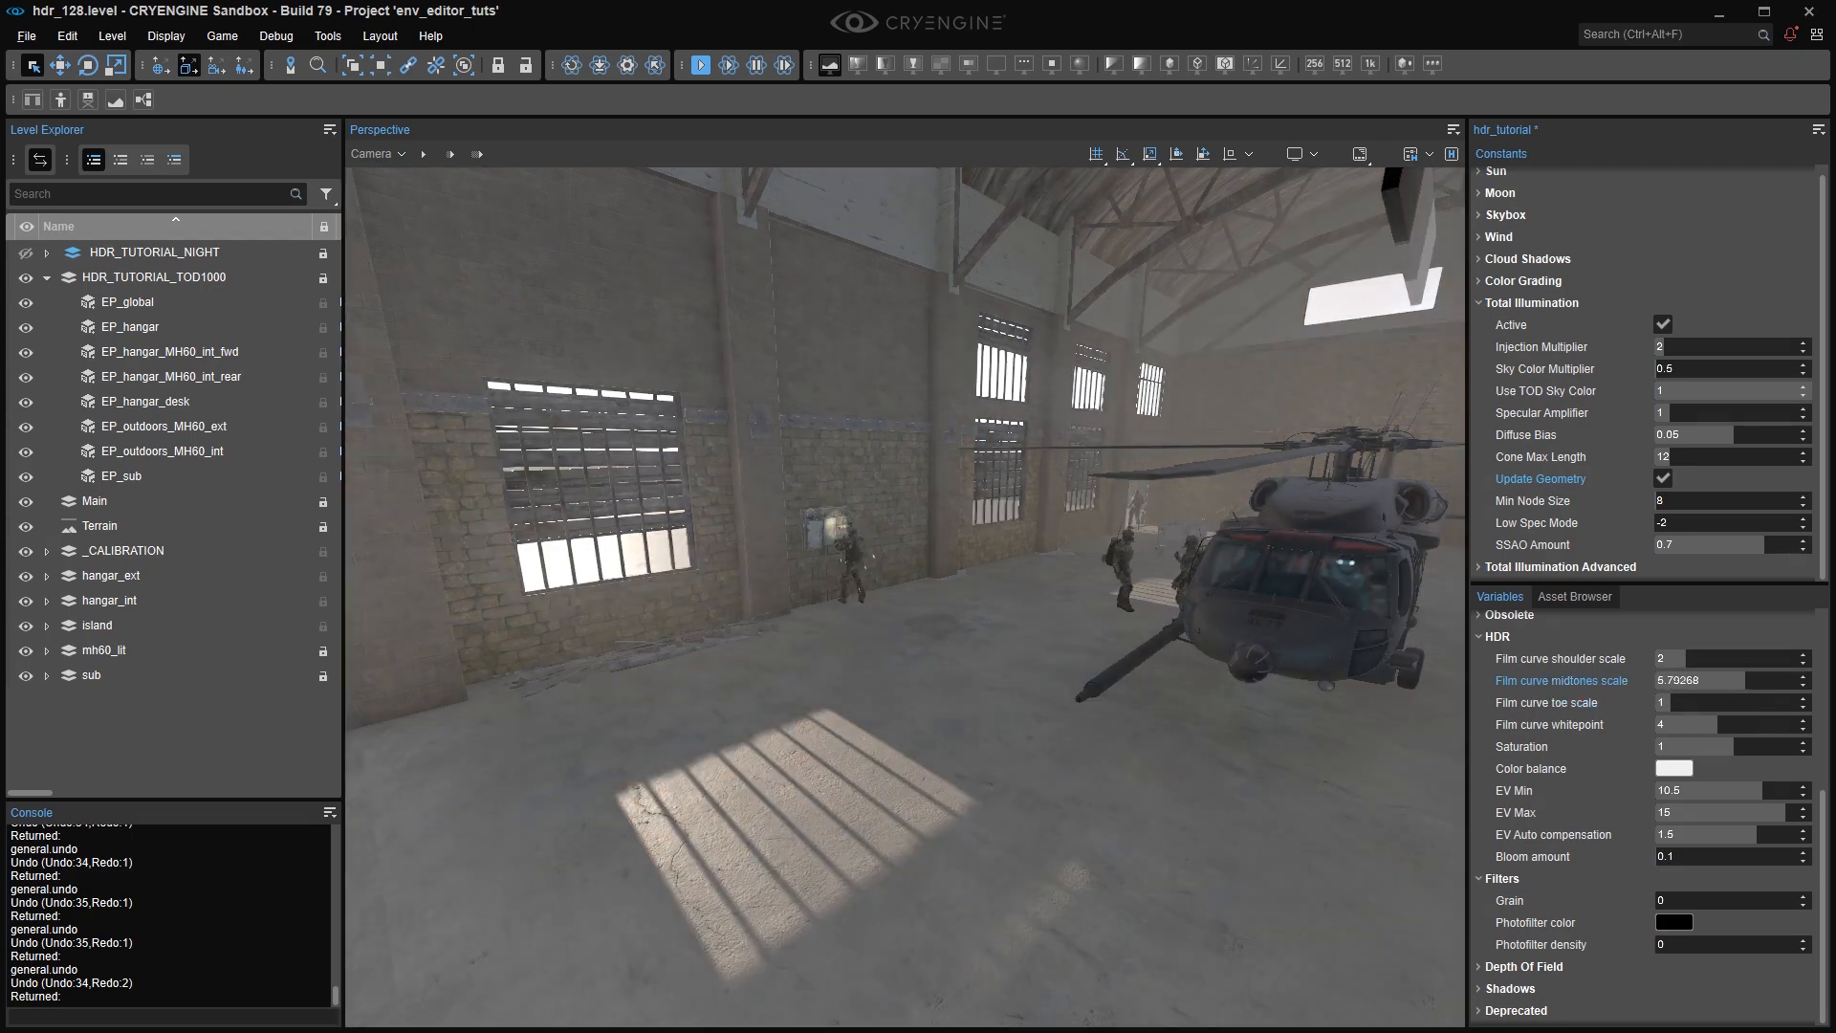
key(ctrl+z)
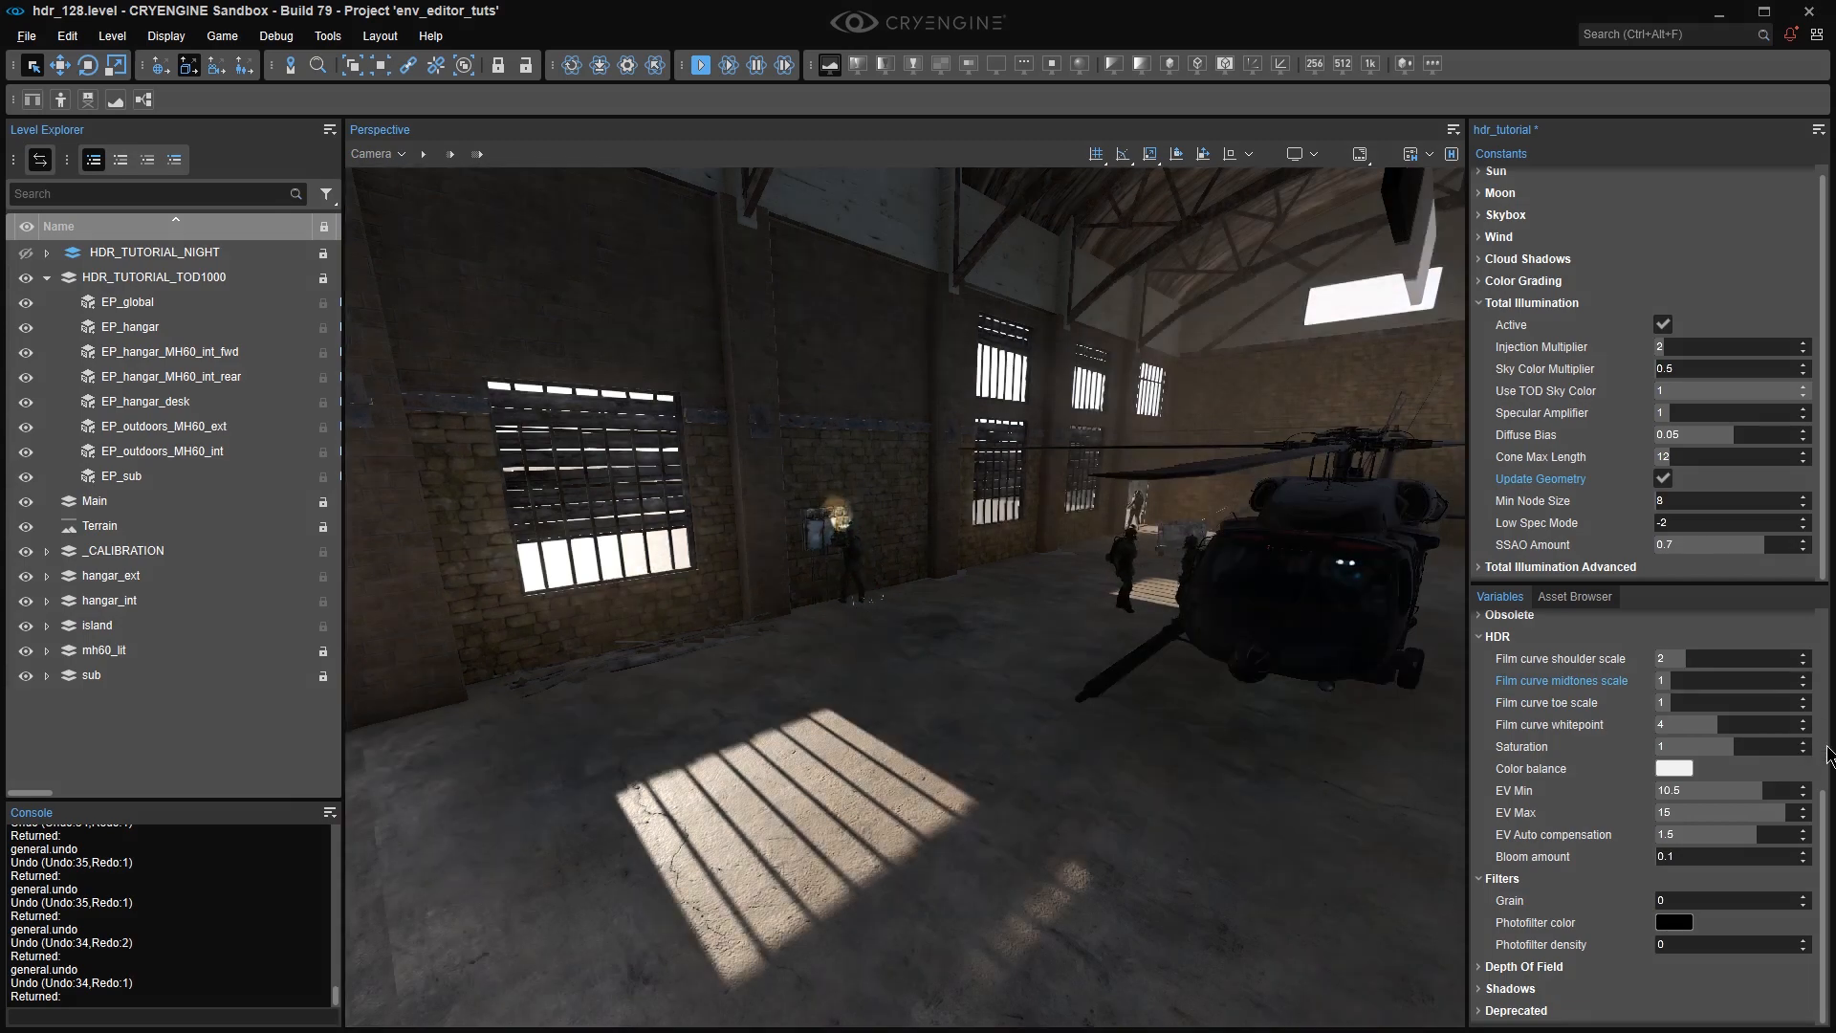
Test bloom amounts of about 1.5, 3.3 and 10 on the bright hangar windows and bring the bloom amount back to 0.05.
drag(1661, 858, 1679, 855)
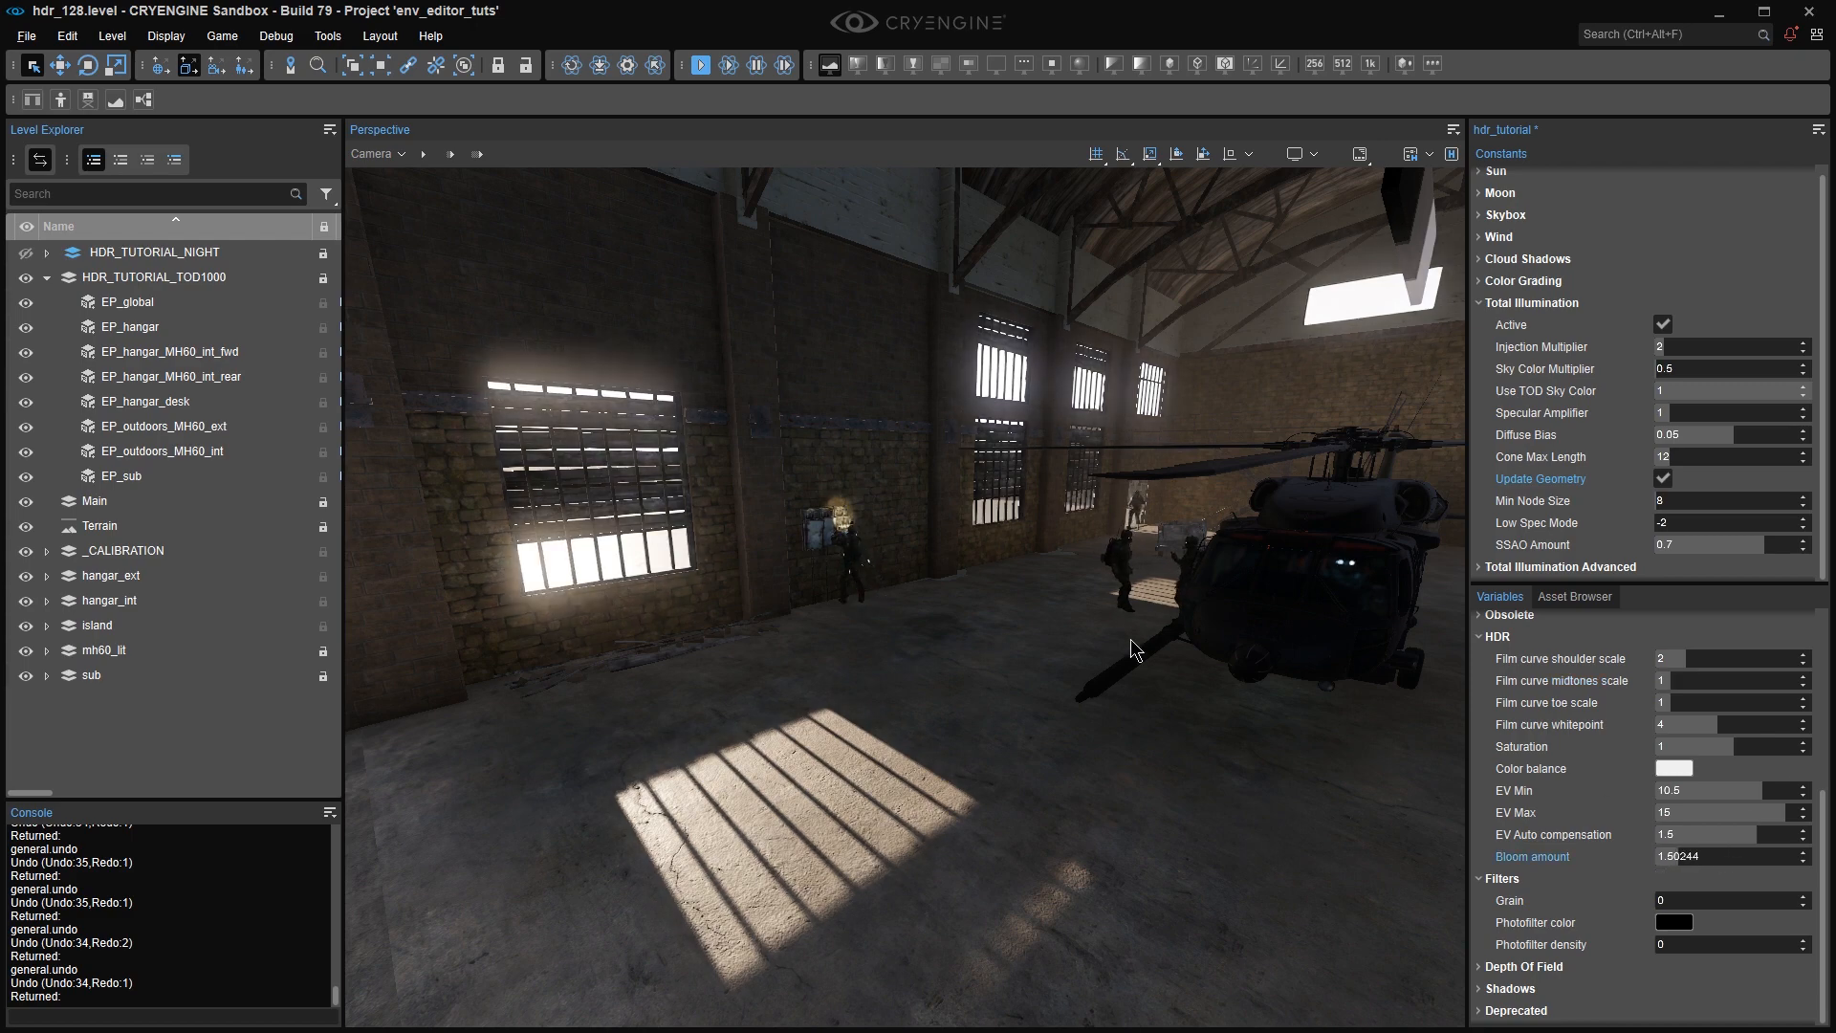
right_drag(1129, 638, 1124, 631)
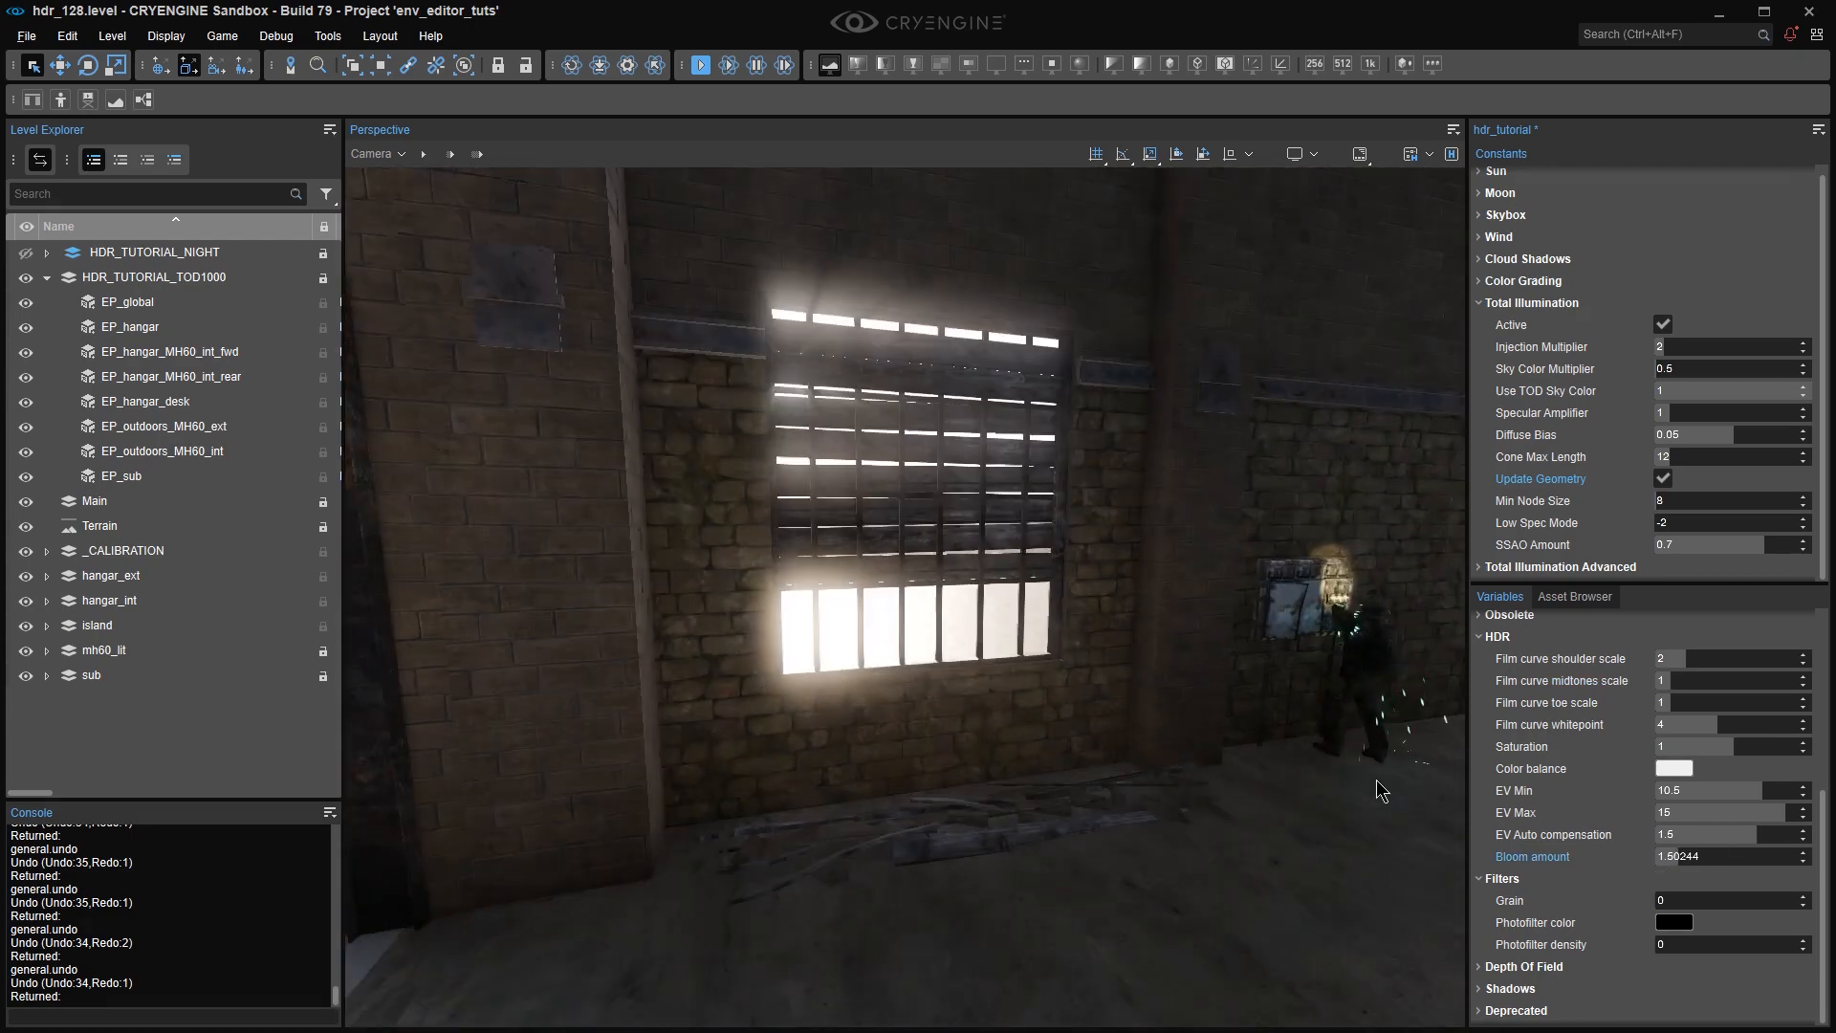
click(1754, 855)
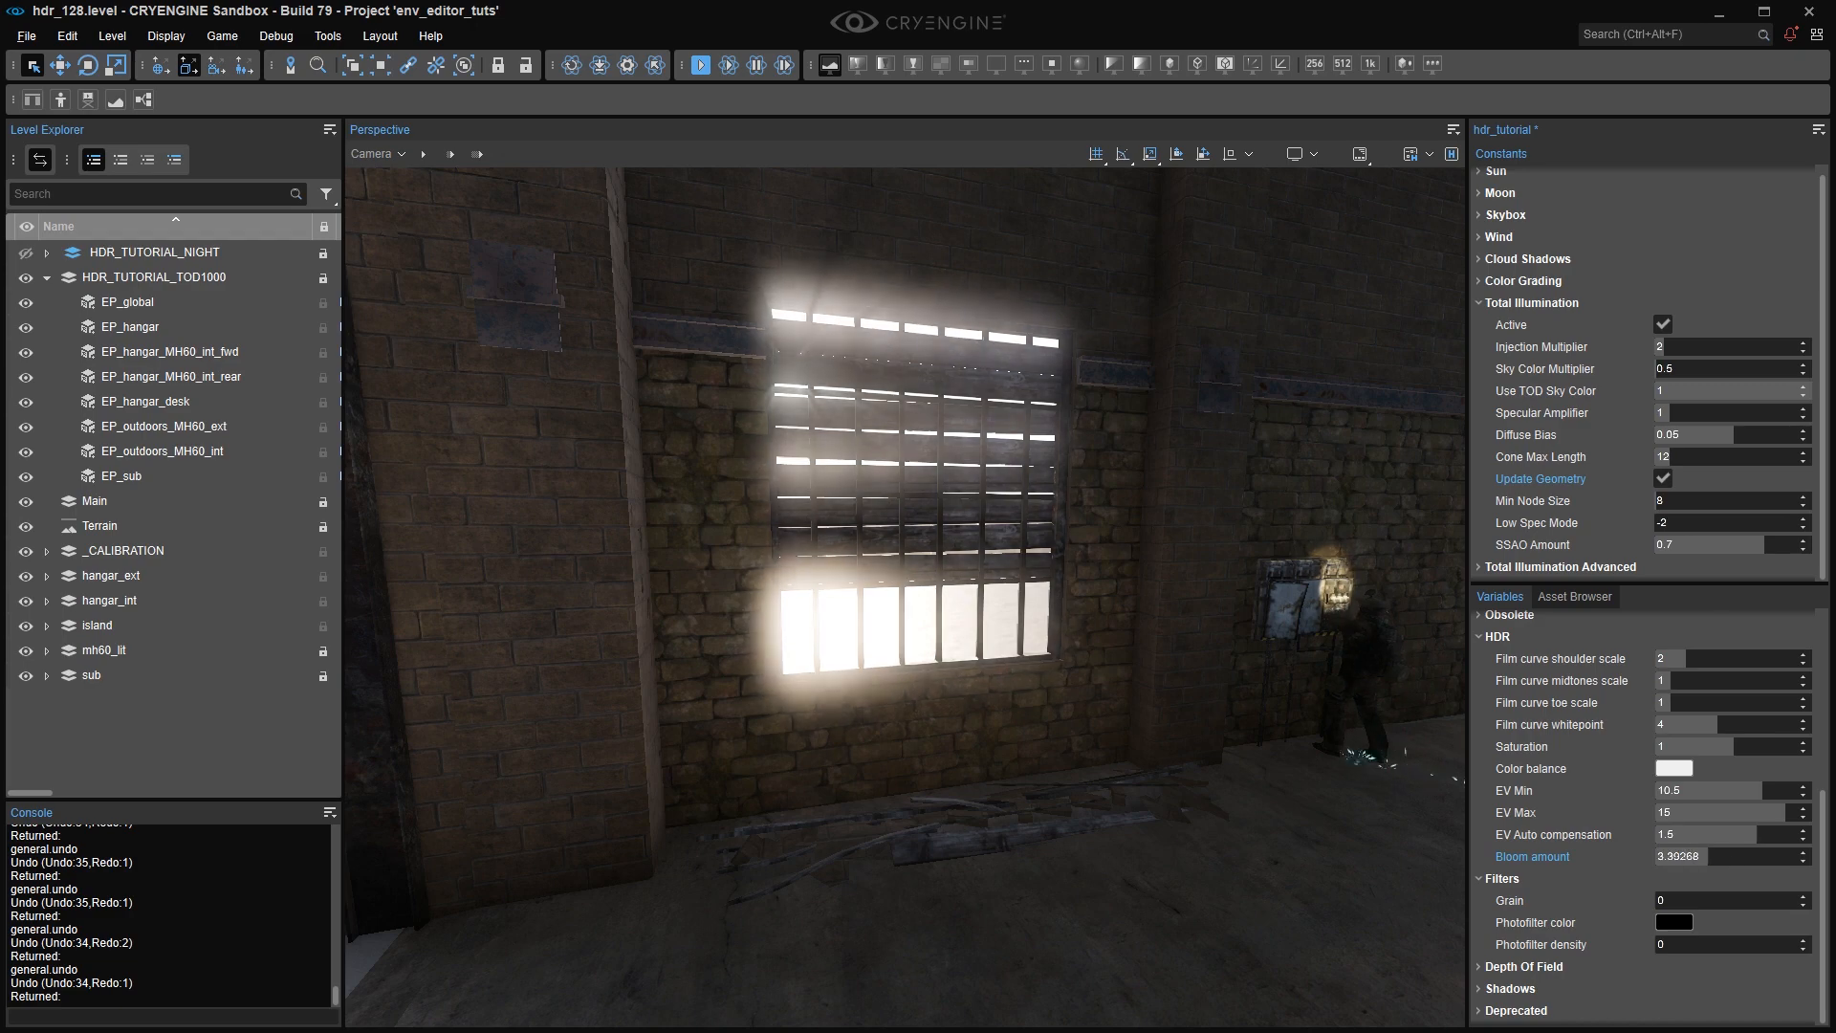
drag(1754, 856, 1812, 856)
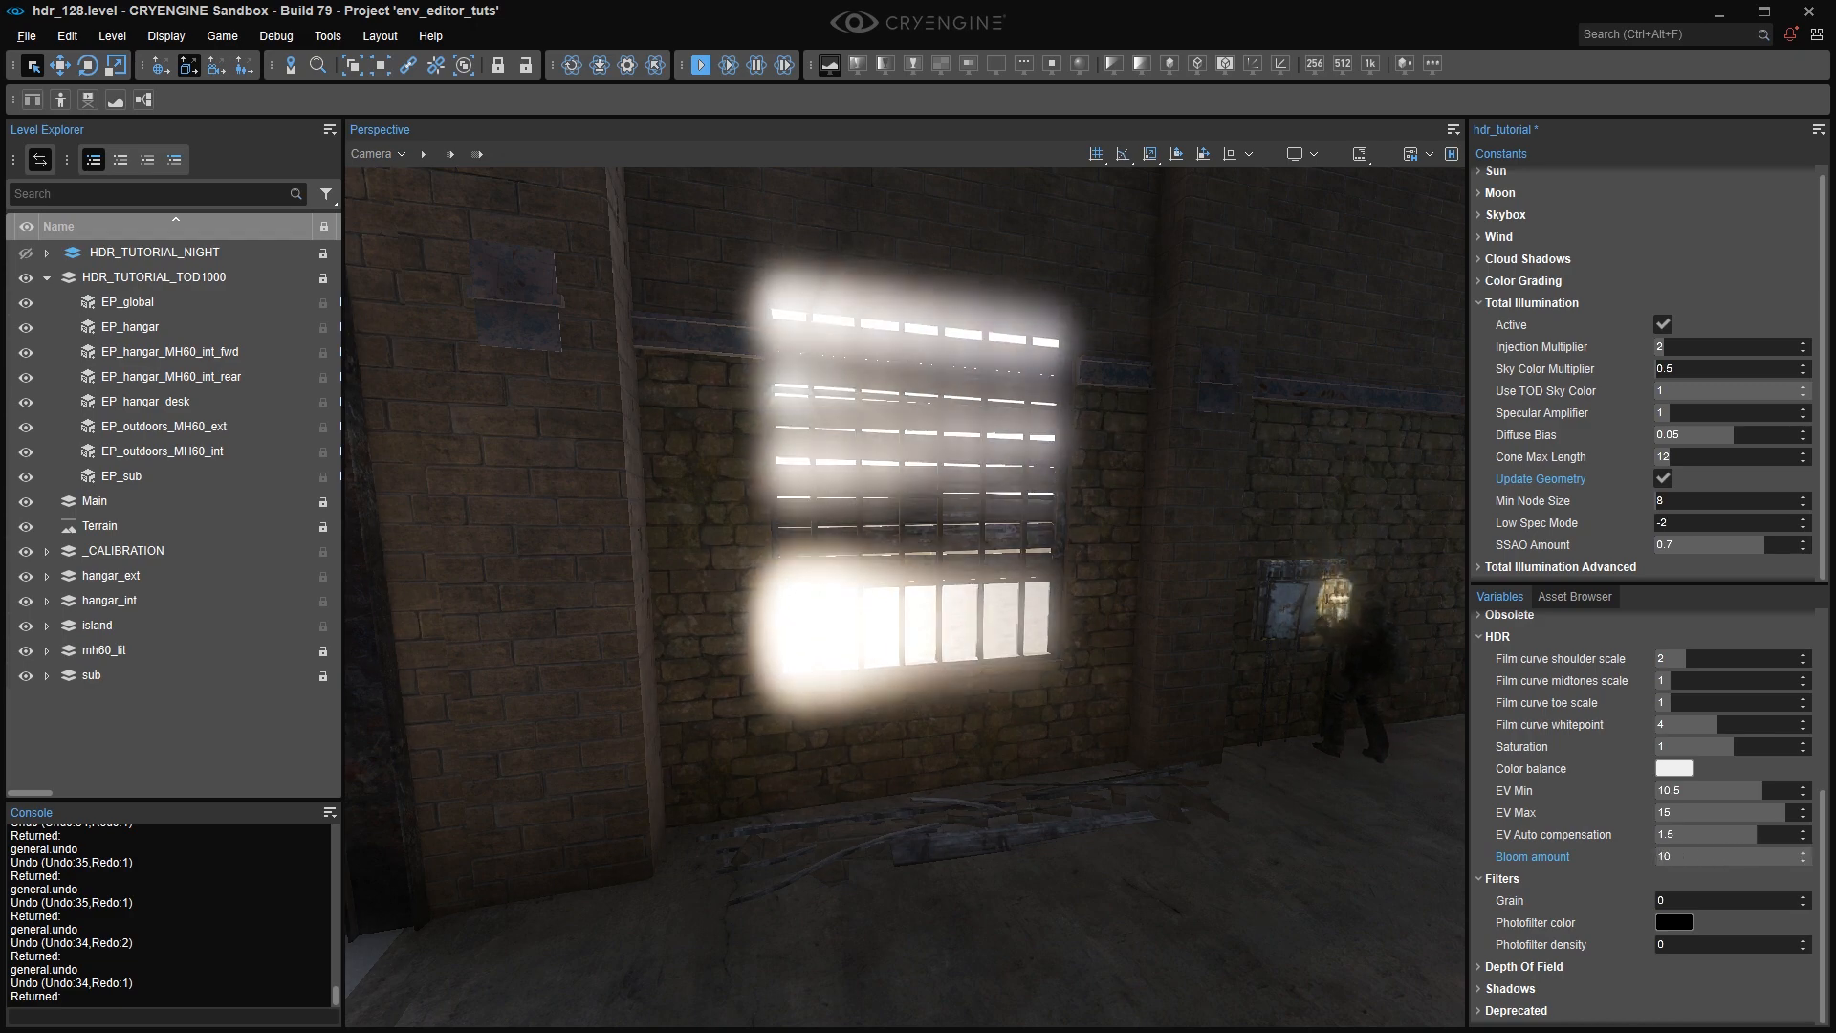
right_drag(1241, 712, 1176, 605)
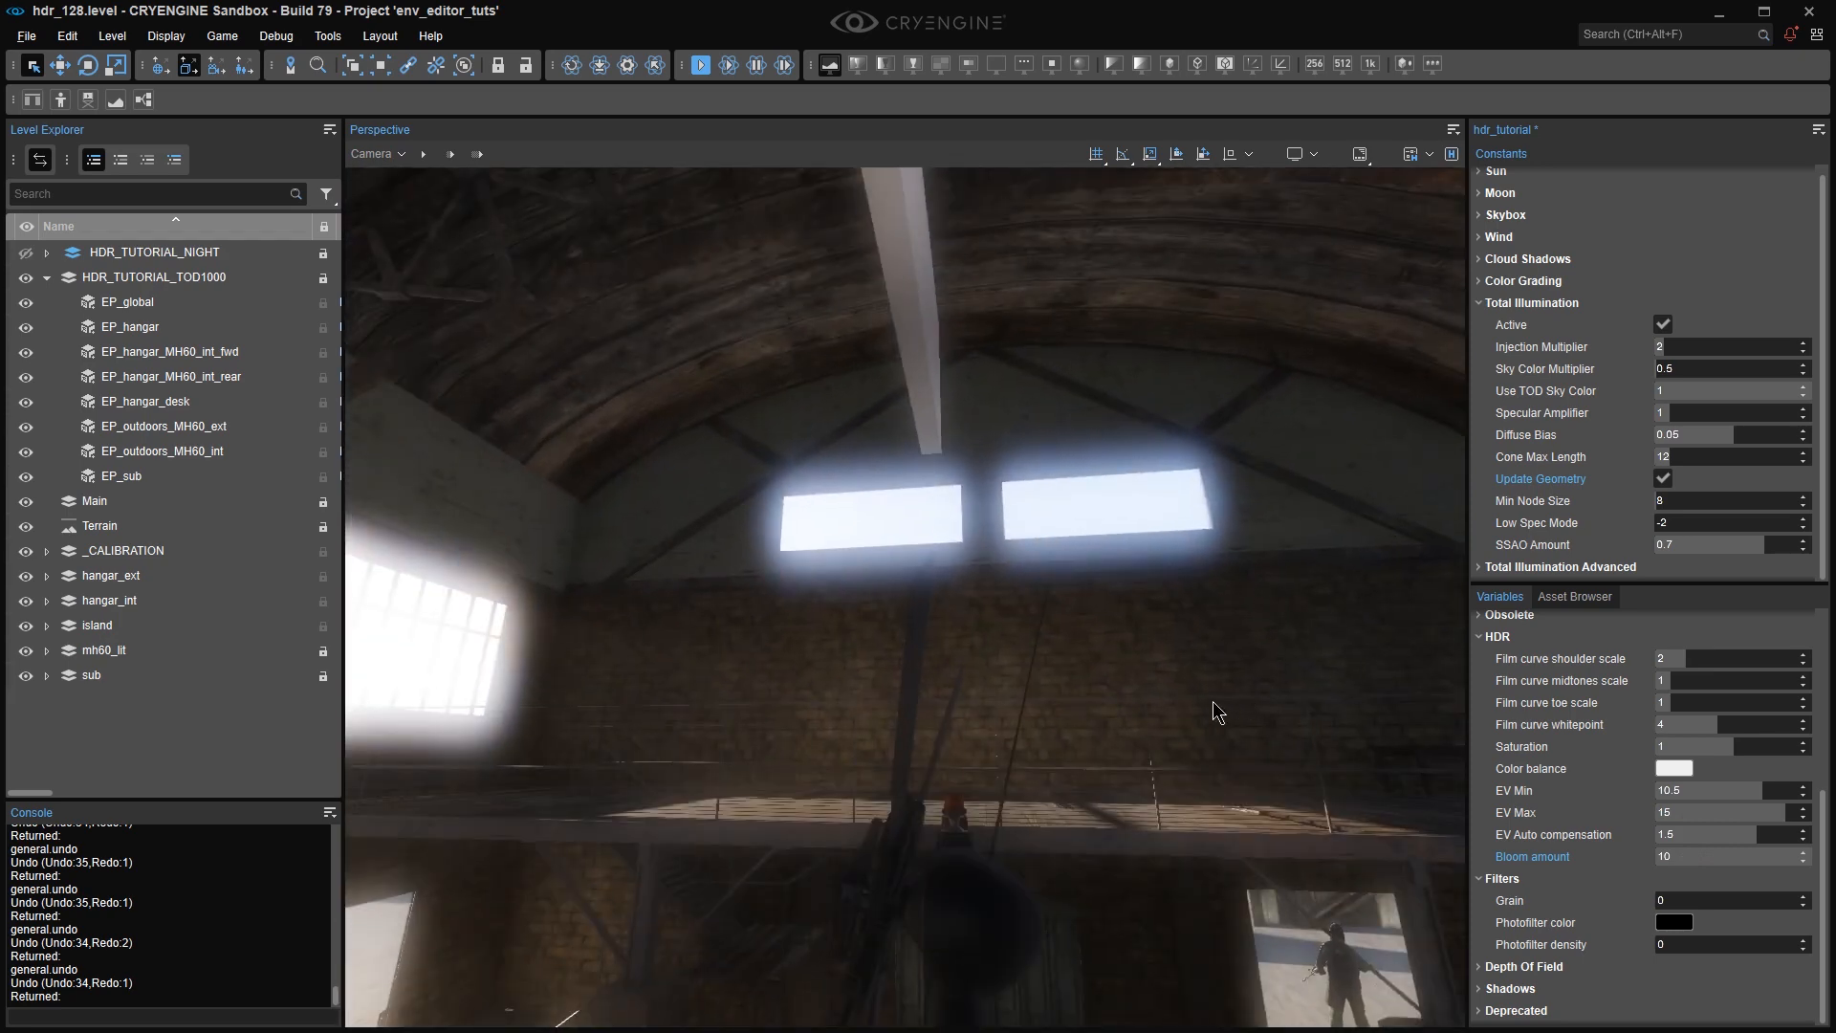
key(ctrl+z)
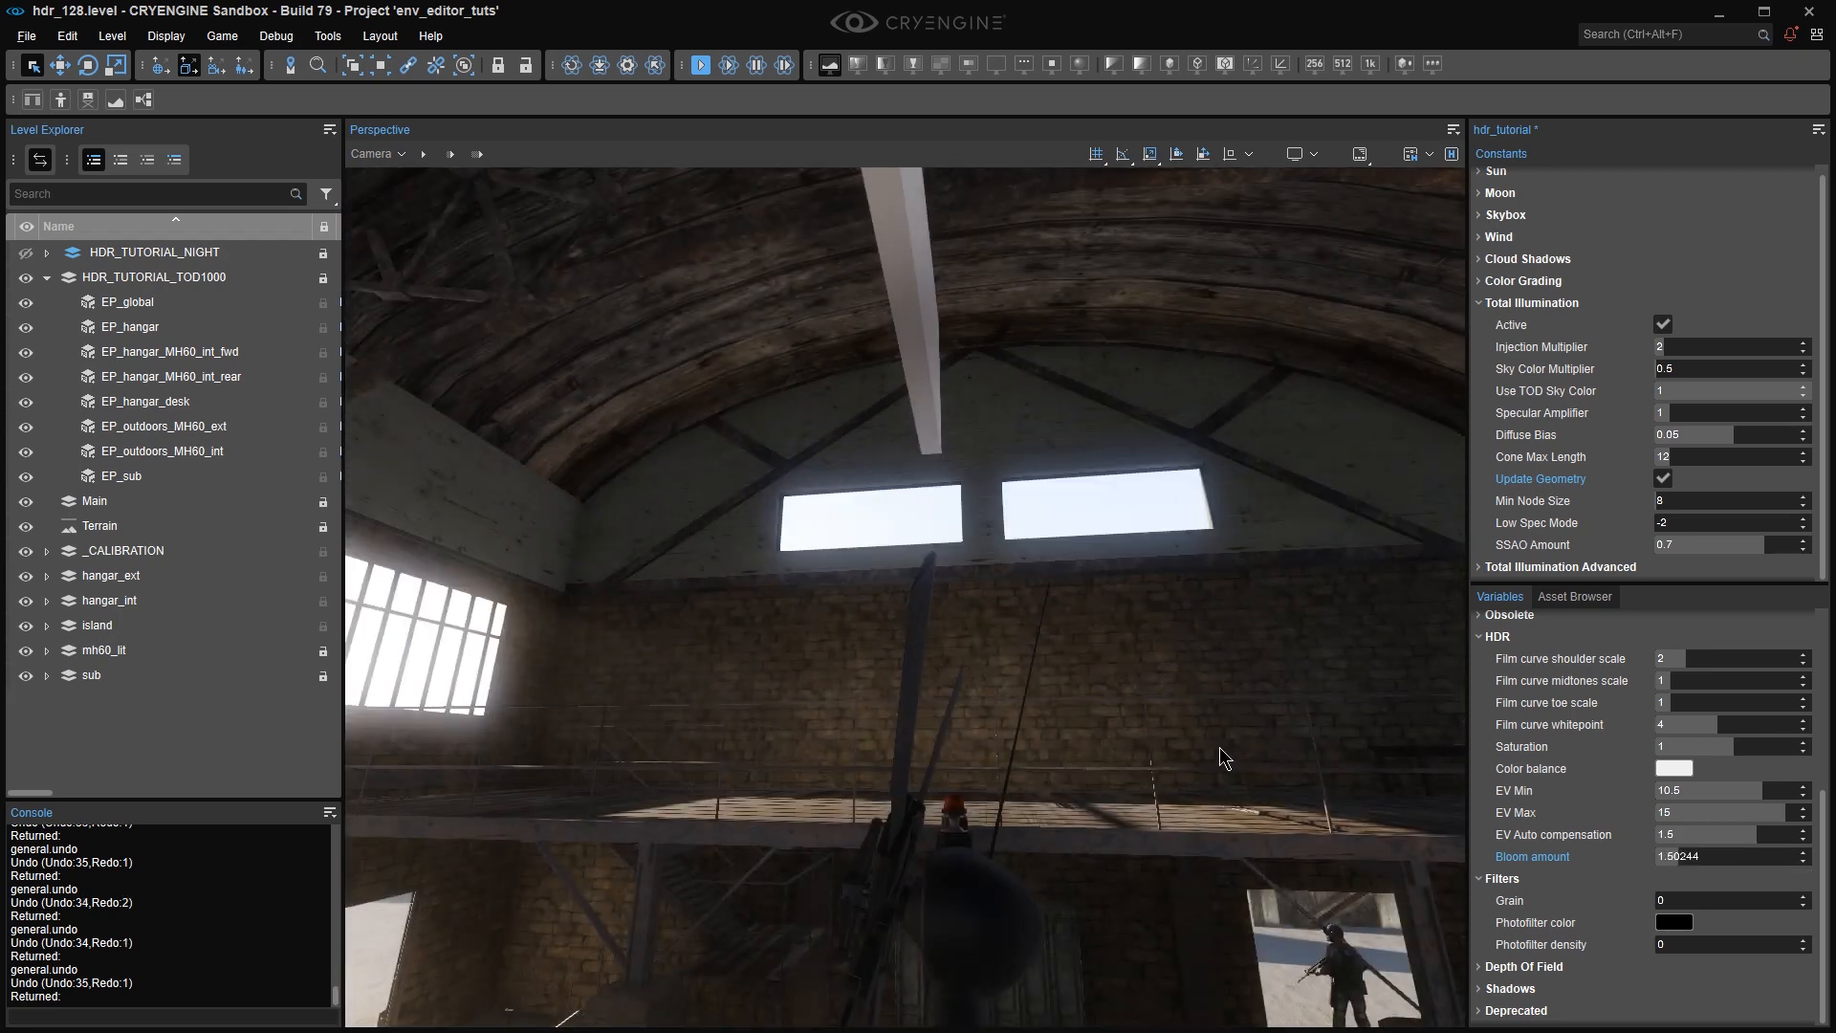
key(ctrl+z)
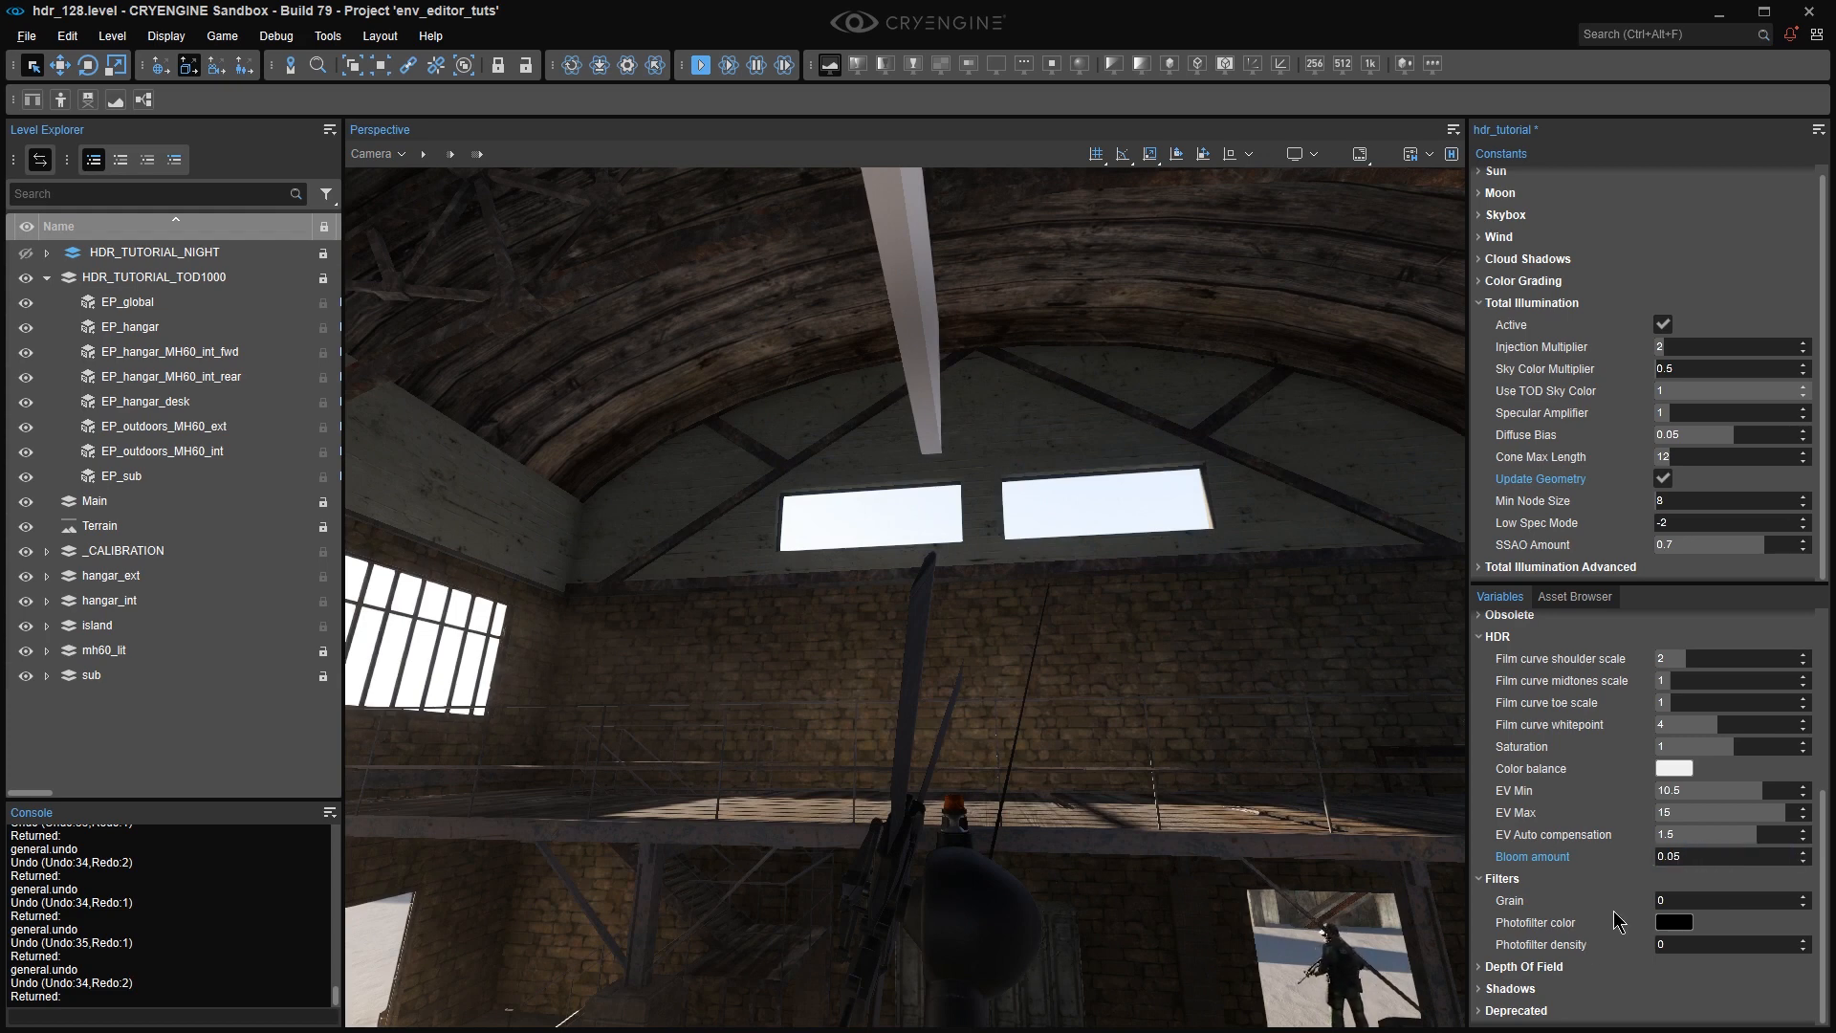
Preview a filter grain of about 5.7 on the hangar's upper level and reset the grain to 0.
right_drag(1288, 746, 1359, 805)
key(d)
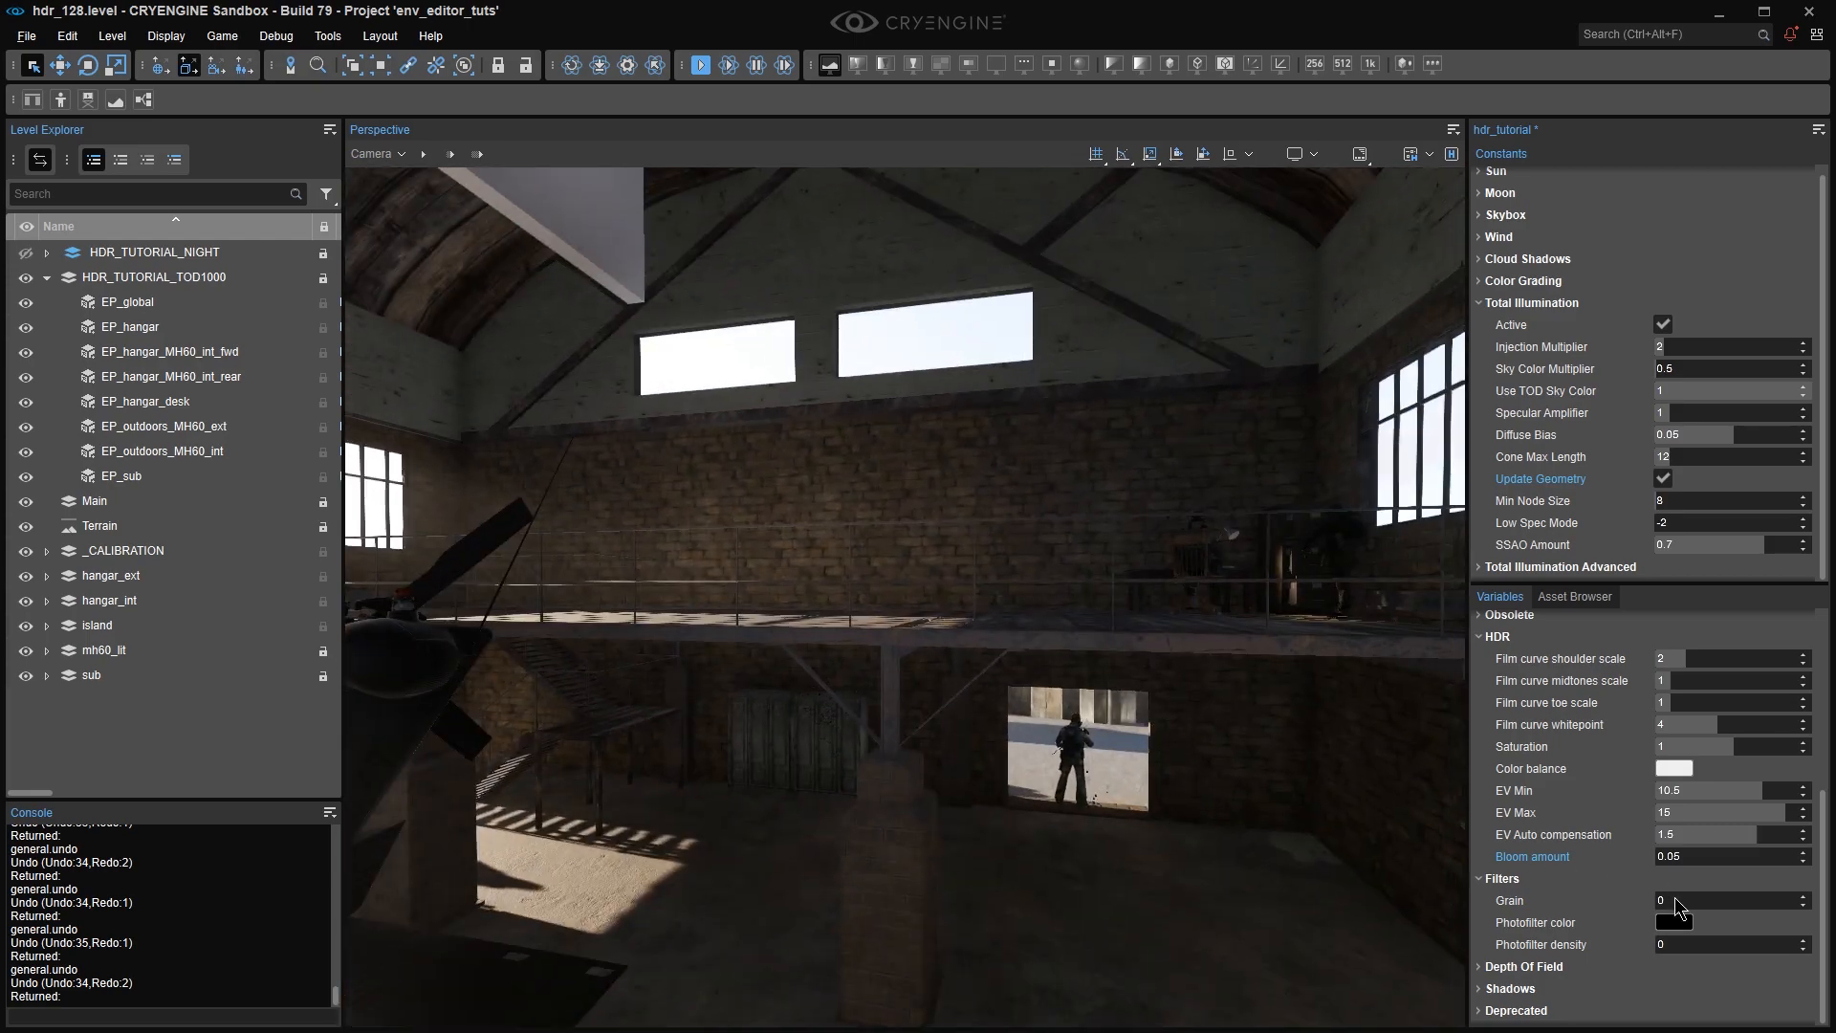
drag(1669, 900, 1767, 900)
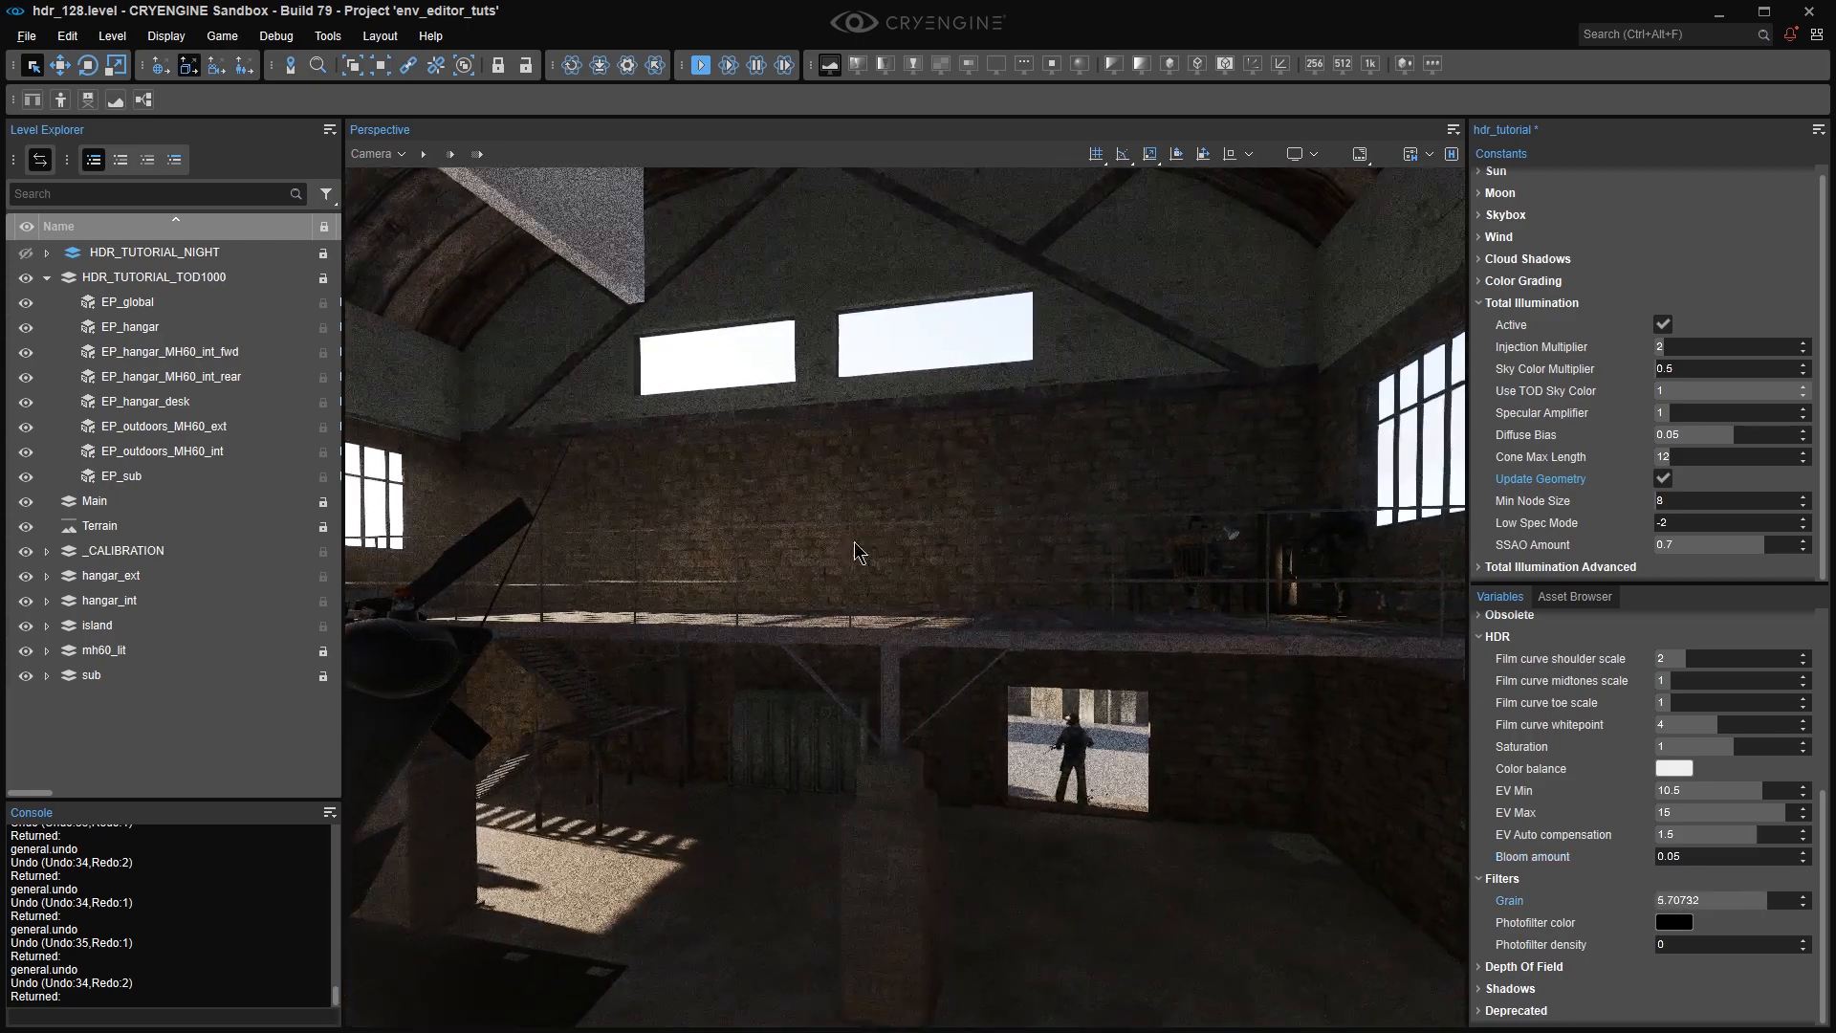
right_drag(990, 621, 955, 608)
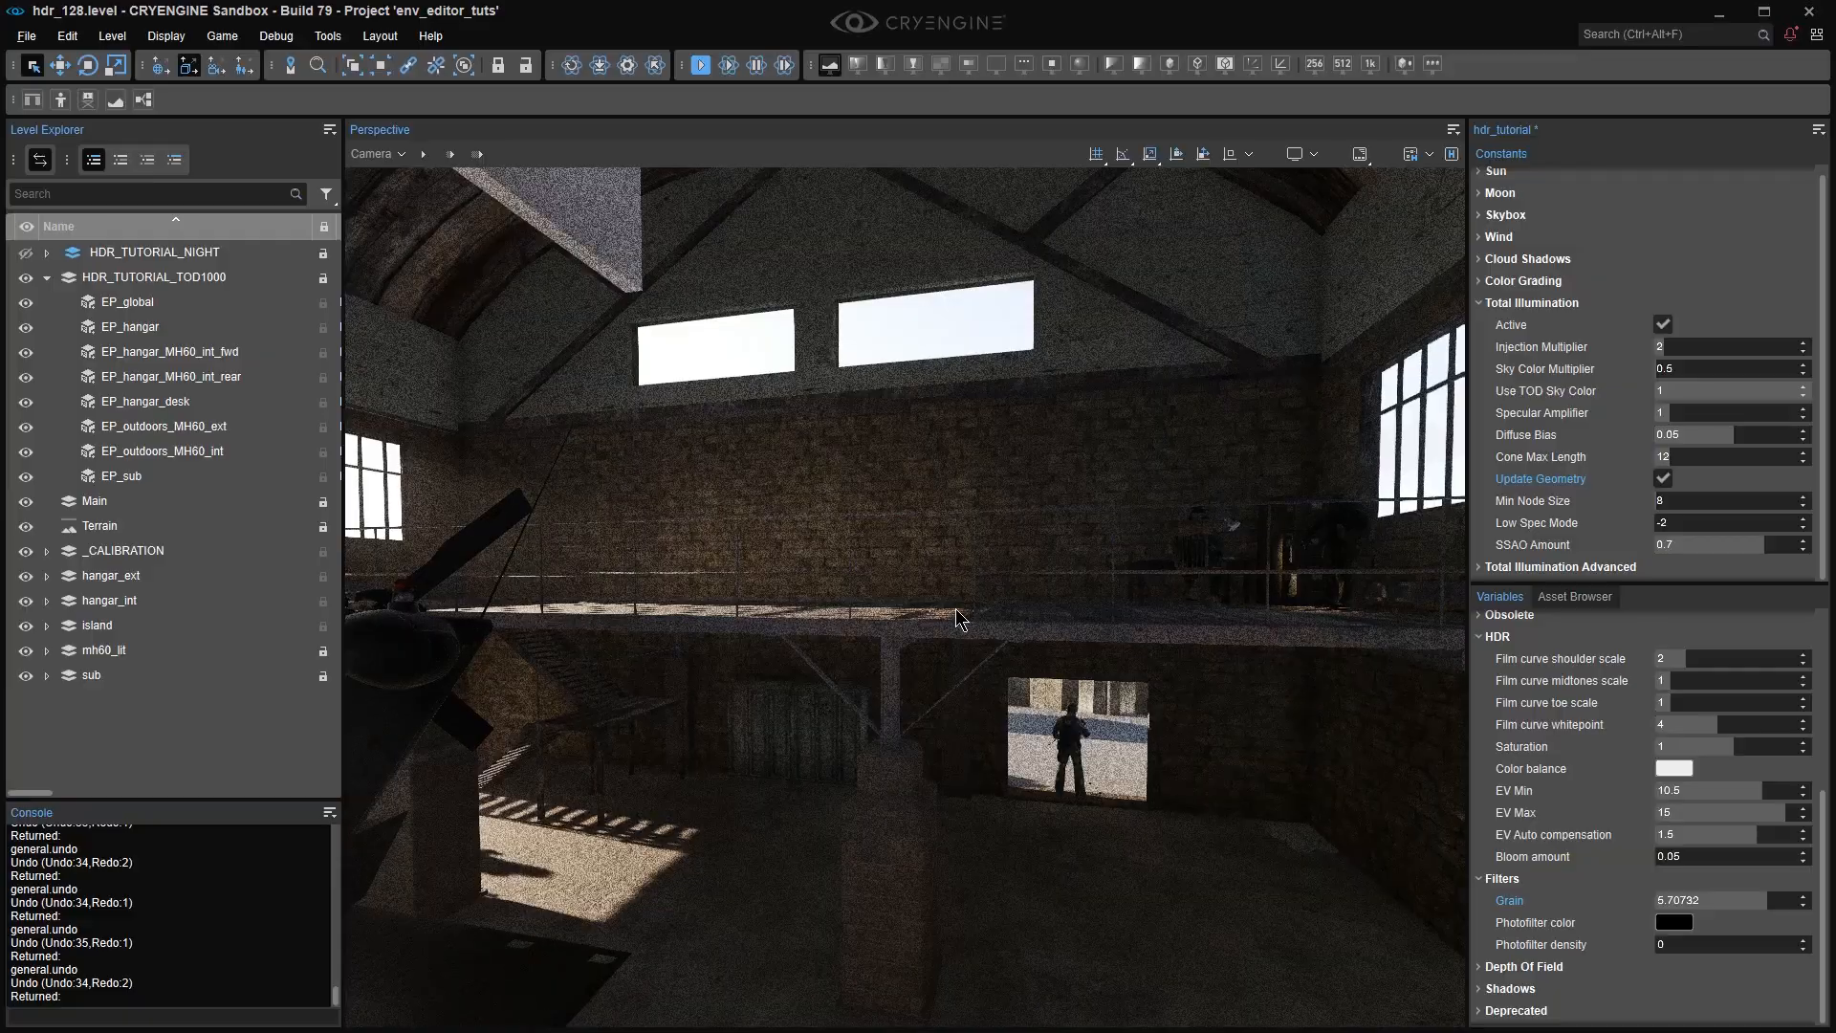
click(1739, 901)
text(0)
key(Return)
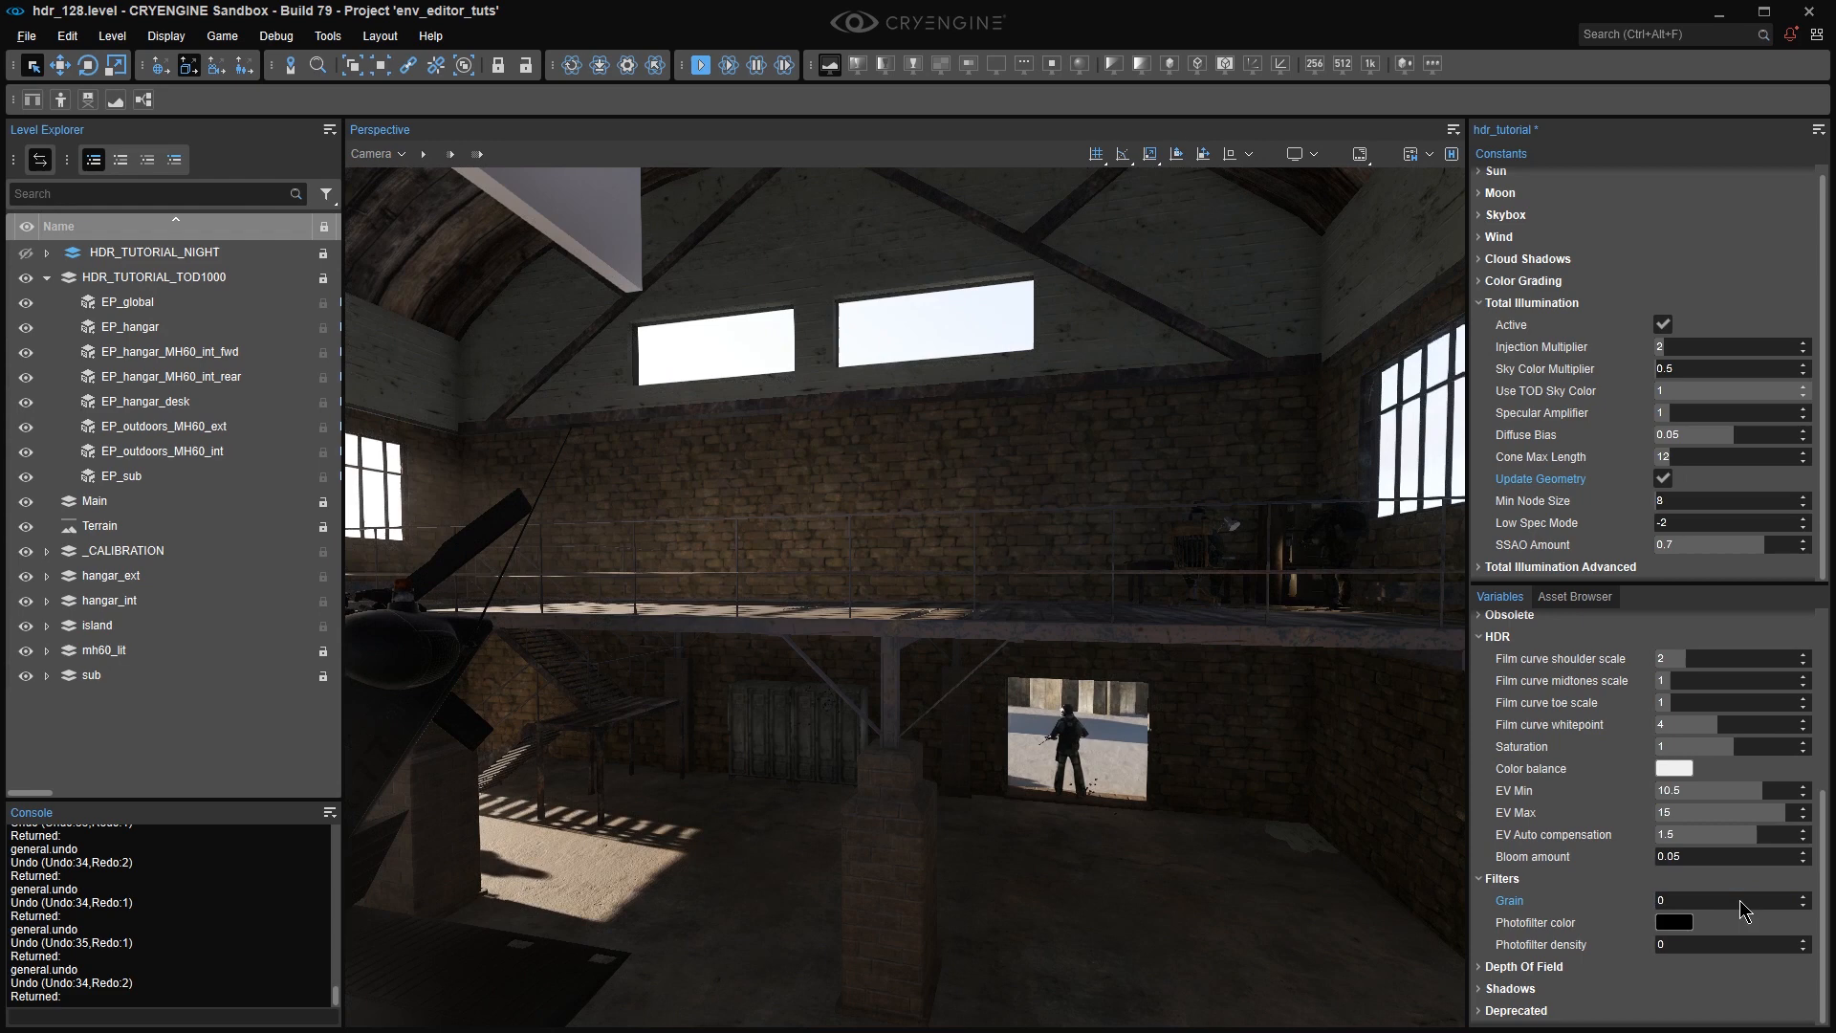
Try an orange photofilter color, replace it with green #0eb419, and raise the photofilter density to 1.
drag(1673, 947, 1779, 947)
click(1674, 922)
click(1746, 615)
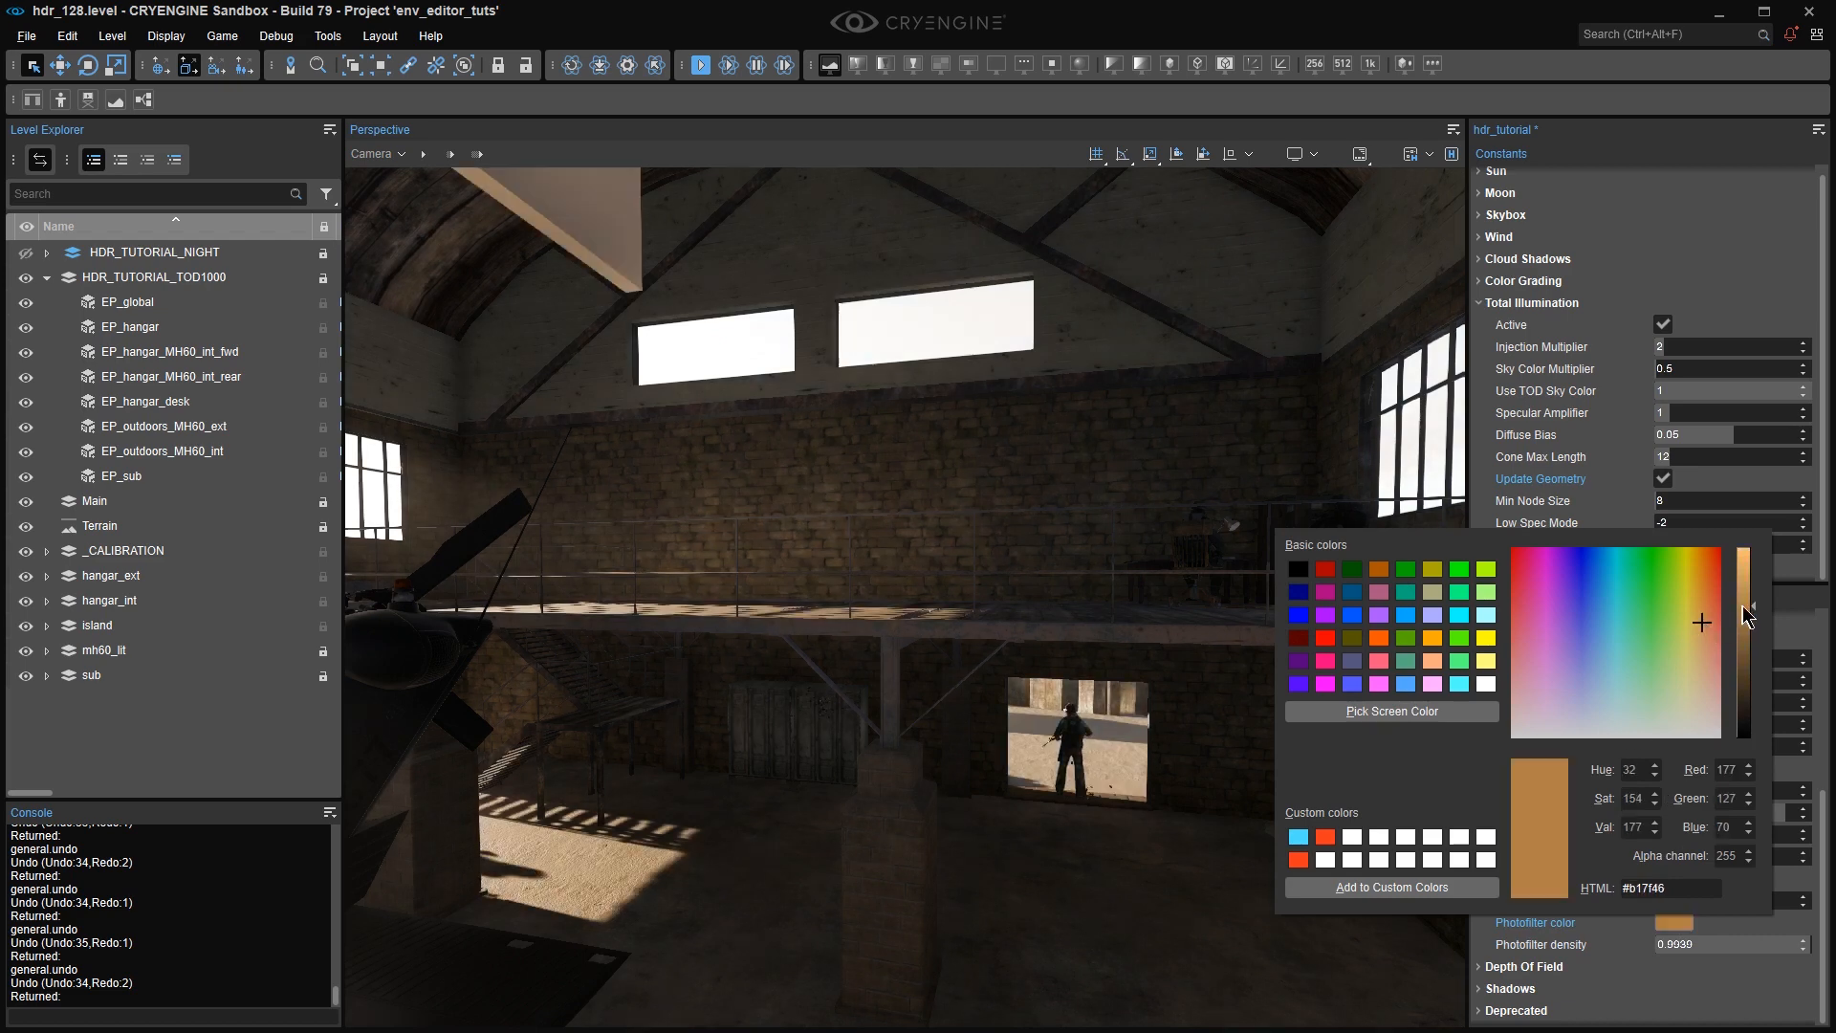
drag(1704, 627, 1651, 566)
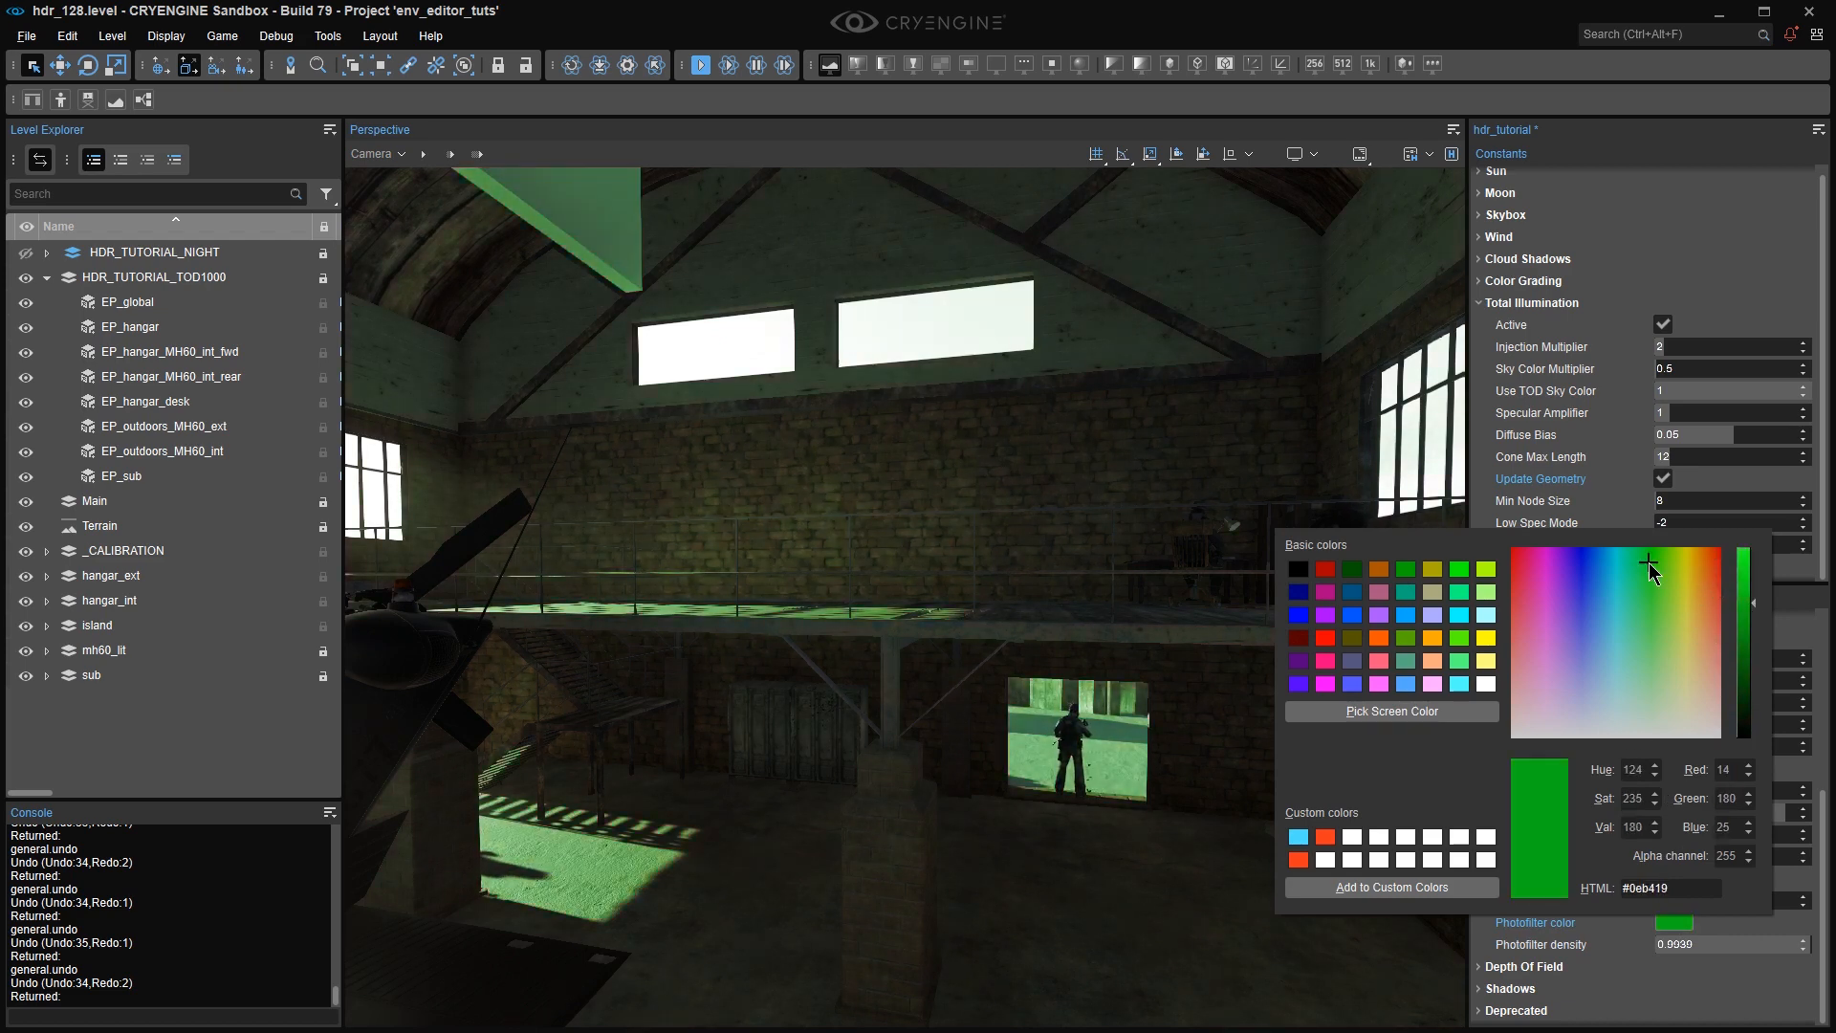
click(1680, 997)
drag(1724, 946, 1770, 946)
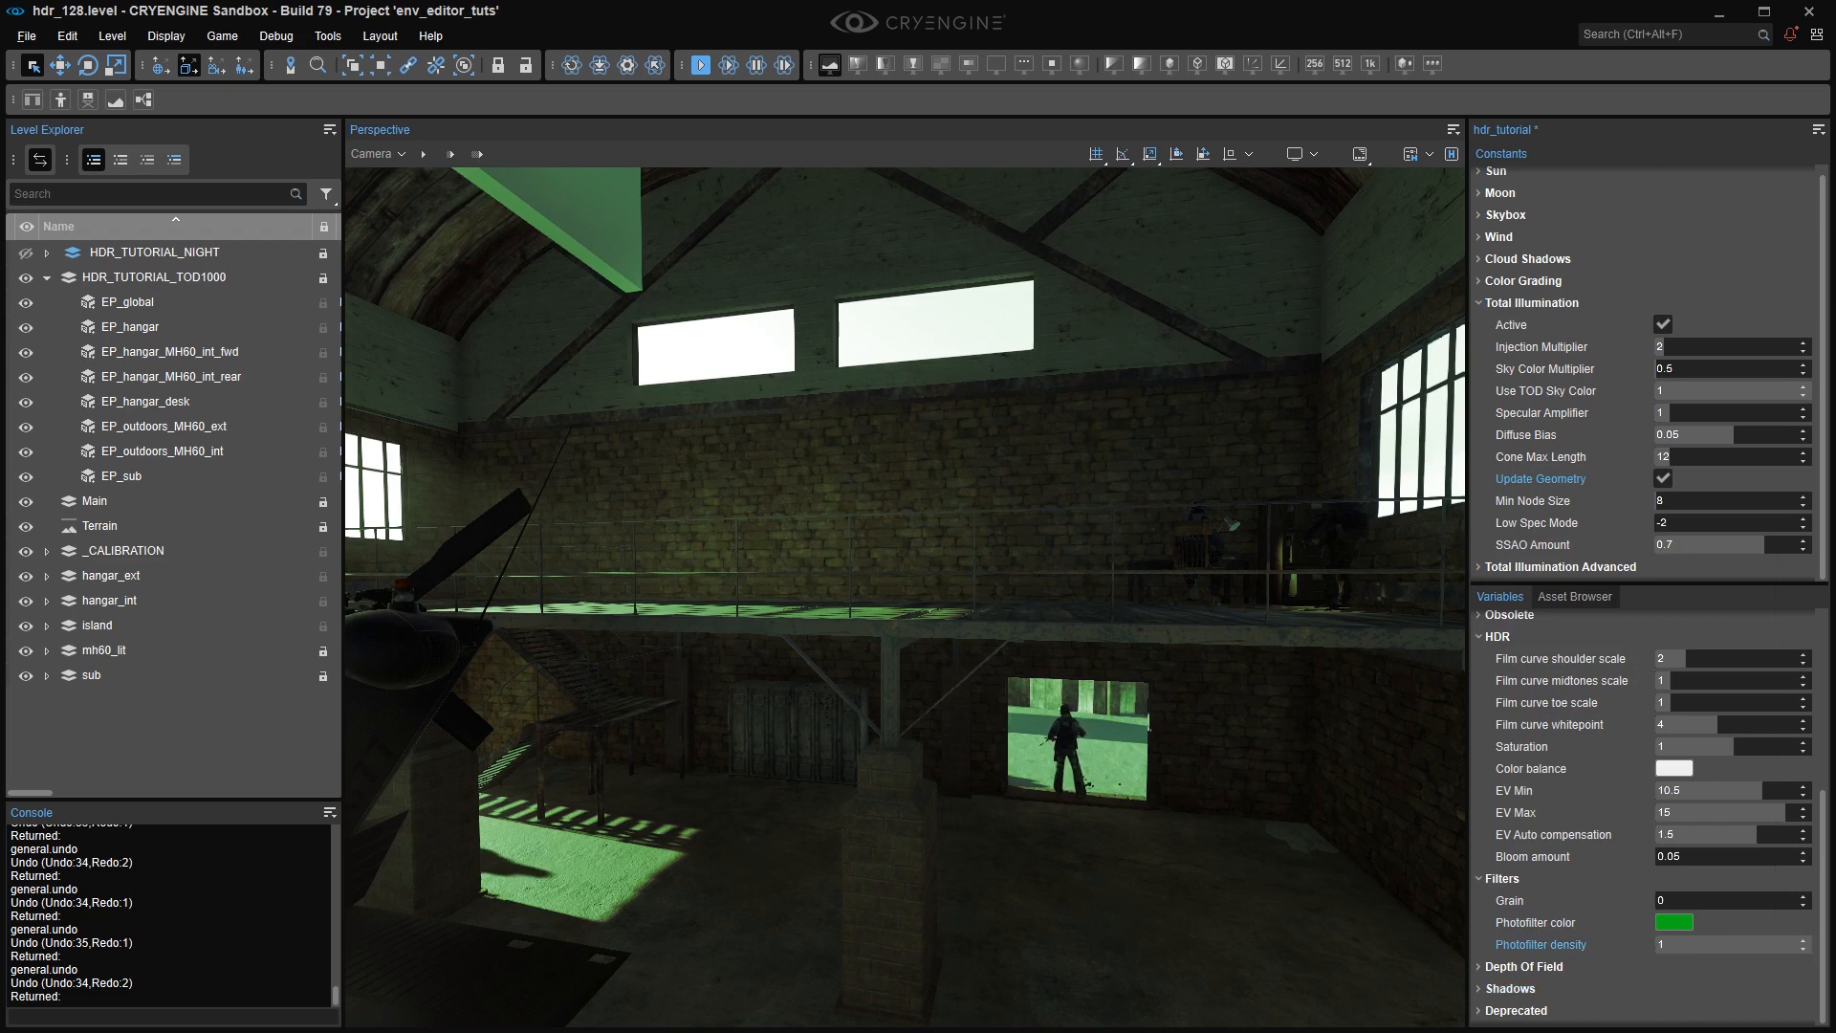
Desaturate the photofilter color to neutral gray #878787 at density 1 and vary its brightness to compare the effect.
click(1674, 923)
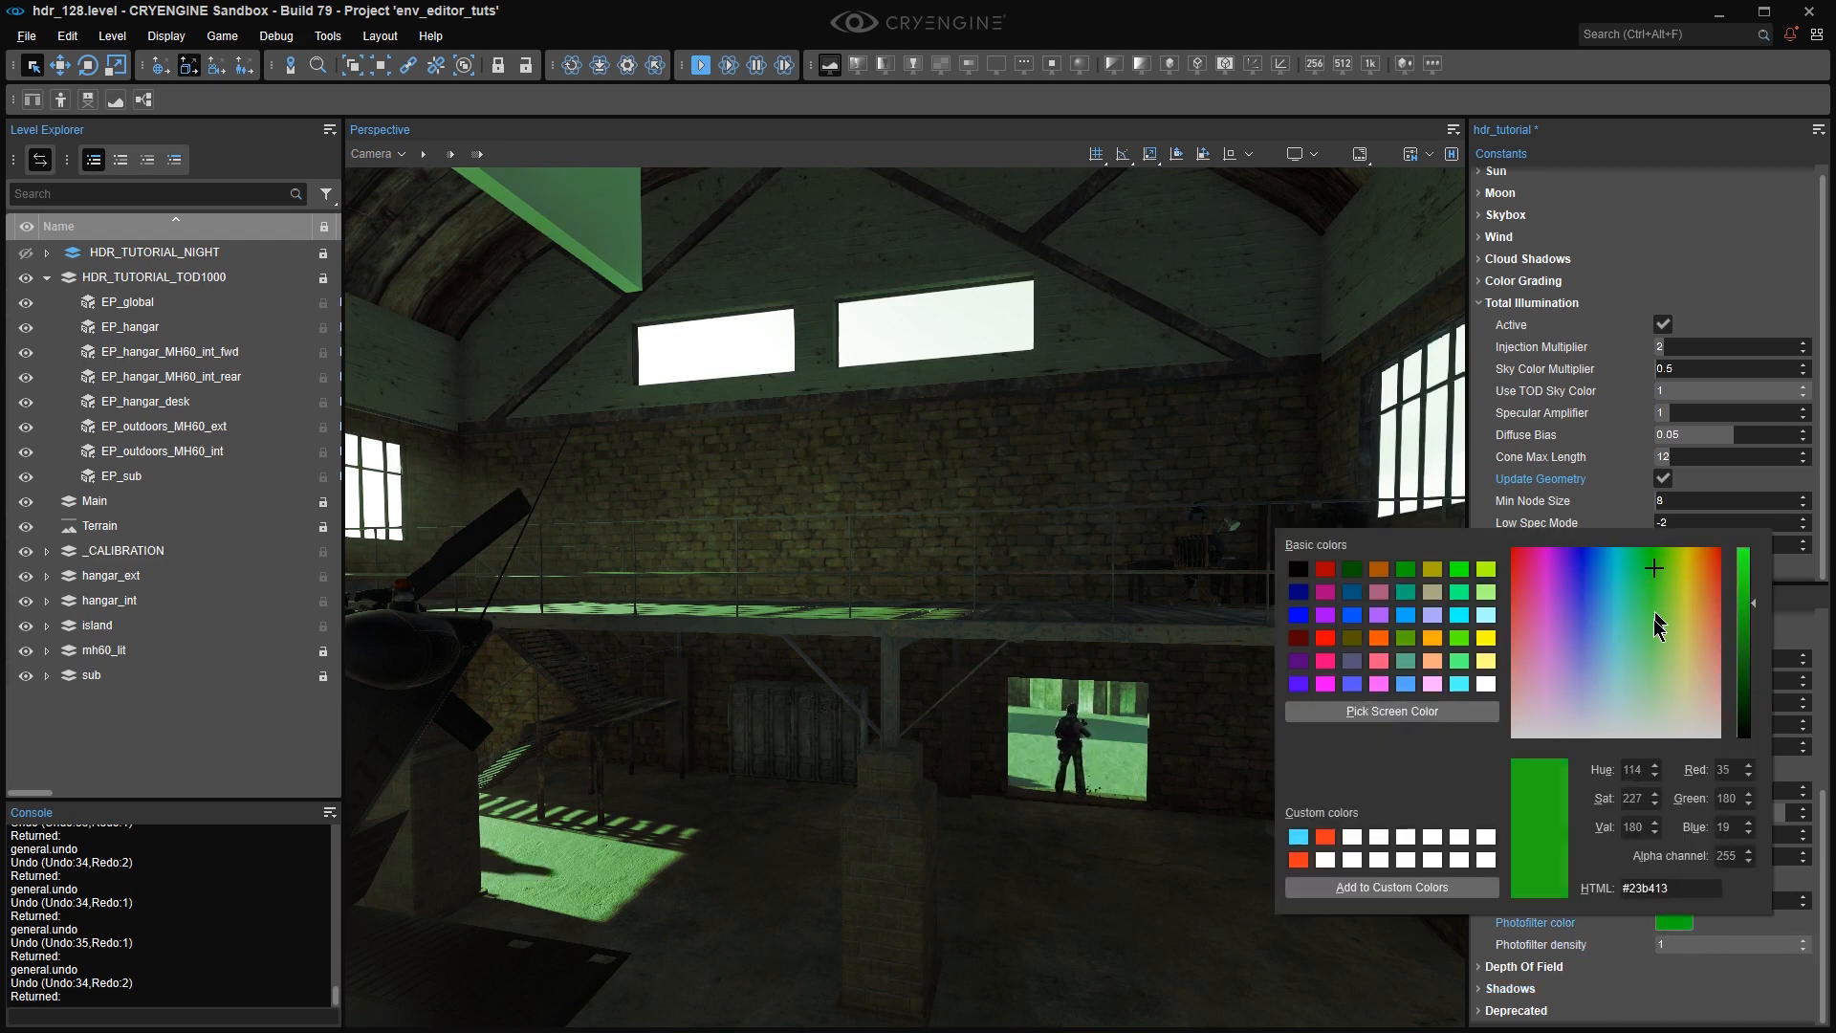
drag(1660, 627, 1656, 861)
drag(1755, 617, 1752, 639)
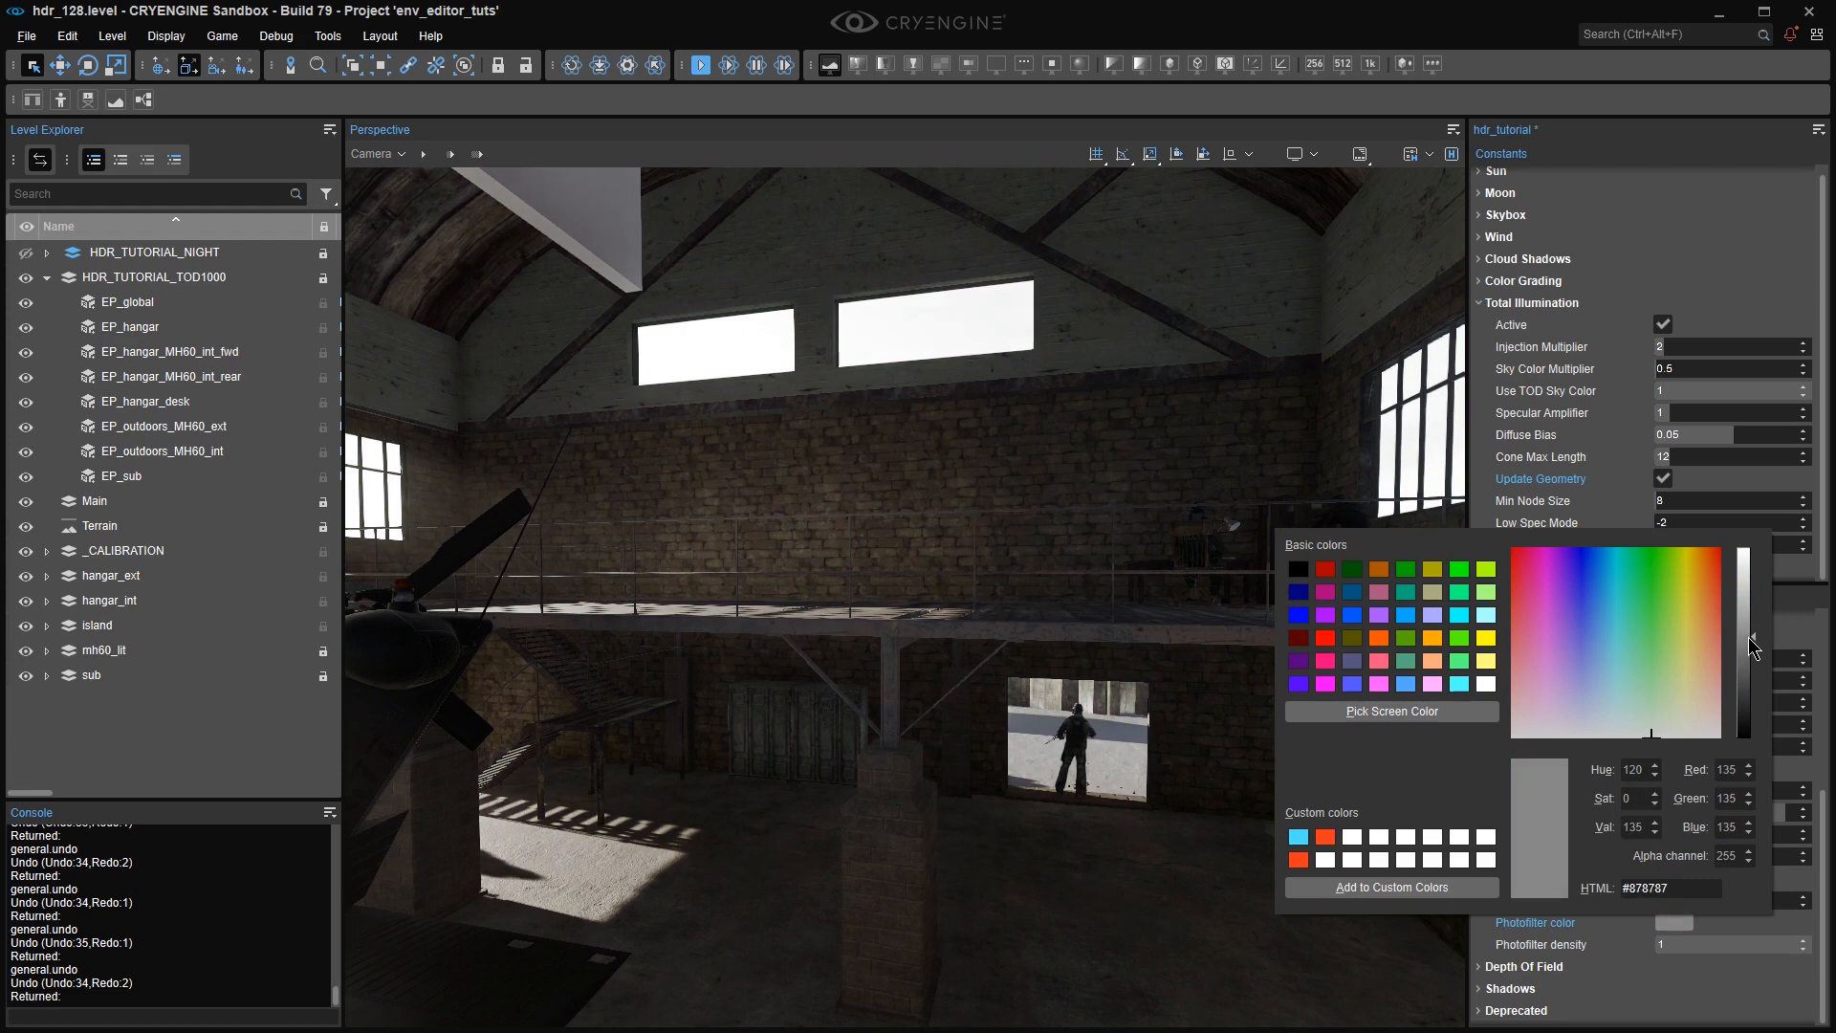
click(1725, 960)
drag(1743, 949, 1799, 947)
click(1674, 922)
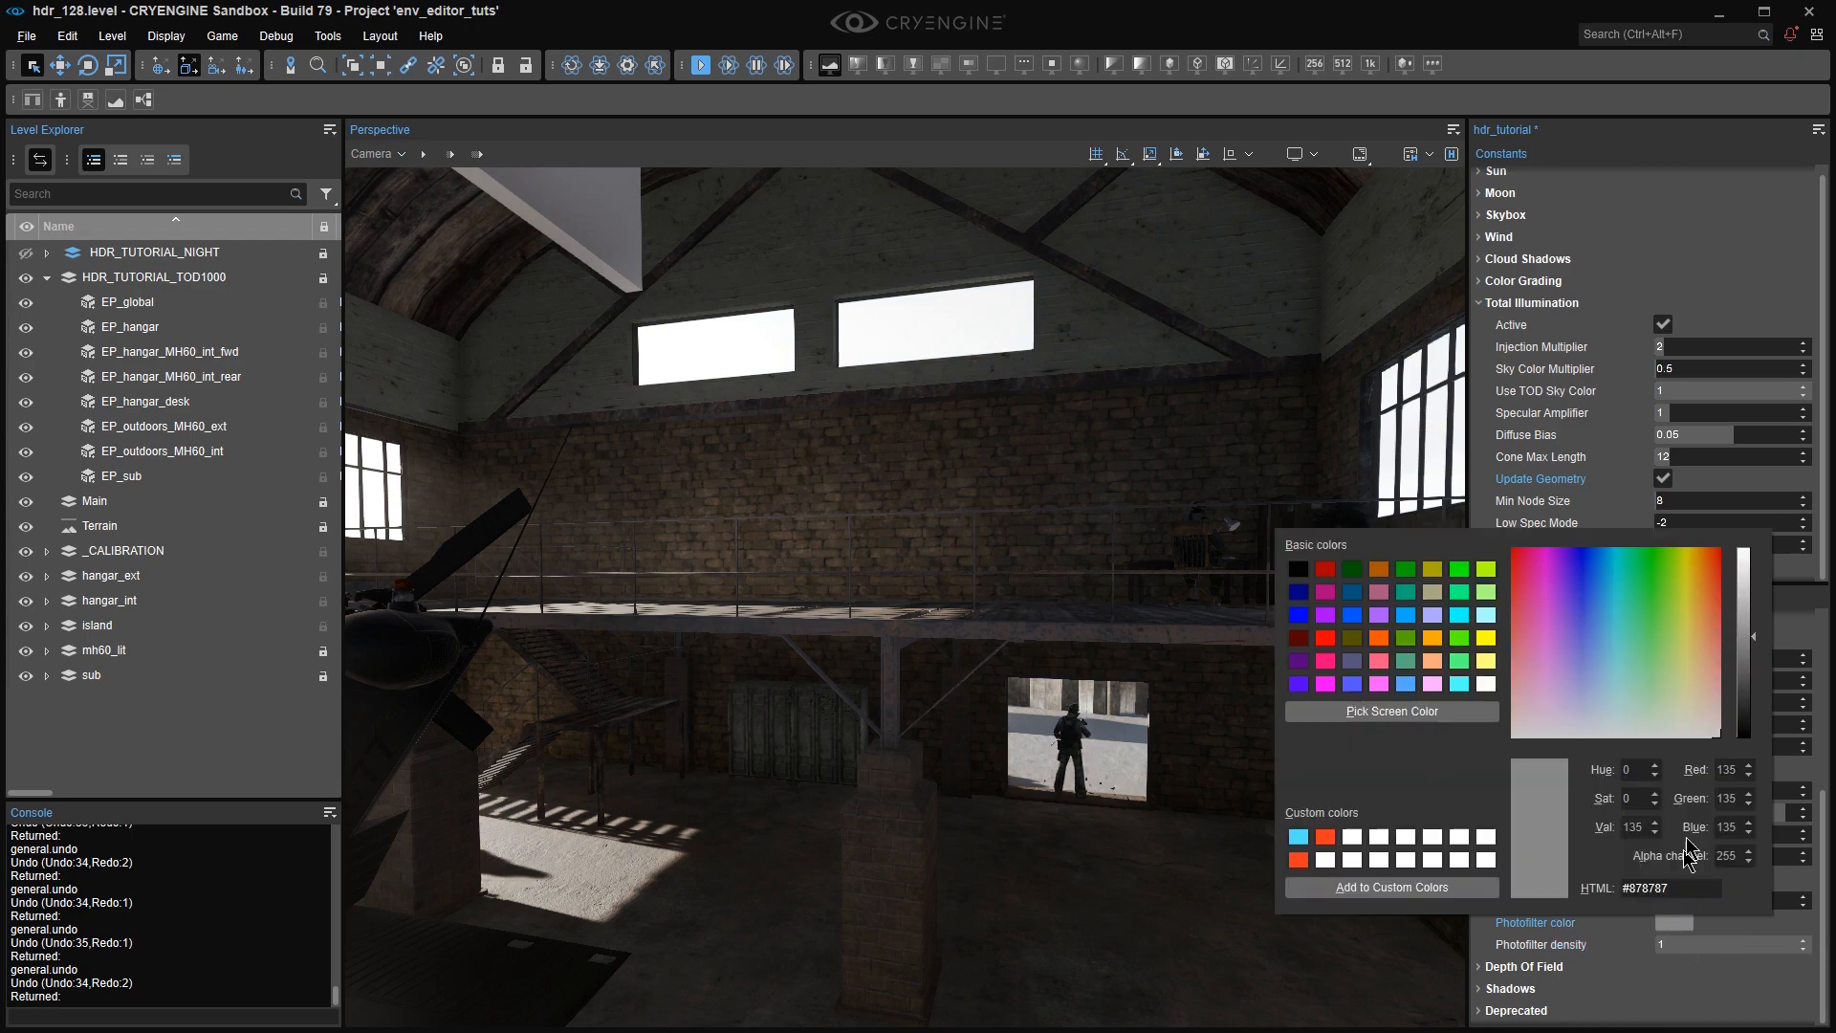
drag(1749, 613, 1751, 506)
drag(1746, 572, 1755, 783)
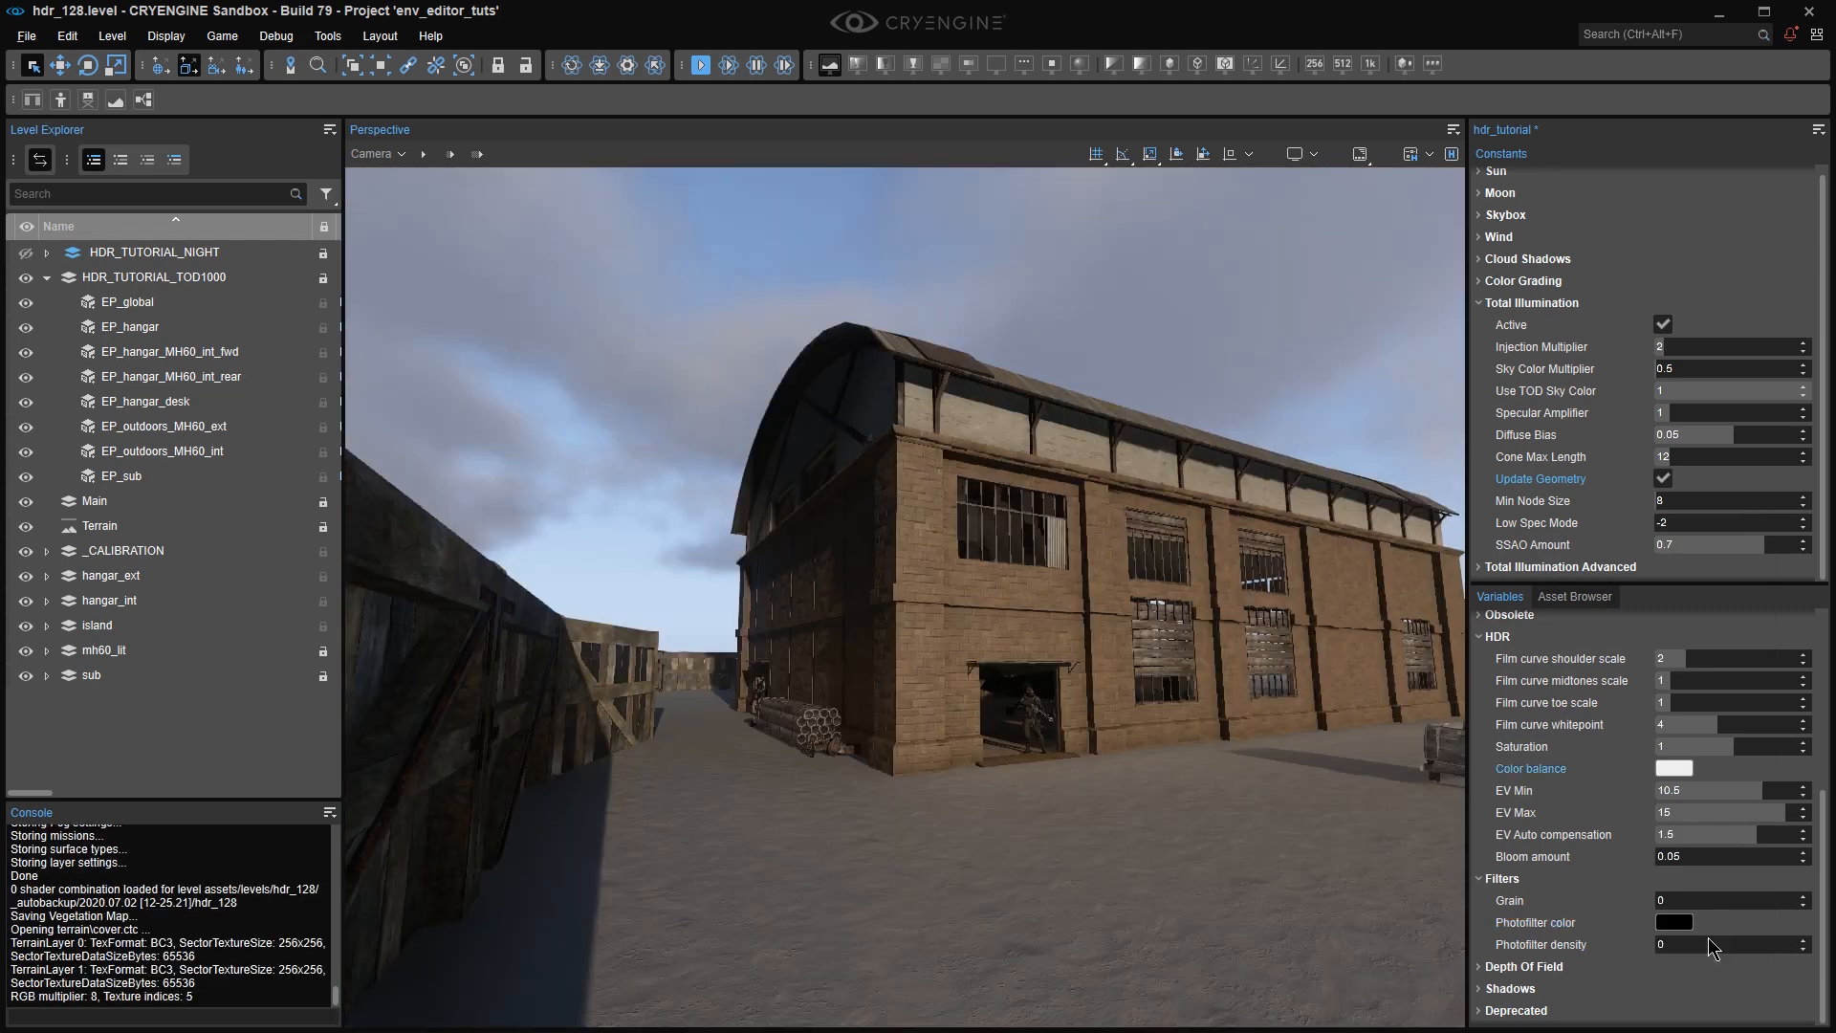
Test a photofilter density of about 0.006 on the hangar exterior and try adjusting the color balance brightness.
drag(1711, 949, 1658, 947)
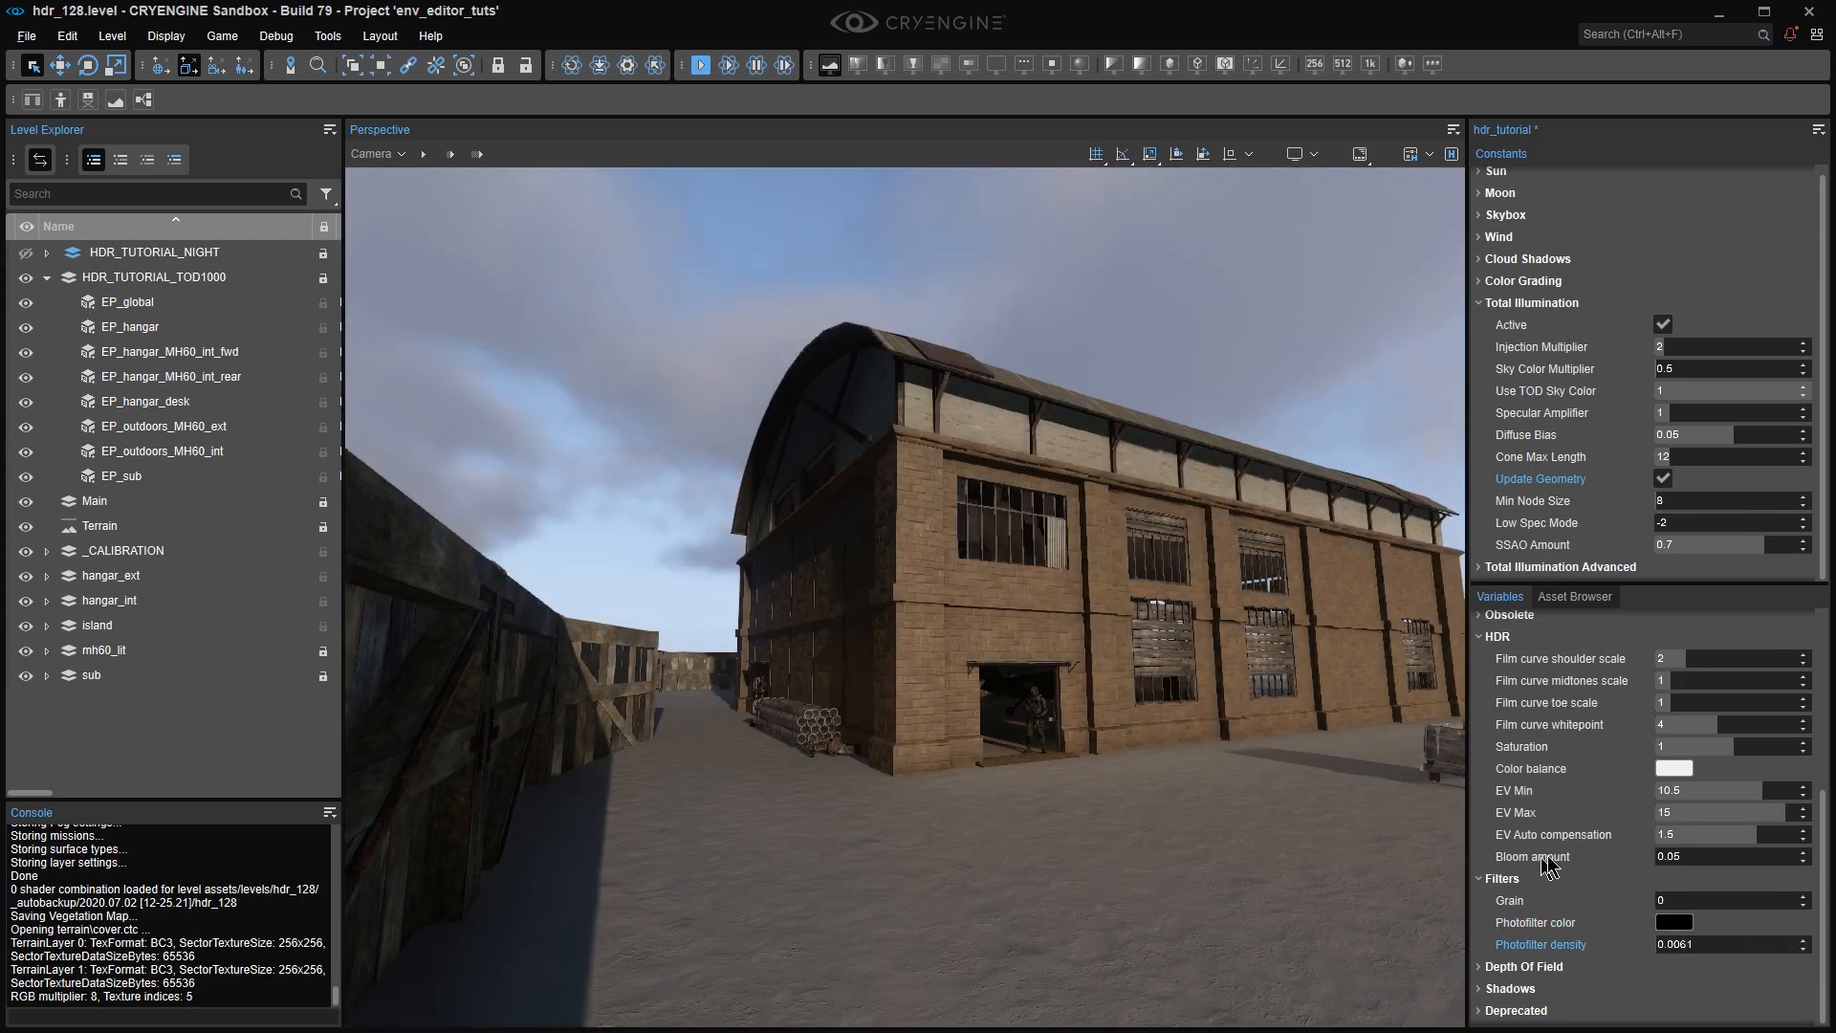
click(1676, 769)
drag(1742, 416, 1743, 516)
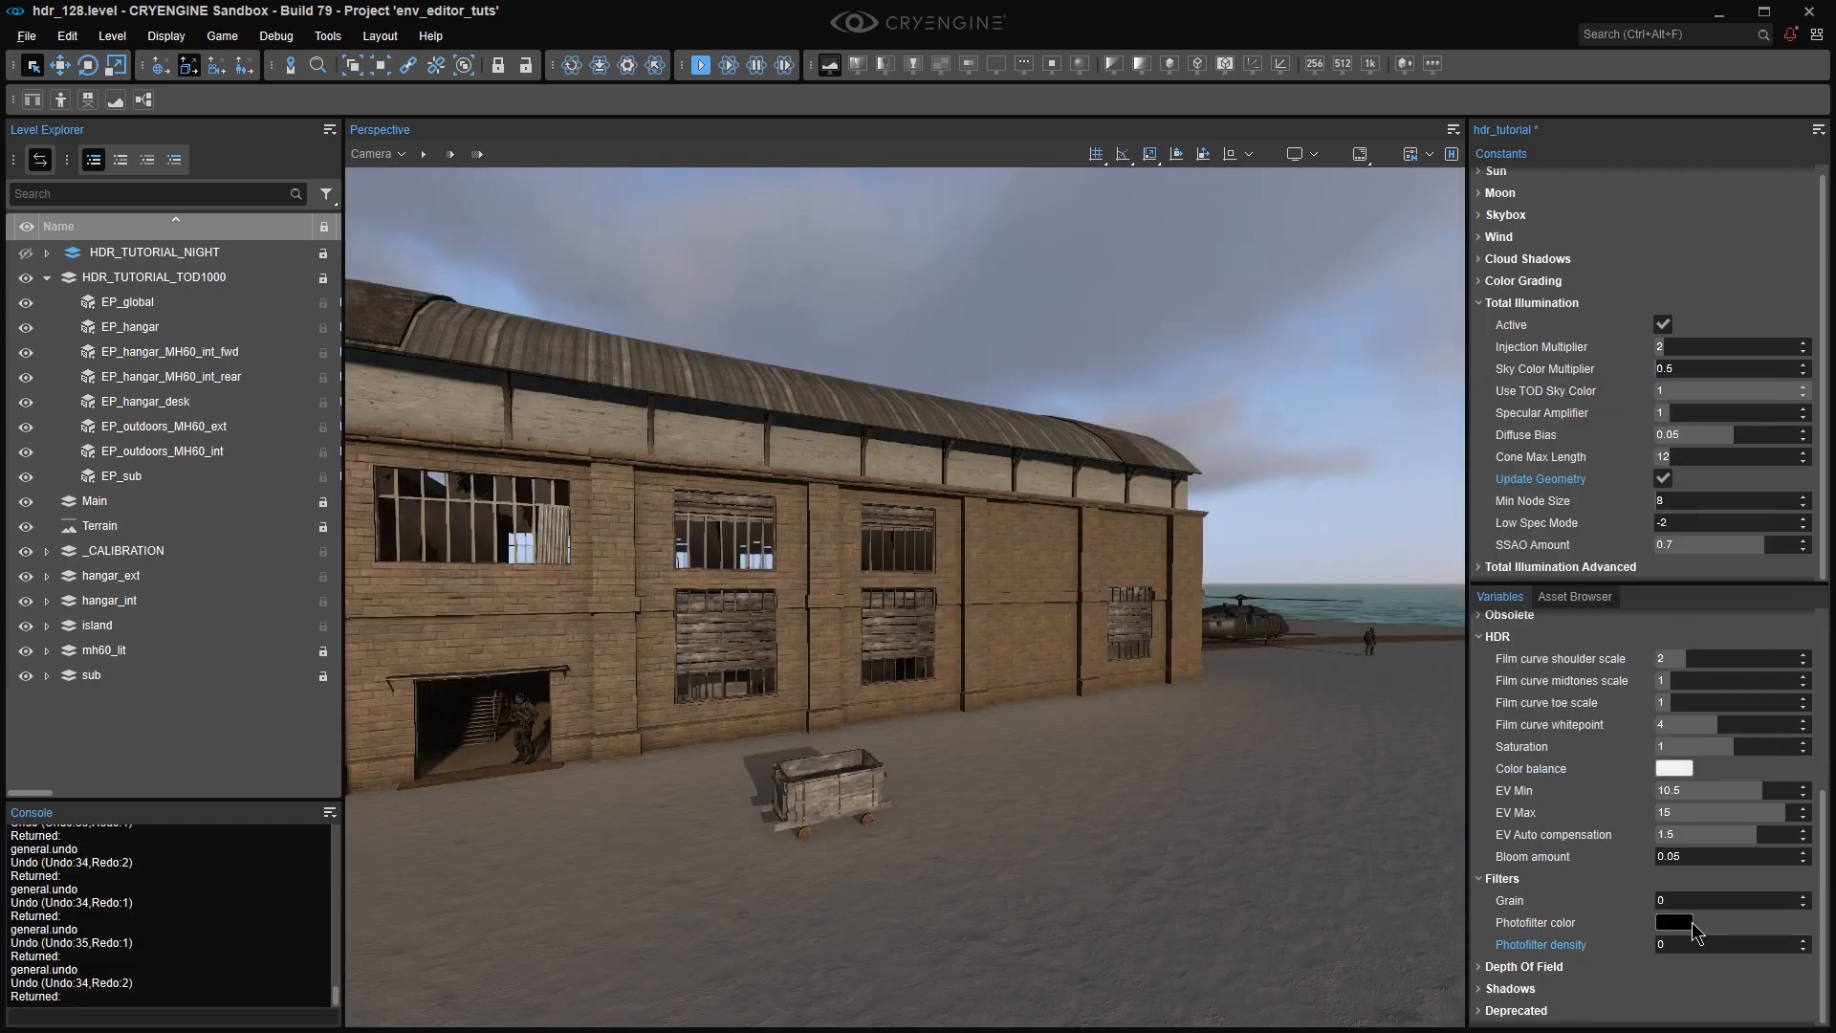
Set the photofilter color to a fully saturated red and adjust its brightness.
click(1689, 924)
drag(1698, 660, 1722, 553)
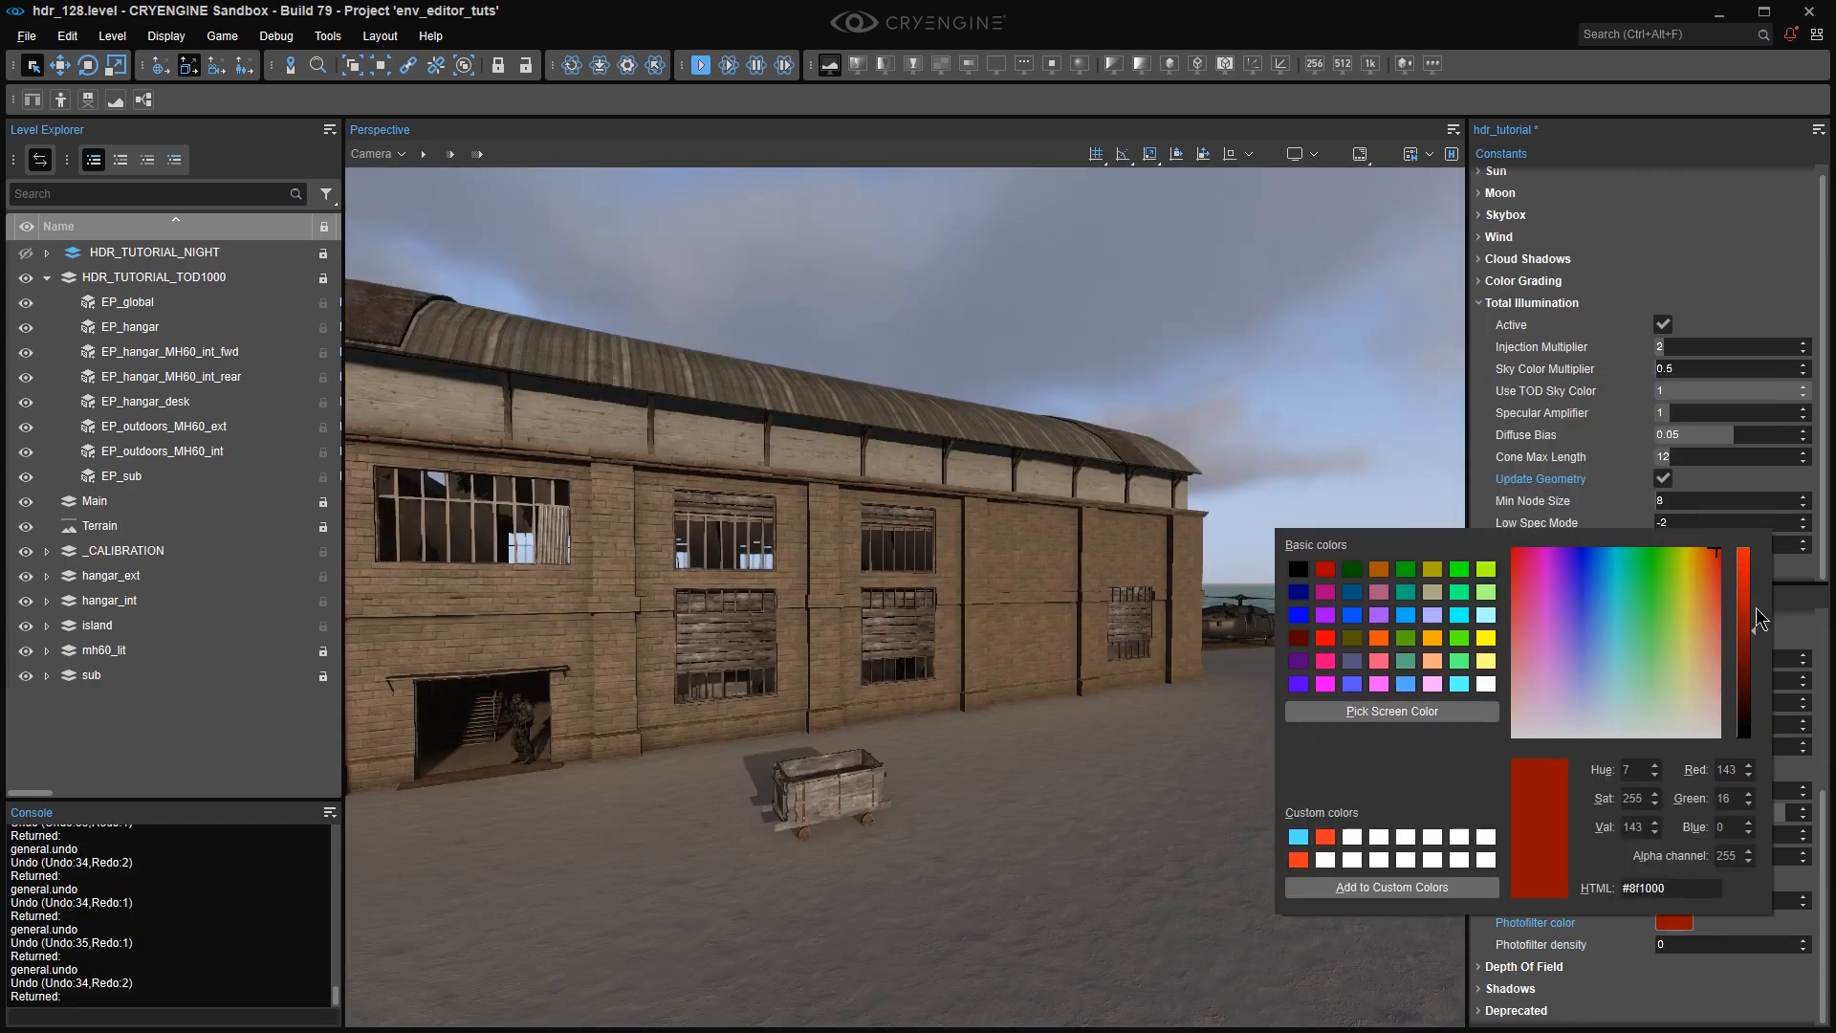
drag(1757, 613, 1752, 588)
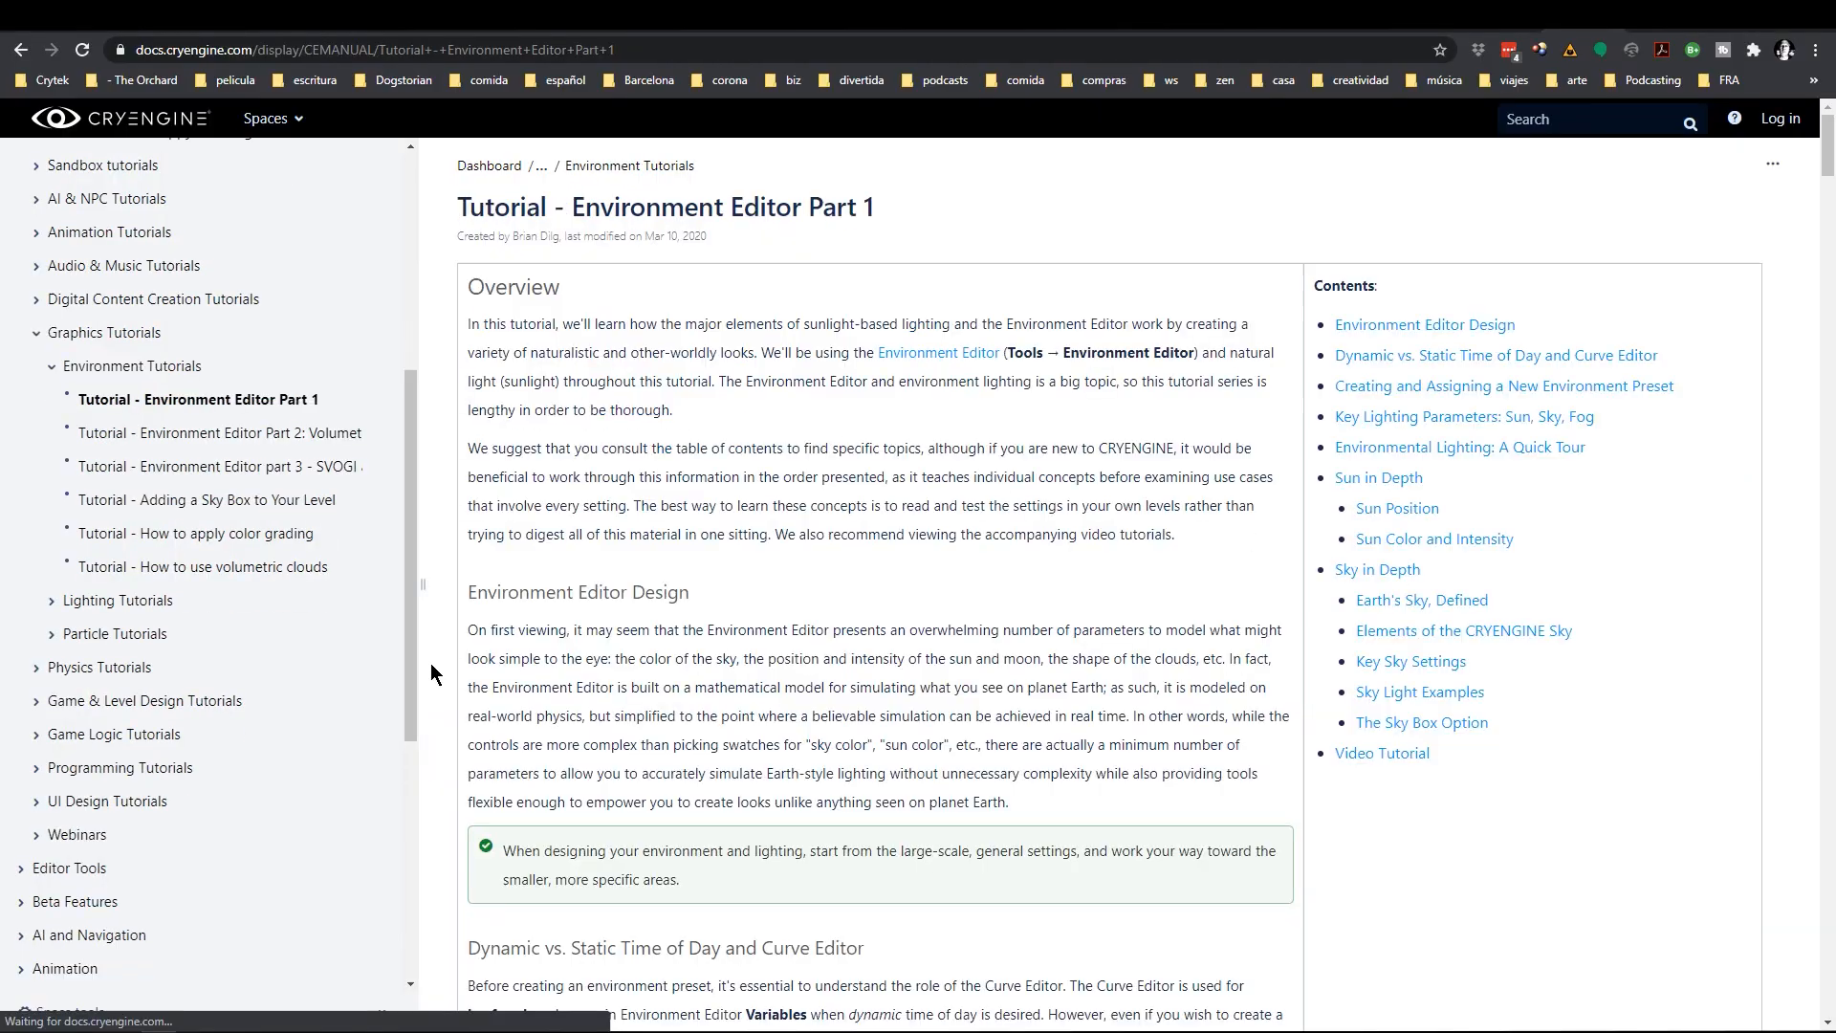
Switch to the CRYENGINE documentation in the browser and open the tutorial "Environment Editor Part 2: Volumetric Fog".
click(215, 442)
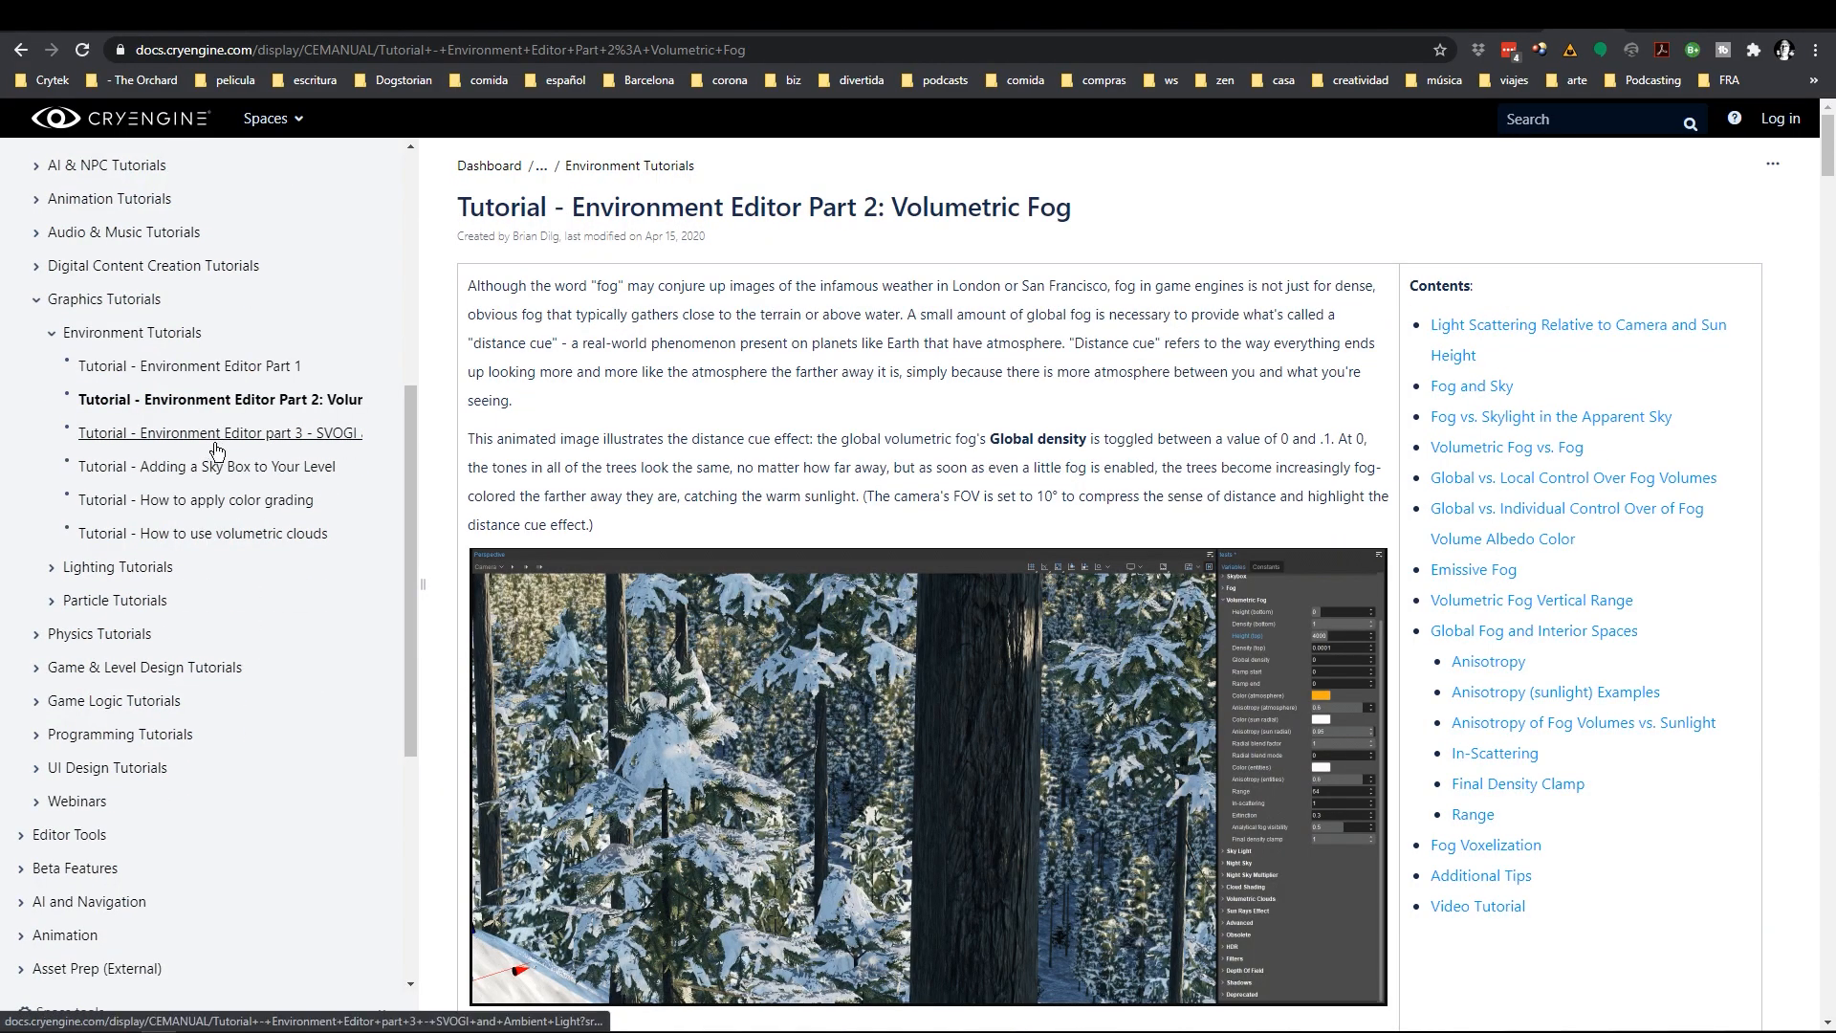